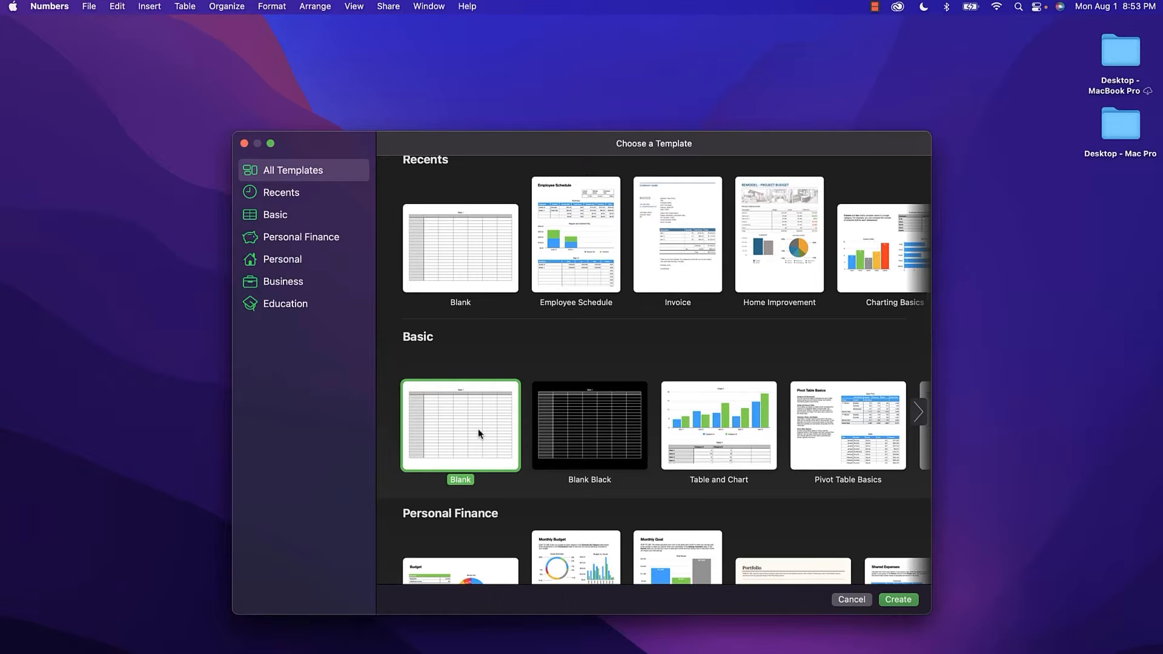
Create a blank spreadsheet with an empty Table 1 on Sheet 1 from the Blank template.
click(899, 600)
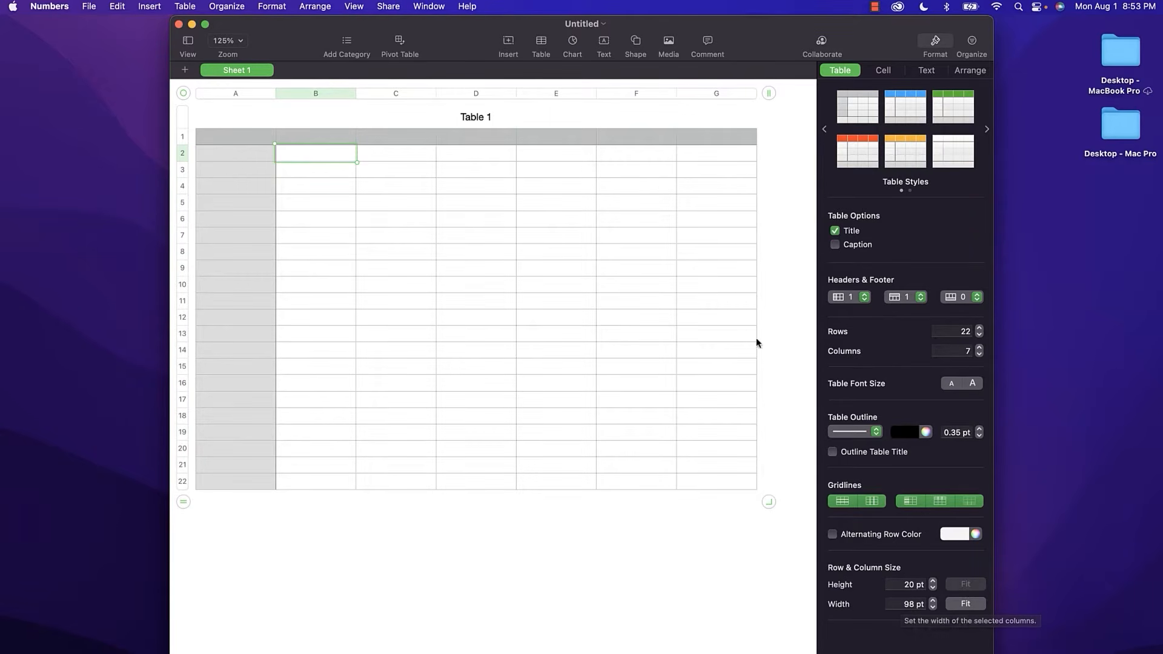
Extend Table 1 to eight columns, through column H, and add extra rows at the bottom.
mouse_move(768, 92)
mouse_down()
mouse_move(821, 100)
mouse_move(701, 95)
mouse_move(764, 100)
mouse_up()
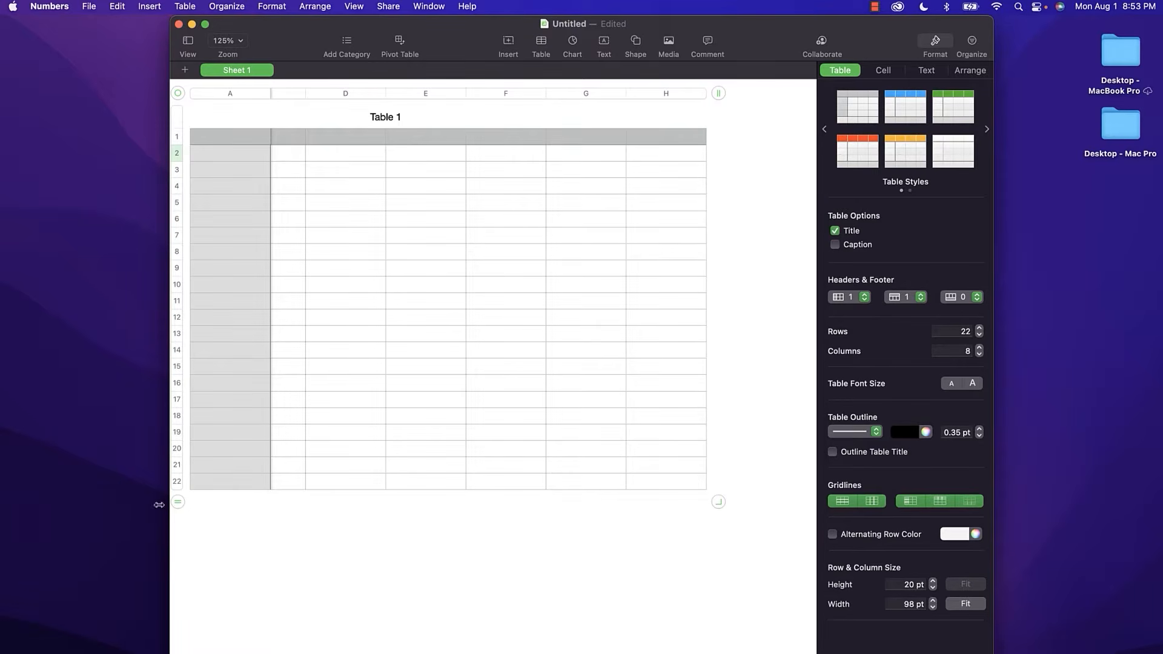
drag(177, 504, 176, 548)
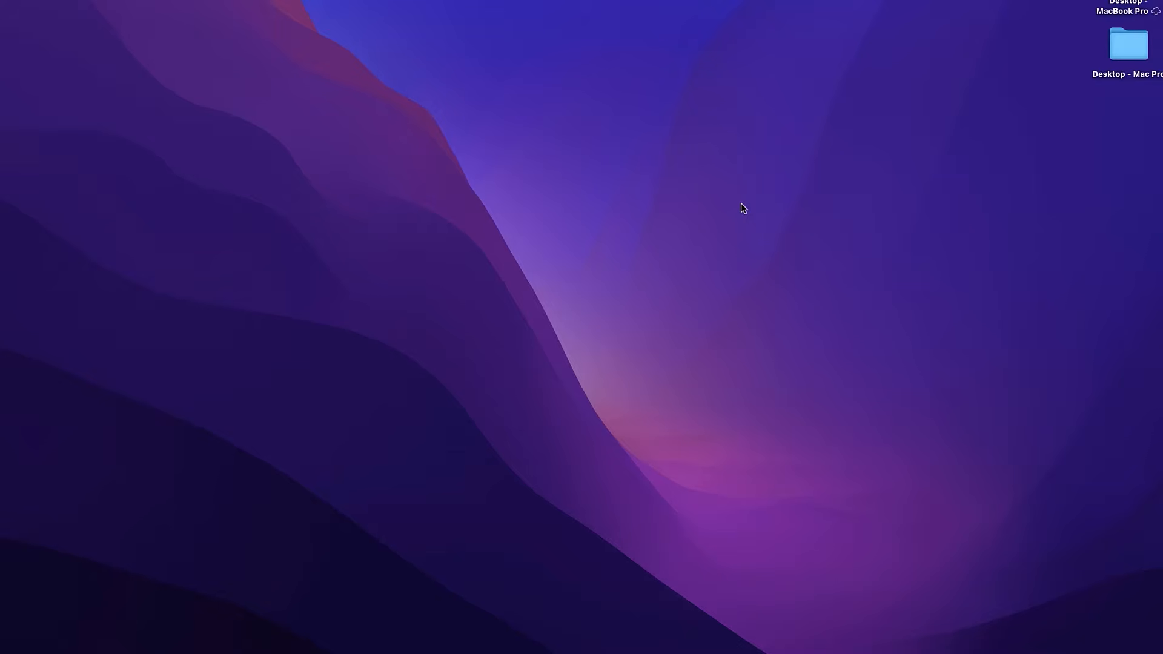
Launch Numbers from the Launchpad app grid.
mouse_move(145, 612)
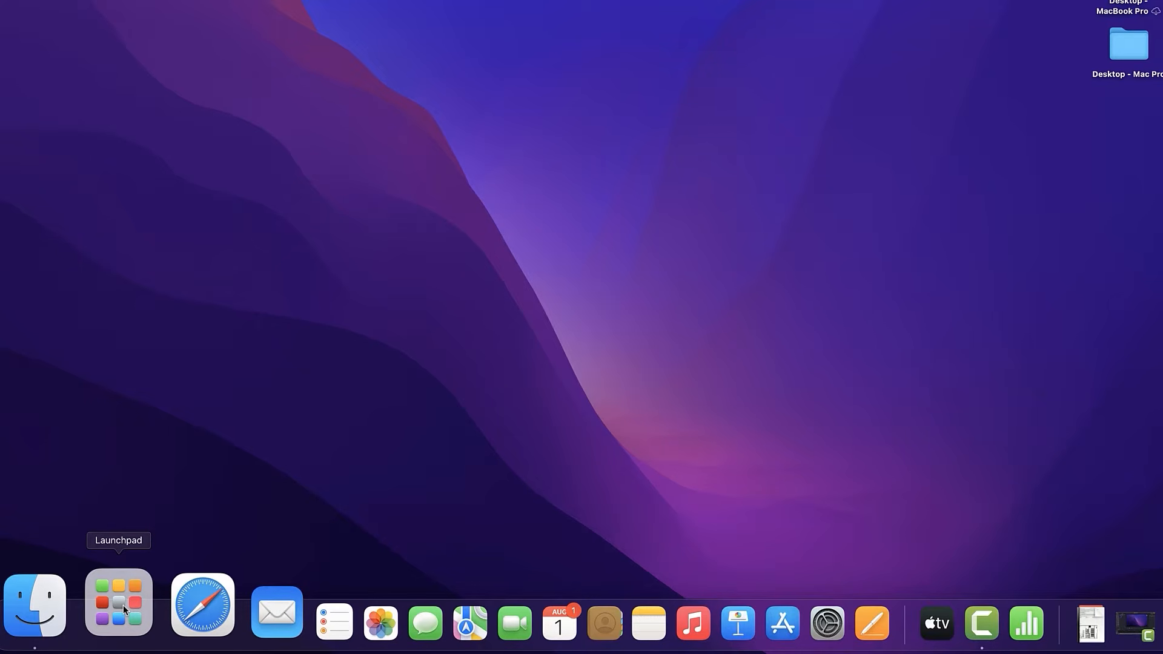
click(124, 609)
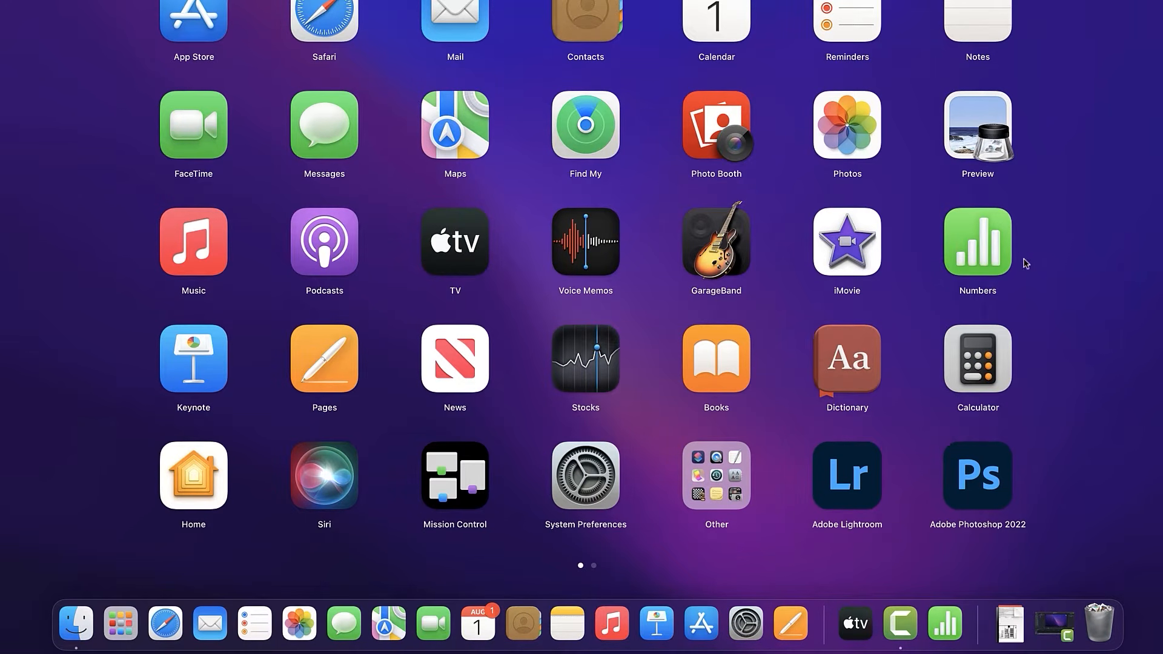
click(990, 249)
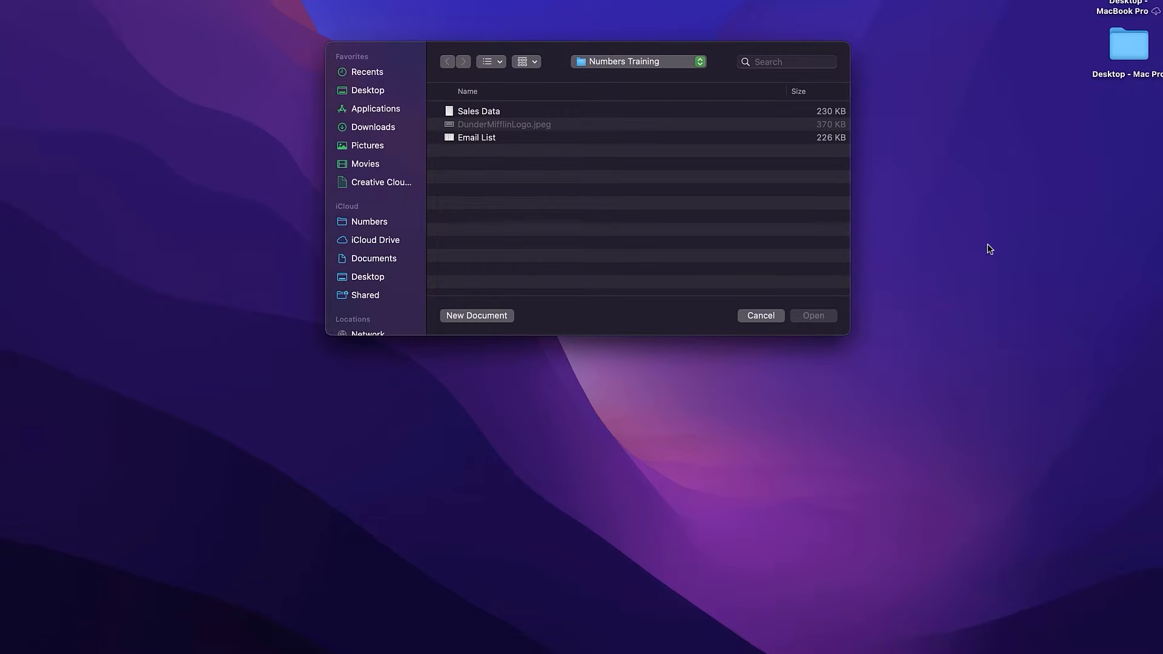
Pin Numbers to the Dock with Options > Keep in Dock.
mouse_move(895, 652)
mouse_move(945, 643)
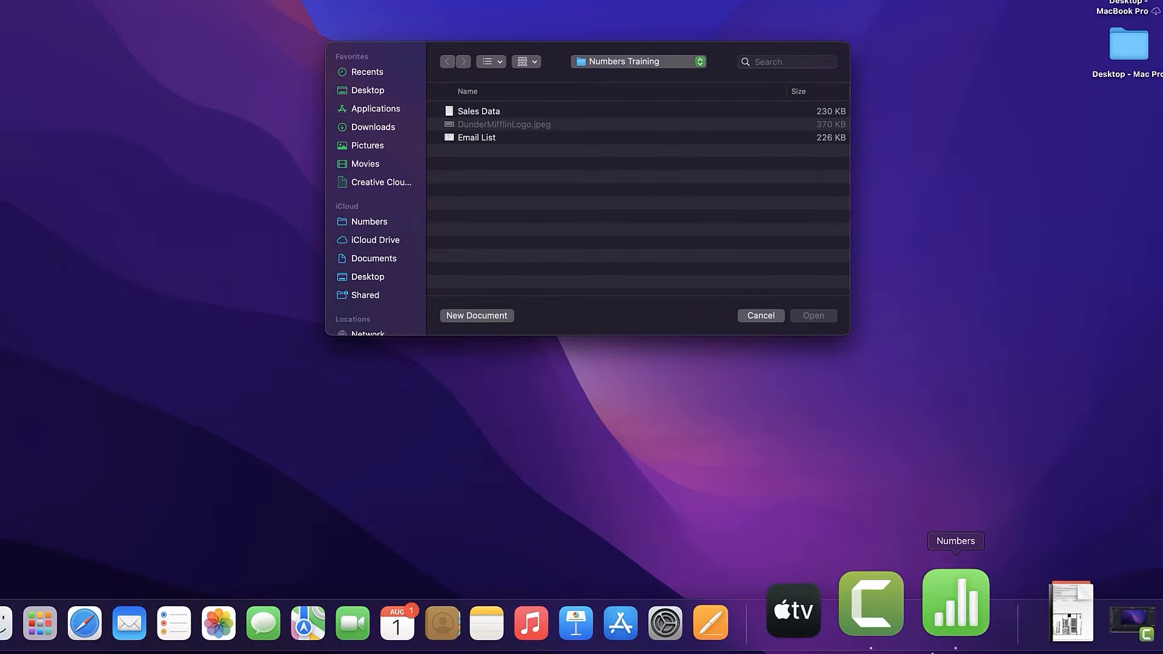
right_click(944, 619)
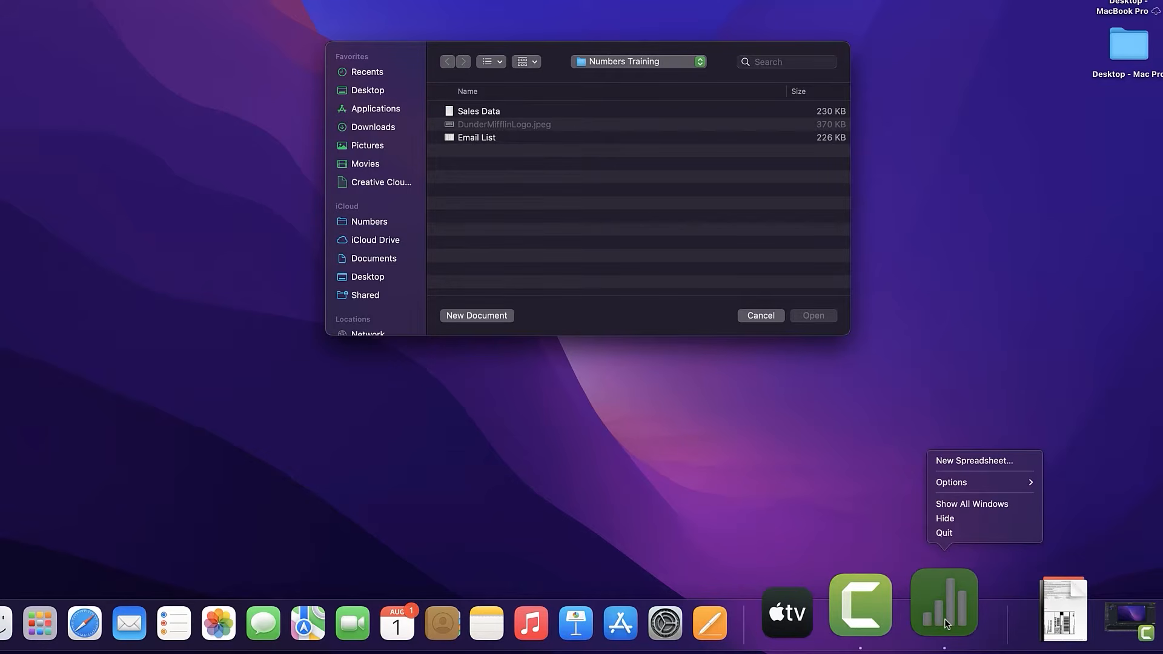
mouse_move(969, 484)
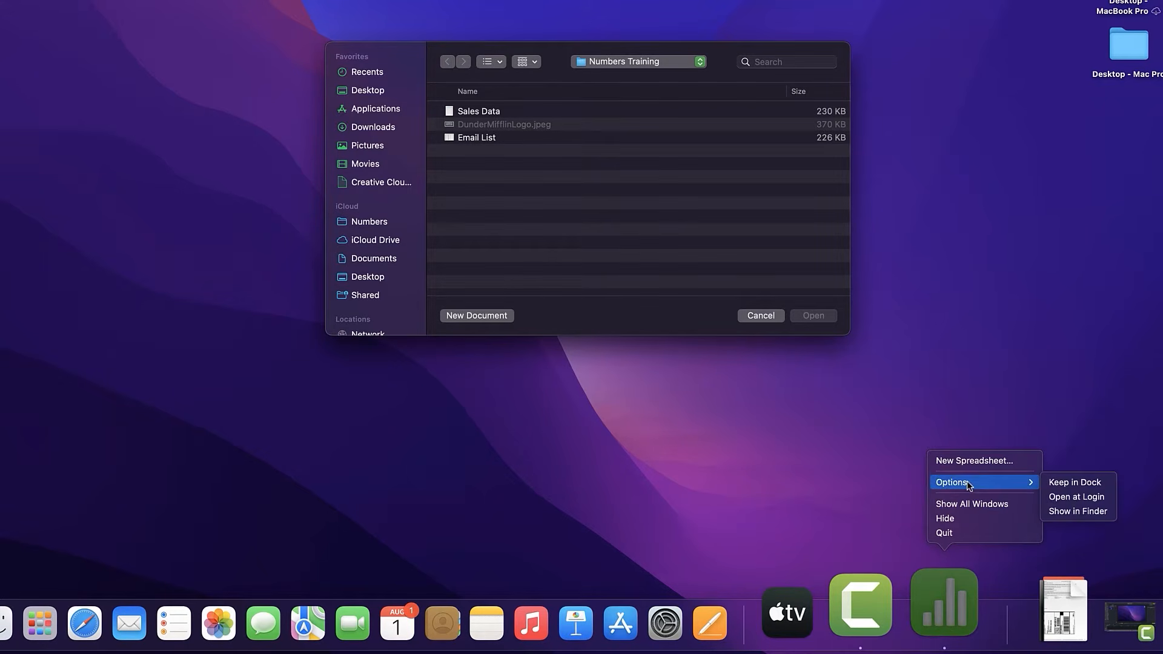
click(1060, 483)
mouse_move(806, 652)
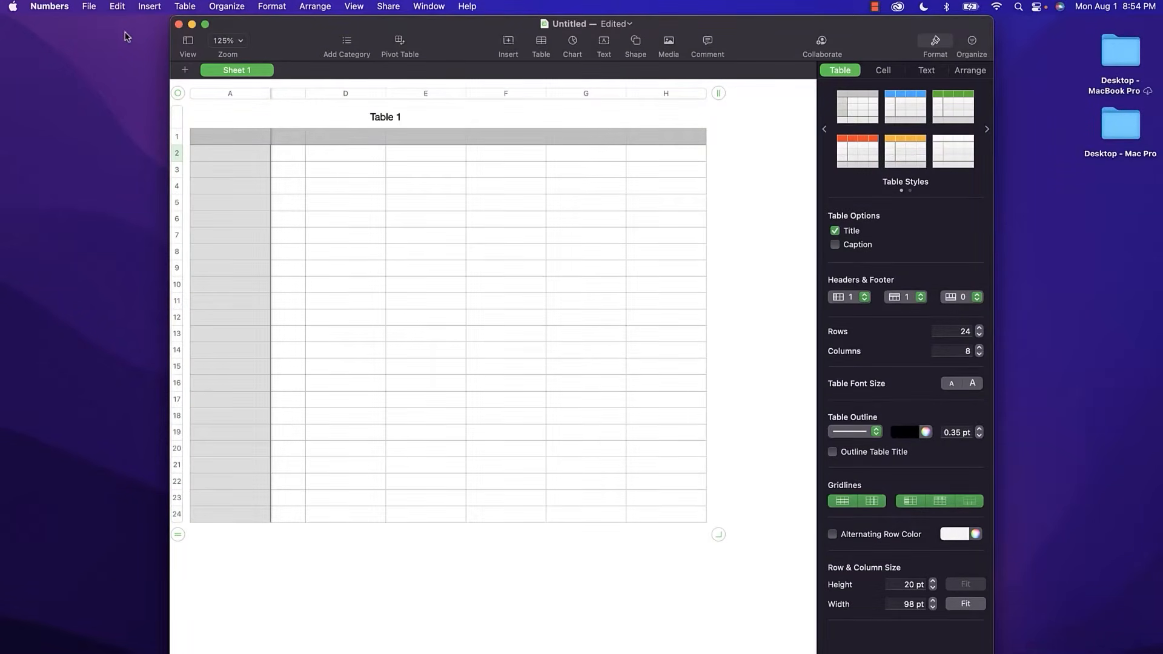
Stretch the Numbers window to both screen edges, briefly checking the Numbers and View menus.
drag(173, 53, 2, 53)
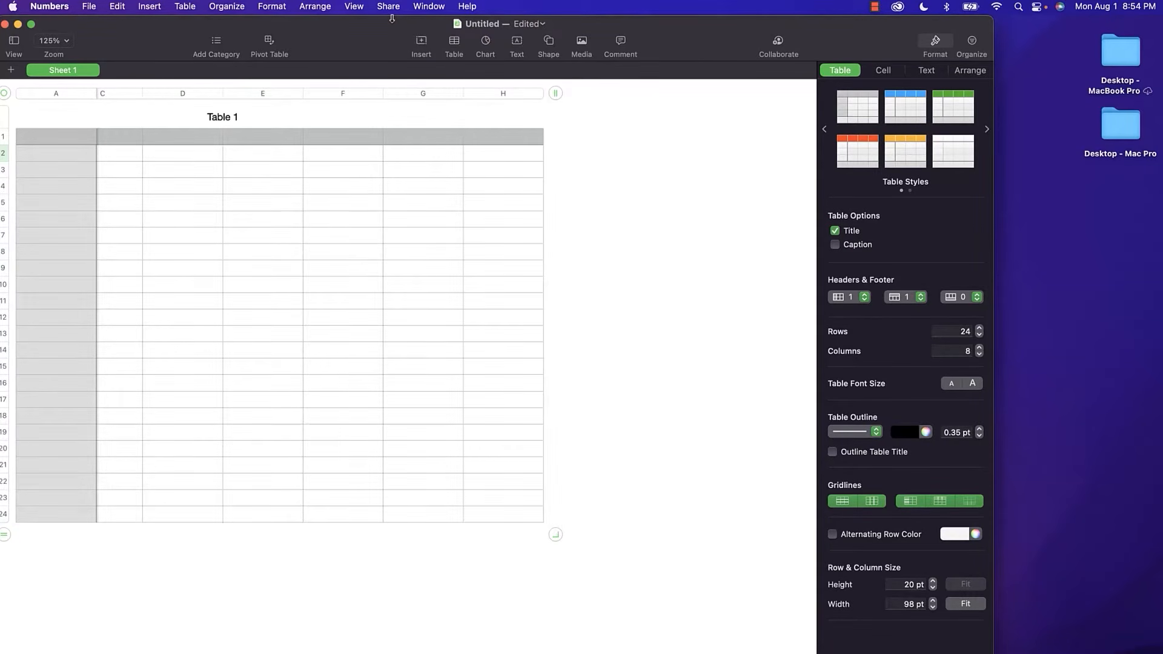
click(53, 6)
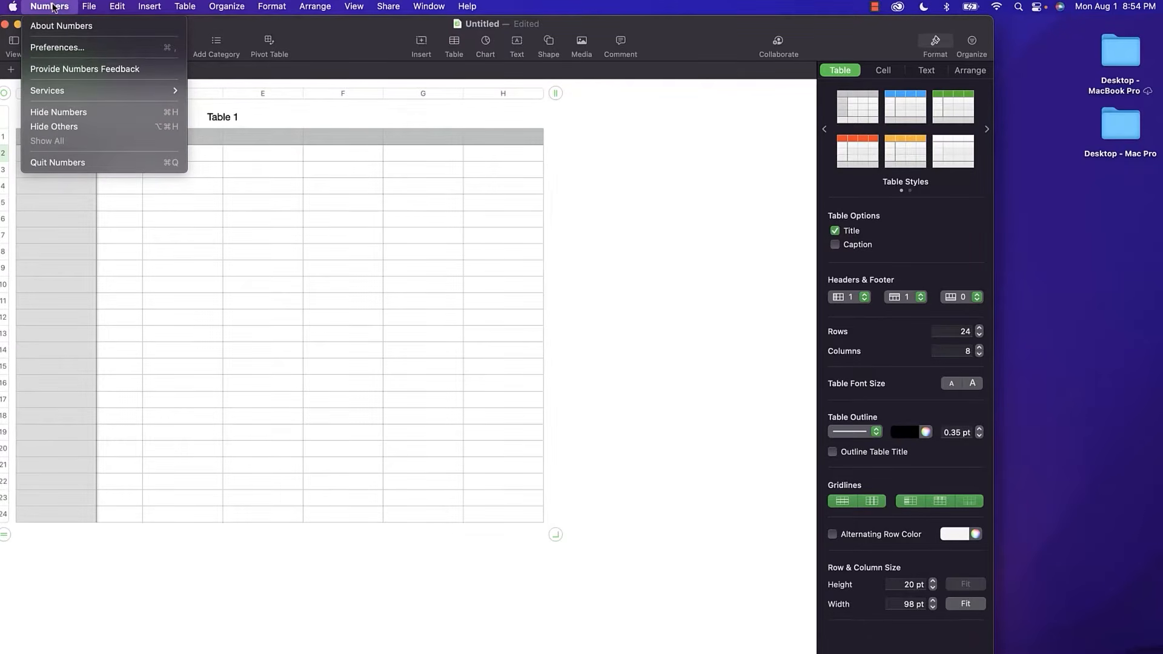
click(53, 7)
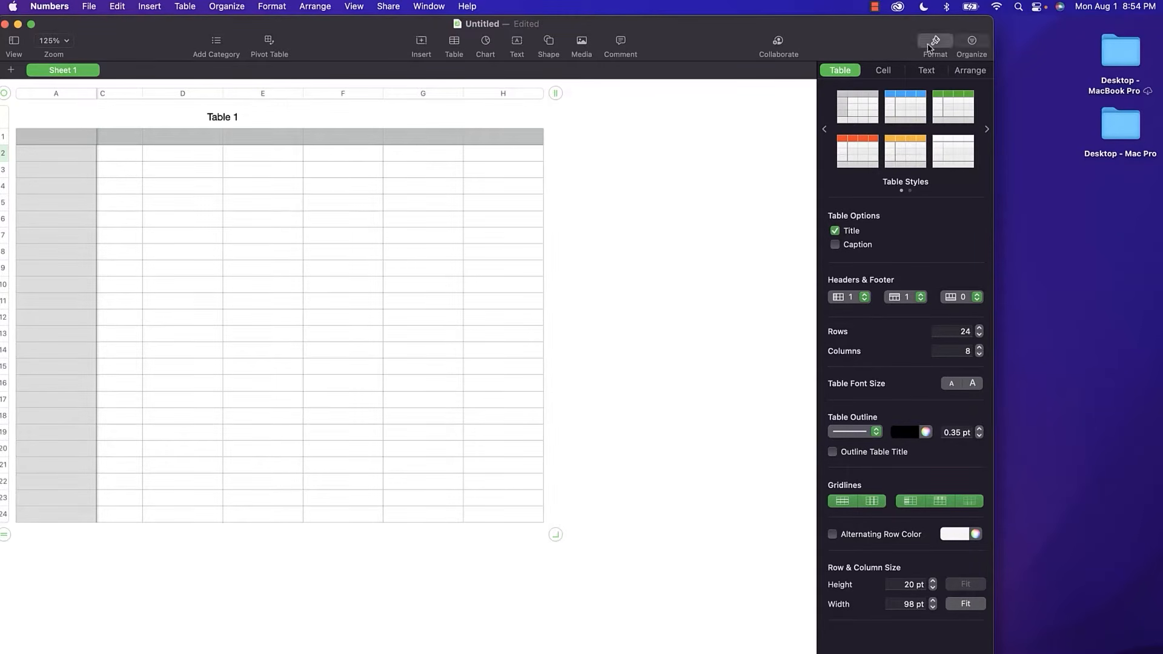
drag(995, 29, 1162, 28)
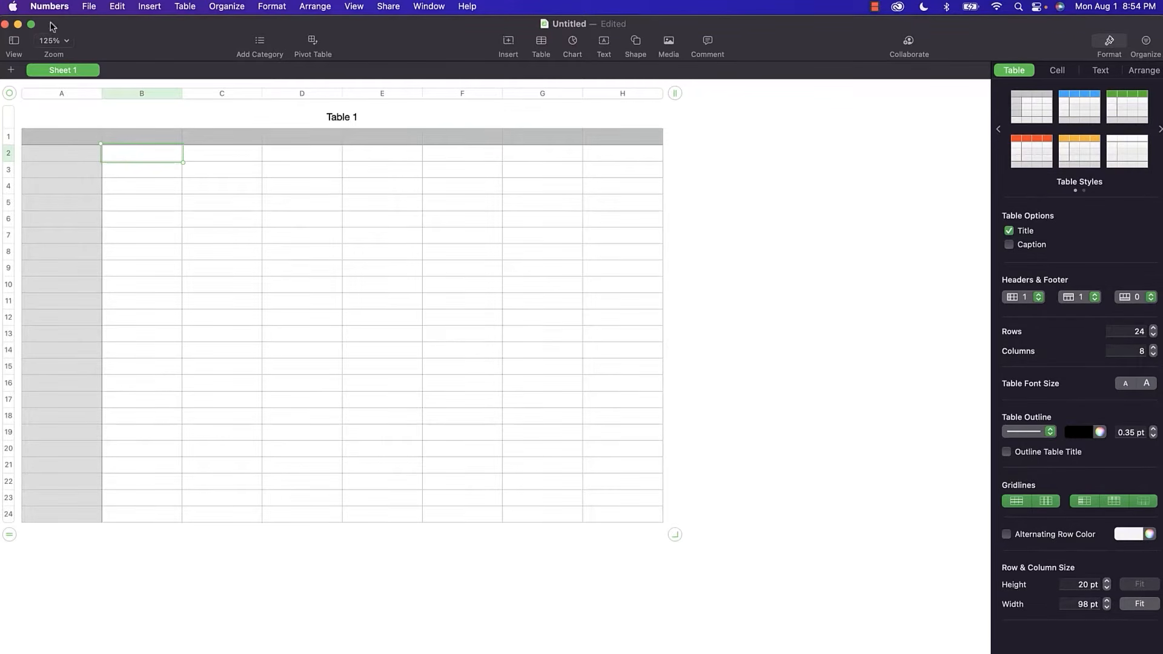
click(15, 41)
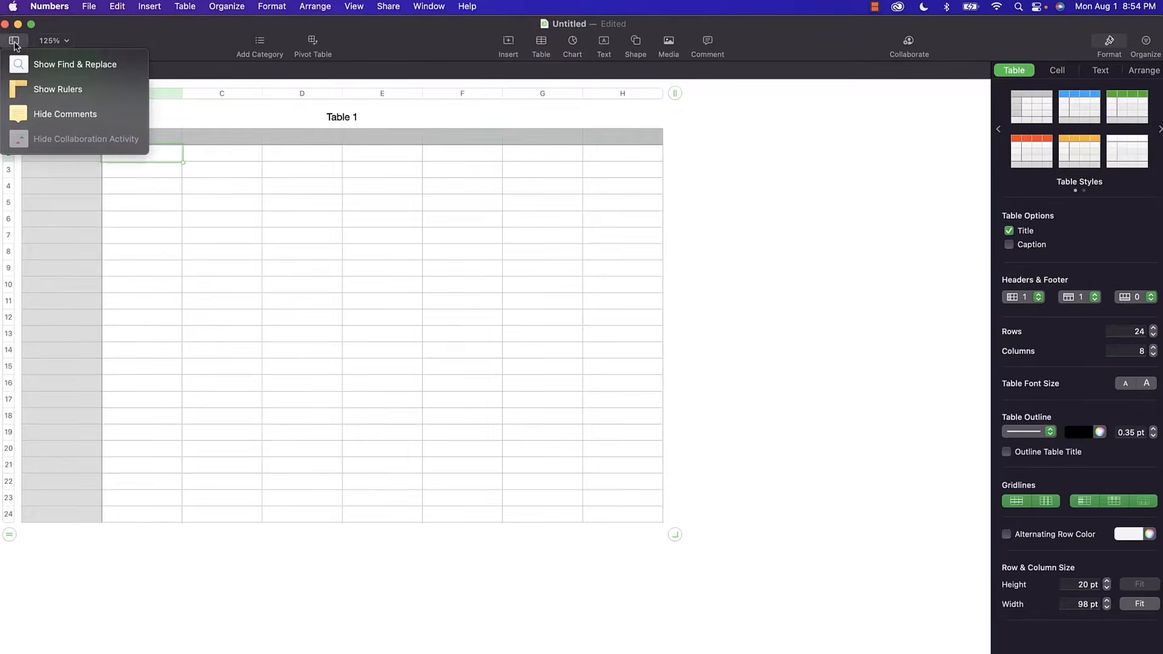
click(16, 44)
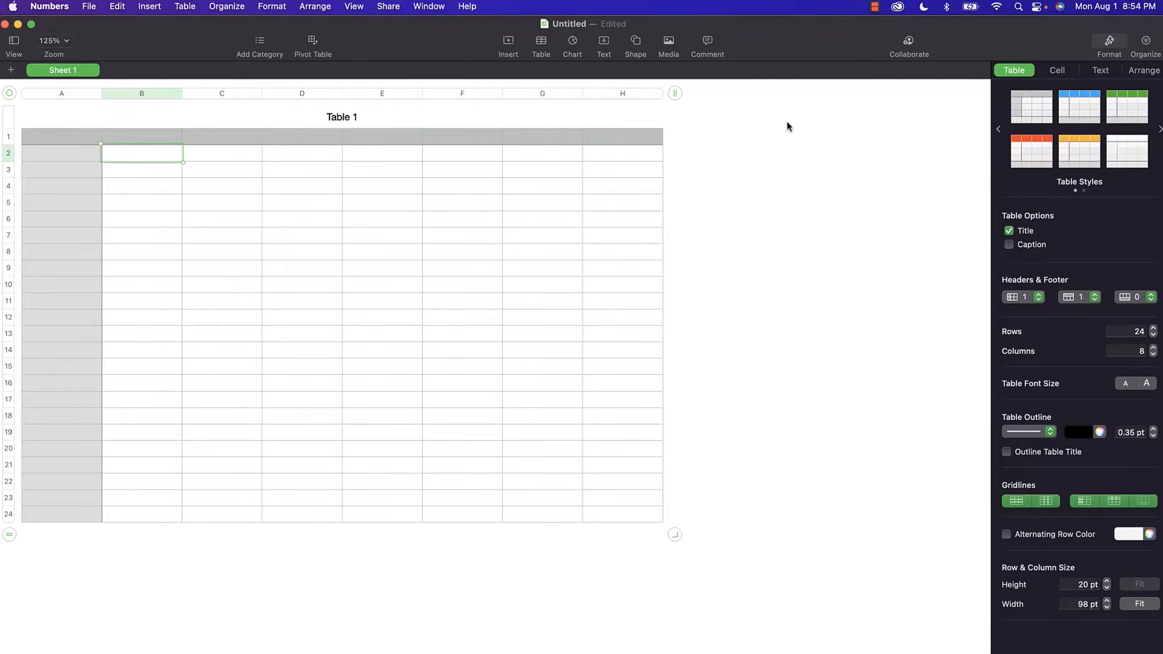
Select the table title and cells D8 and D1, then deselect to show Sheet 1's settings.
click(566, 124)
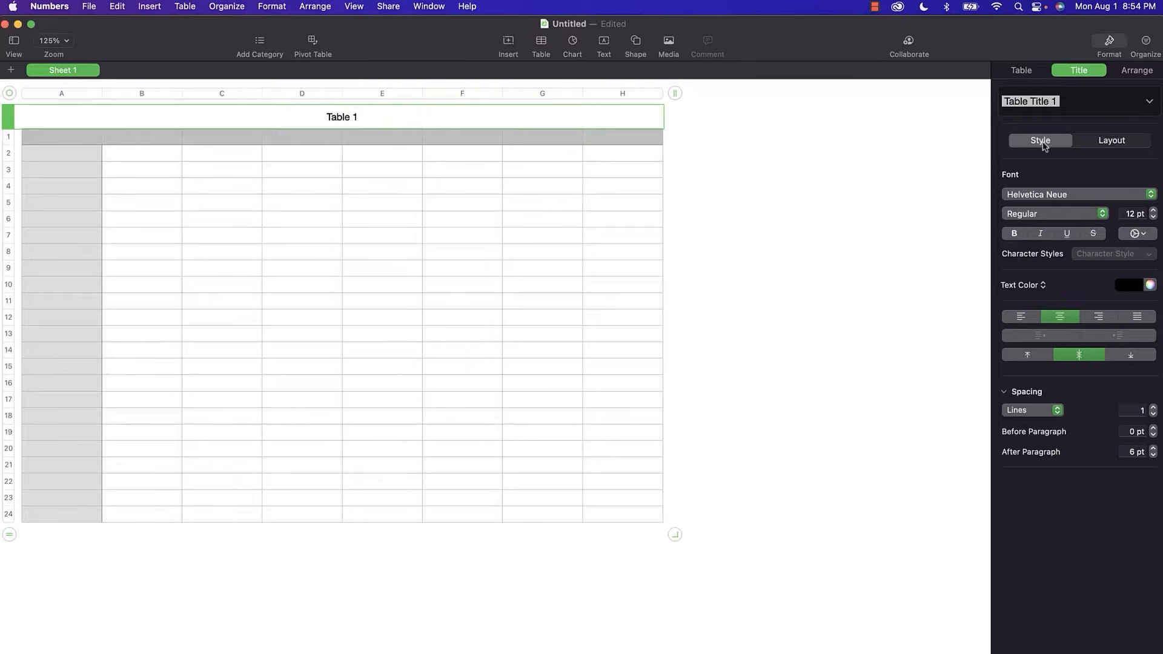
click(266, 254)
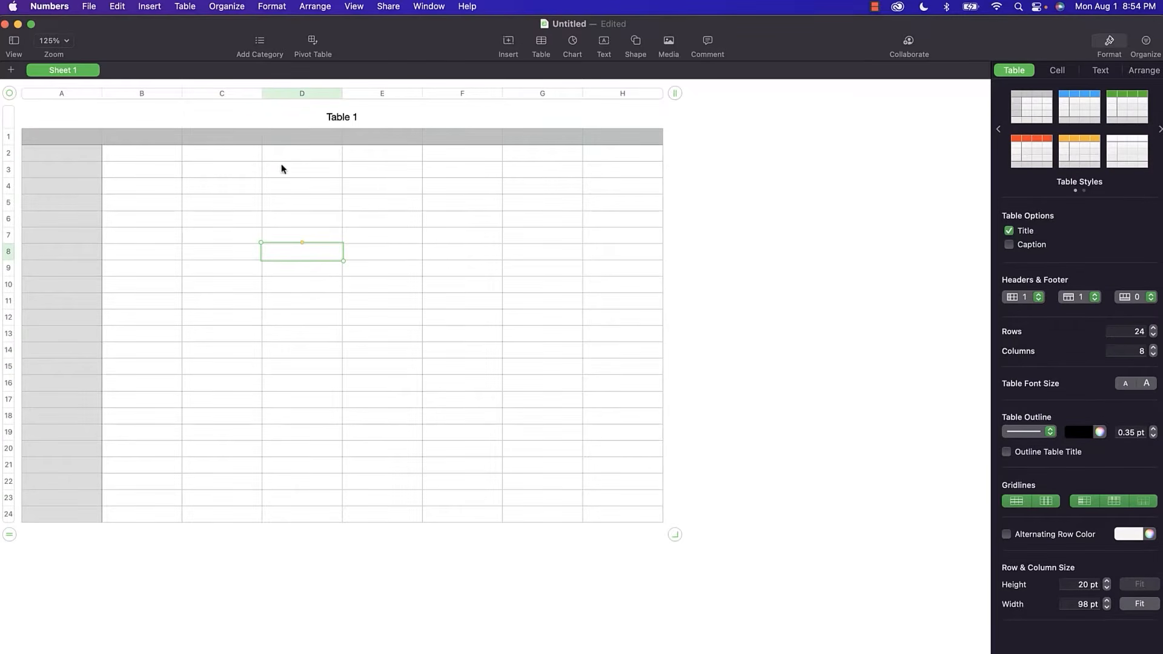
click(289, 135)
click(64, 115)
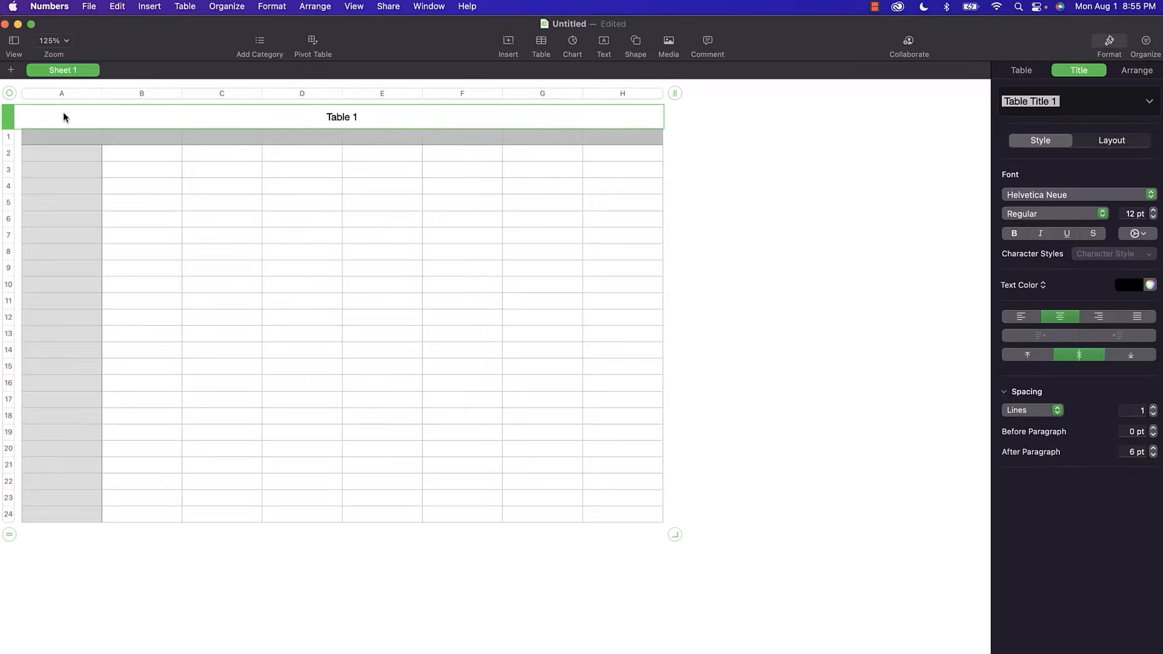
click(828, 247)
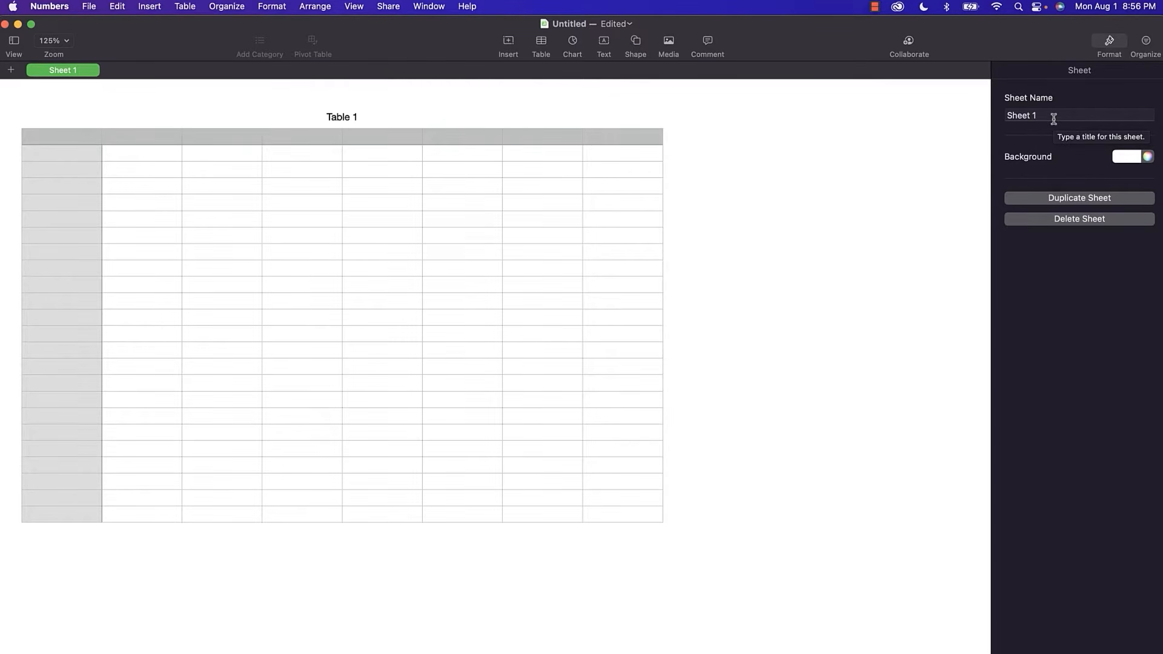
click(1134, 156)
click(1118, 184)
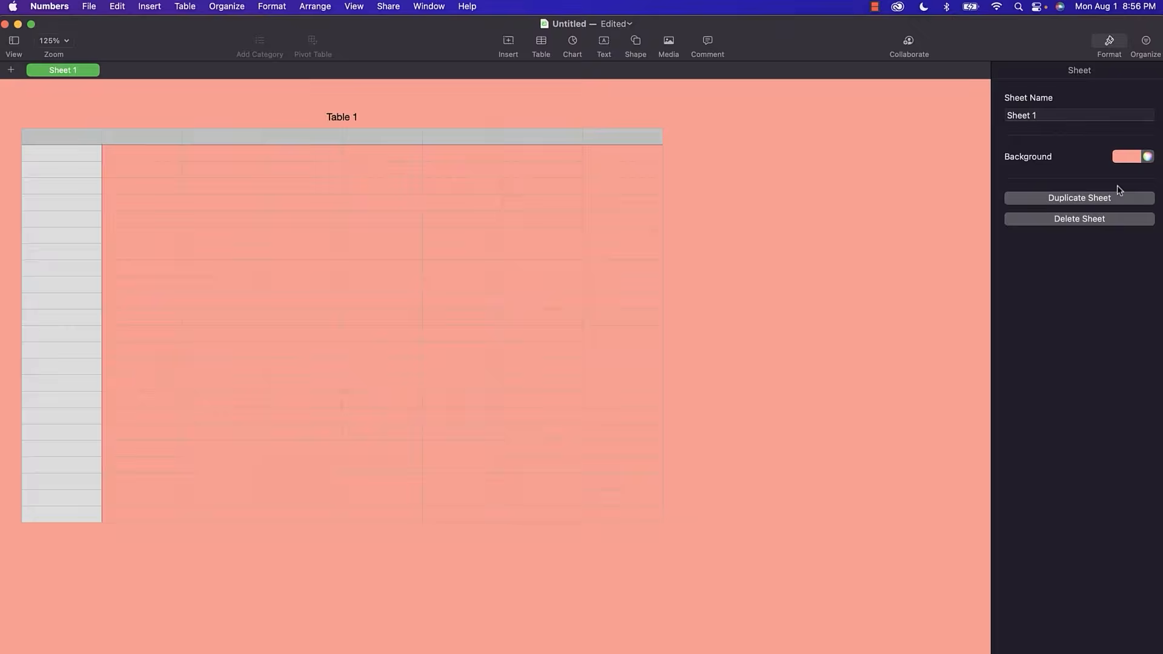
click(1134, 158)
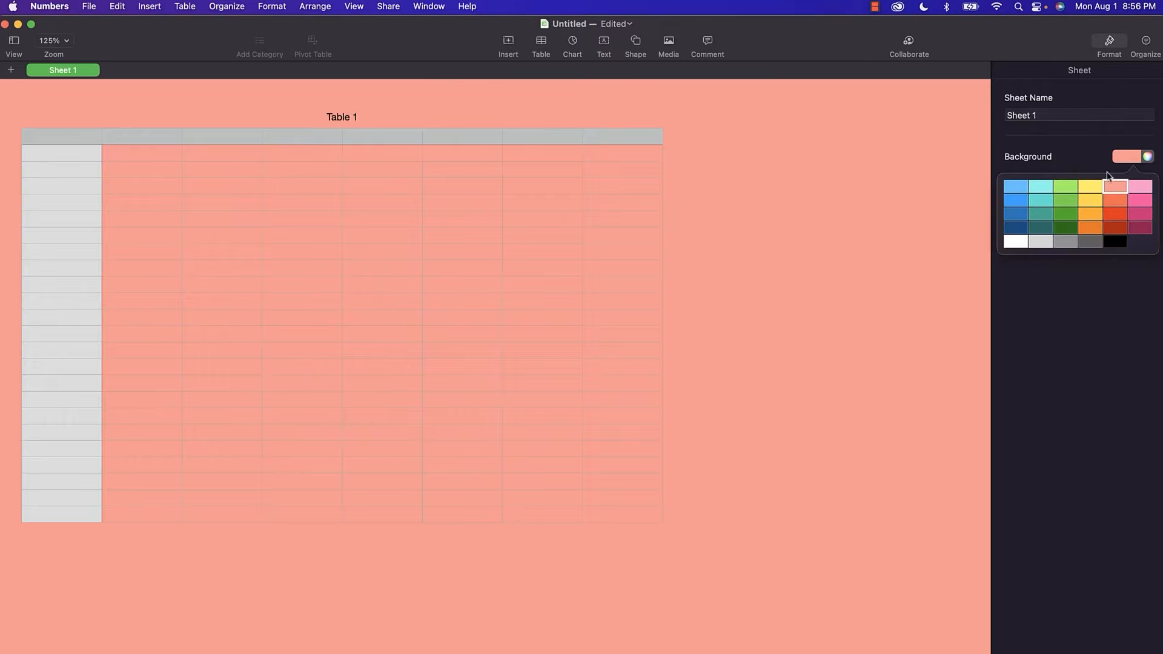
click(1015, 242)
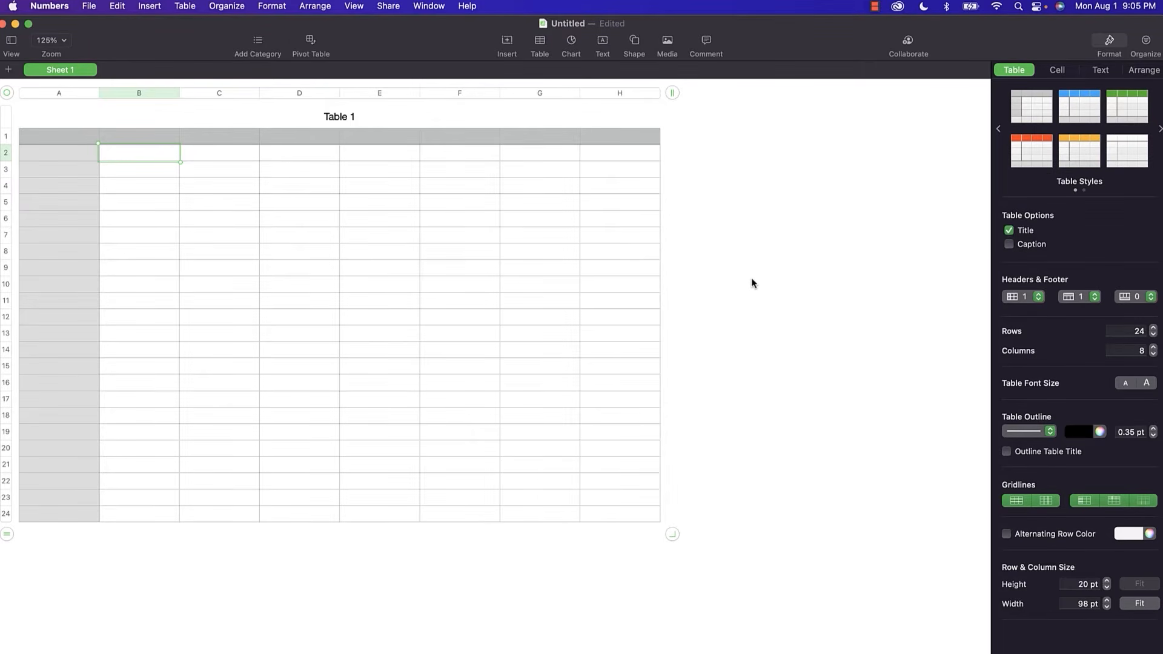
click(88, 7)
click(106, 40)
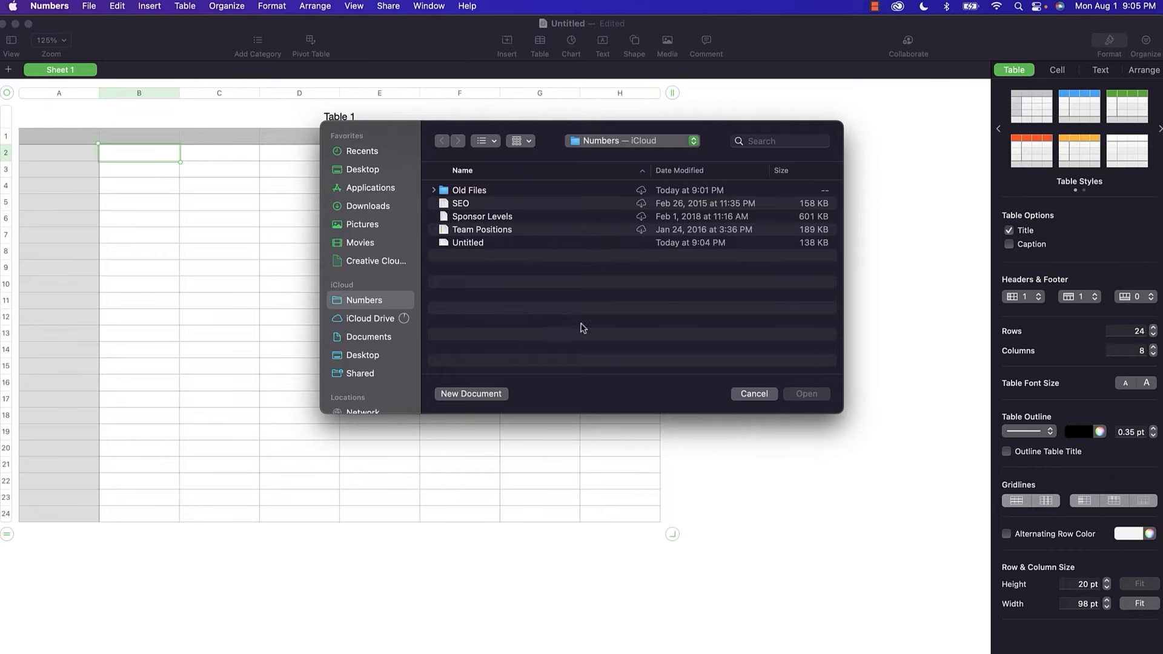
click(752, 395)
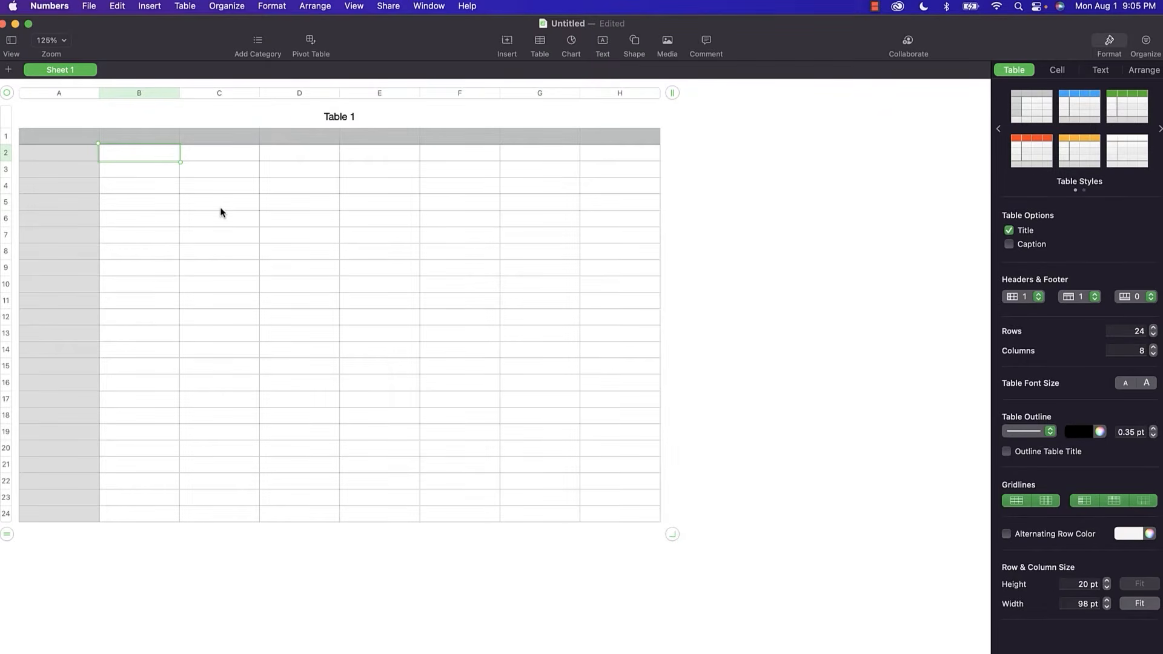
Enter 'This is a test' in B2 and retitle the table 'Test Table'.
text(This is a test)
click(337, 125)
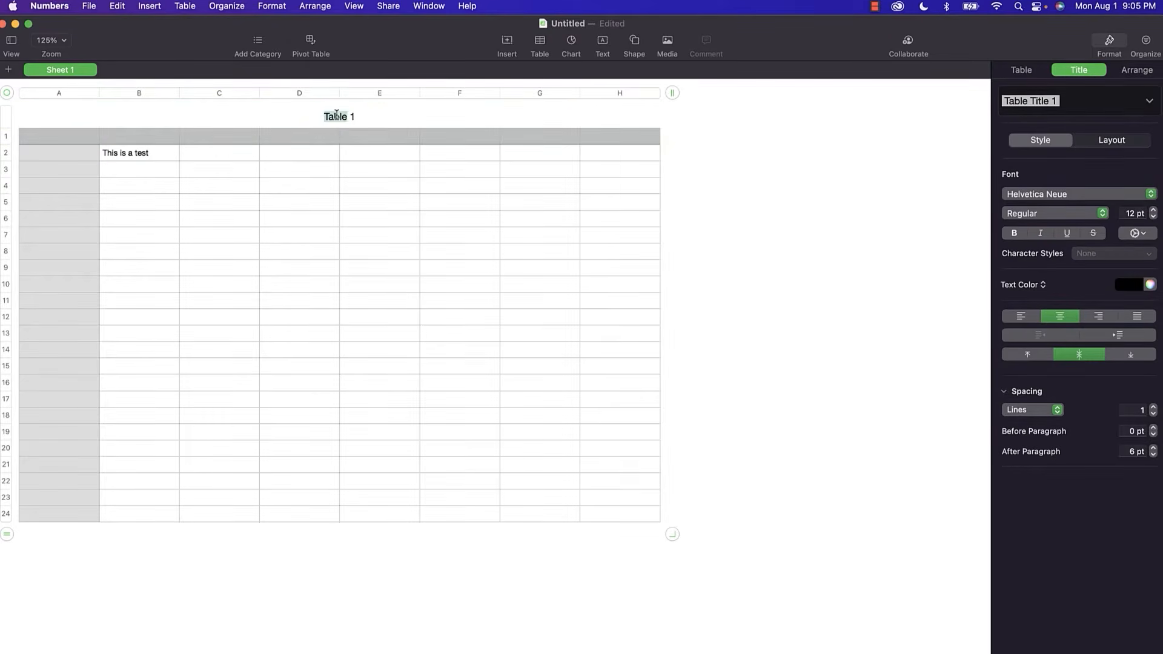
triple_click(337, 115)
text(Test Table)
click(407, 204)
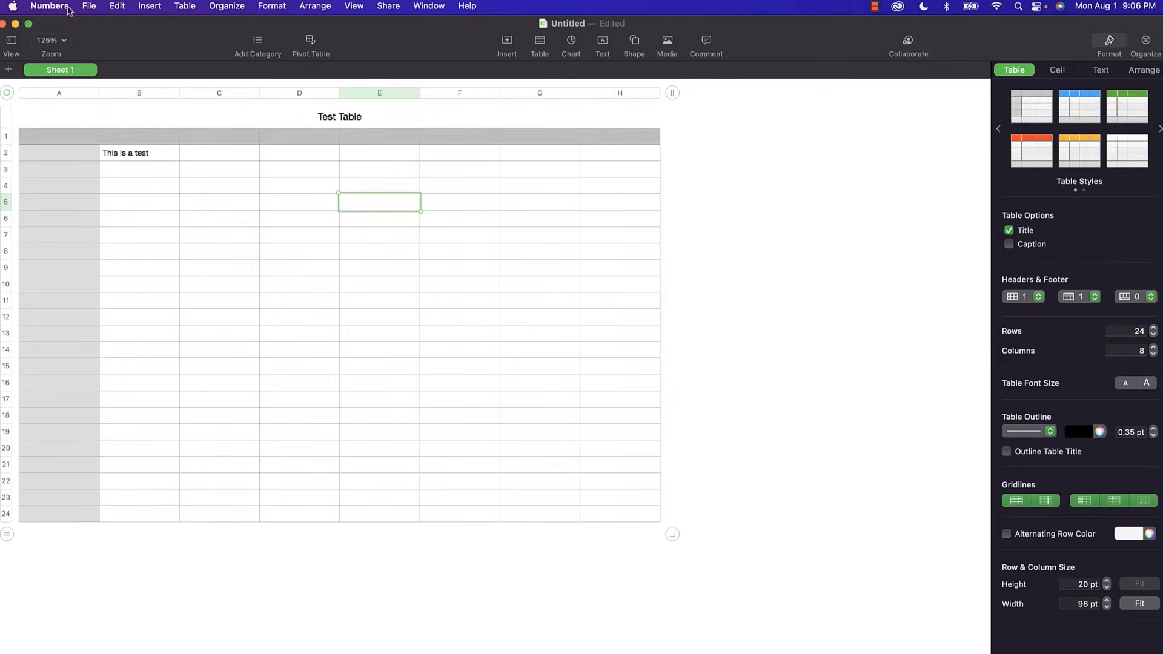
Close the document, saving it as 'Test Table' in Numbers' iCloud folder.
click(90, 7)
click(102, 76)
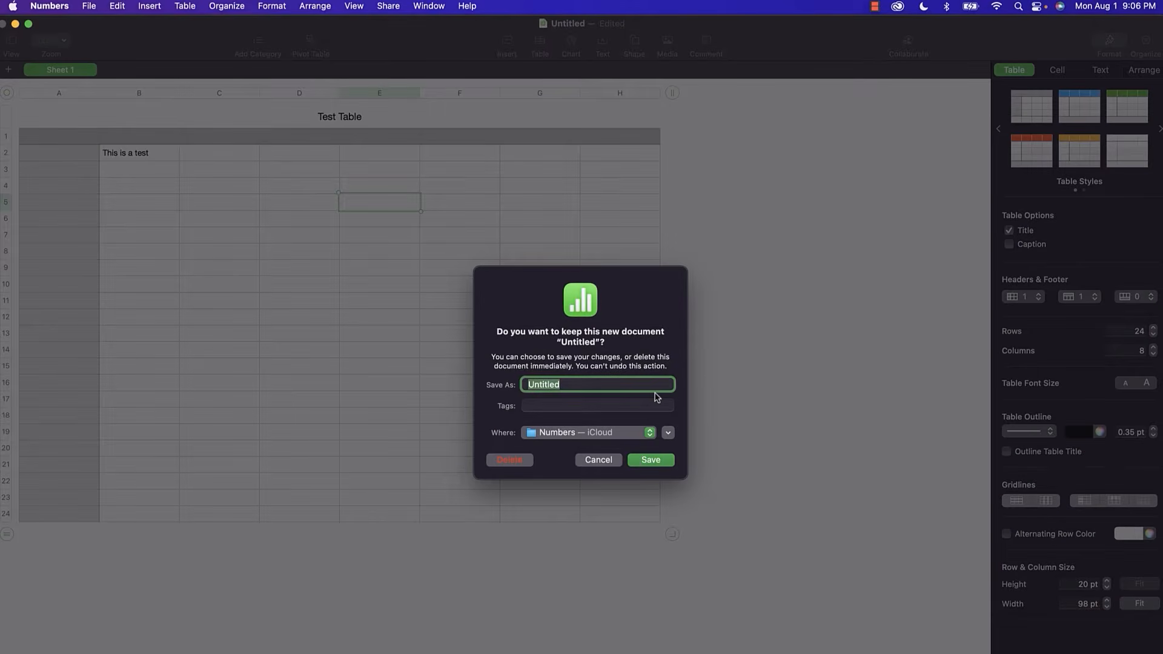
text(Test Table)
key(Return)
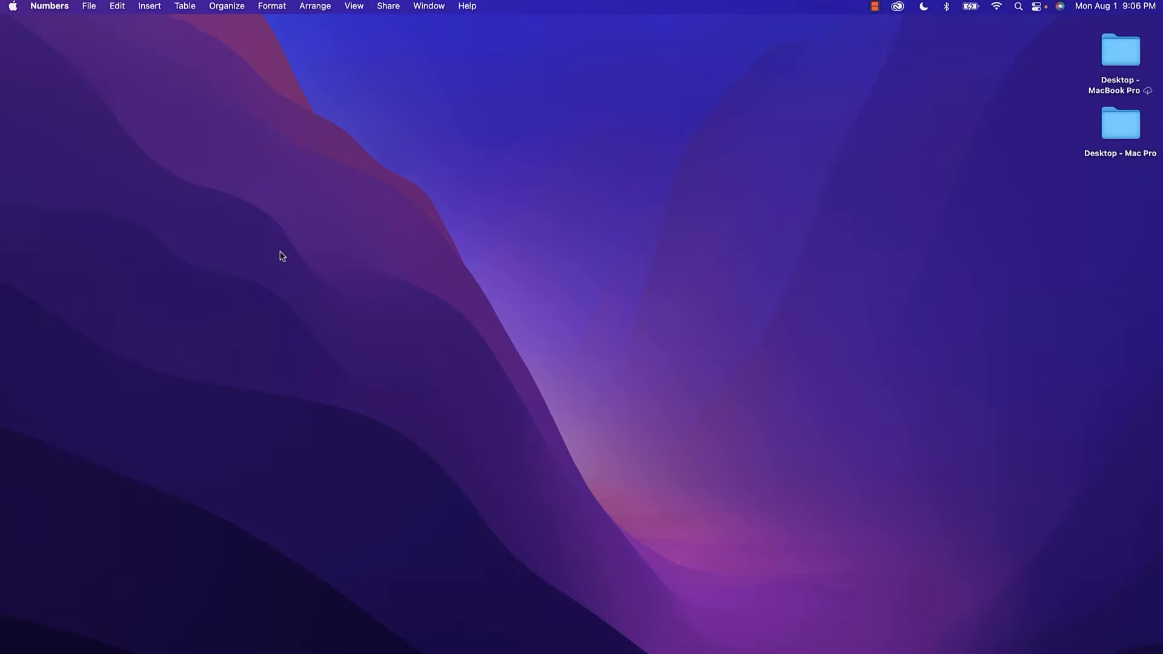
Reopen 'Email List' from Open Recent to show the Casting Calls - Email List table.
click(89, 8)
mouse_move(102, 59)
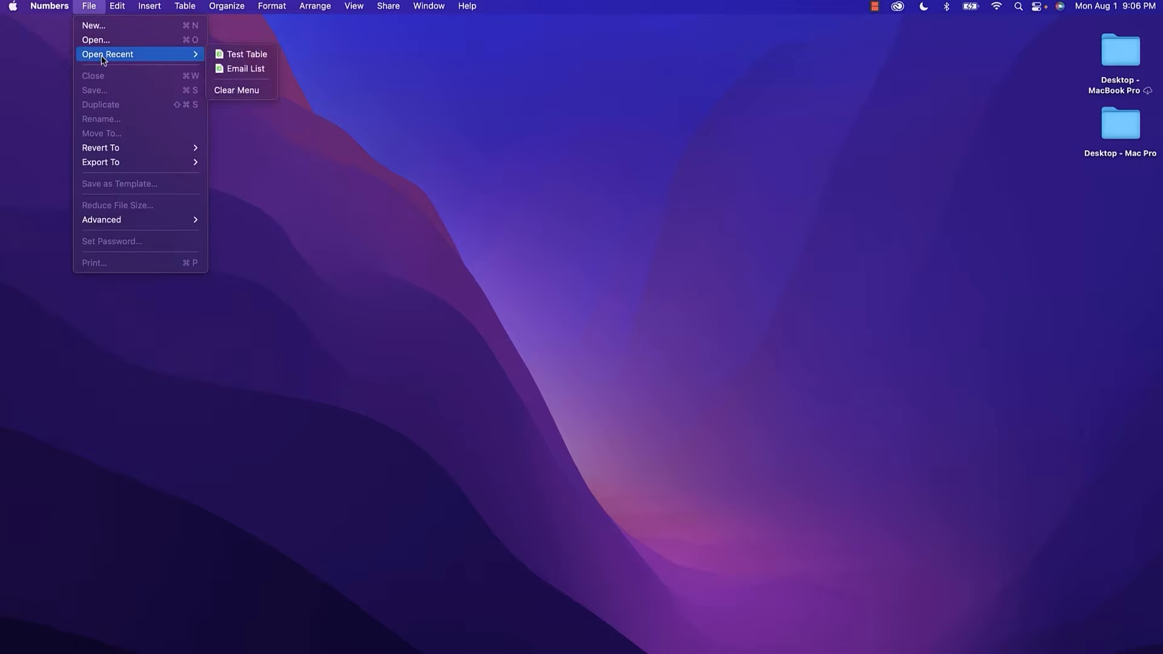
click(224, 69)
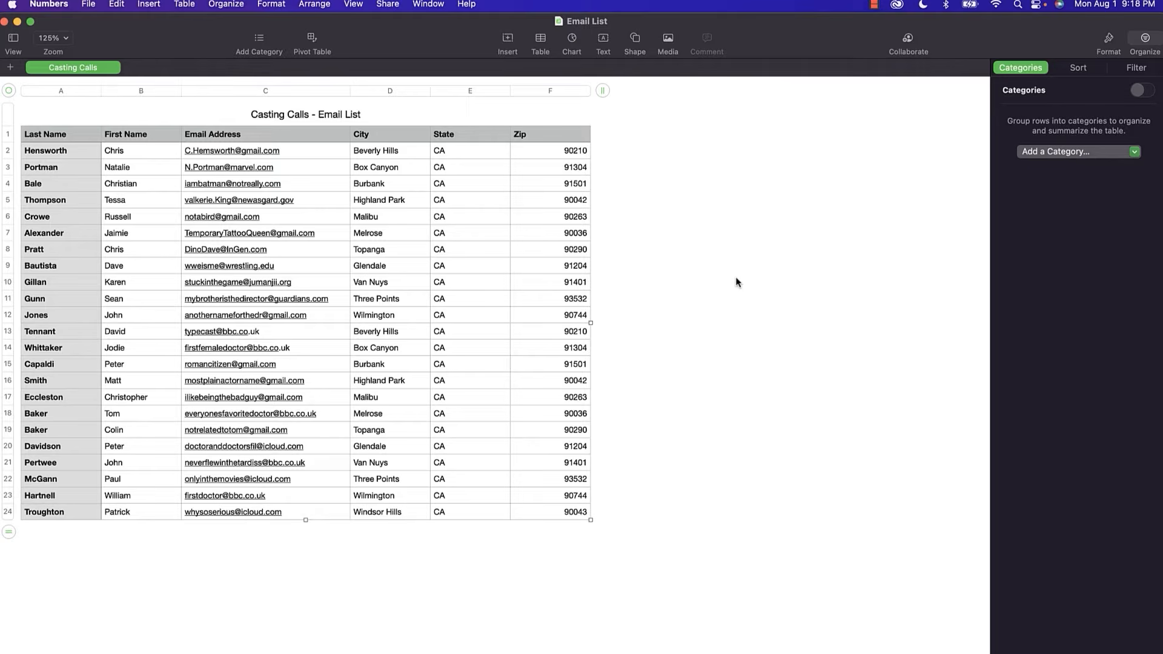
Create a new document from the Home Improvement template, giving the Remodel – Project Budget sheet.
click(89, 6)
click(91, 25)
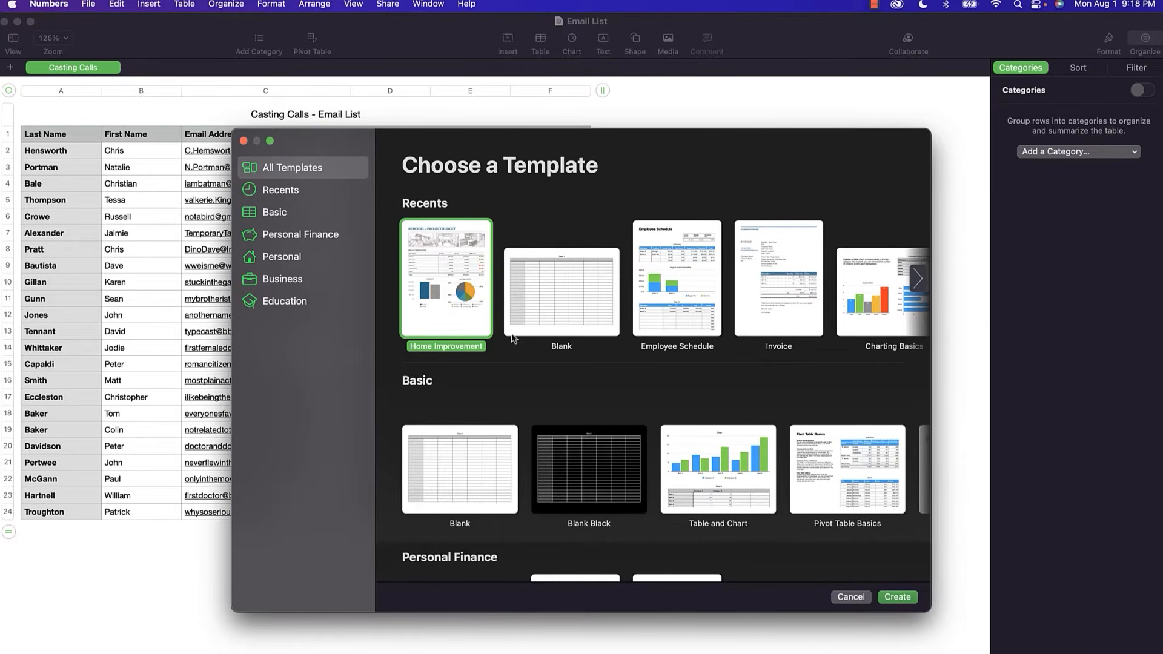
scroll(524, 358, down, 5)
scroll(524, 357, down, 3)
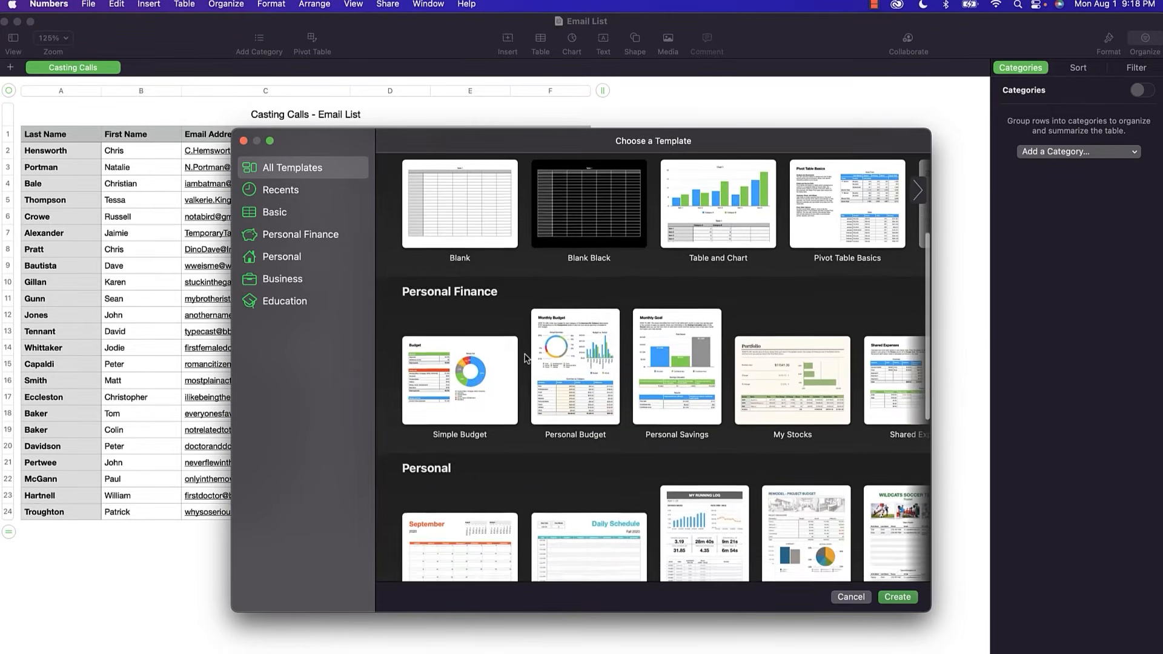
scroll(711, 387, down, 4)
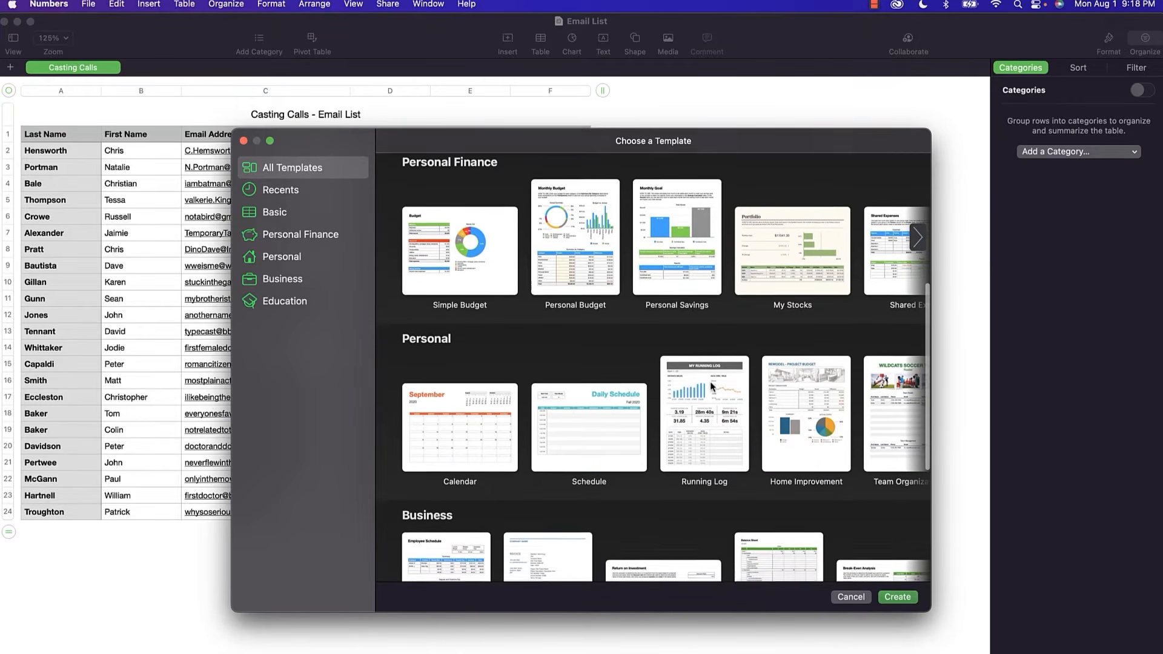
double_click(822, 399)
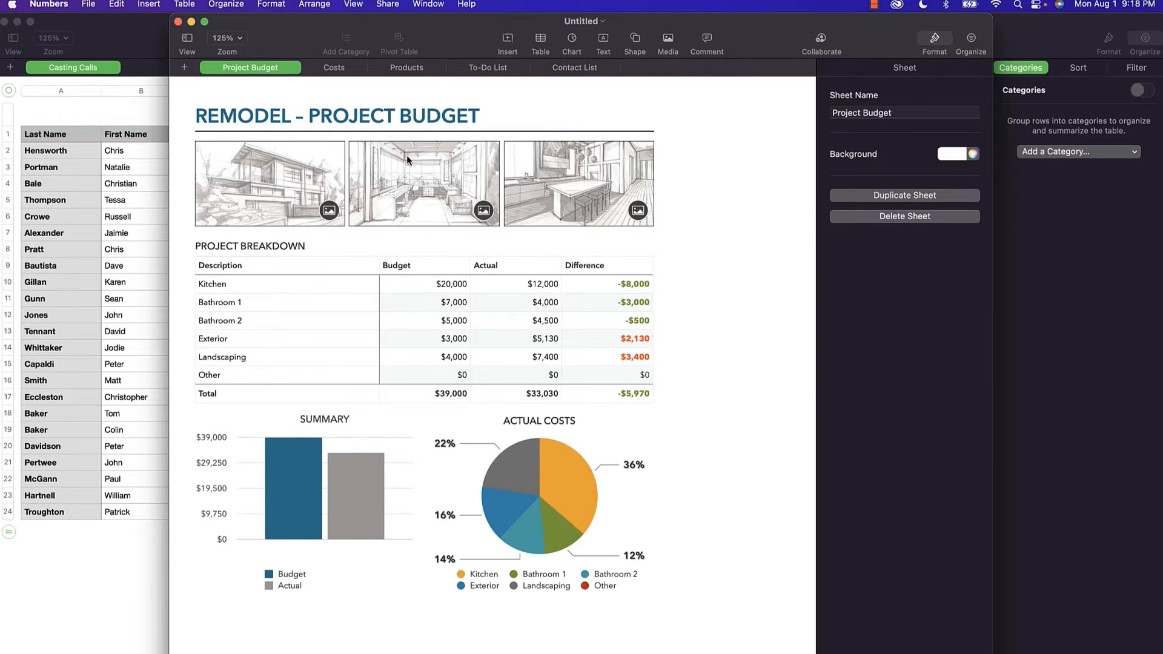
Replace the first, house-exterior sketch image with HomeImprovement1.jpg.
right_click(423, 168)
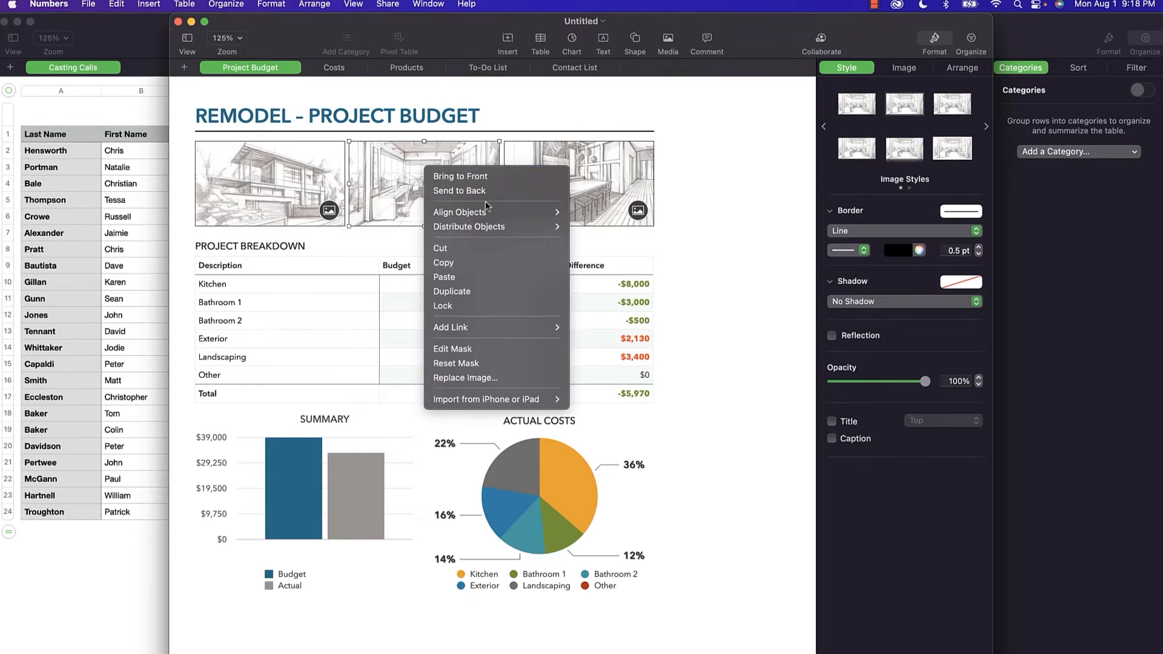
mouse_move(496, 333)
click(611, 180)
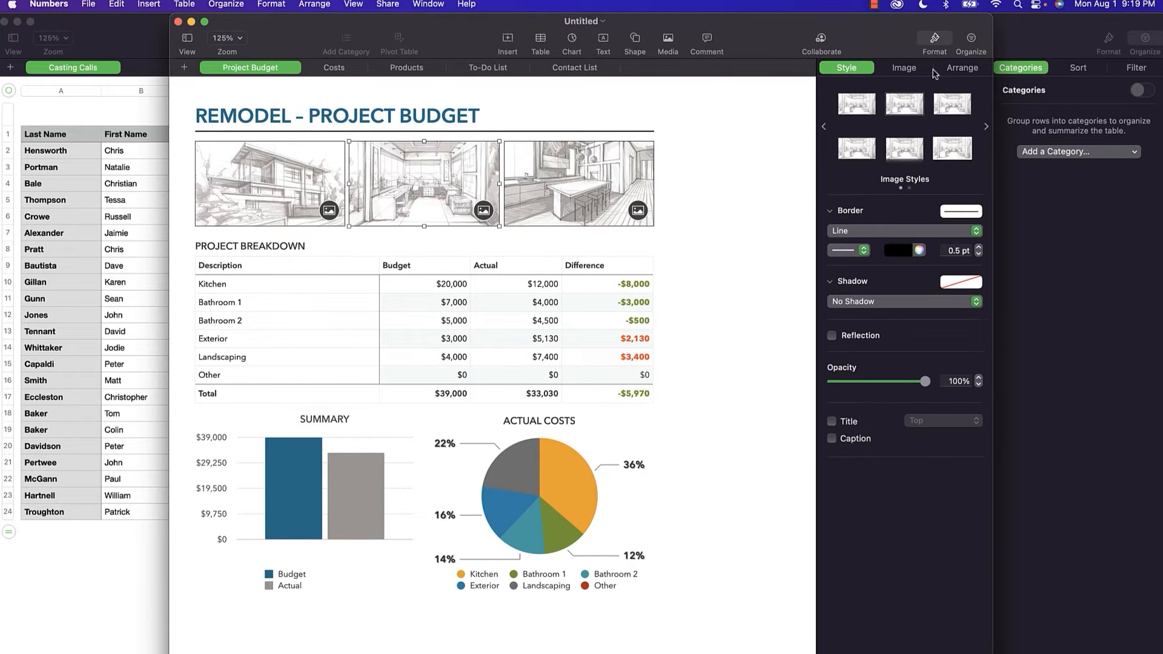
click(913, 73)
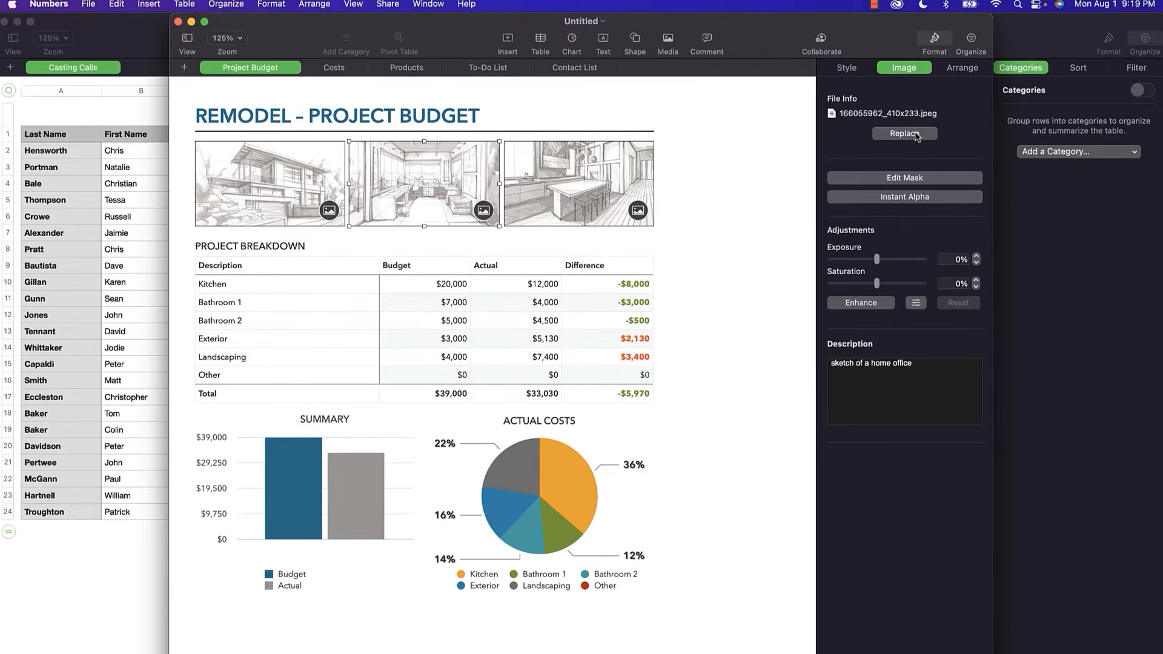
click(303, 200)
click(909, 137)
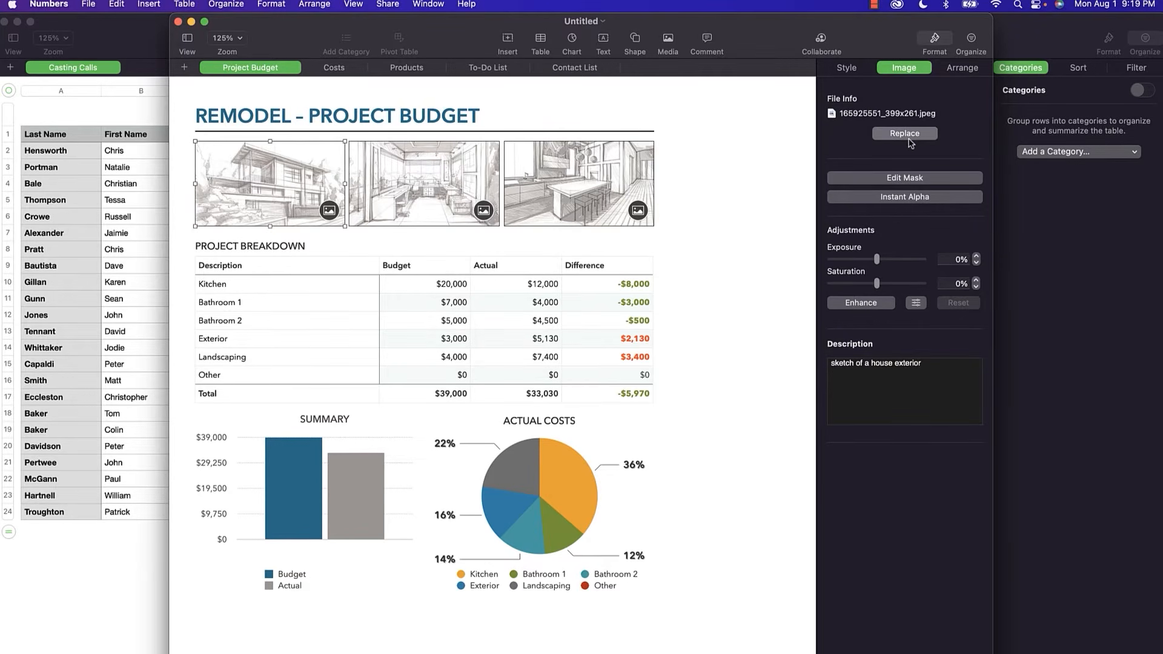
double_click(516, 295)
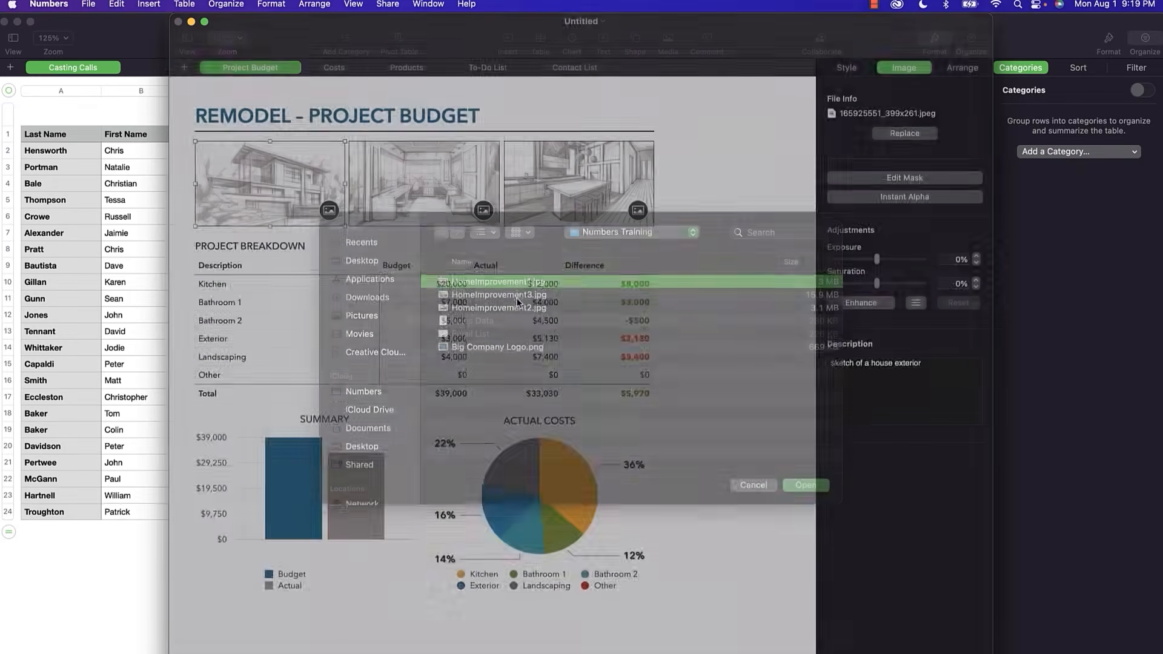
Replace the middle and kitchen sketch images with HomeImprovement2.jpg and HomeImprovement3.jpg.
click(459, 191)
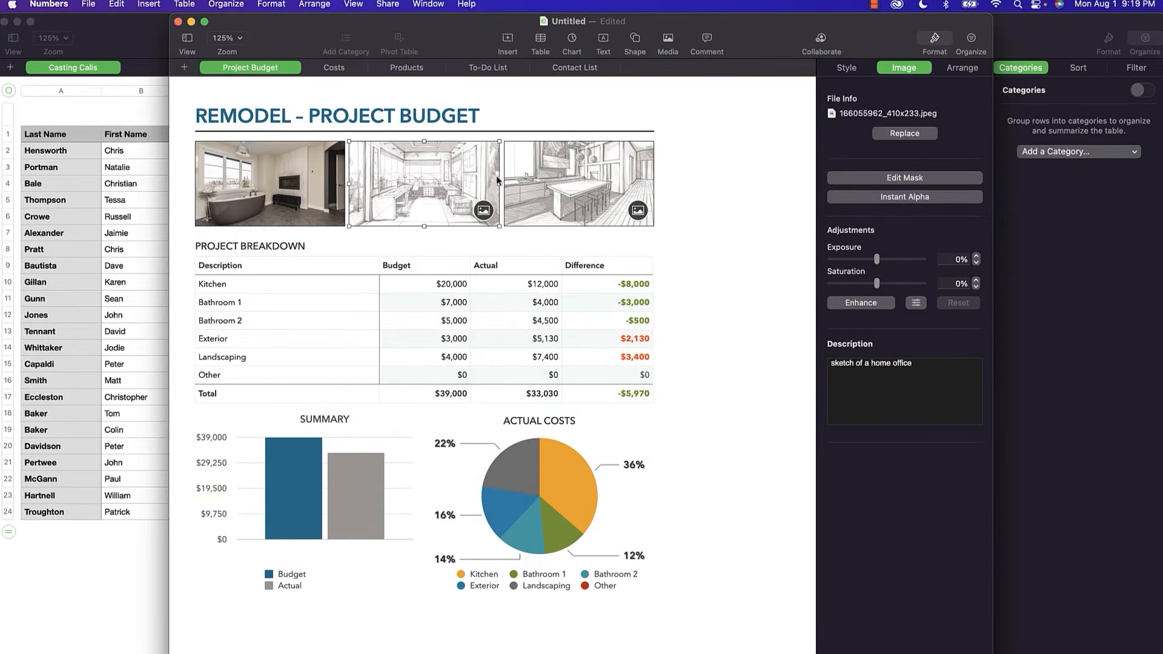
click(904, 135)
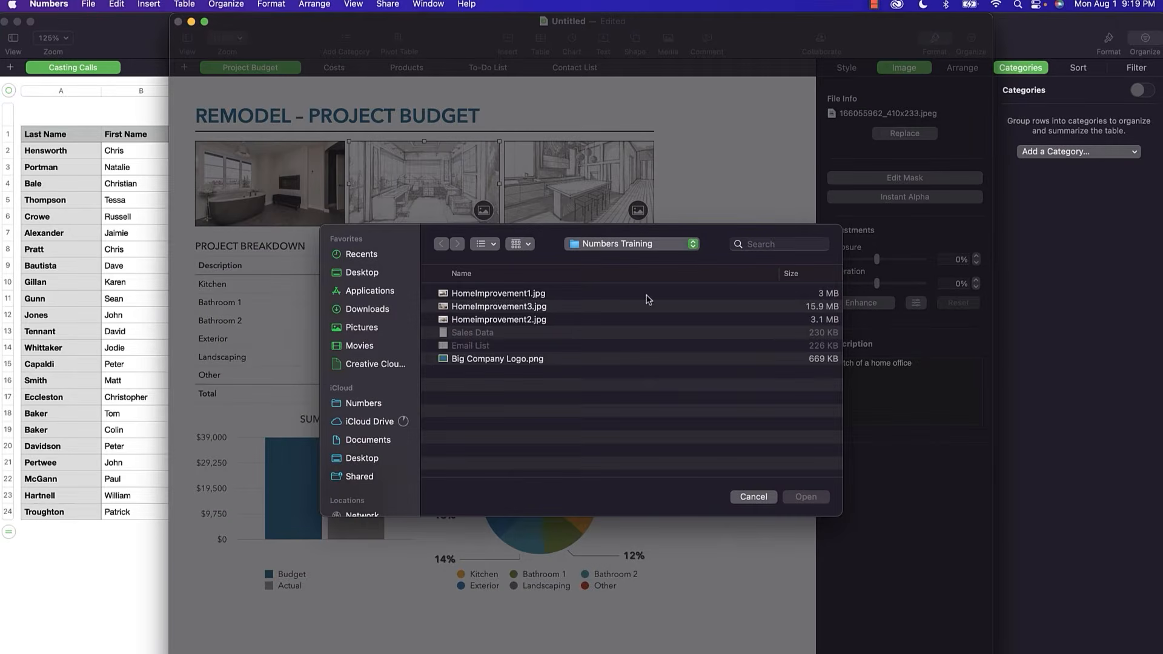
double_click(552, 314)
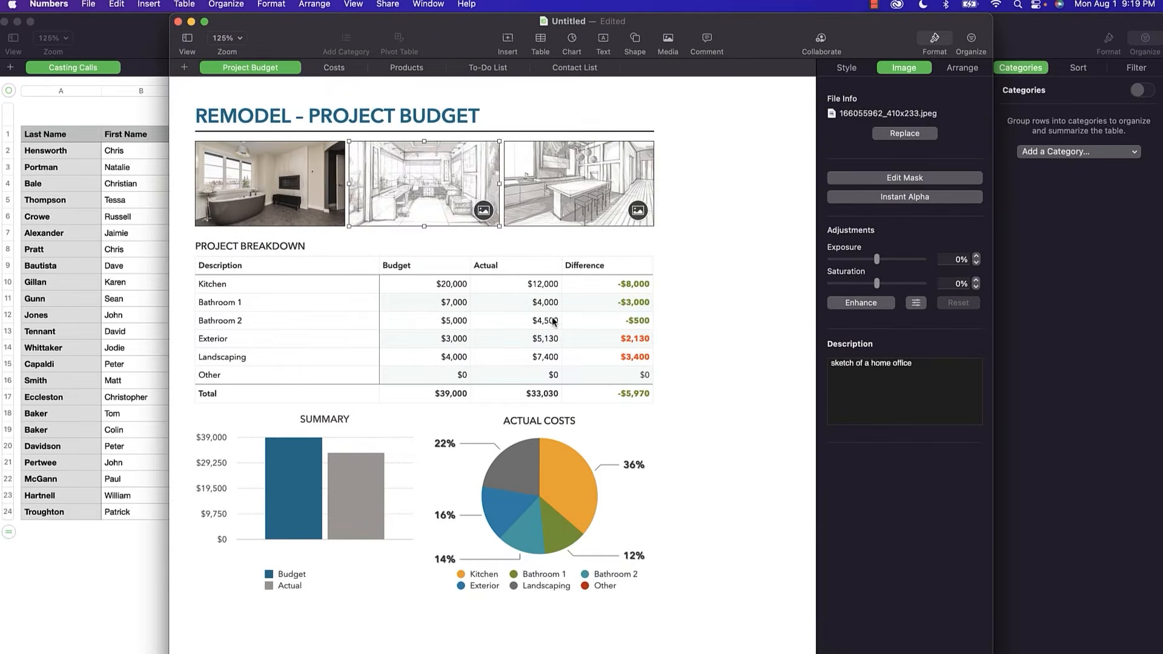
click(563, 205)
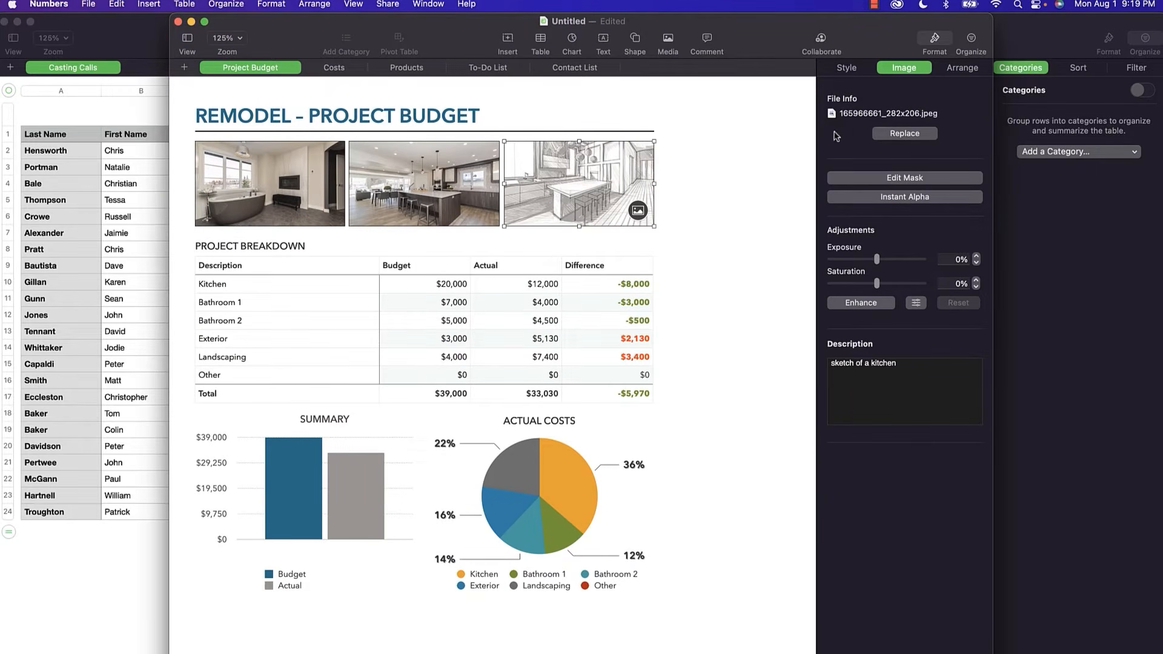
click(896, 134)
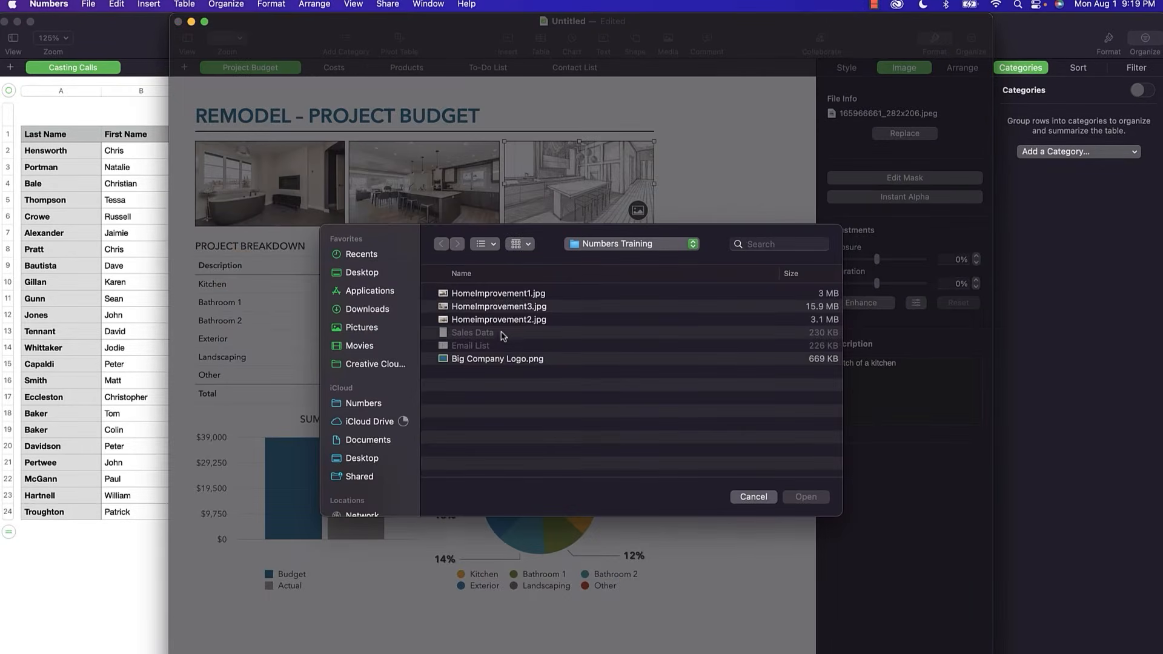
click(510, 309)
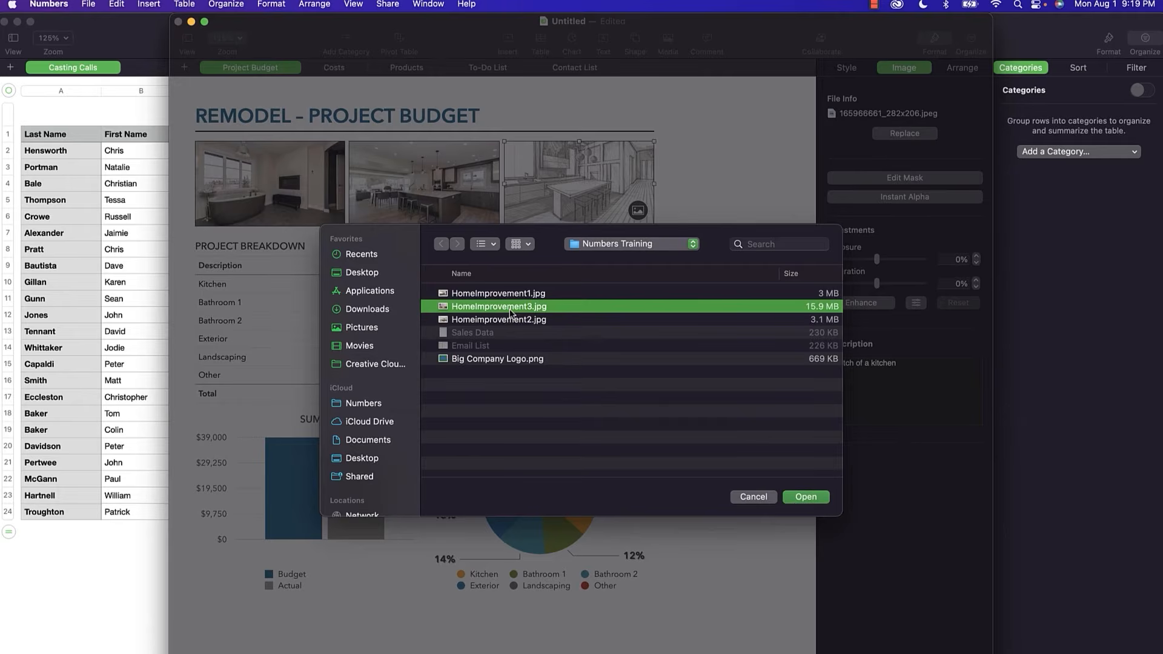
click(795, 500)
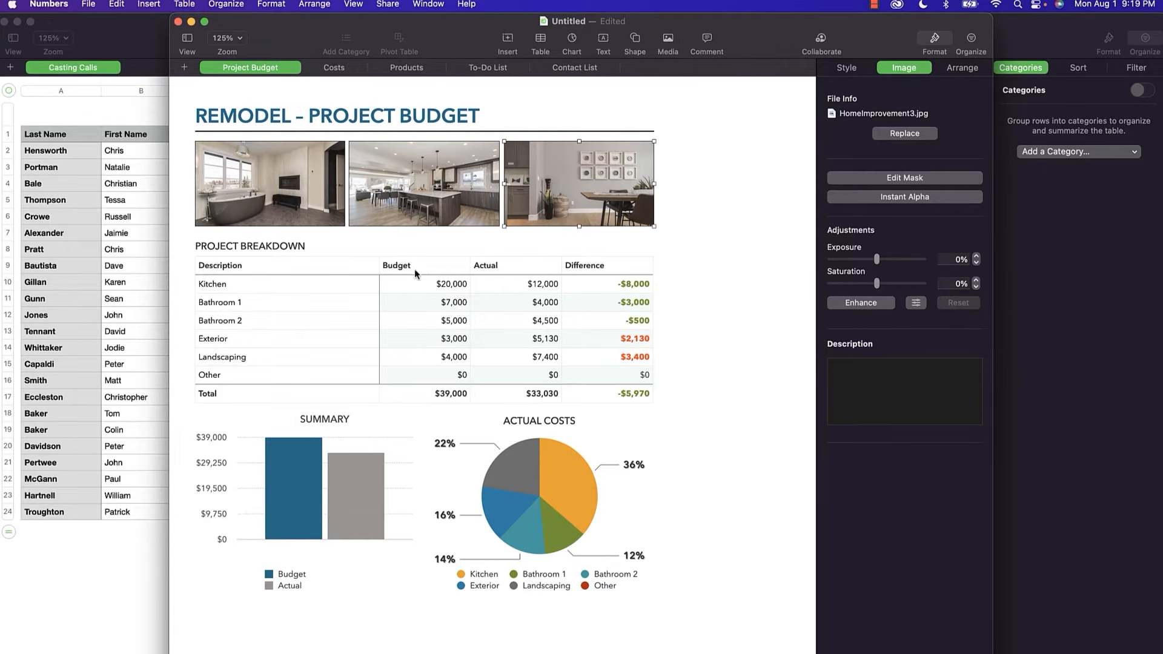
click(296, 250)
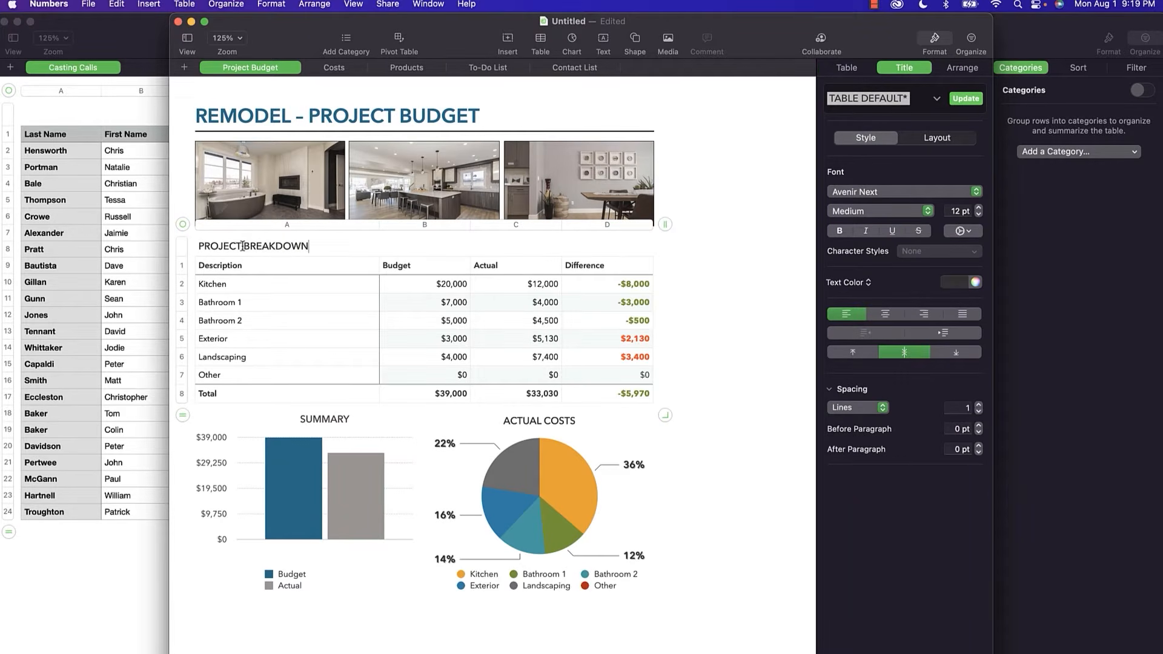
Set the Other row's budget in cell B7 to $1,000.
triple_click(206, 246)
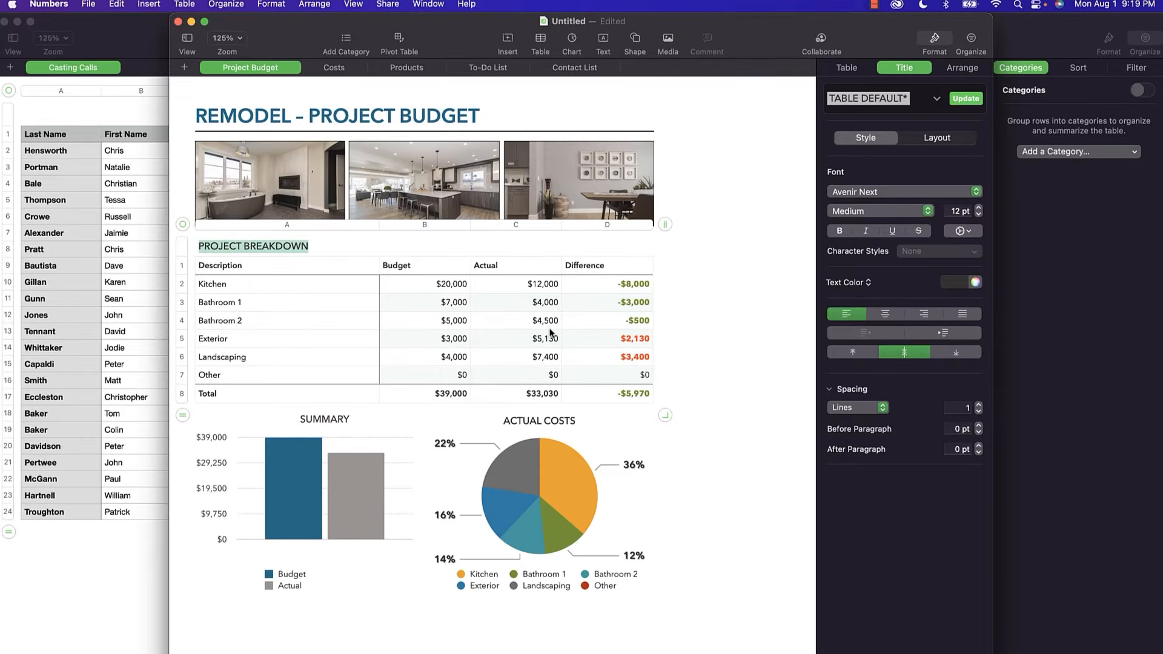
scroll(448, 291, down, 3)
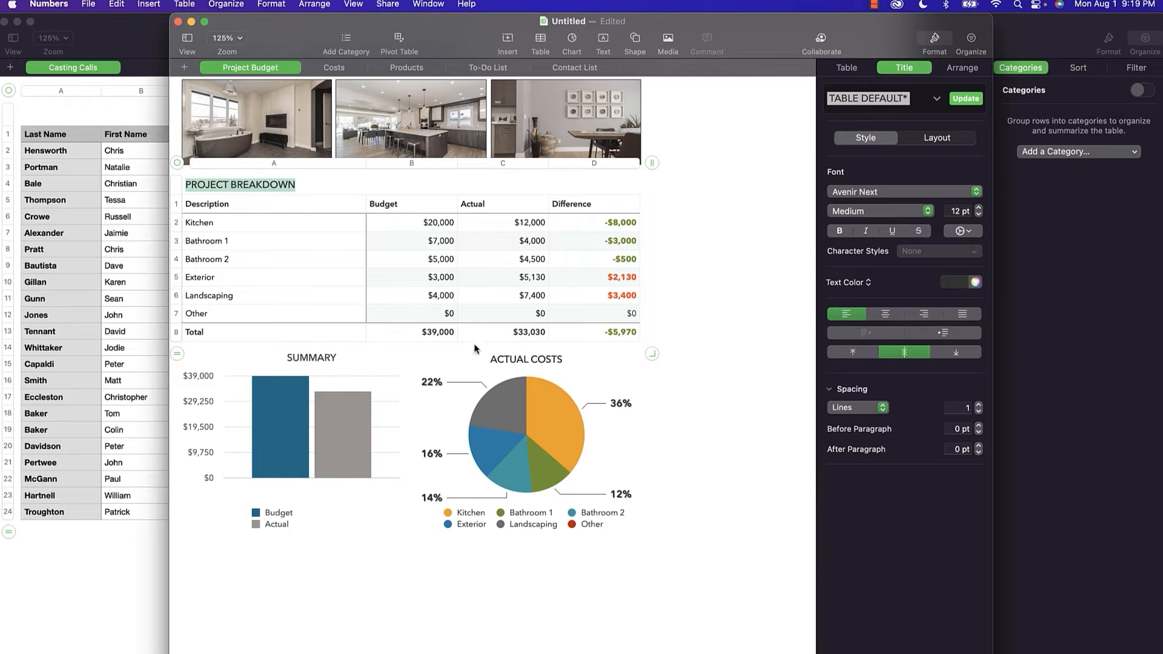
click(450, 315)
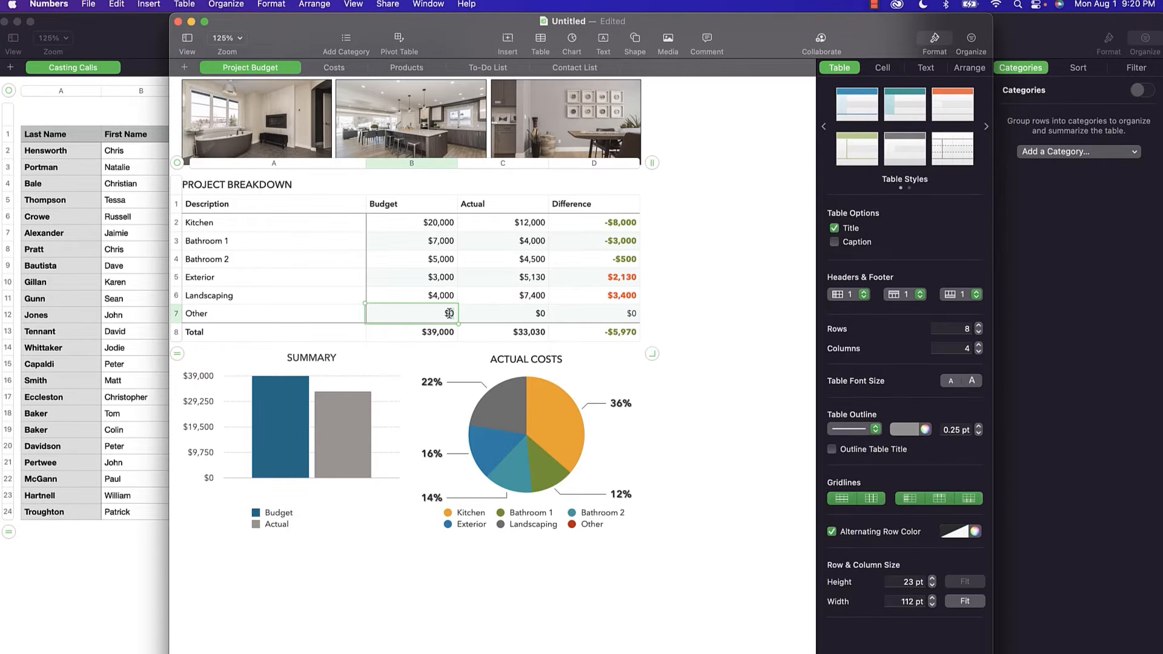
text(1,00)
text(000)
key(Return)
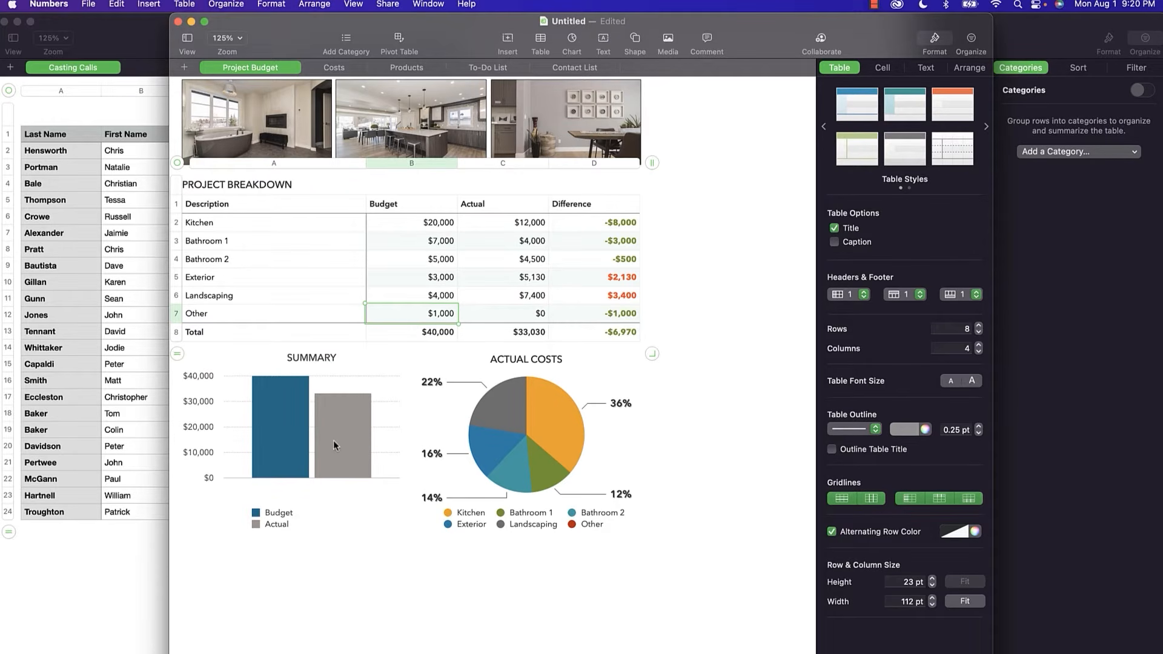
Change the Bathroom 1 budget in cell B3 to $2,000, bringing the total to $35,000.
click(440, 242)
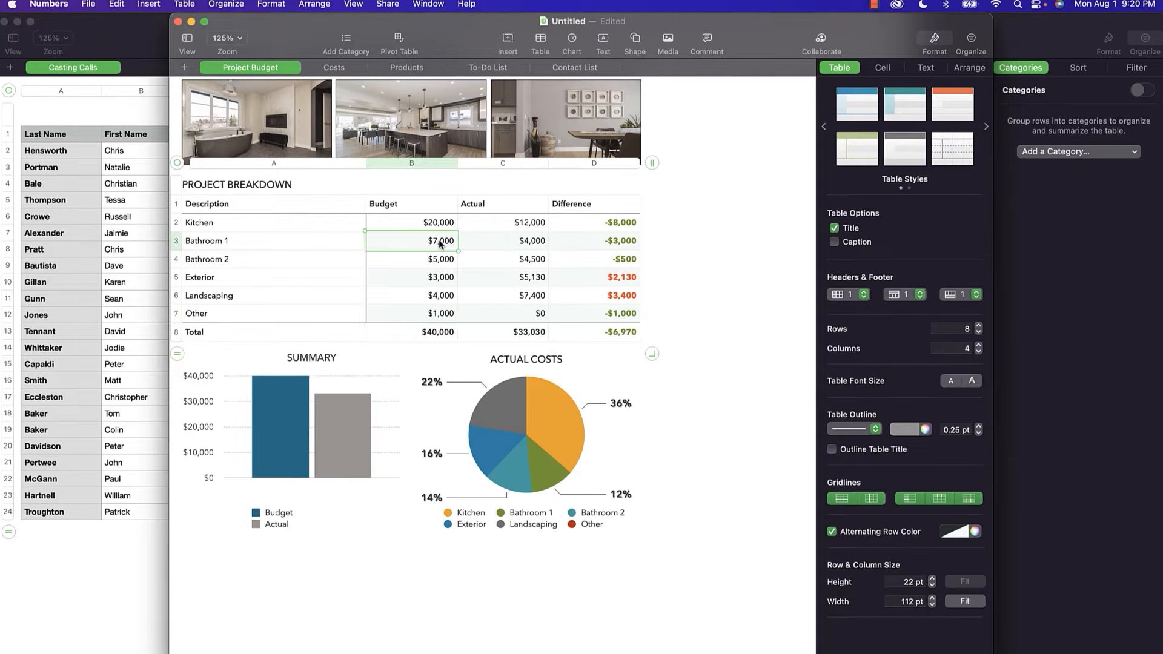
double_click(439, 241)
key(BackSpace)
key(BackSpace)
key(BackSpace)
text(2,000)
key(Return)
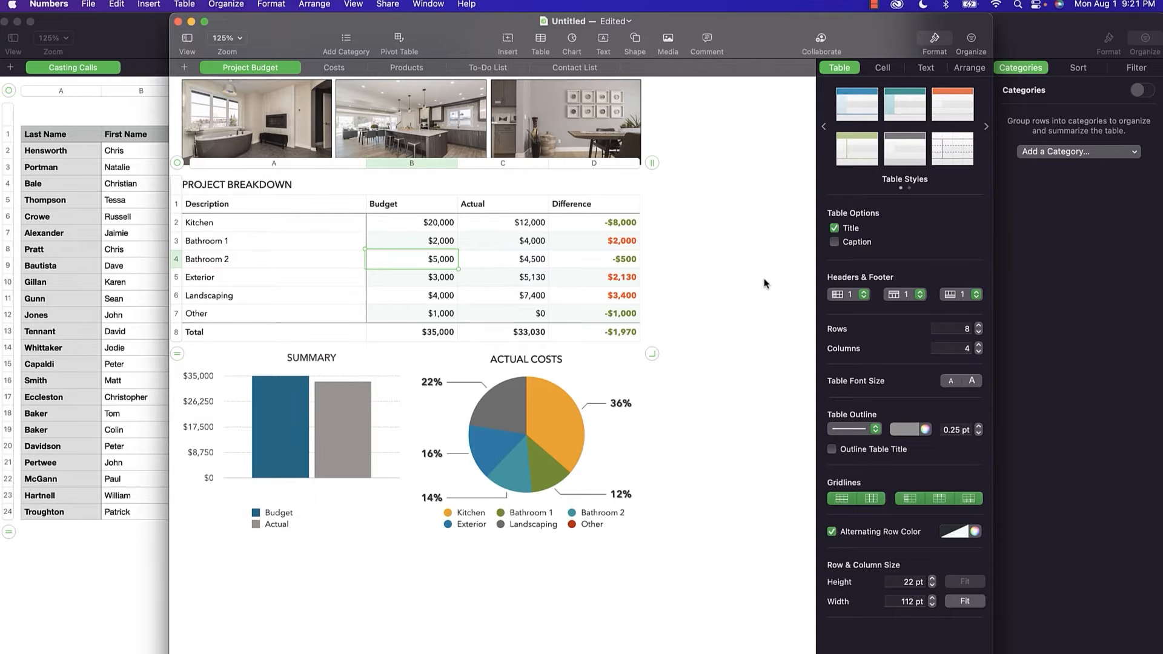
Delete the edited budget document without saving and create a new document from the Invoice template.
click(178, 23)
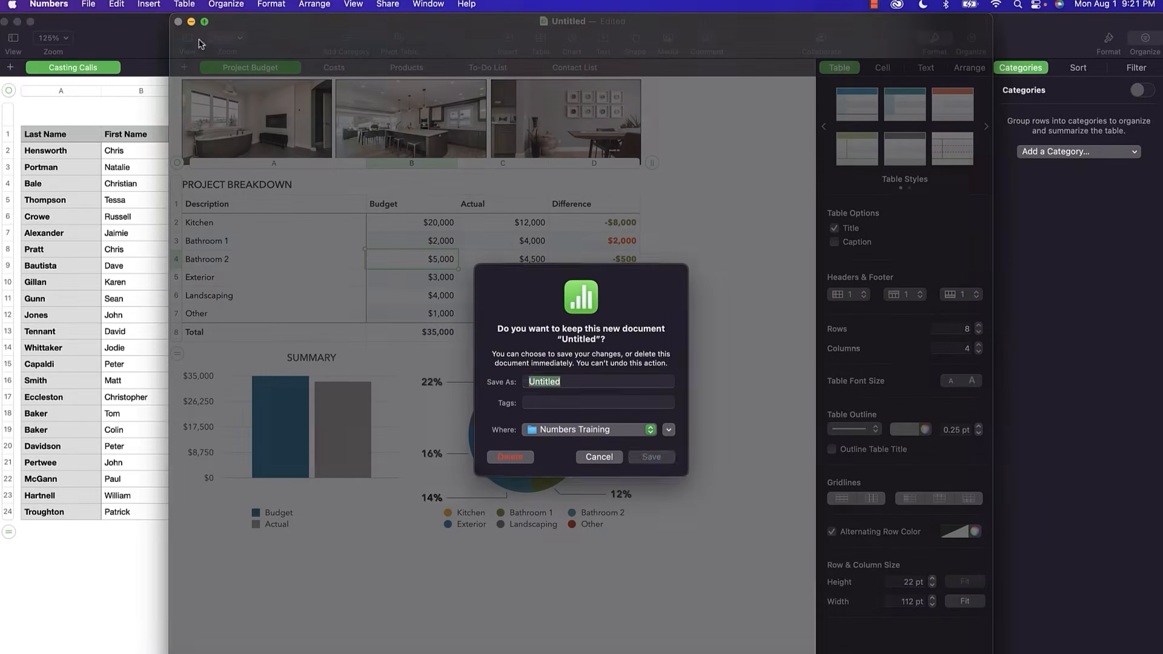
click(517, 462)
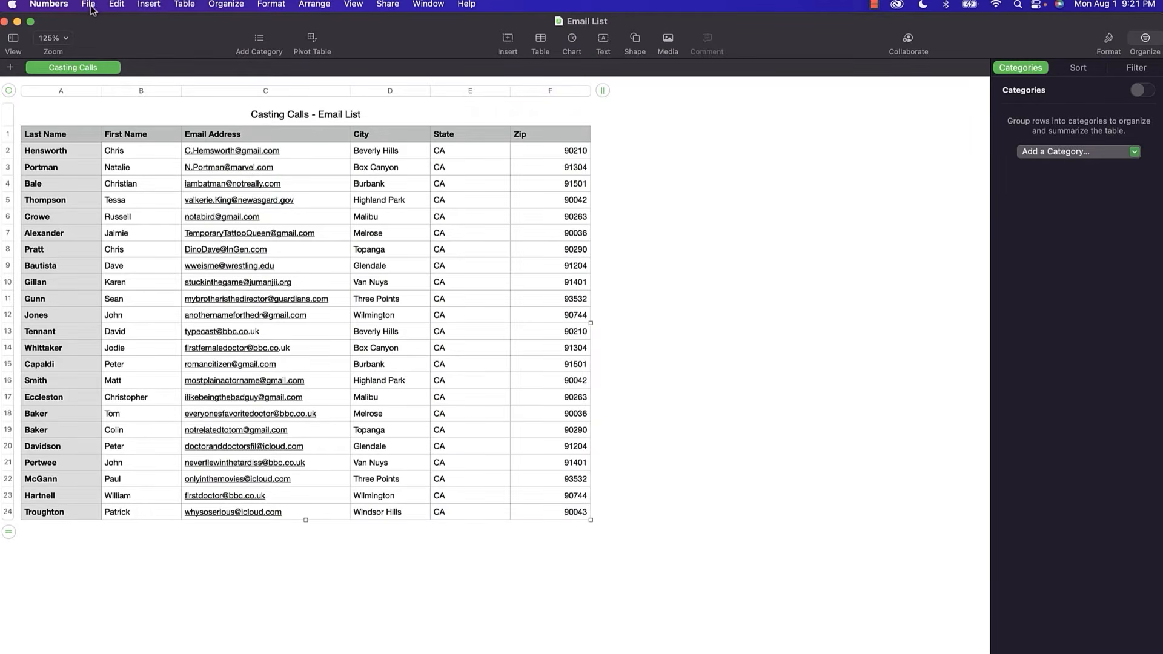
click(90, 6)
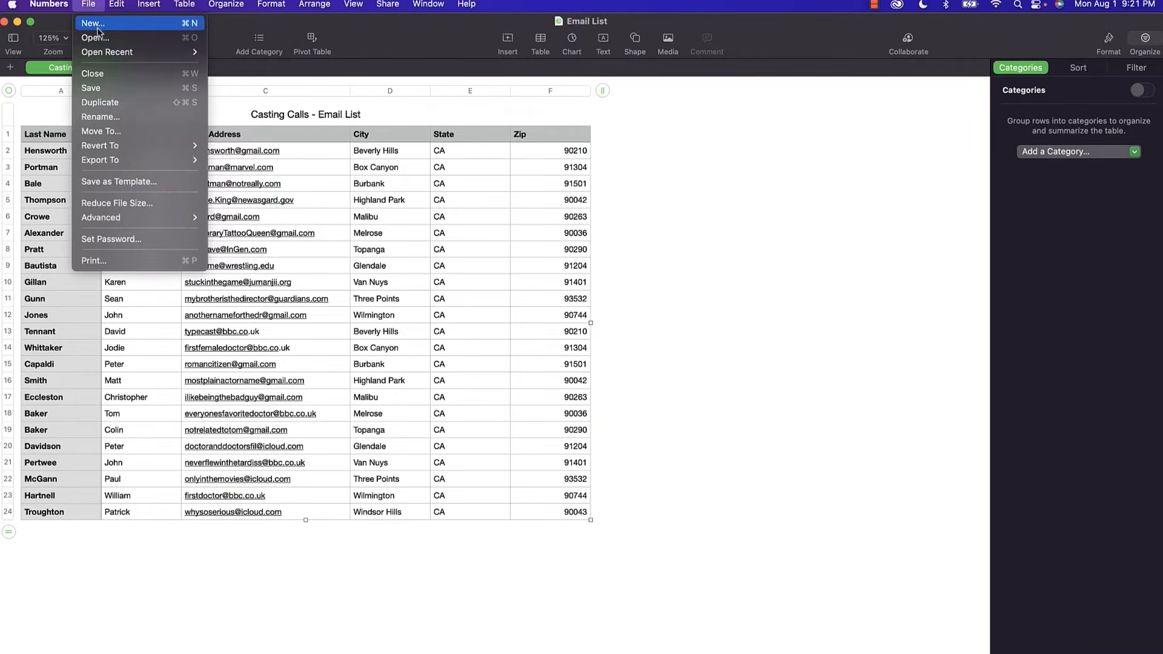
click(97, 26)
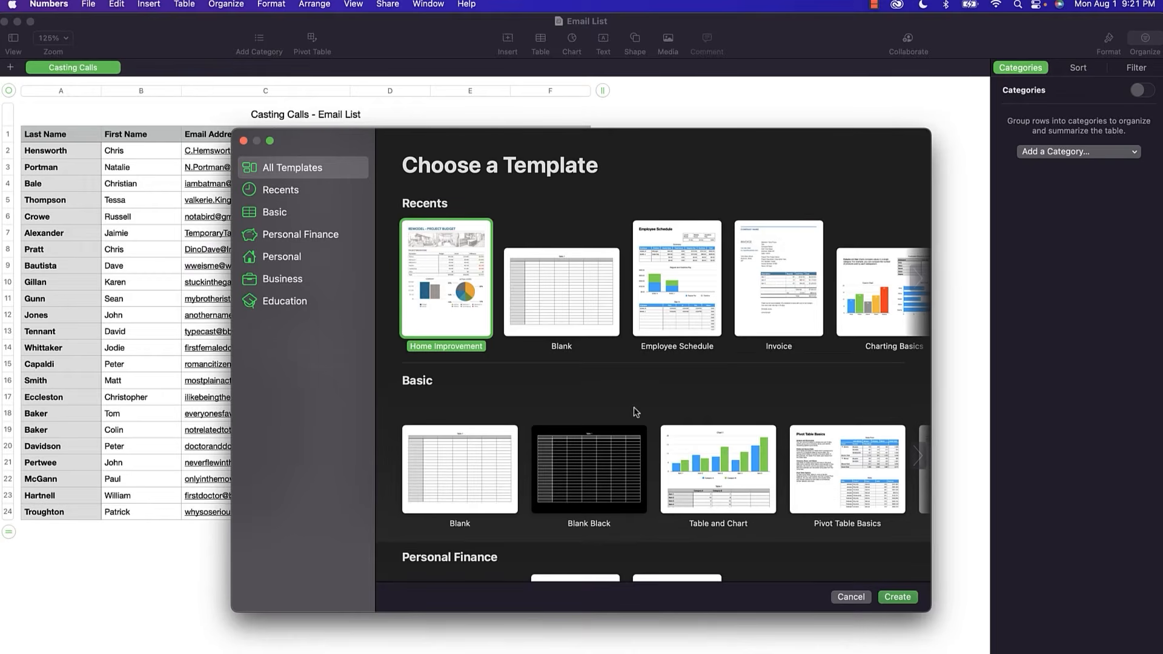
double_click(775, 279)
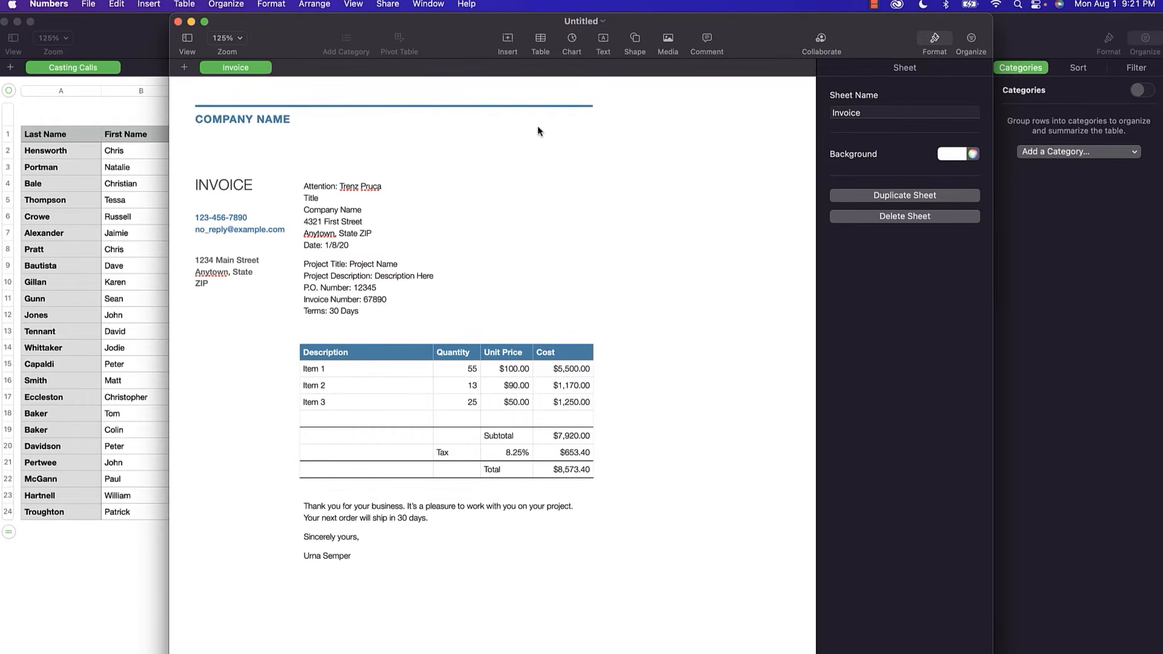
Change the company heading to BIG COMPANY and replace the signature line with a new signer's name.
click(270, 121)
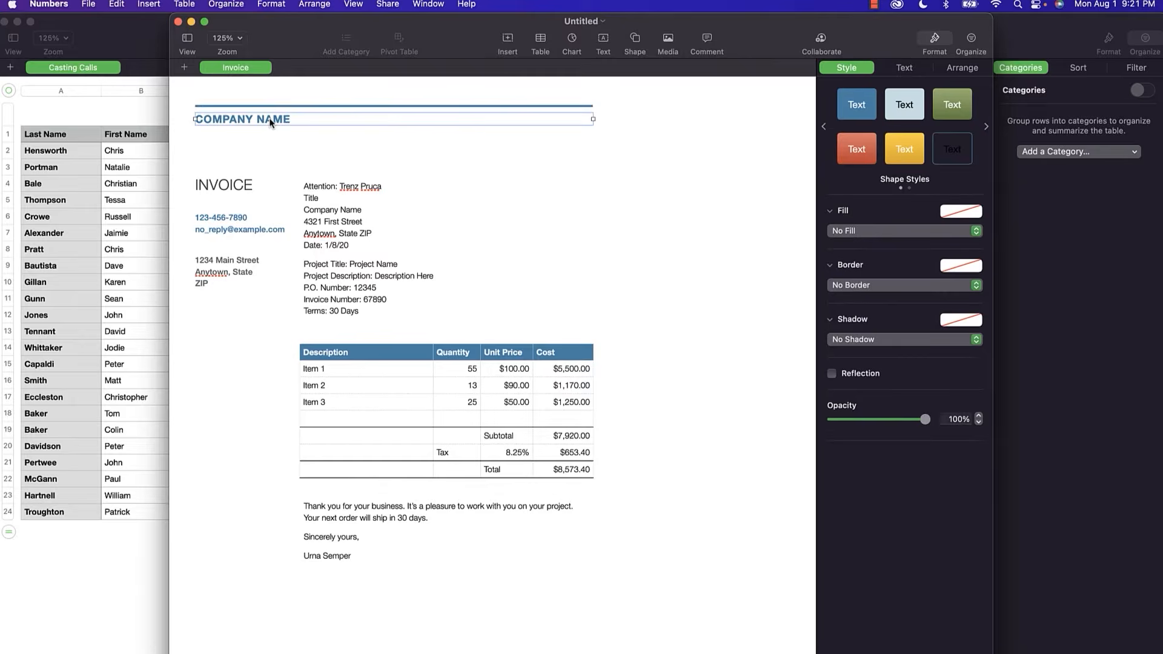
click(269, 119)
text(BlG)
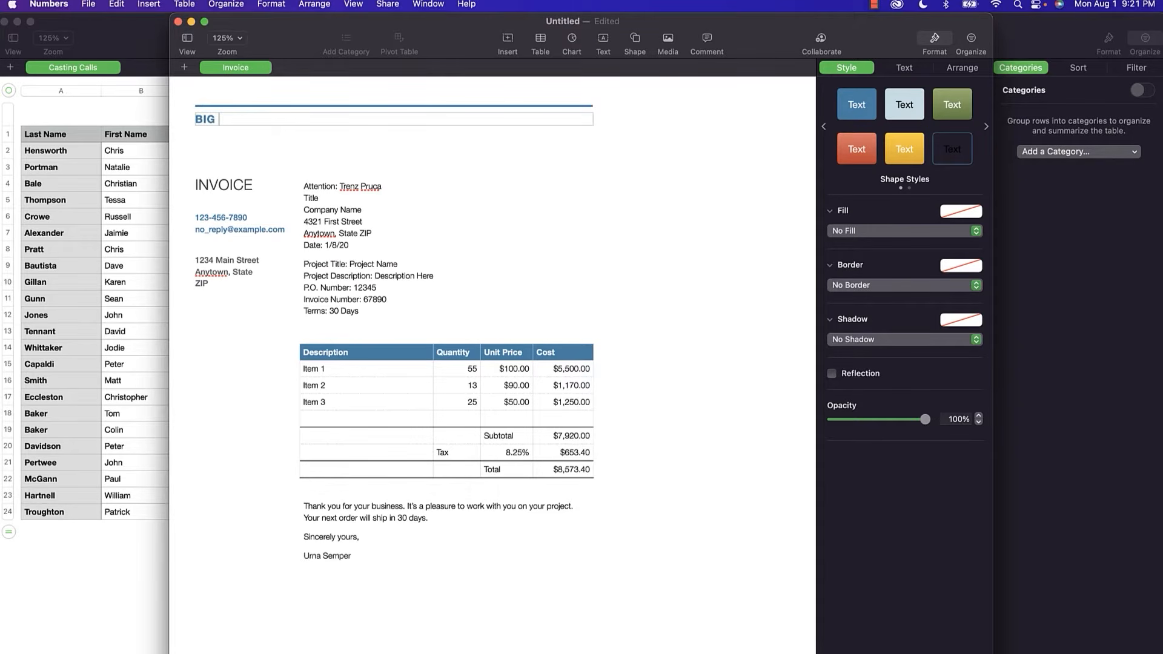
text( COMPANY)
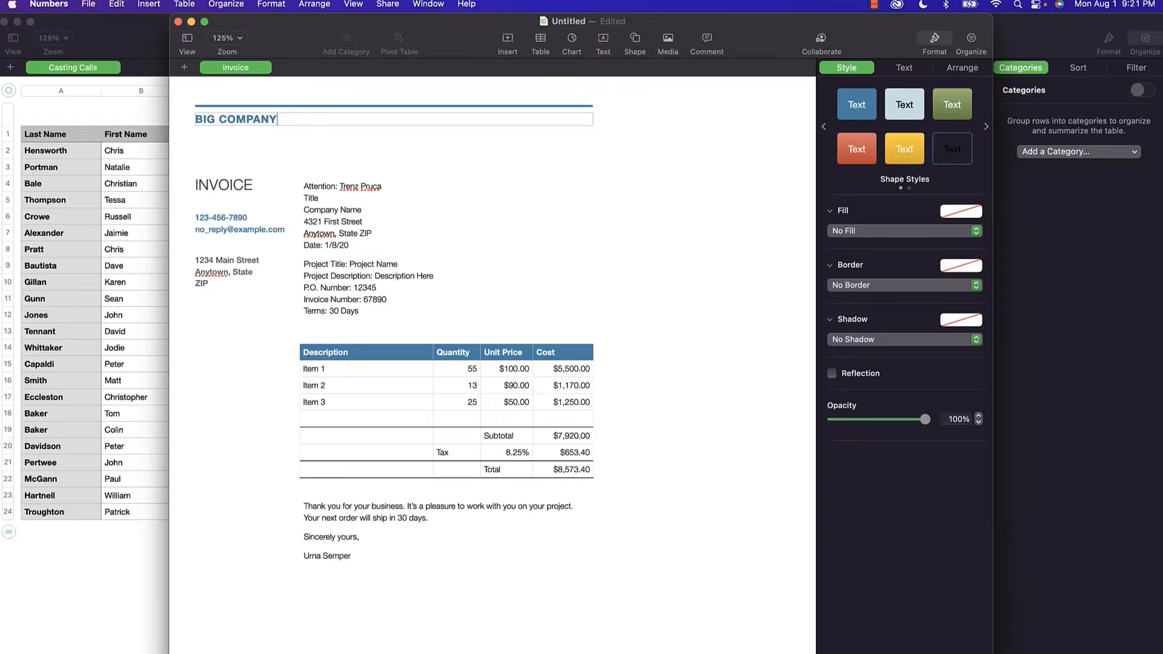
click(217, 183)
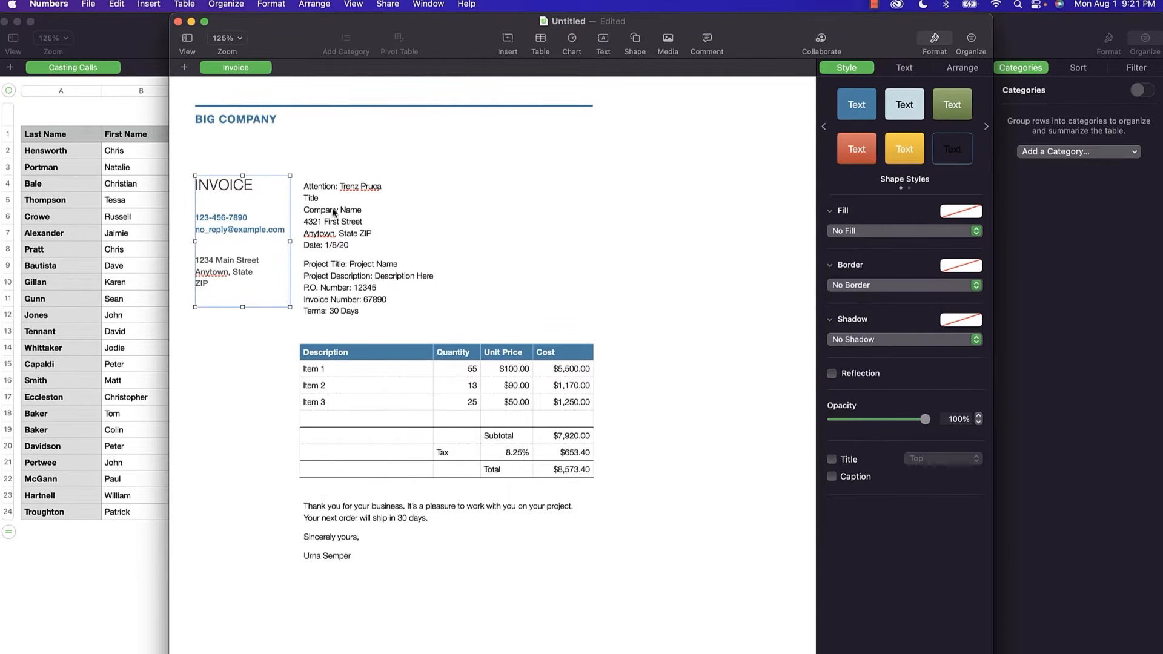
triple_click(331, 553)
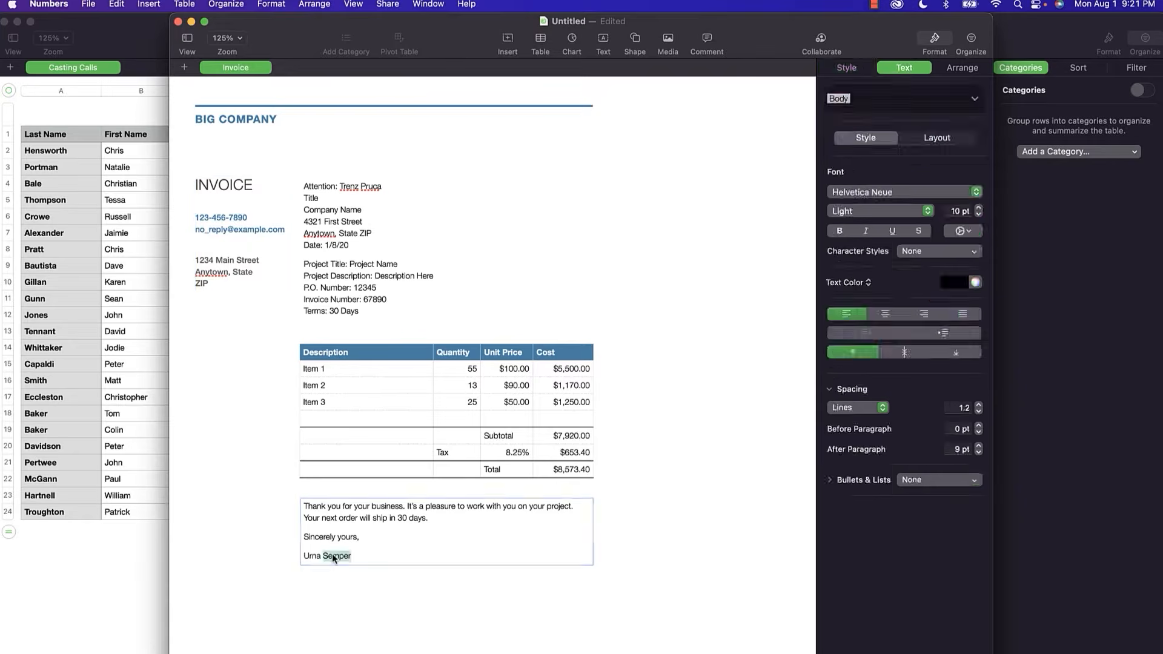
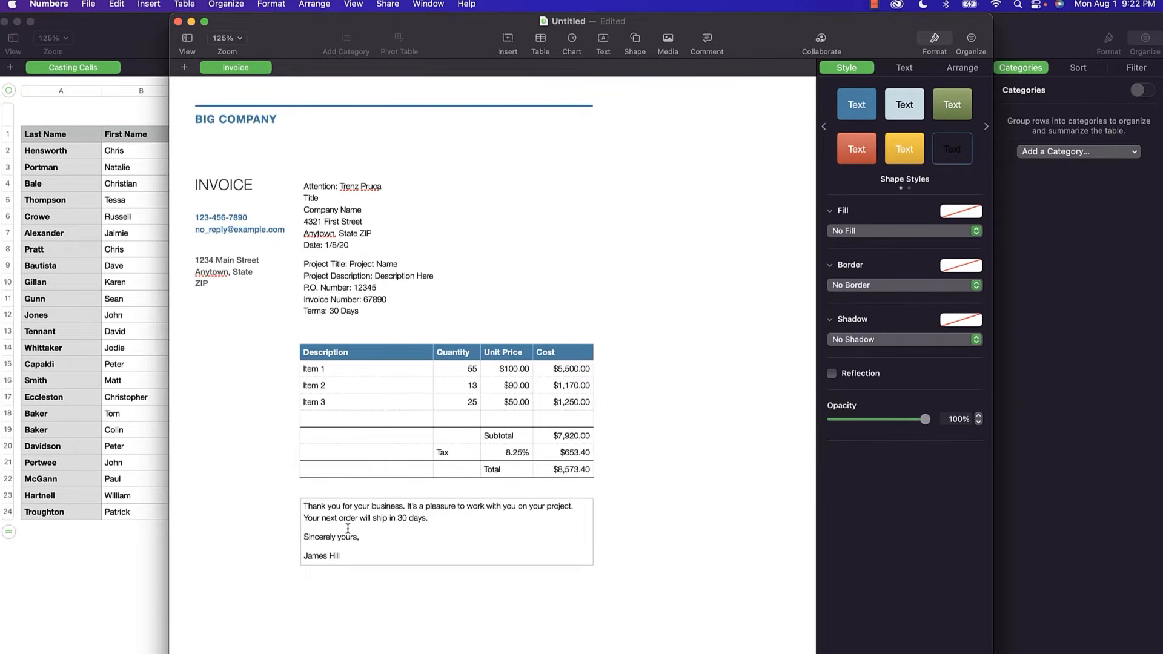
Save the BIG COMPANY invoice with Save as Template and add it to the Template Chooser.
click(91, 4)
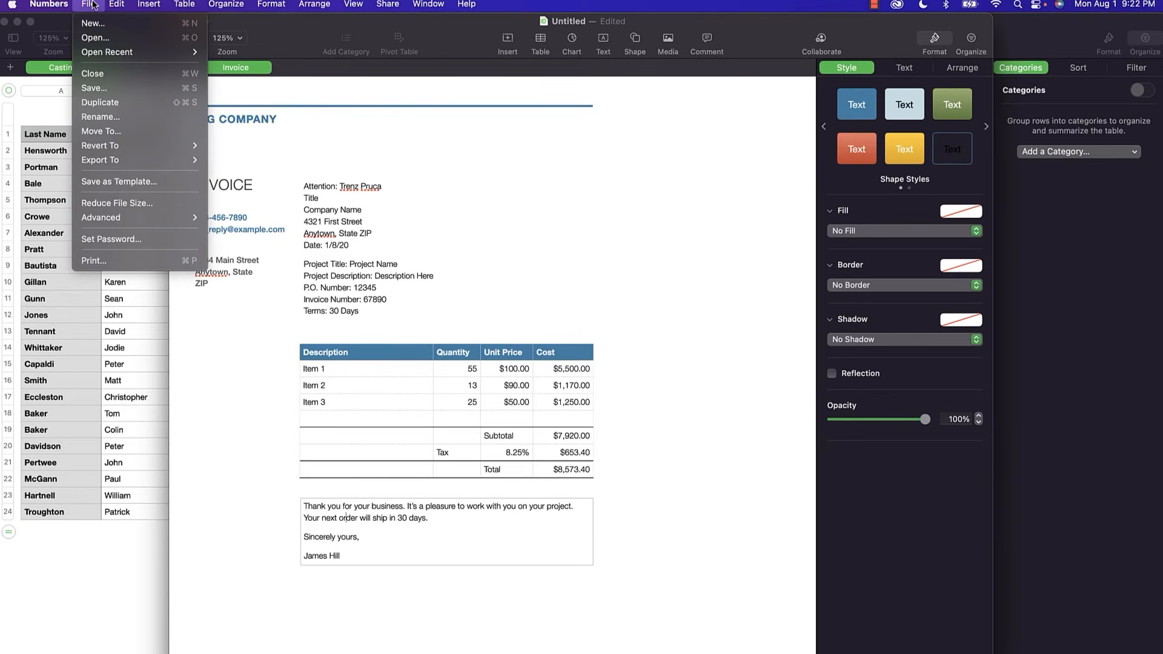
mouse_move(129, 144)
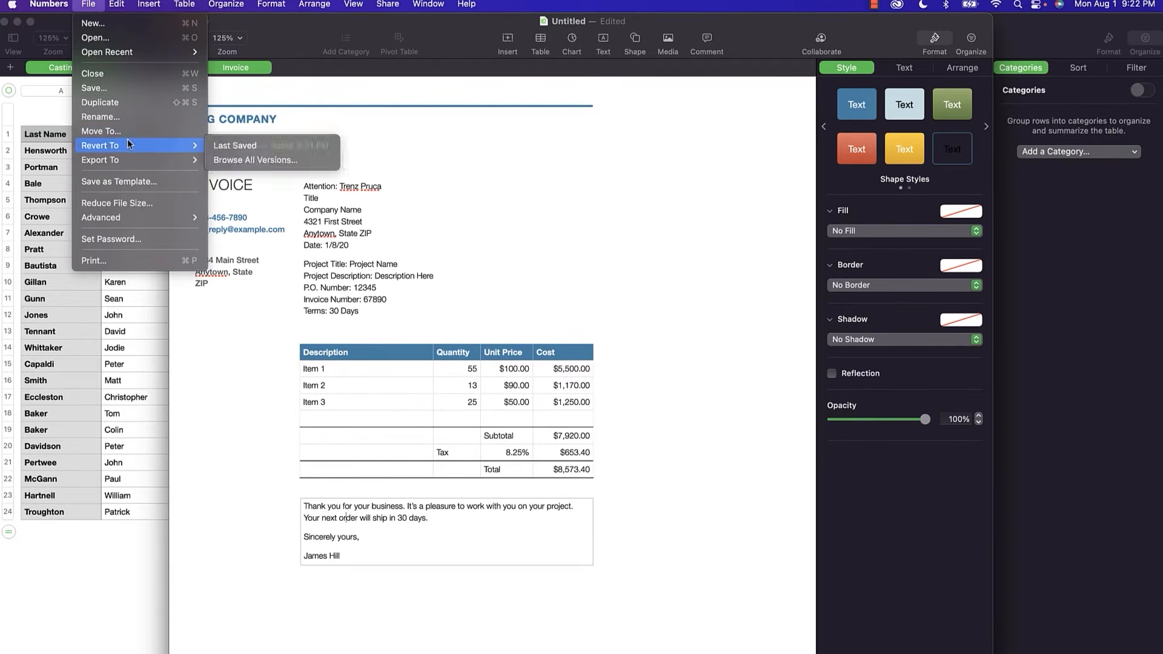
click(137, 187)
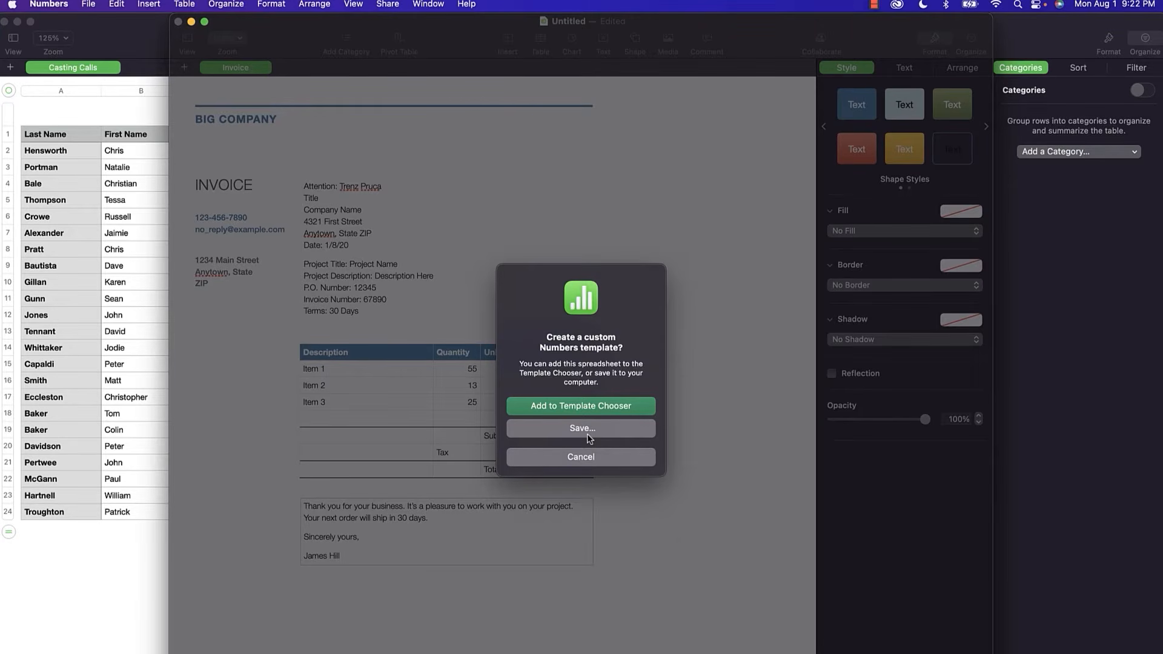
click(580, 411)
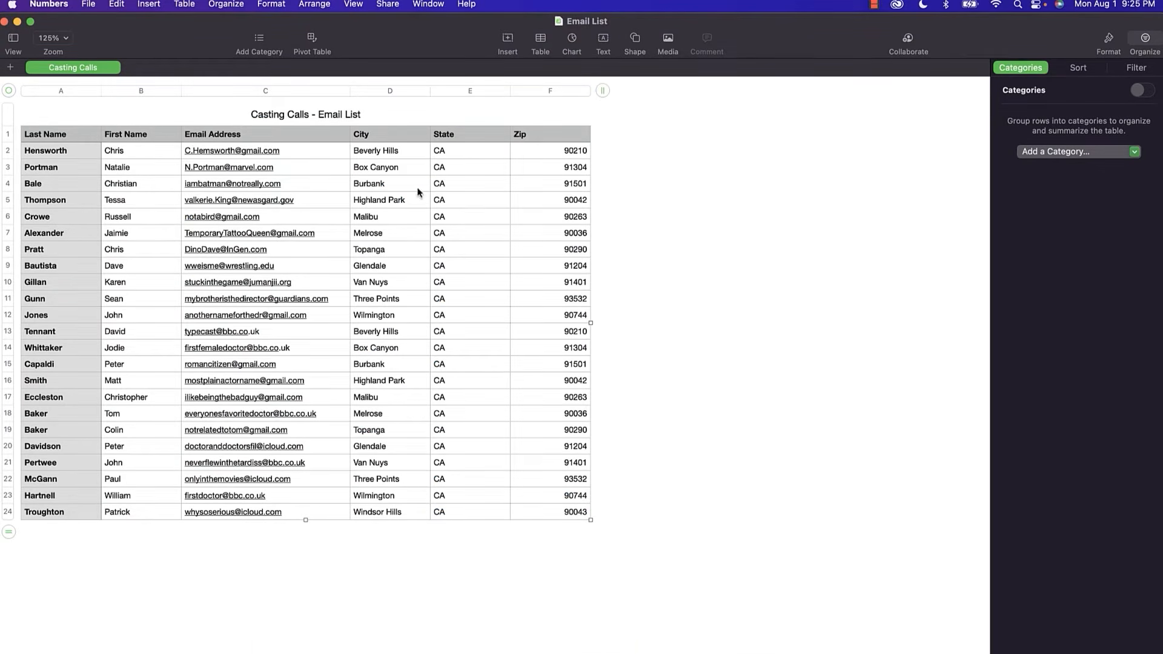
Create a new document from the Employee Schedule template.
click(88, 9)
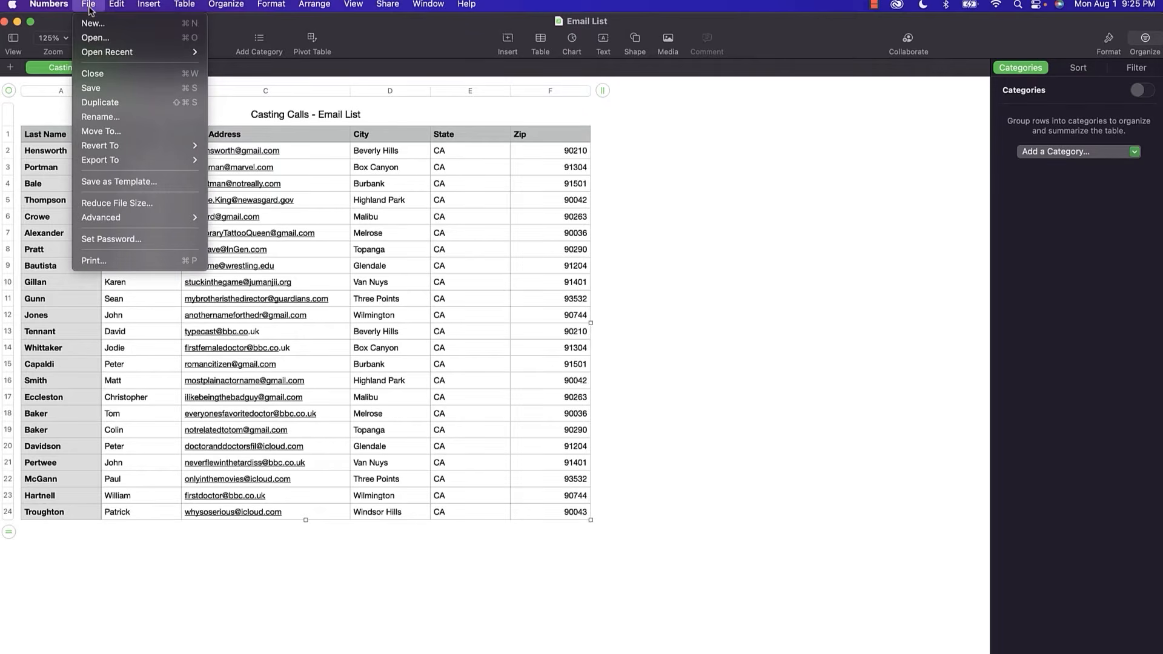
click(94, 26)
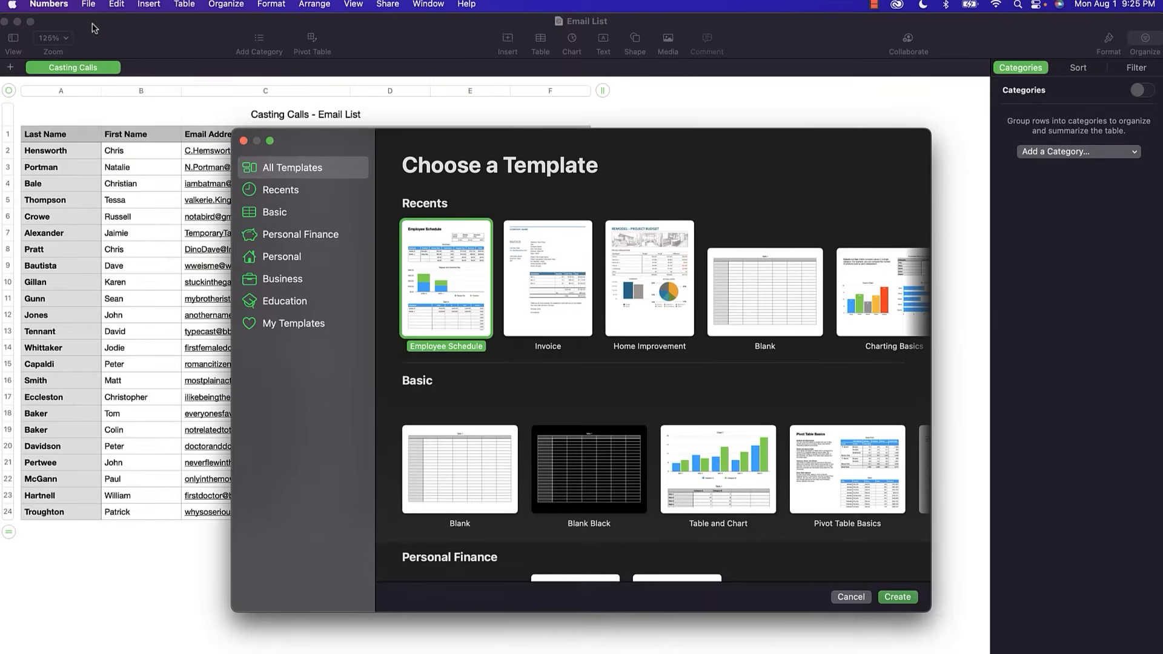
double_click(440, 291)
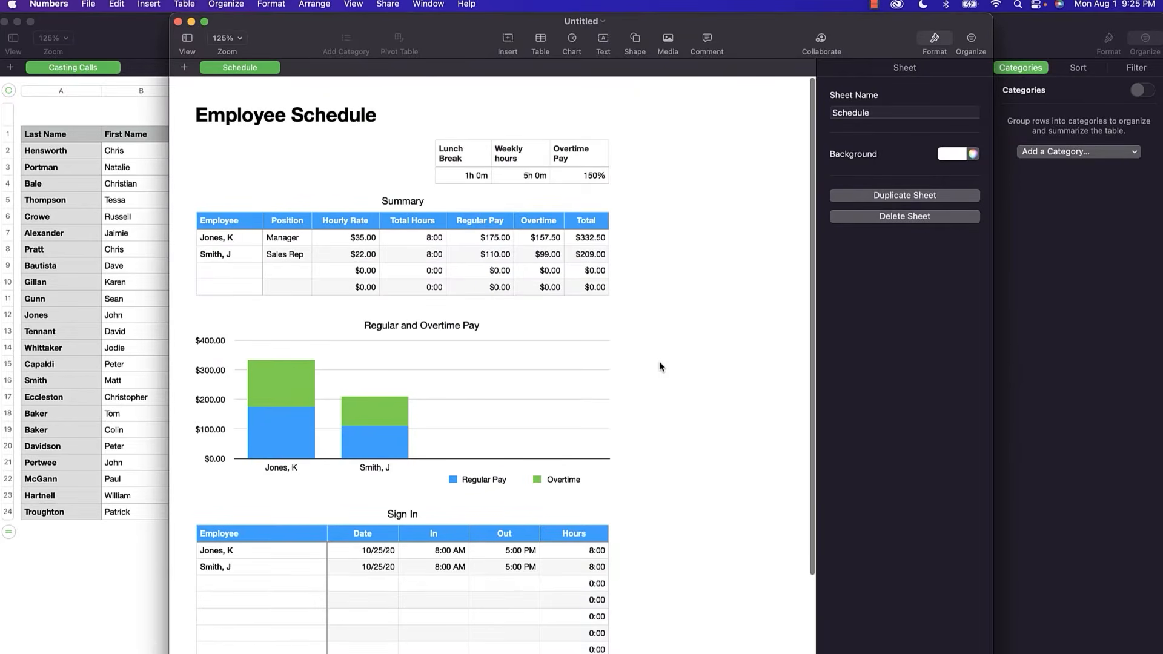
Inspect the template by selecting the Summary table, its Total Hours header and the lunch-break table.
scroll(659, 361, down, 4)
scroll(659, 361, up, 4)
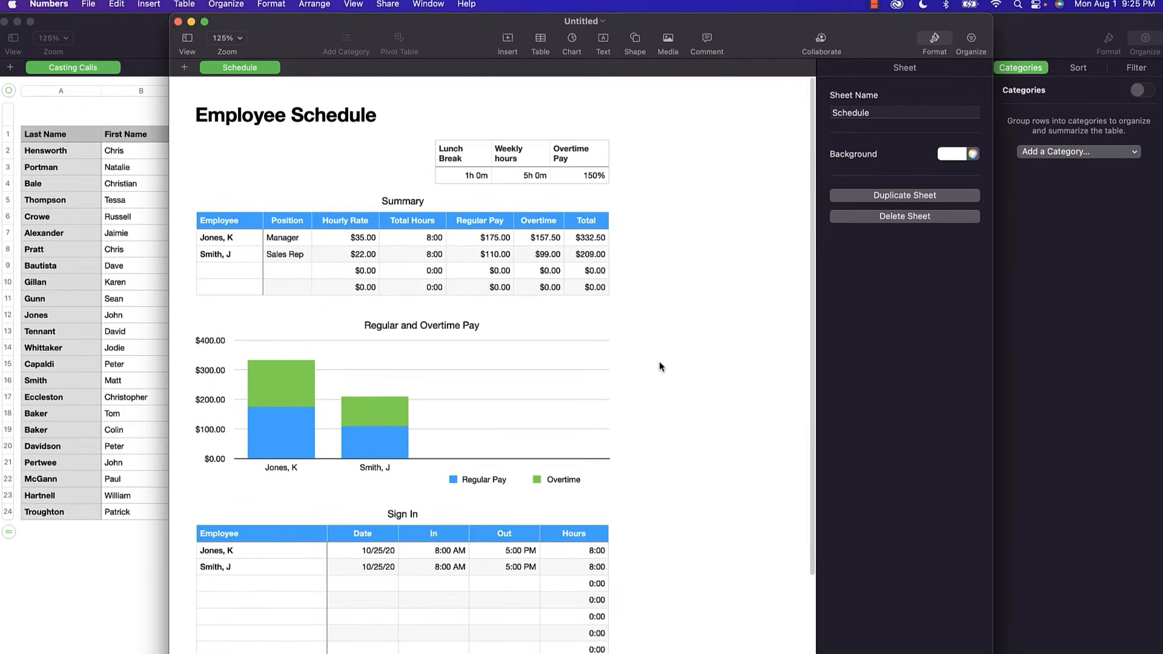
click(442, 255)
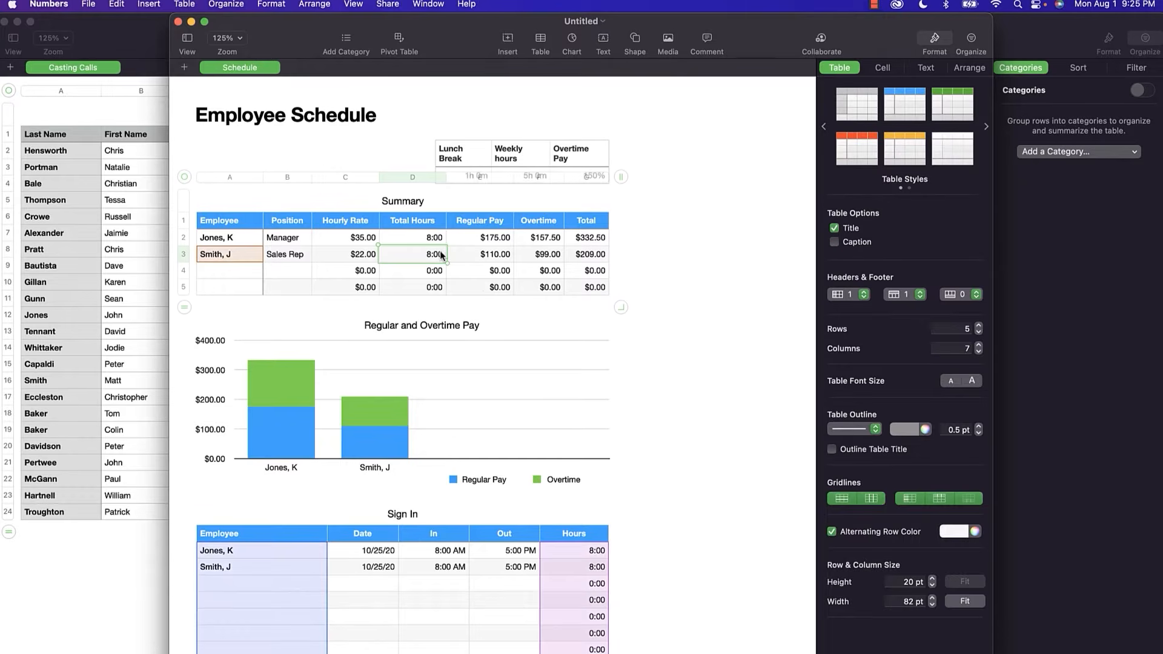
click(461, 153)
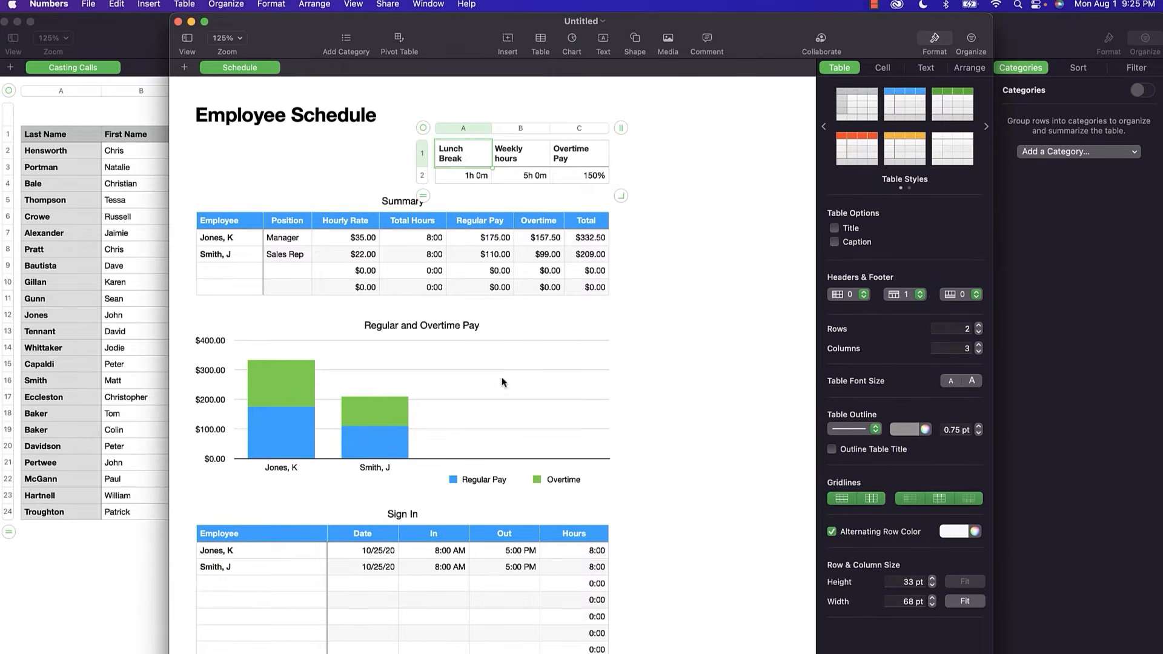
click(414, 226)
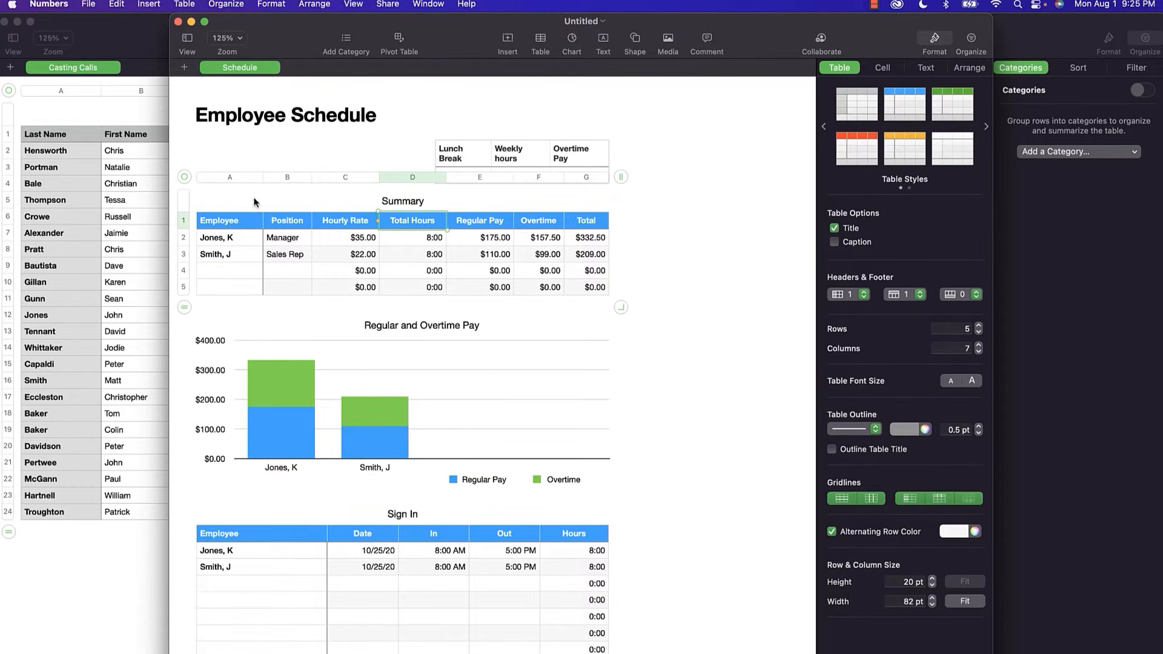
click(185, 178)
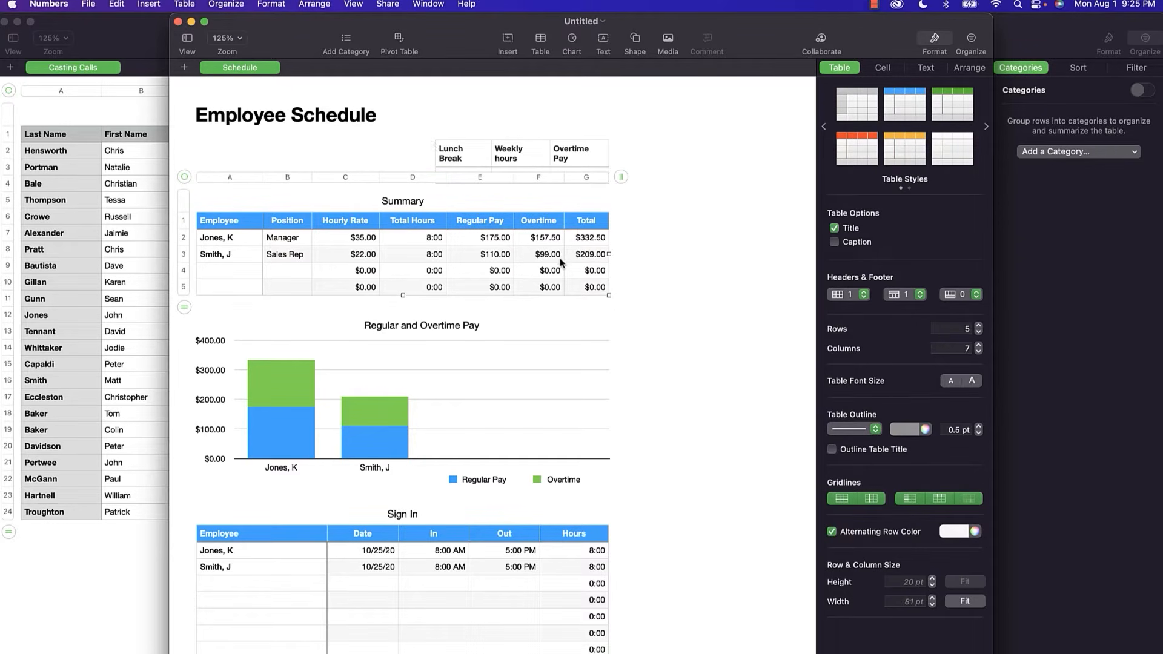
Add Sheet 1 with an empty Table 1, then go back to the Schedule sheet.
click(483, 565)
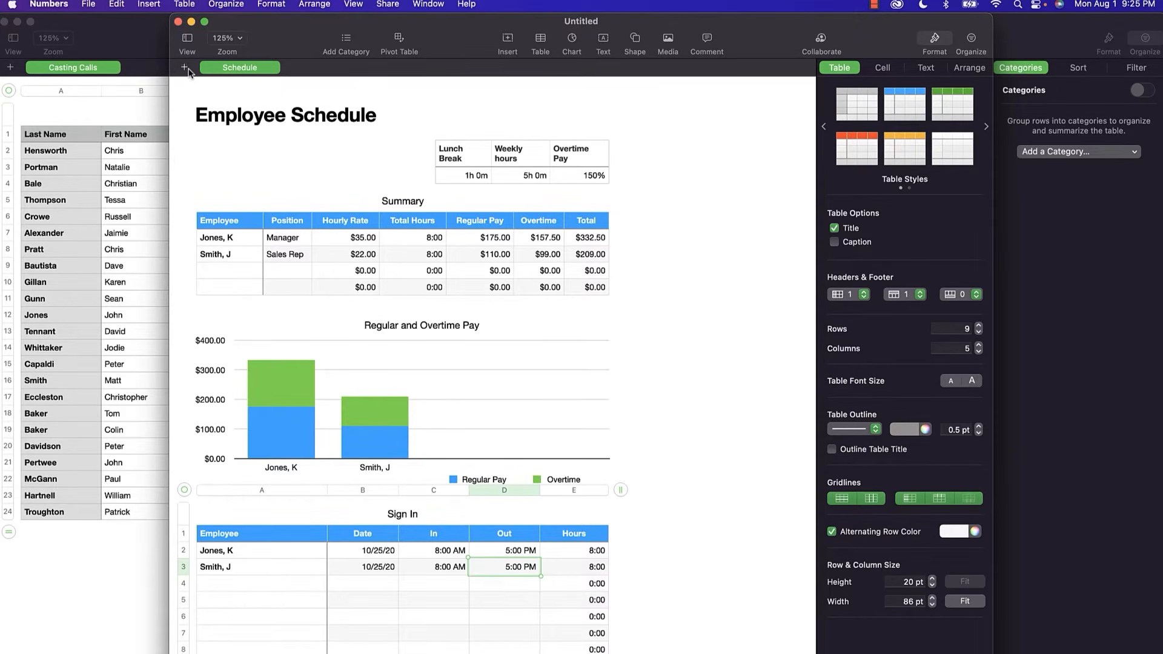
click(185, 68)
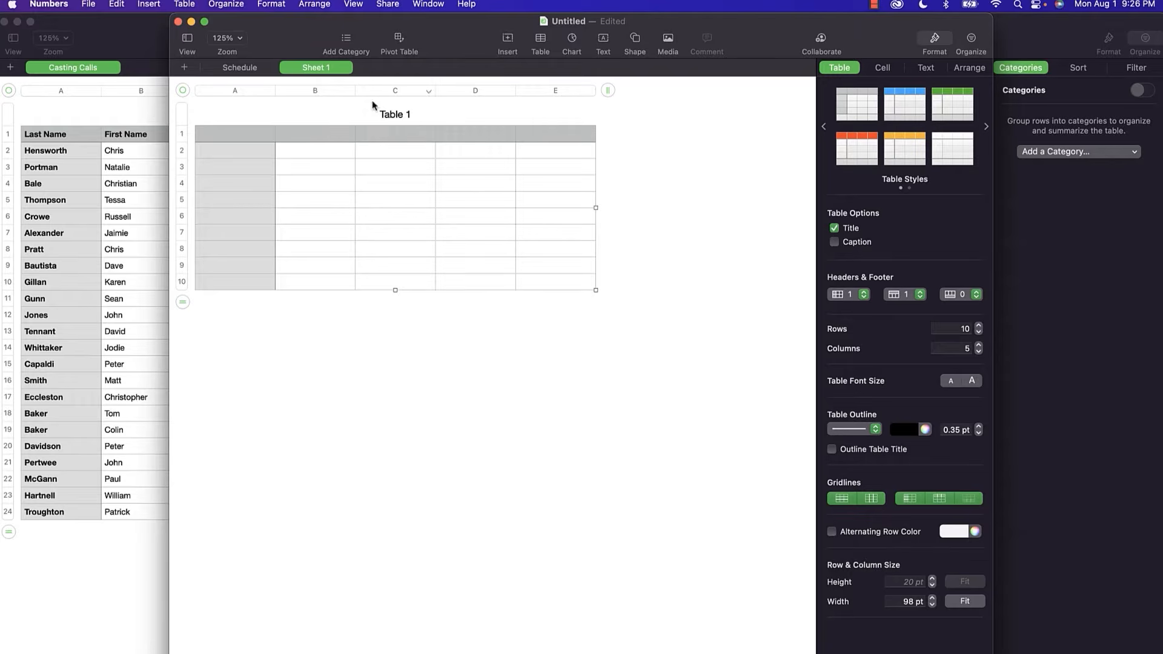
click(246, 72)
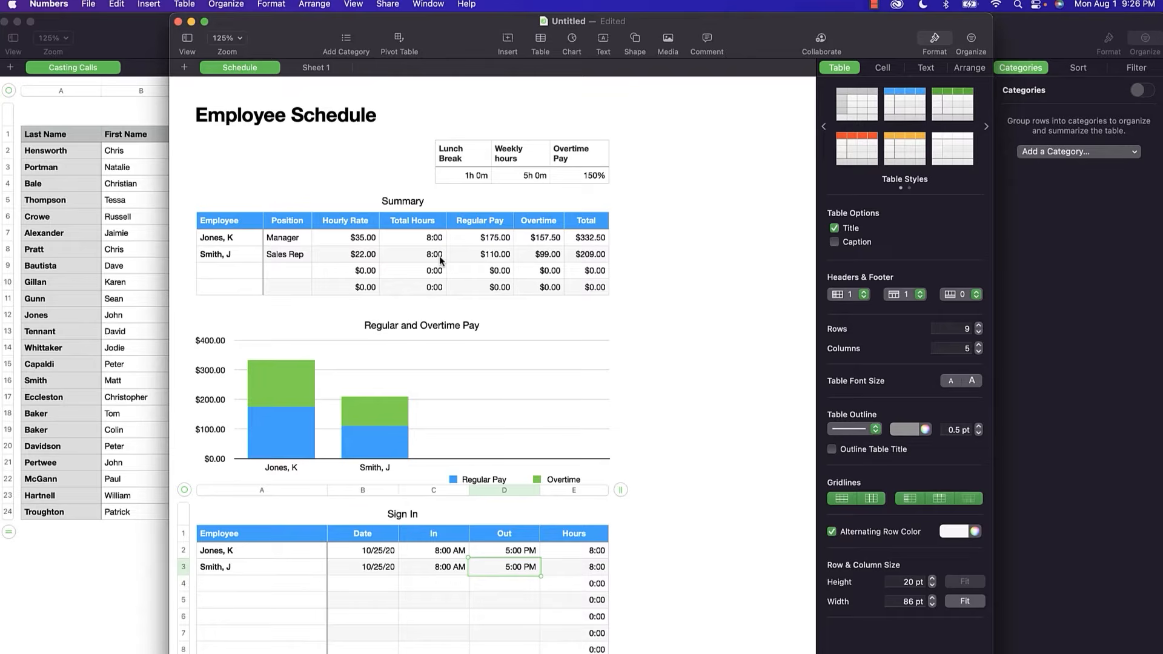
Search the Open dialog's files for 'sponsor'.
click(372, 371)
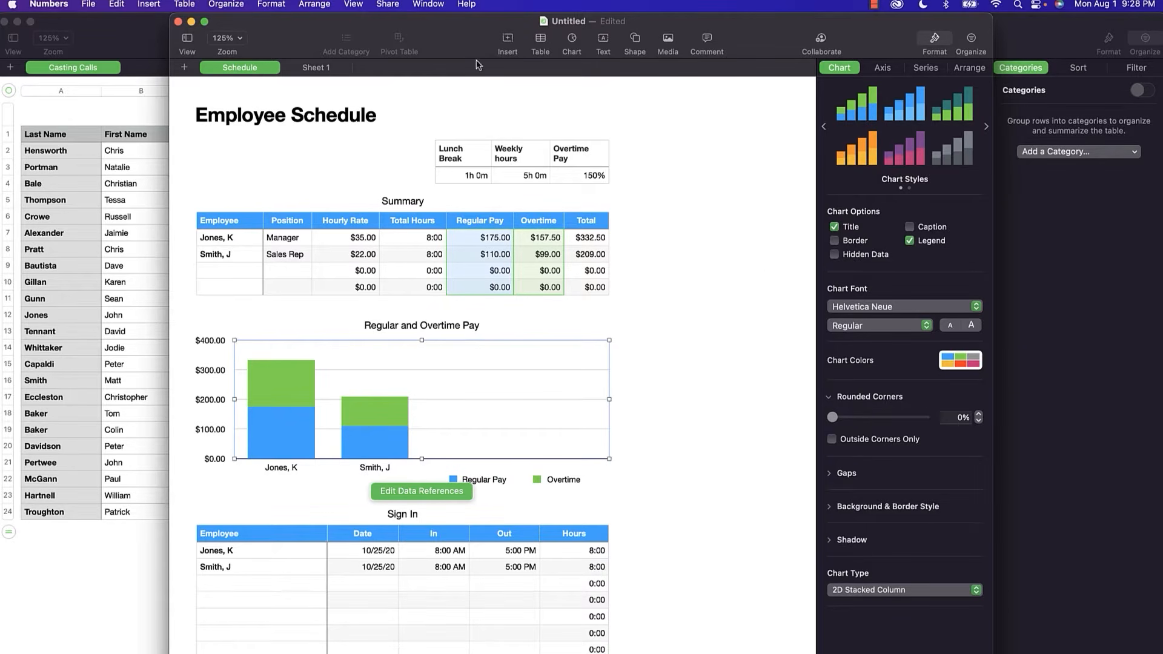
click(89, 4)
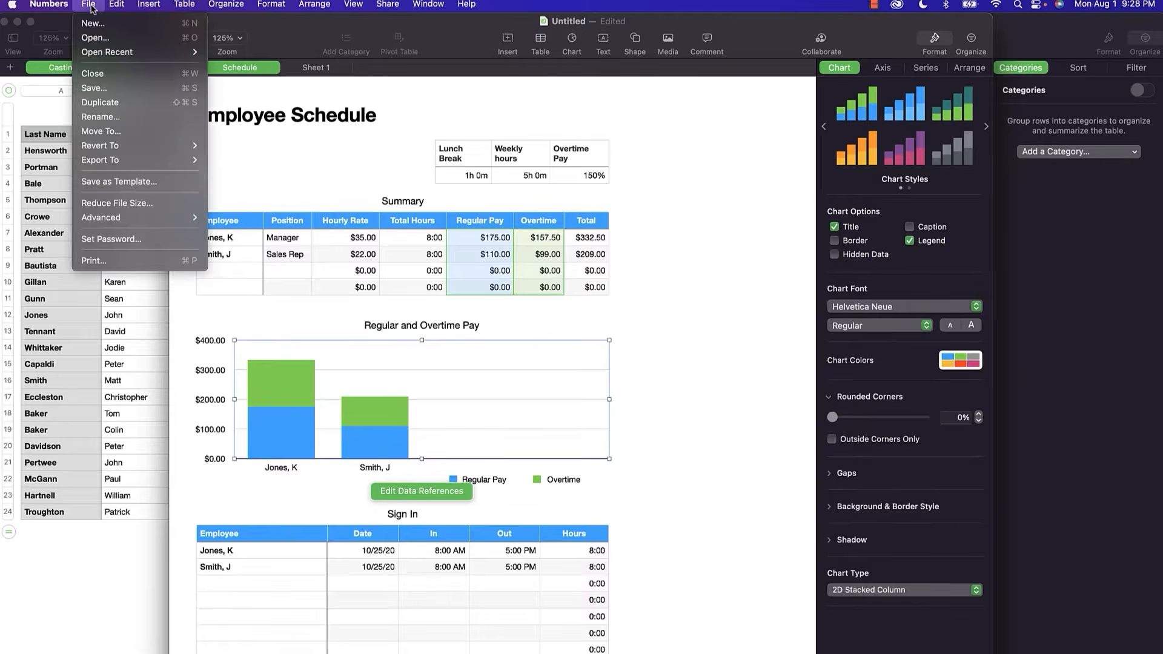
click(104, 39)
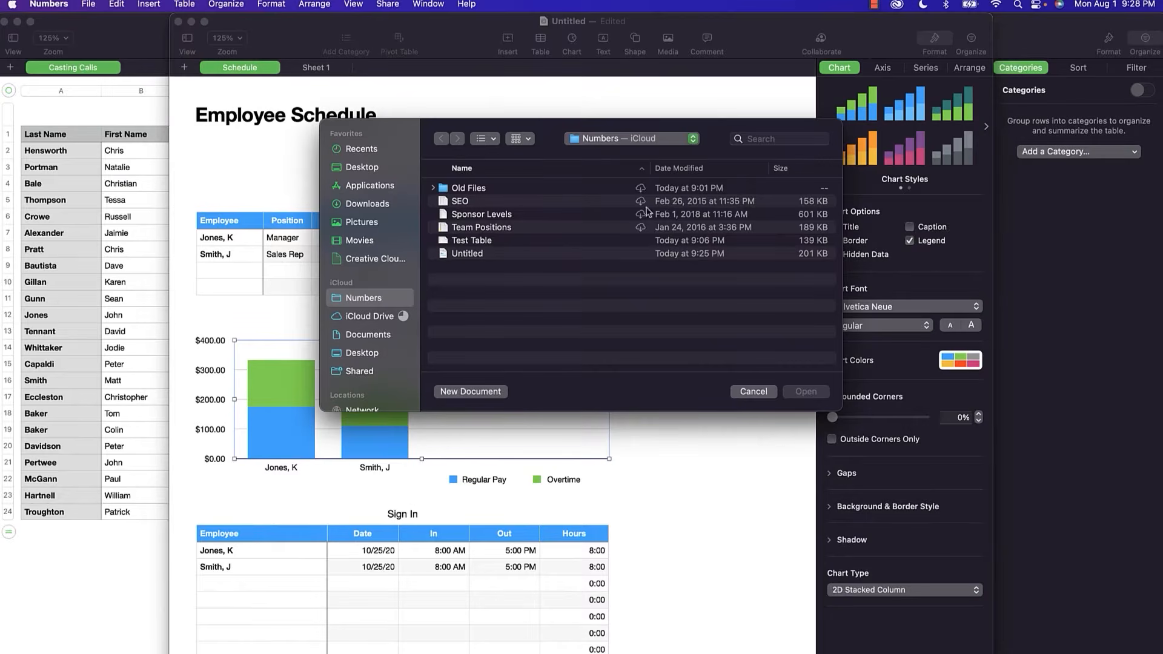
click(793, 139)
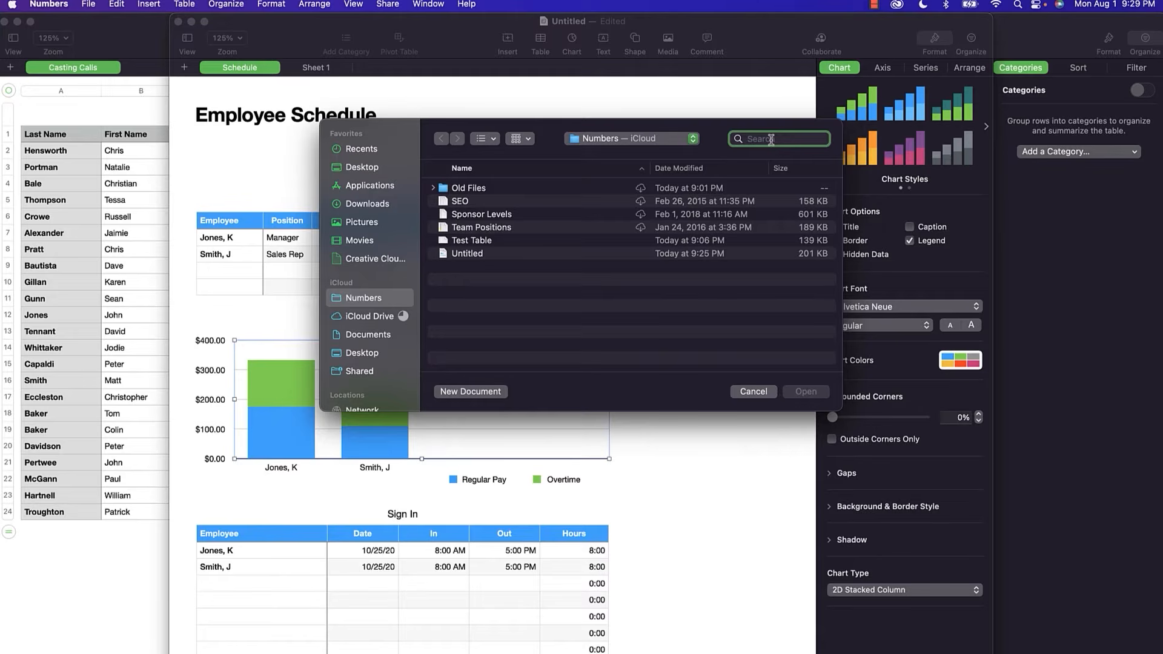
text(sponsor)
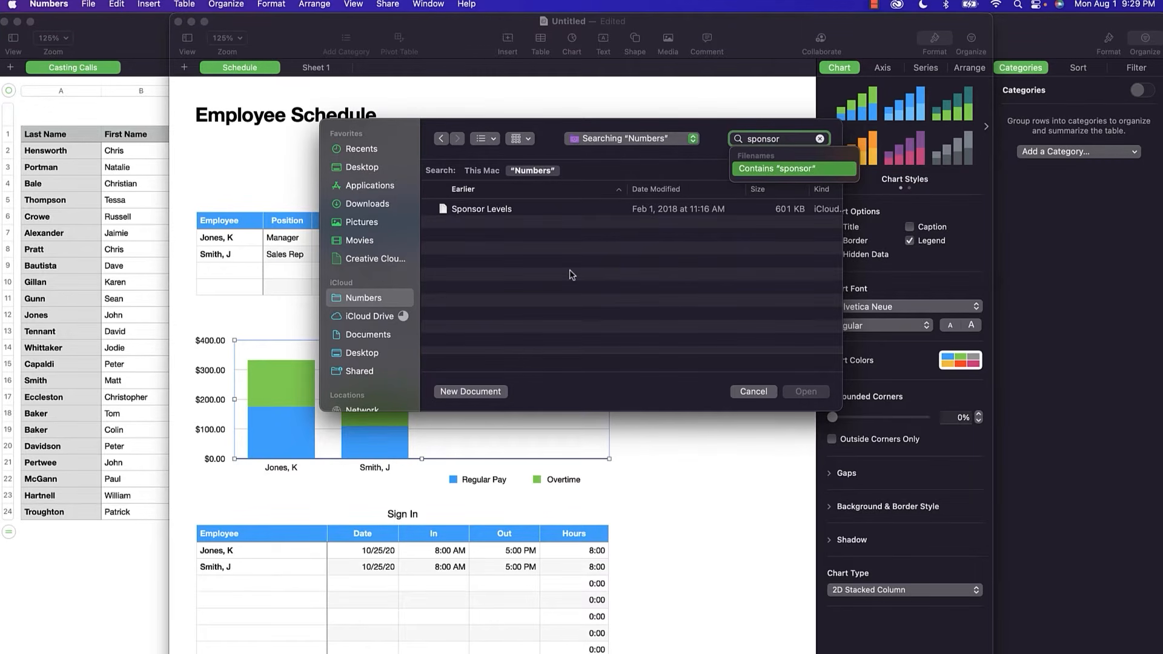
Reveal the Sponsor Levels spreadsheet in Finder with Show in Finder.
click(689, 278)
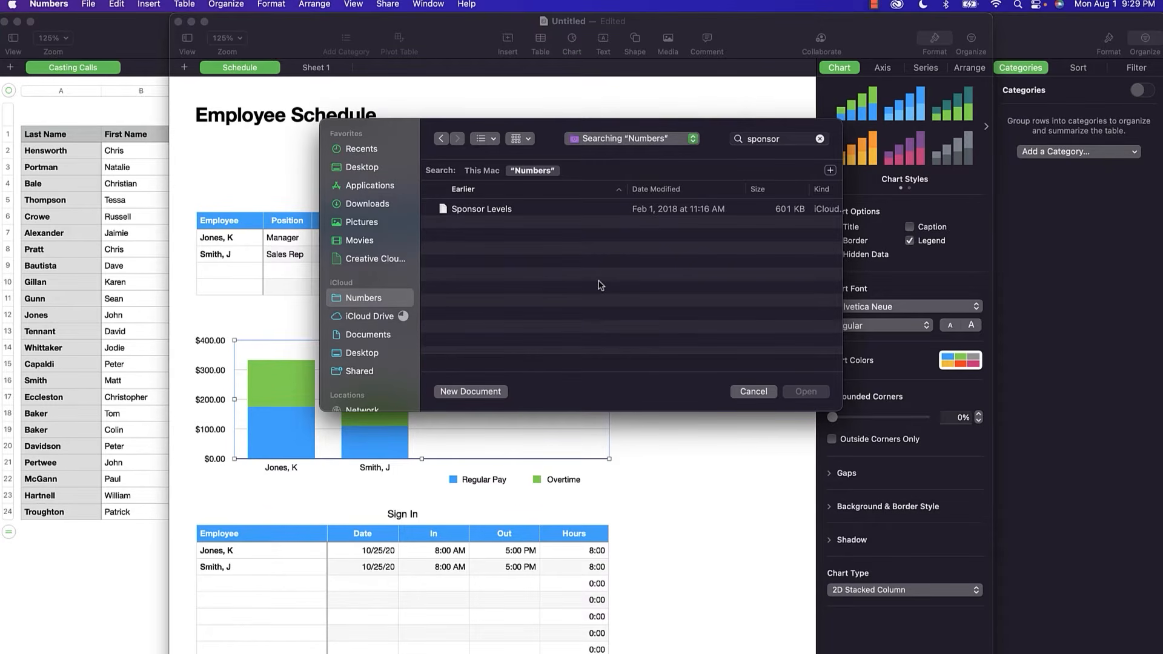
click(455, 211)
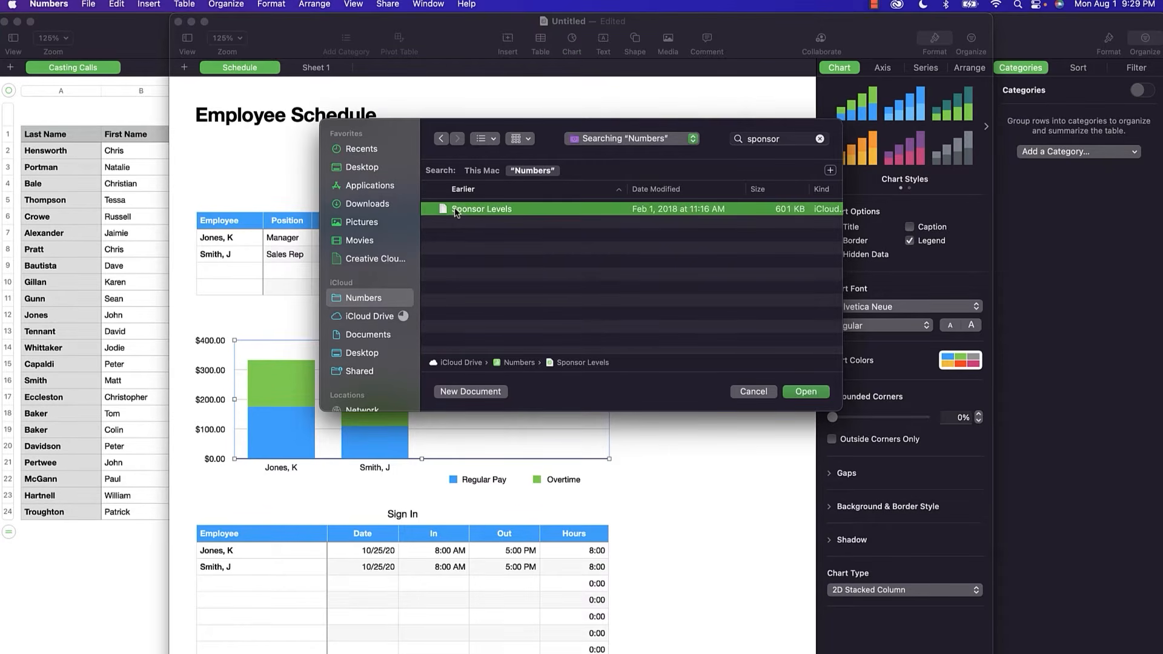
right_click(456, 210)
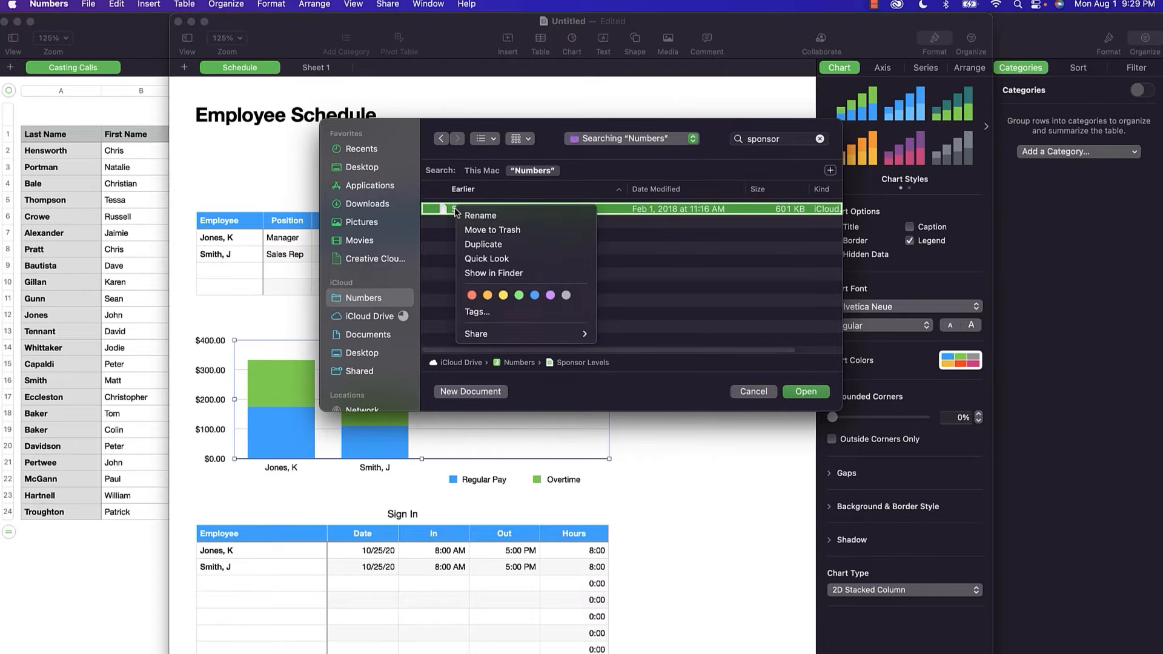
click(489, 274)
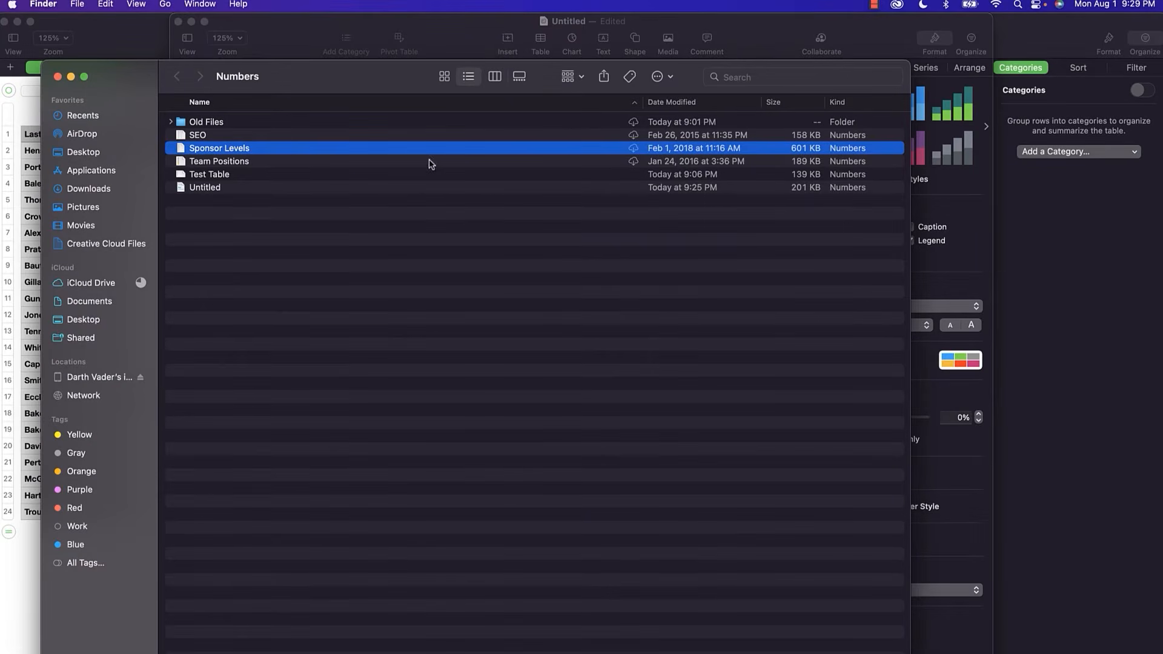
Close the Finder window showing the Numbers folder to return to Employee Schedule.
right_click(229, 152)
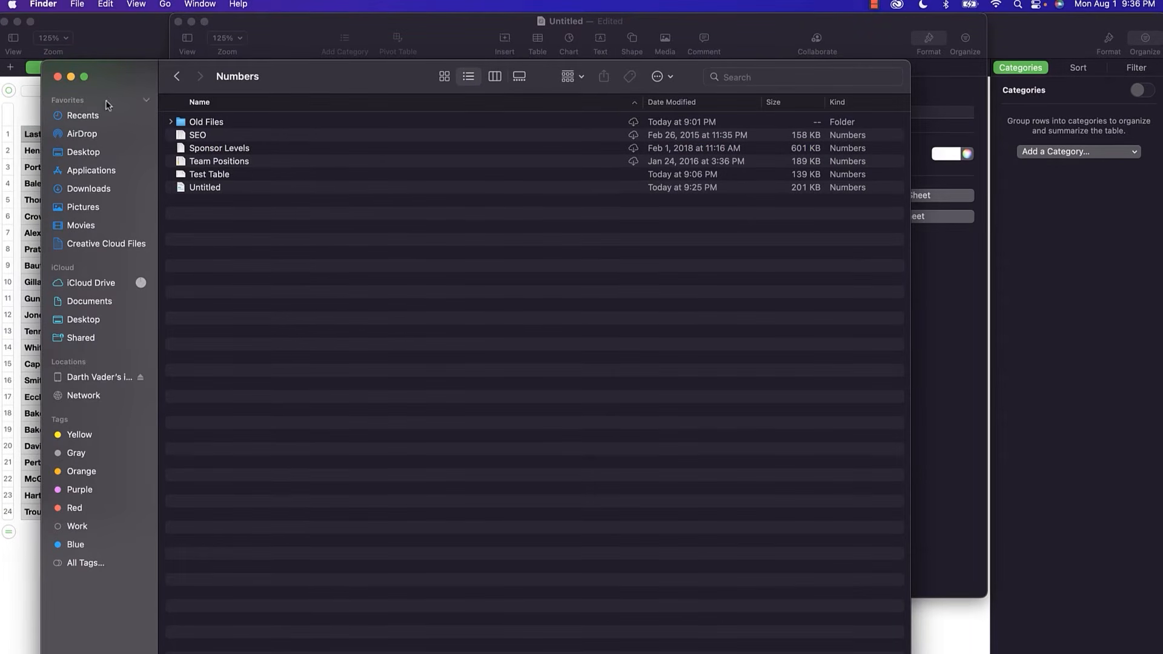
click(58, 77)
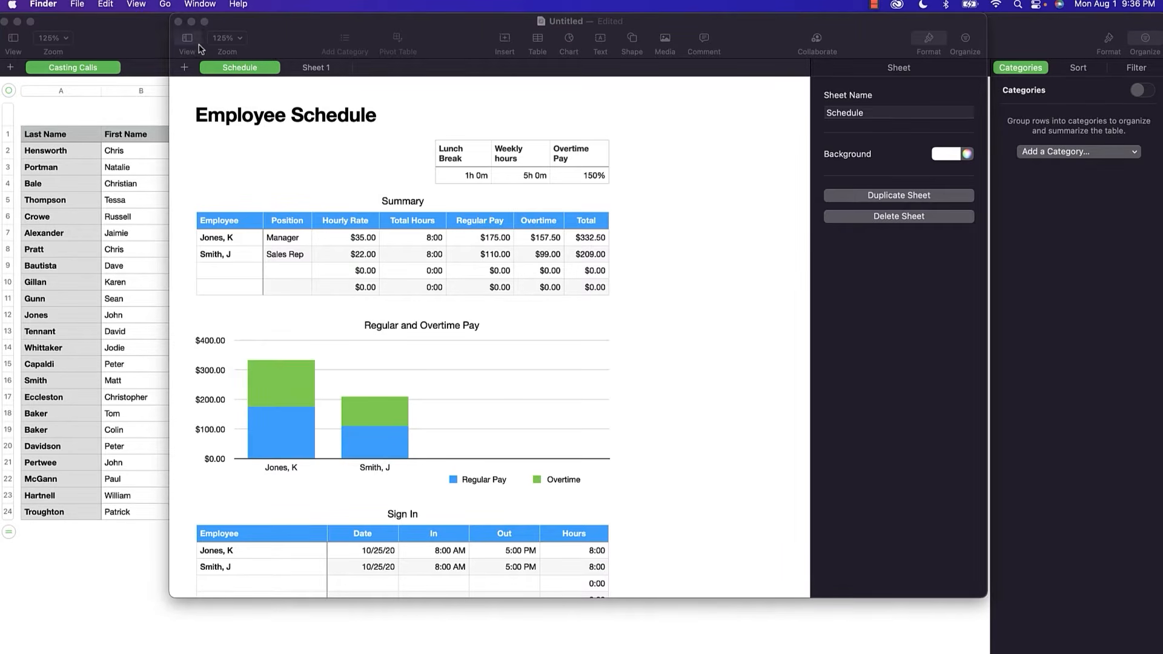
Preview the print layout in landscape then portrait, then delete the untitled Employee Schedule document unsaved.
click(264, 28)
key(super+p)
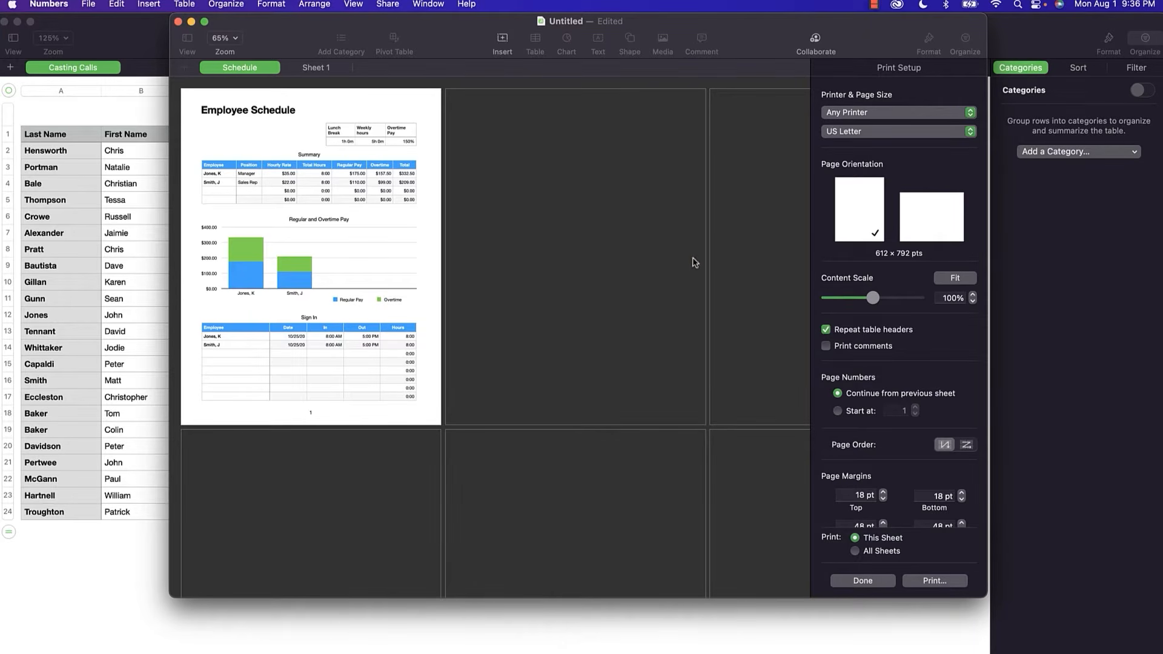
click(949, 212)
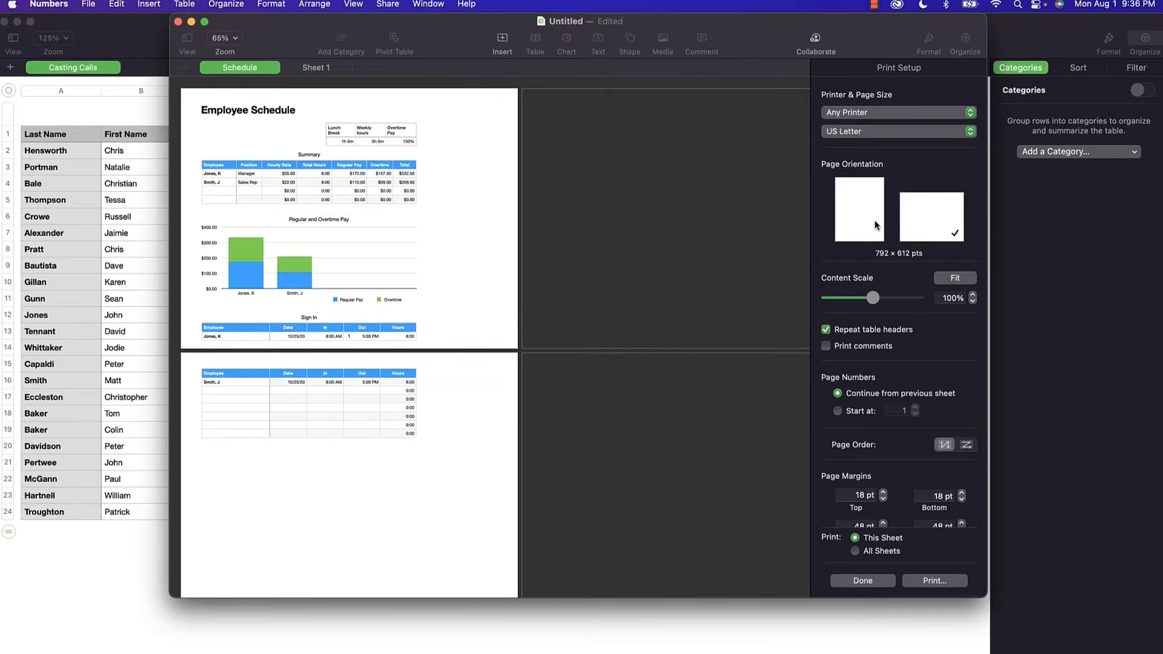
click(848, 212)
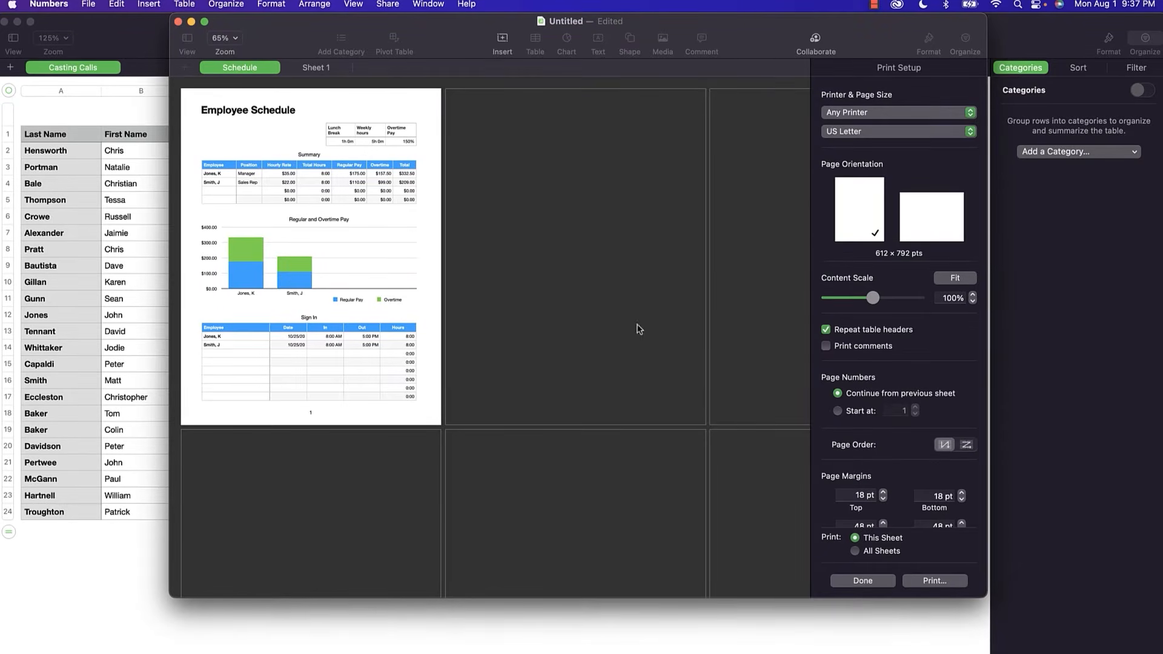
click(177, 23)
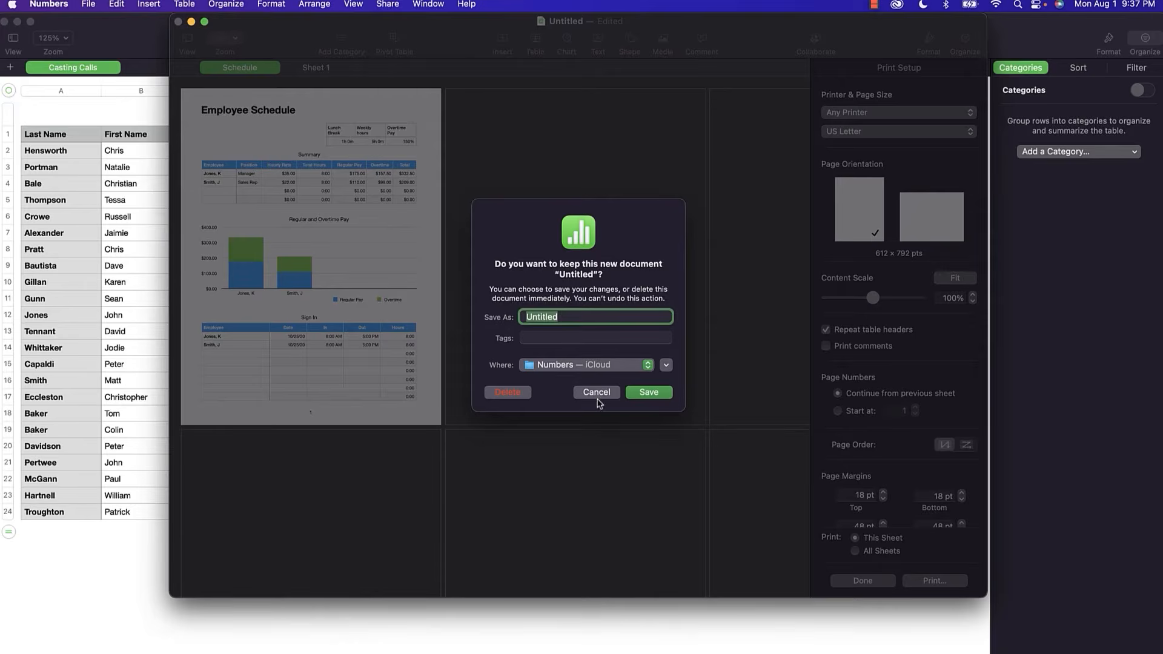
click(509, 393)
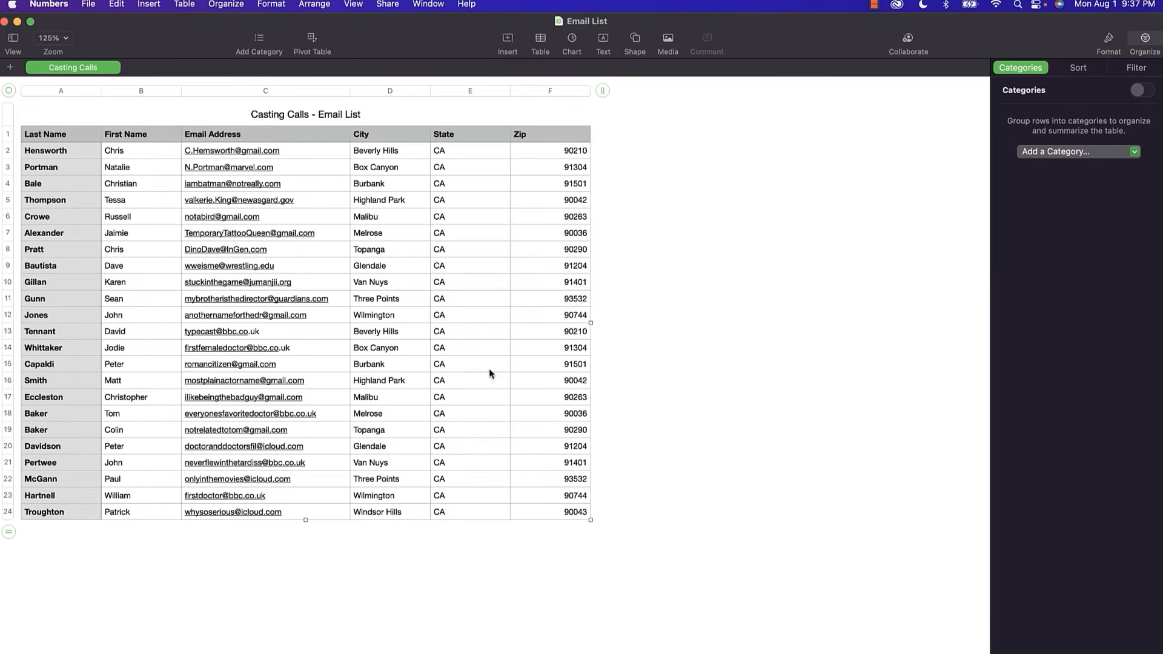
right_click(480, 41)
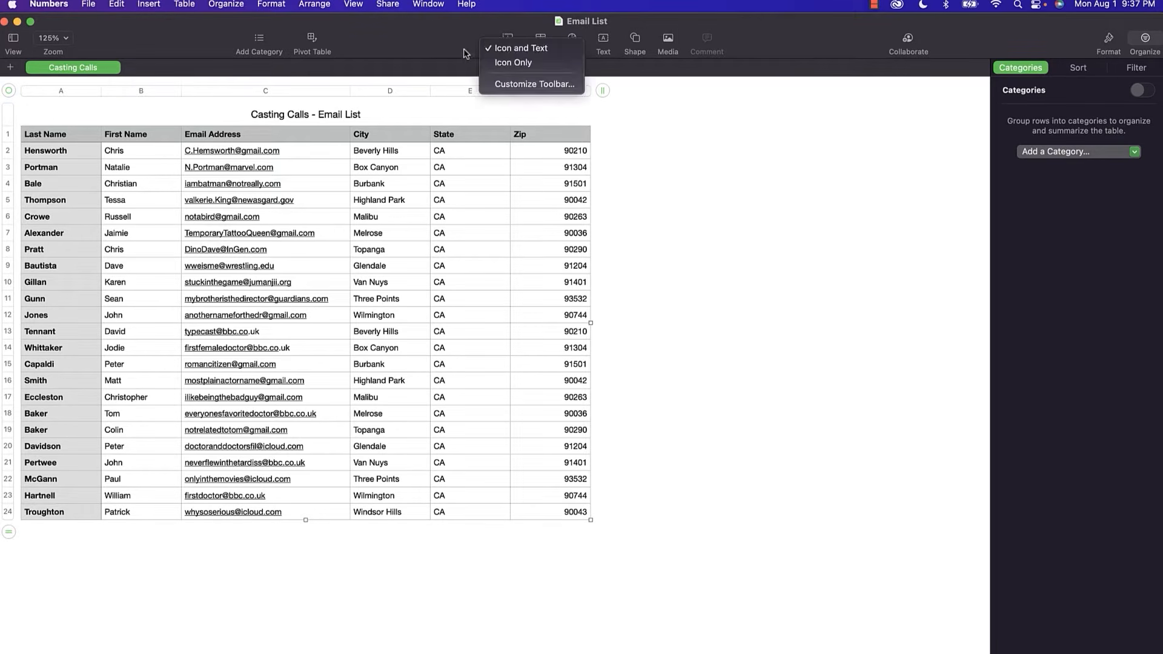
click(528, 83)
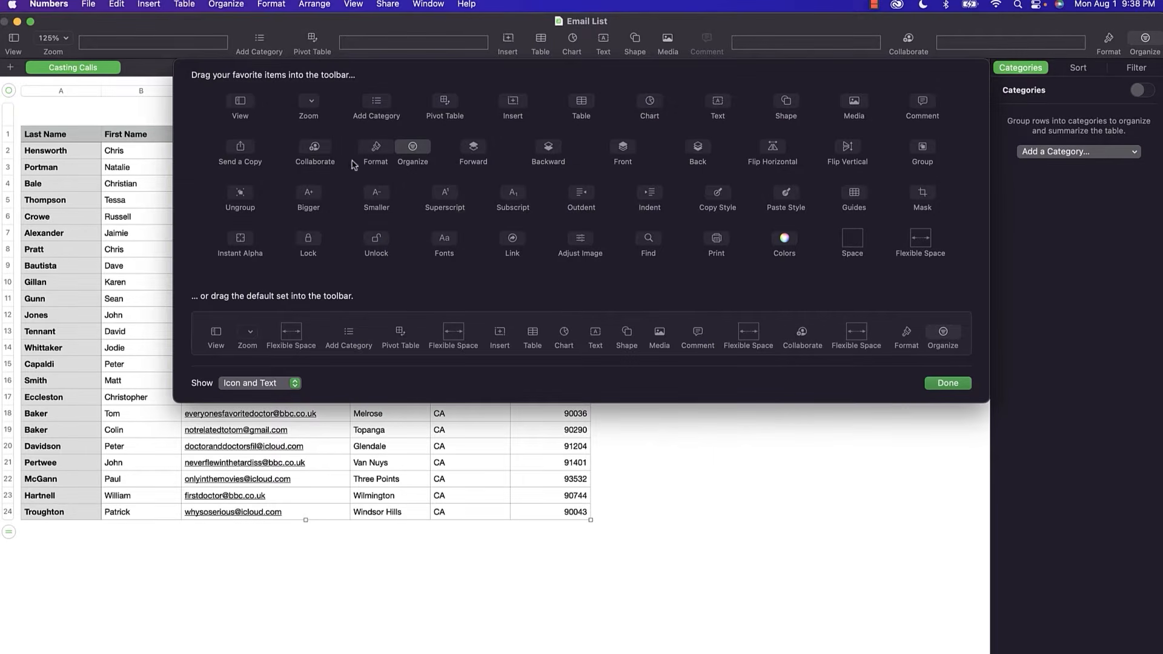
drag(473, 158, 465, 90)
click(937, 387)
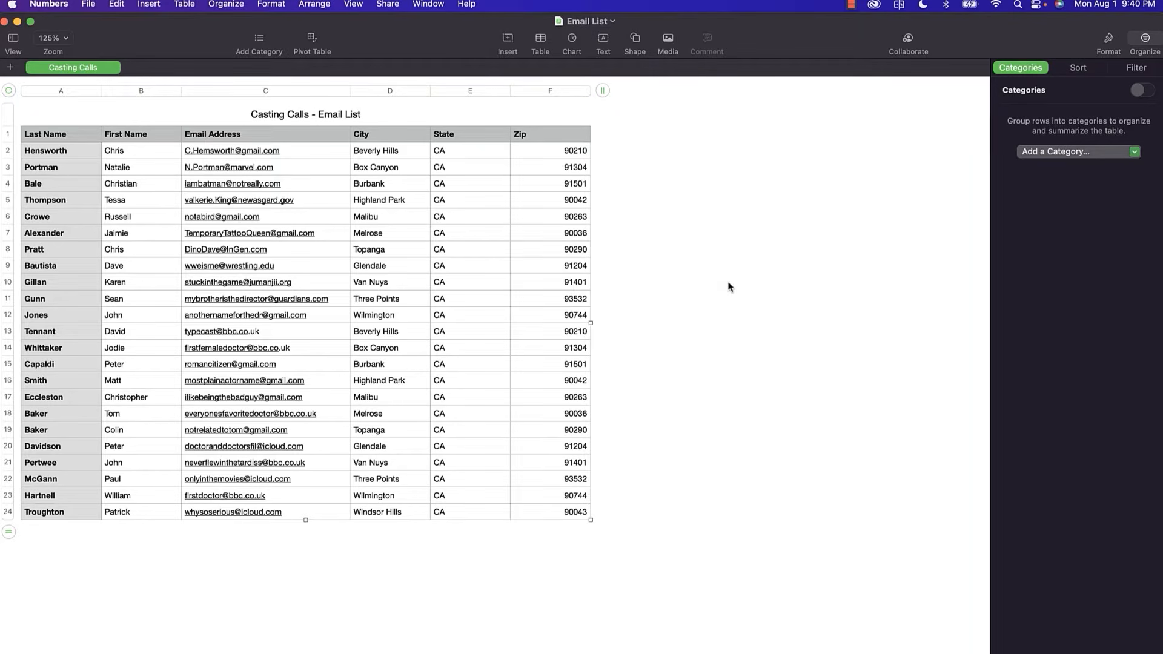
Add Sheet 1, resize its blank table to 6 columns by 13 rows, and centre it.
click(10, 67)
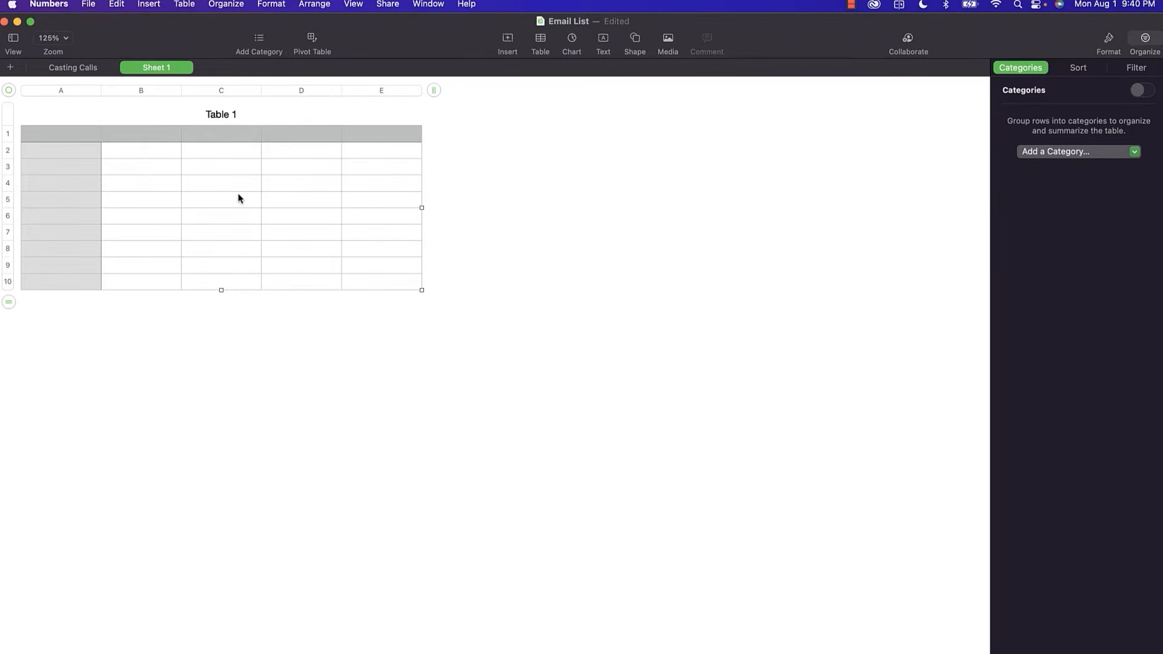
drag(437, 90, 574, 97)
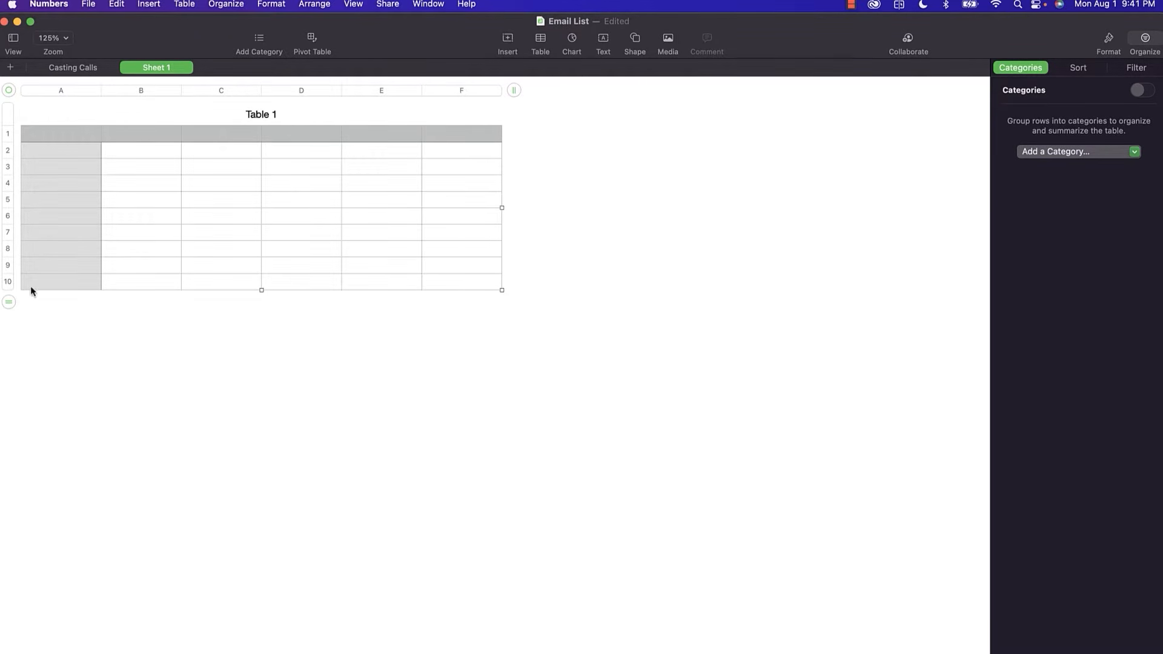
drag(8, 302, 19, 360)
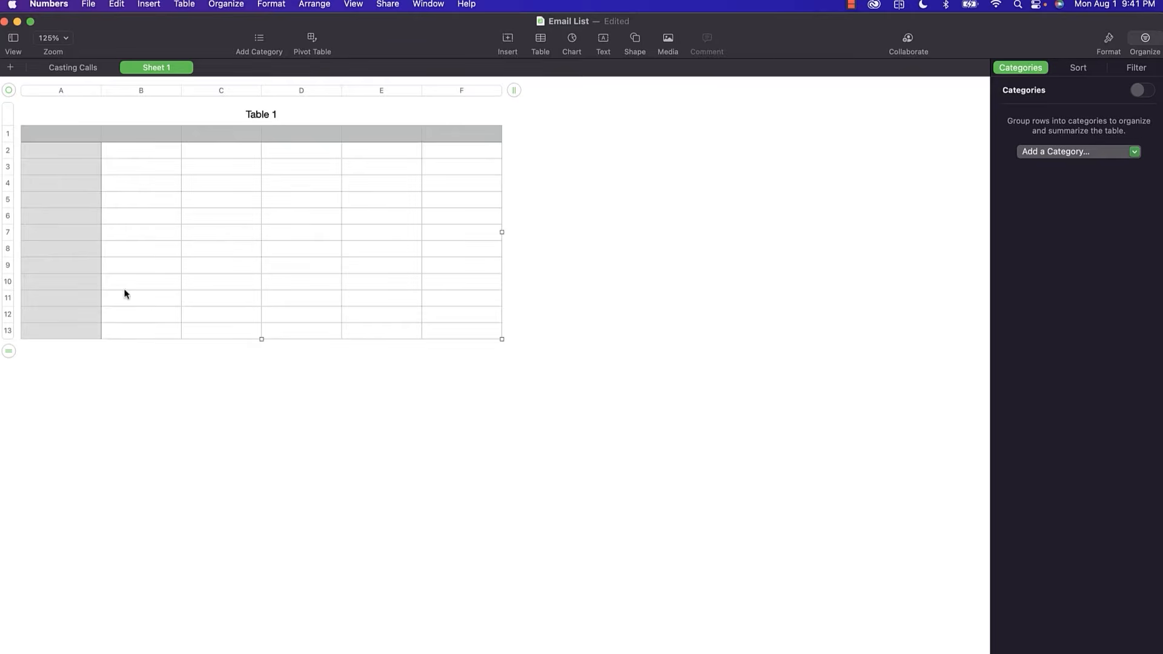
drag(10, 91, 355, 204)
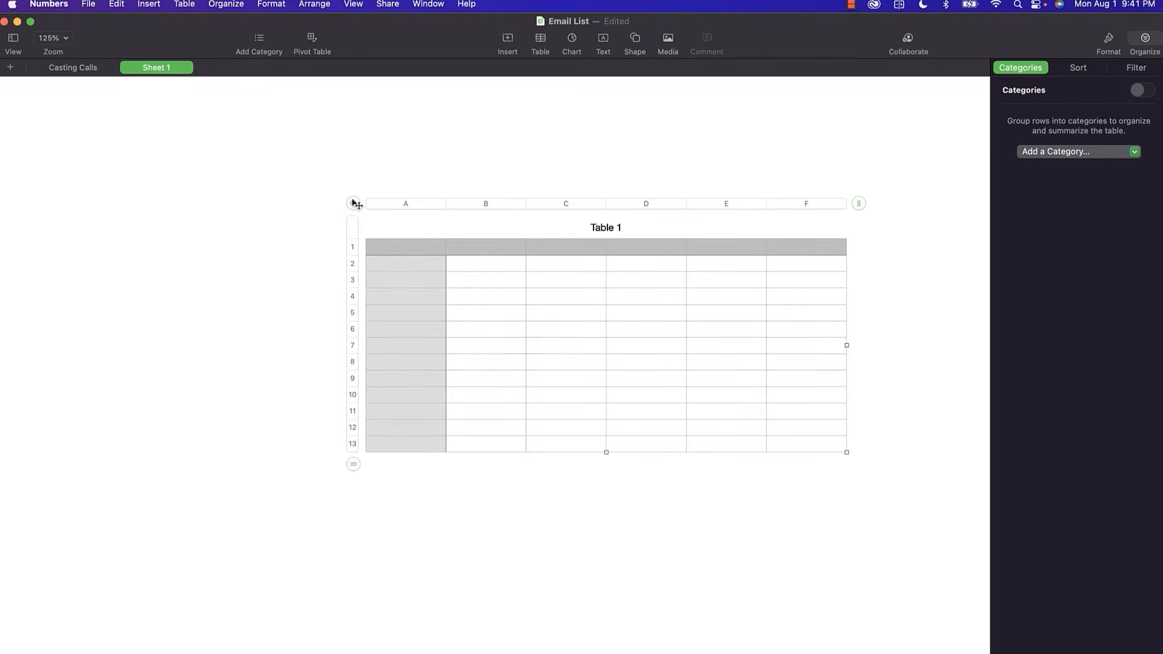
Insert a plain-style Table 2 at the upper left and move Table 1 down and right.
click(540, 42)
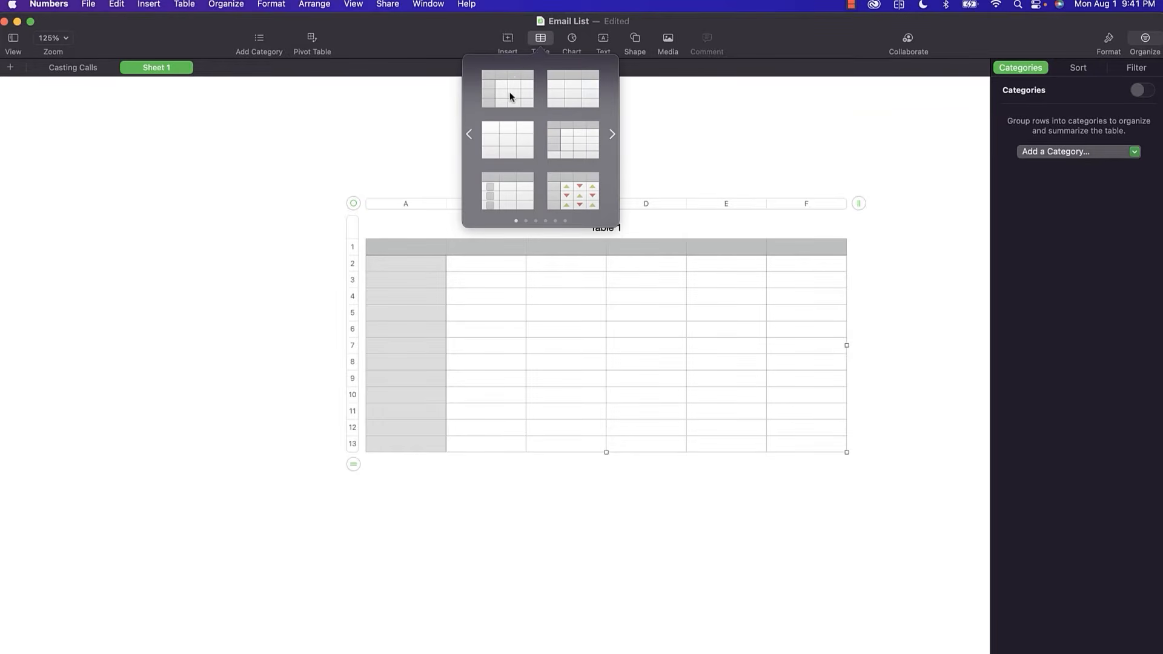
click(510, 94)
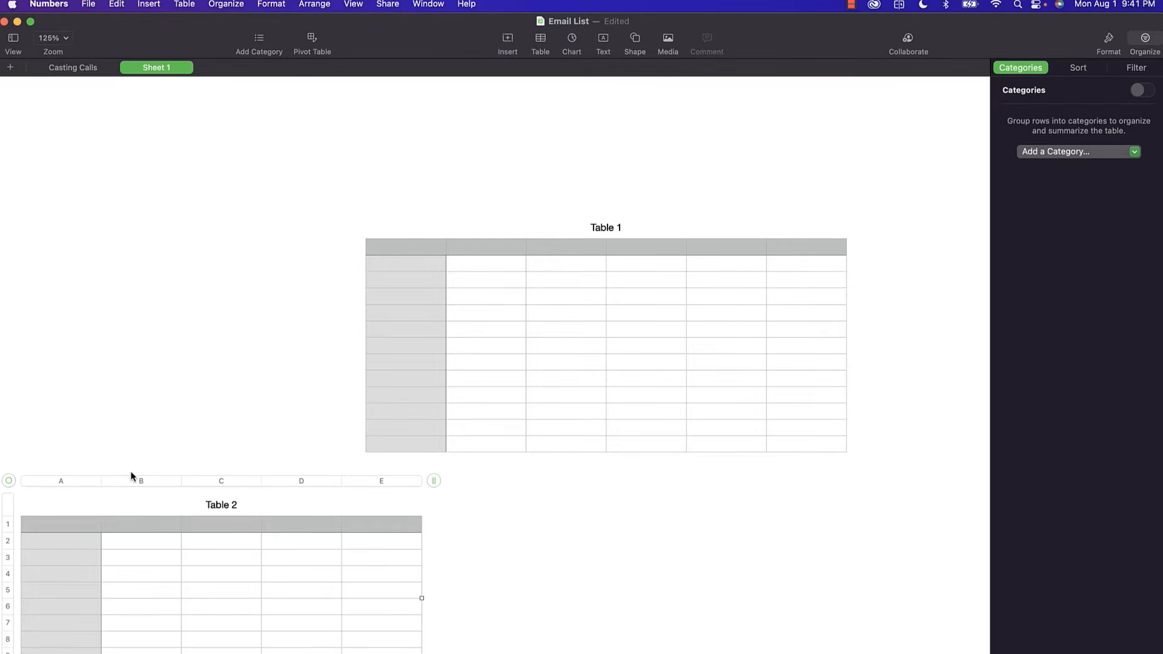
drag(10, 481, 34, 113)
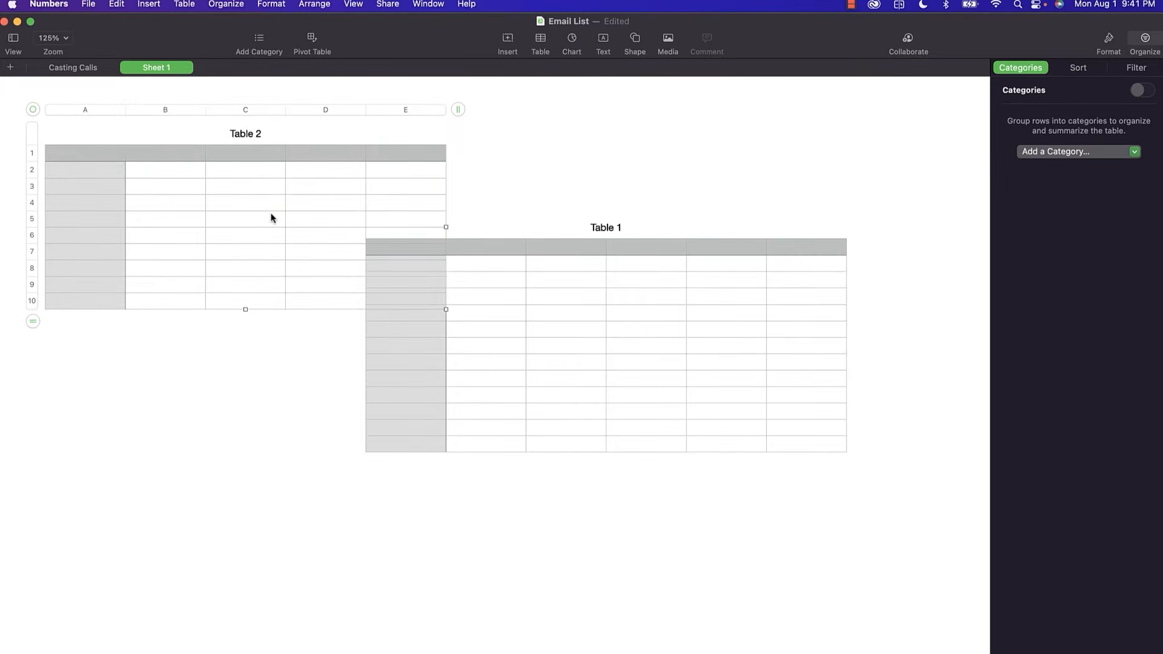
click(492, 326)
drag(358, 208, 449, 307)
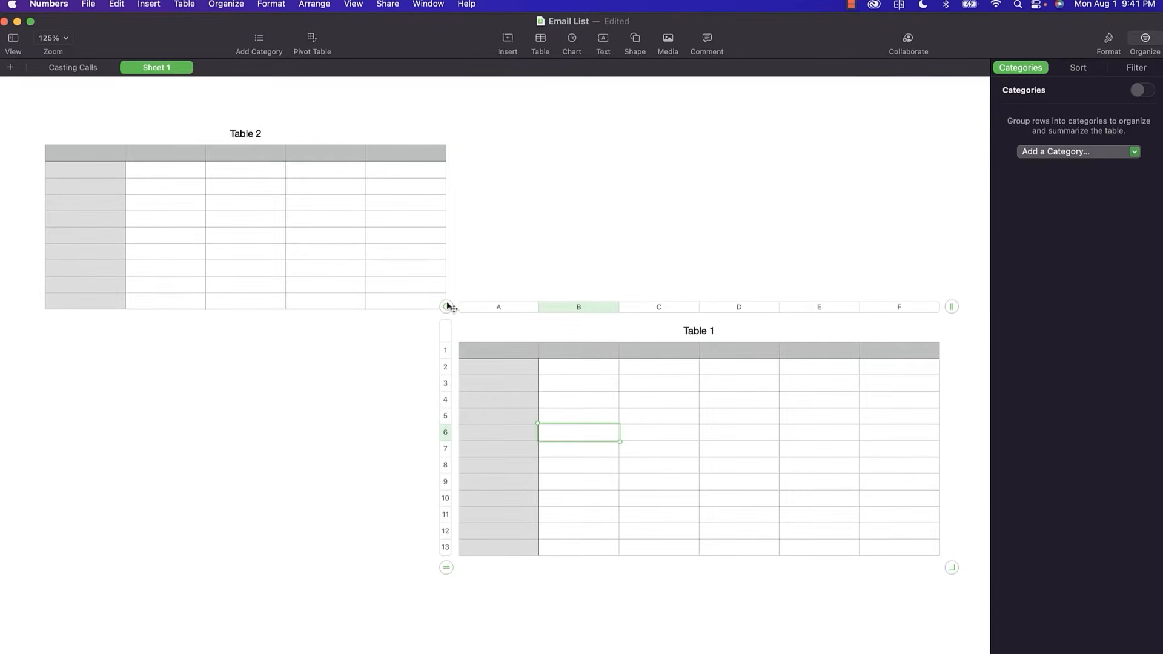
click(289, 207)
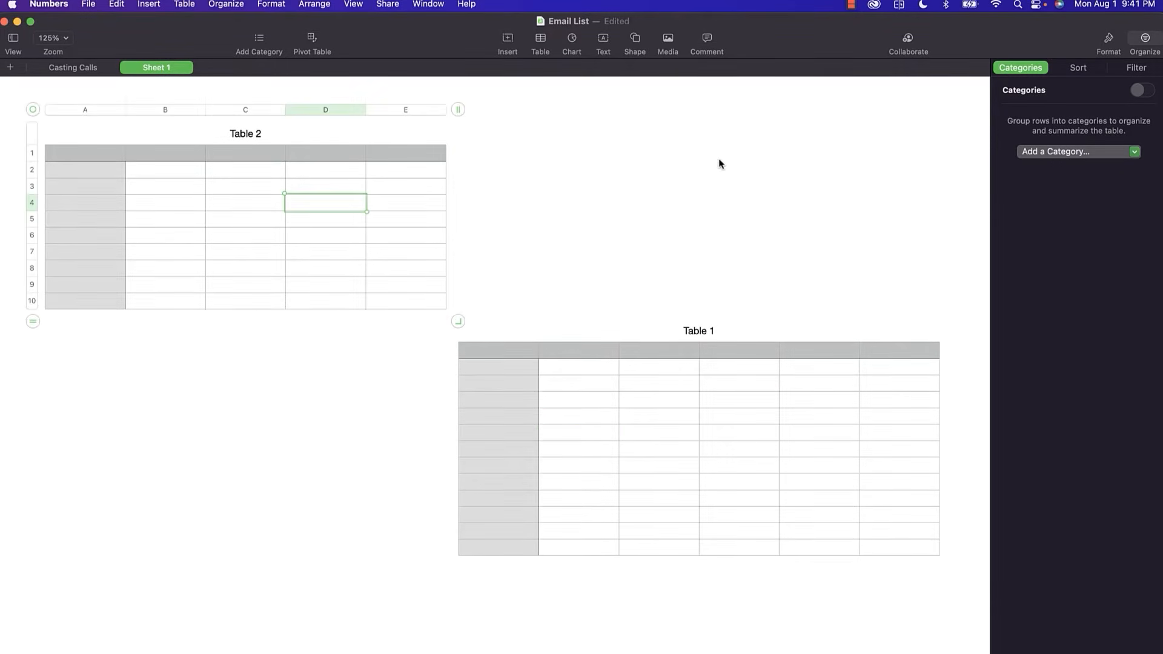
click(758, 158)
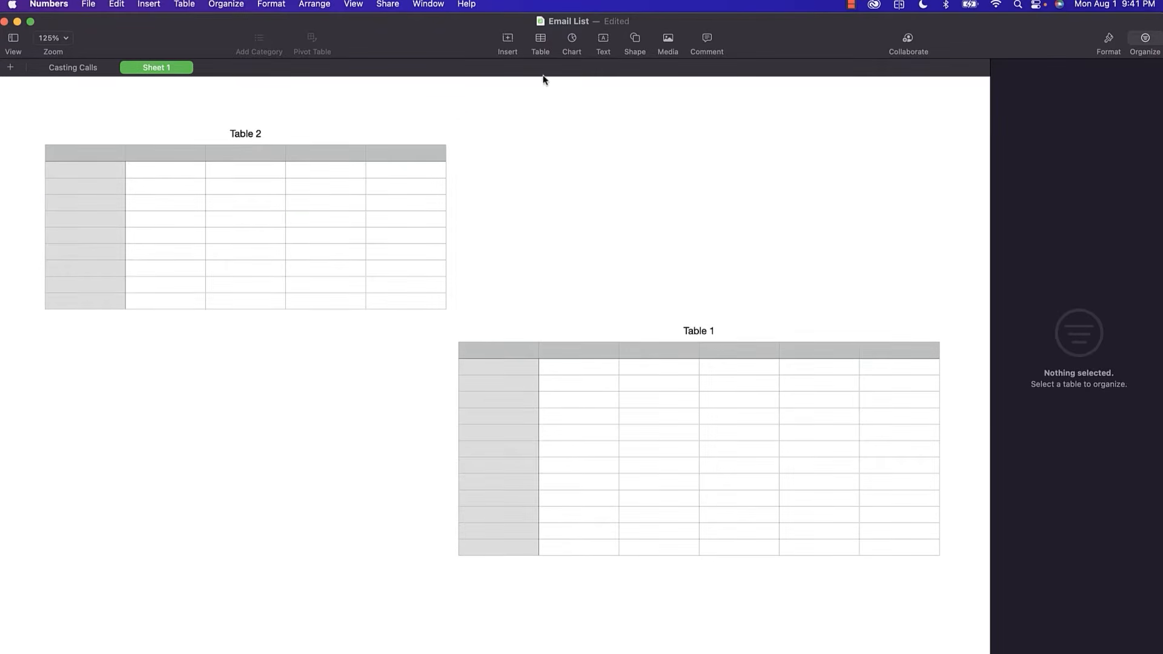
Insert a green-header Table 3, then delete it.
click(540, 38)
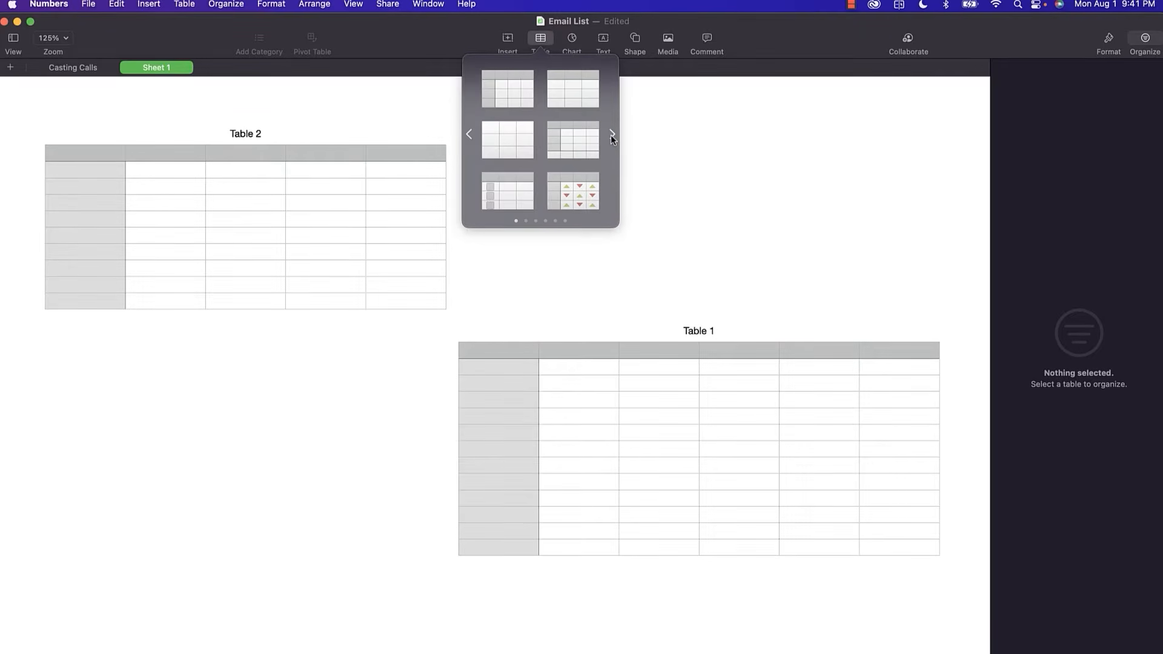
click(611, 134)
click(612, 135)
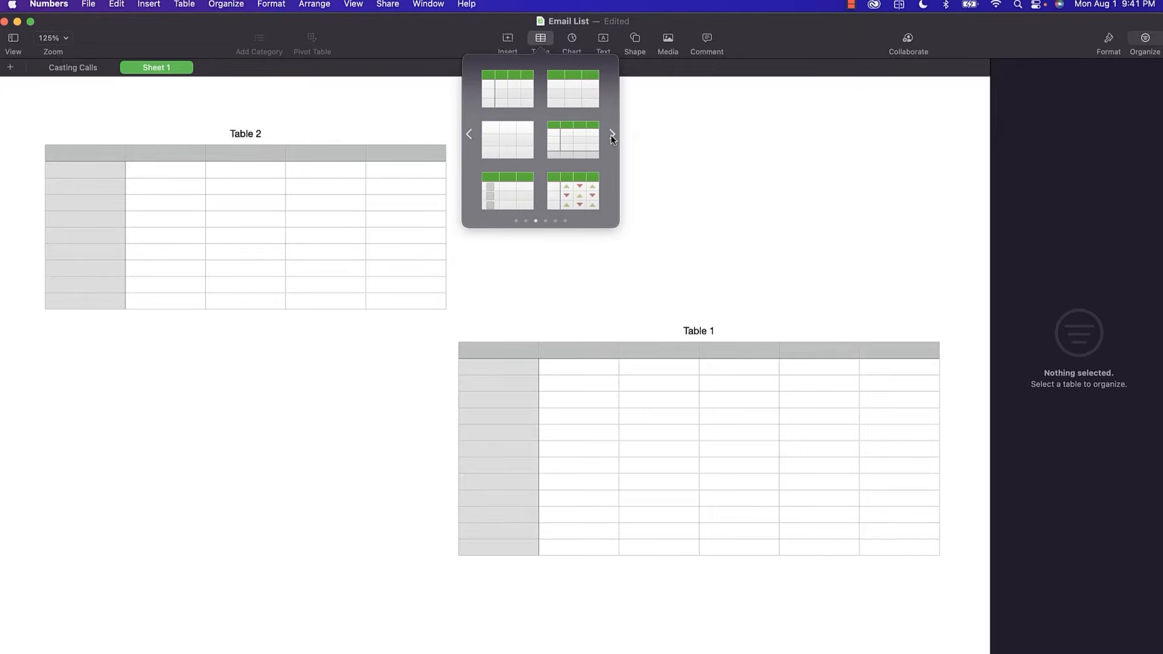
click(576, 139)
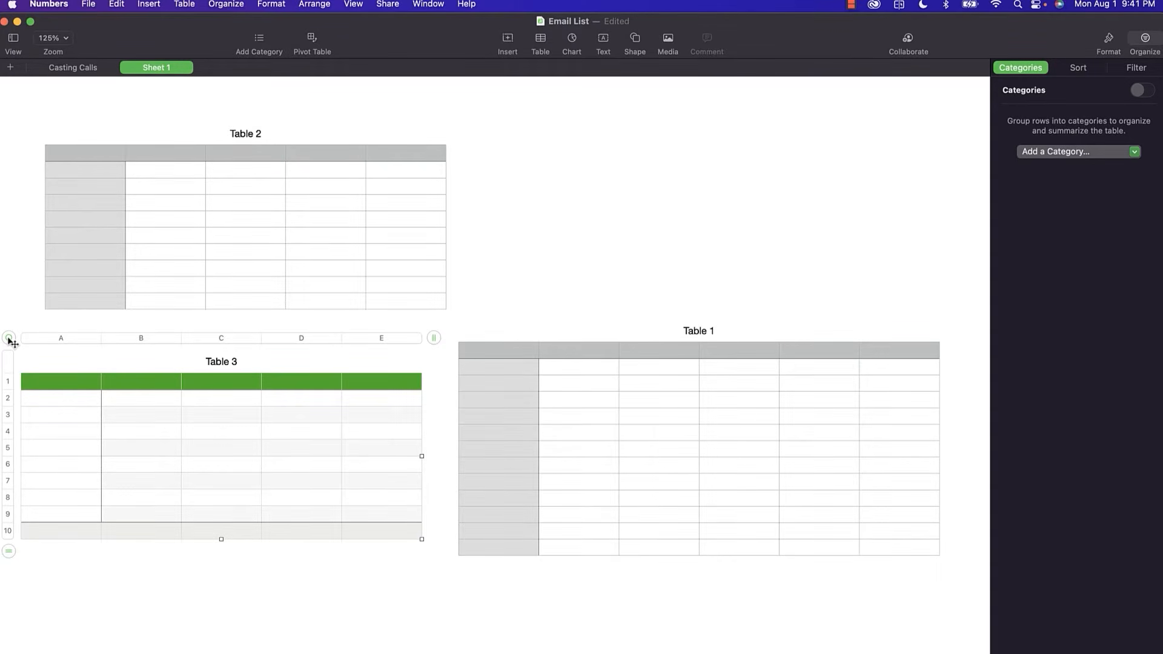
key(Delete)
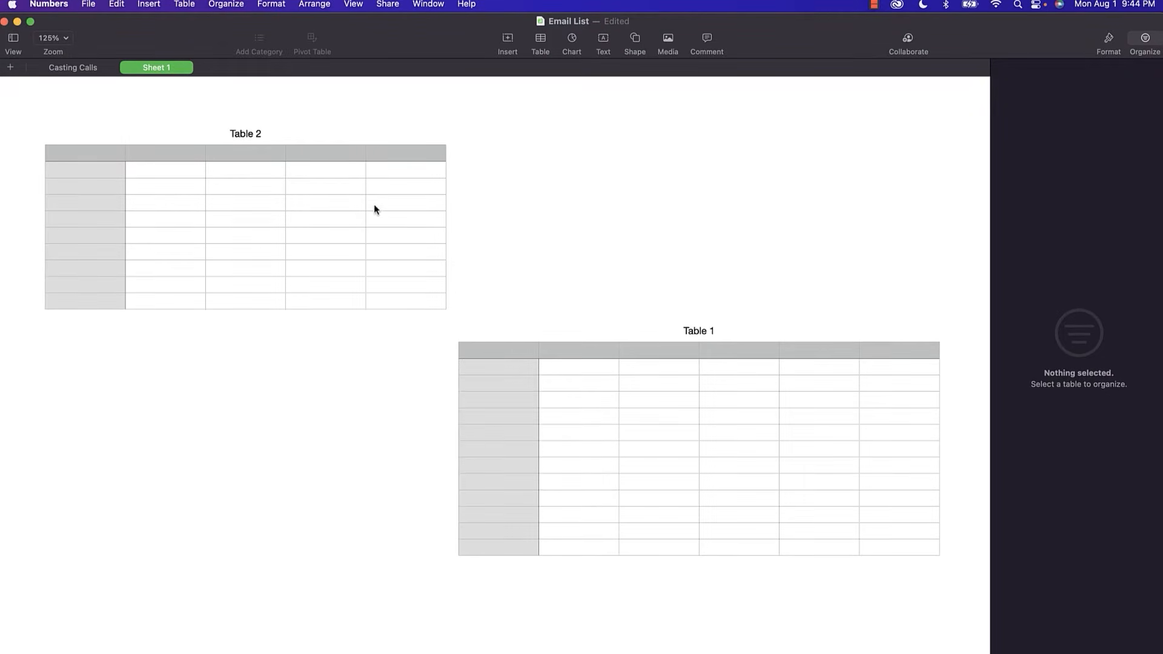
Select Table 2's rows 1–3 and columns C and D, viewing column D's action menu.
click(334, 155)
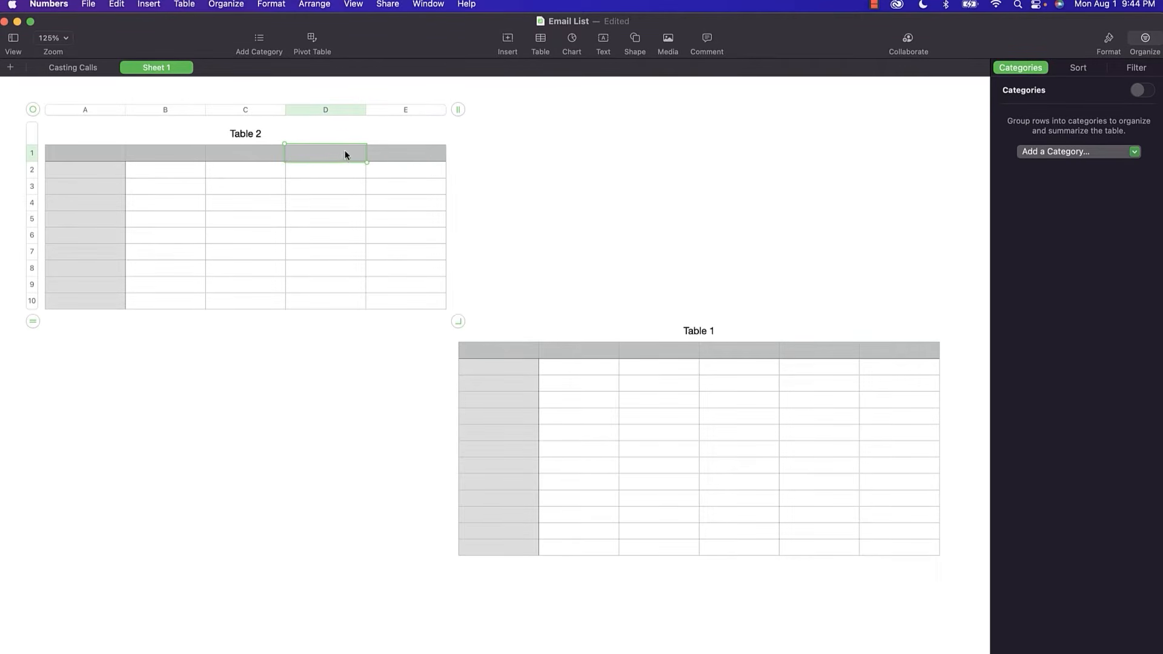
click(29, 154)
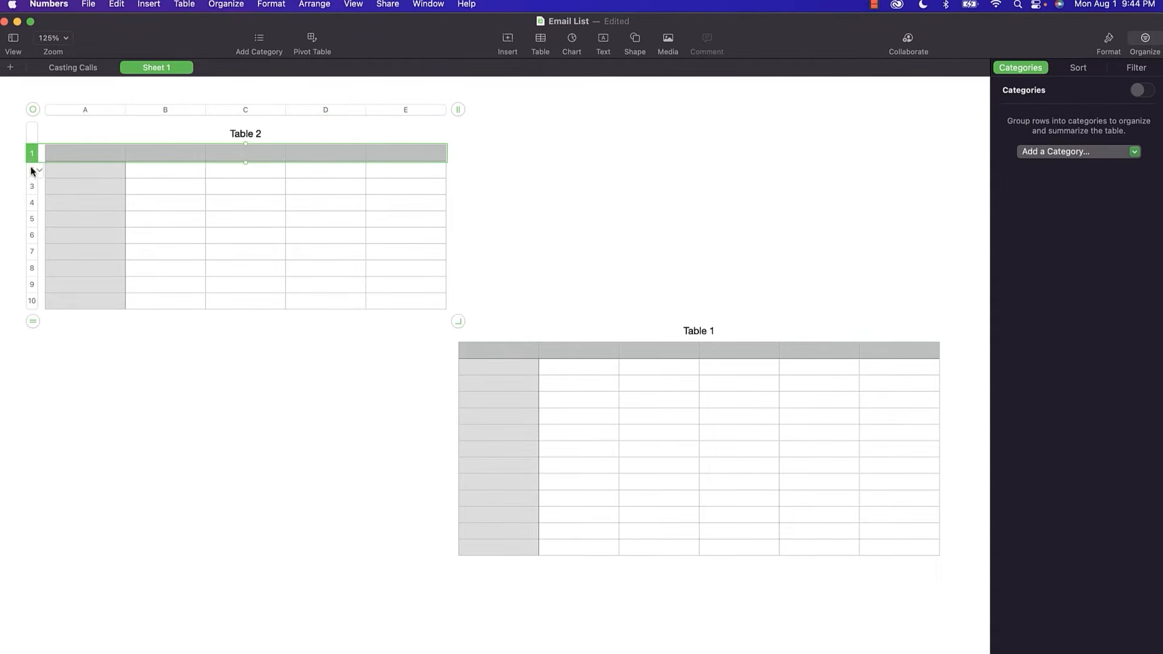
click(31, 173)
click(31, 190)
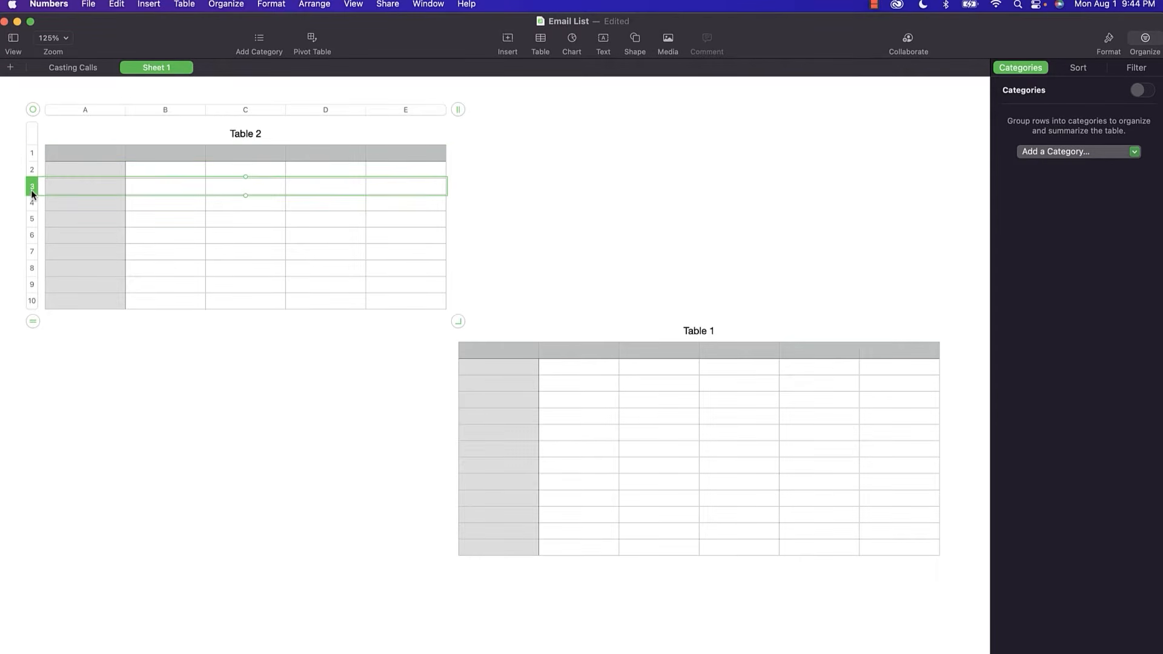
click(239, 112)
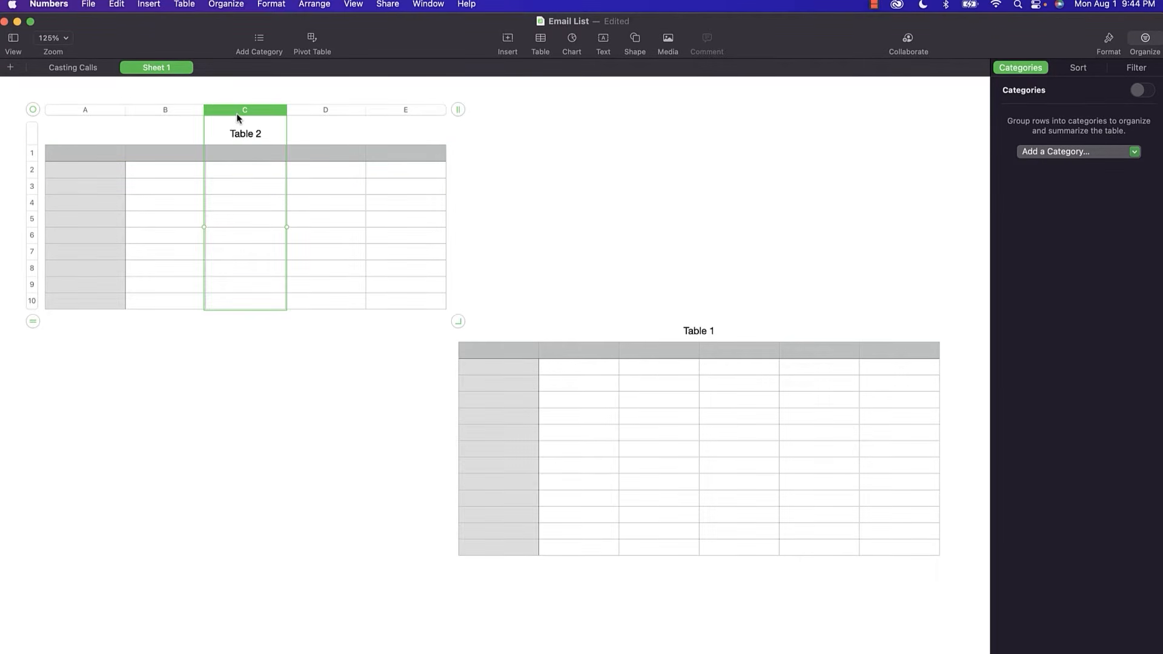
click(322, 111)
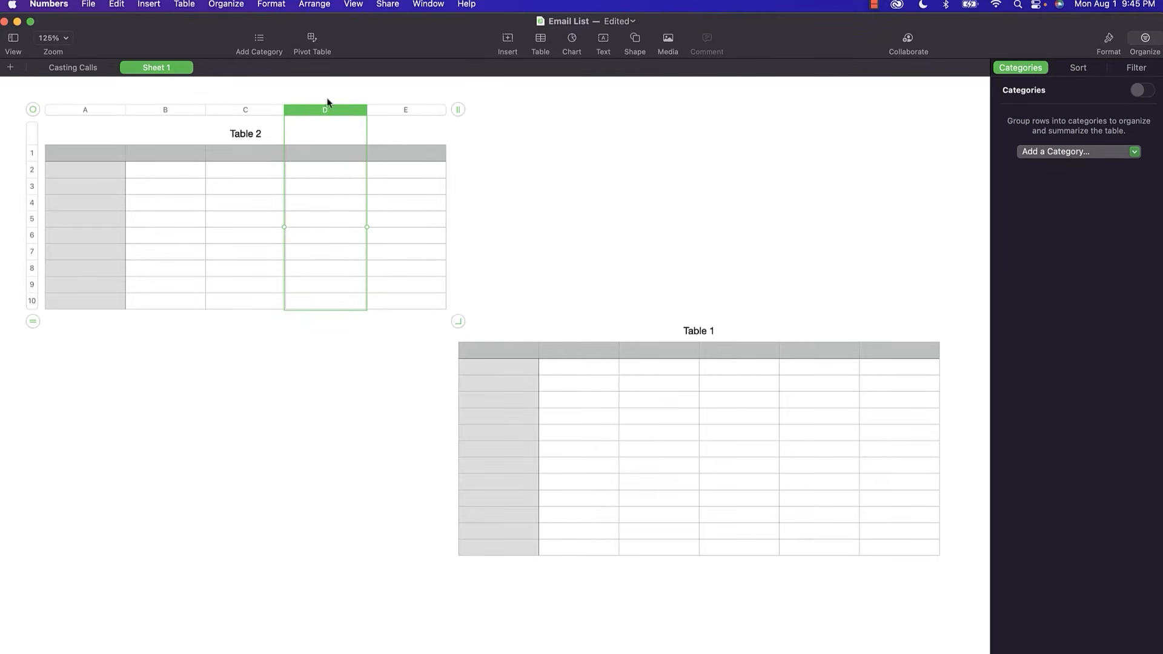
click(361, 112)
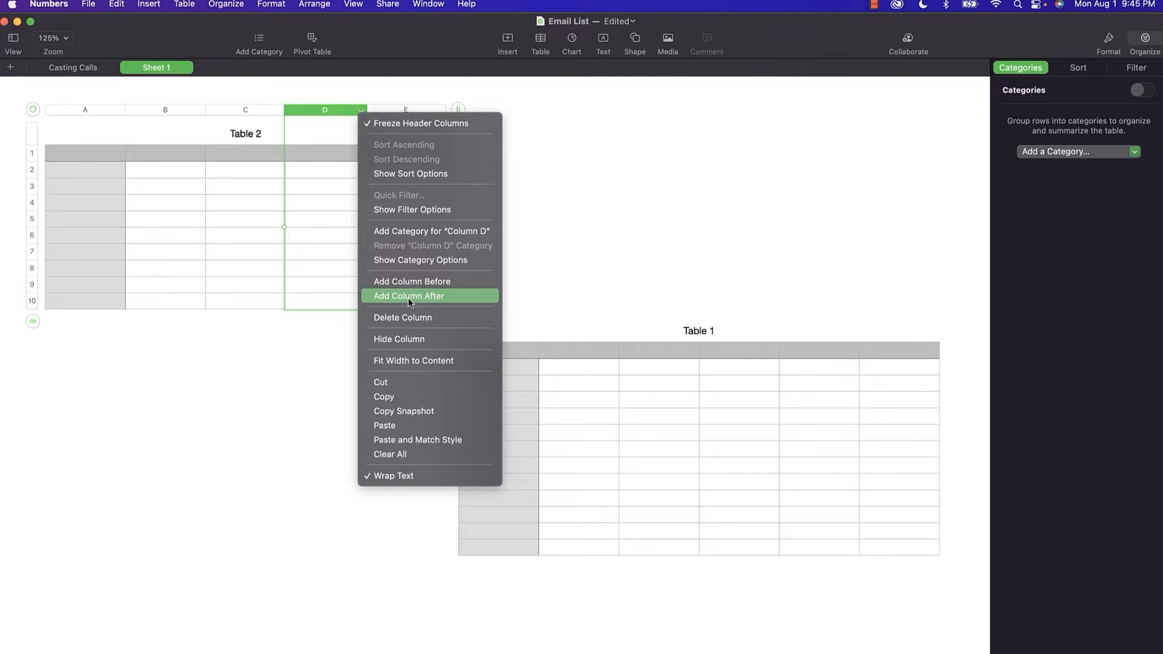
click(32, 206)
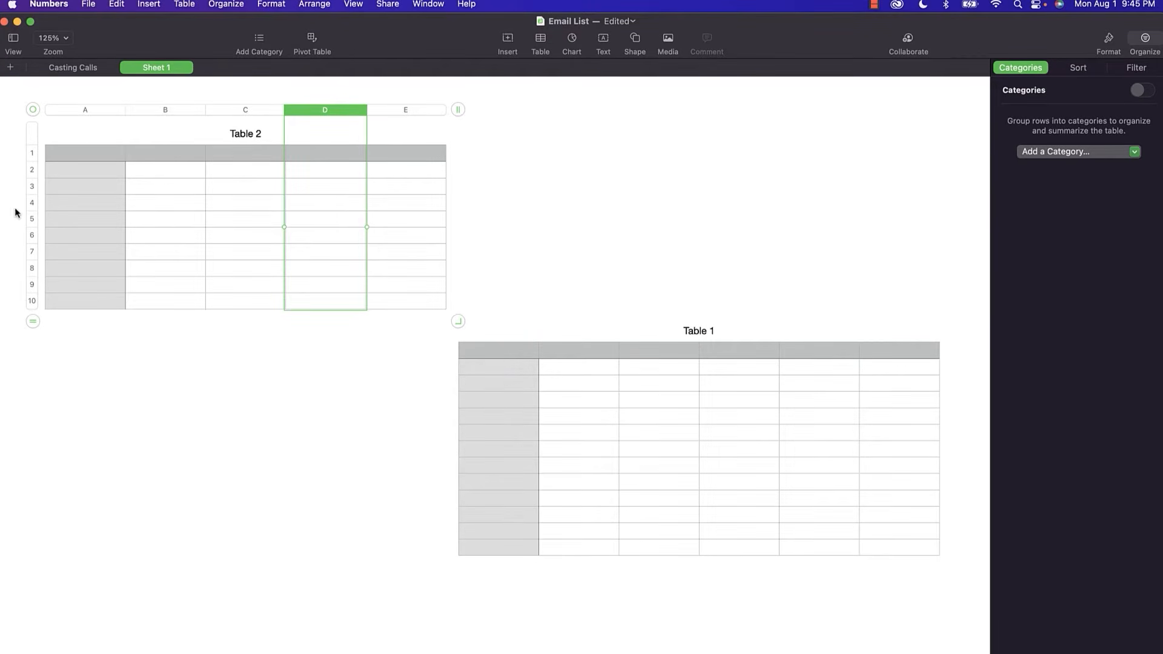
Add a row below row 4, move row 7 up, and move column C to the end.
click(39, 202)
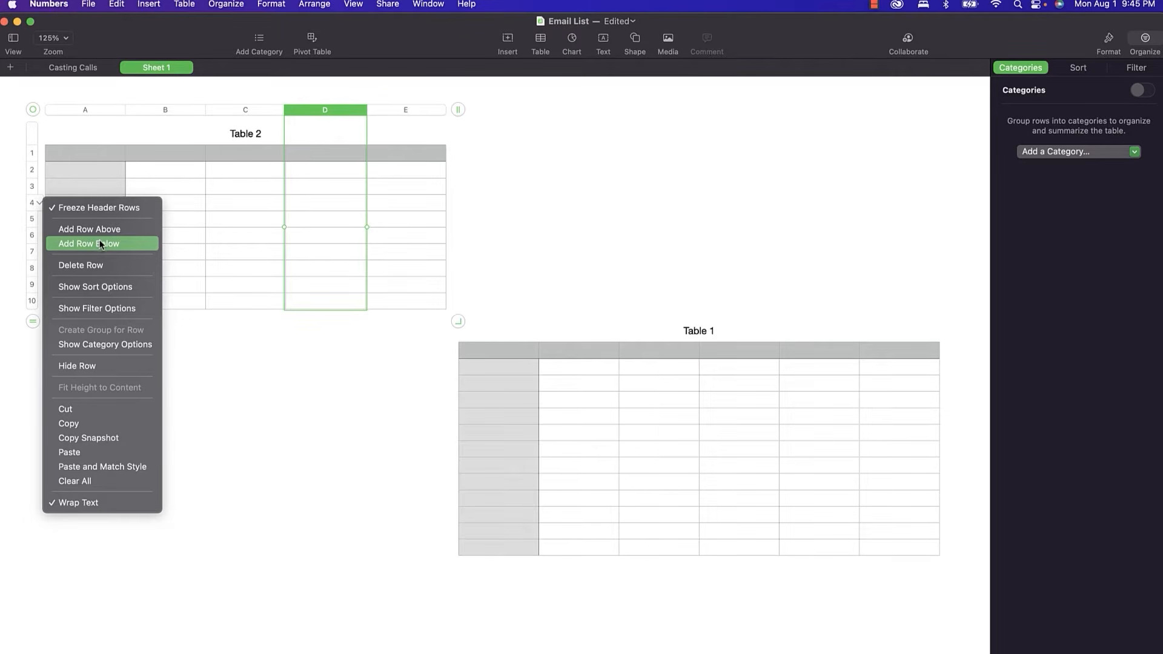
click(100, 244)
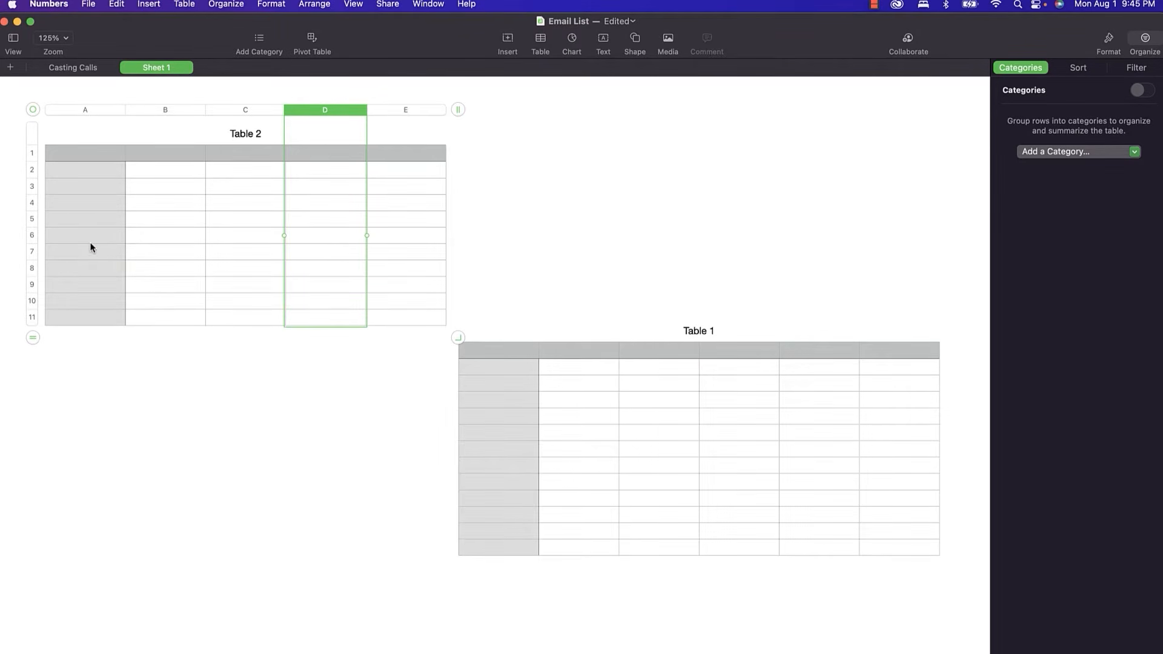
click(30, 251)
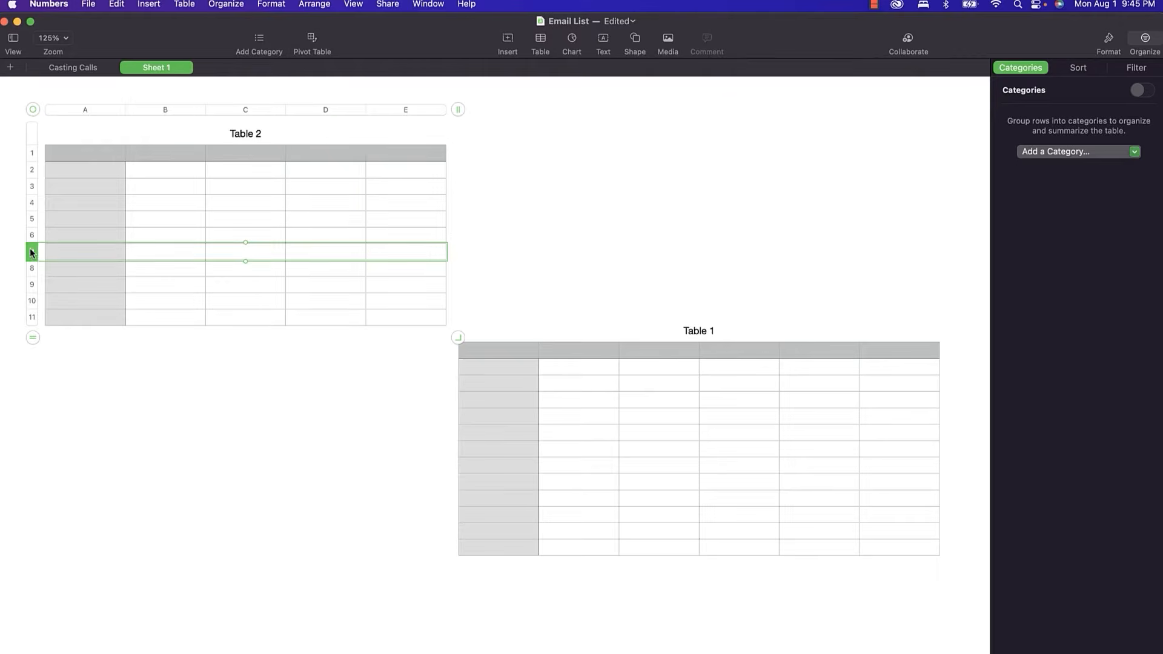
mouse_move(34, 254)
drag(31, 248, 27, 219)
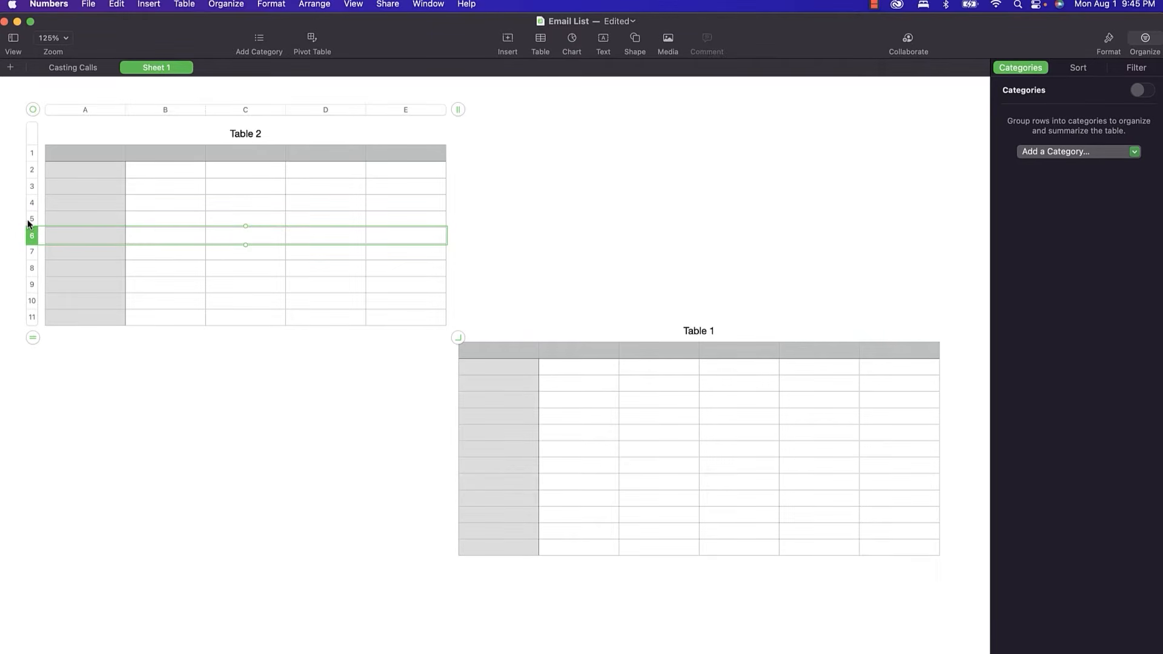
click(265, 111)
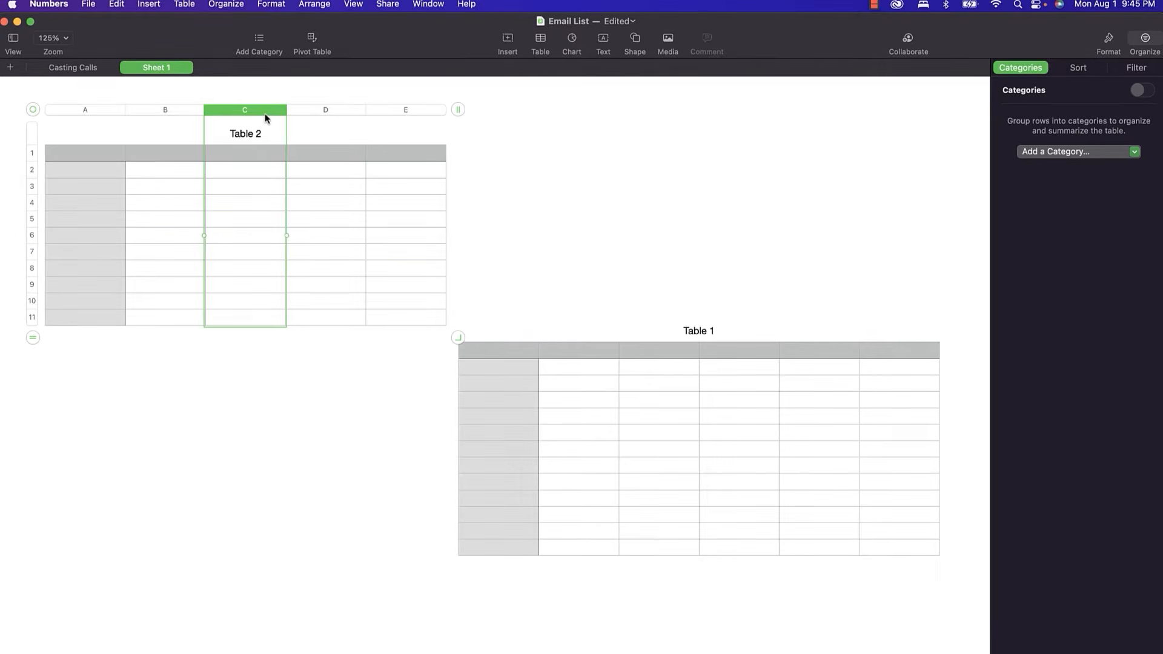
drag(246, 111, 325, 110)
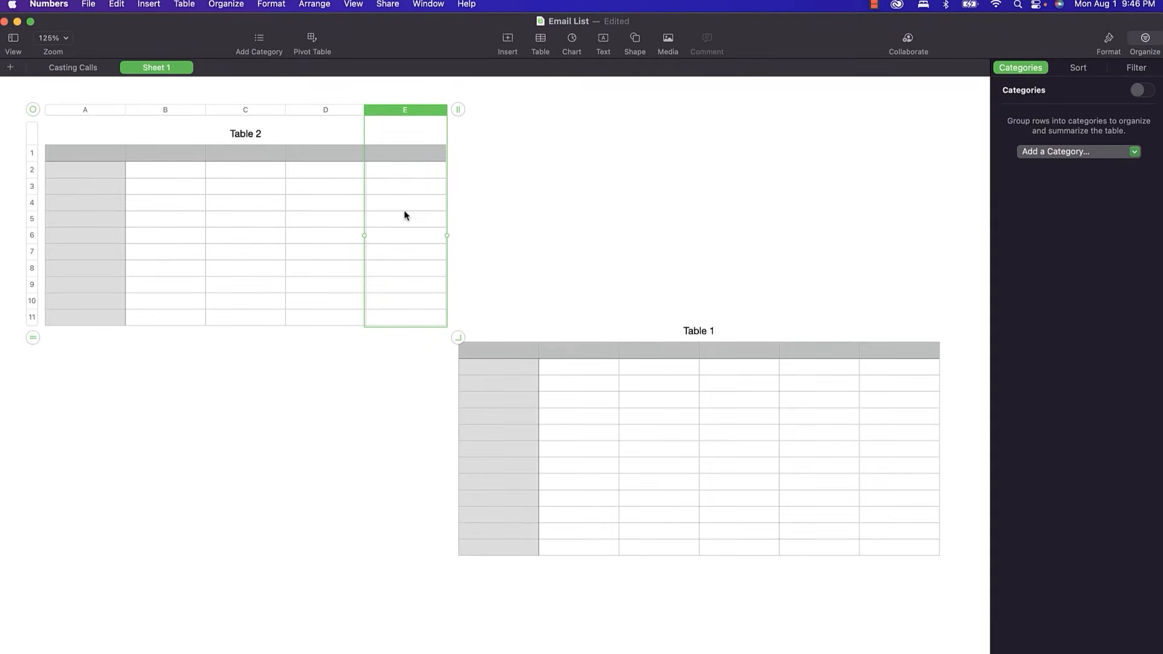
Merge cells D3 and E3 of Table 2, then unmerge them.
click(330, 185)
shift+click(379, 186)
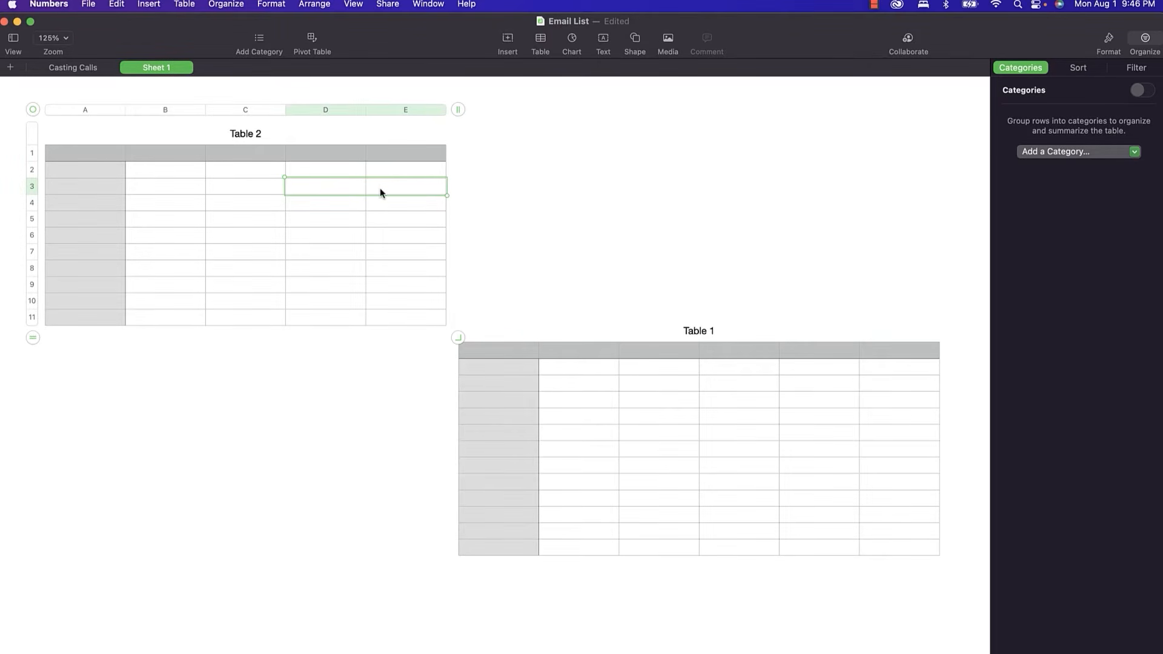
right_click(380, 192)
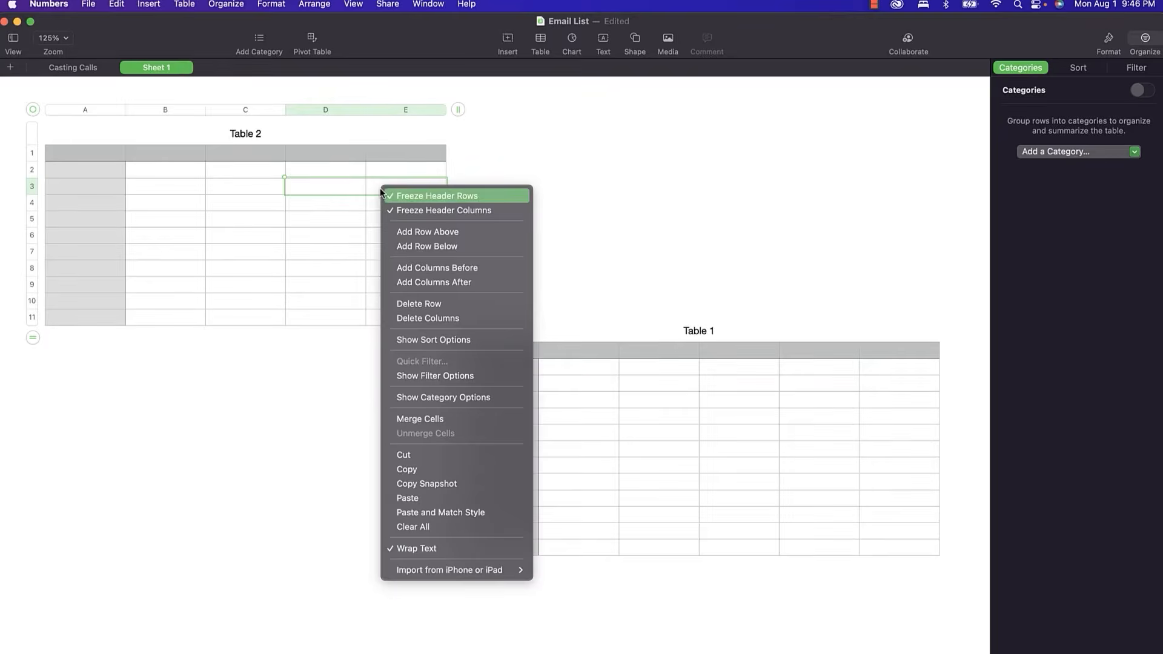
click(423, 418)
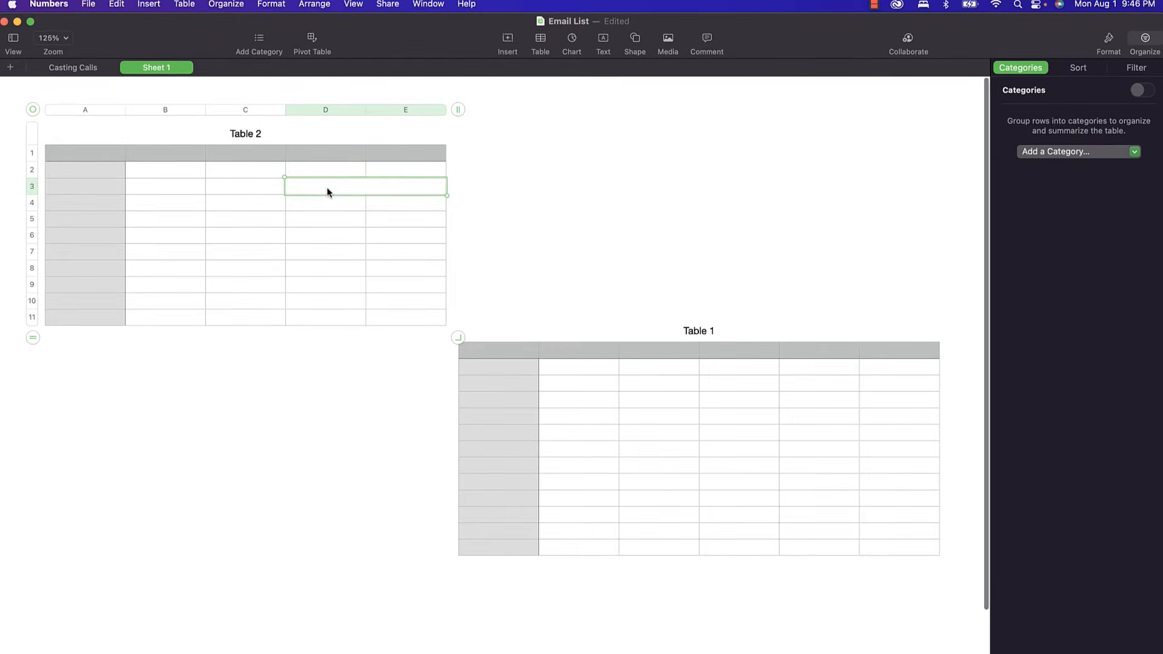
right_click(327, 192)
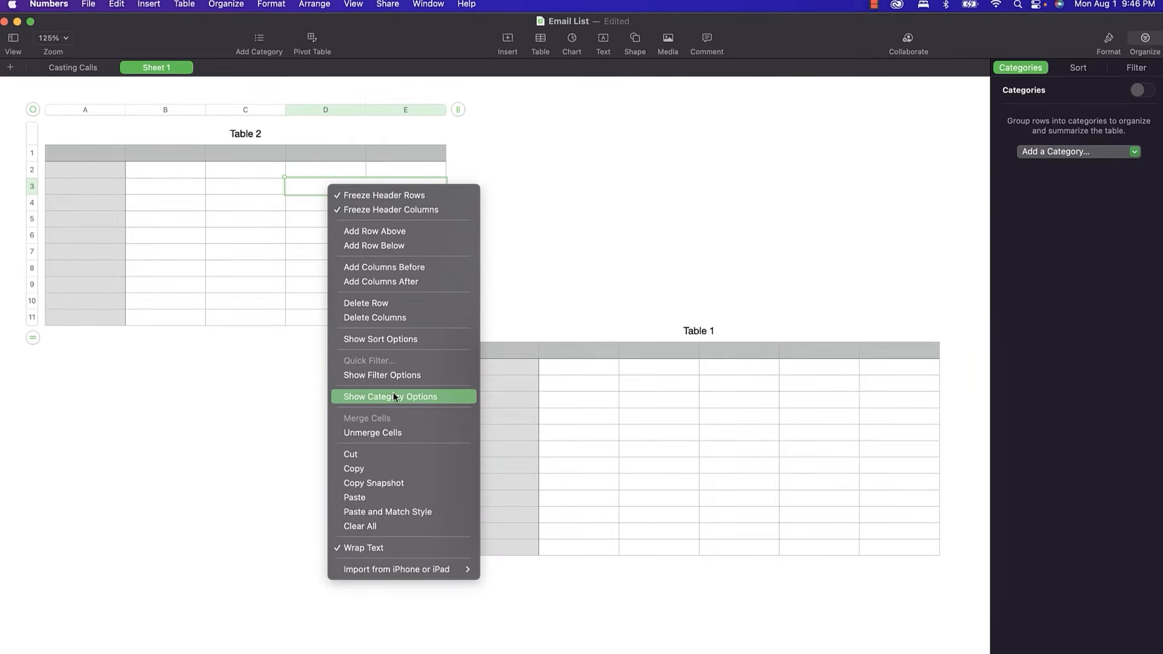
click(392, 433)
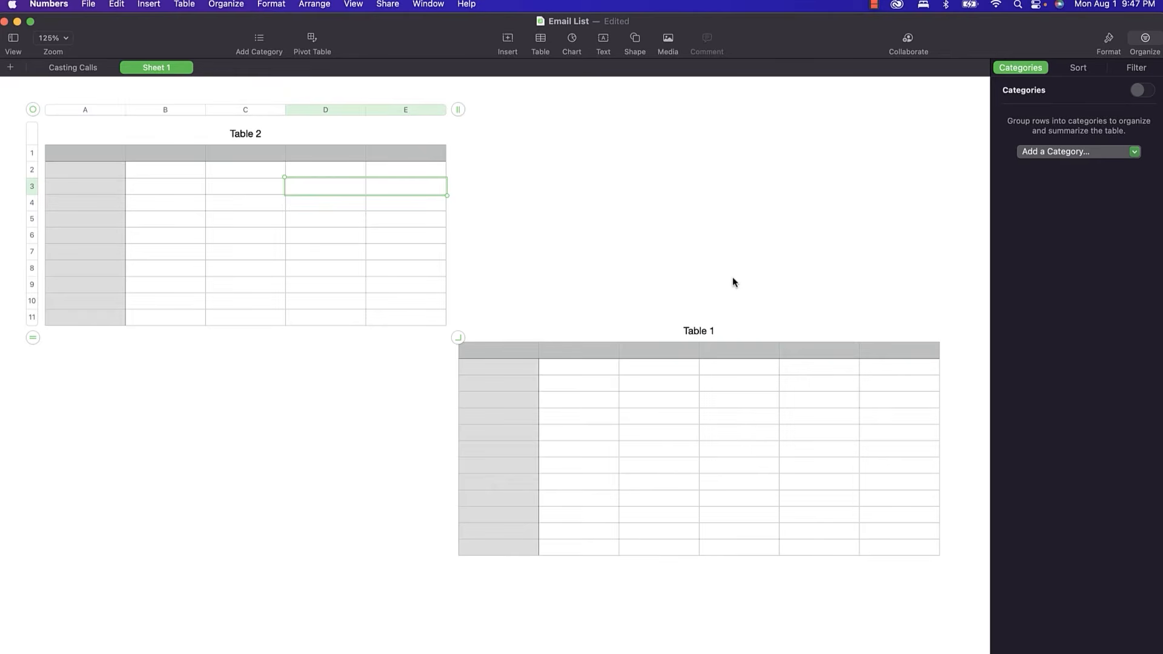
Try blue, red, orange and white styles on Table 1, settling on the green style.
click(509, 426)
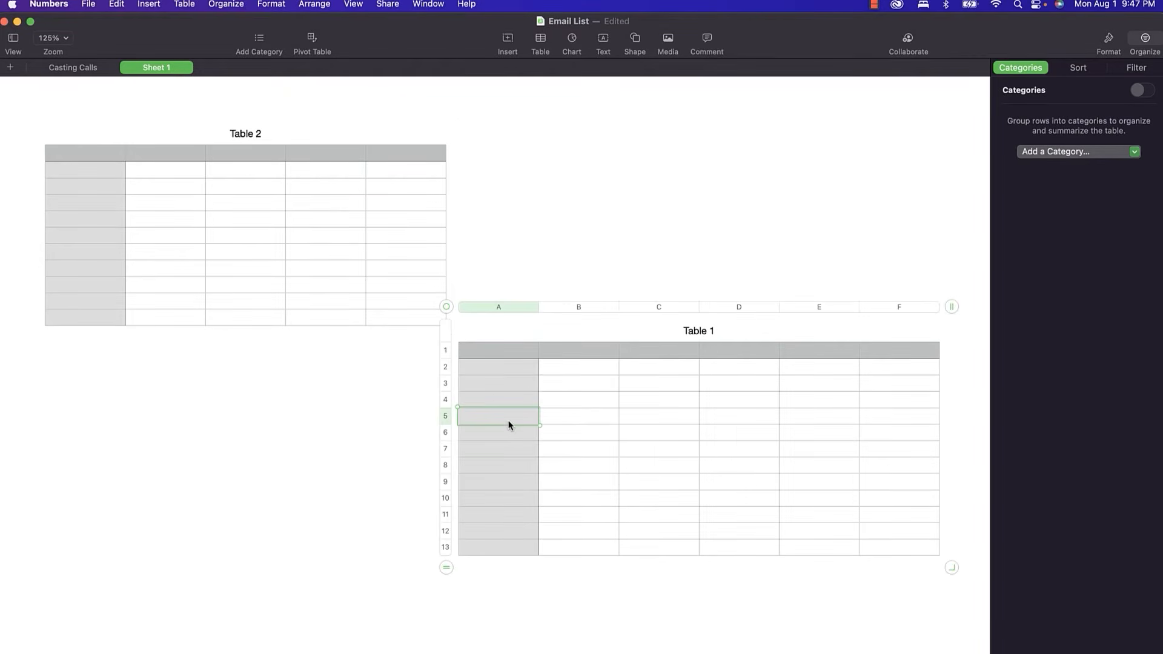
click(1108, 41)
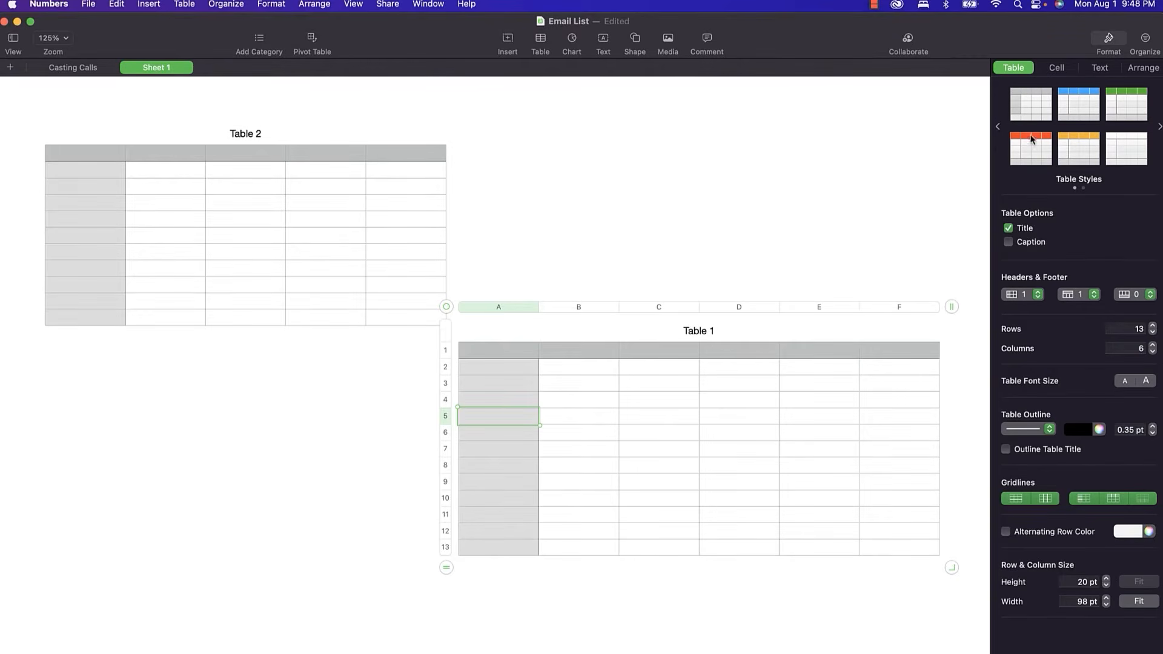
click(1158, 127)
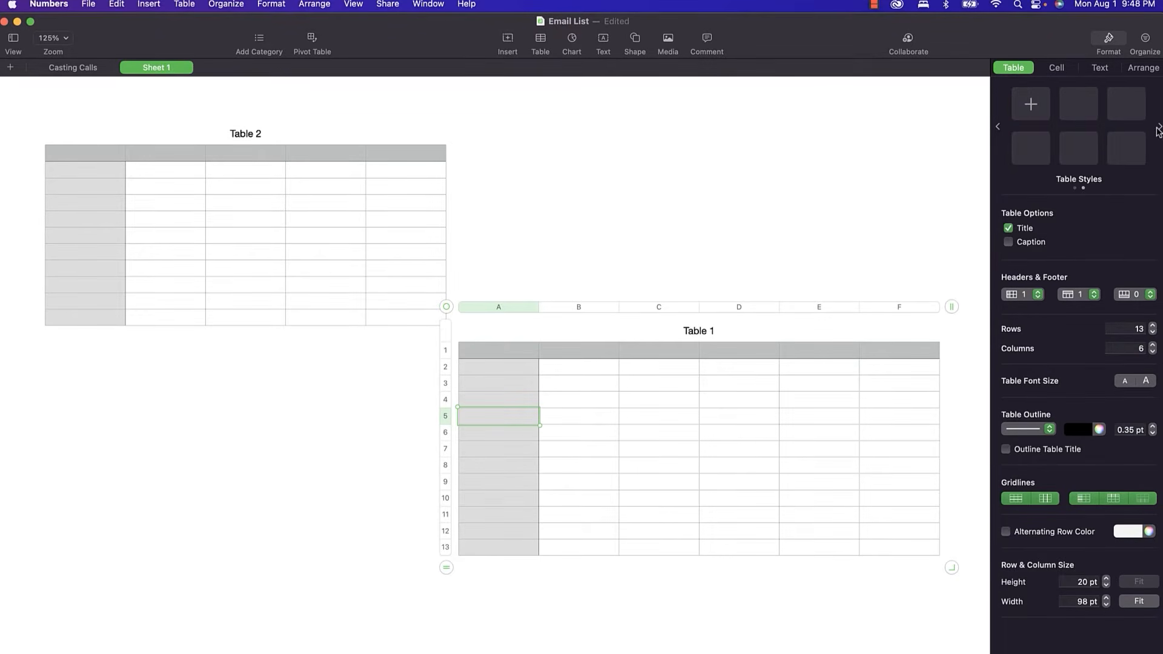
click(999, 126)
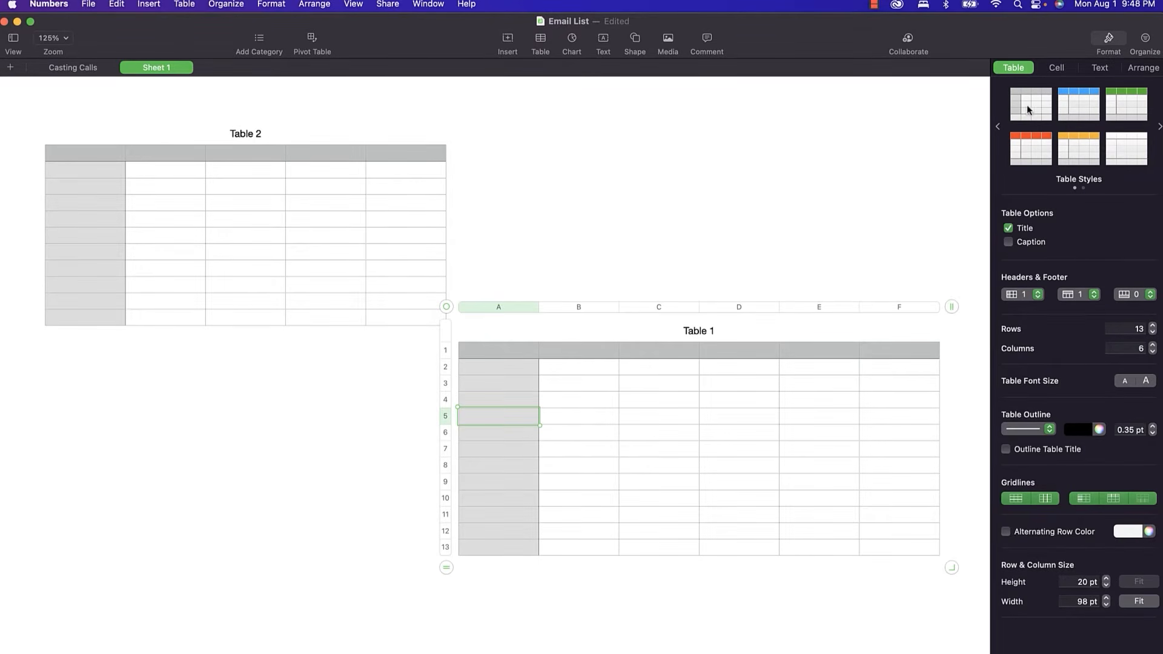
click(1082, 99)
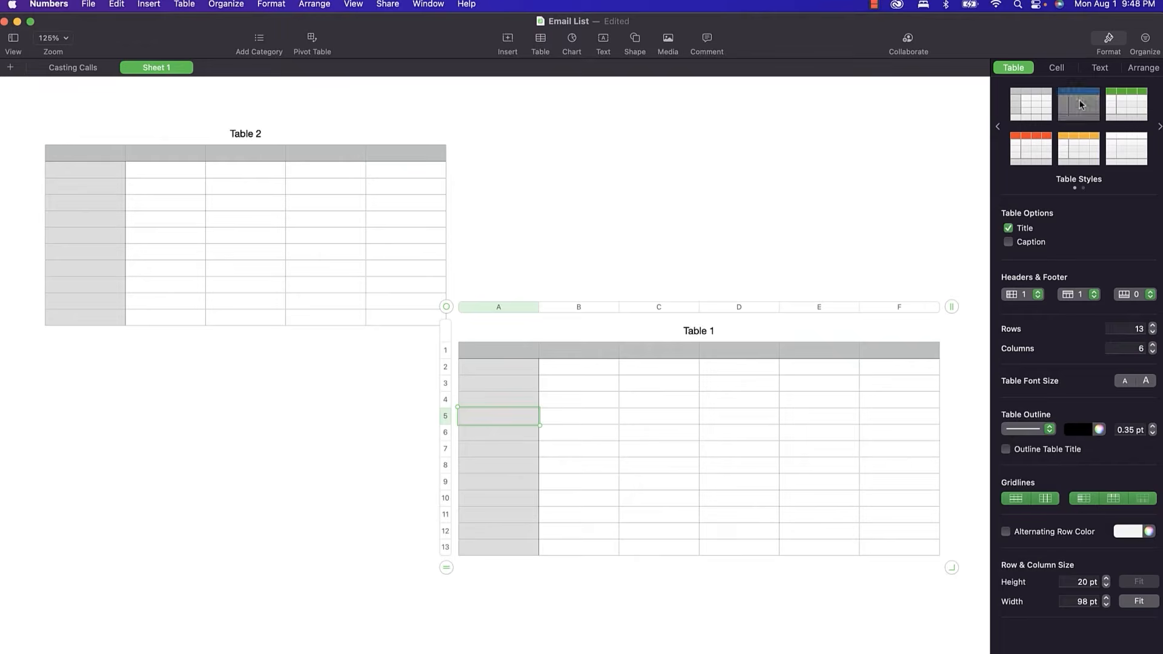
click(1026, 154)
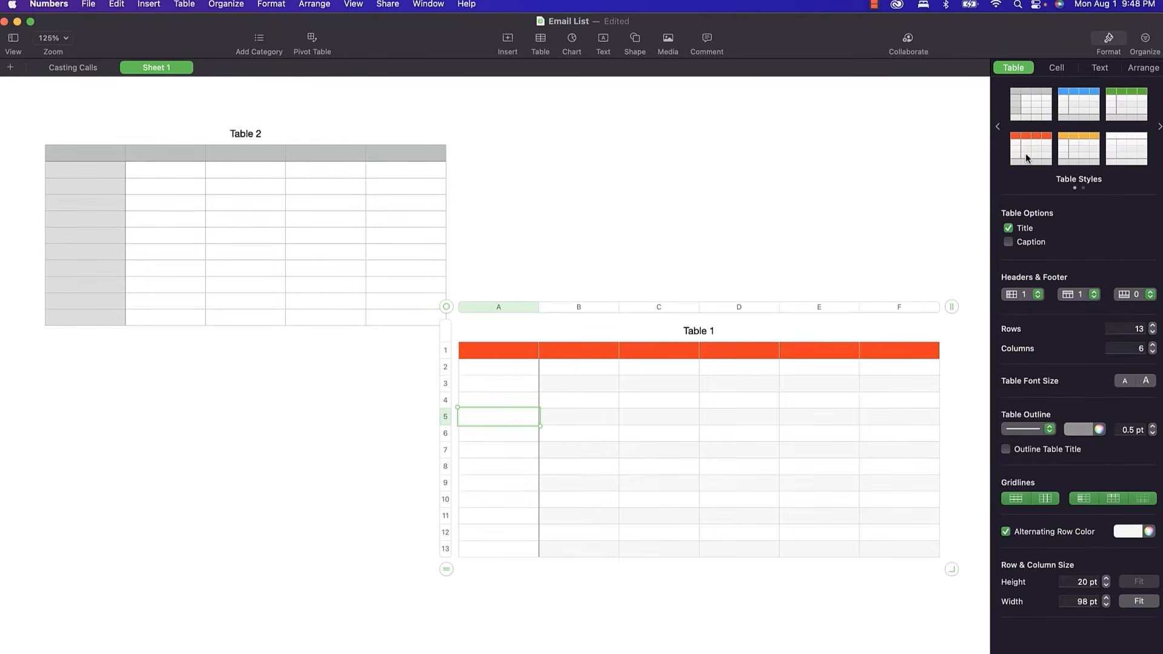
click(1068, 162)
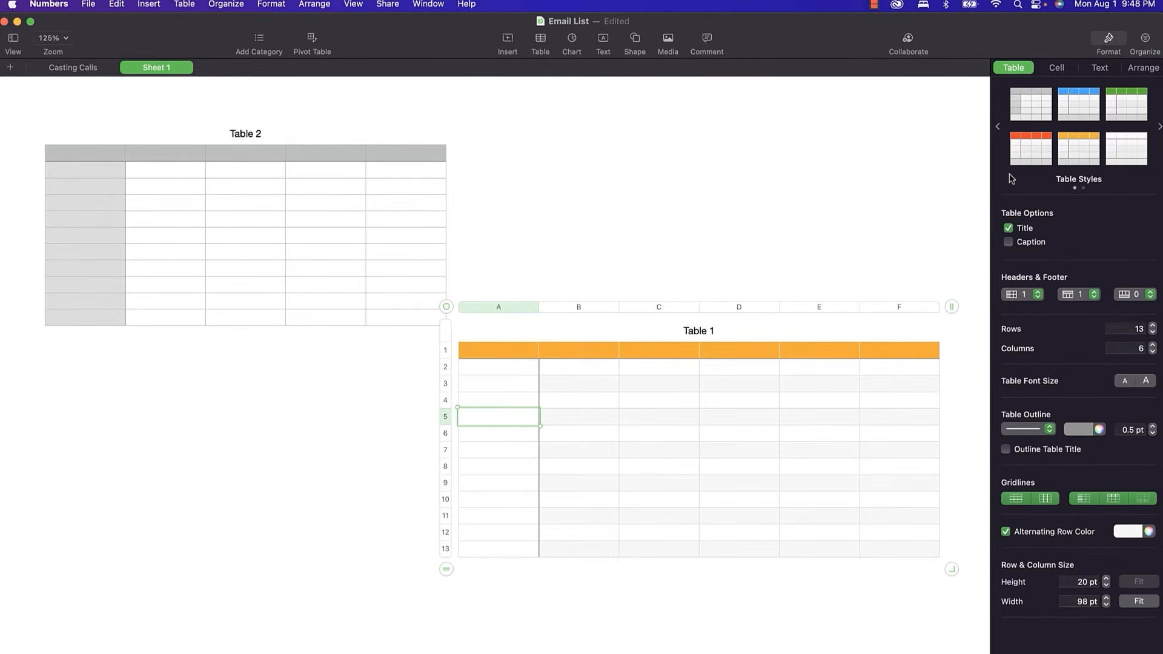
click(1126, 141)
click(1121, 108)
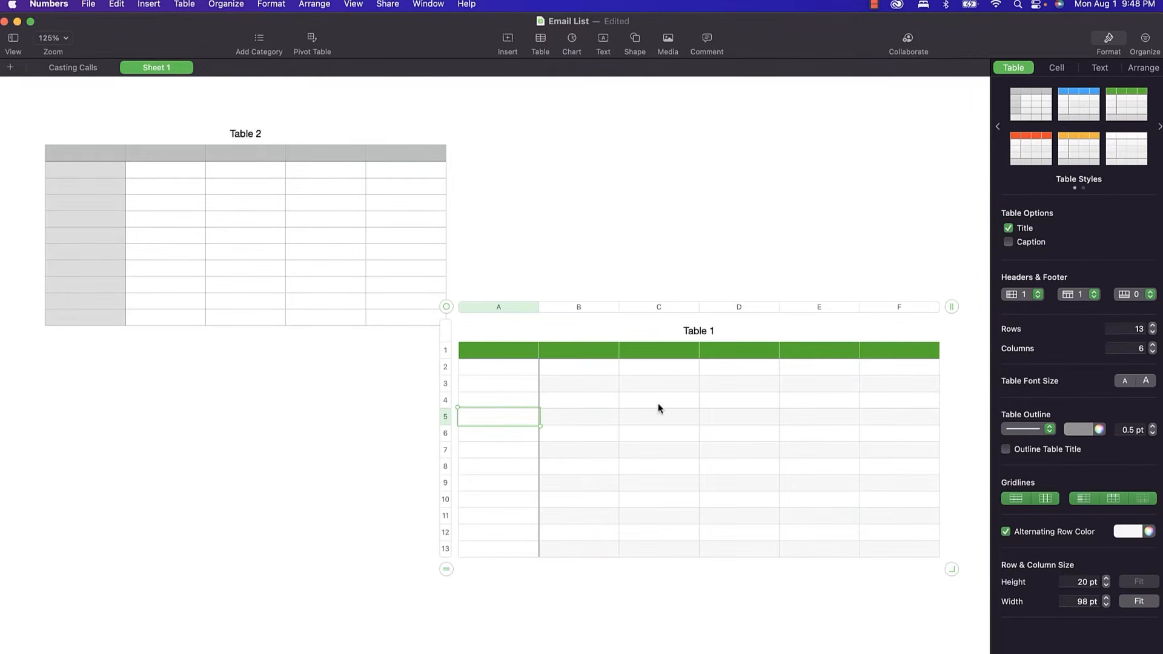
Select Table 1's header row and view its options without changing anything.
click(446, 351)
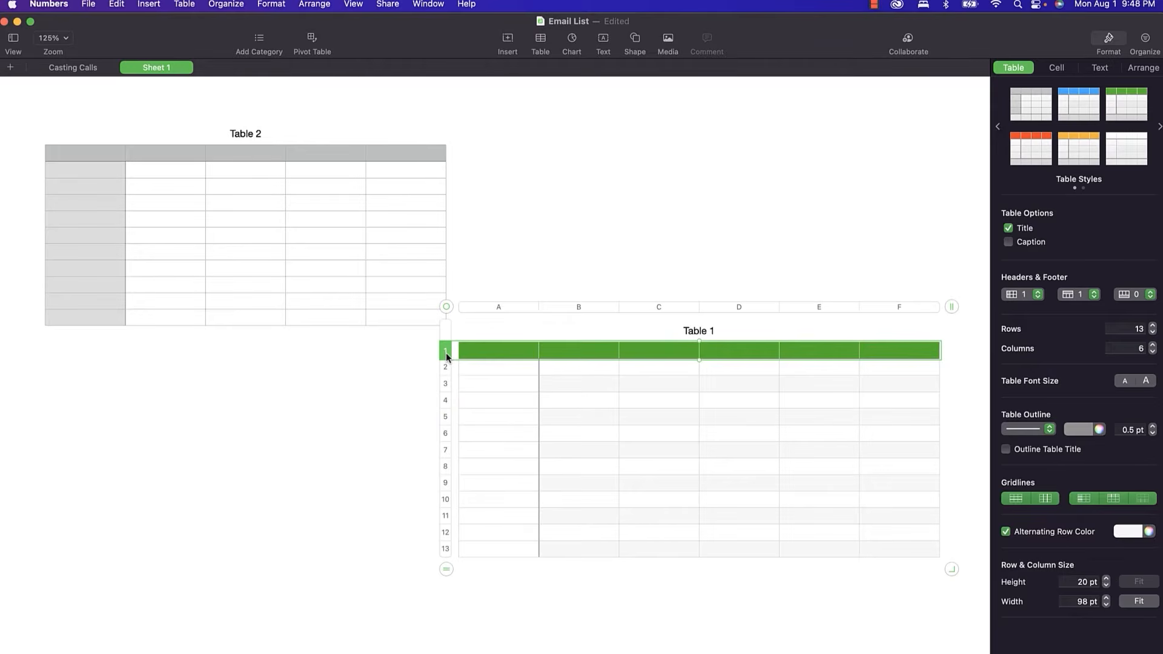
right_click(489, 356)
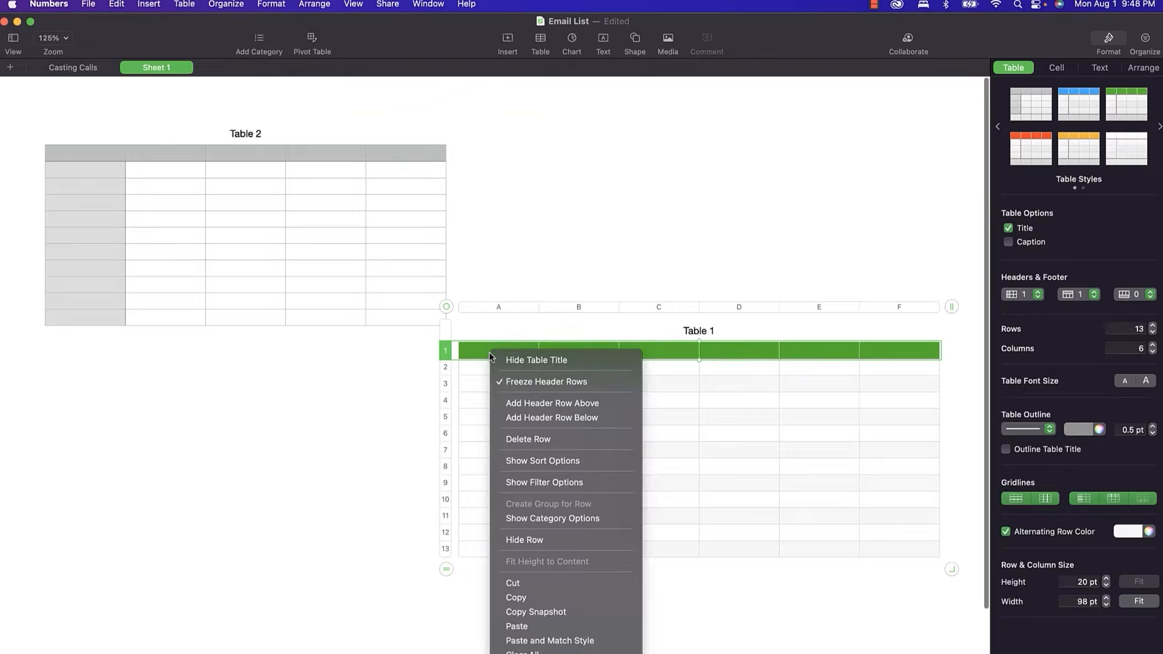
click(485, 356)
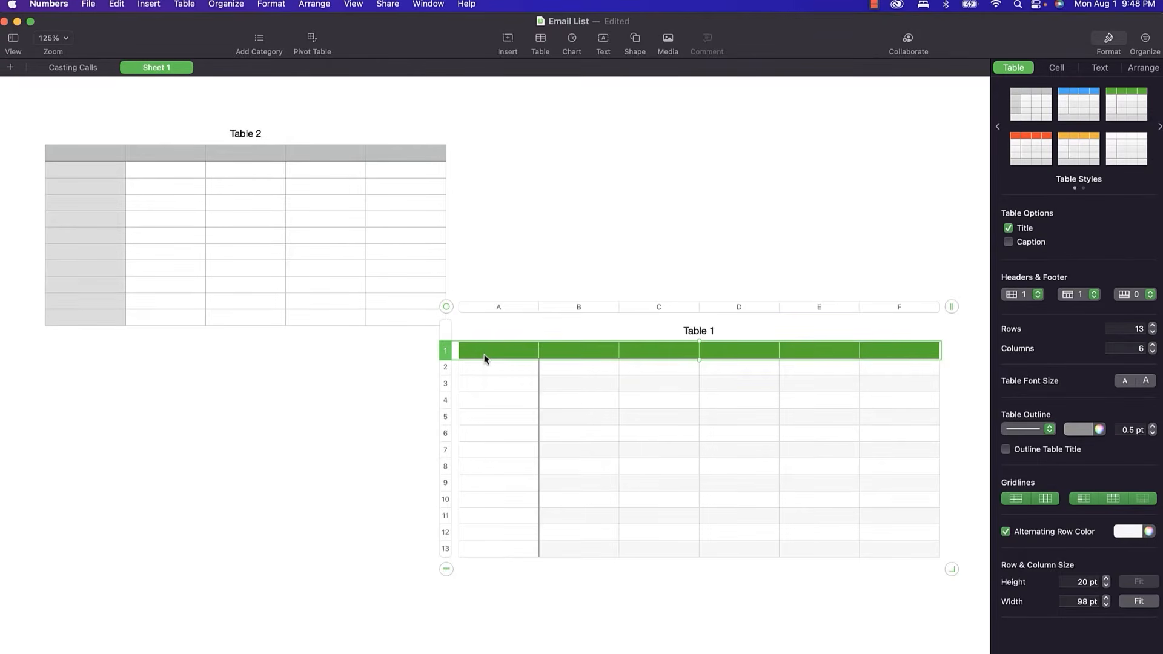
Fill Table 1's header row with the blue gradient.
click(1058, 69)
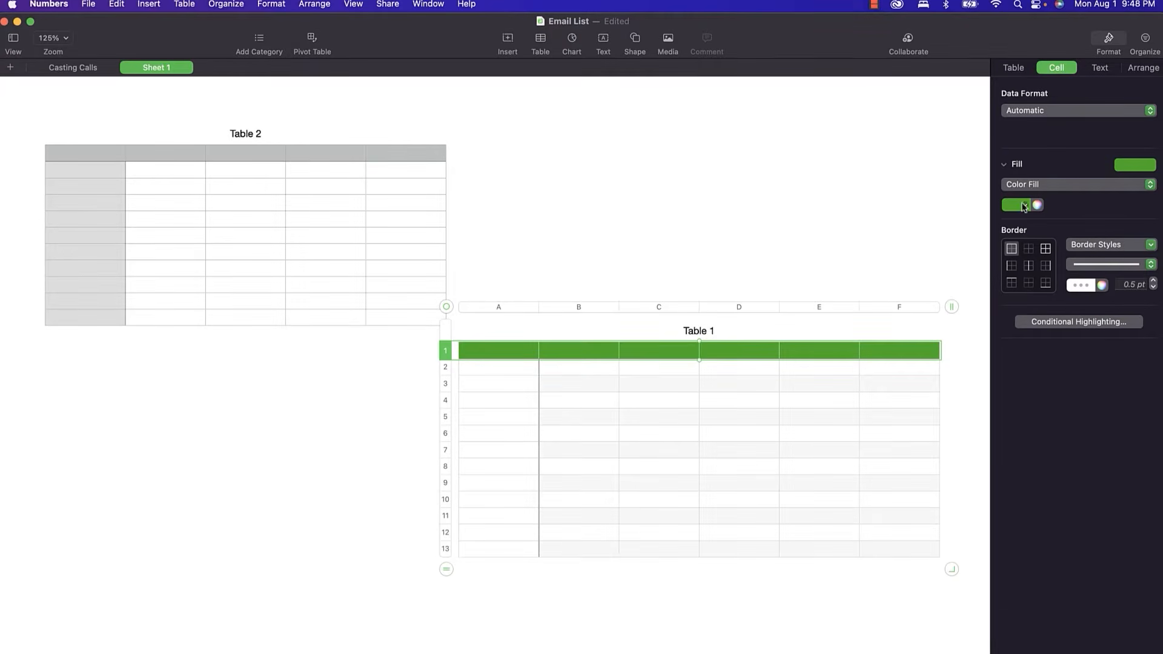
click(1150, 166)
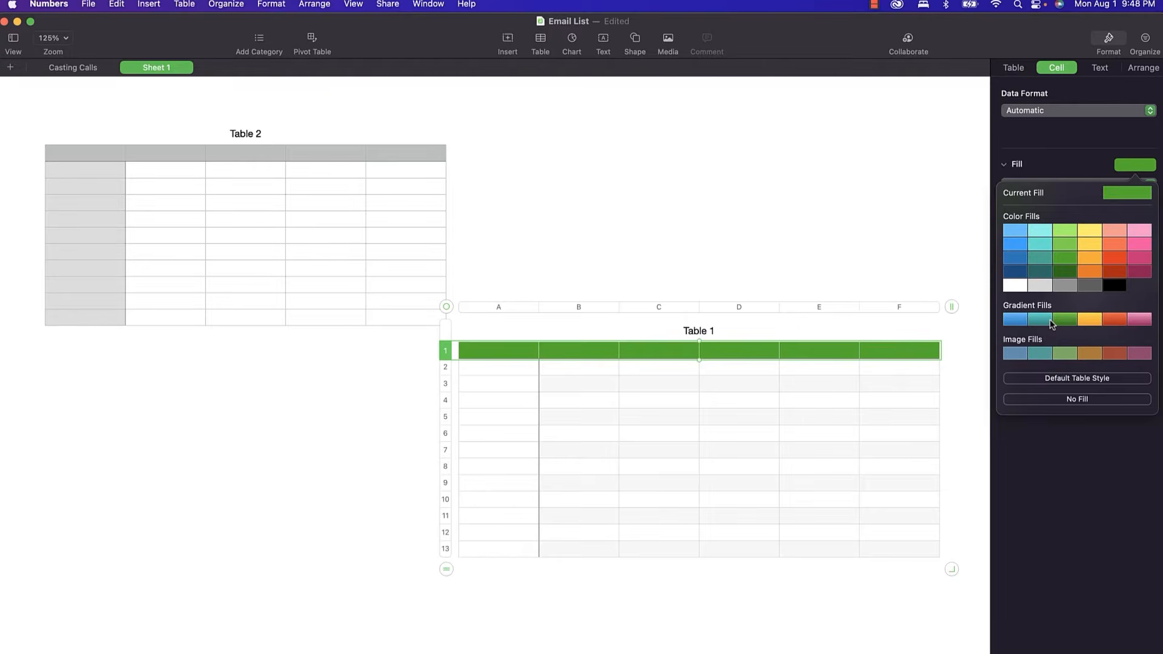
click(1023, 320)
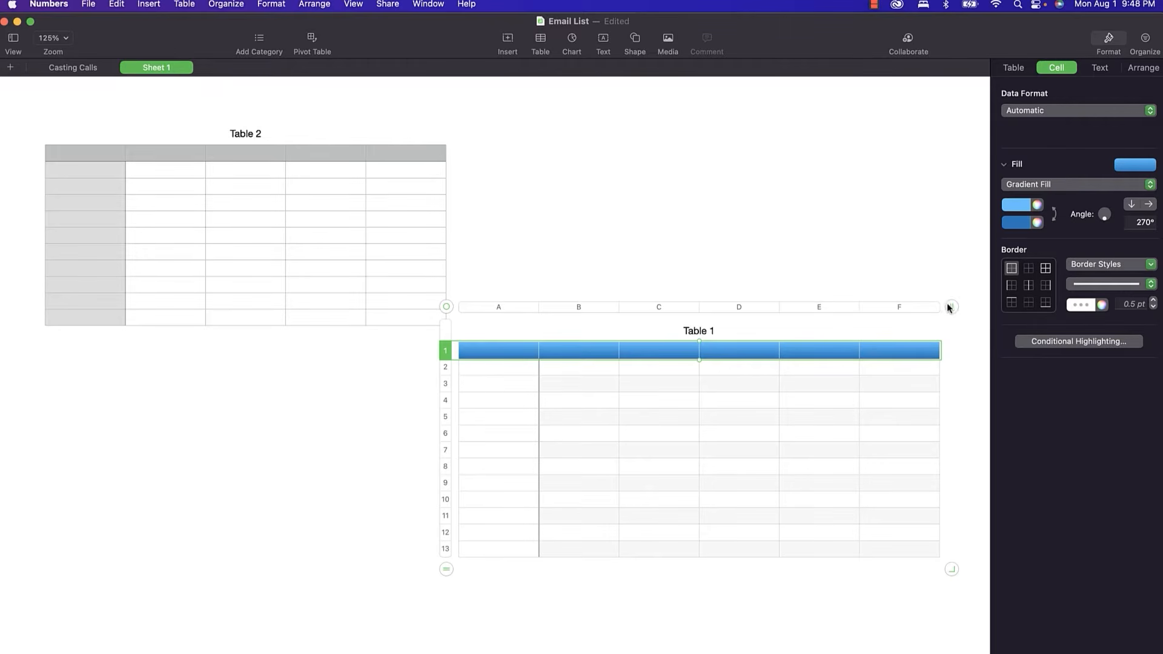
Add a new column after column E of Table 1 and browse the table styles again.
click(854, 307)
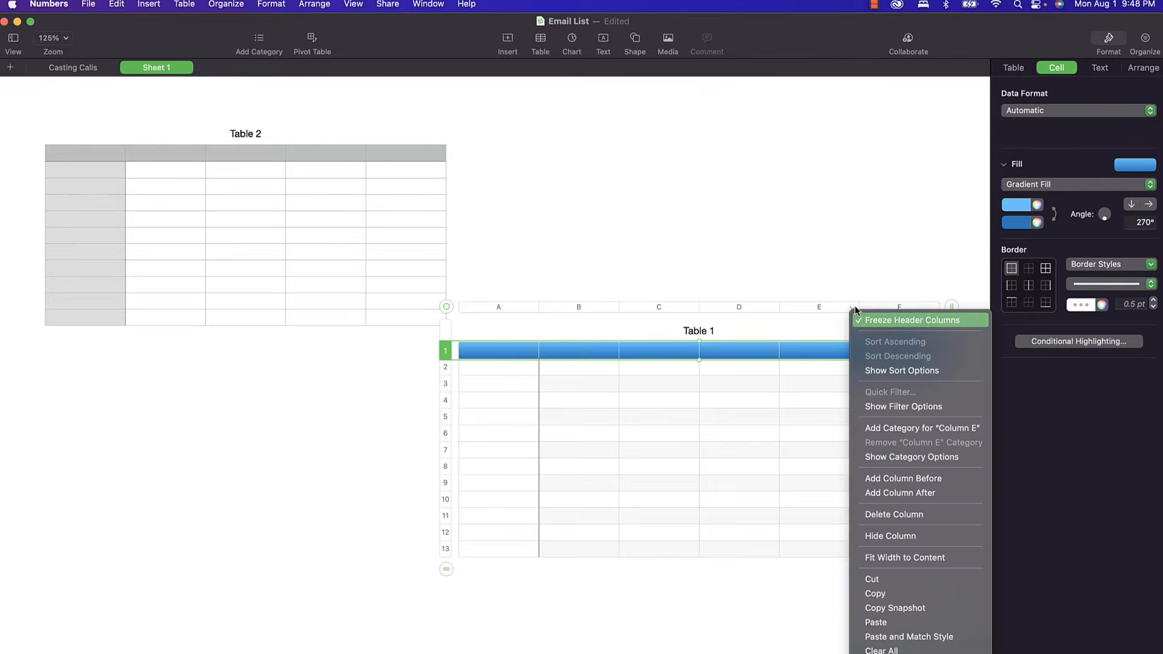
click(879, 492)
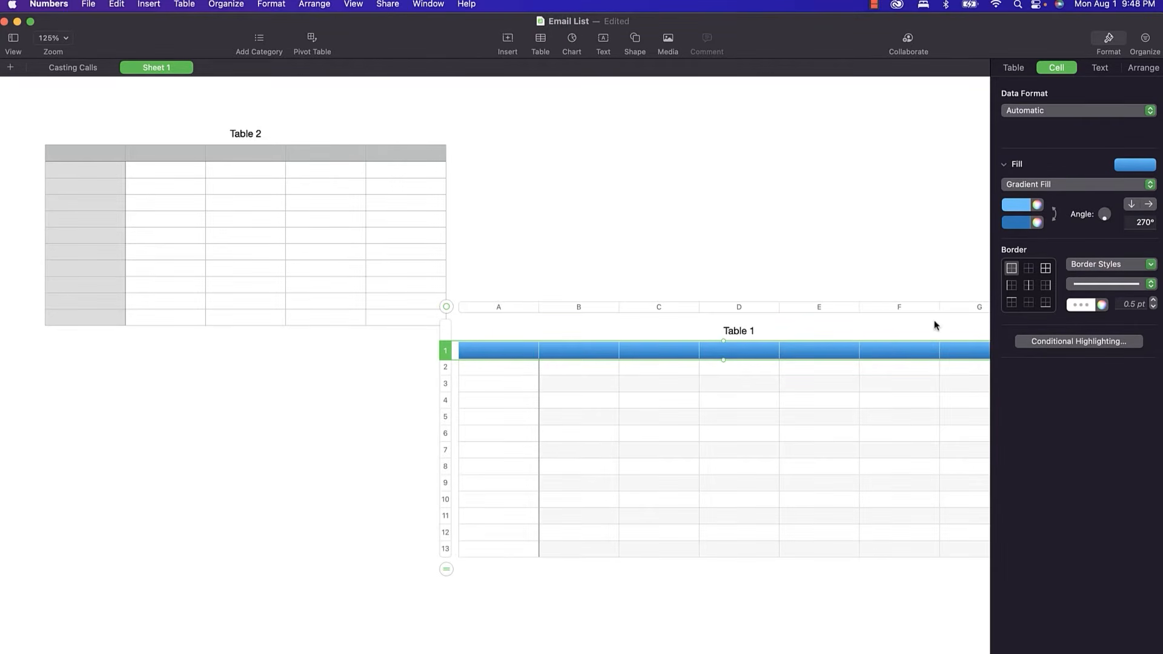
click(1015, 73)
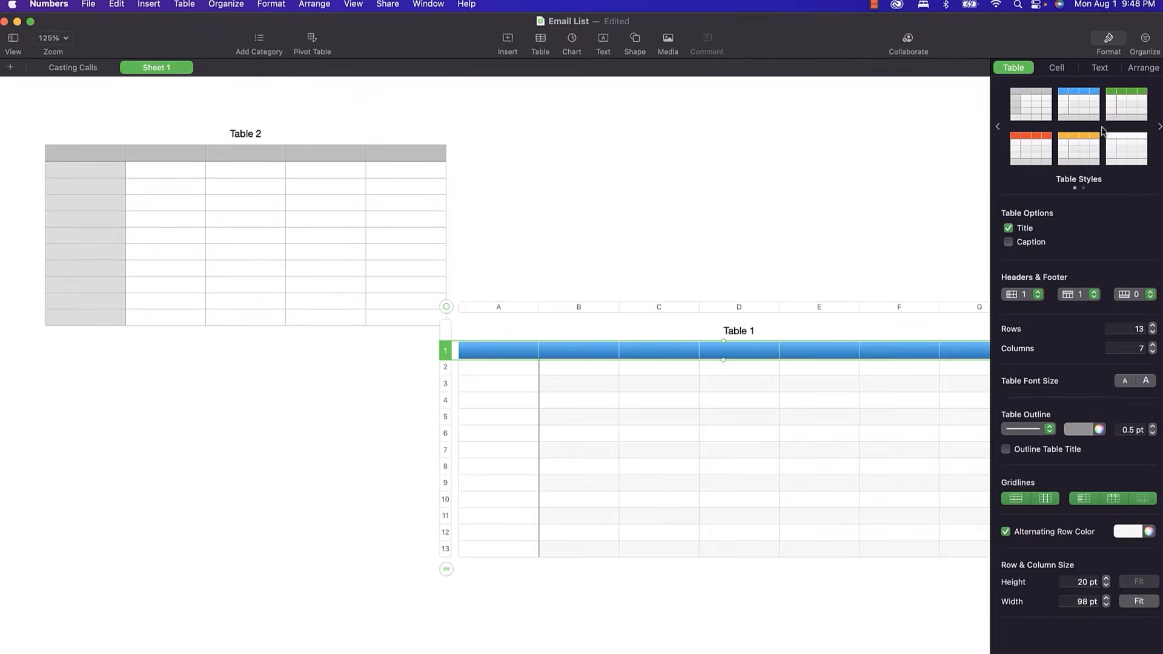
click(1159, 128)
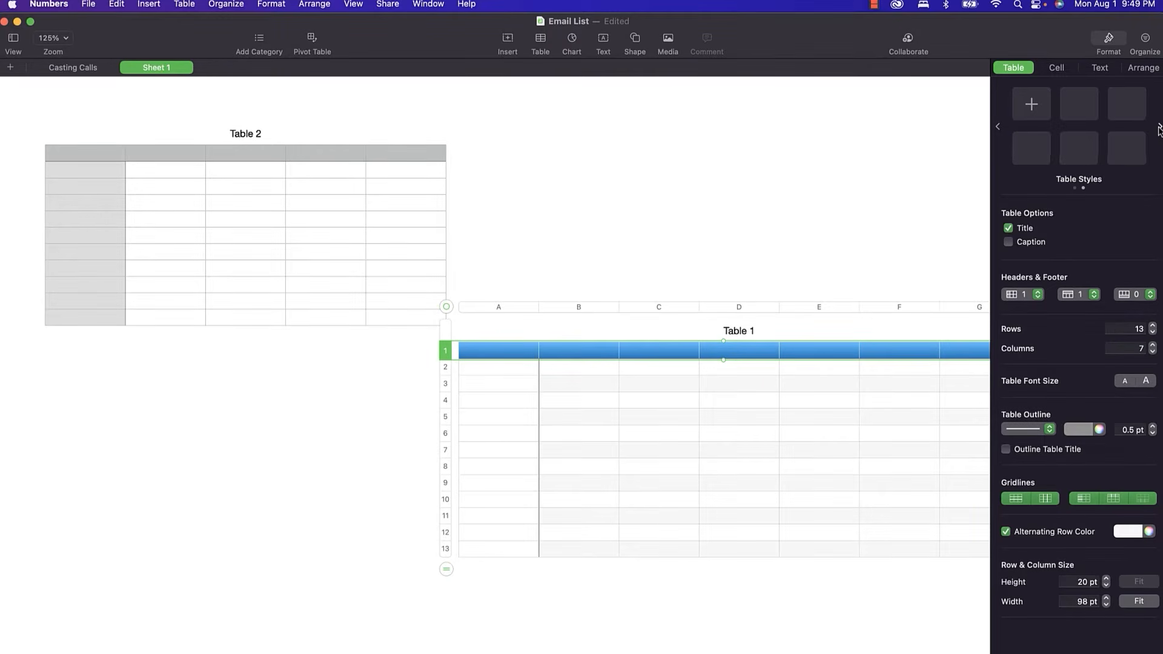
click(1032, 105)
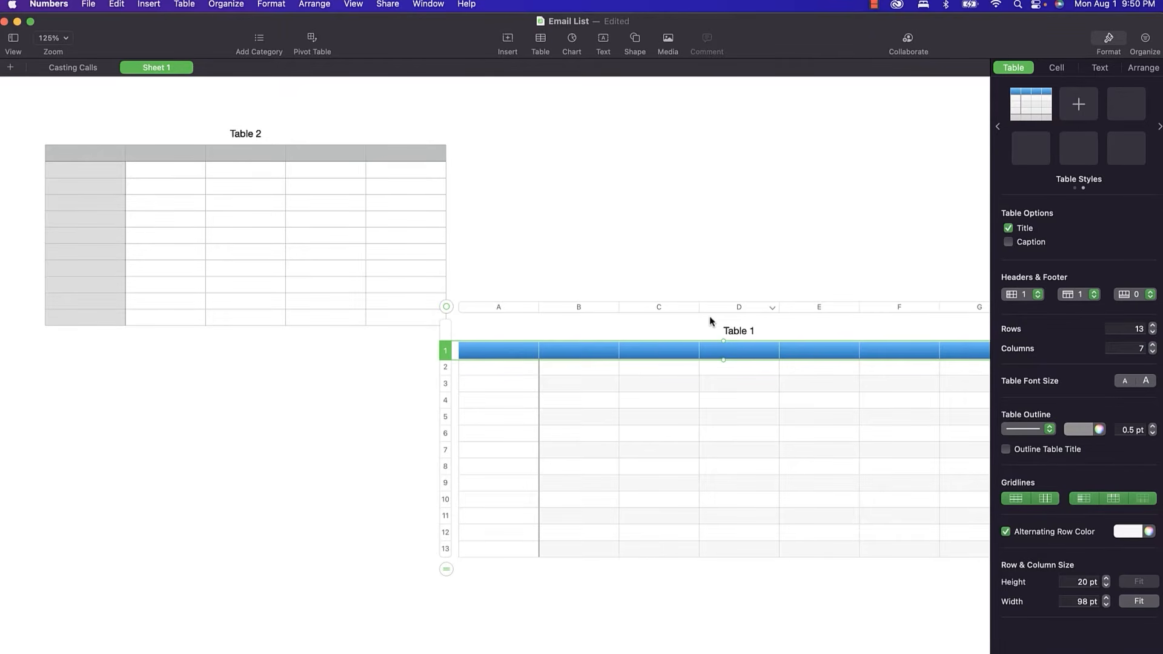
click(446, 307)
right_click(445, 309)
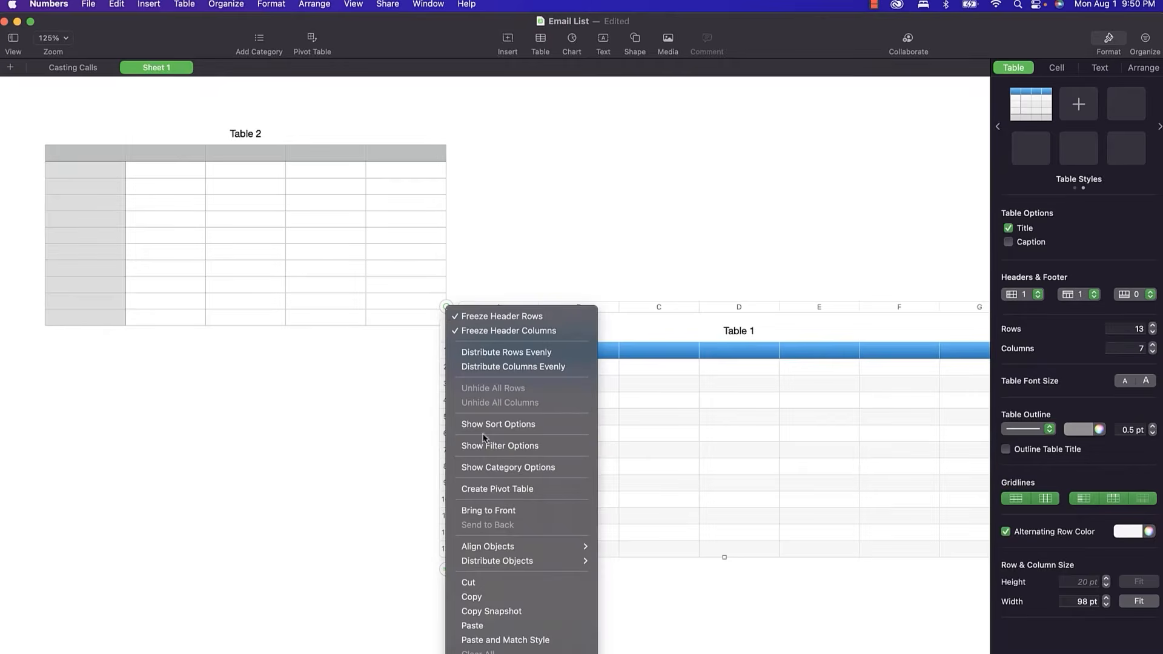
click(471, 653)
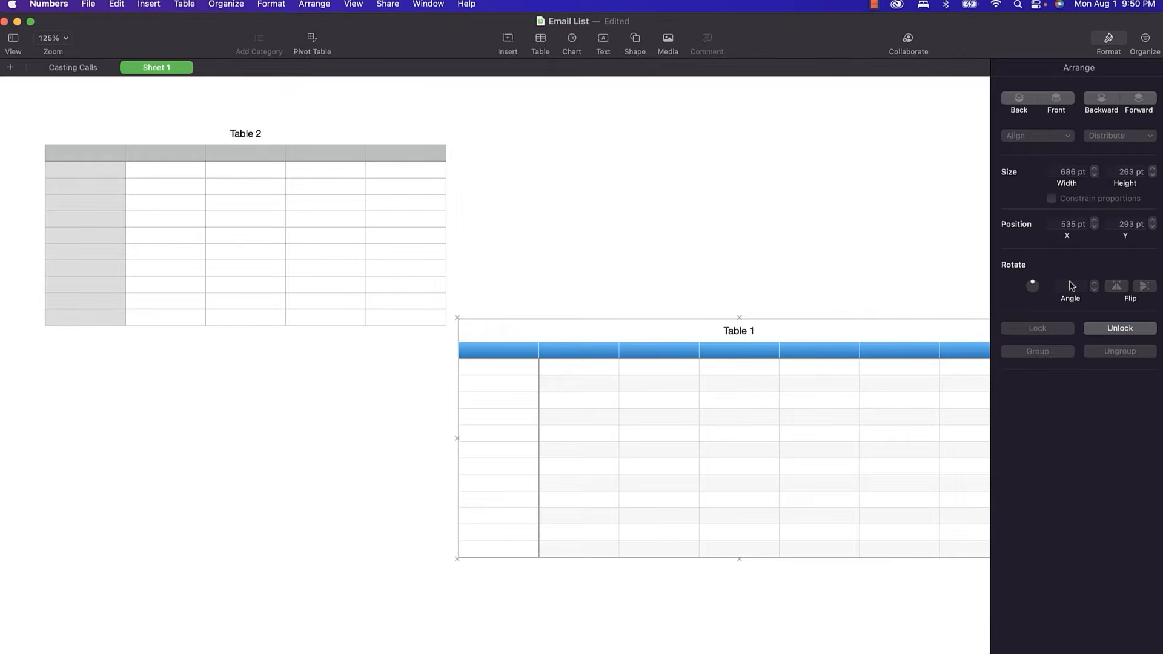
click(1119, 329)
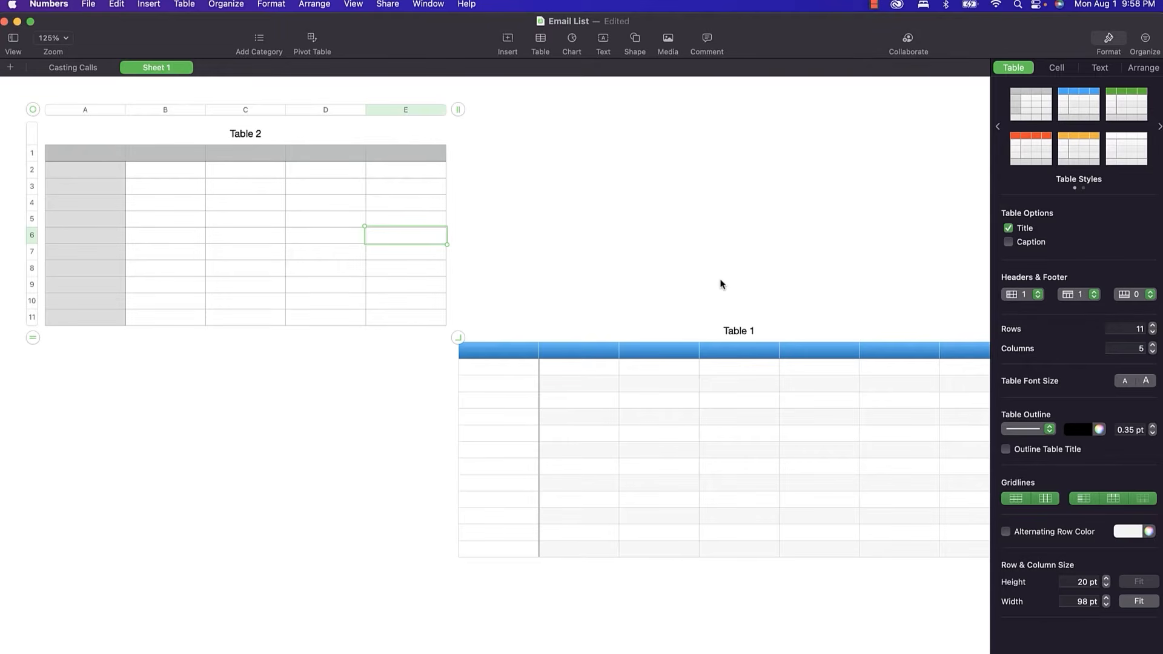
Enter 'Typing' in D2 and, using the autocomplete suggestion, in D3 of Table 2.
click(742, 209)
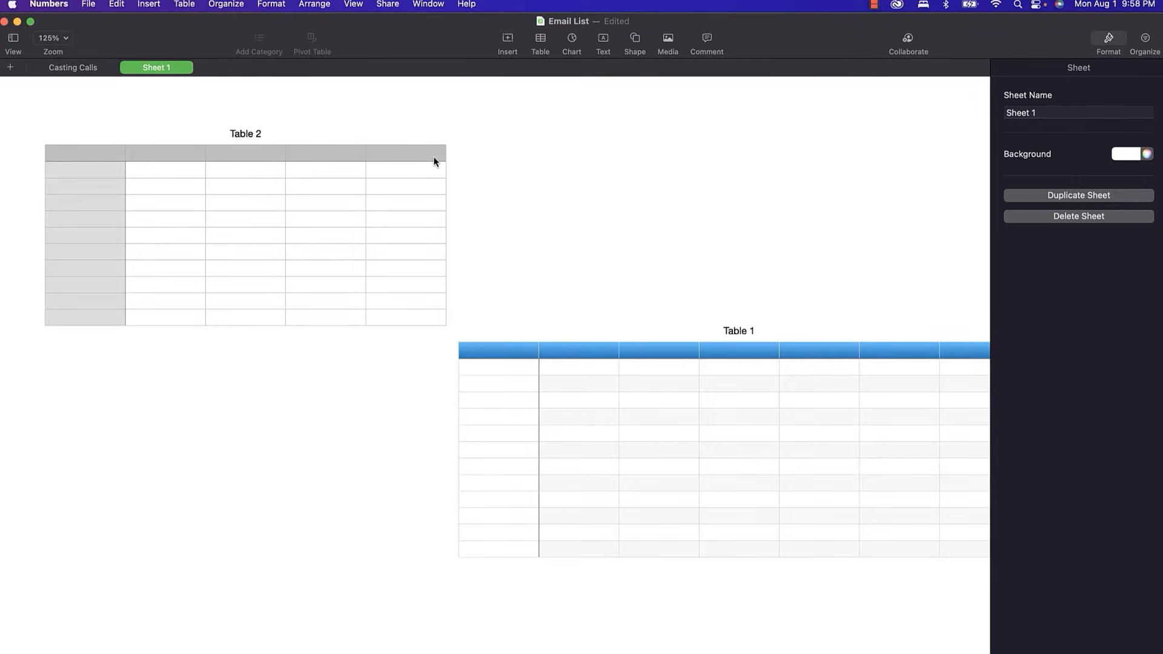
click(303, 175)
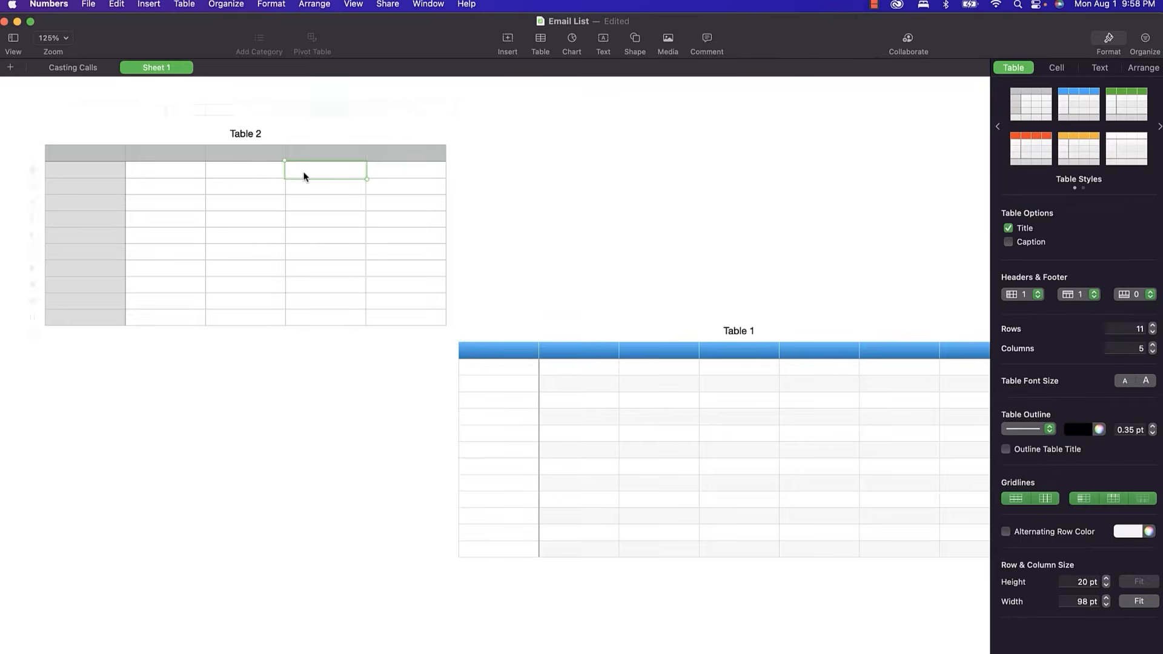
text(Typing)
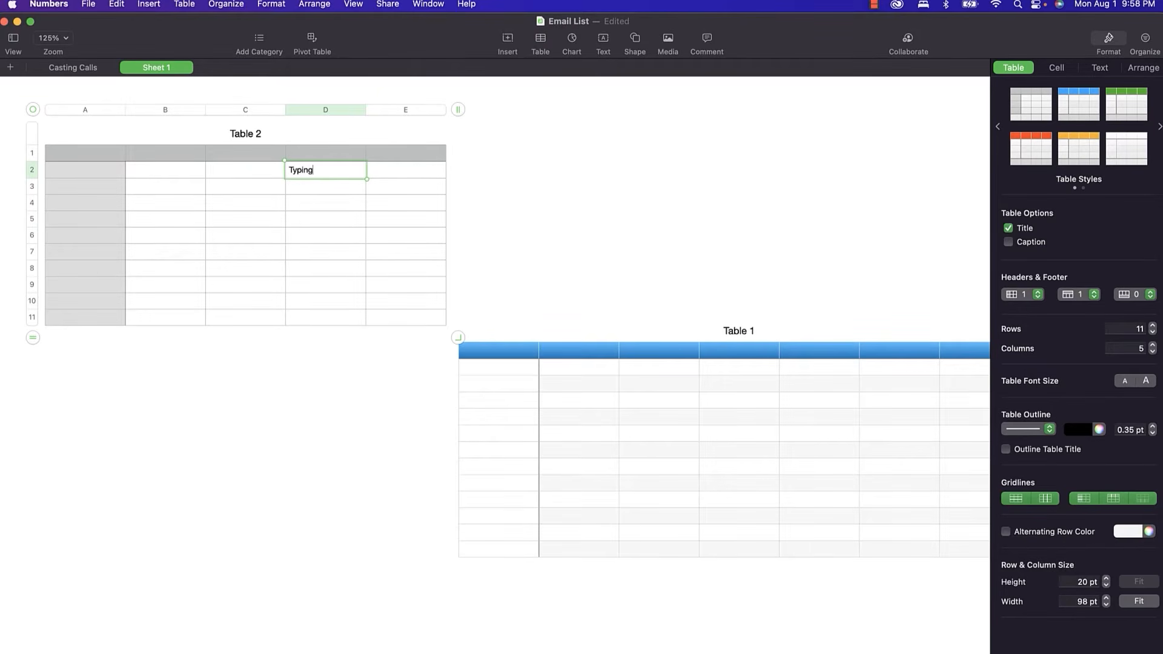
key(Return)
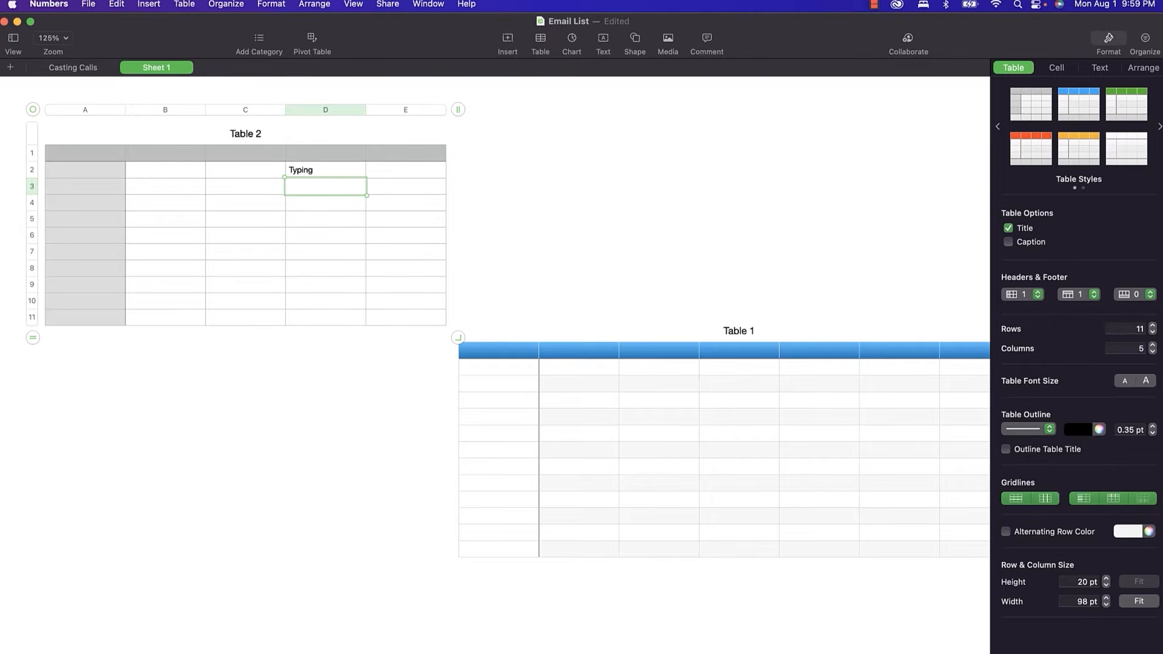
text(Typ)
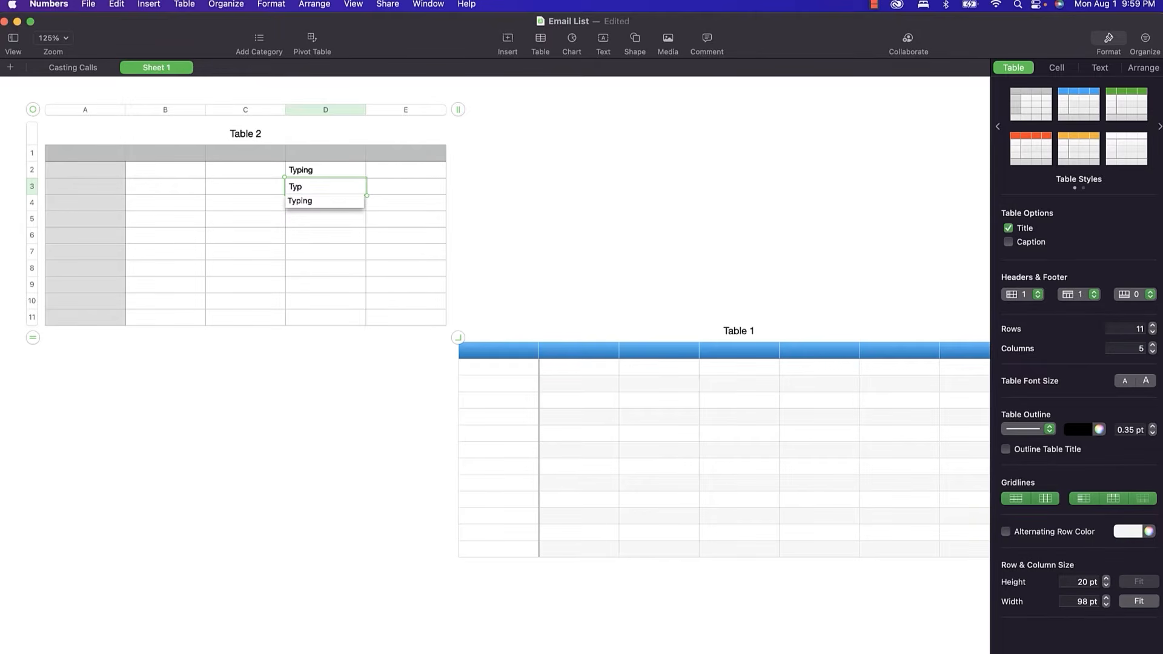
key(Down)
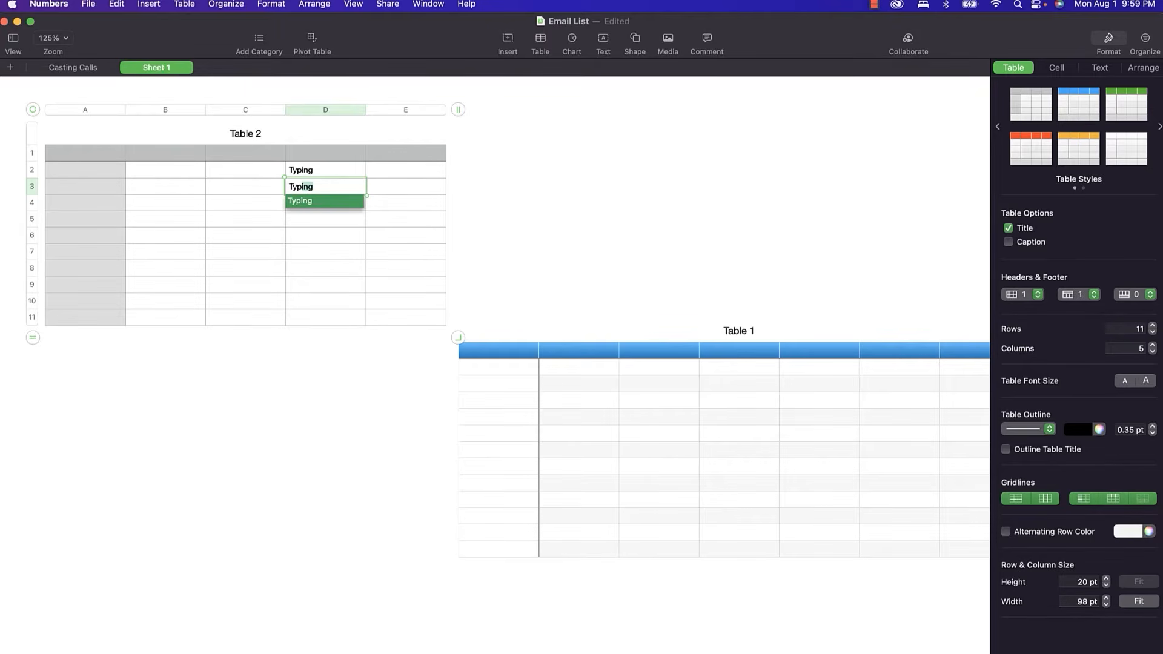
key(Return)
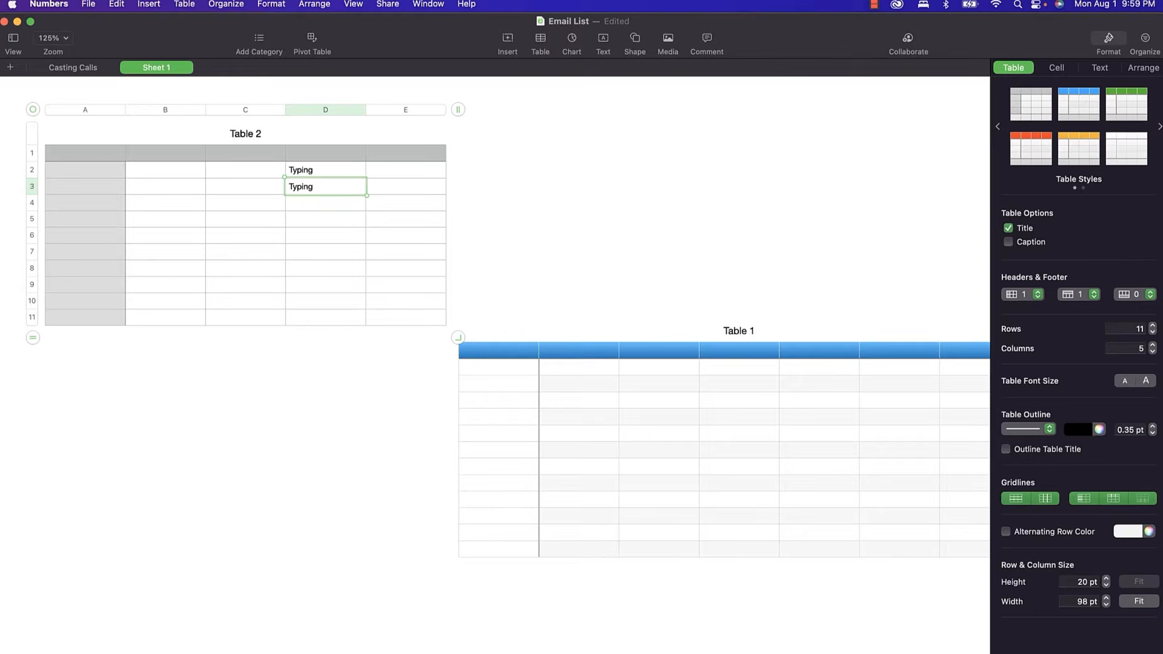
click(293, 402)
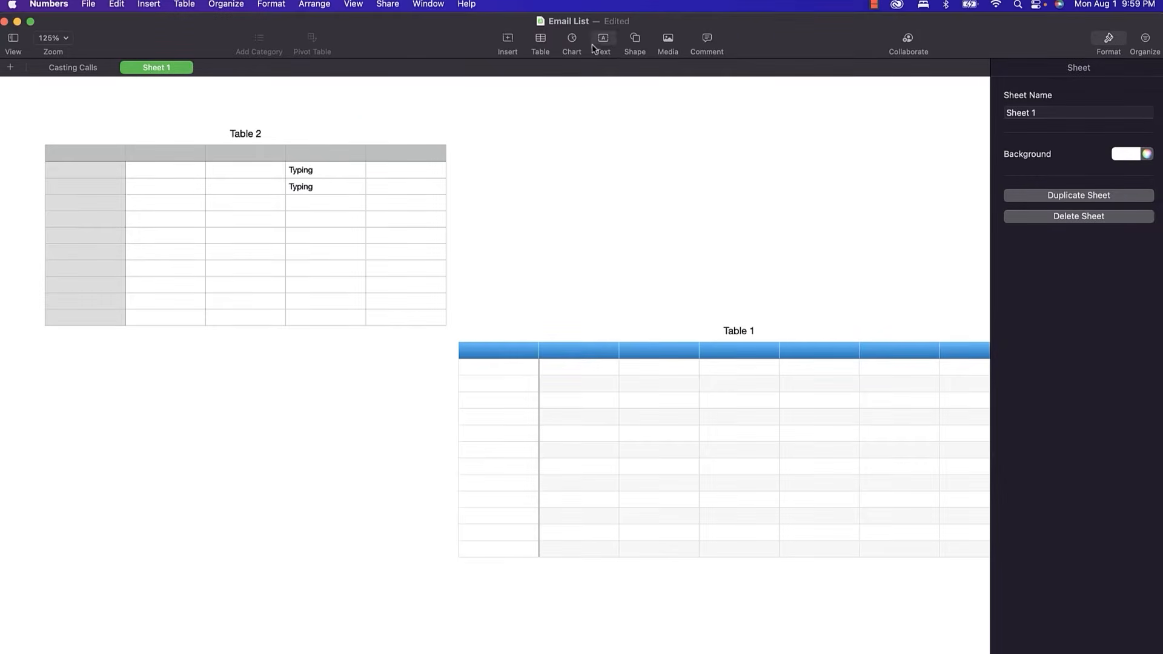
click(634, 41)
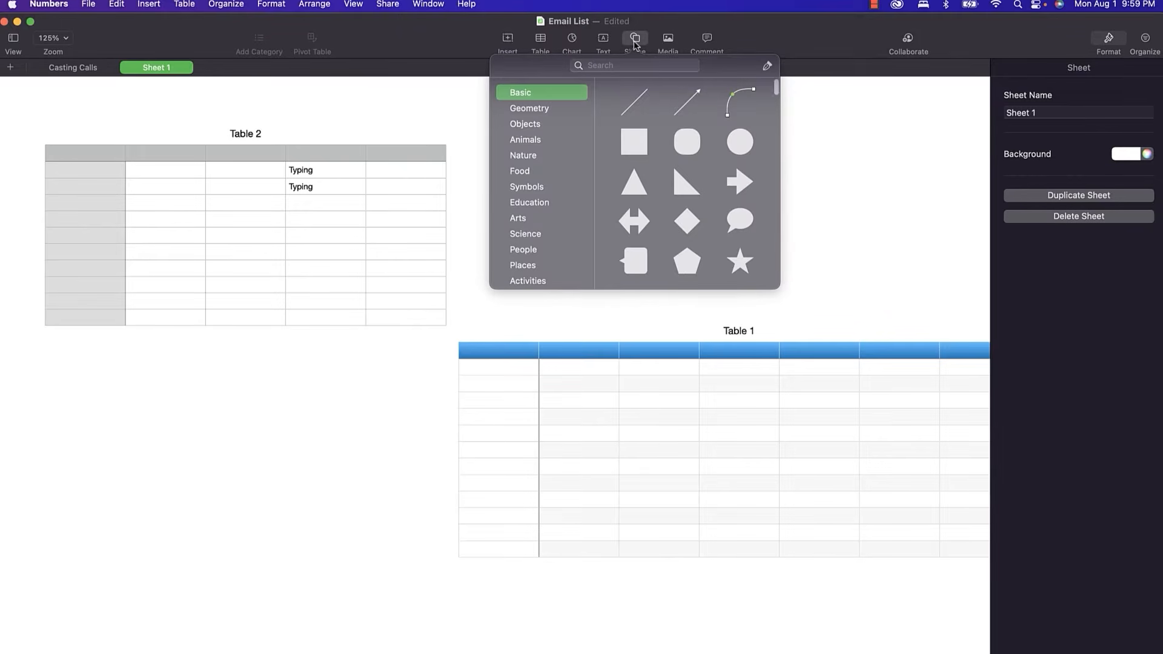
click(737, 146)
drag(496, 413, 386, 448)
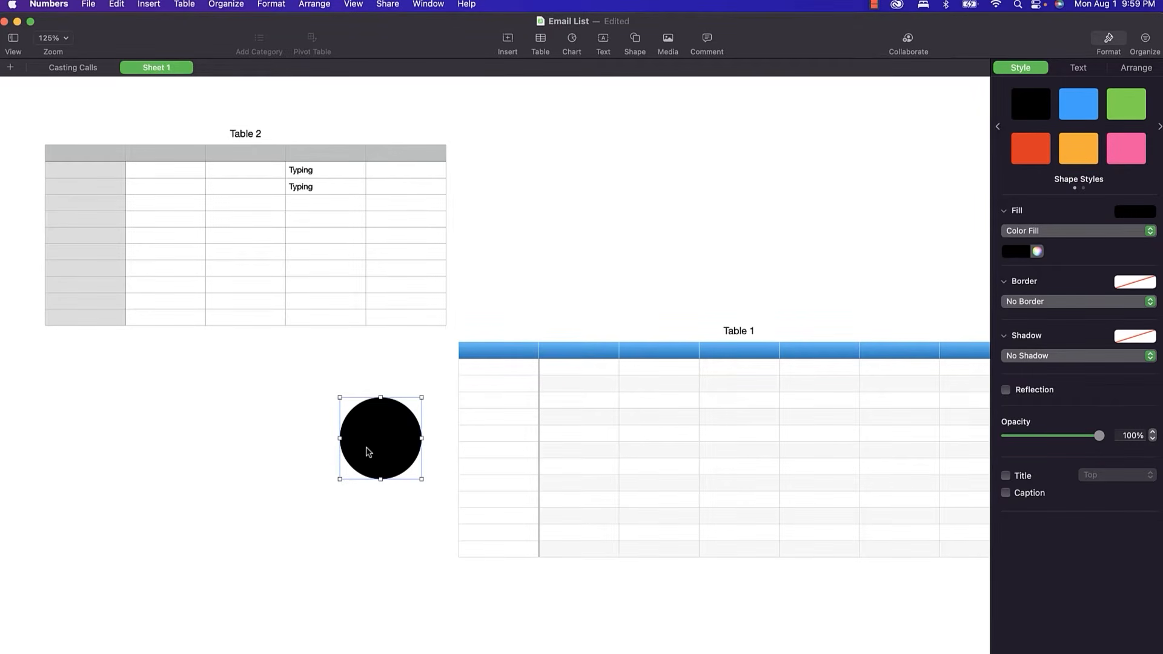
right_click(374, 443)
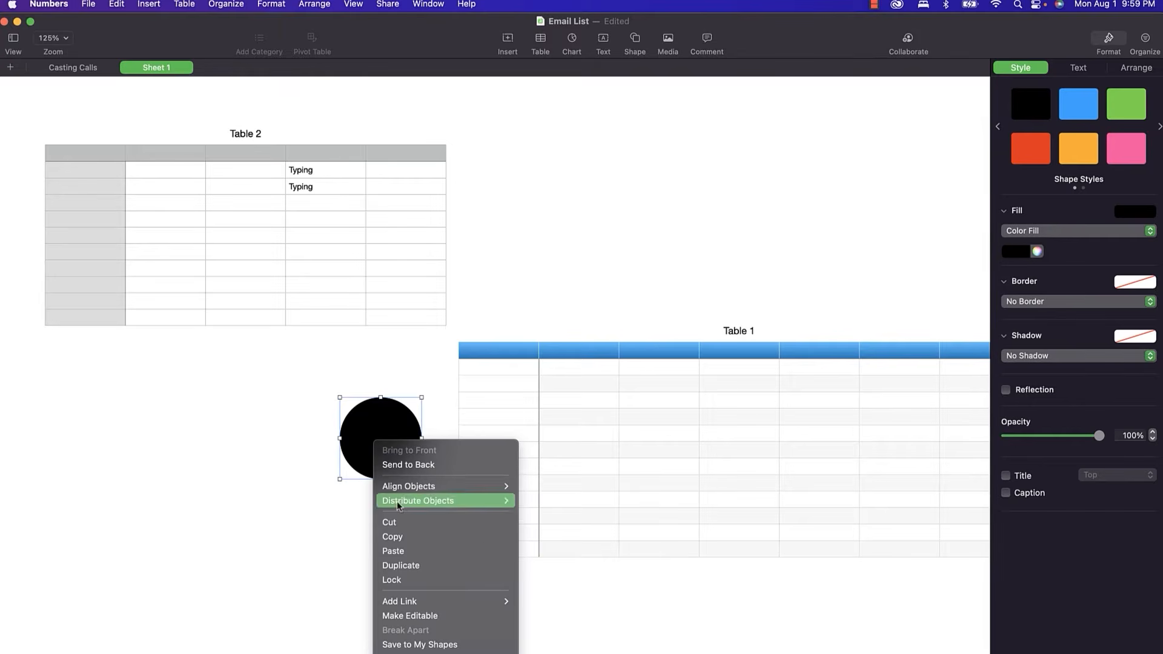
click(403, 517)
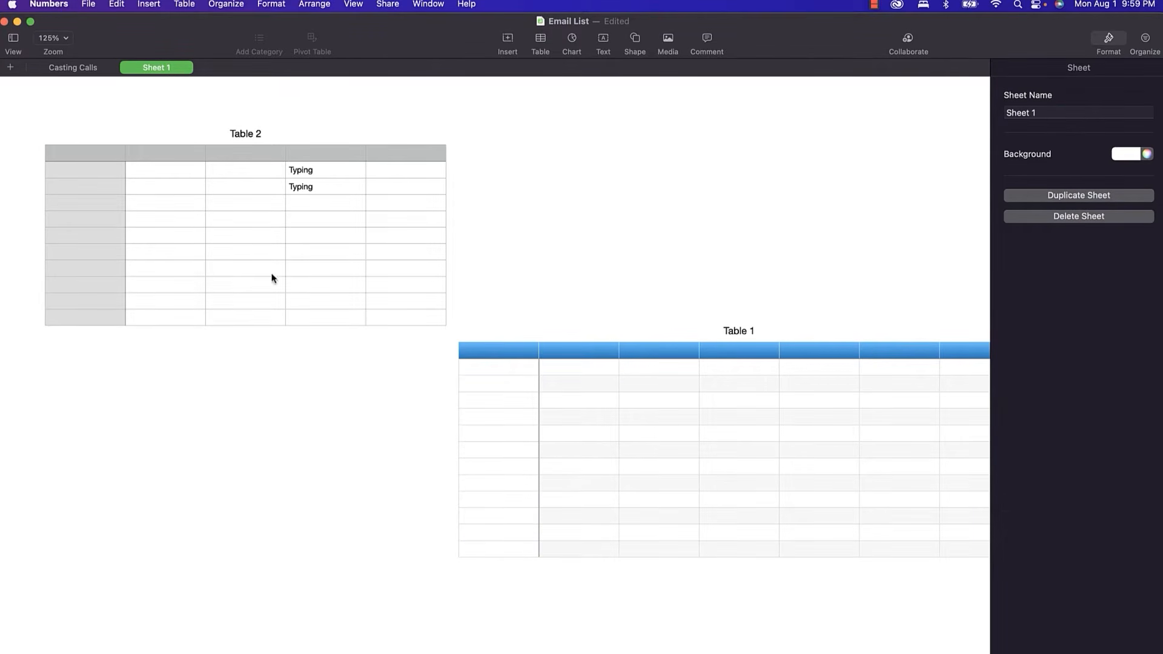
Paste the black circle into cell E3 of Table 2.
double_click(373, 187)
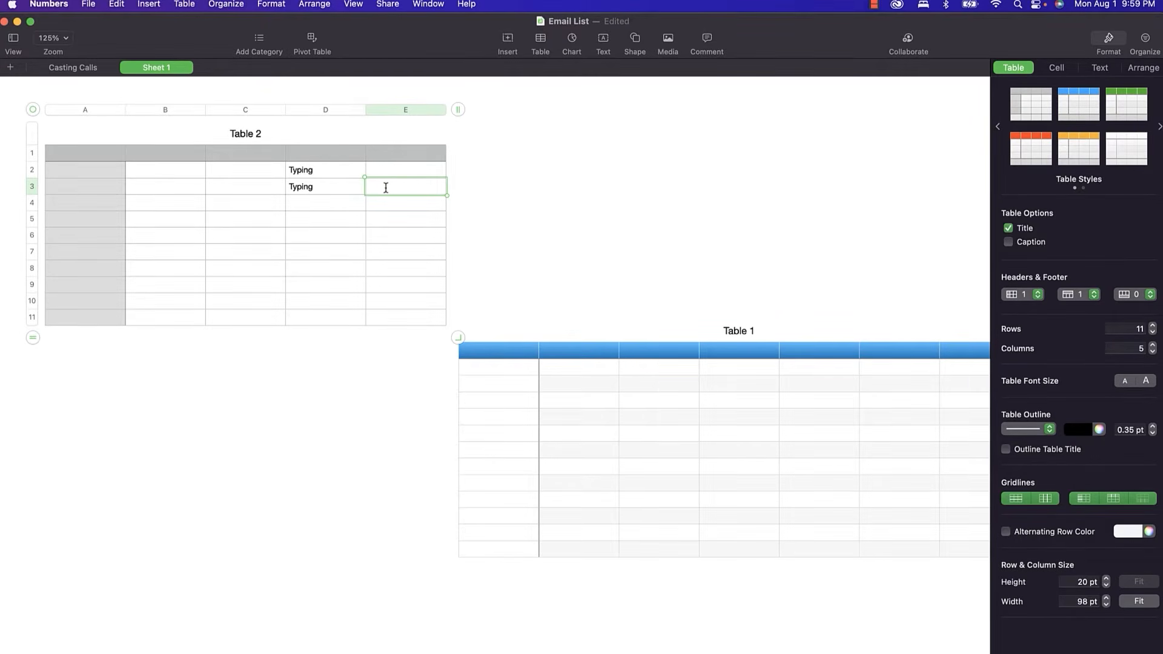
right_click(386, 187)
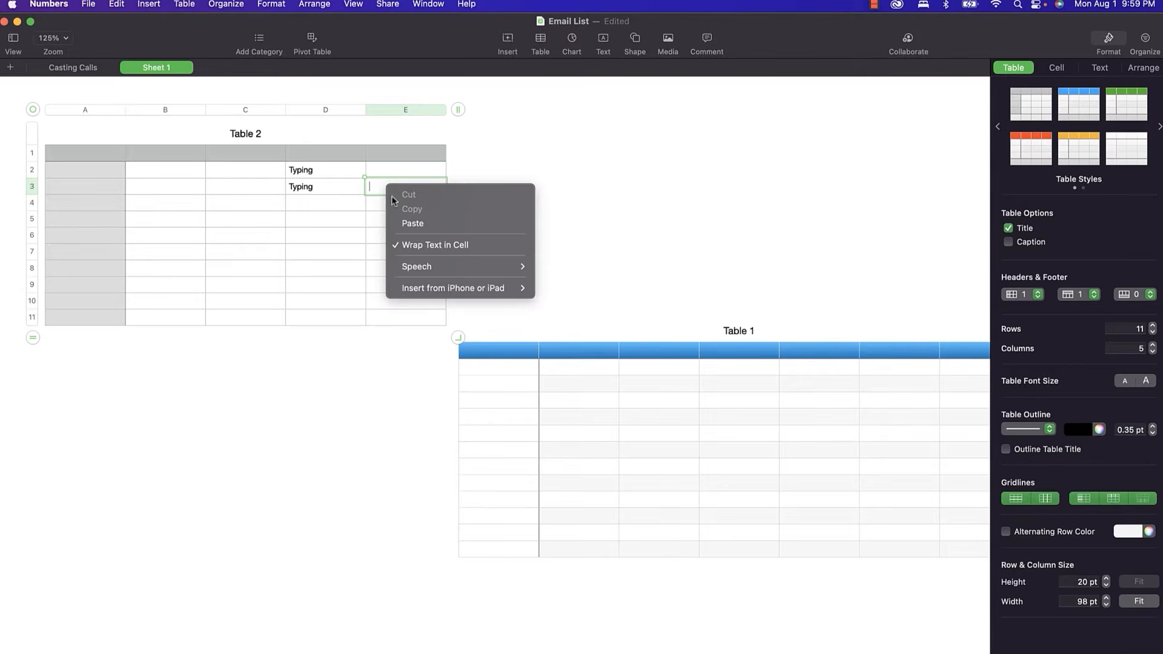
click(408, 223)
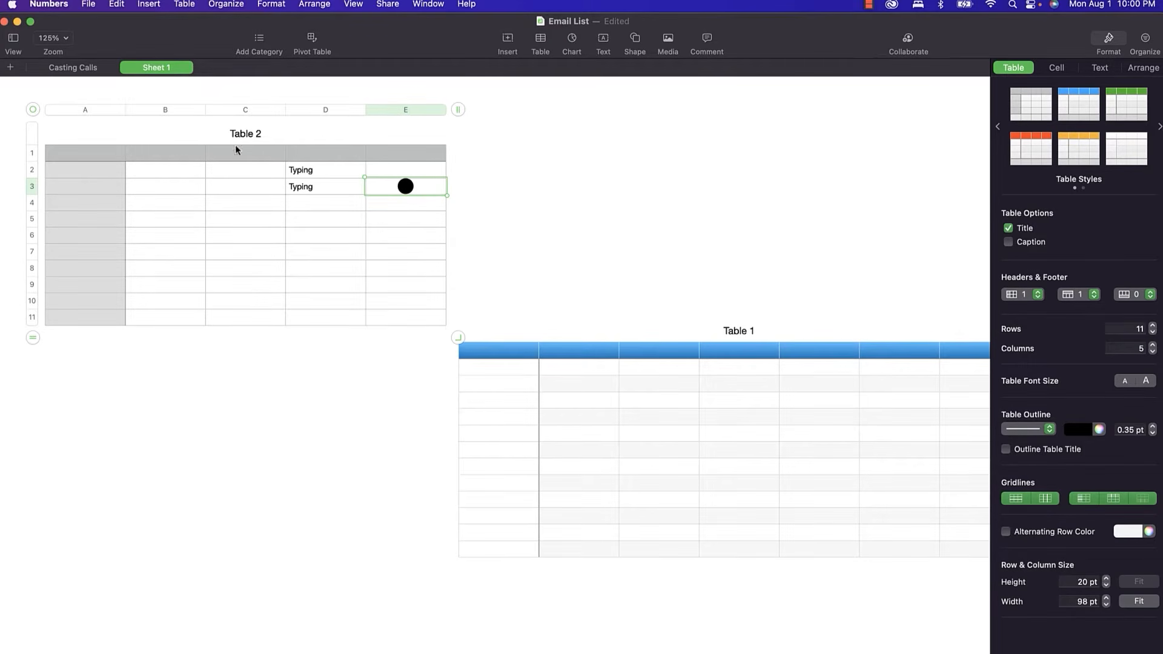
Cut 'Typing' from cell D3 and paste it into cell D5.
click(301, 186)
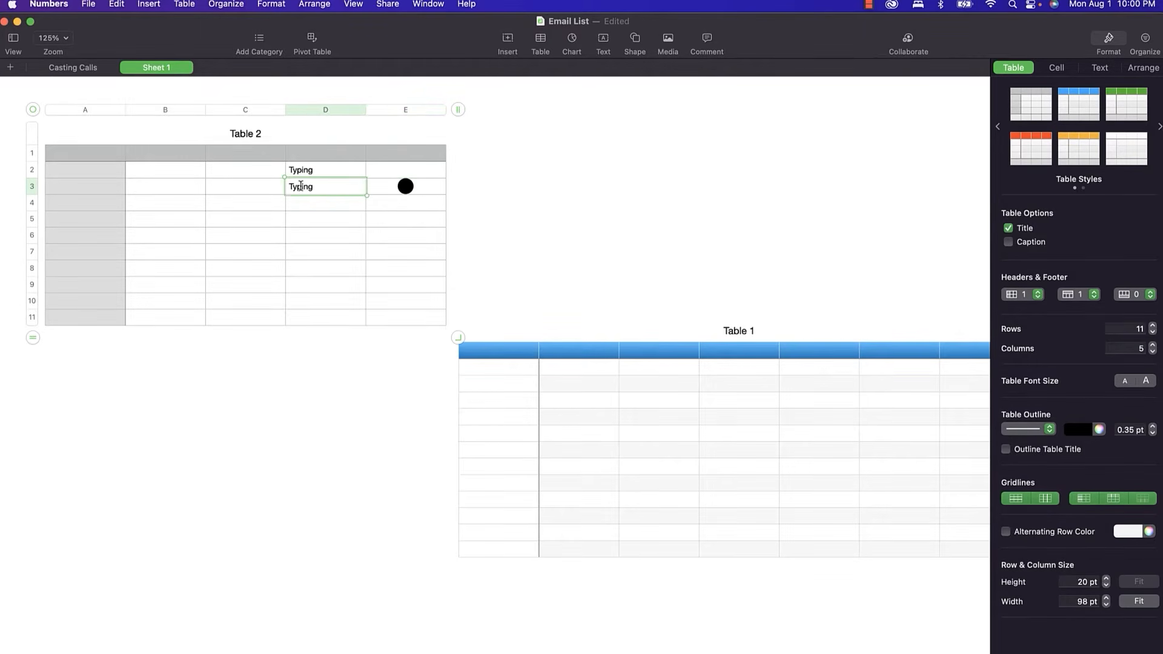
double_click(301, 186)
key(super+x)
click(300, 213)
key(super+v)
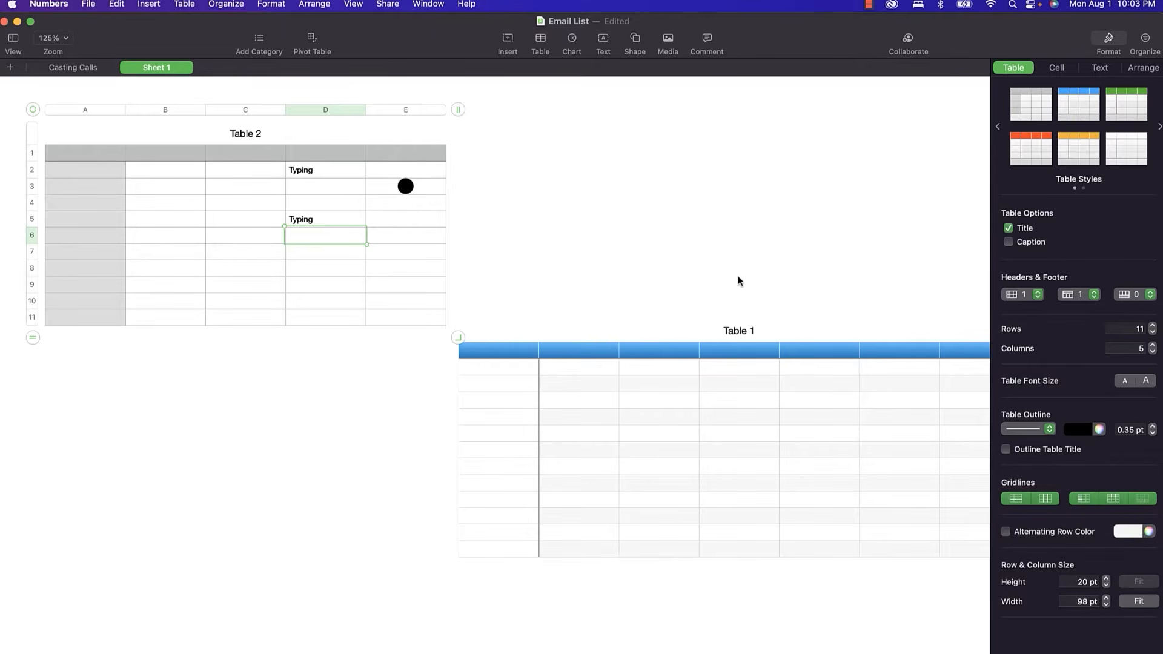
Select cells E7 and E8 of Table 2.
click(394, 259)
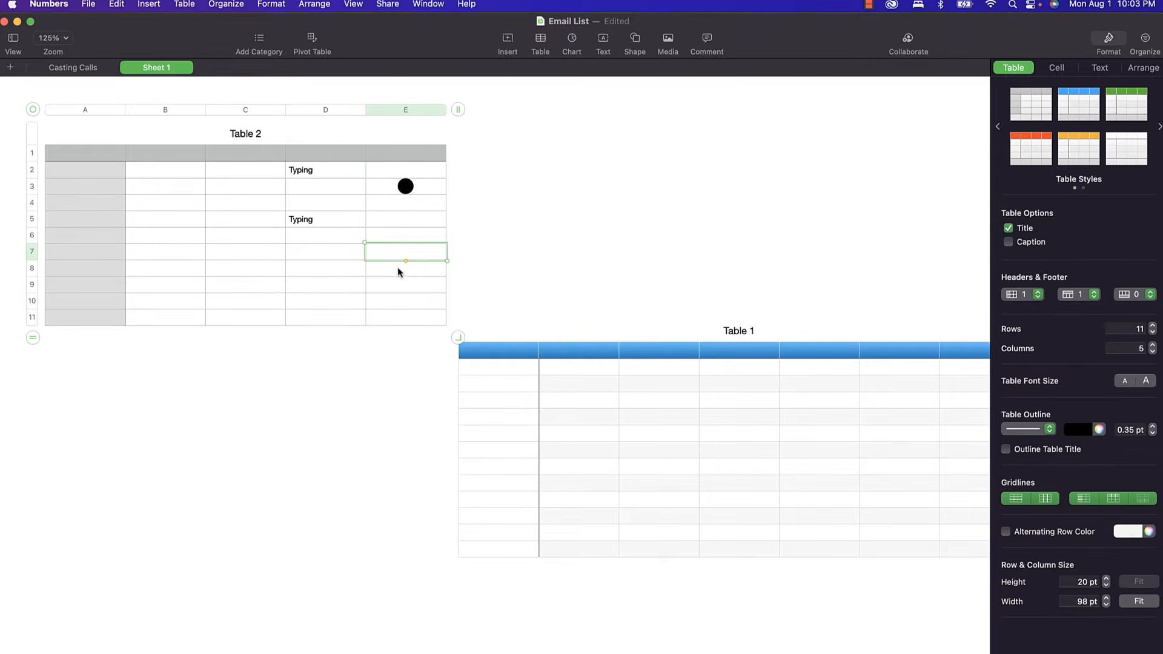
click(398, 267)
drag(393, 253, 394, 252)
Format cells E7:E8 as Currency in US Dollars.
click(1057, 69)
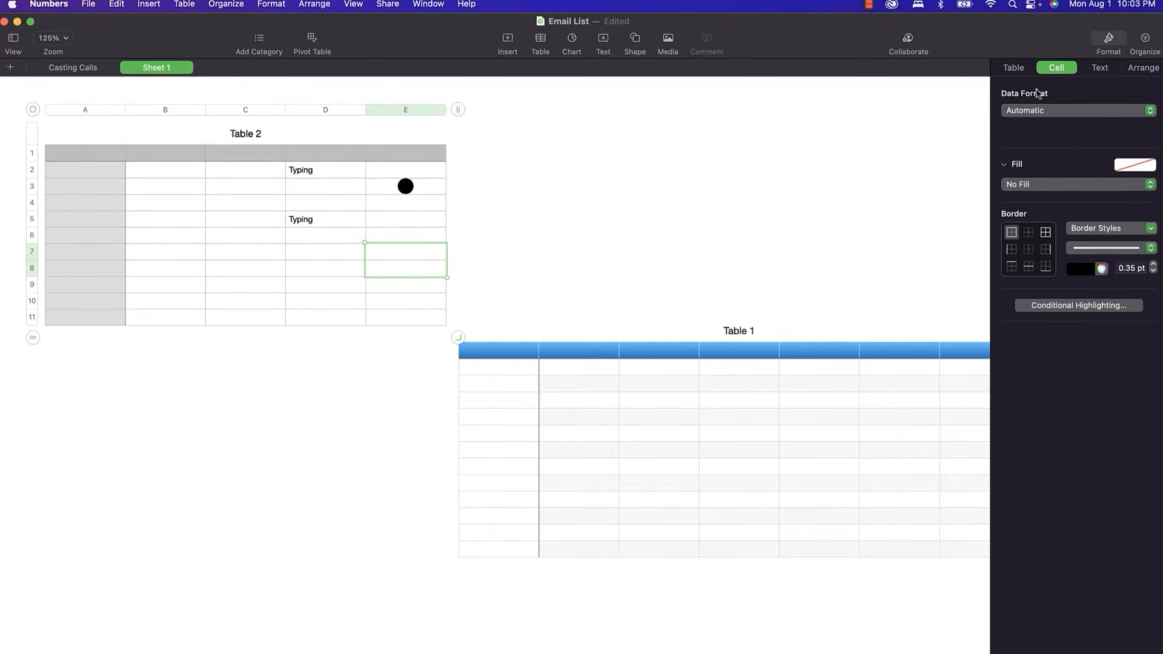
click(1038, 112)
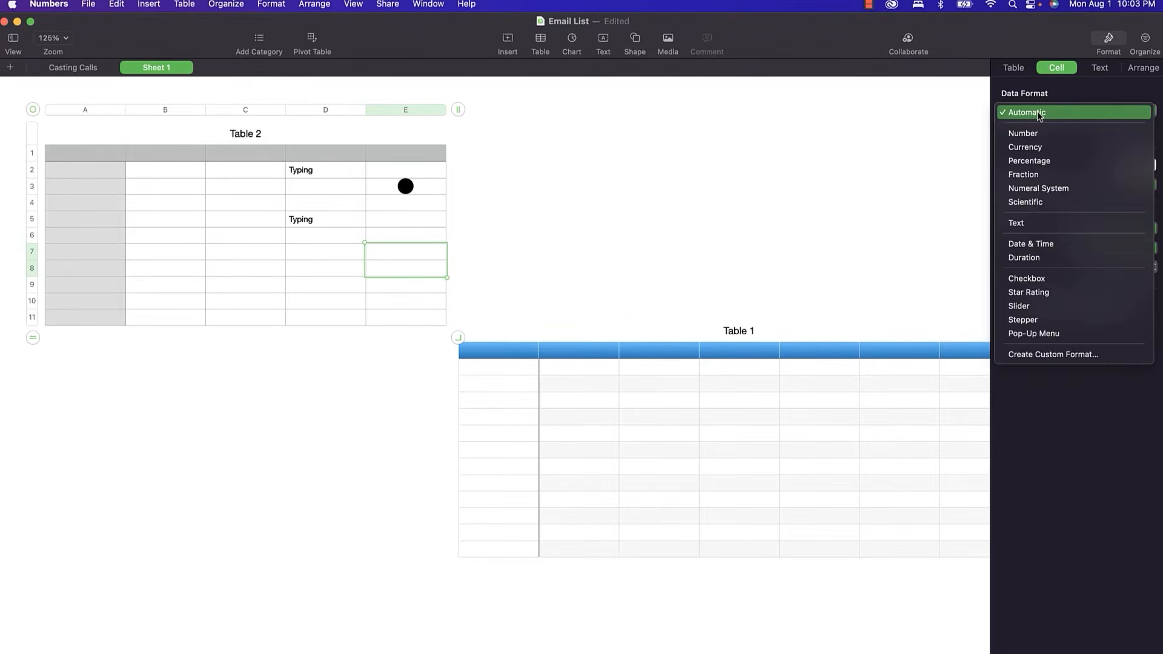
click(1037, 147)
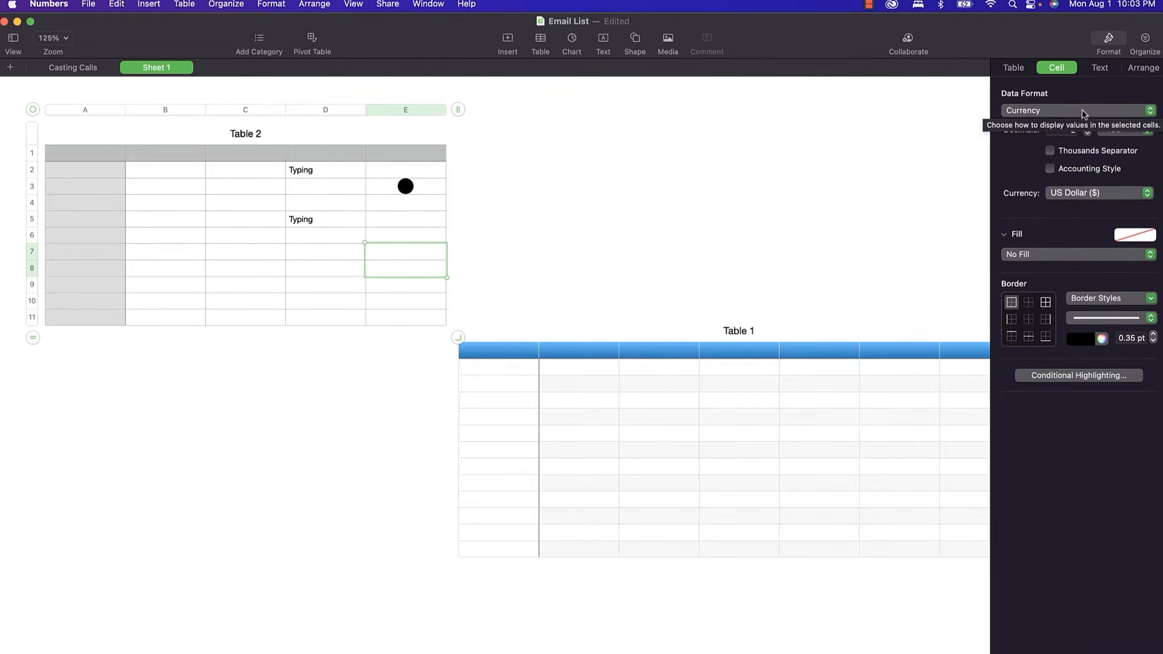
click(1087, 197)
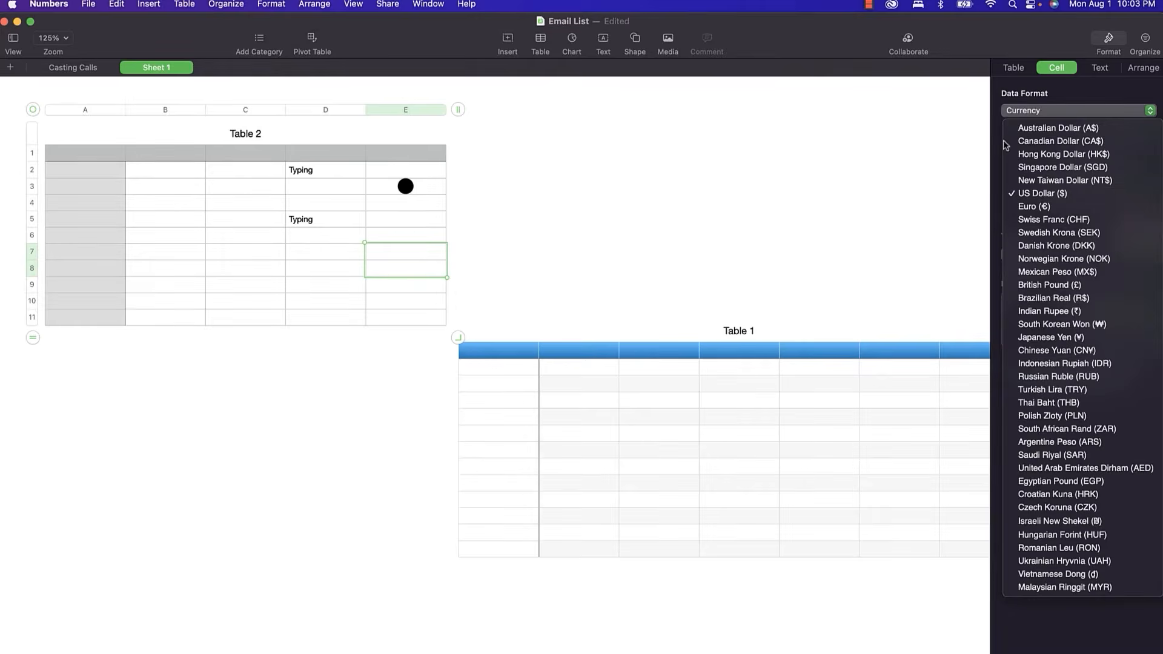
click(1034, 194)
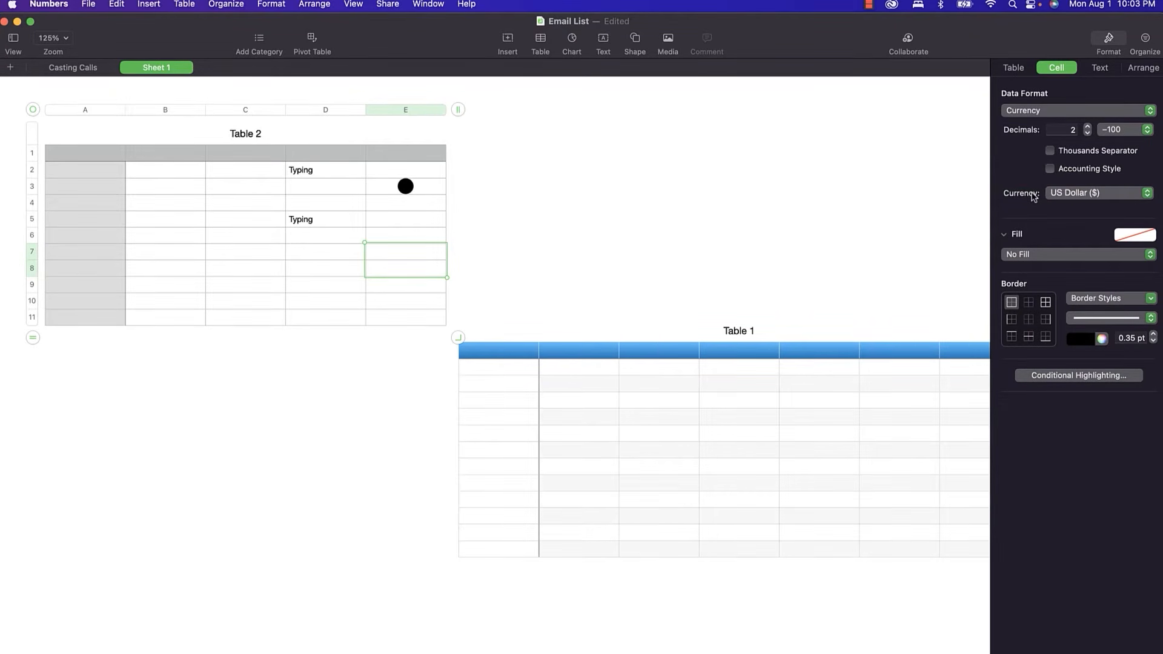
Add a thousands separator and red negatives, then switch the cells to Date & Time.
click(1049, 151)
click(1051, 169)
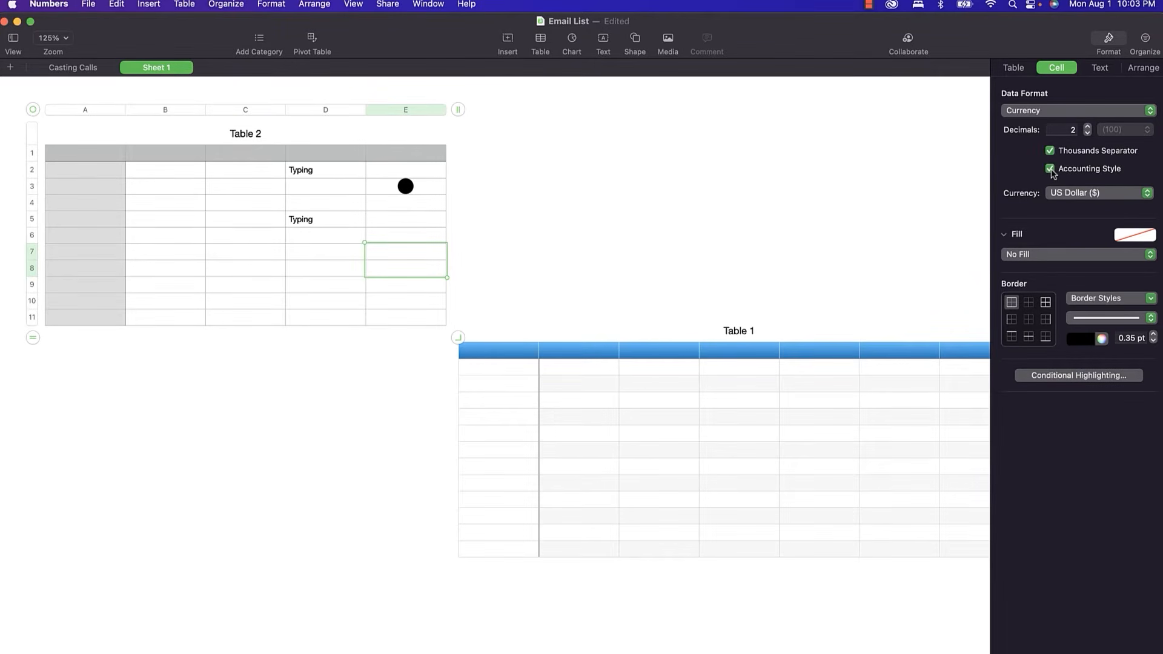
click(1050, 169)
click(1114, 131)
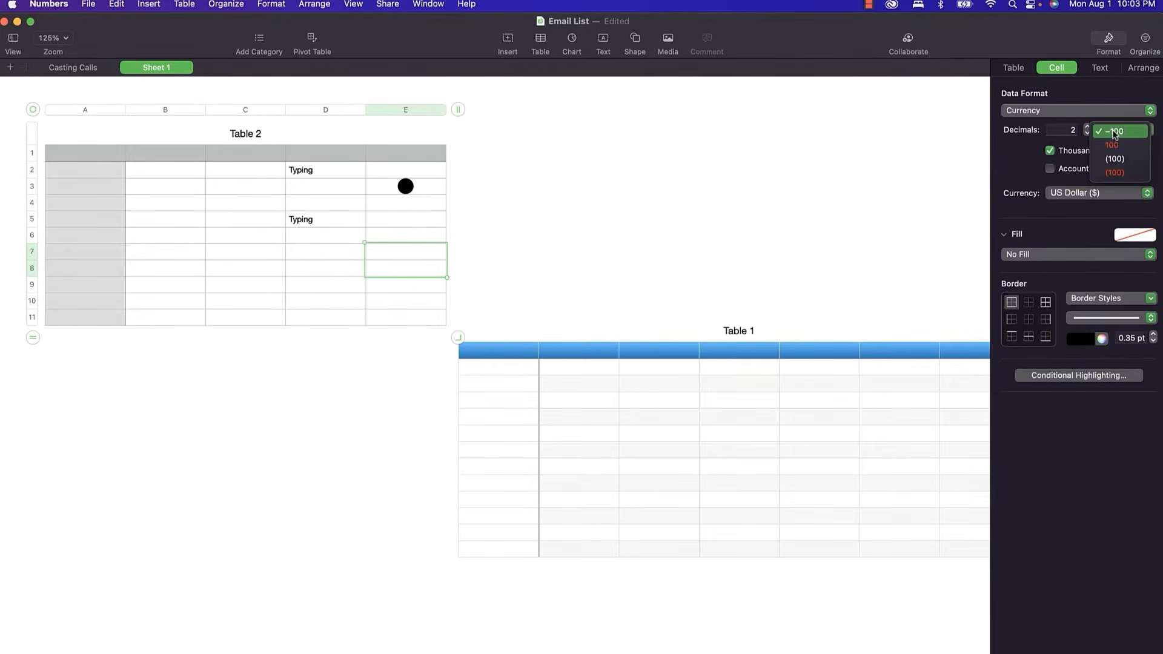
click(1118, 146)
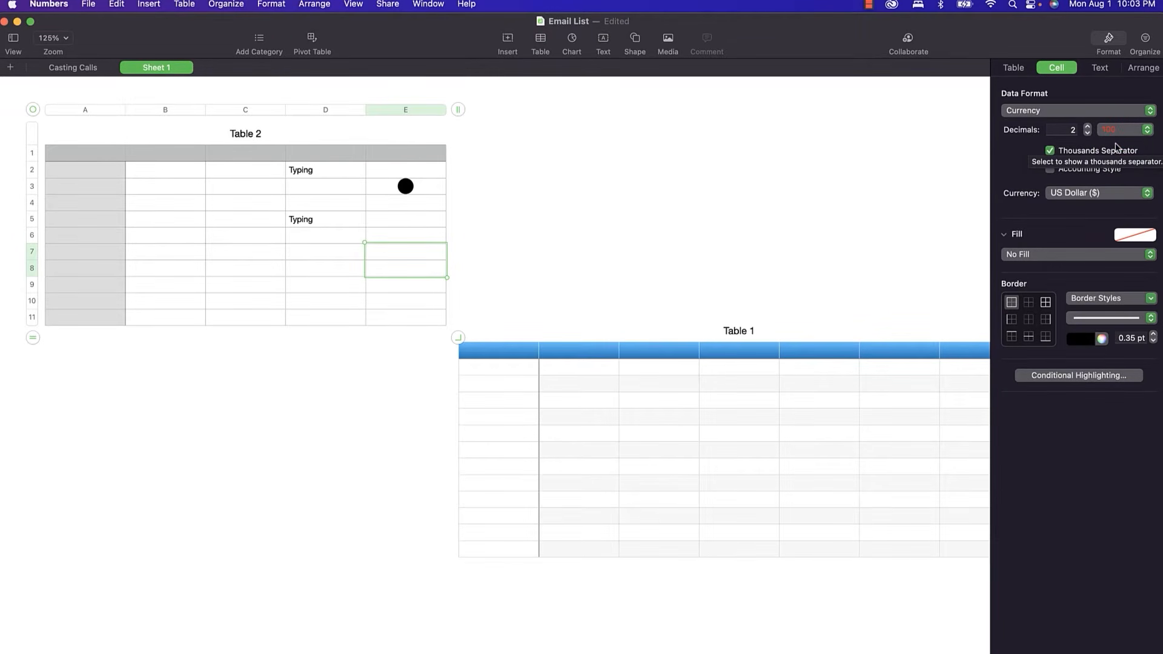
click(1090, 110)
click(1084, 212)
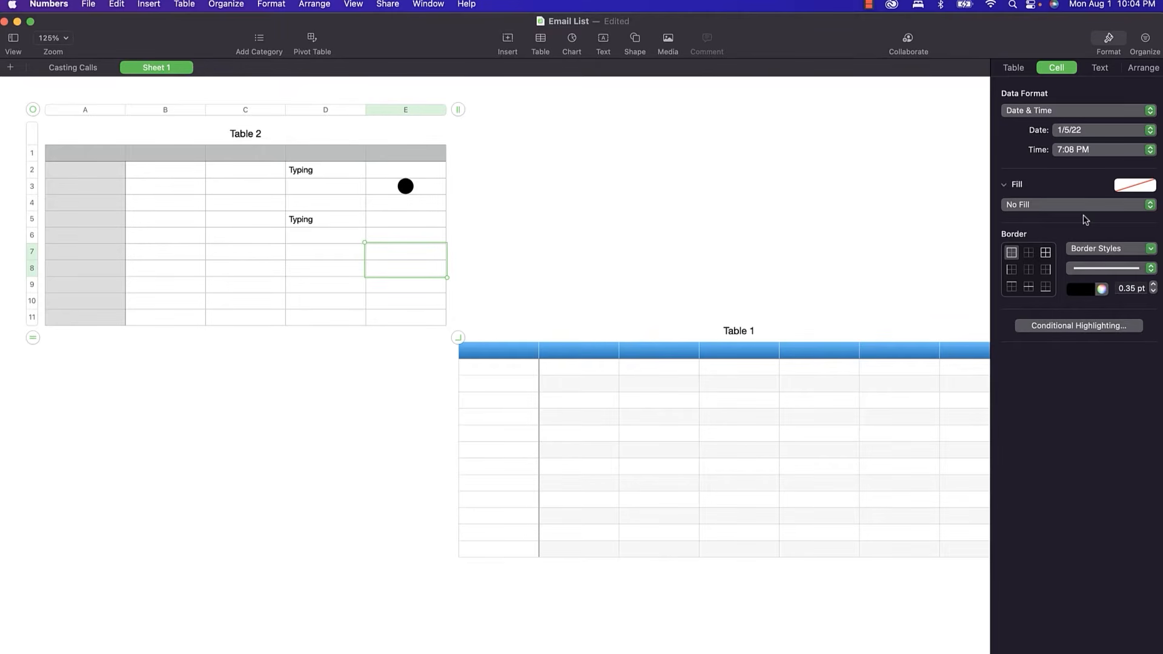
Create a custom Number-type data format named Inches.
click(1090, 112)
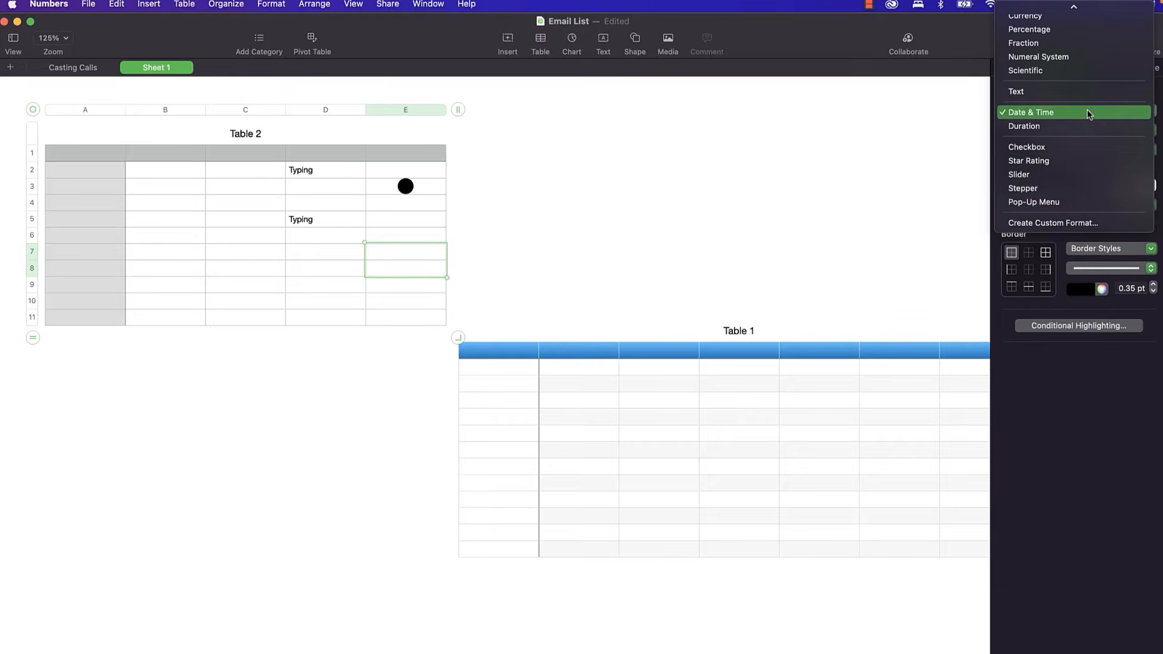
click(1077, 223)
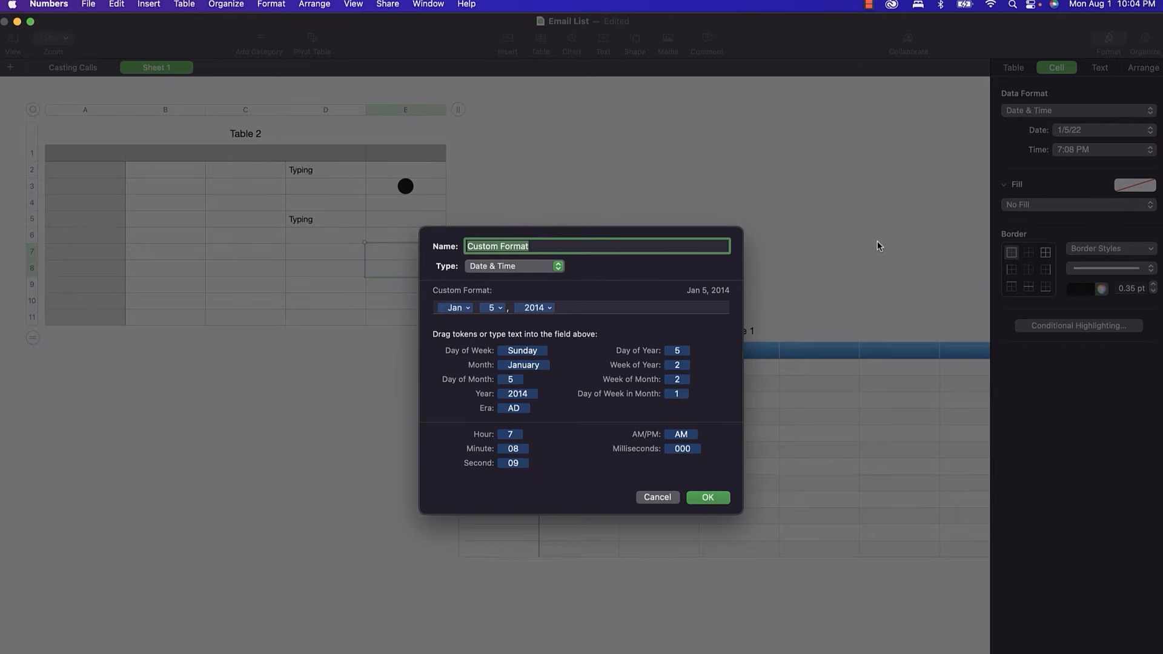
text(Inches)
click(548, 267)
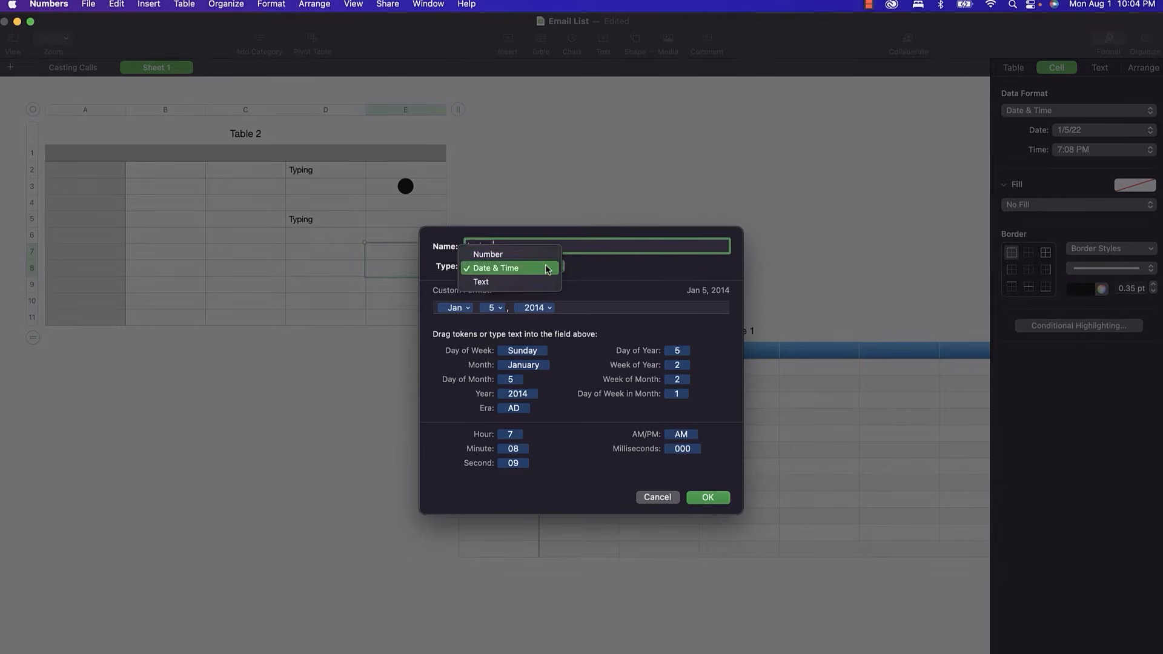
click(543, 255)
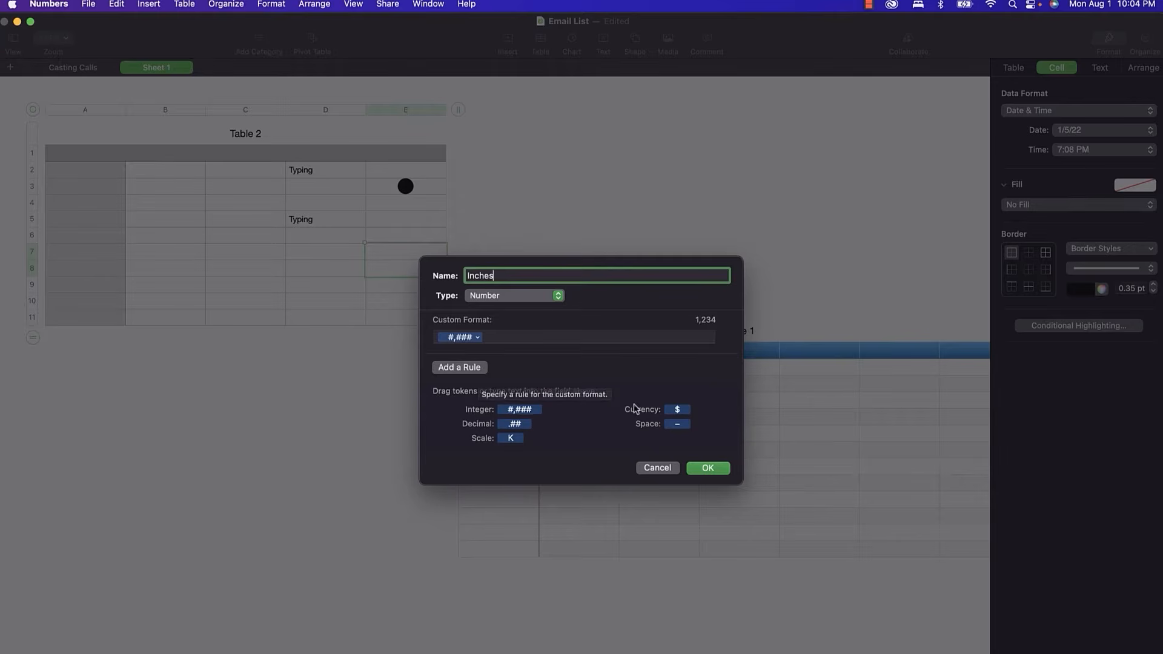
Add a fractions decimal part followed by an inch mark, and apply the Inches format.
click(510, 424)
drag(507, 430, 515, 337)
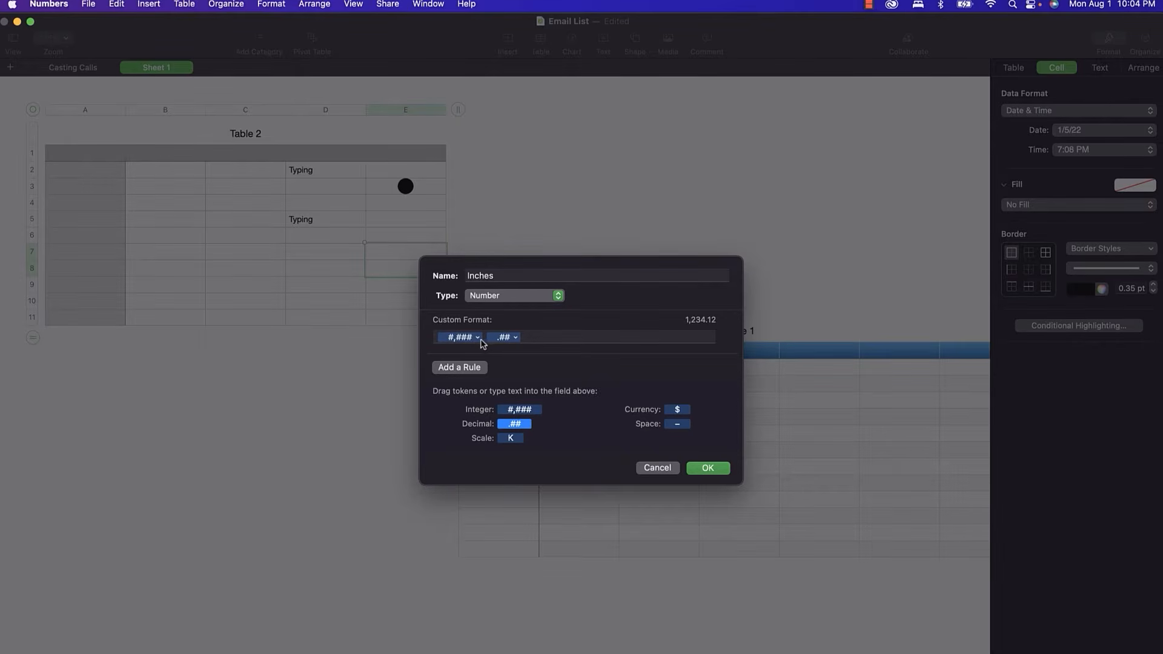
click(514, 337)
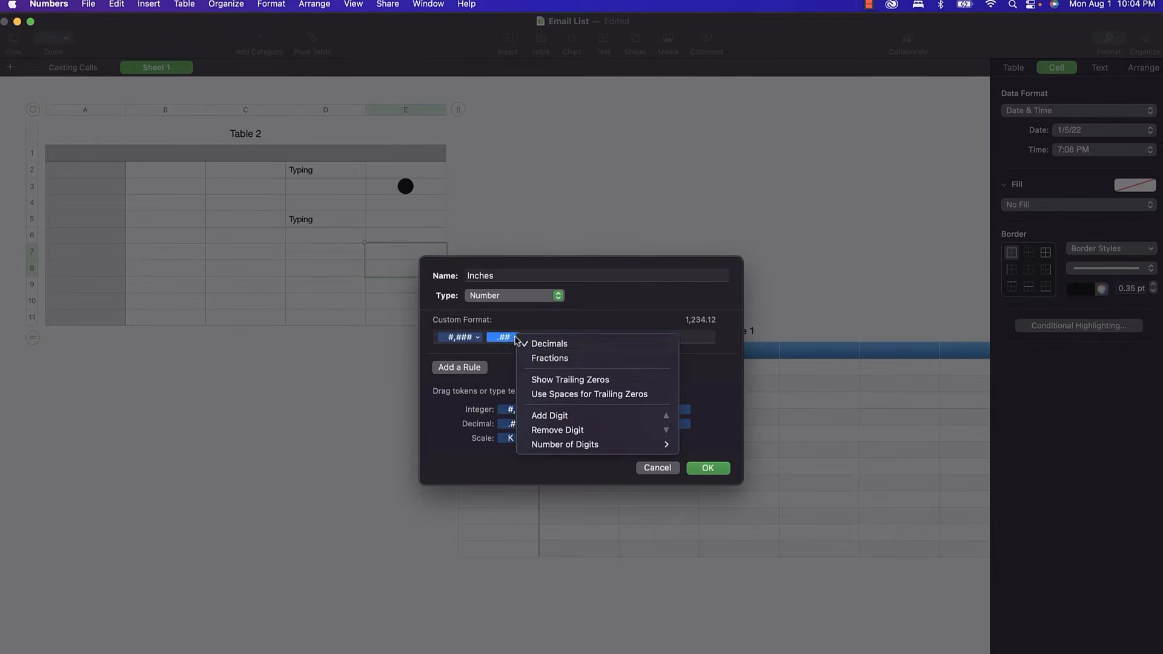
click(548, 358)
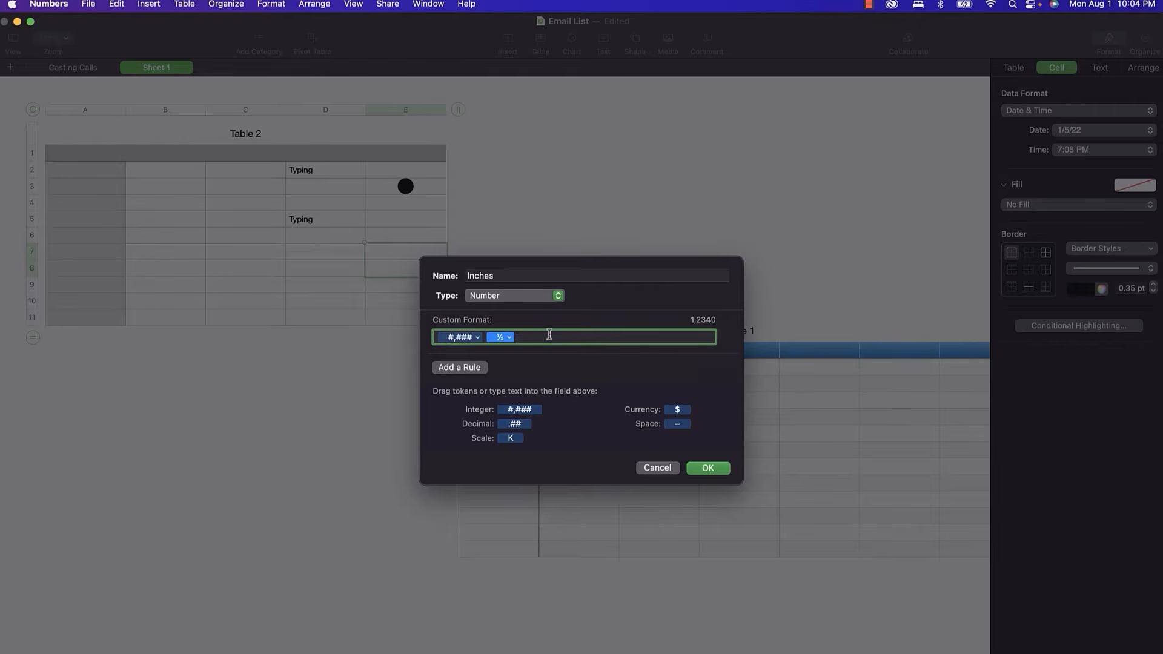
click(549, 334)
text(")
click(706, 468)
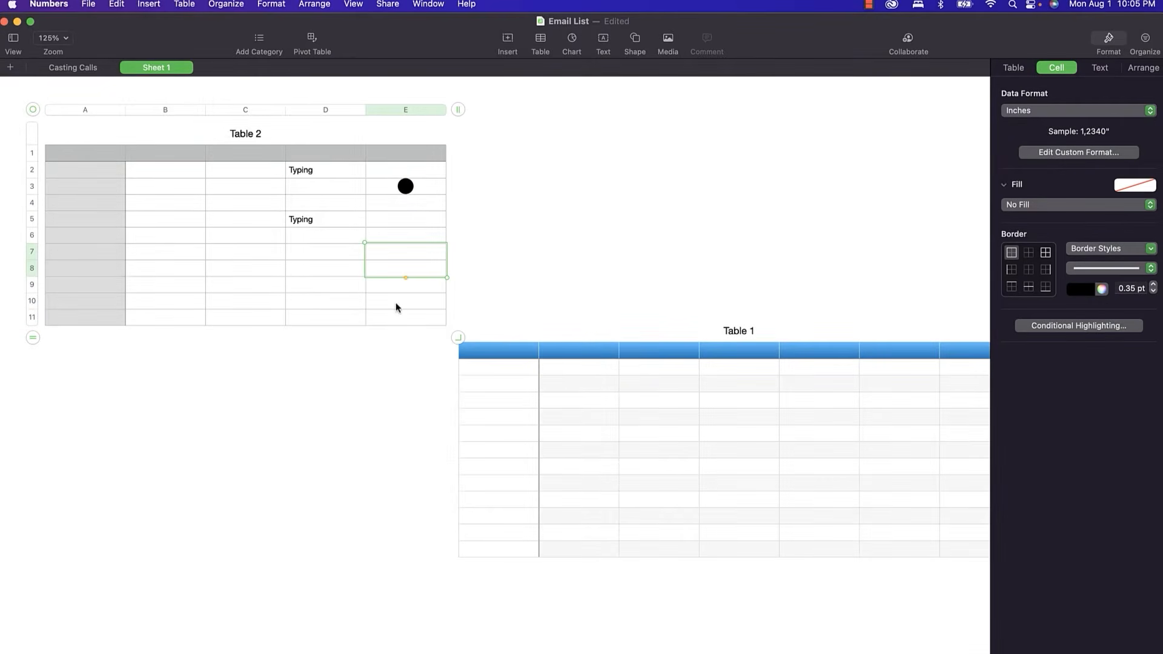
Enter 1/2 in cell E7 of Table 2.
click(386, 253)
text(1/2)
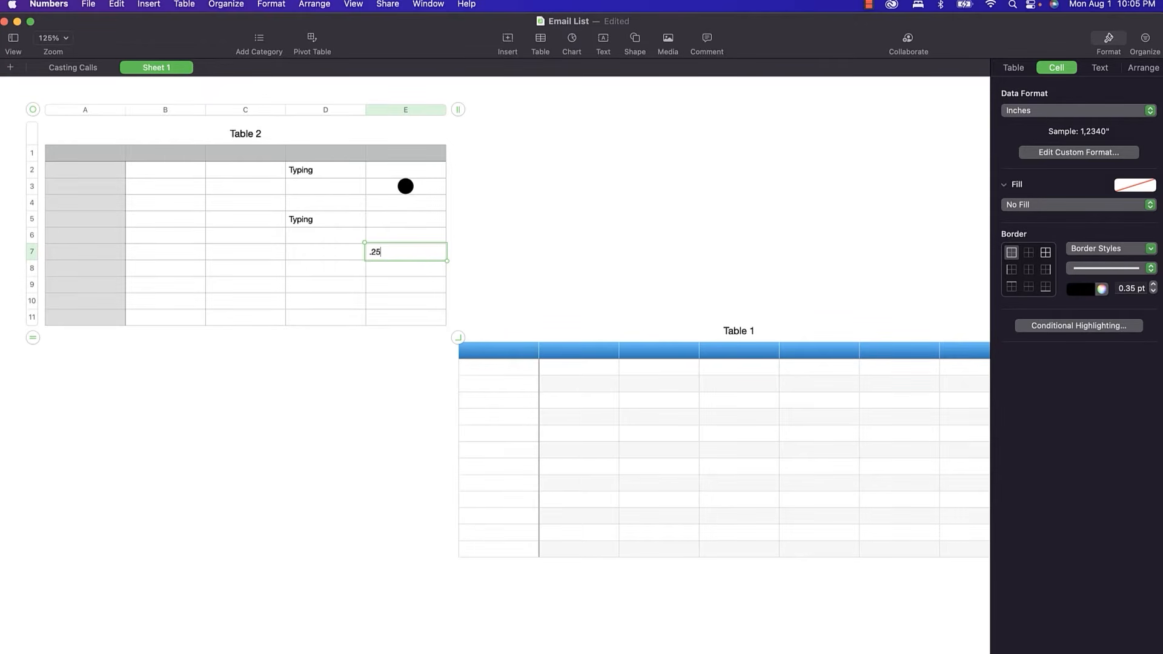
key(Return)
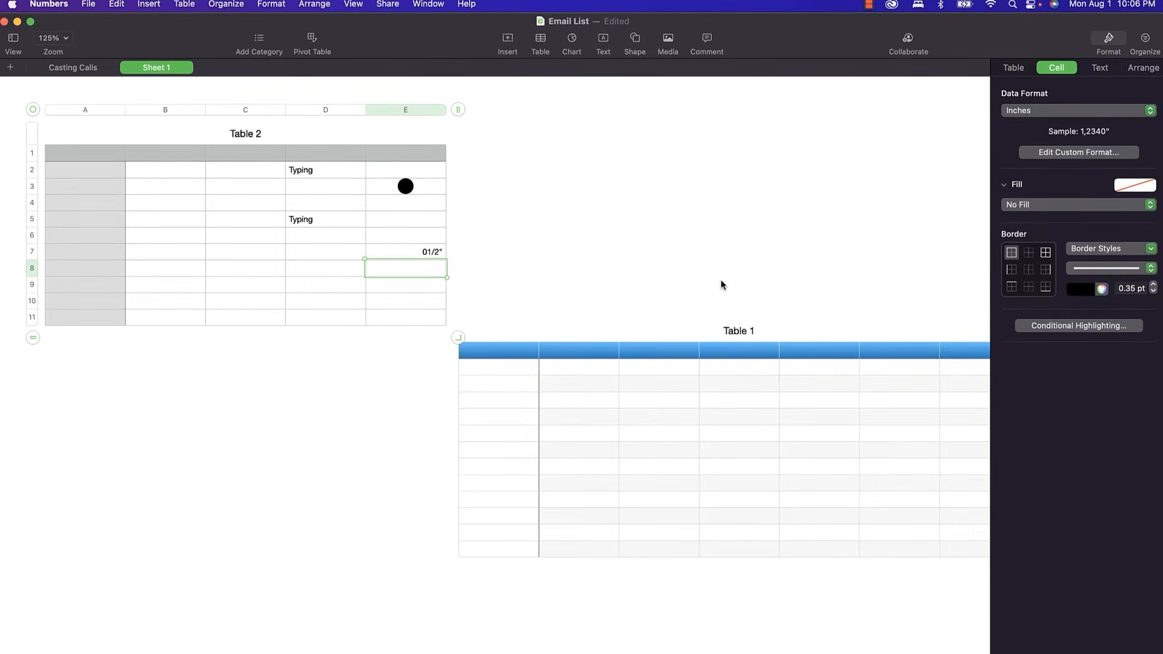
Type 'The quick brown fox jumps over the lazy dog.' in wrapped cell D8, widening column D.
click(332, 275)
right_click(332, 275)
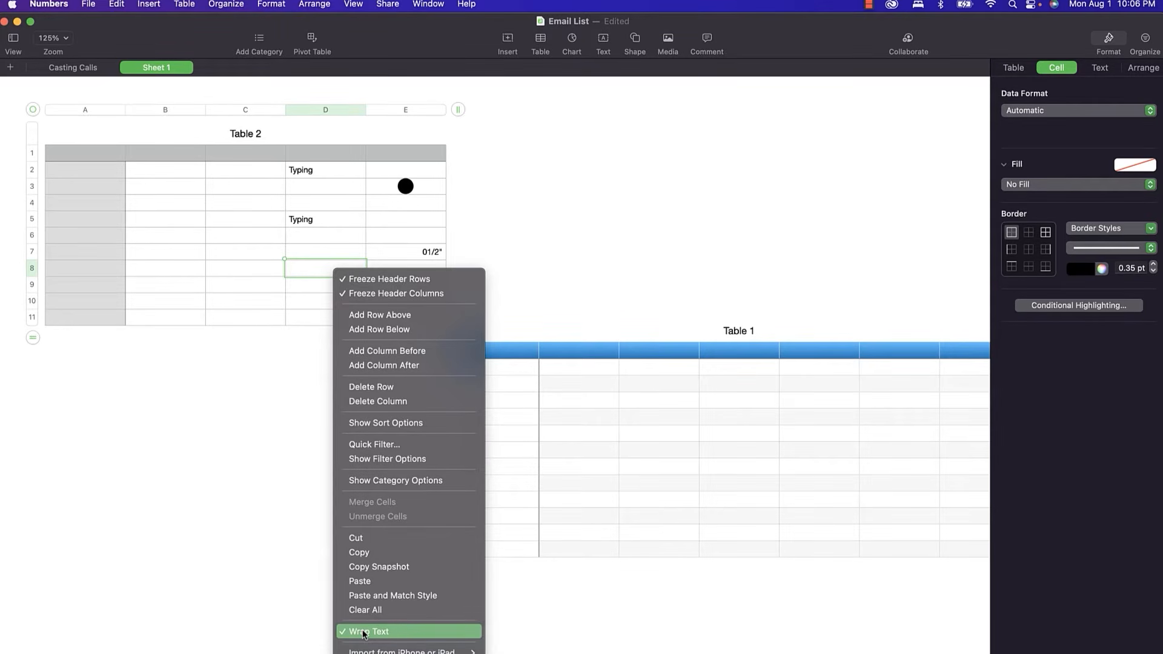
click(303, 272)
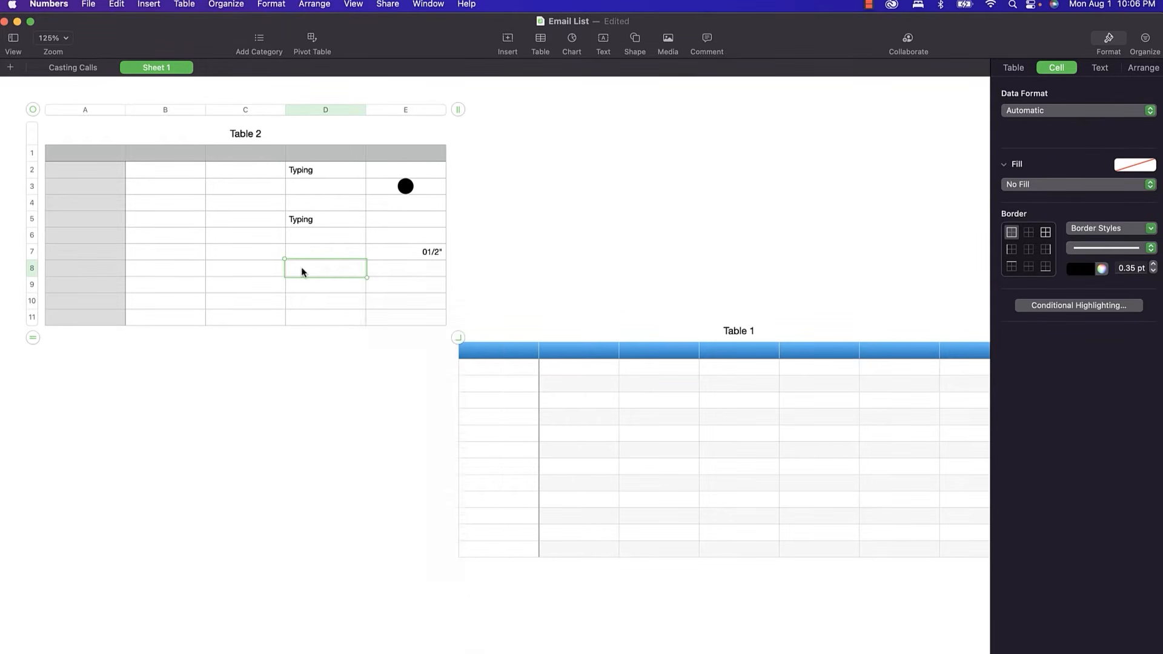
text(The quick brown fox jumps )
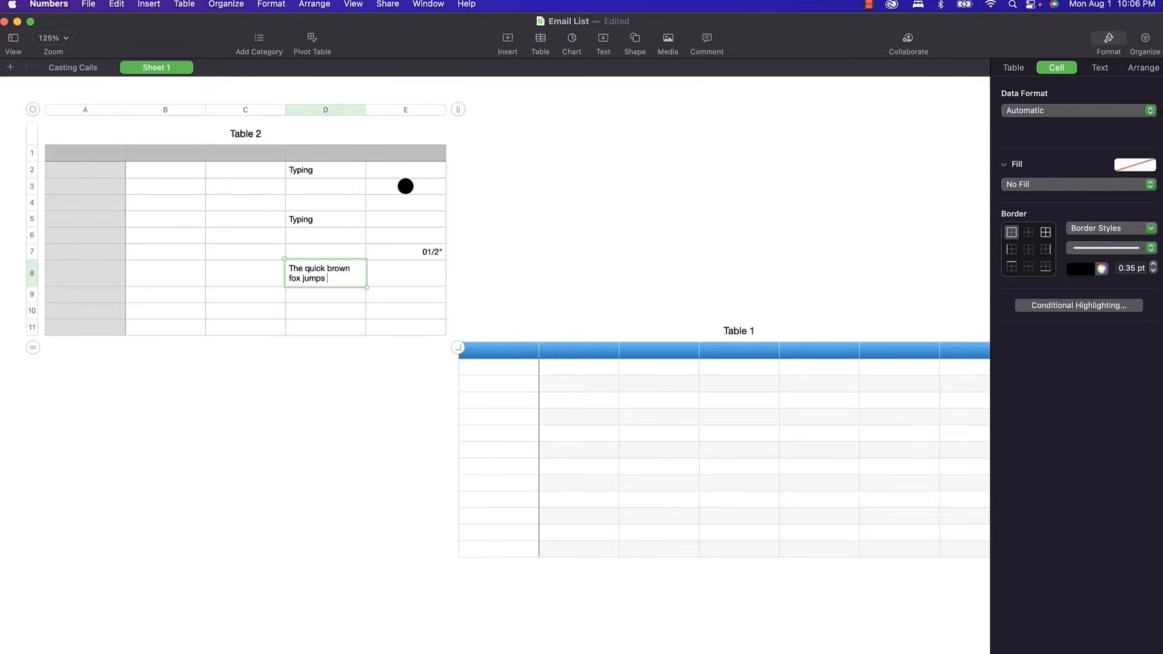
text(over the la)
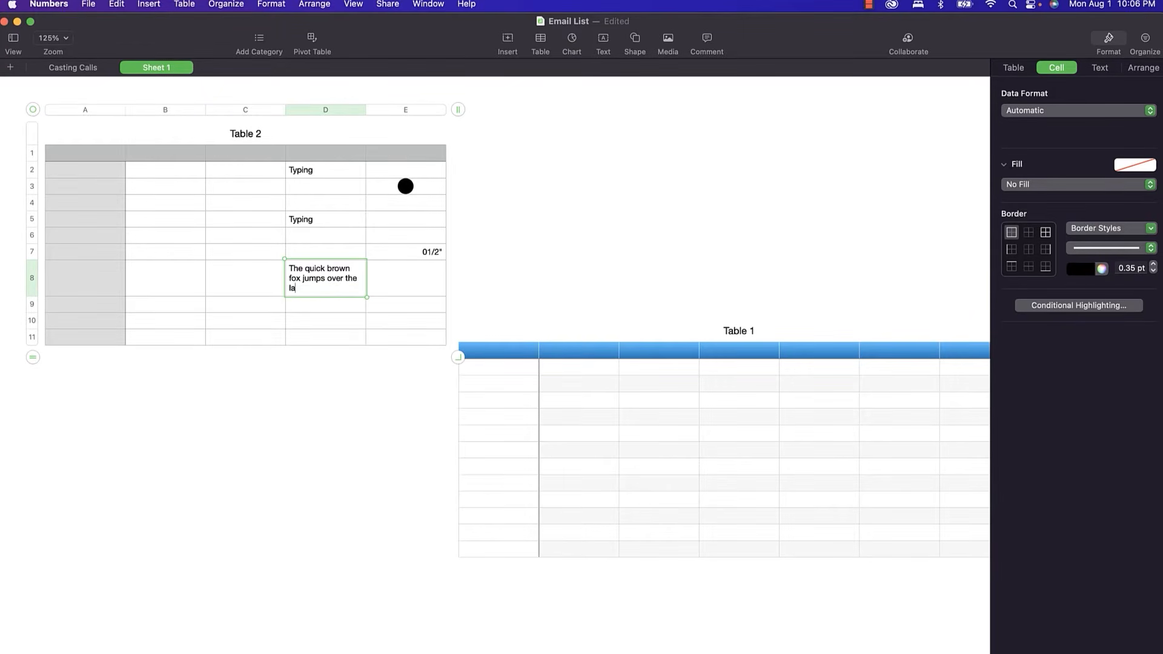
text(zy dog.)
drag(366, 110, 410, 110)
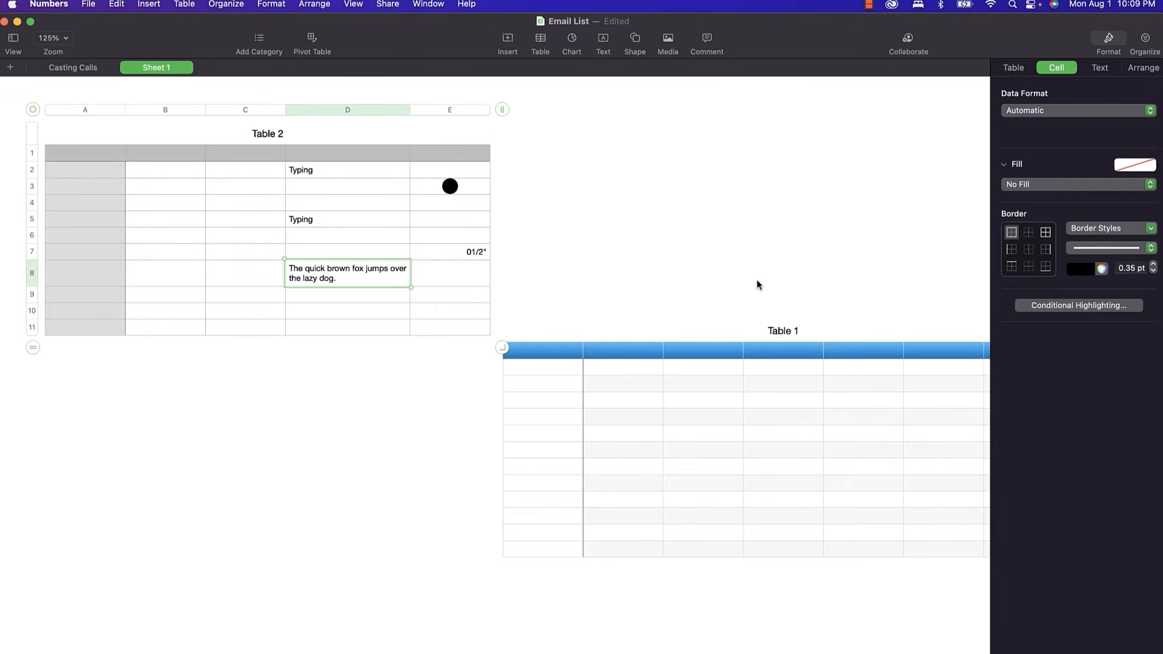
Go to the Casting Calls sheet and select the first names in B2 through B24.
click(63, 68)
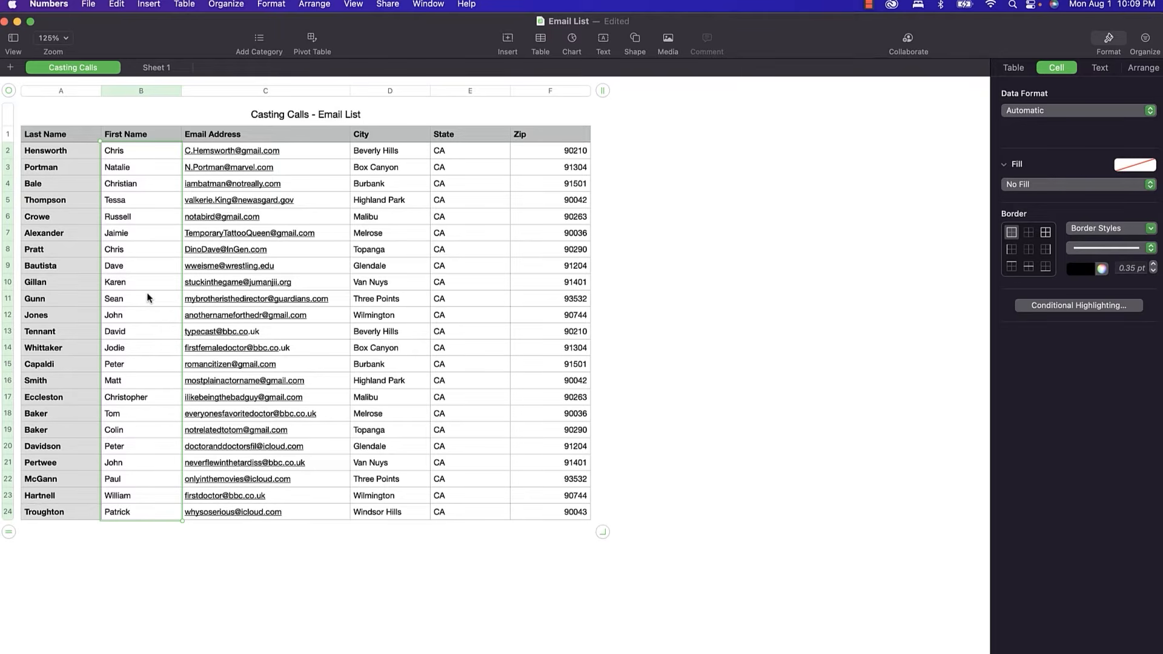
click(128, 151)
mouse_move(129, 152)
mouse_down()
mouse_move(129, 284)
mouse_move(126, 151)
mouse_up()
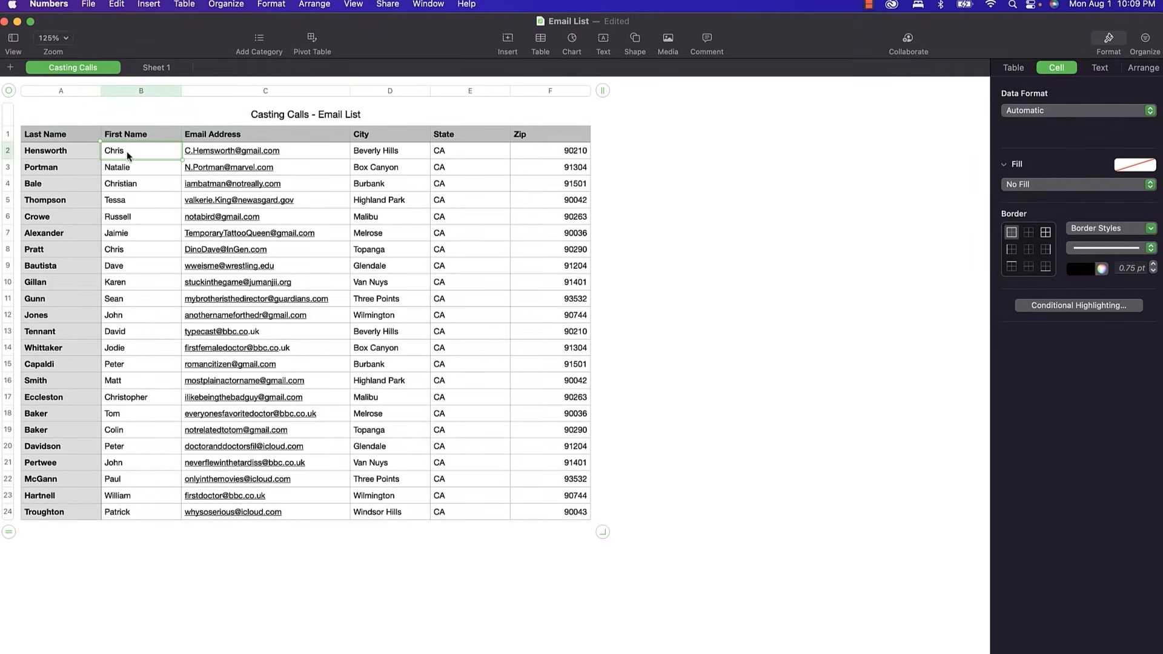
shift+click(160, 515)
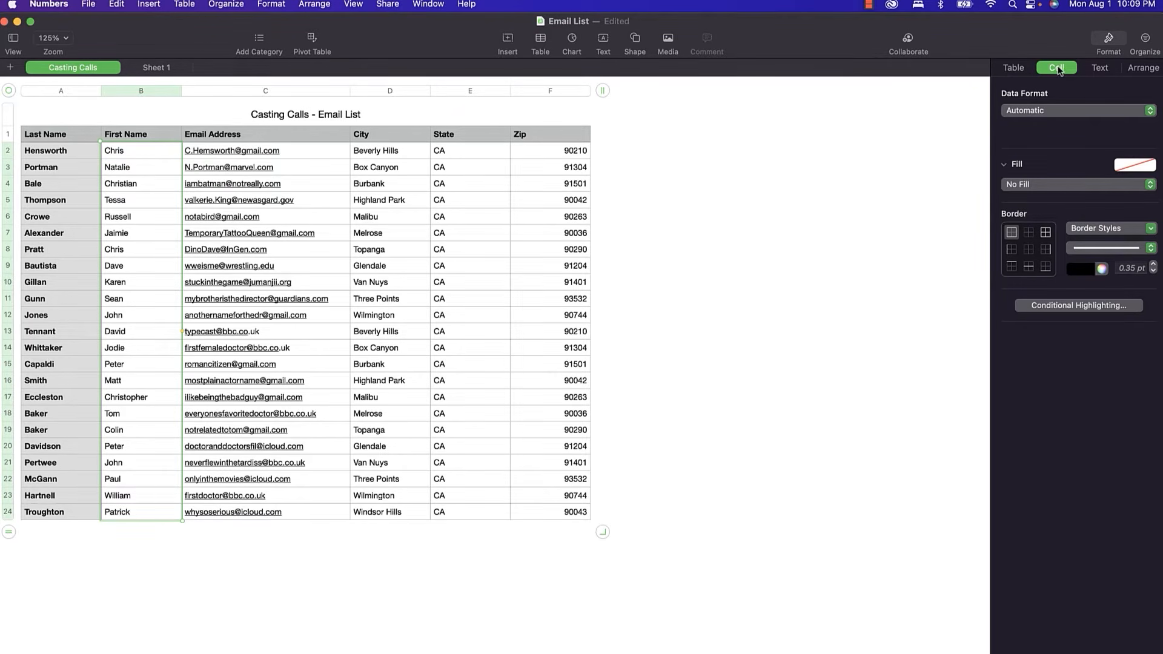
Add a conditional highlighting rule filling first names that contain 'chris' with Yellow Fill.
click(1094, 306)
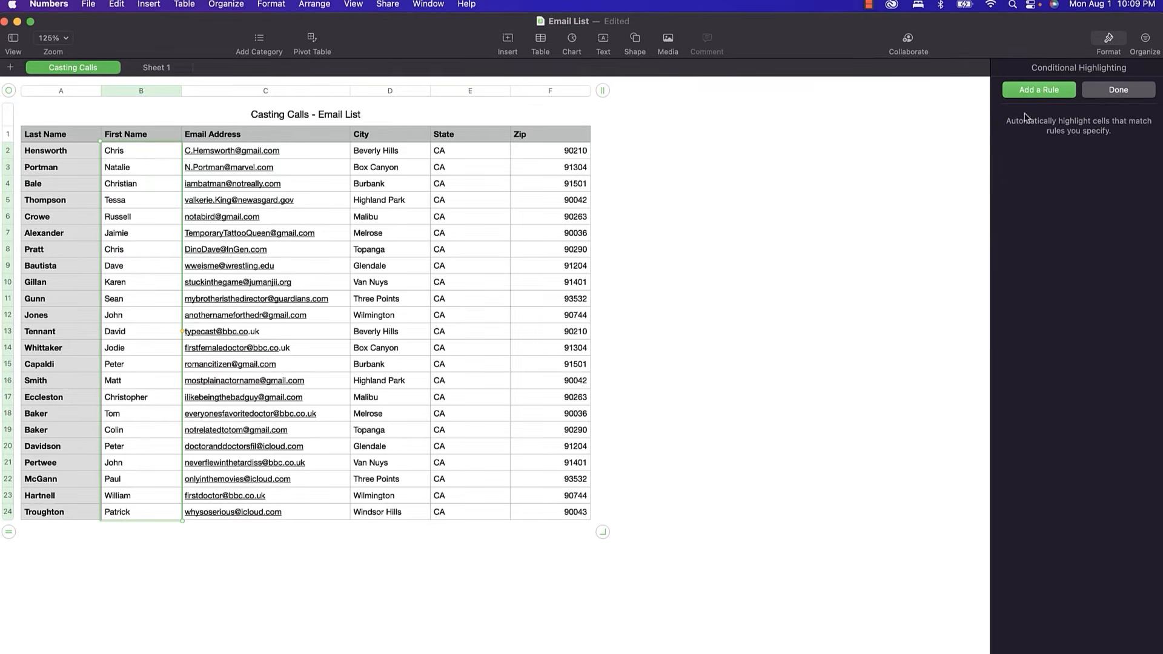
click(1035, 94)
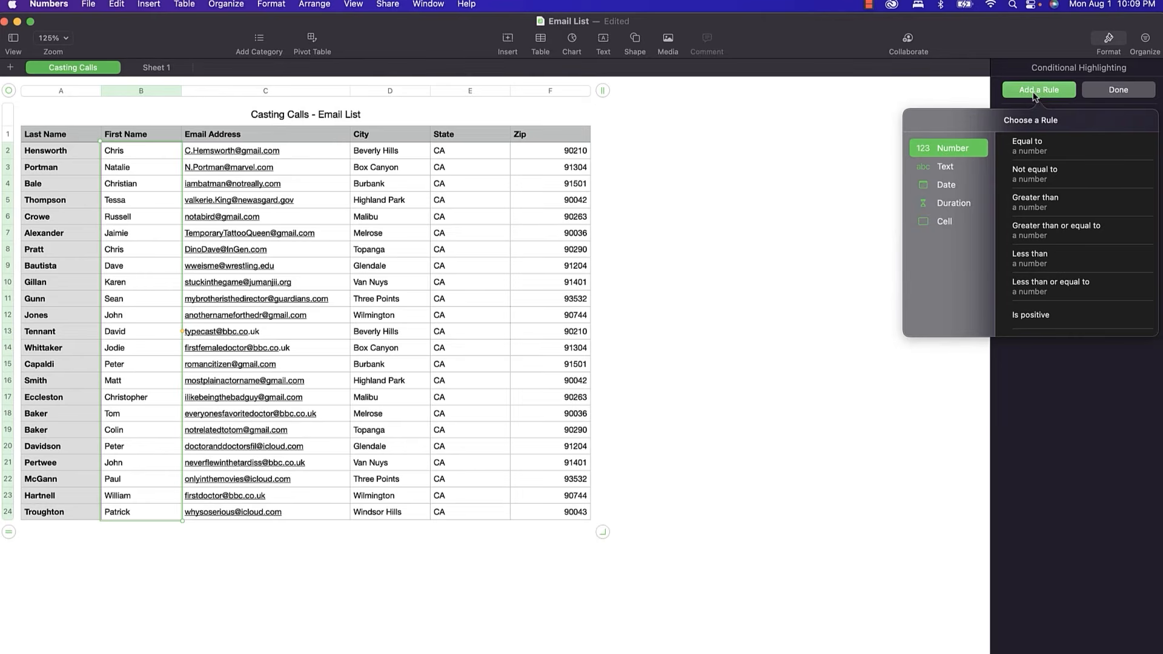
click(945, 172)
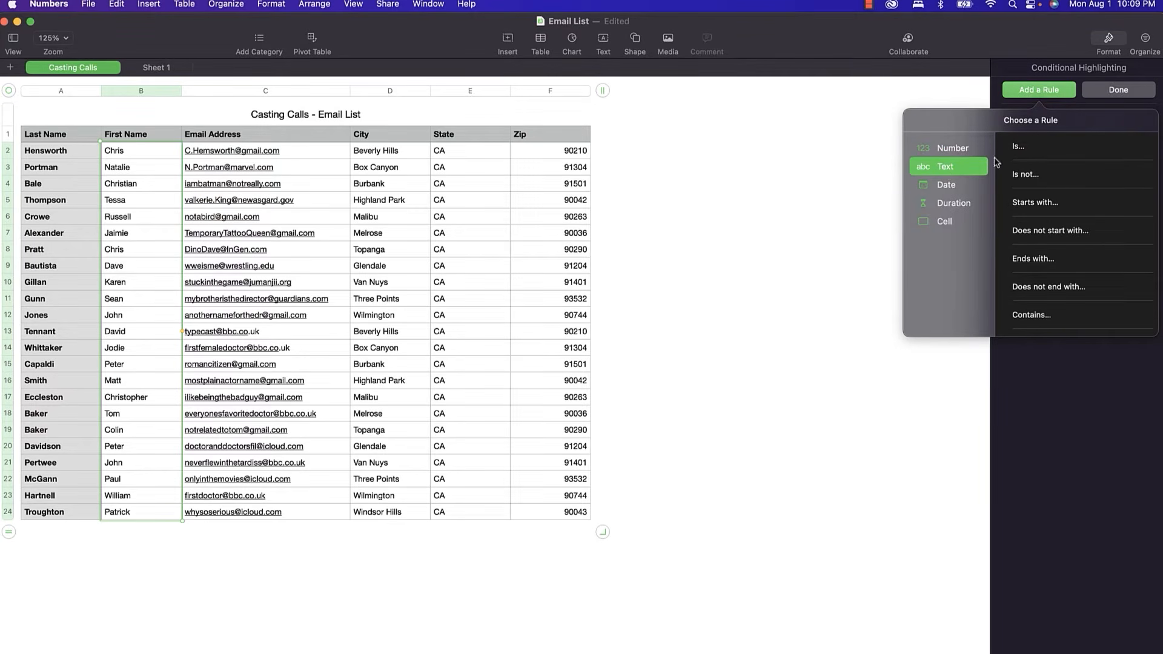
click(1031, 316)
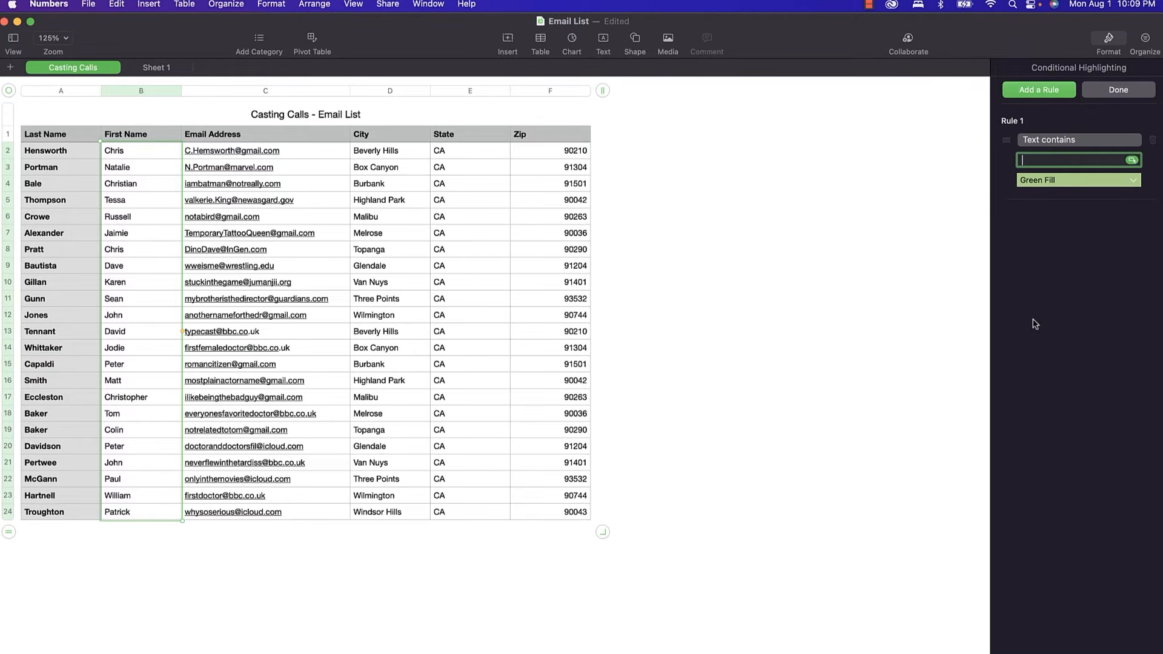
text(chris)
click(1094, 181)
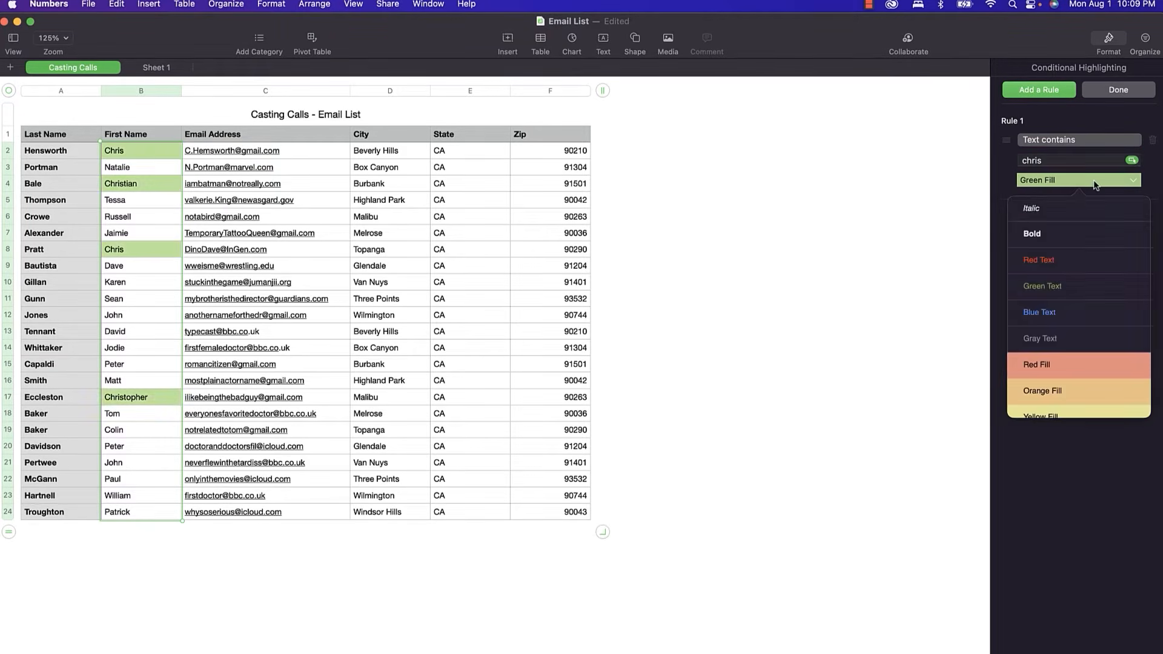
click(1069, 416)
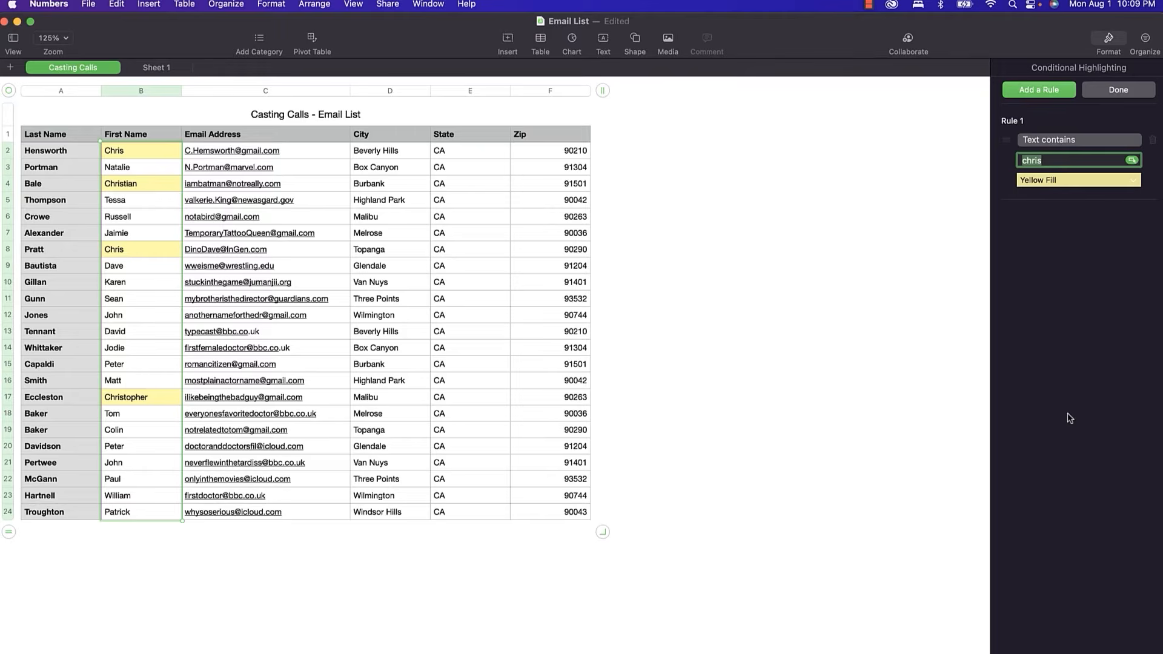
click(1116, 92)
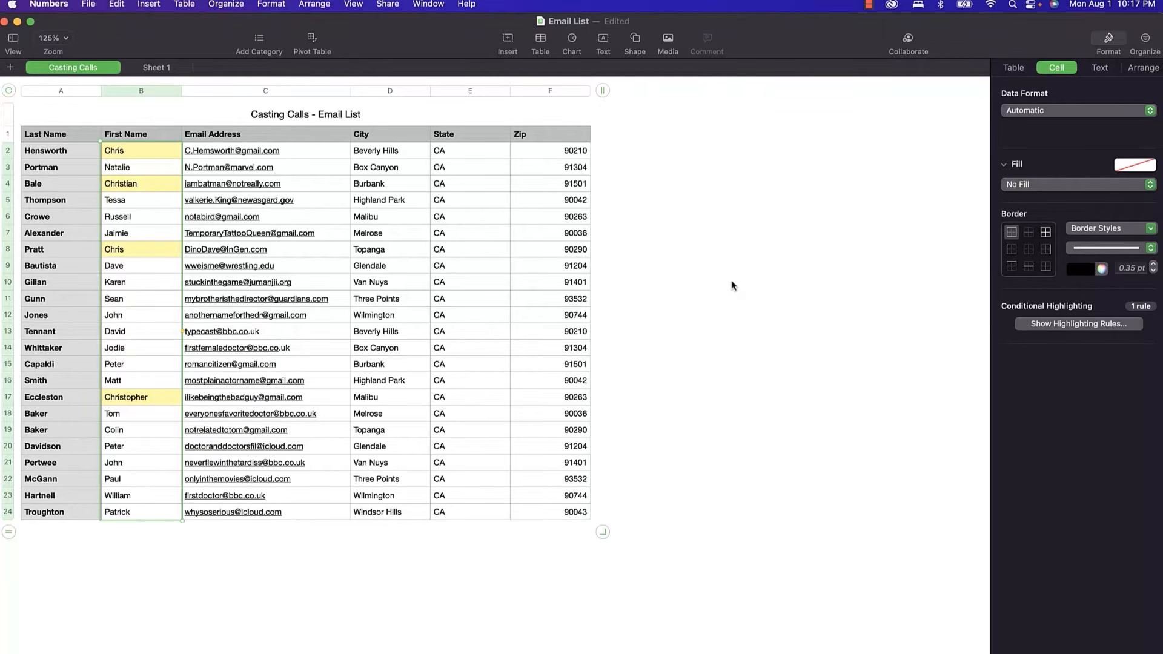
Filter the Casting Calls table to First Names containing 'chris', then delete that rule to restore all rows.
click(1145, 43)
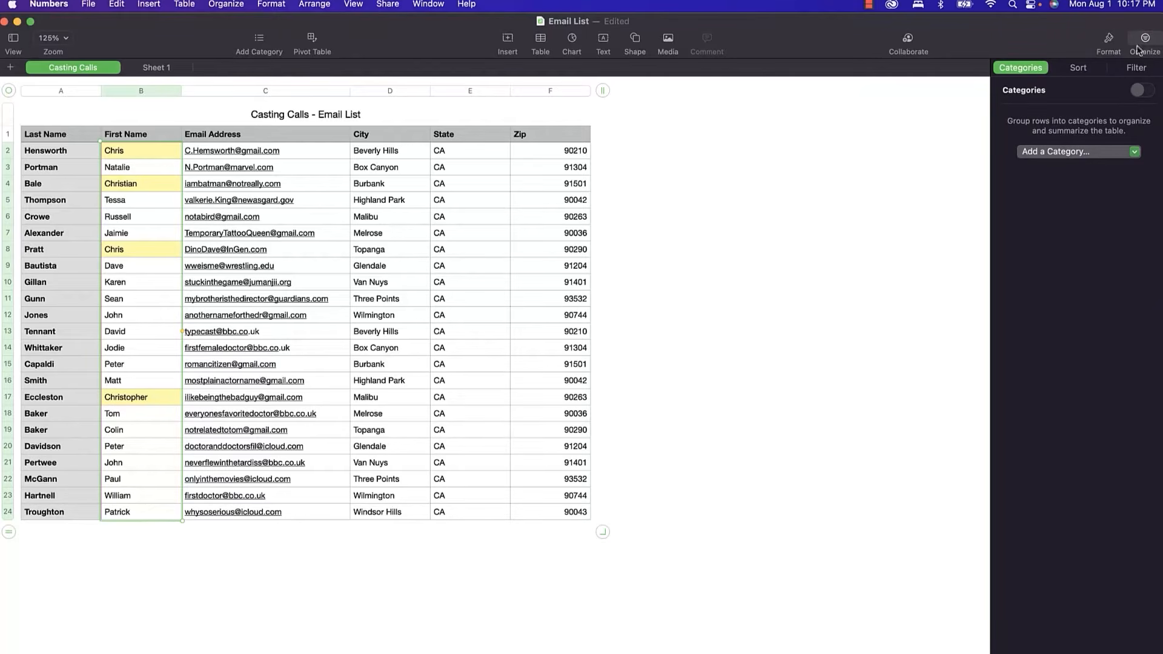
click(1129, 72)
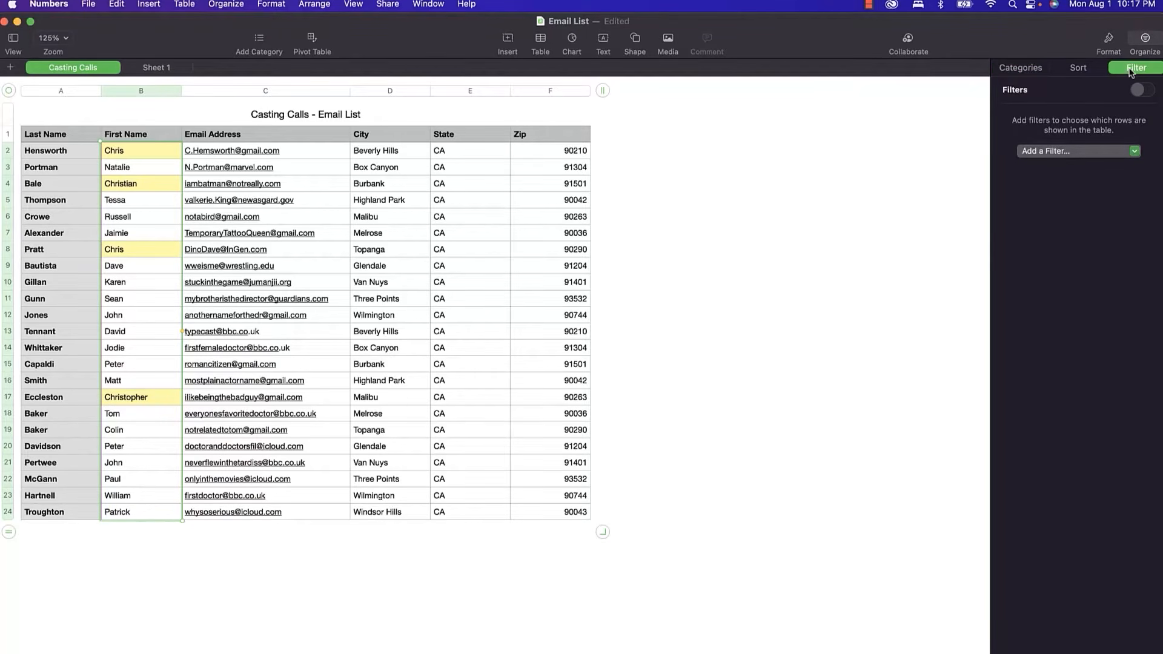
click(1120, 153)
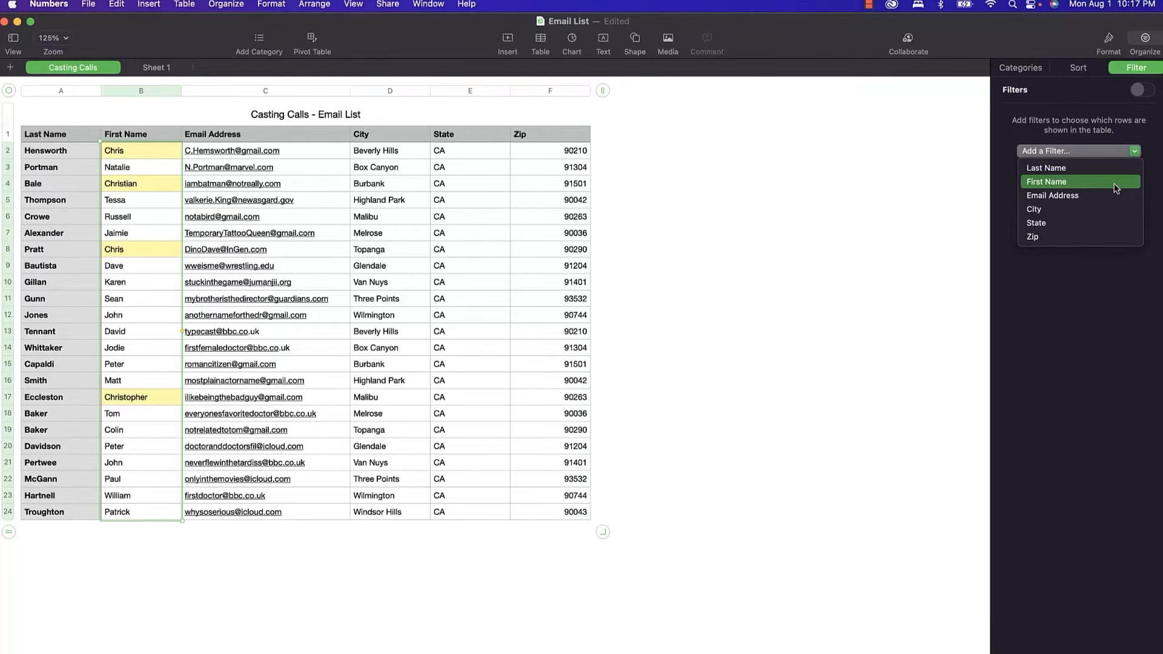
click(1082, 109)
click(1064, 155)
click(1066, 180)
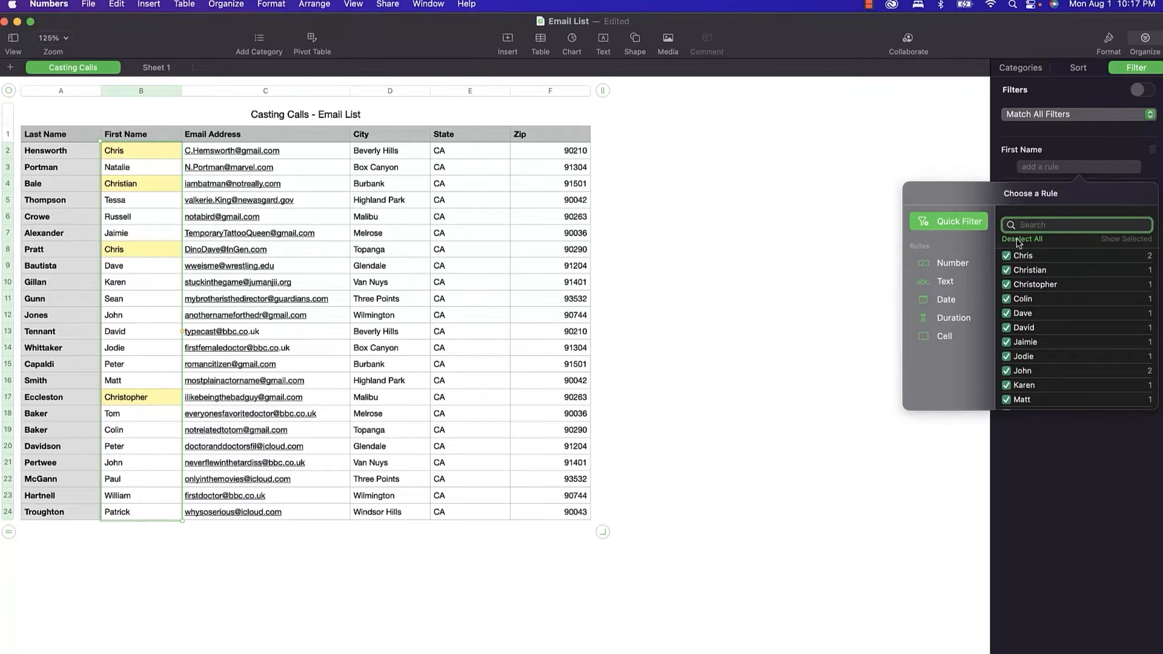
click(941, 282)
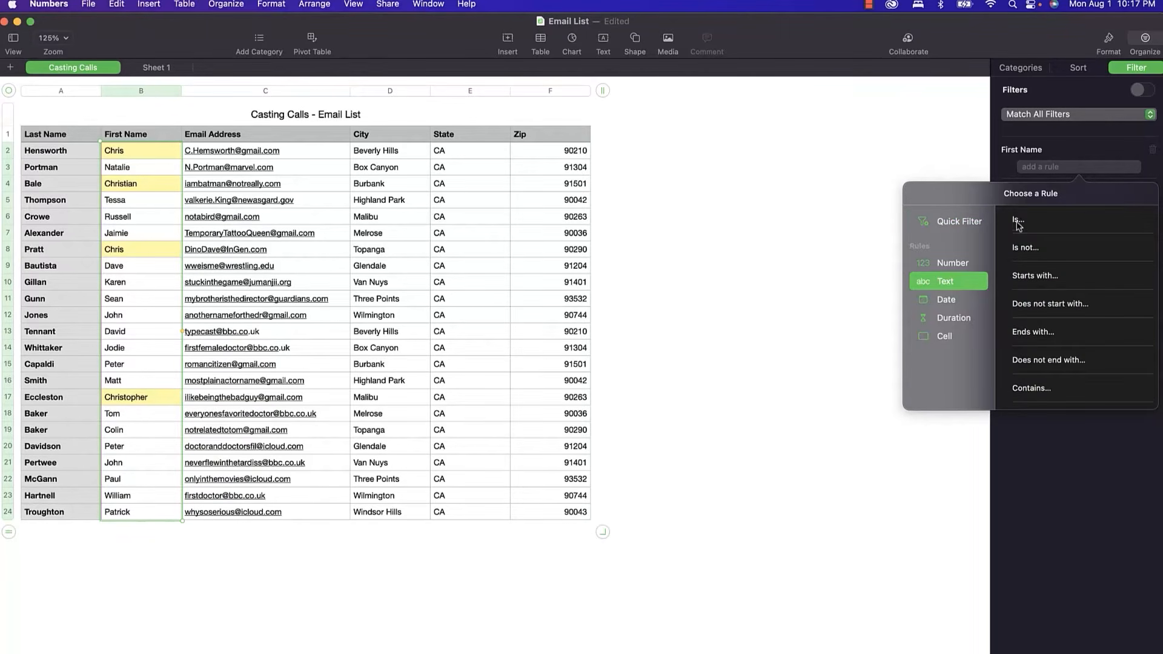
click(1033, 388)
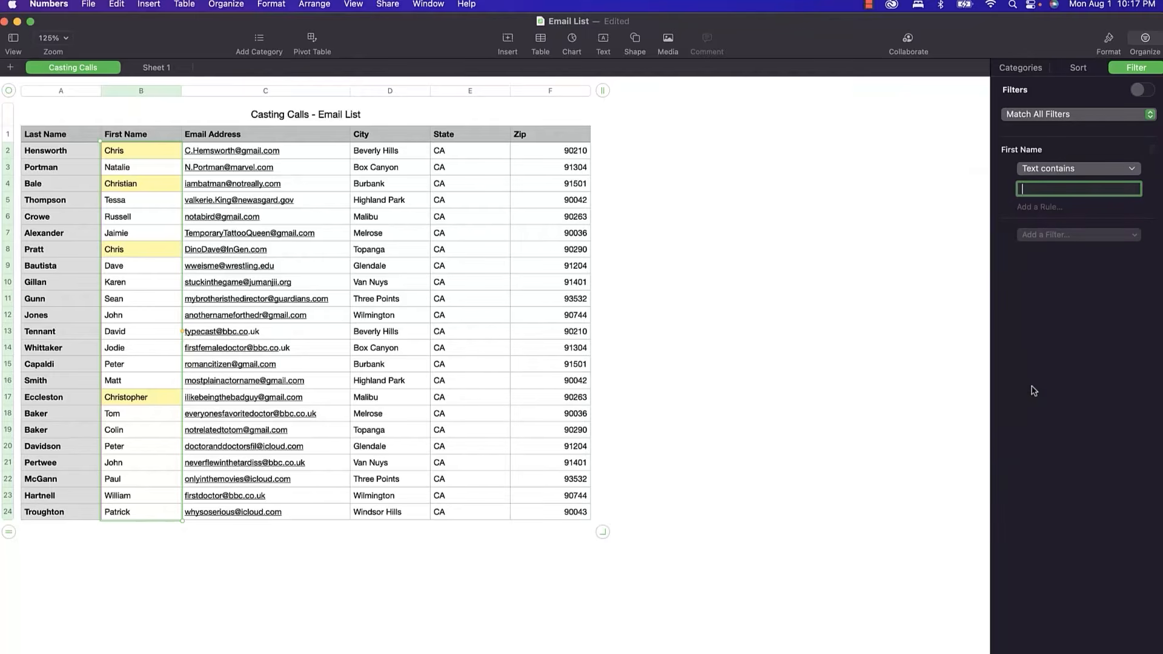
text(chris)
key(Return)
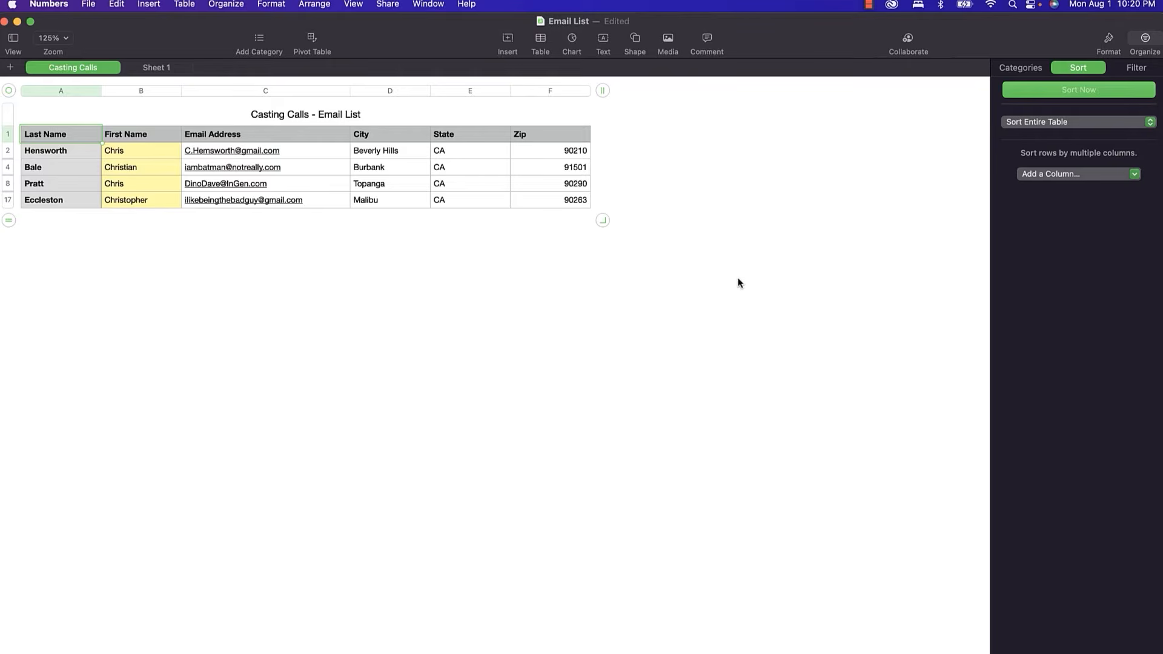
click(1135, 68)
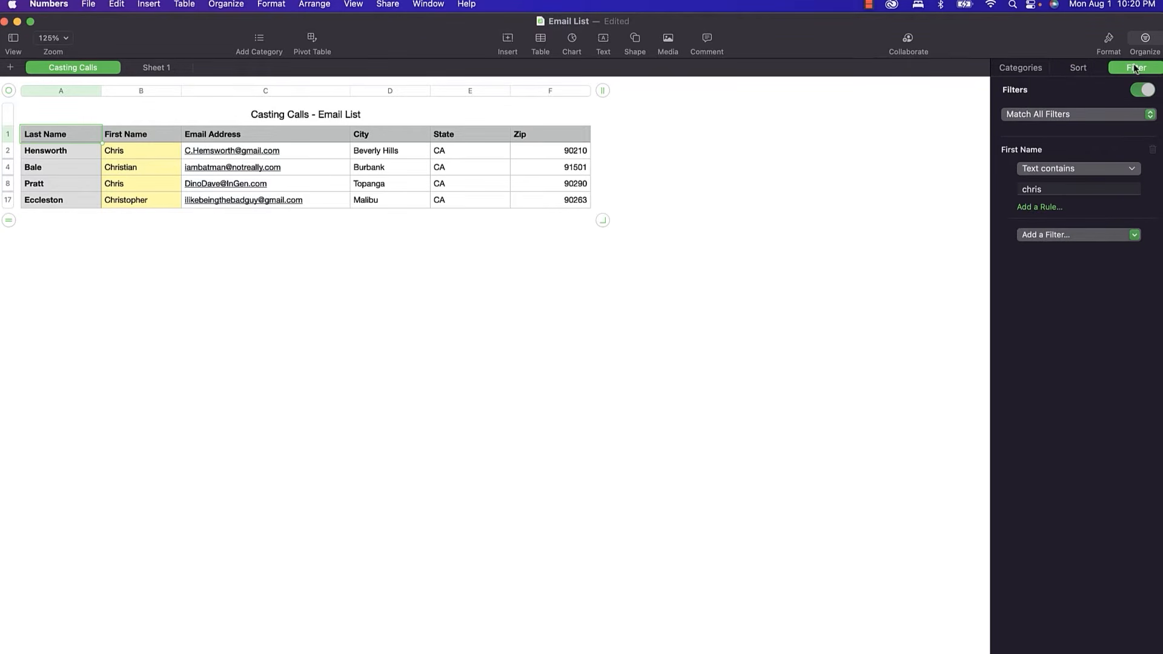
click(1153, 151)
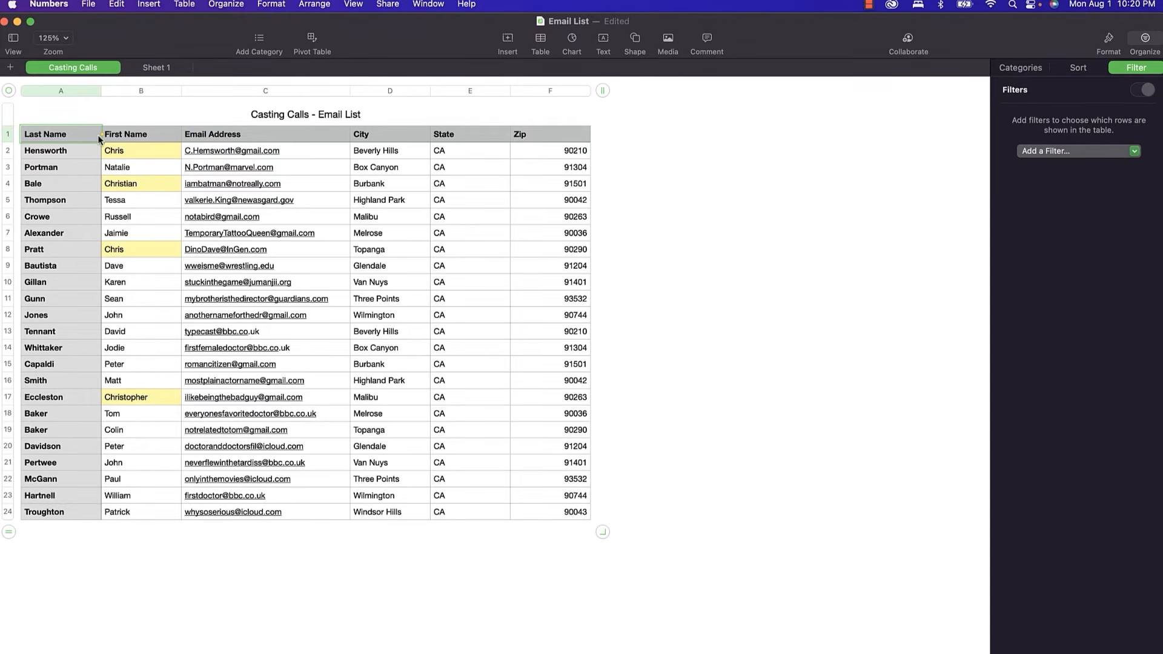
Sort the Casting Calls table ascending by Last Name, then by First Name.
click(93, 90)
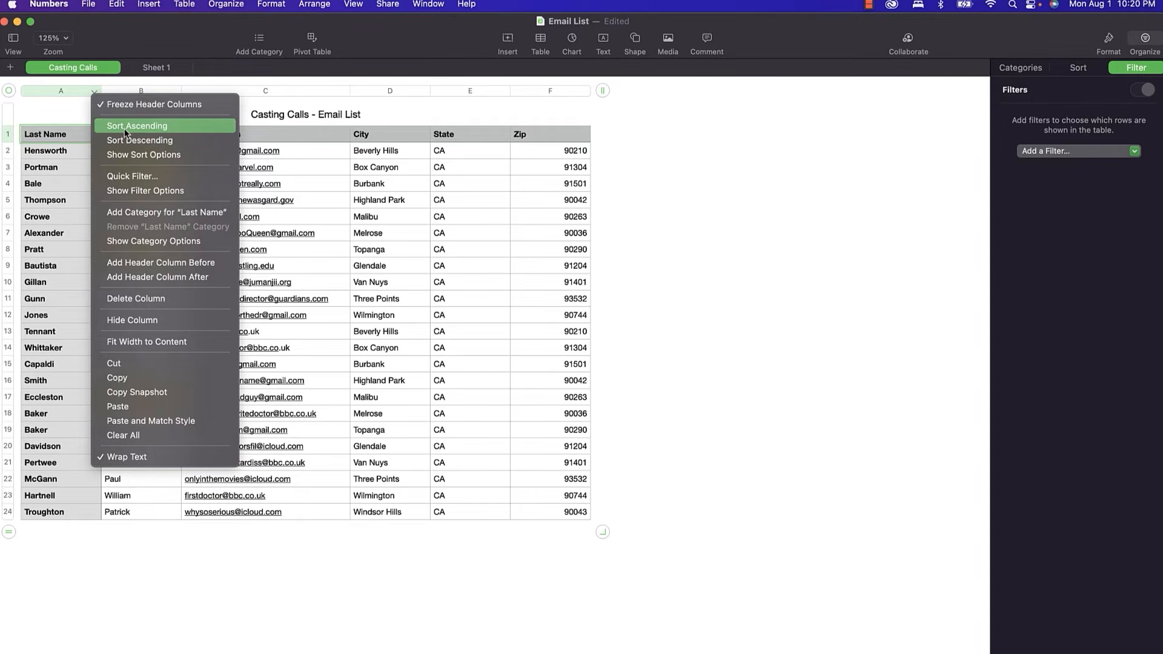
click(1083, 71)
click(1082, 71)
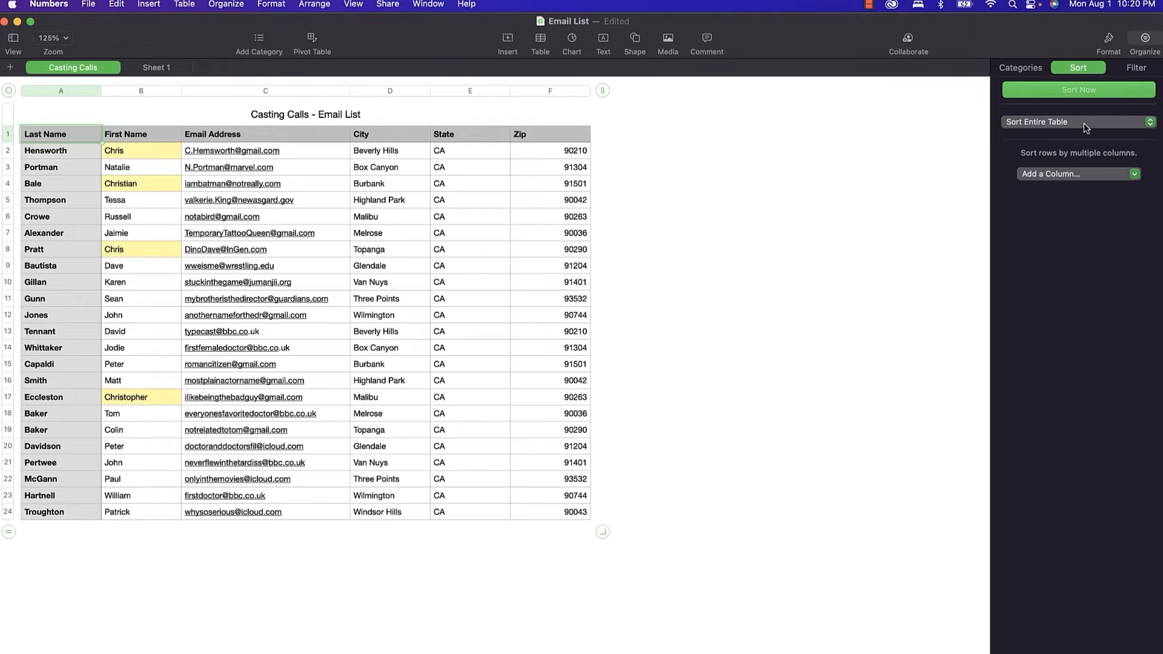
click(1078, 175)
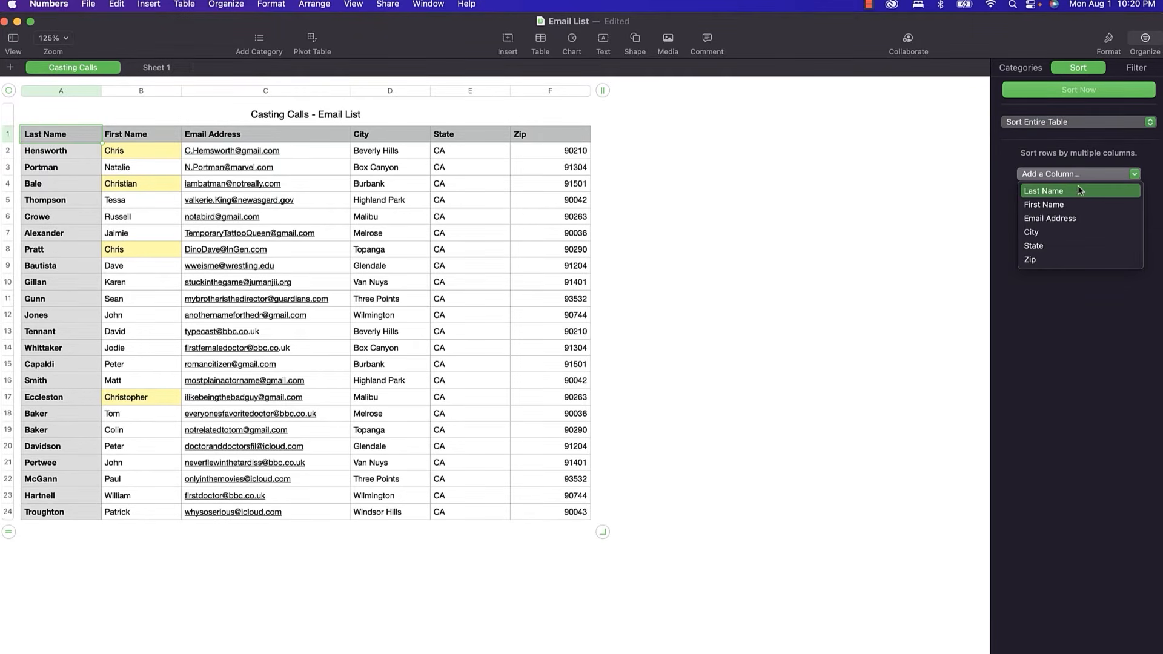
click(1078, 191)
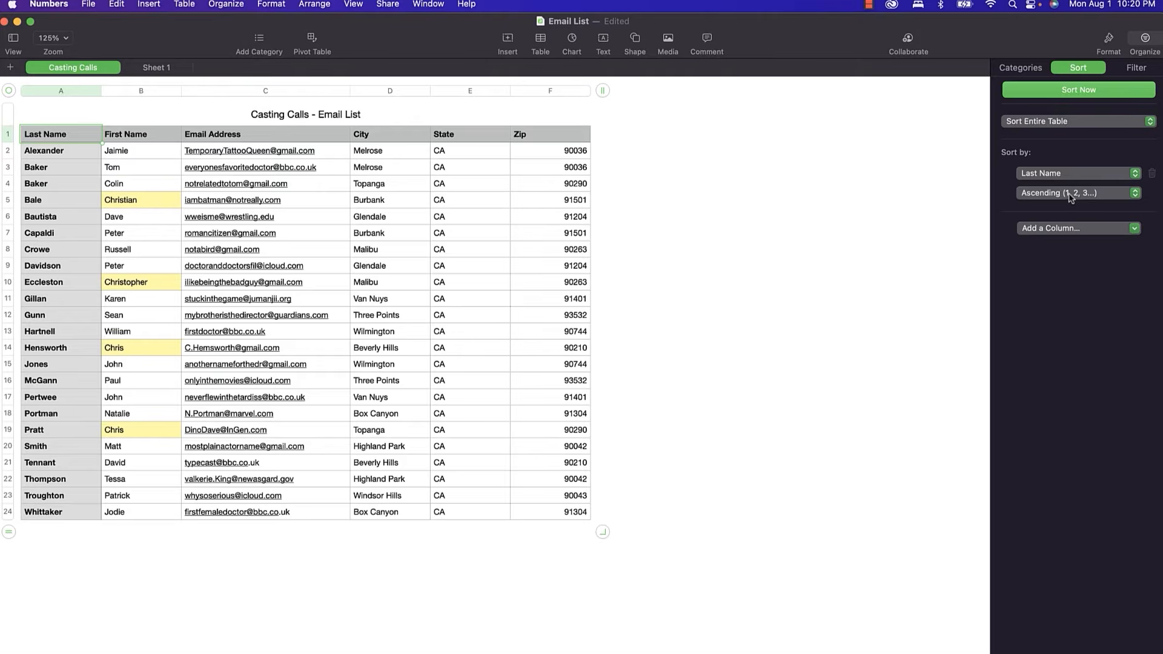
click(1066, 226)
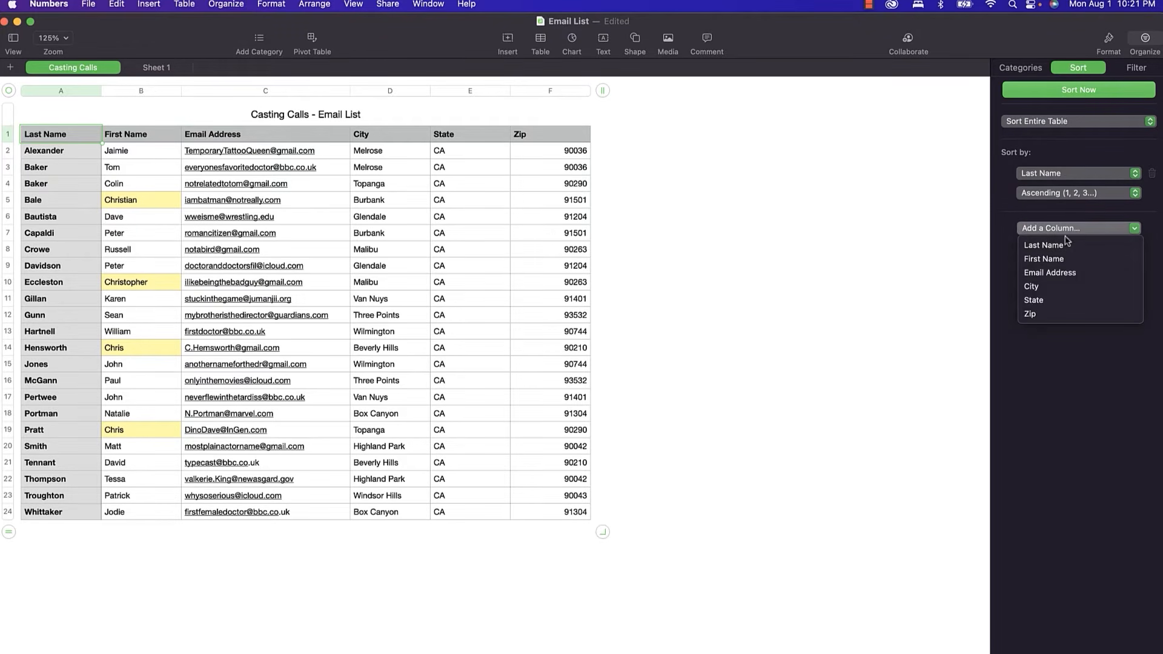
click(1067, 259)
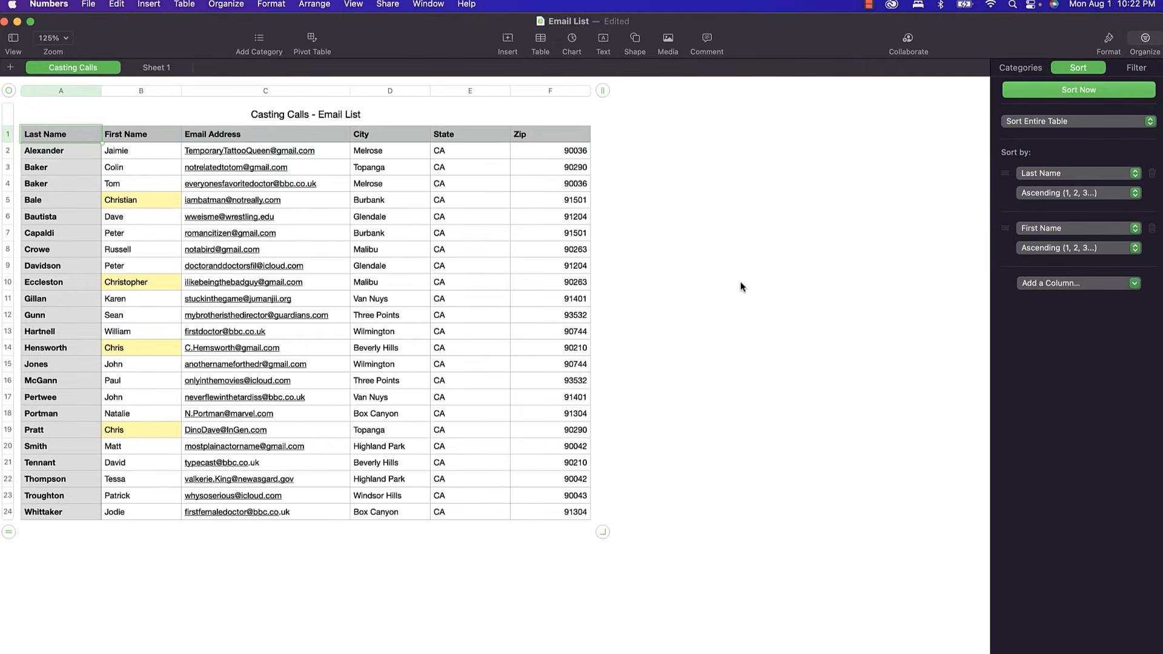
Categorize the Casting Calls rows by the Zip column.
click(1013, 72)
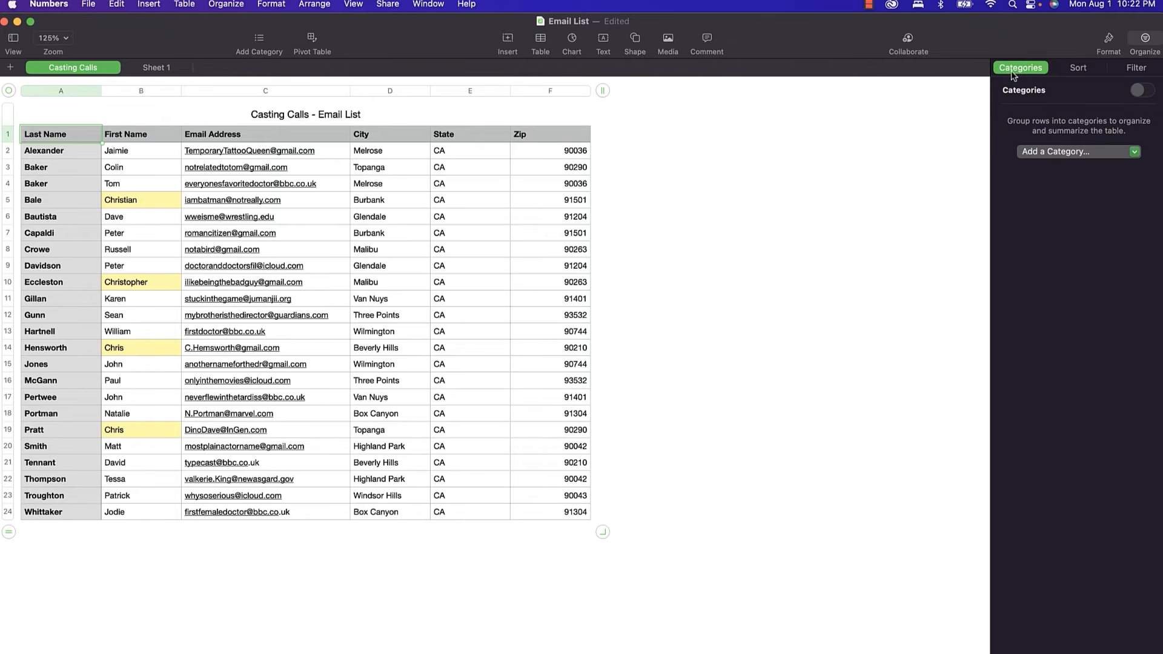
click(1054, 152)
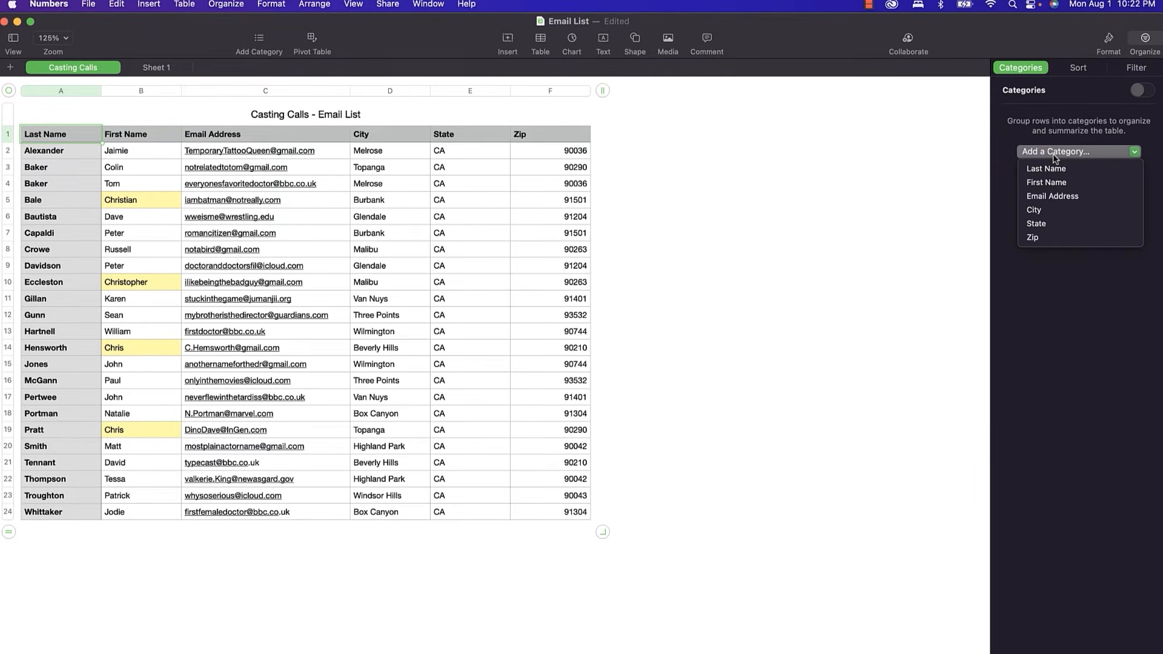
click(1048, 241)
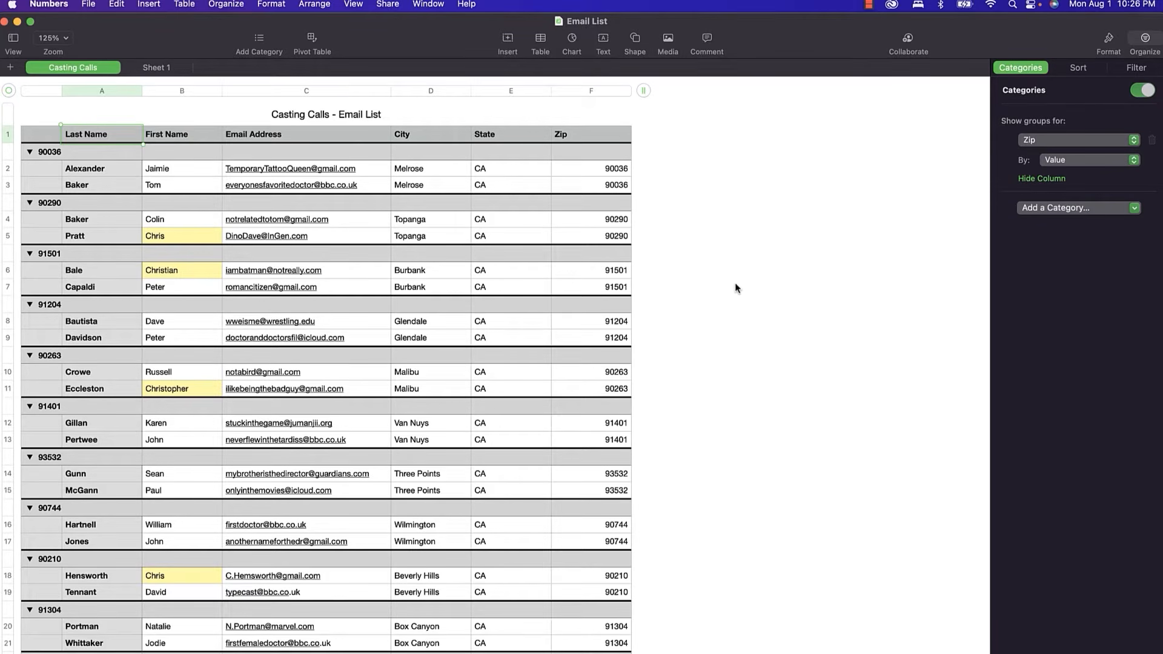
Close the Email List document and open the Sales Data spreadsheet.
key(super+w)
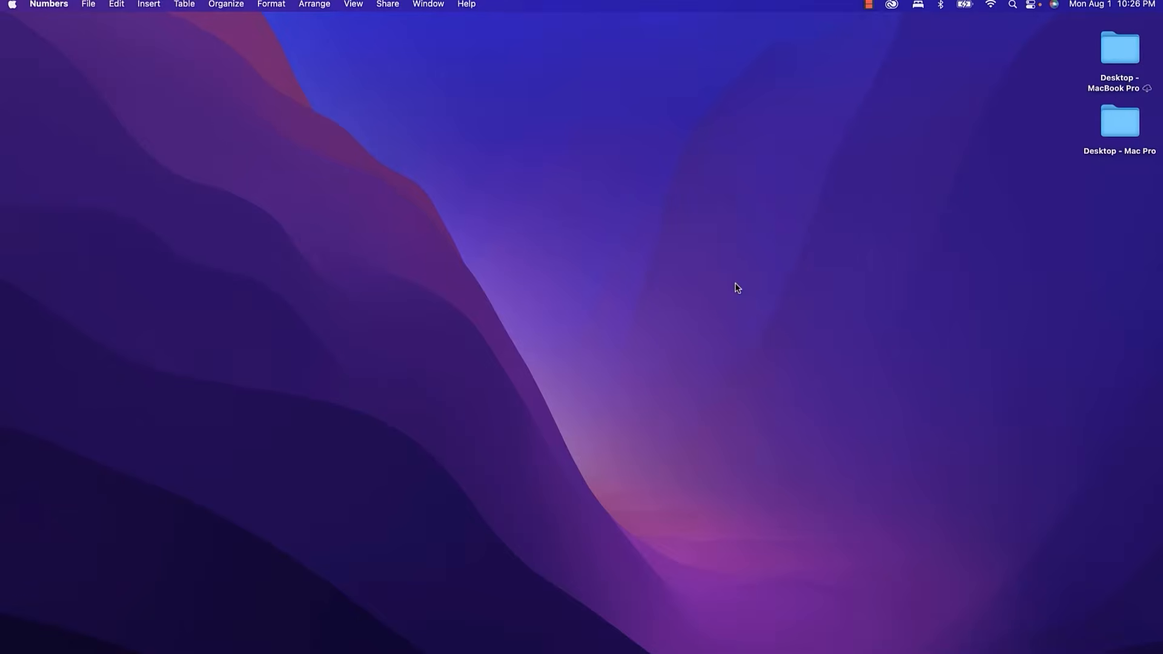
click(88, 5)
click(94, 38)
double_click(474, 191)
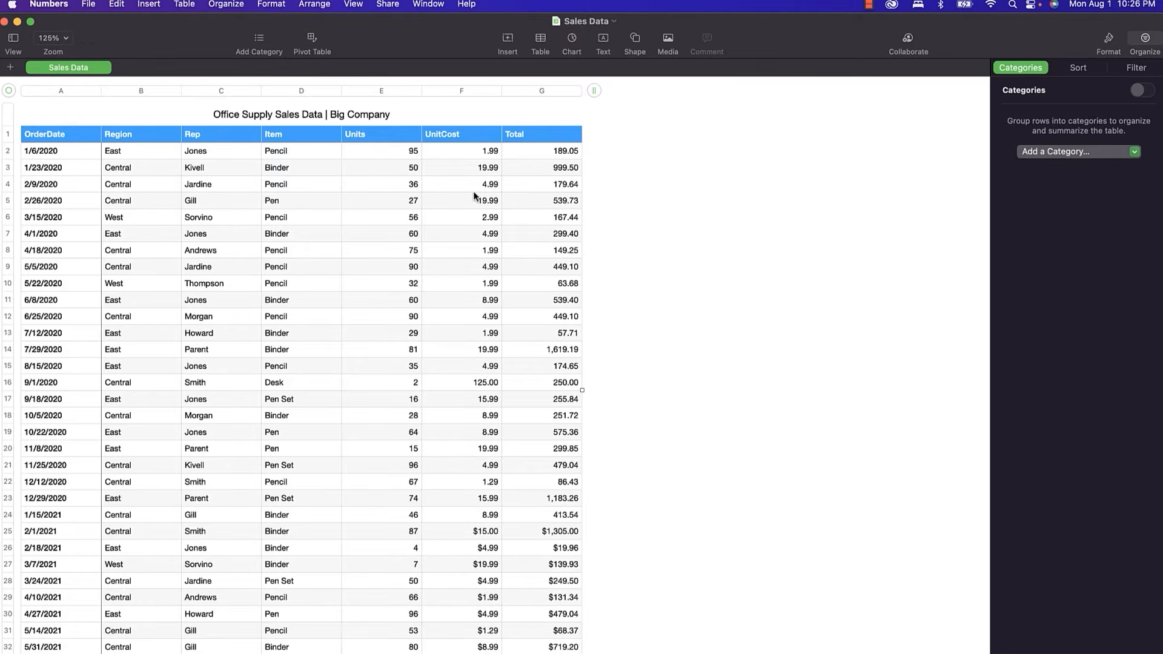
Create a pivot table with Region and Rep as rows, Item as columns, and summed Total values.
click(313, 40)
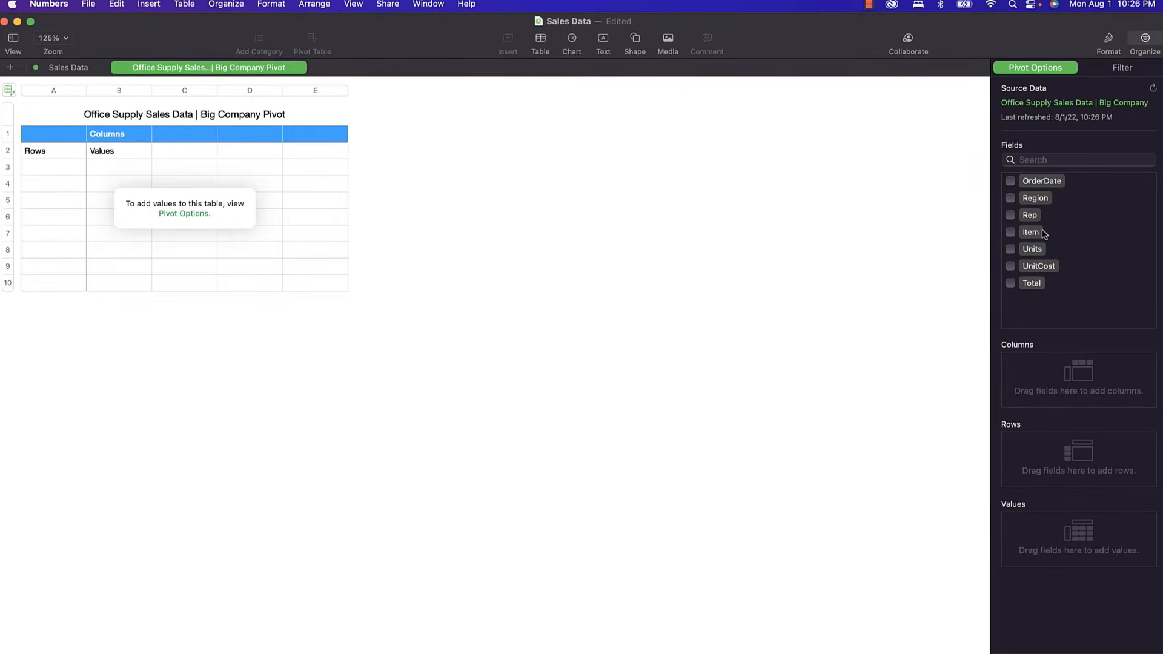
click(1010, 215)
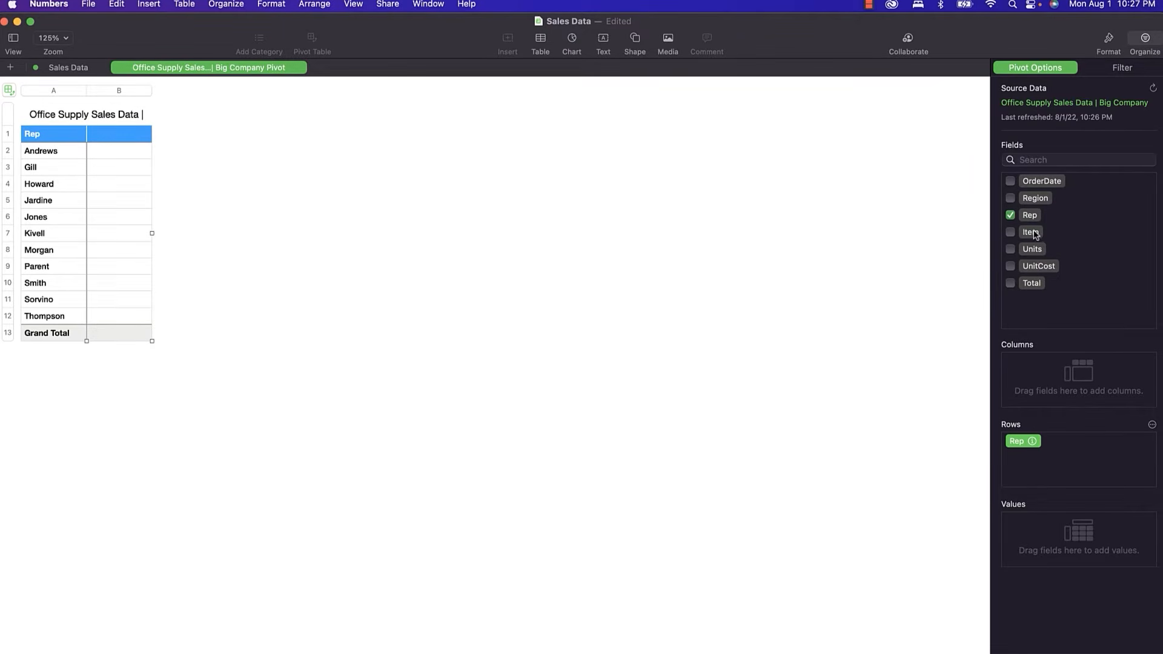
drag(1035, 235, 1047, 380)
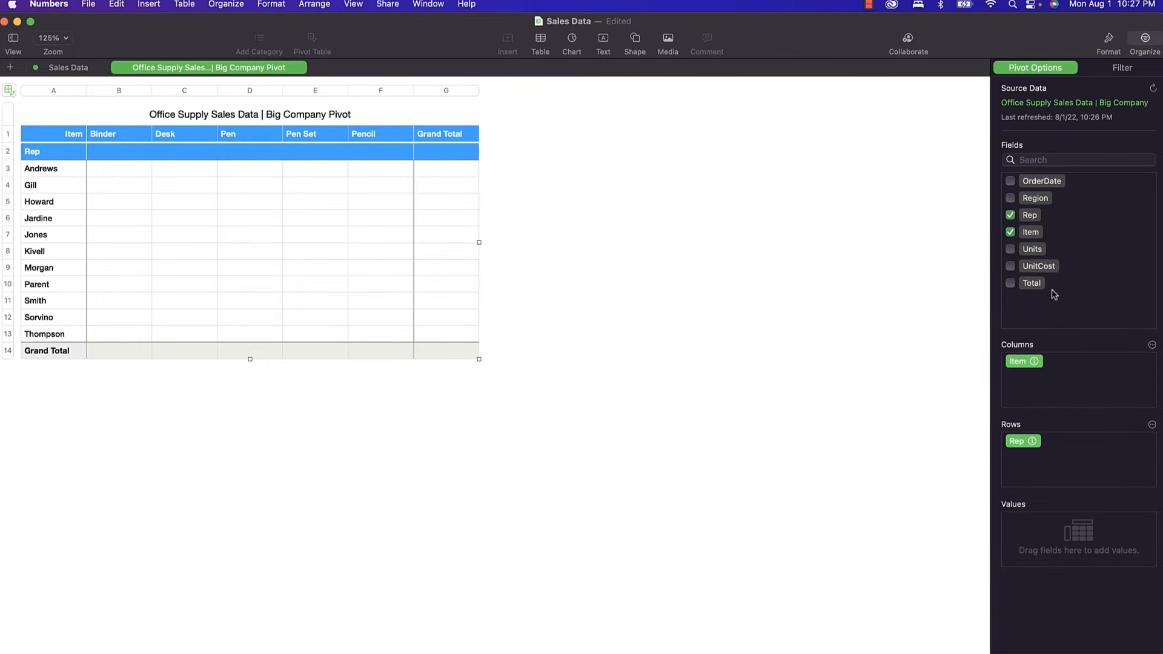
click(1010, 199)
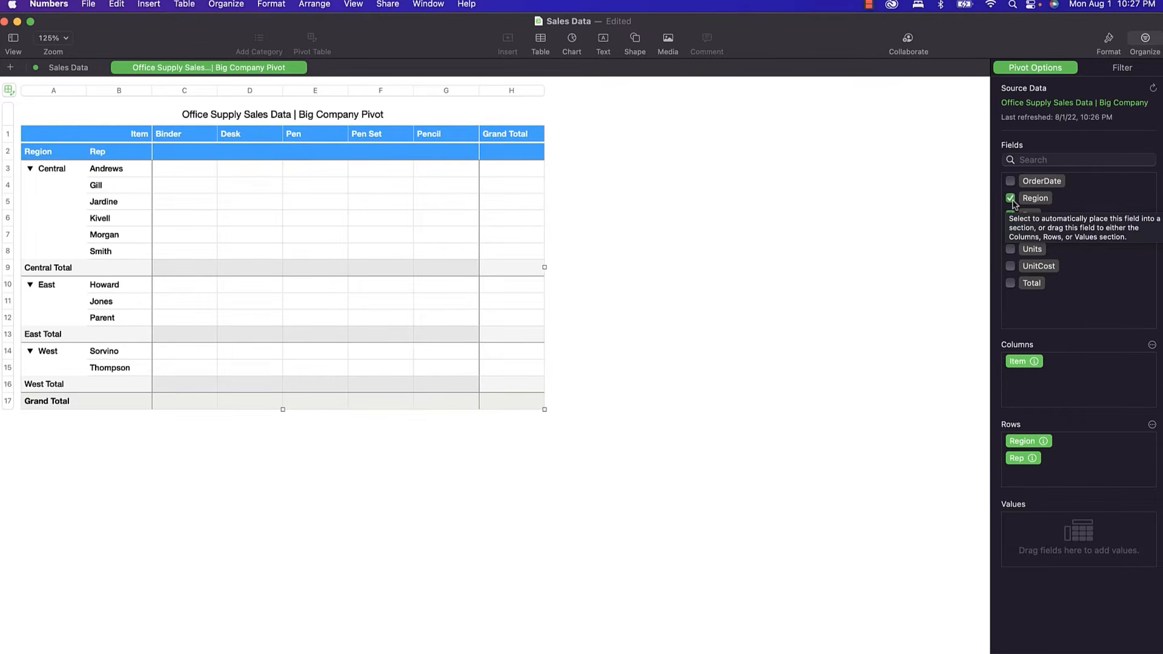
click(1010, 266)
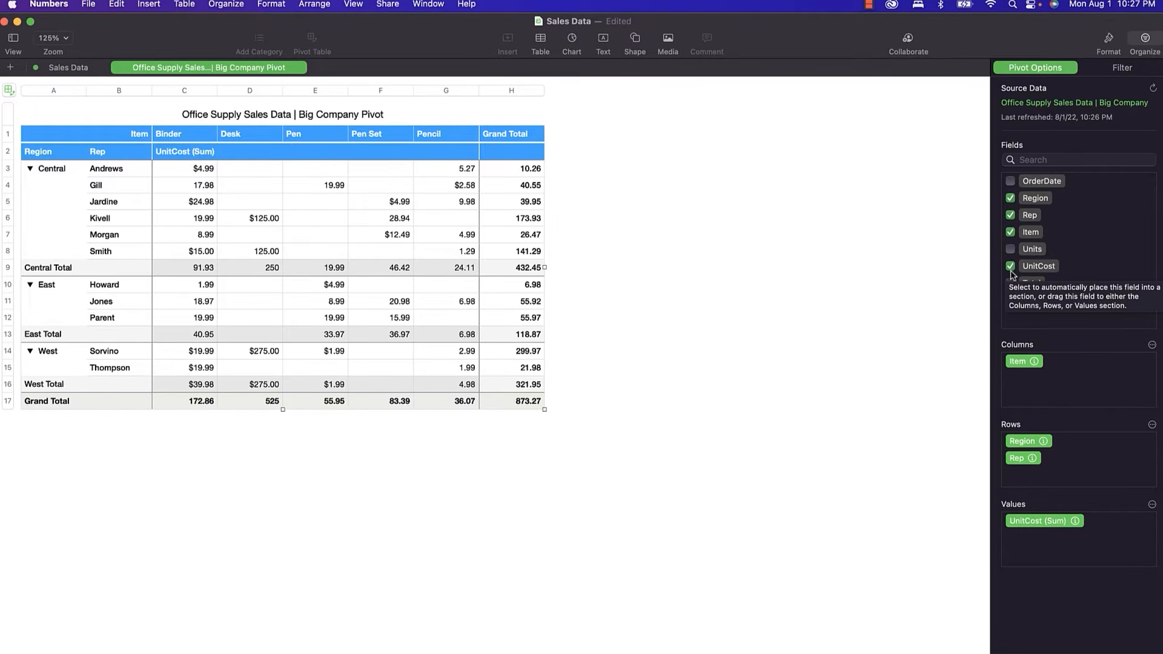
click(1010, 284)
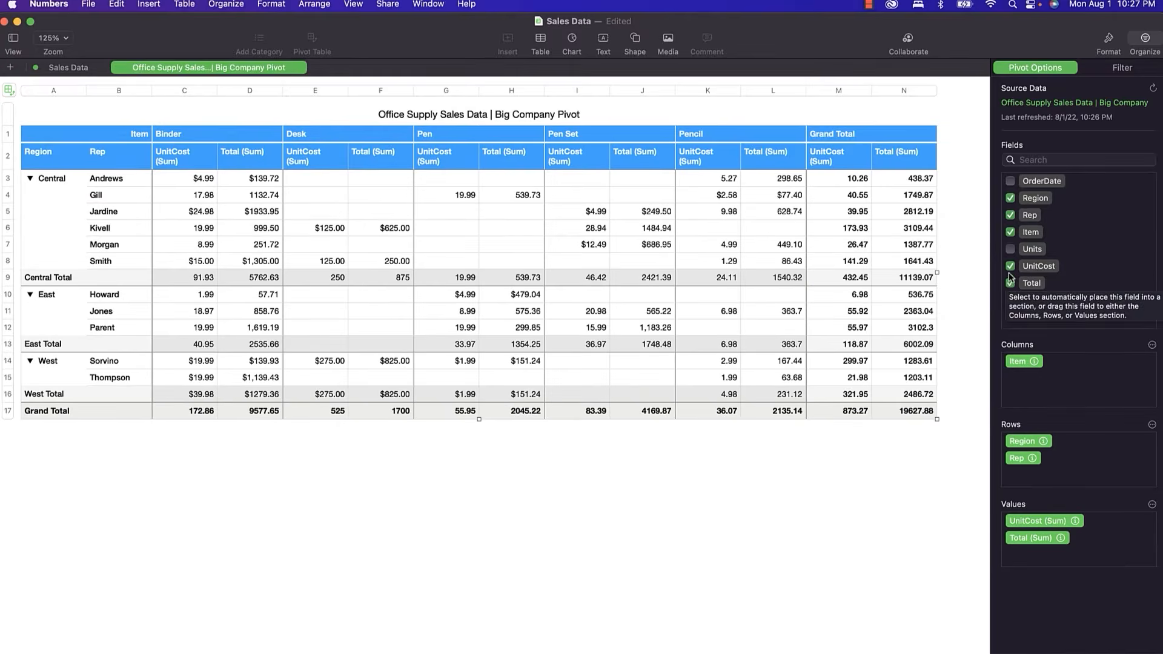
click(1010, 267)
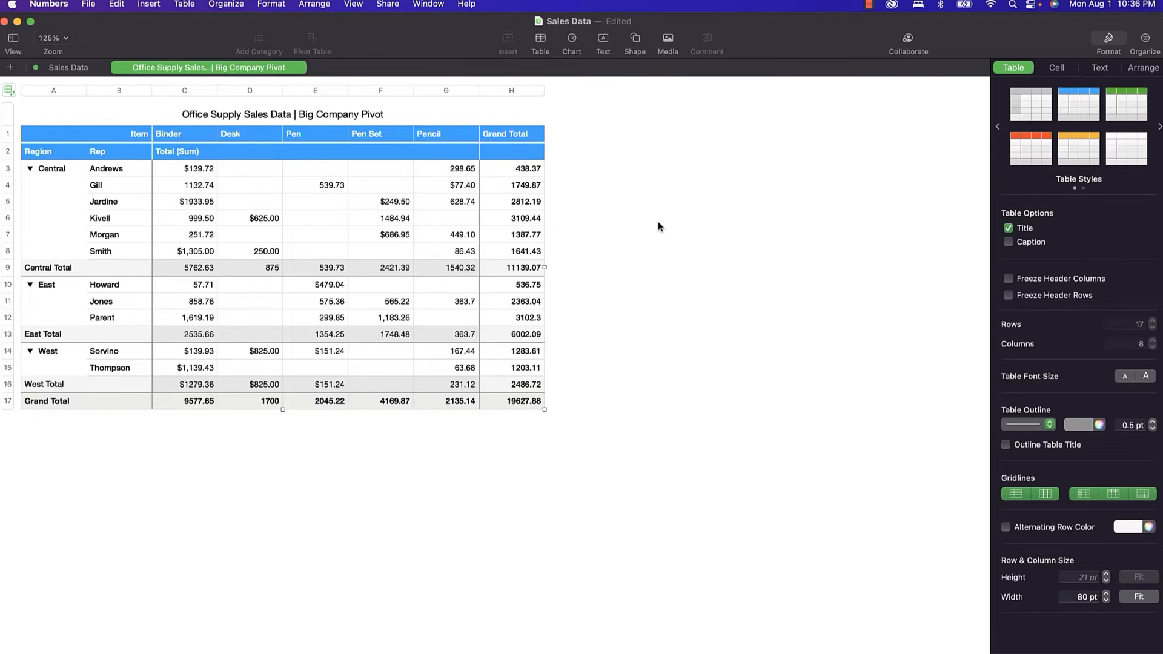
On the Sales Data sheet, enter =SUM(G2:G44) in G45 to total the Total column.
click(71, 68)
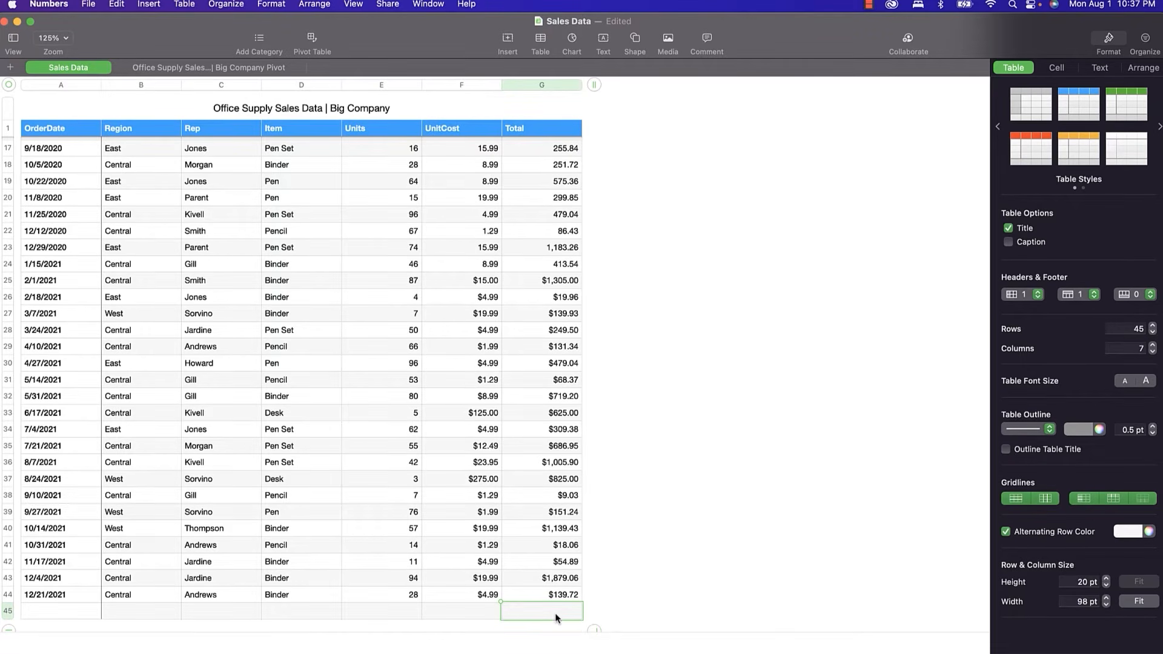
key(=)
scroll(526, 259, up, 10)
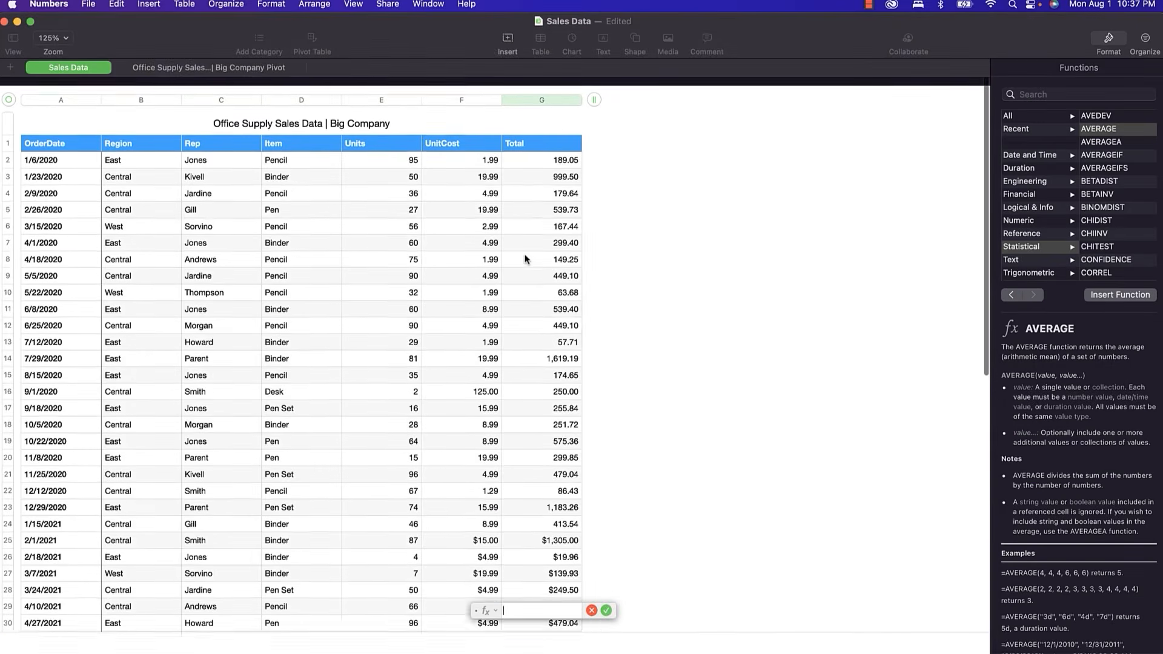
drag(533, 150, 579, 337)
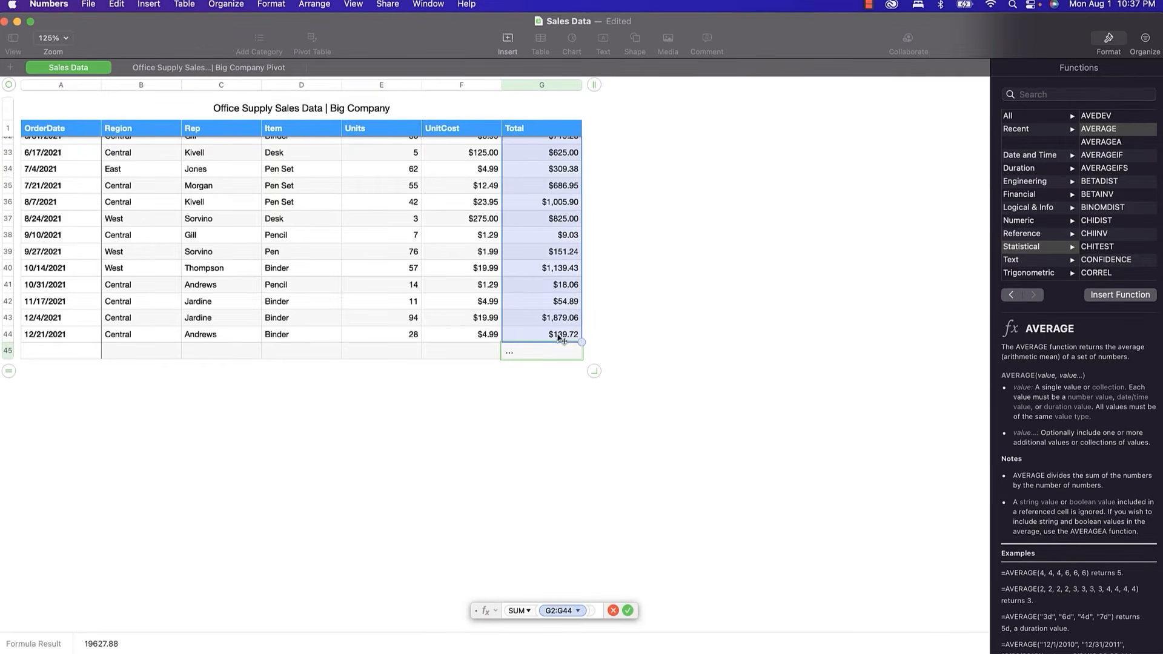
key(Return)
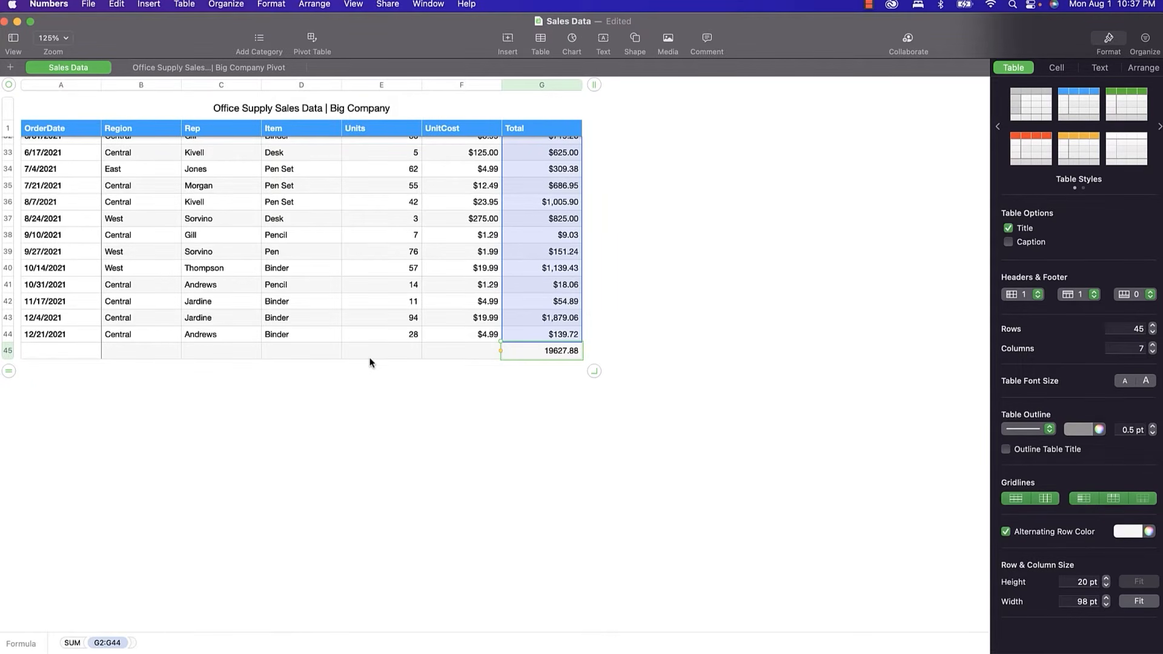
Try adding +E45 to the G45 total, cancel the edit, then select E45 and browse the Insert menu.
double_click(526, 352)
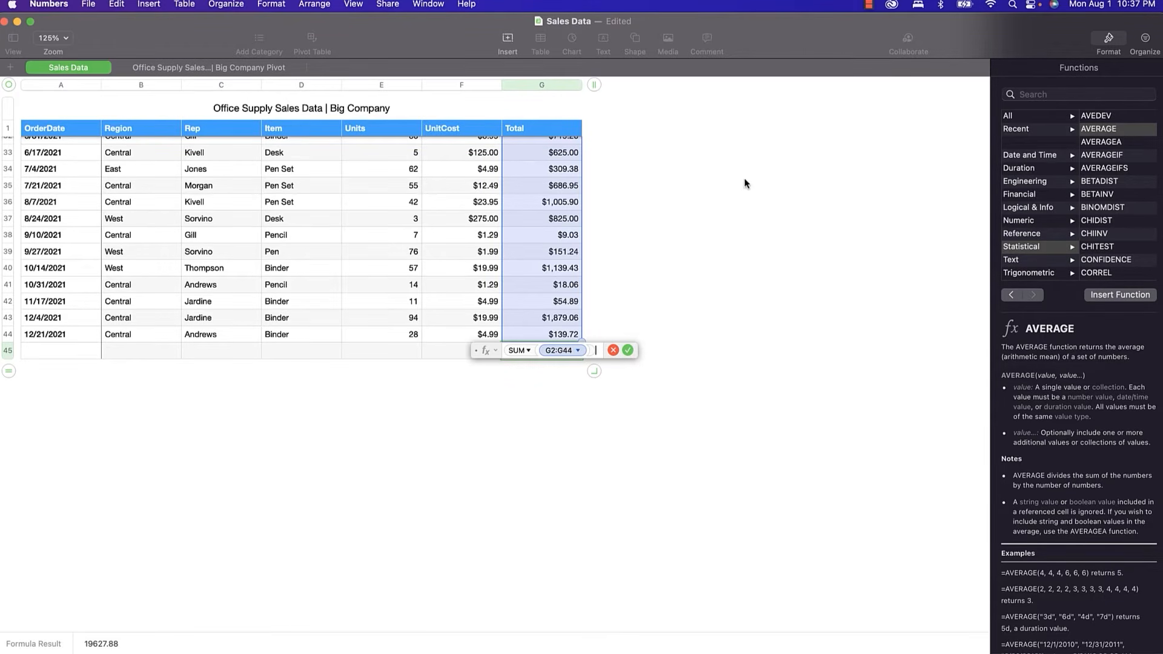
text(+)
click(397, 354)
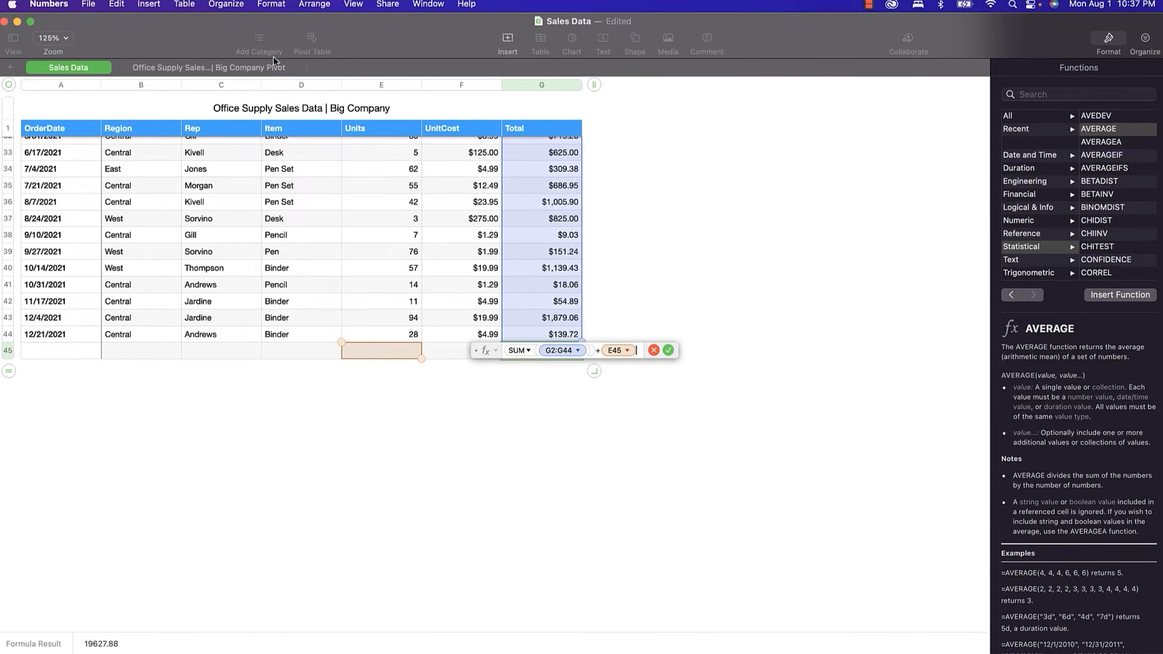
key(Escape)
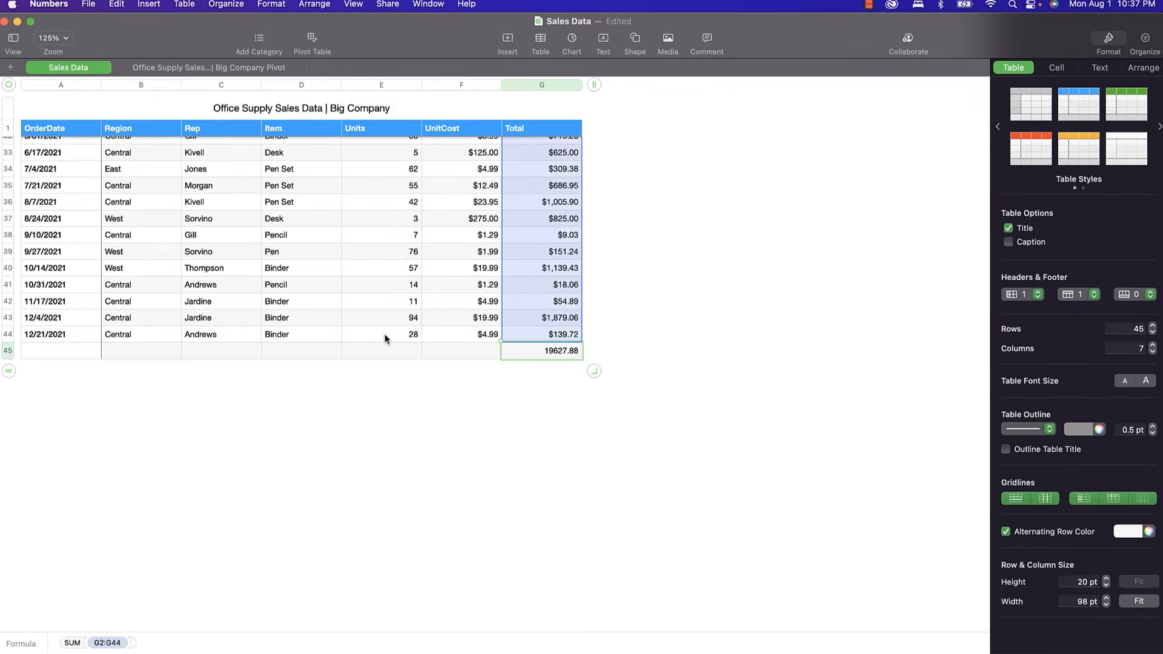
click(381, 354)
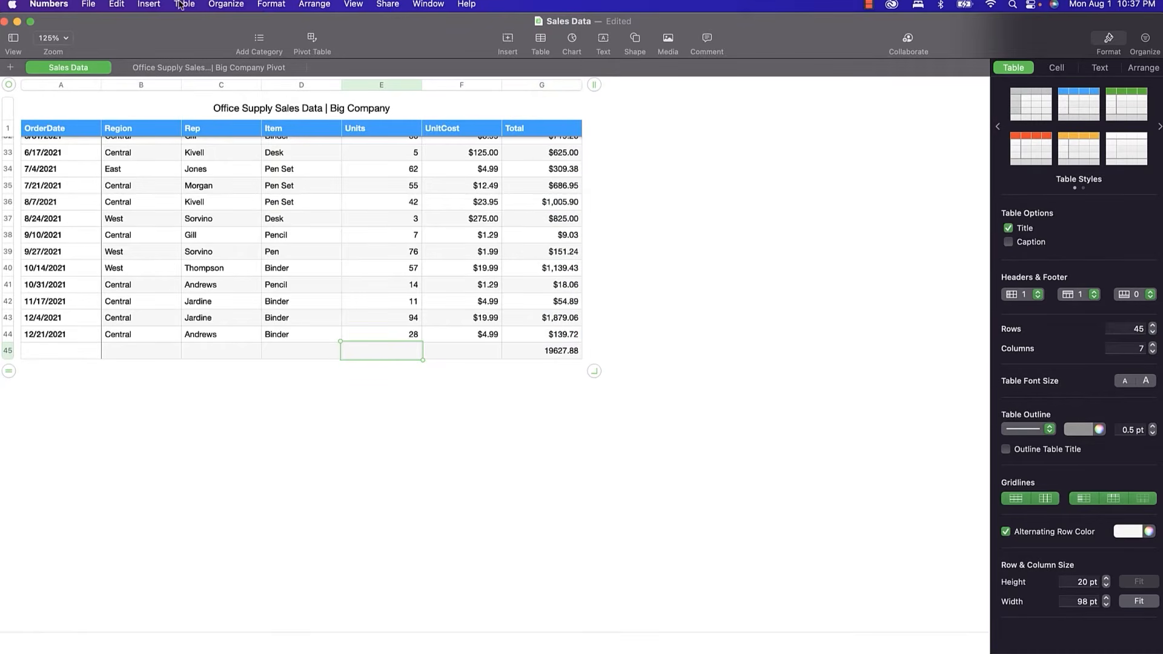
click(140, 6)
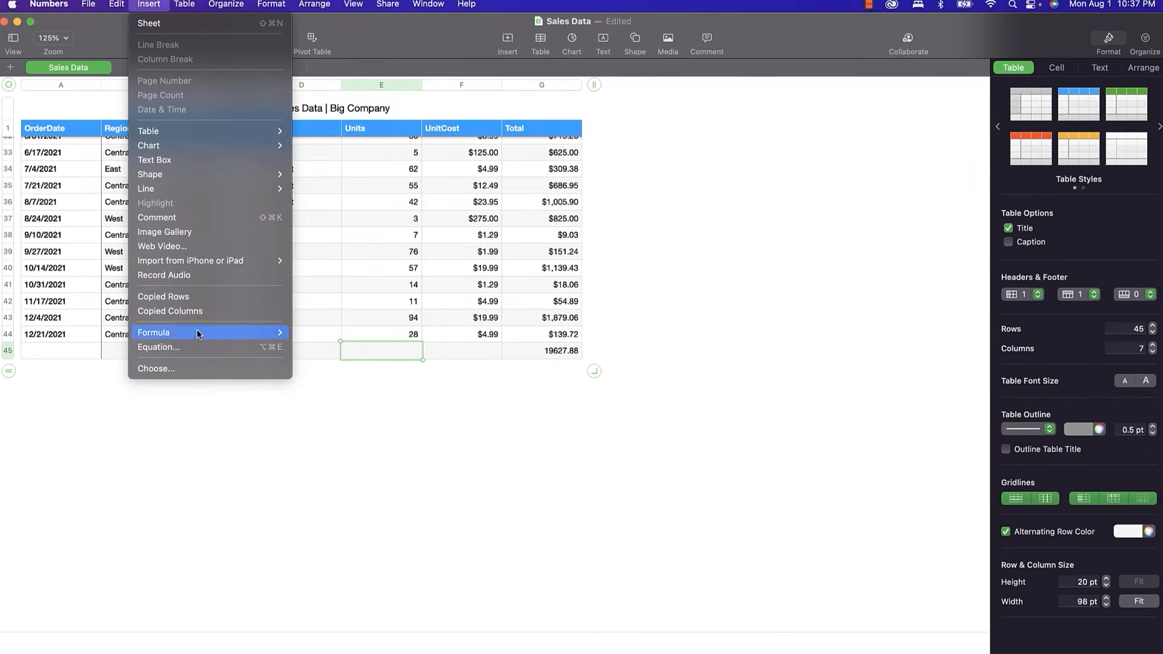
mouse_move(197, 335)
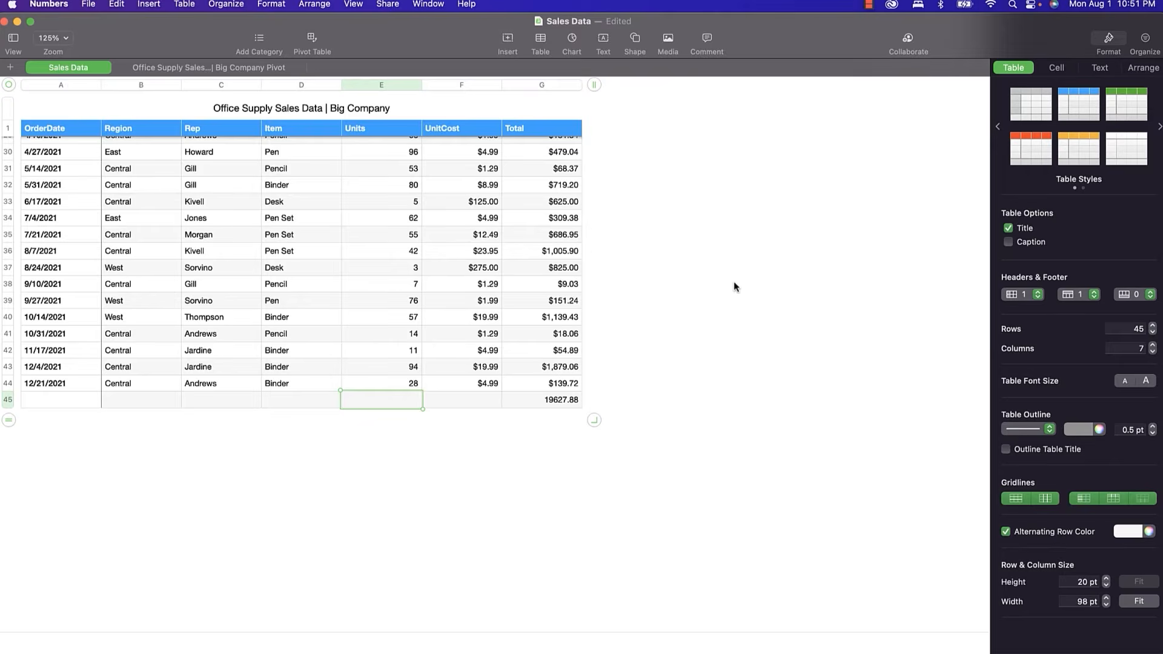
On the pivot sheet, insert a new table below the pivot table.
click(229, 68)
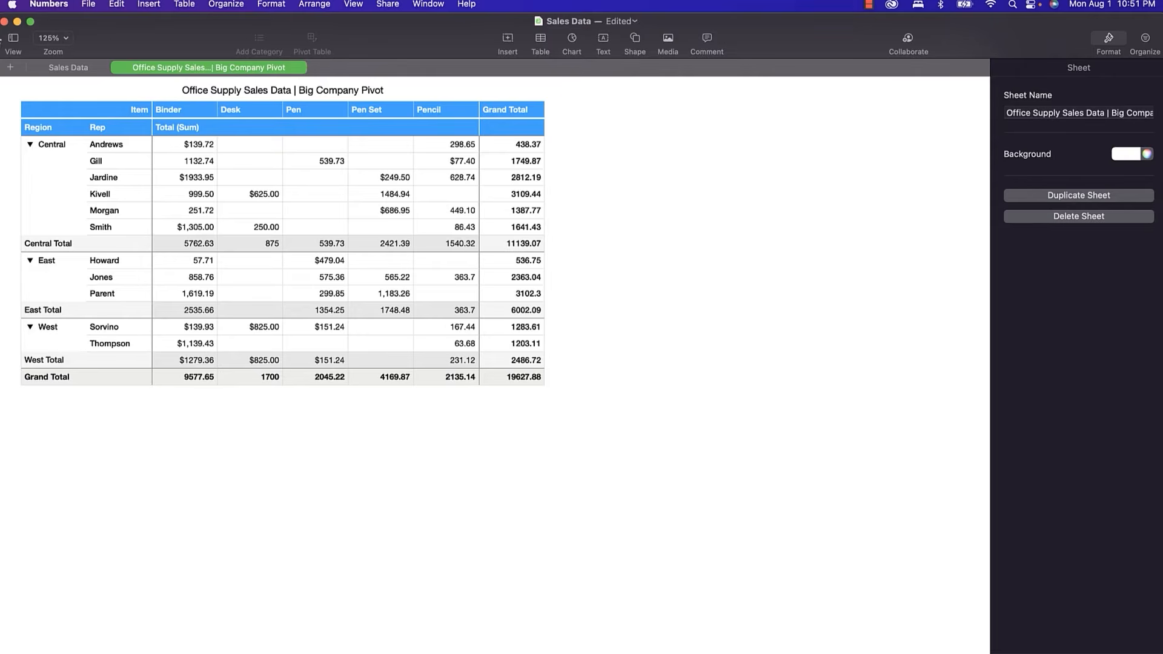
click(245, 167)
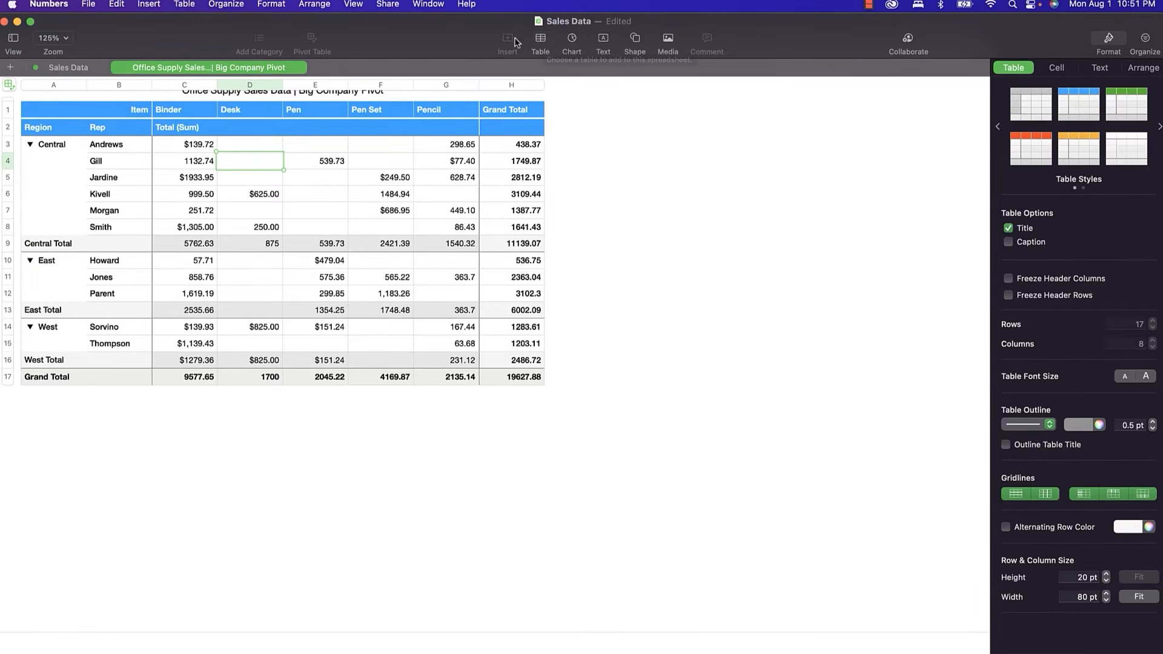
click(541, 40)
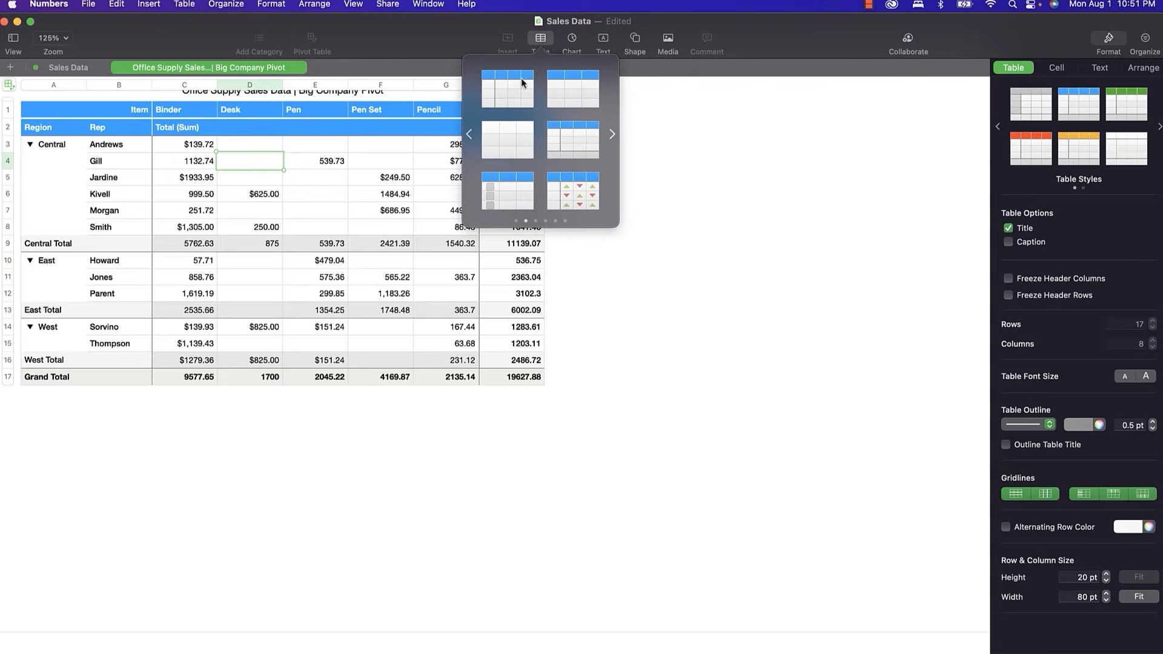
click(564, 96)
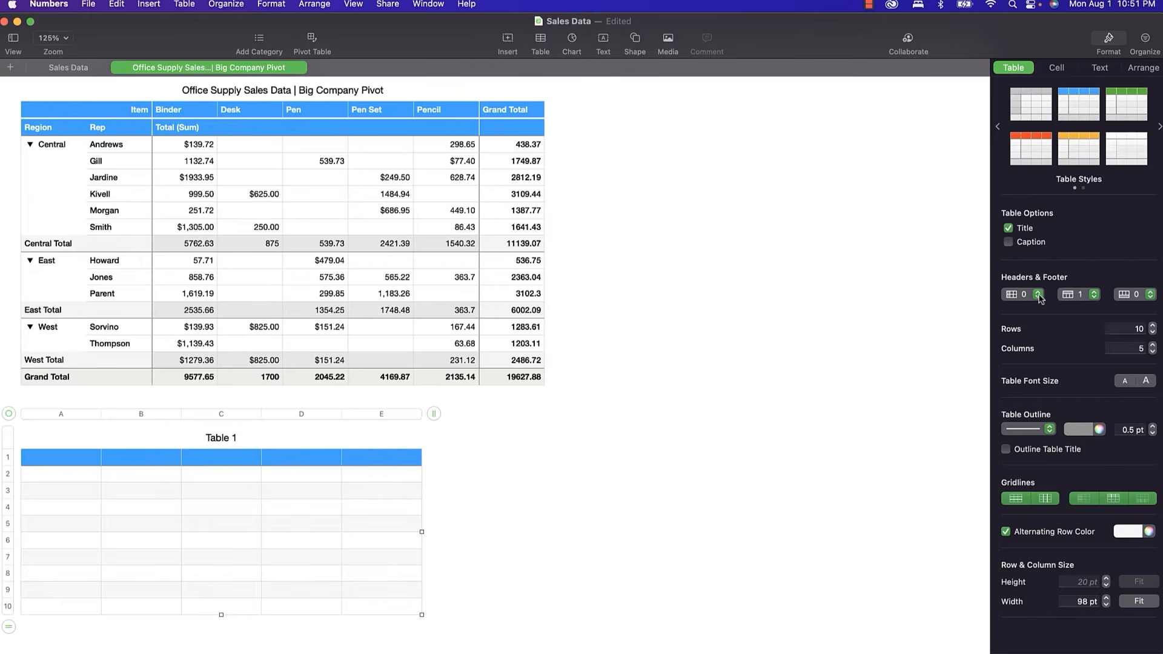
Make the new table 1 row by 3 columns with no header row and no title.
click(1094, 295)
click(1091, 300)
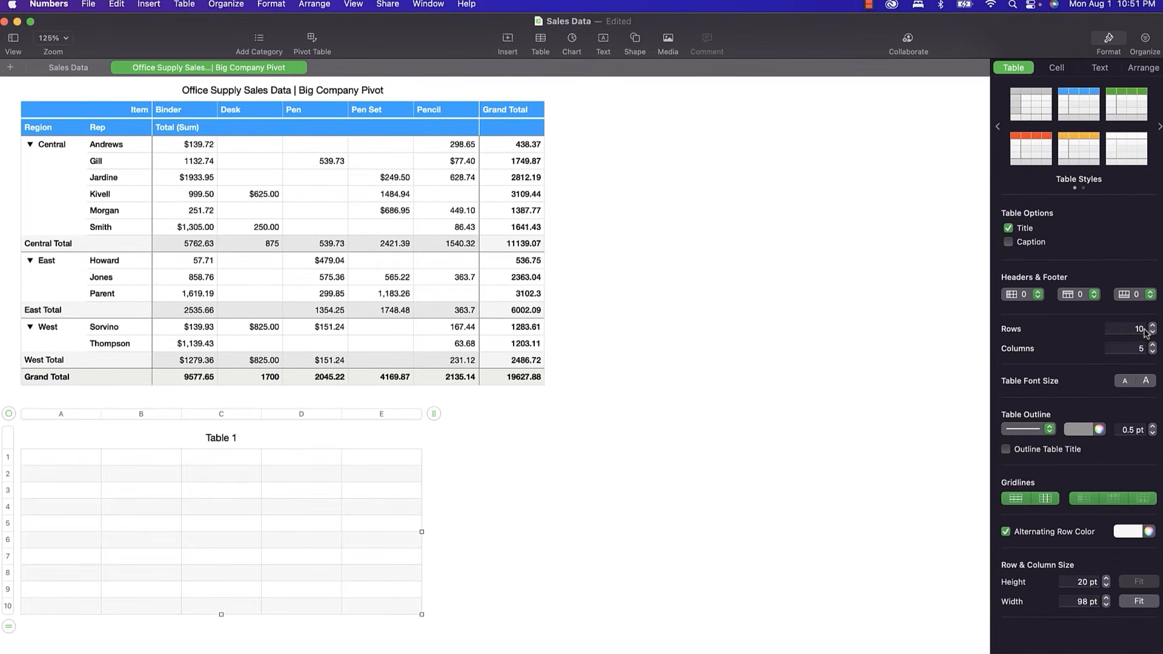
click(1144, 330)
text(1)
click(1143, 350)
text(3)
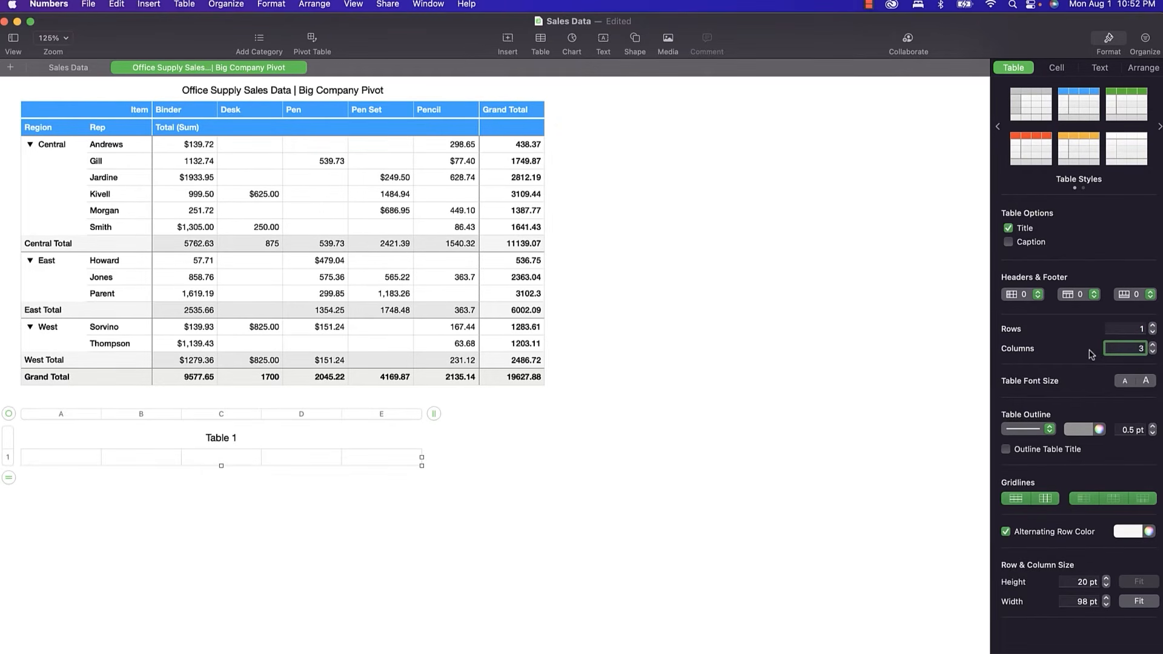
key(Return)
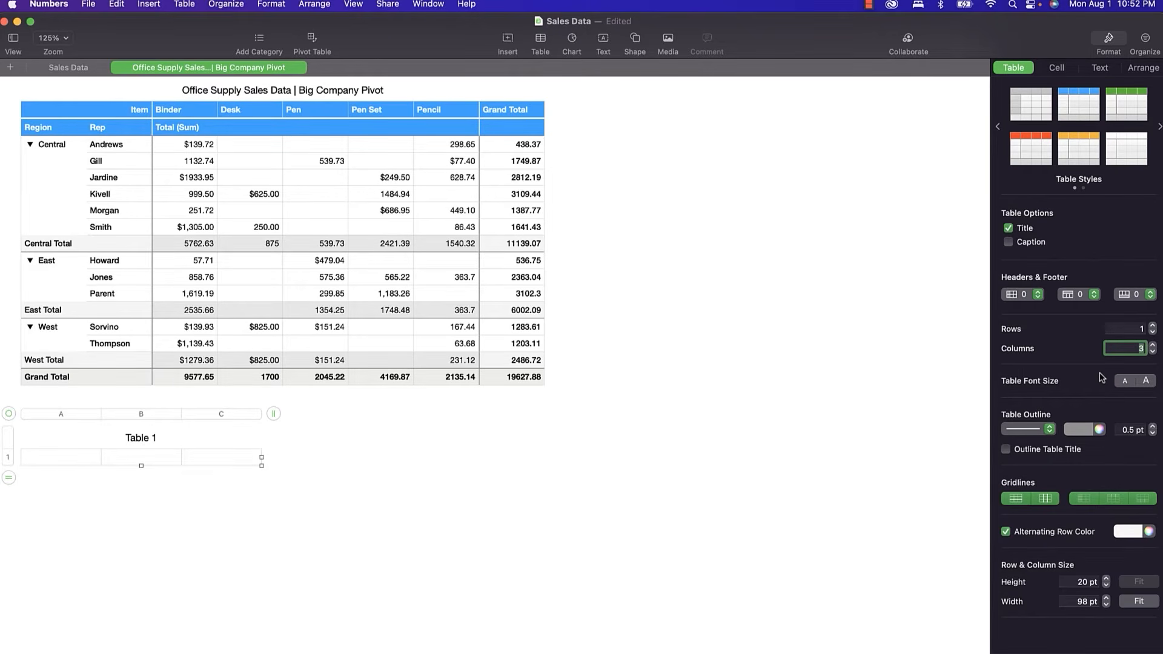
click(1008, 229)
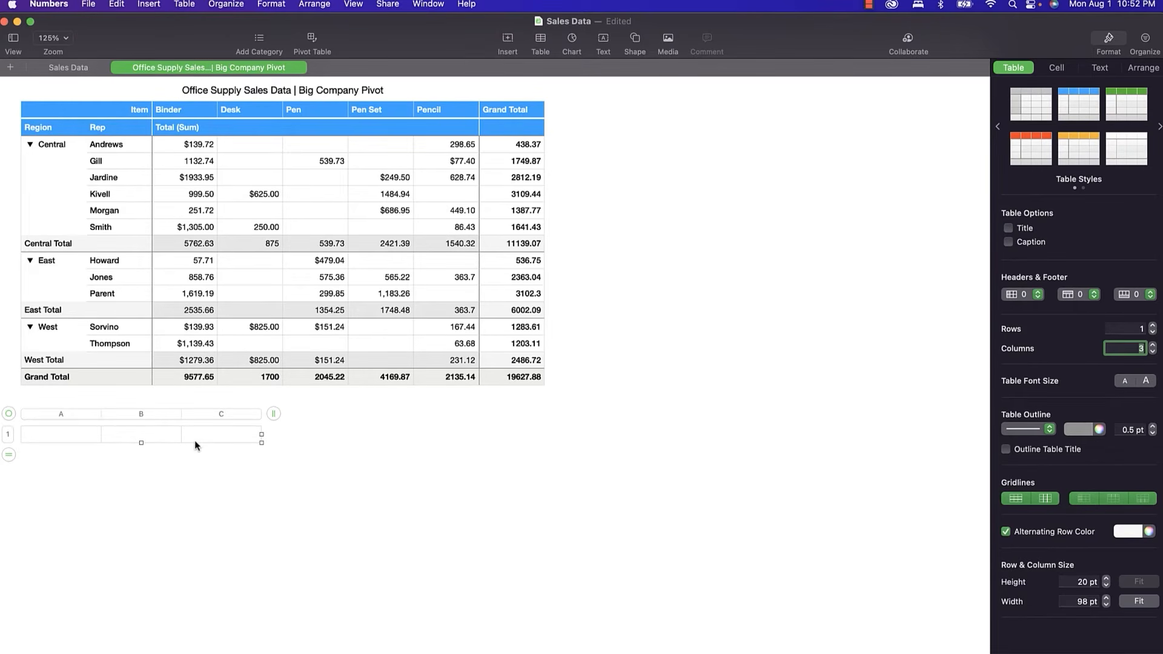
Type the label 'Best Regional Sales' in cell A1 of the new table.
double_click(61, 437)
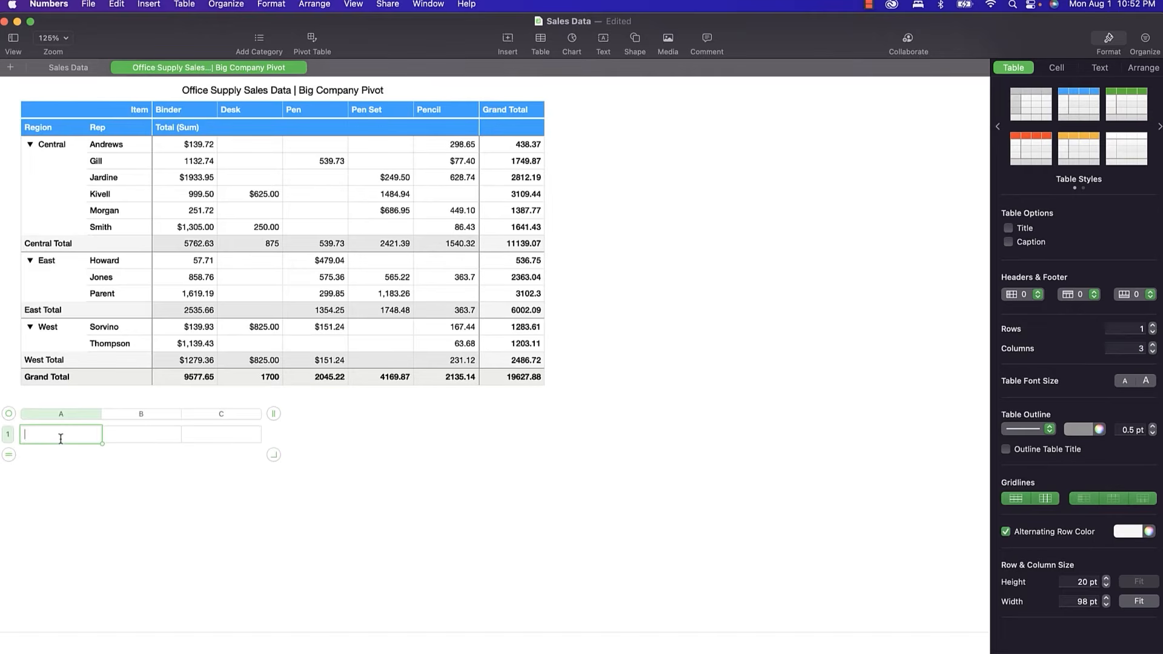
text(Best Regional Sa;es)
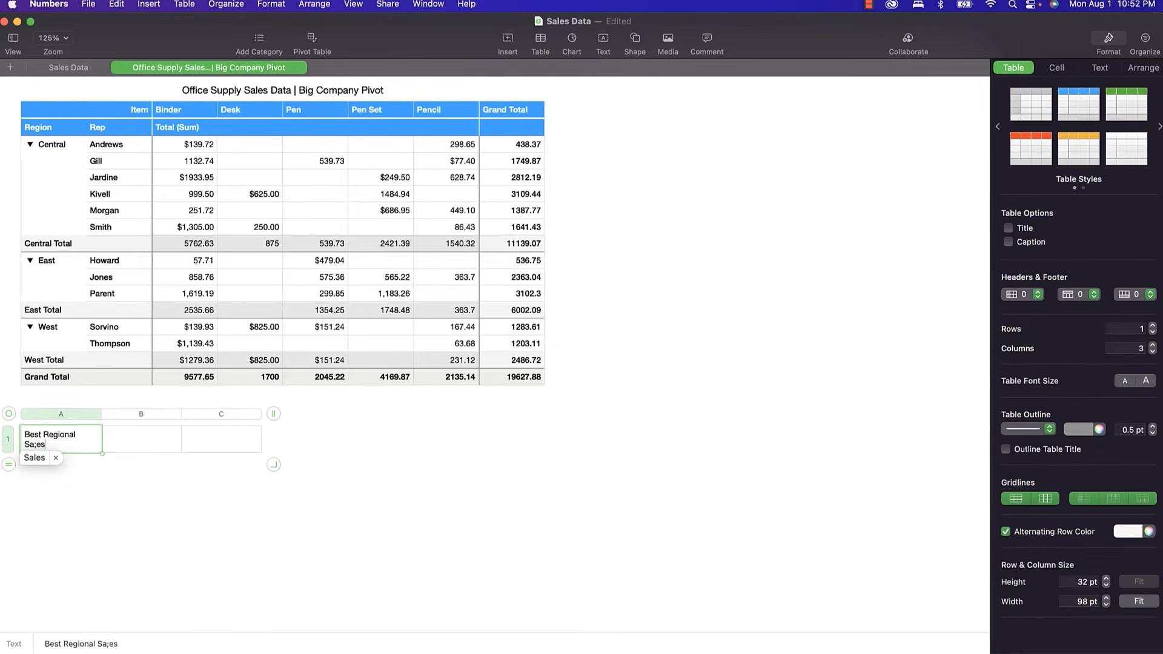
key(Return)
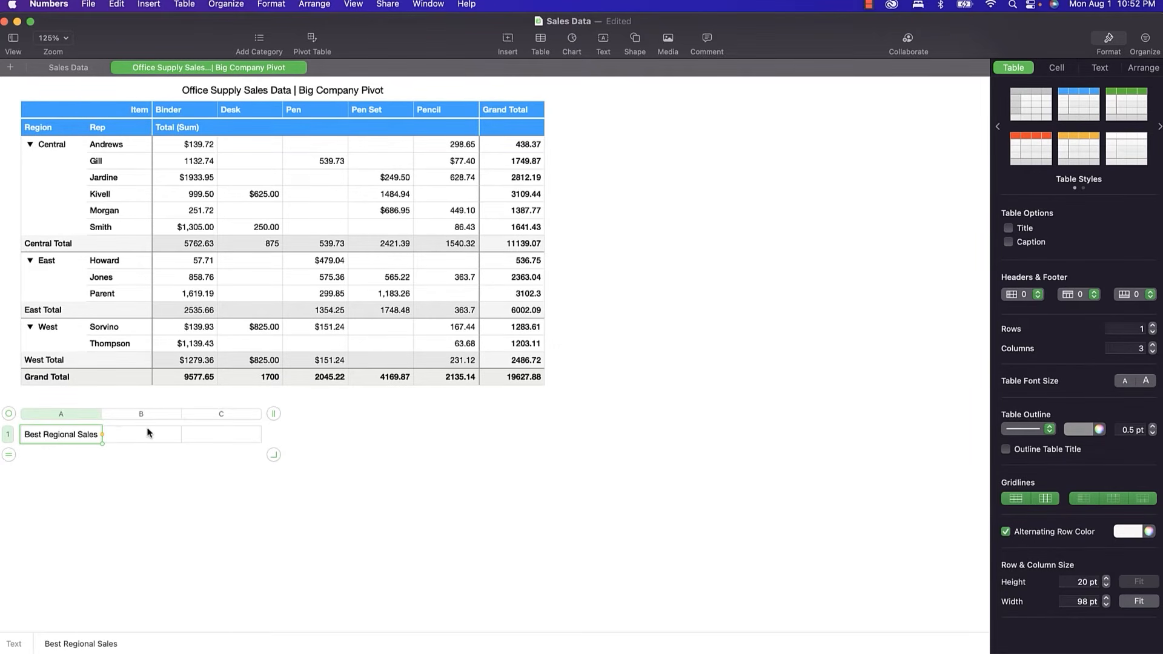
Enter =MAX(H9,H13,H16) in B1 to show the largest regional grand total, 11139.07.
click(141, 436)
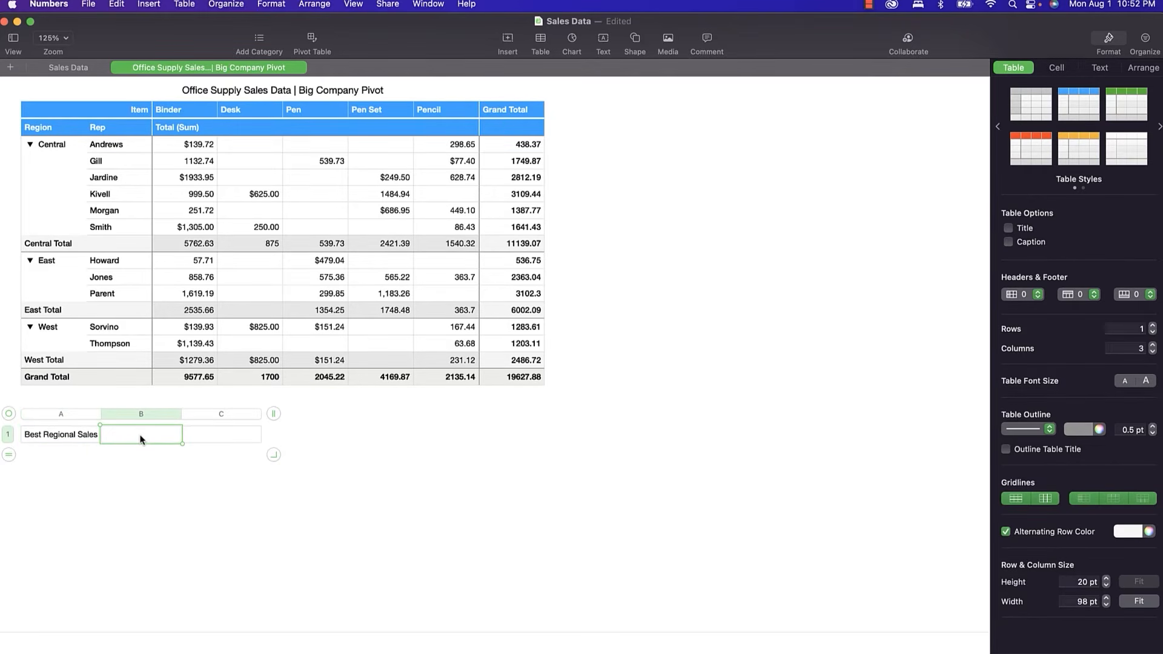
text(=ma)
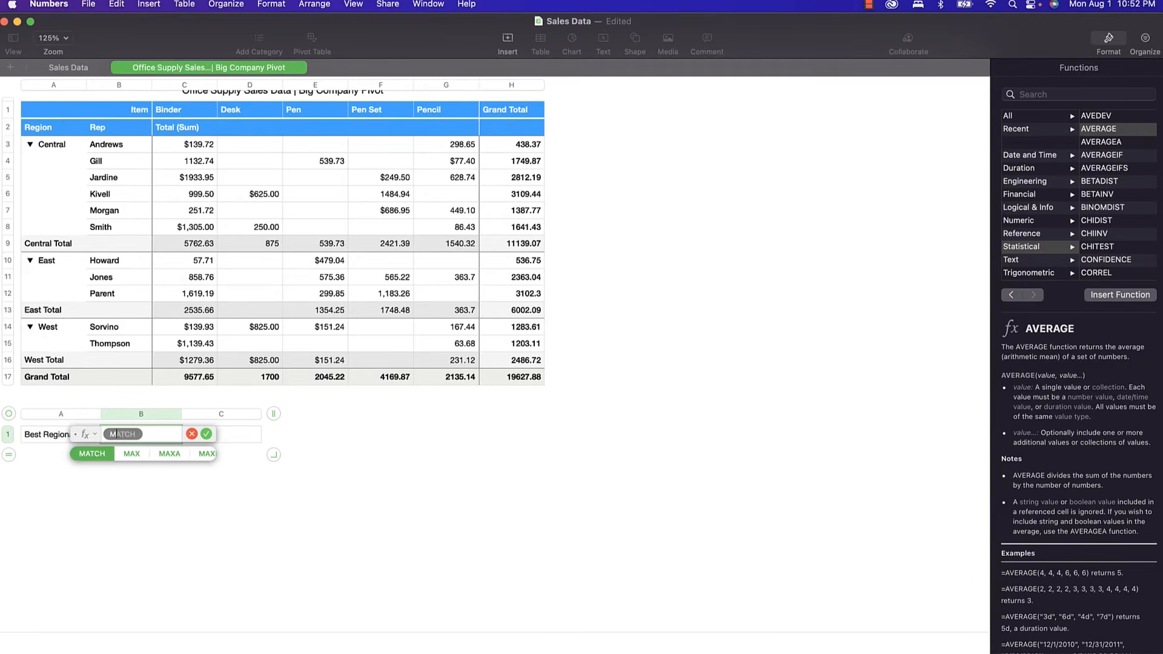
text(x)
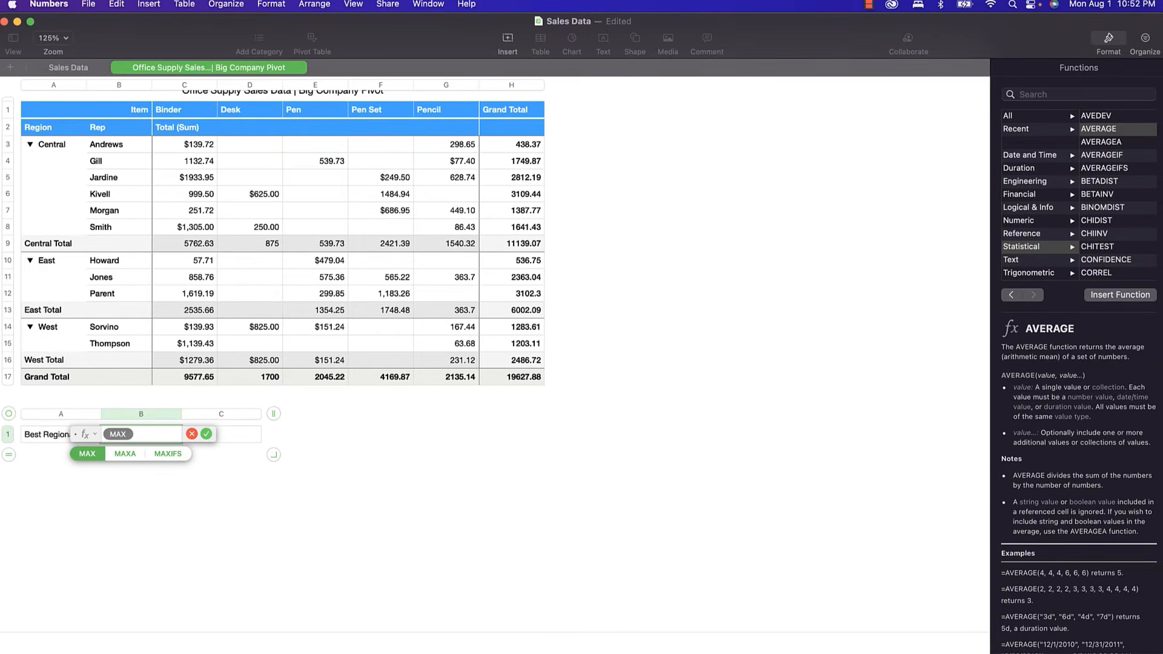
key(Return)
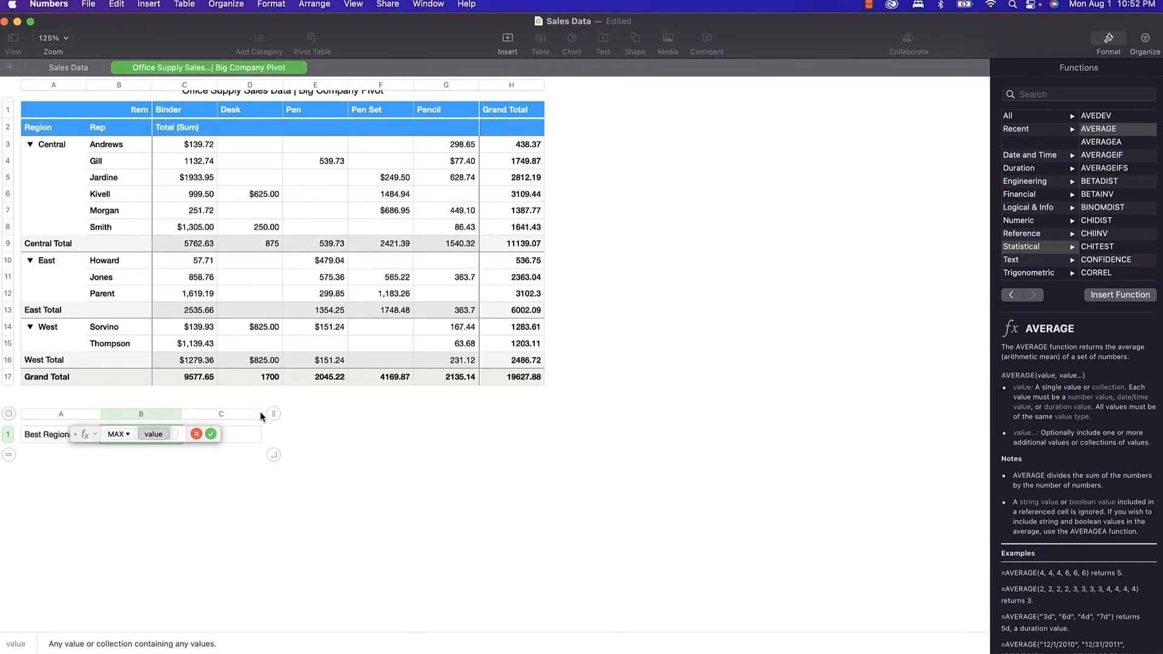
click(513, 242)
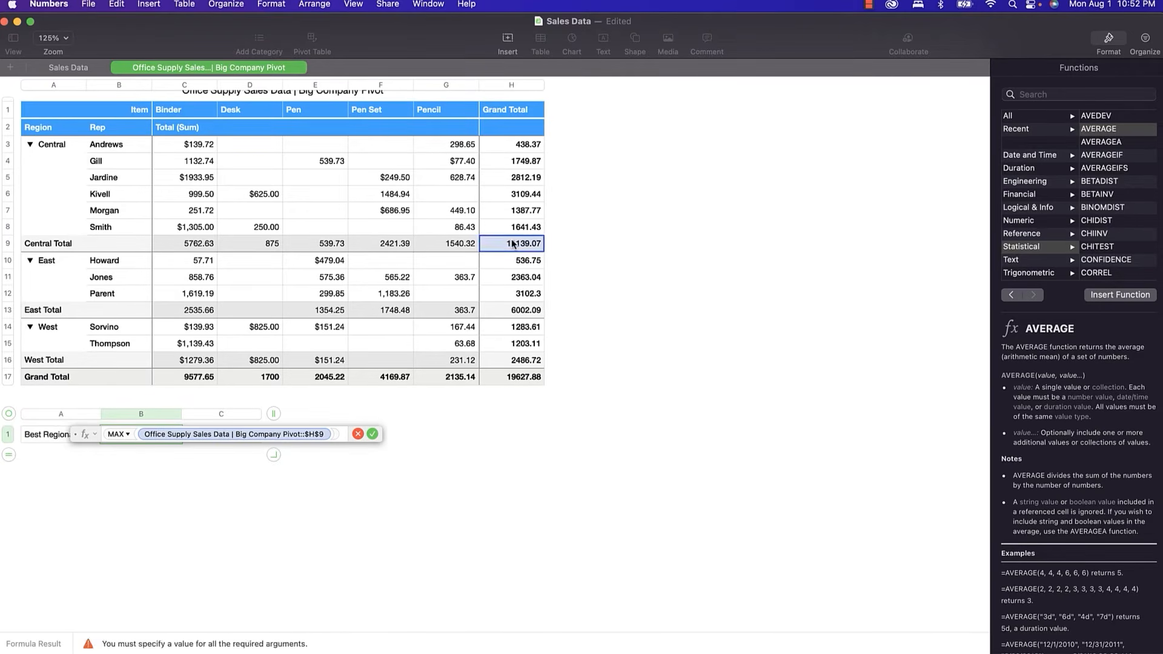
text(,)
click(507, 310)
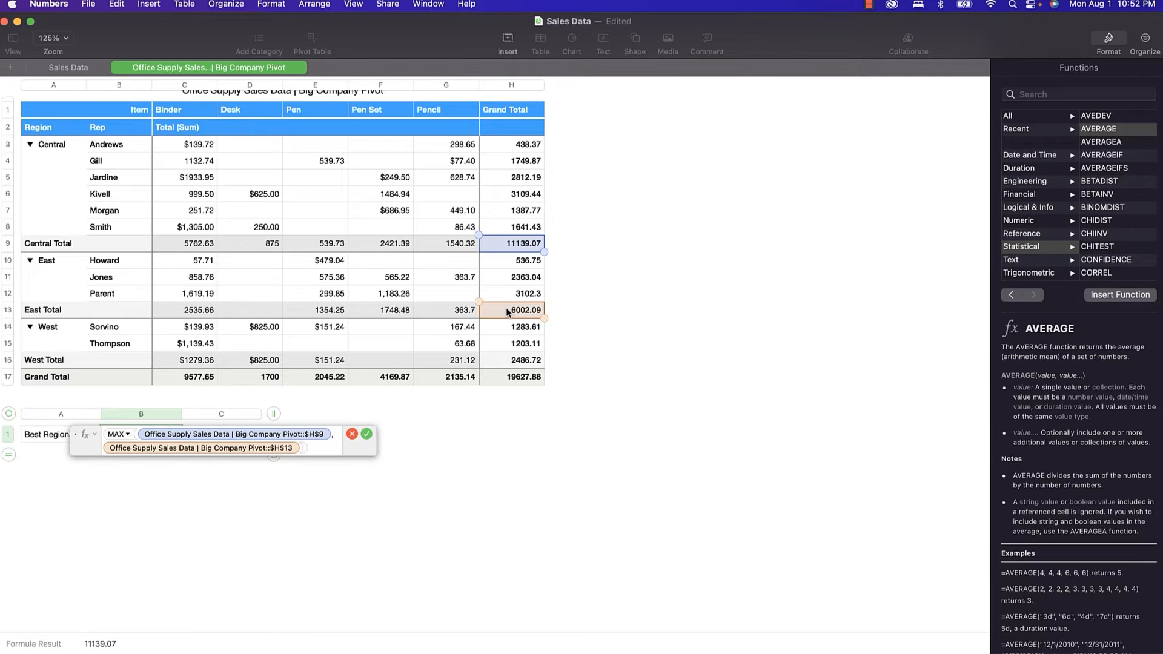
text(,)
click(507, 362)
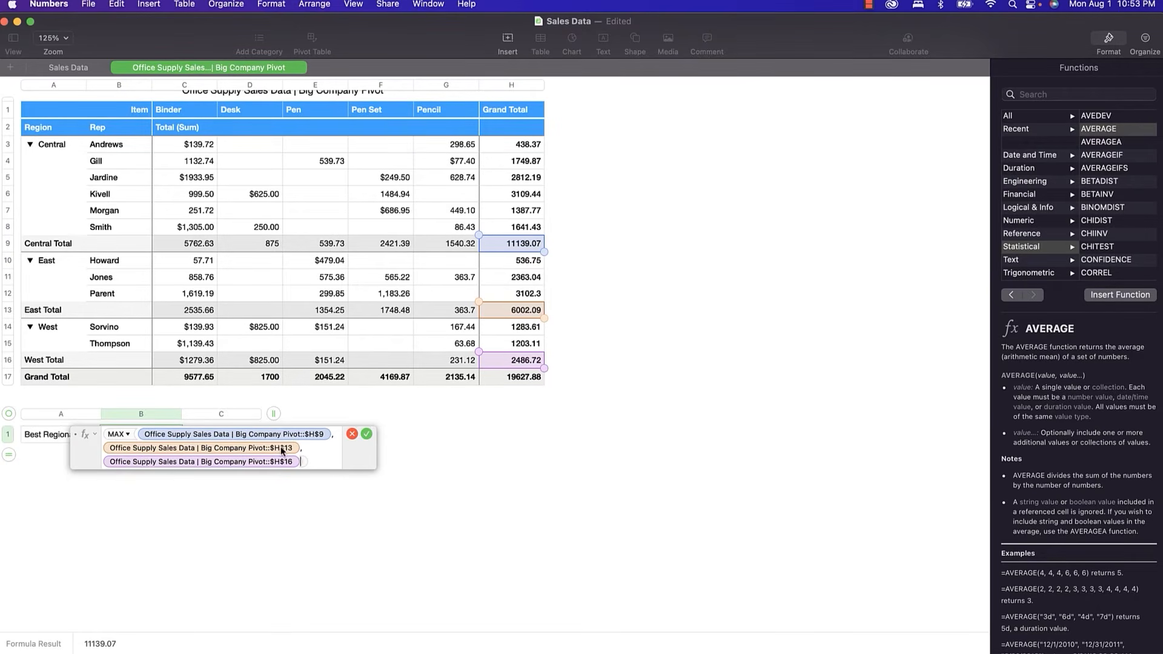
click(364, 436)
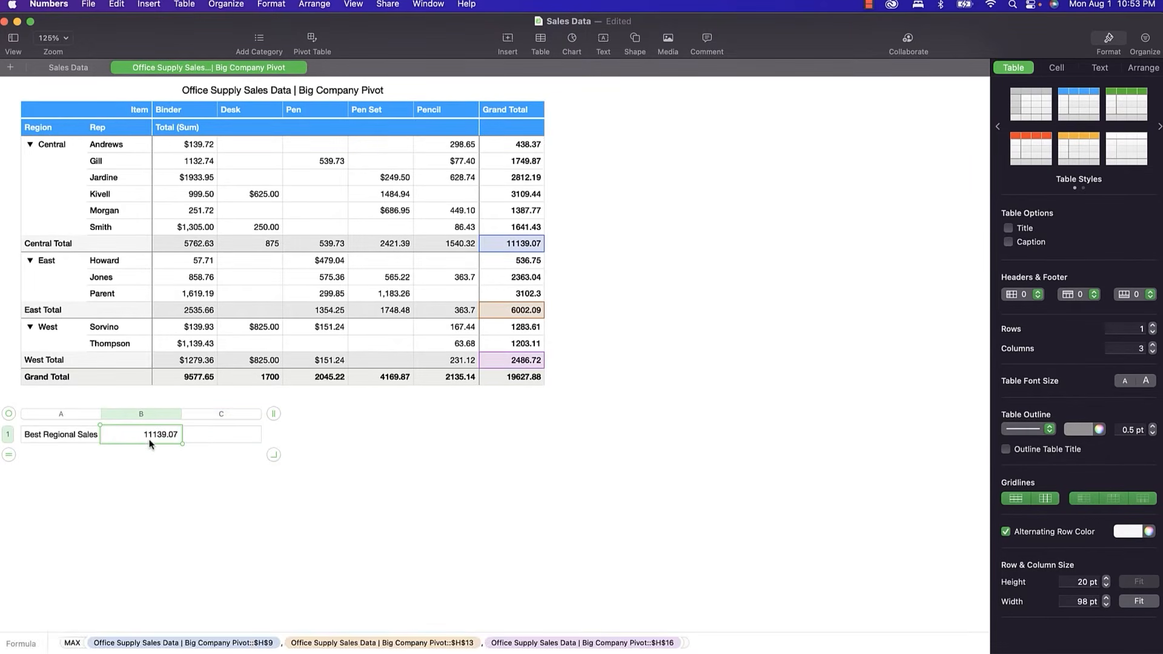
Start an IF formula in C1 testing whether B1 equals the West Total in H16.
click(219, 436)
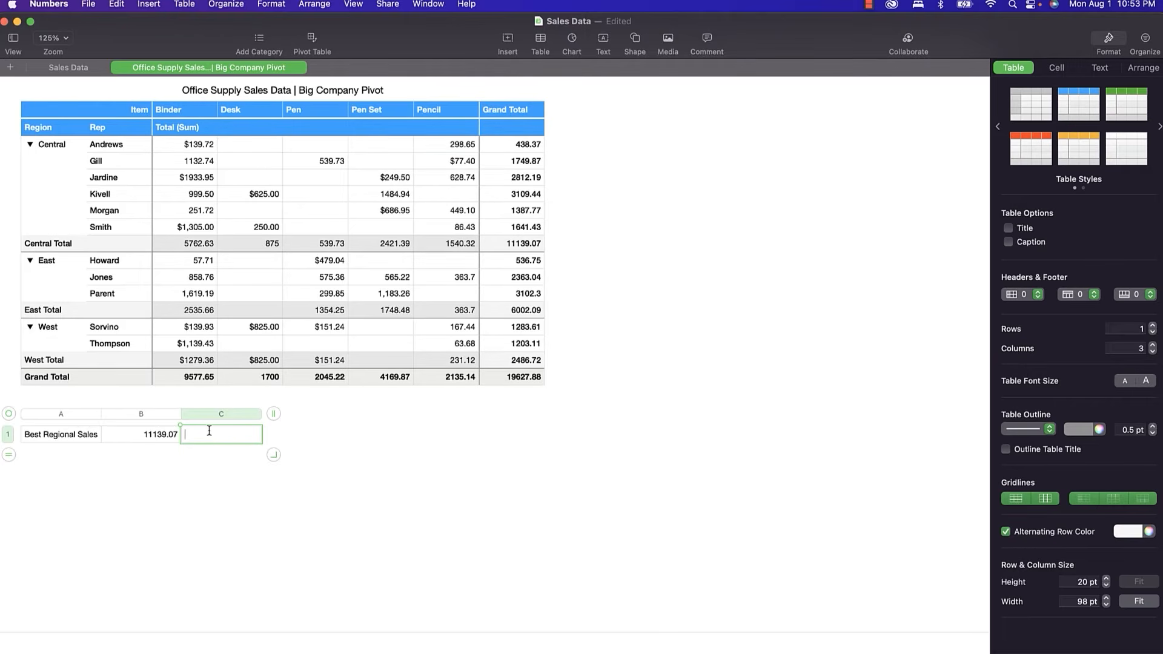
key(=)
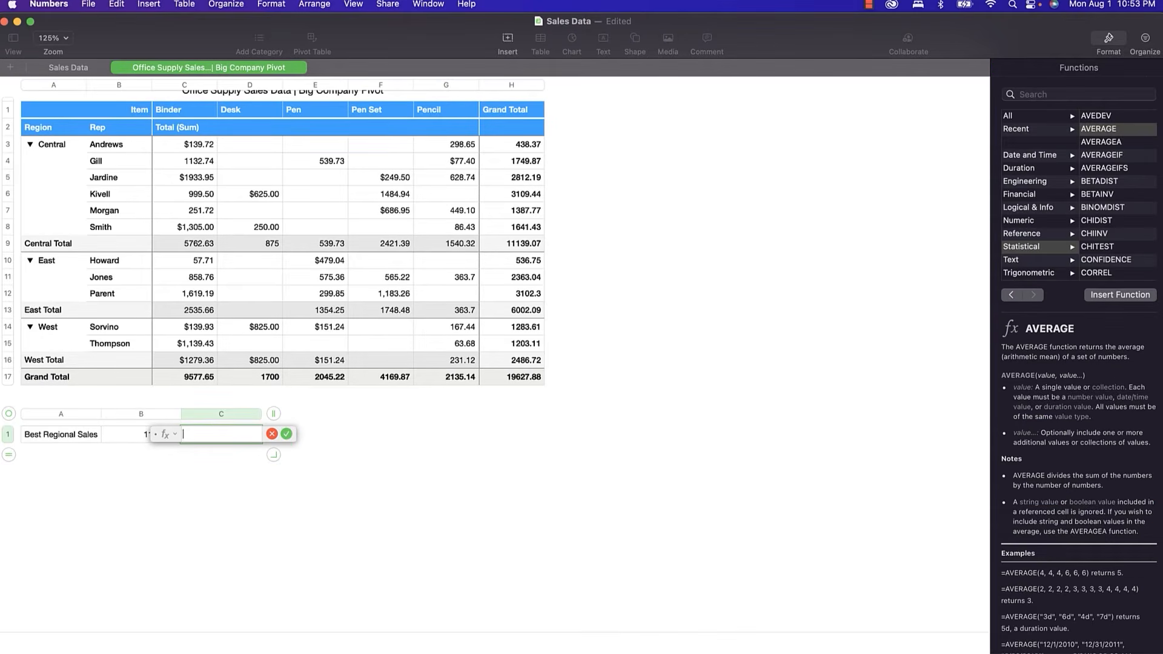
text(IF)
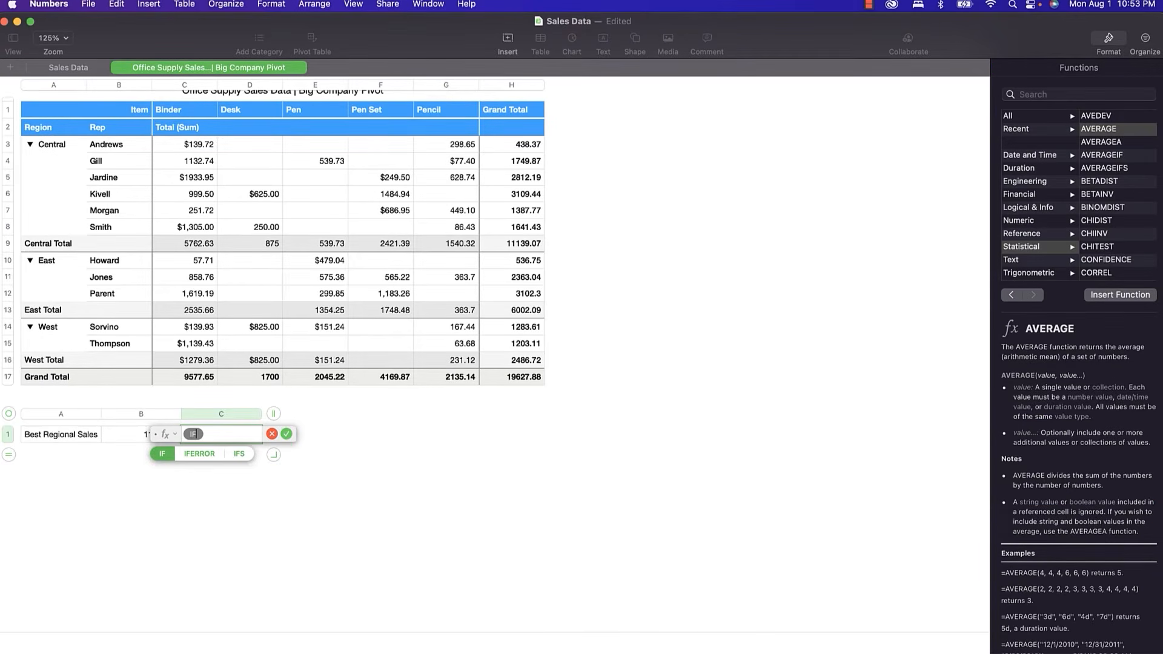
key(Return)
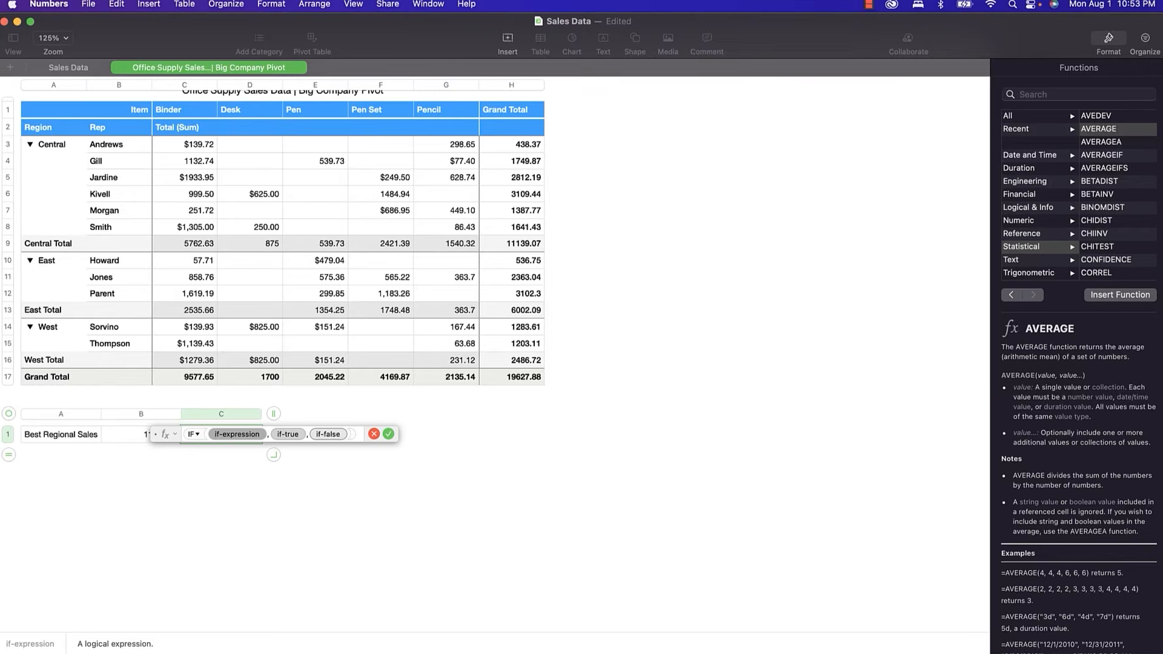
click(137, 434)
text(=)
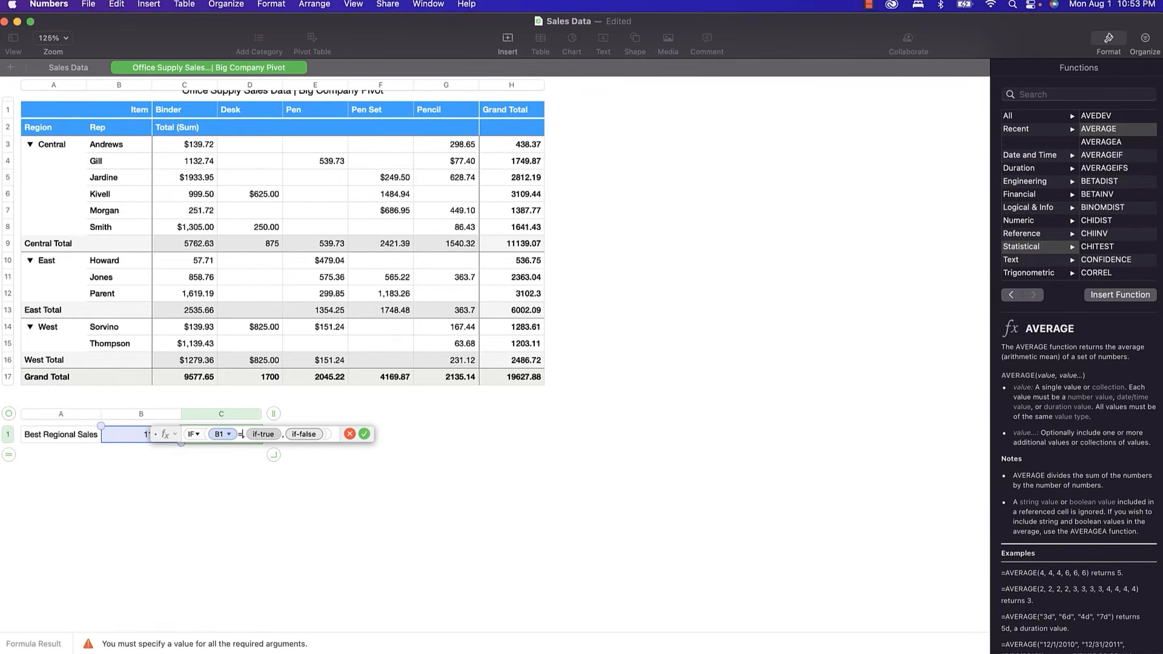
click(502, 363)
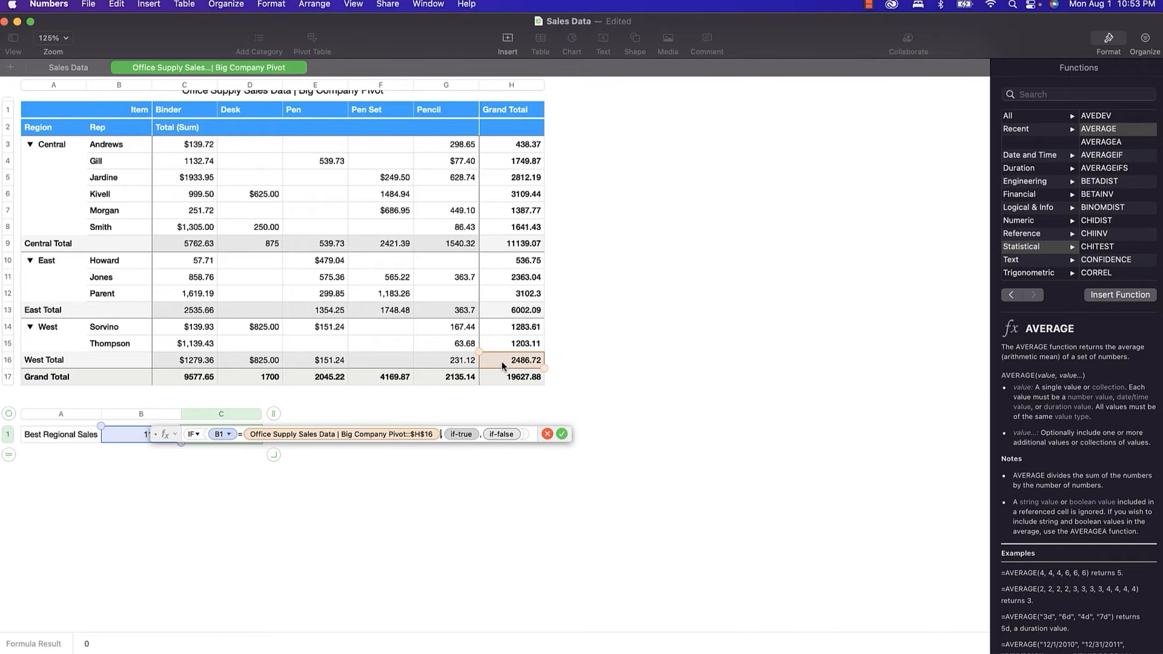
Return "WEST" when true and nest a second IF for the false case.
click(464, 432)
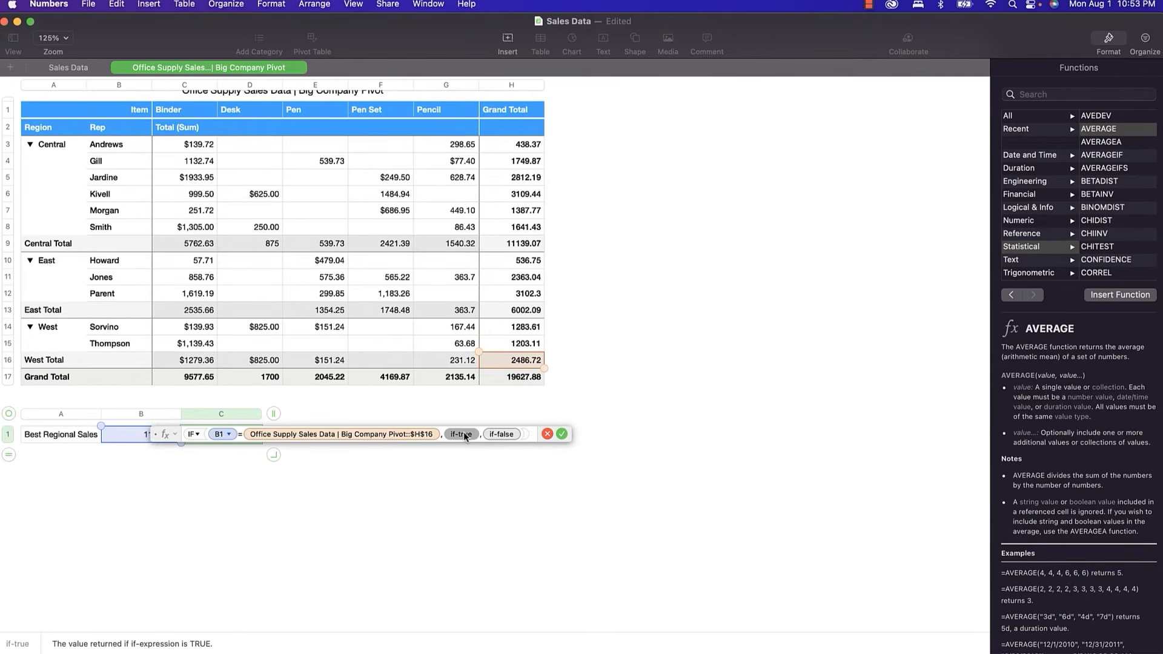
text("W)
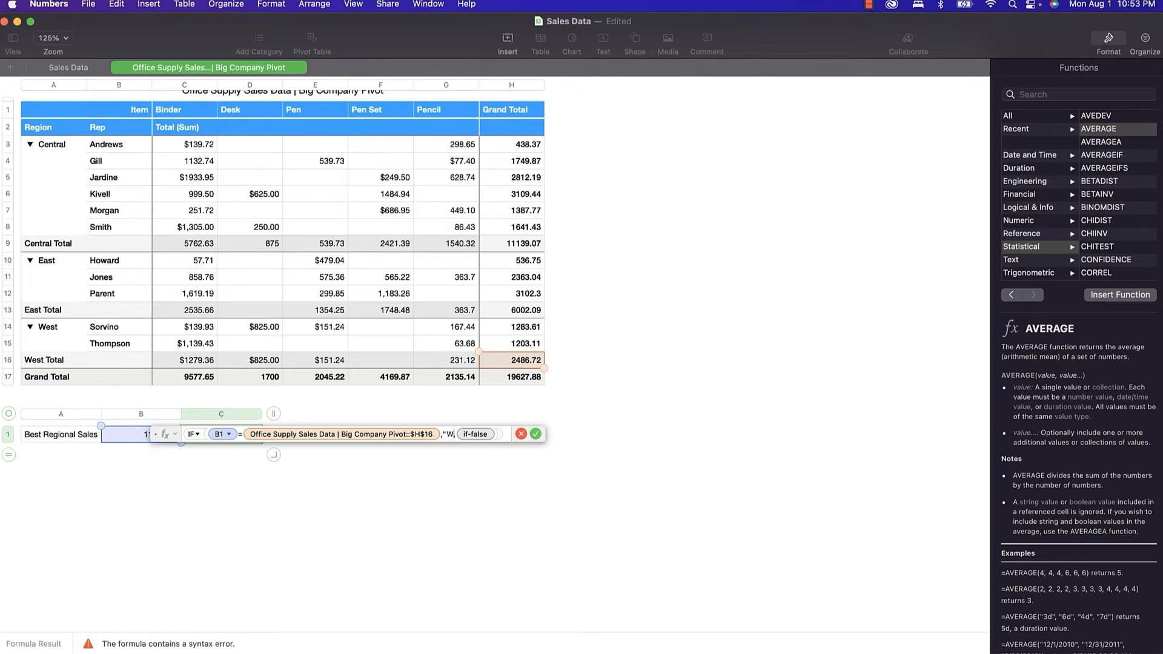
text(EST",)
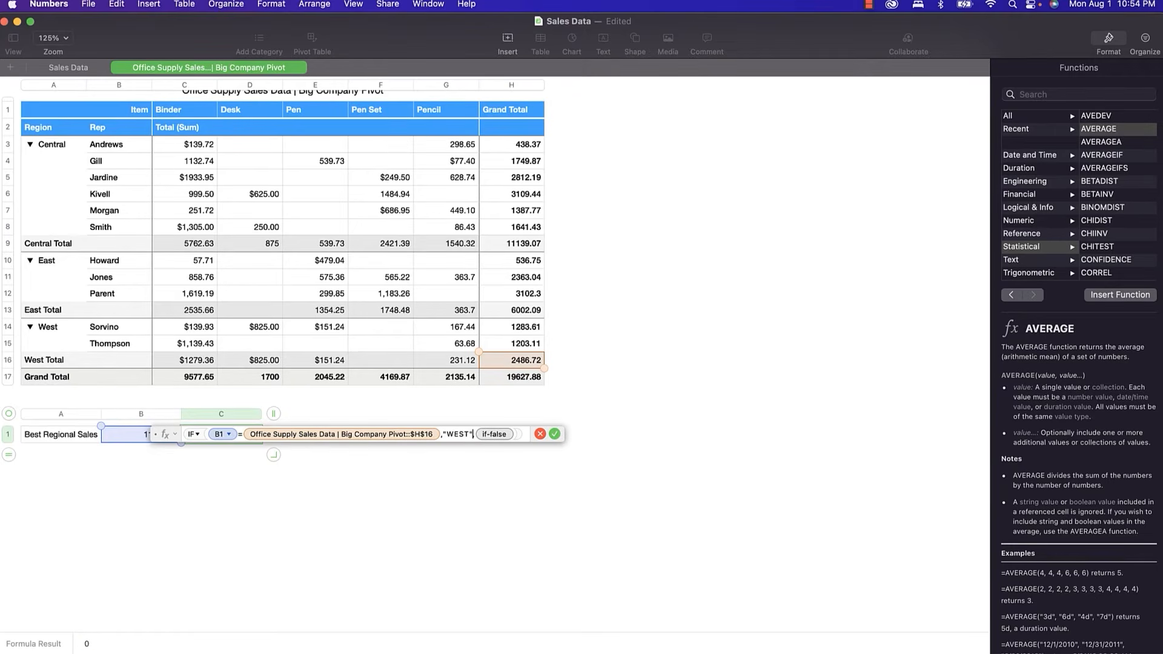
click(494, 435)
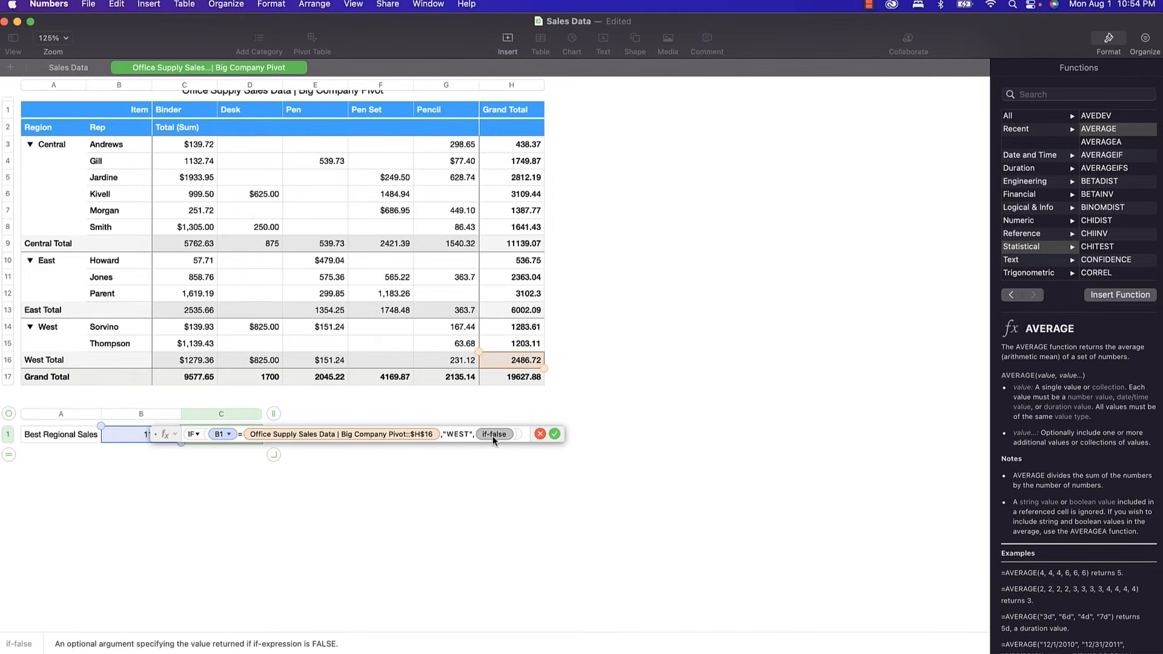
text(IF)
key(Return)
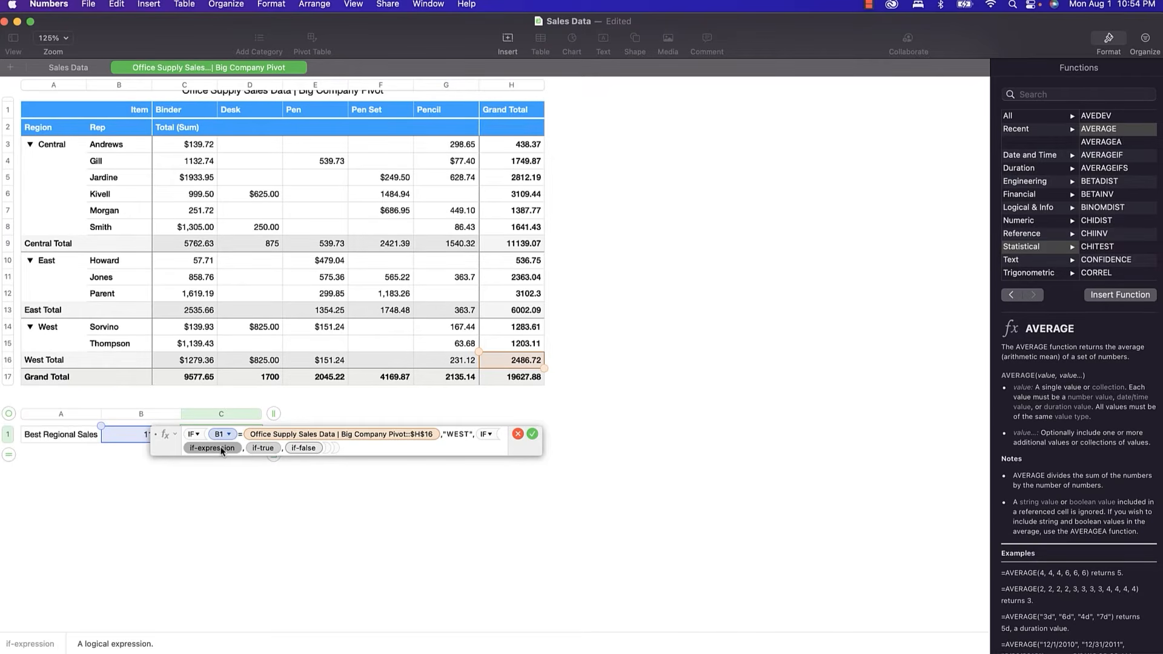
Make the second IF return "East" when B1 equals the East Total H13, nesting a third IF.
click(133, 441)
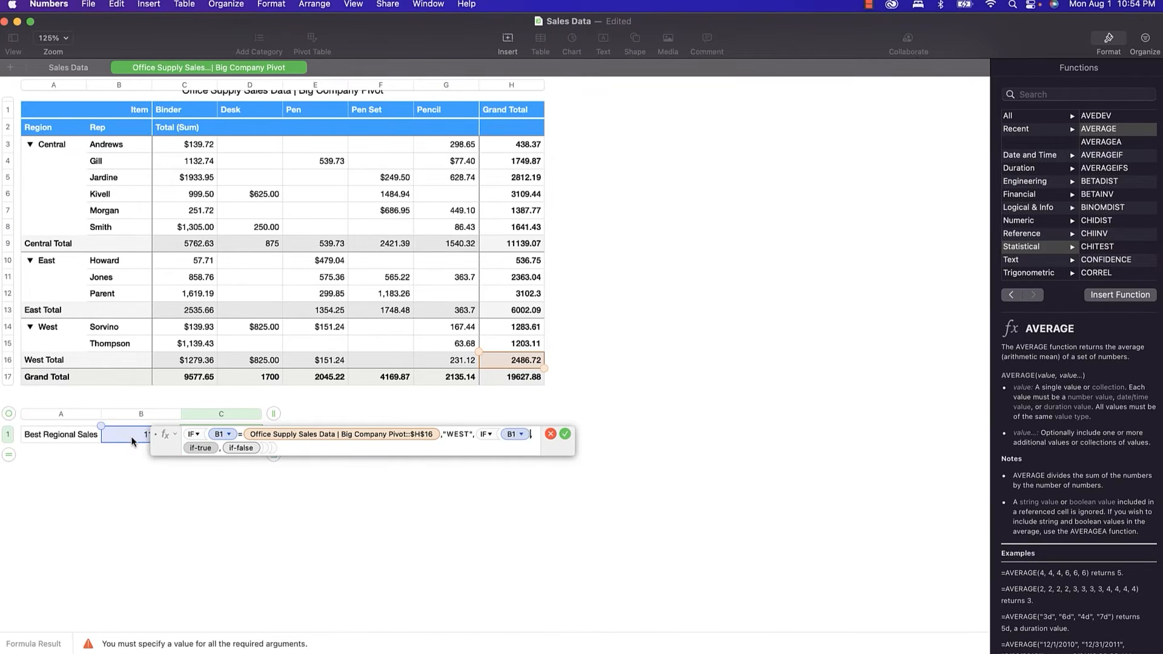
text(=)
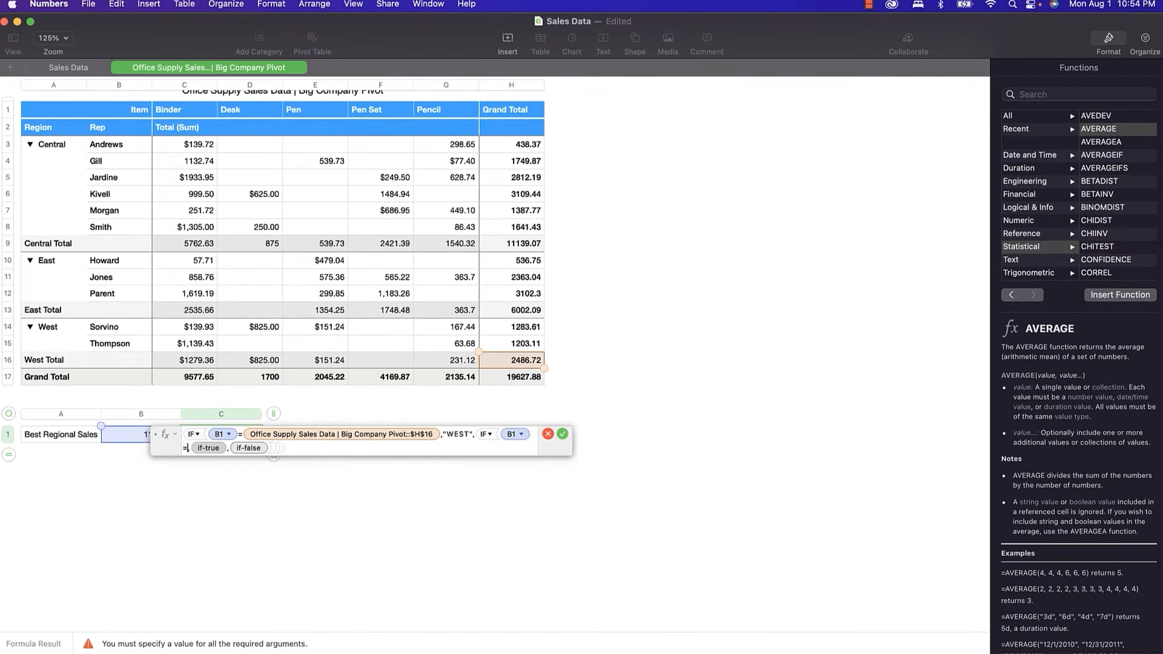
click(522, 312)
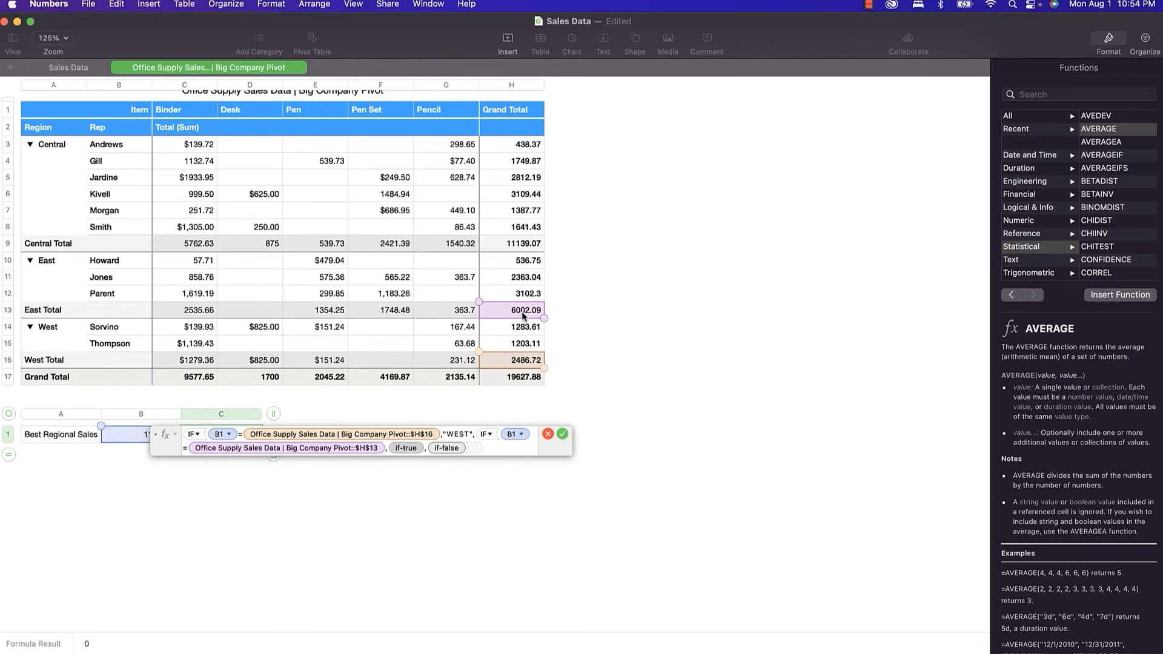
click(406, 448)
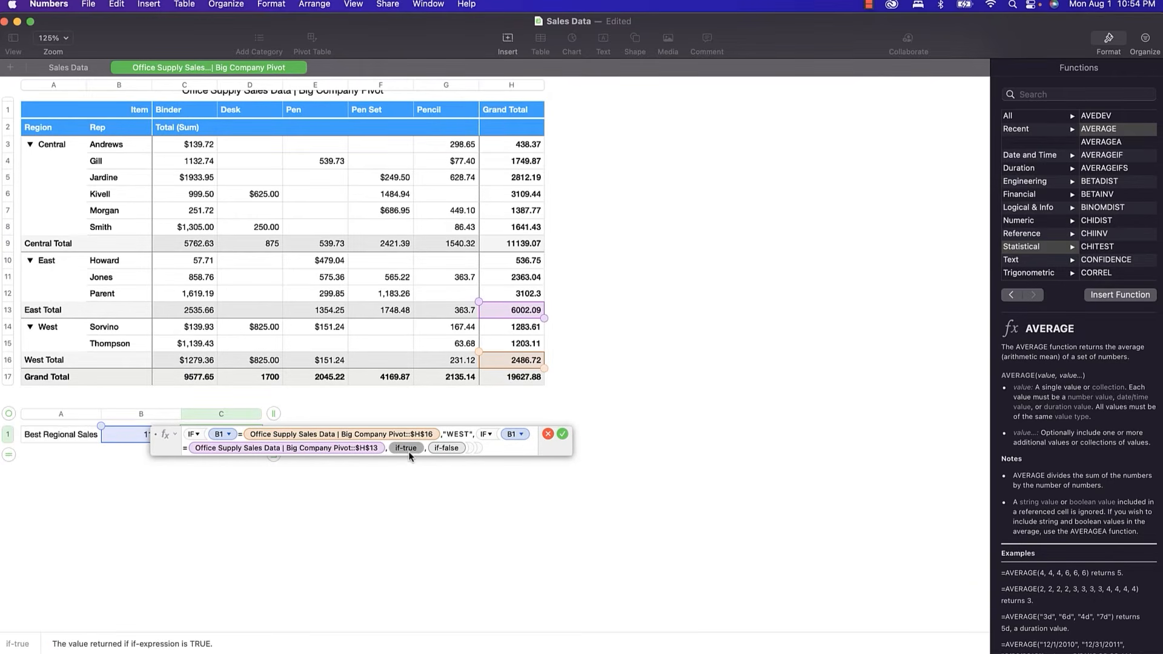
text(")
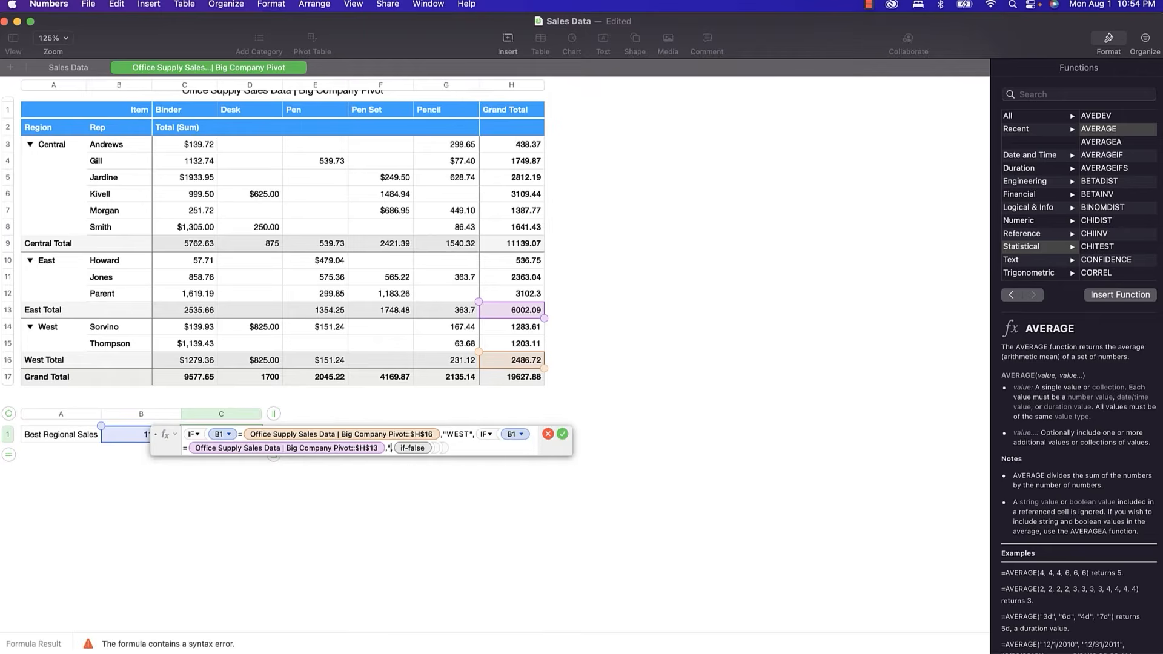
text(East",)
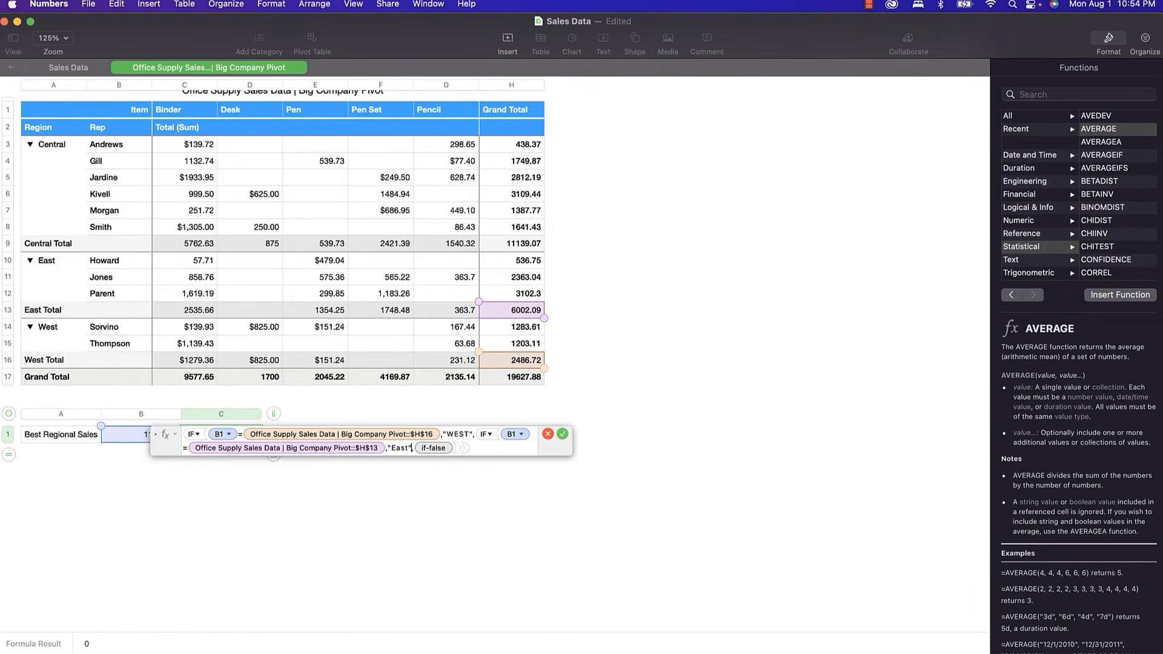
click(435, 449)
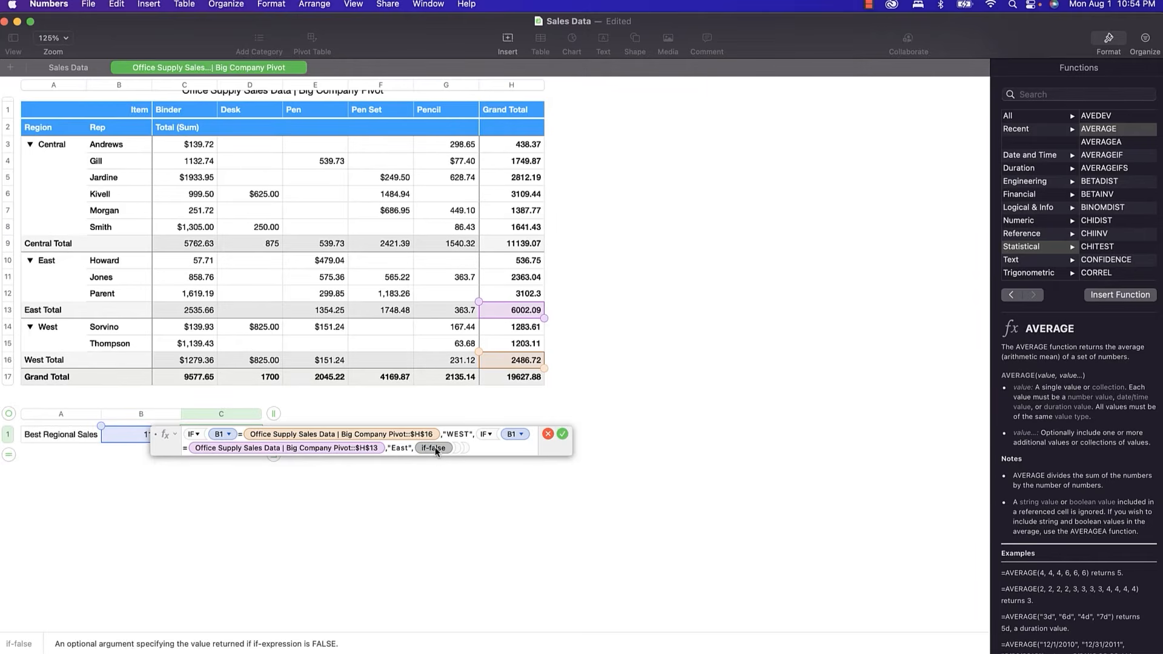
text(IF)
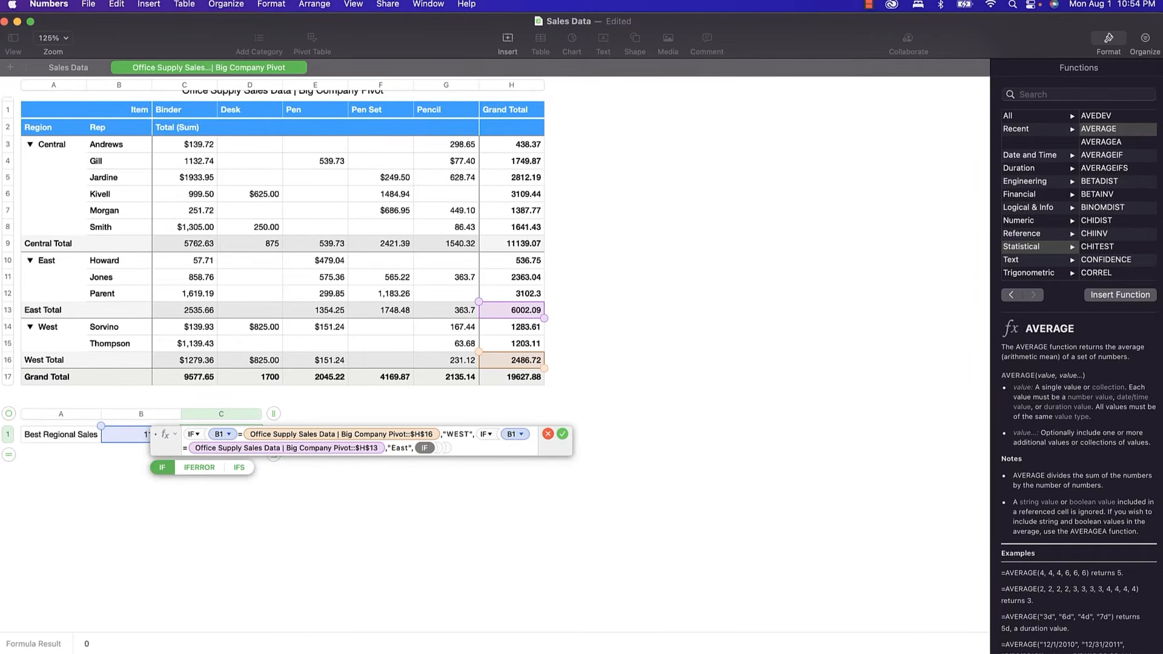
key(Return)
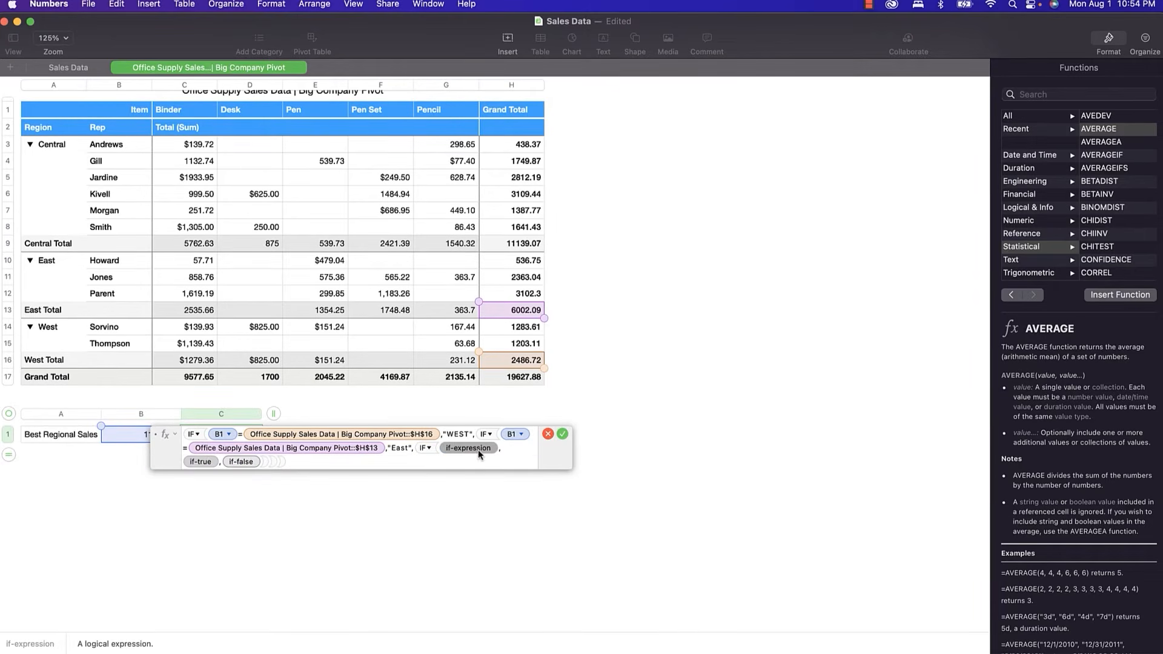
Make the third IF return "CENTRAL" when B1 equals the Central Total H9.
click(129, 437)
text(=)
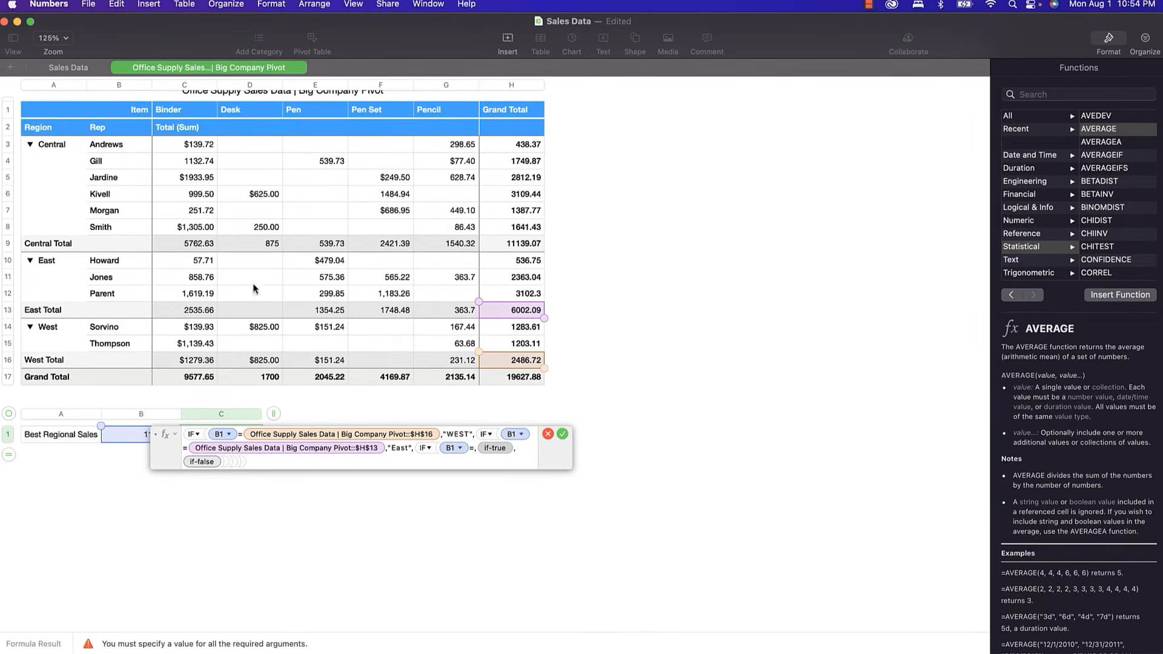
click(500, 250)
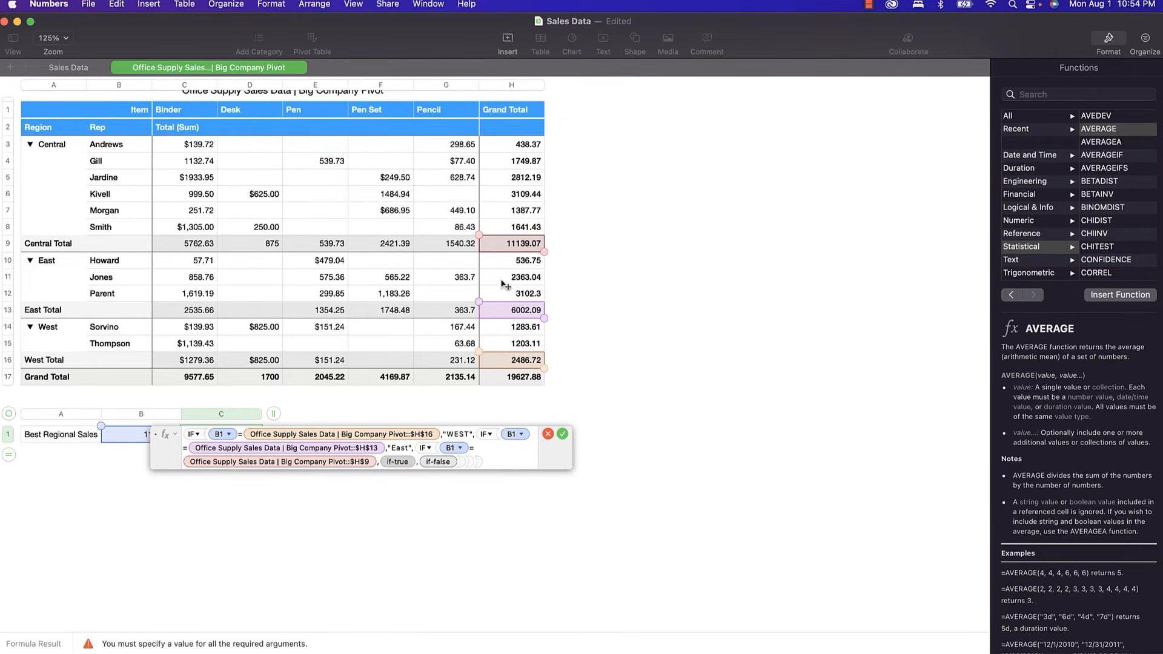
click(397, 464)
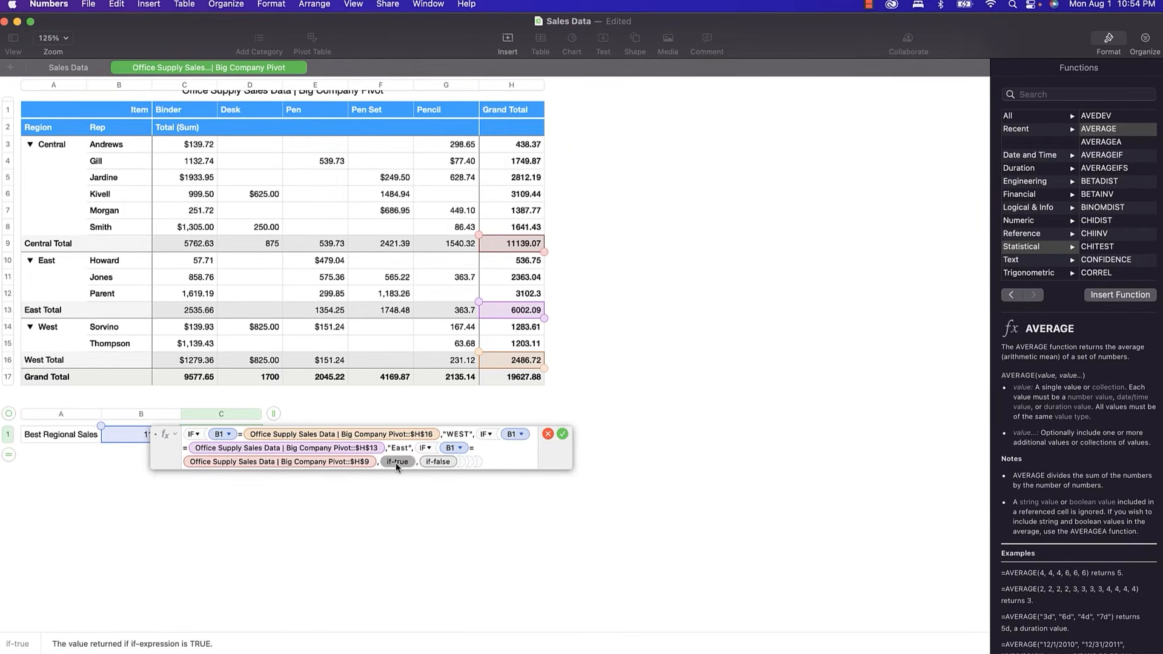
text("CE)
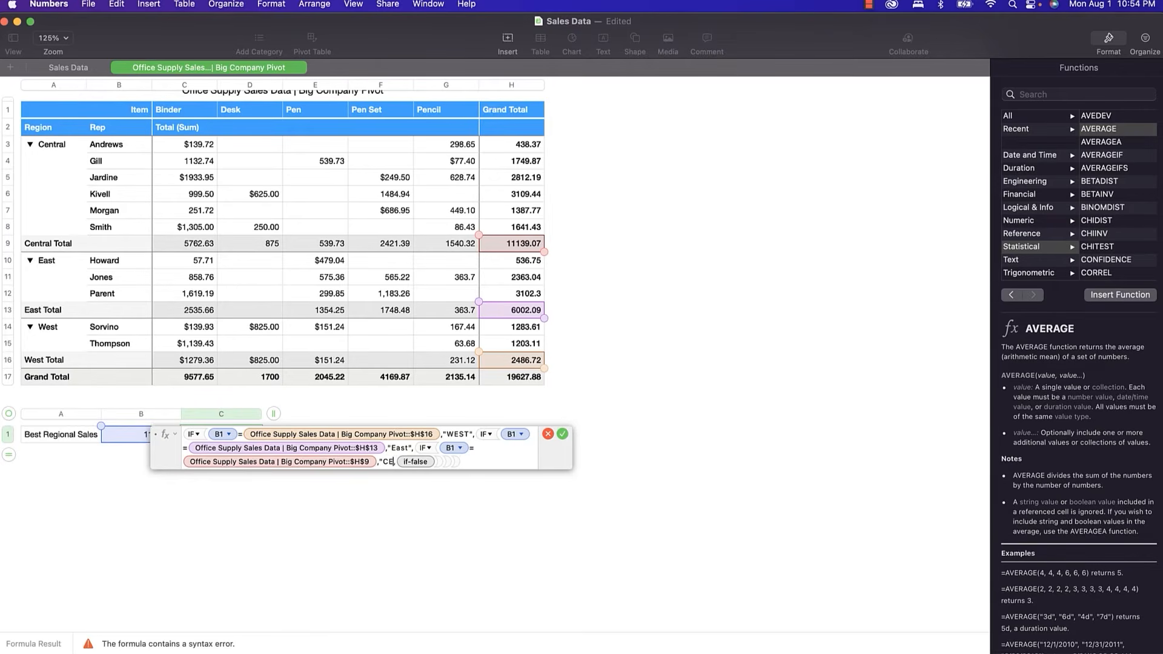
text(NTRAL",)
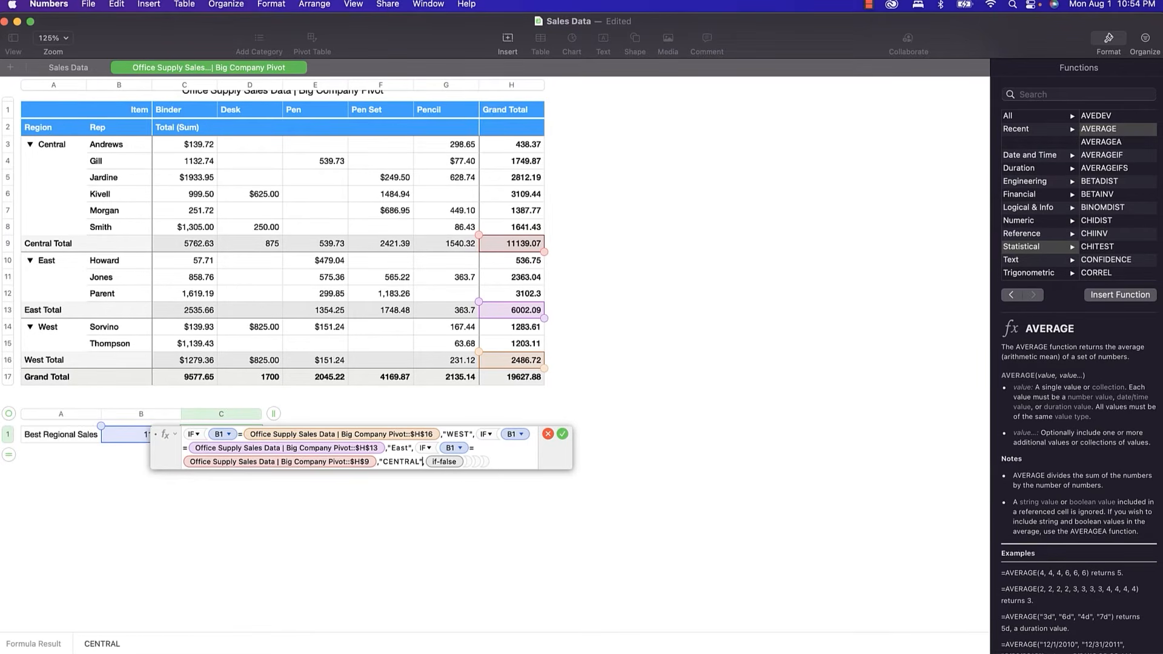
Change "East" to "EAST", add "ERROR" as the fallback, and commit the formula showing CENTRAL.
click(404, 448)
key(BackSpace)
key(BackSpace)
key(BackSpace)
text(AST)
click(444, 462)
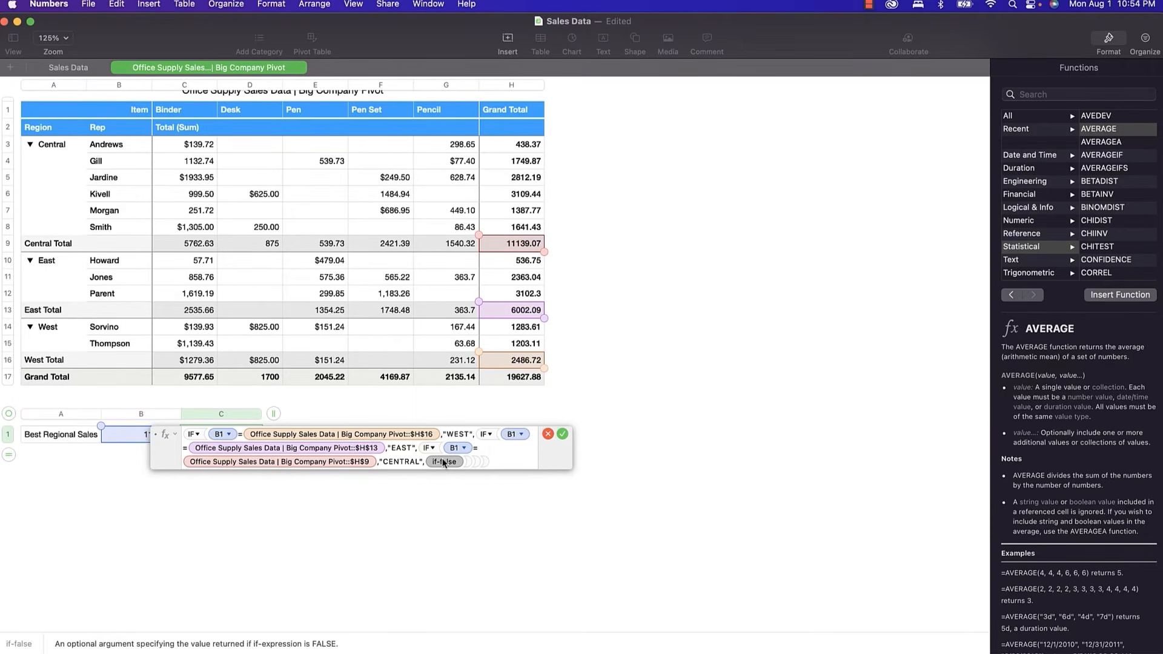
text(")
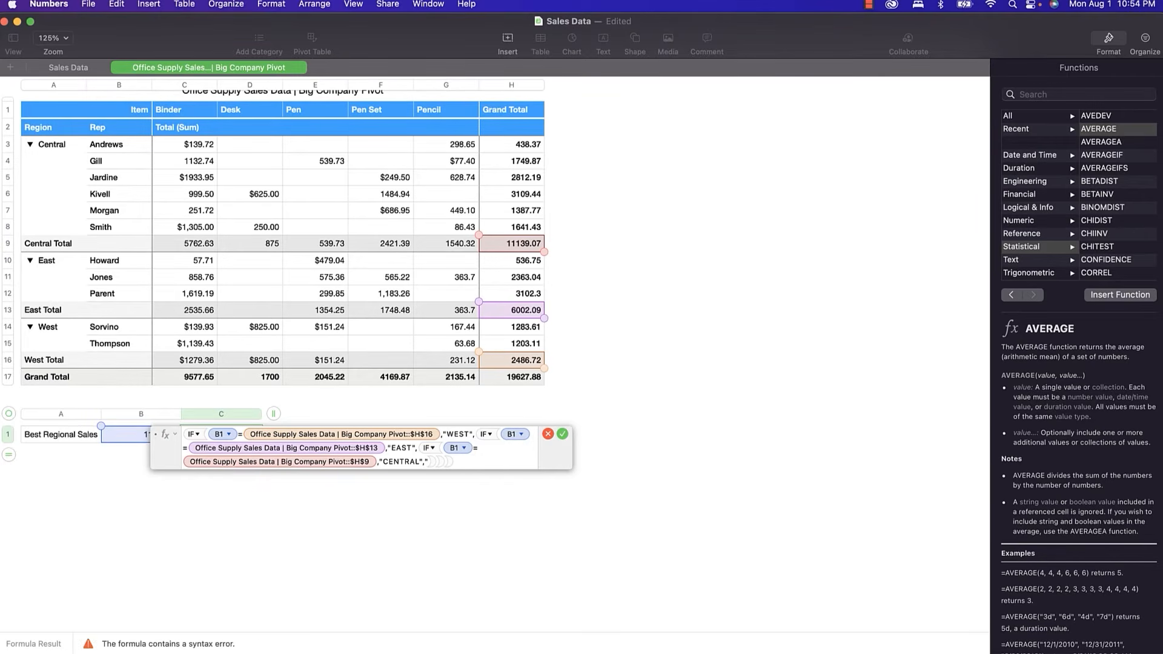
text(ERROR")
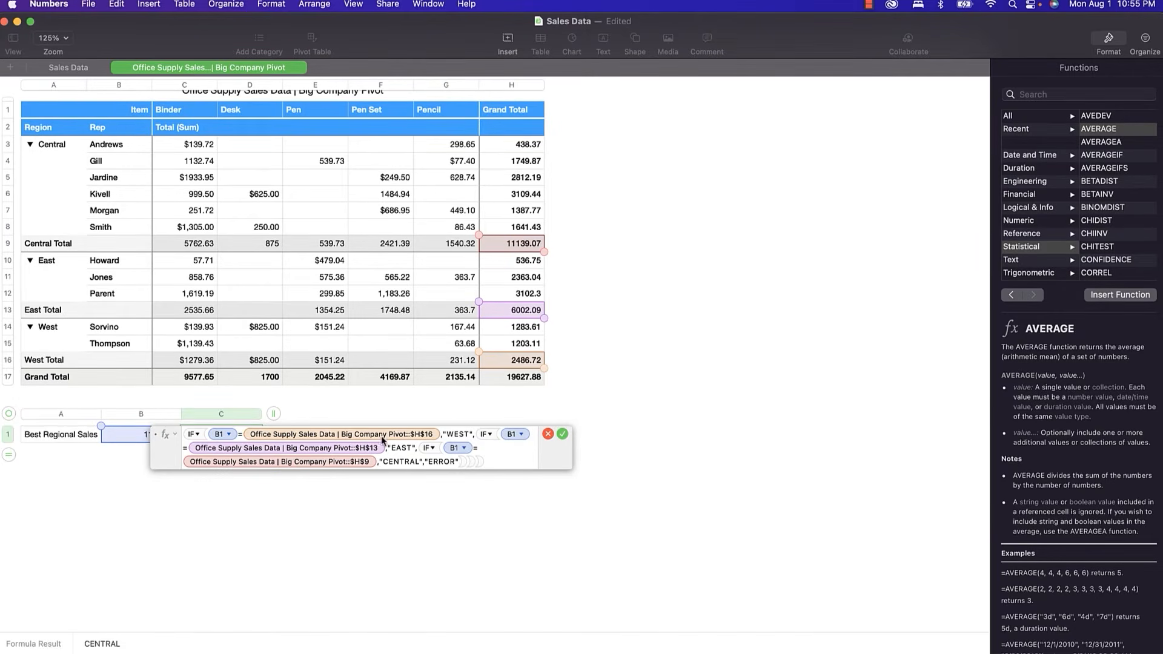
click(562, 433)
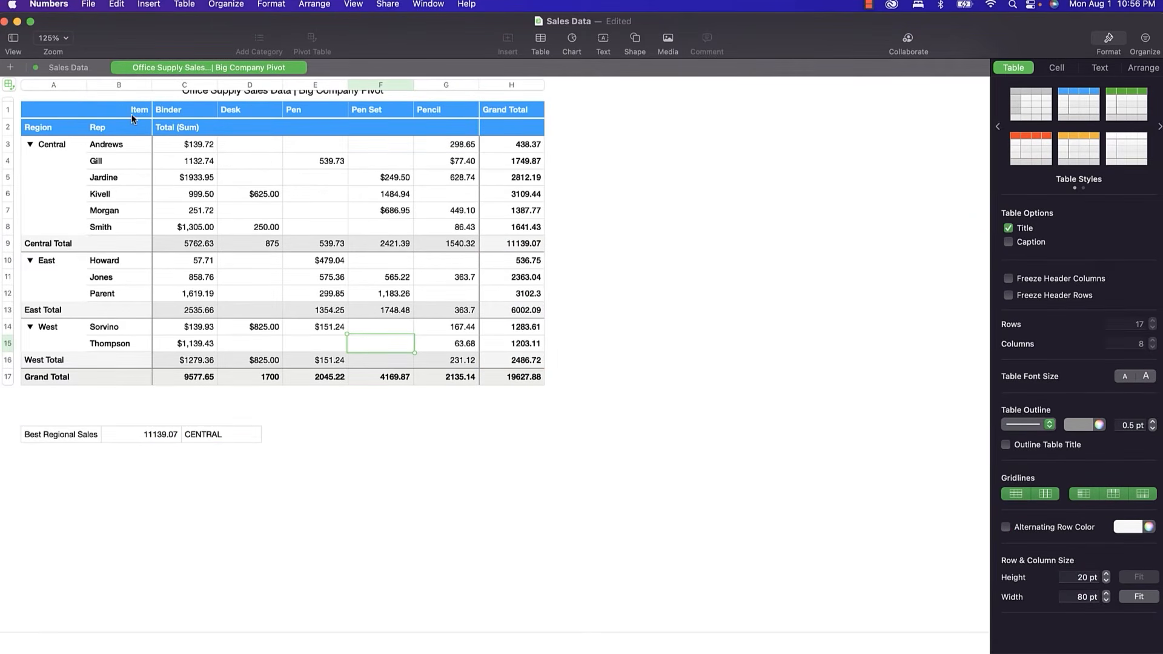
On the Sales Data sheet, start a formula in E45 and read the AVERAGEIF and BETADIST descriptions.
click(64, 68)
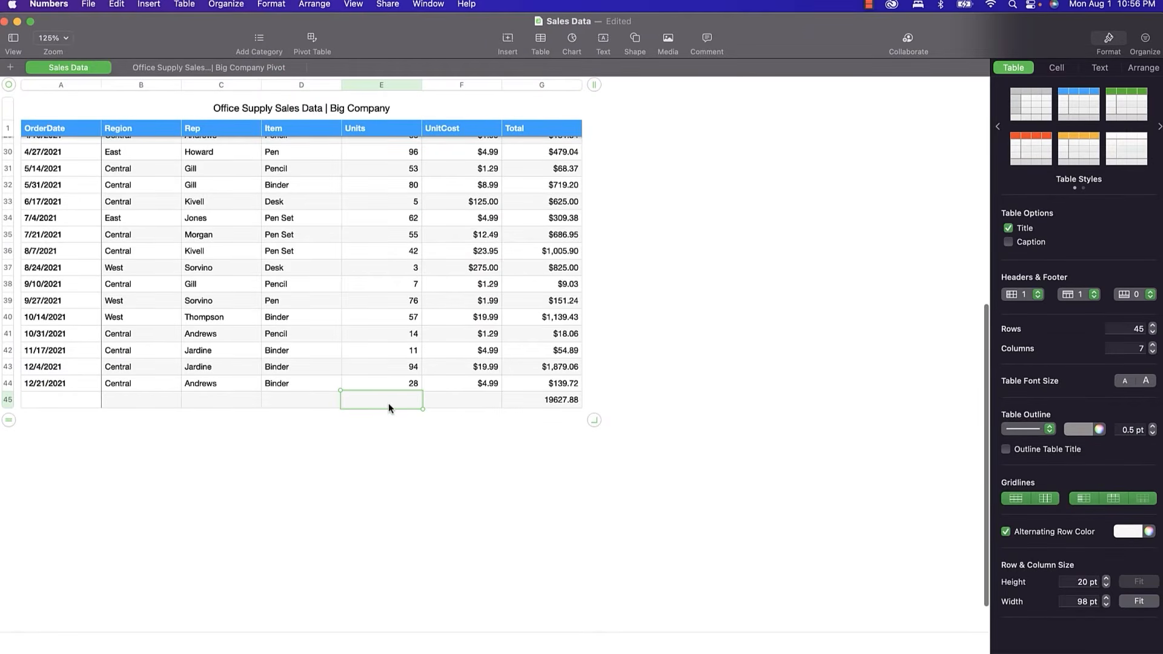
text(=)
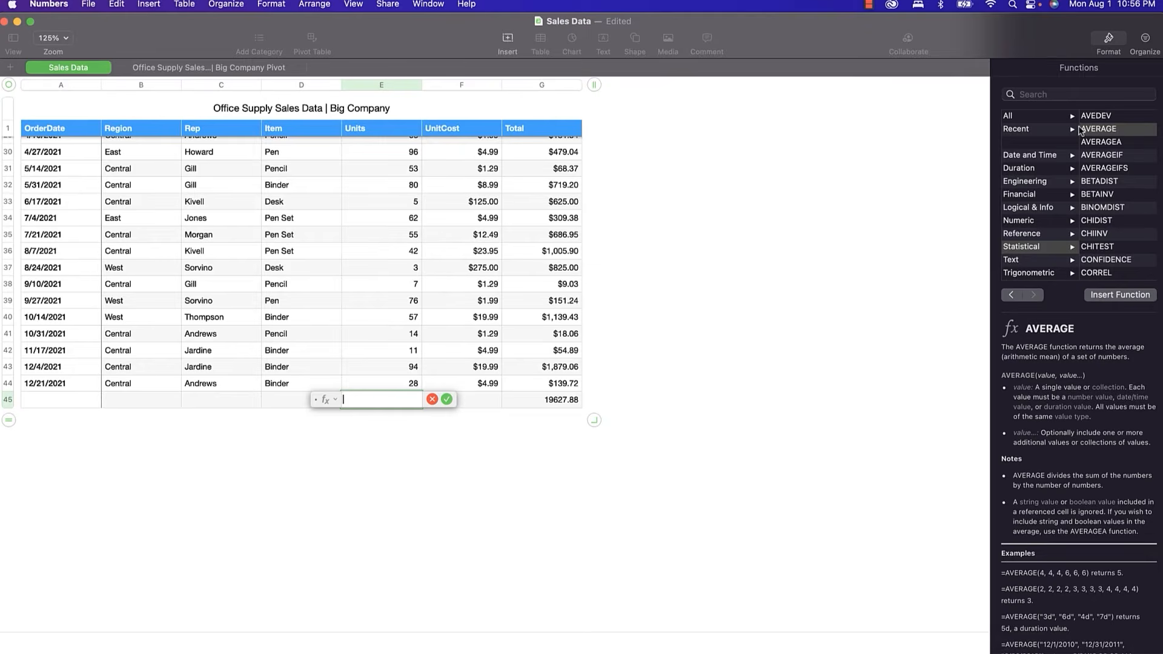
click(1101, 155)
click(1102, 183)
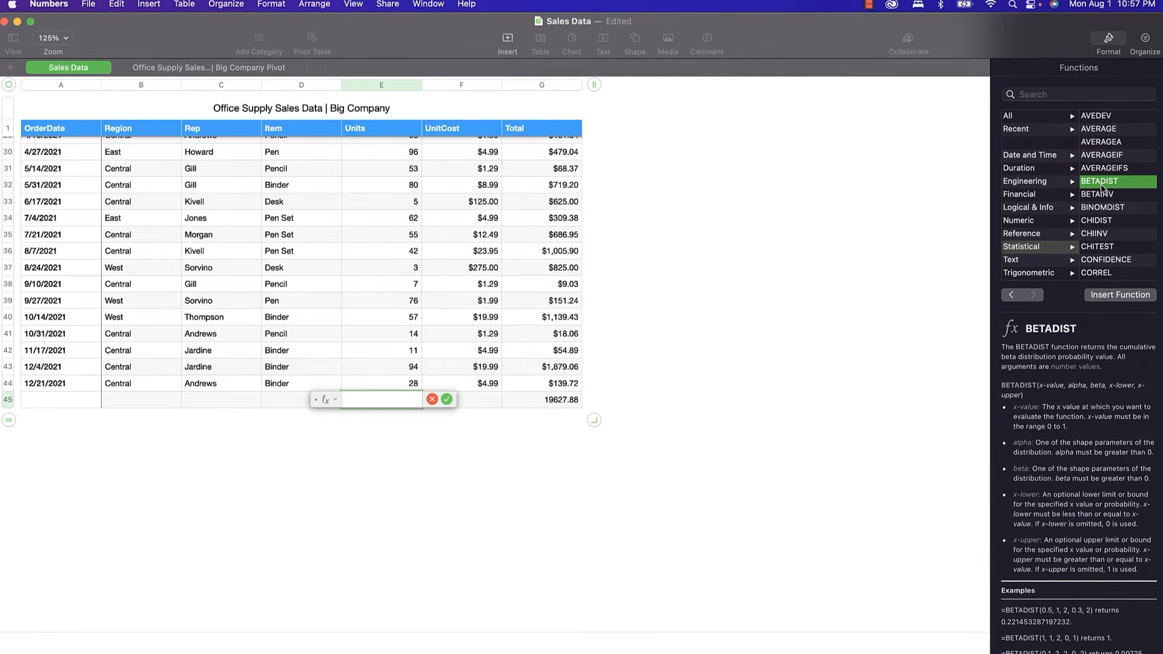
scroll(1093, 493, down, 3)
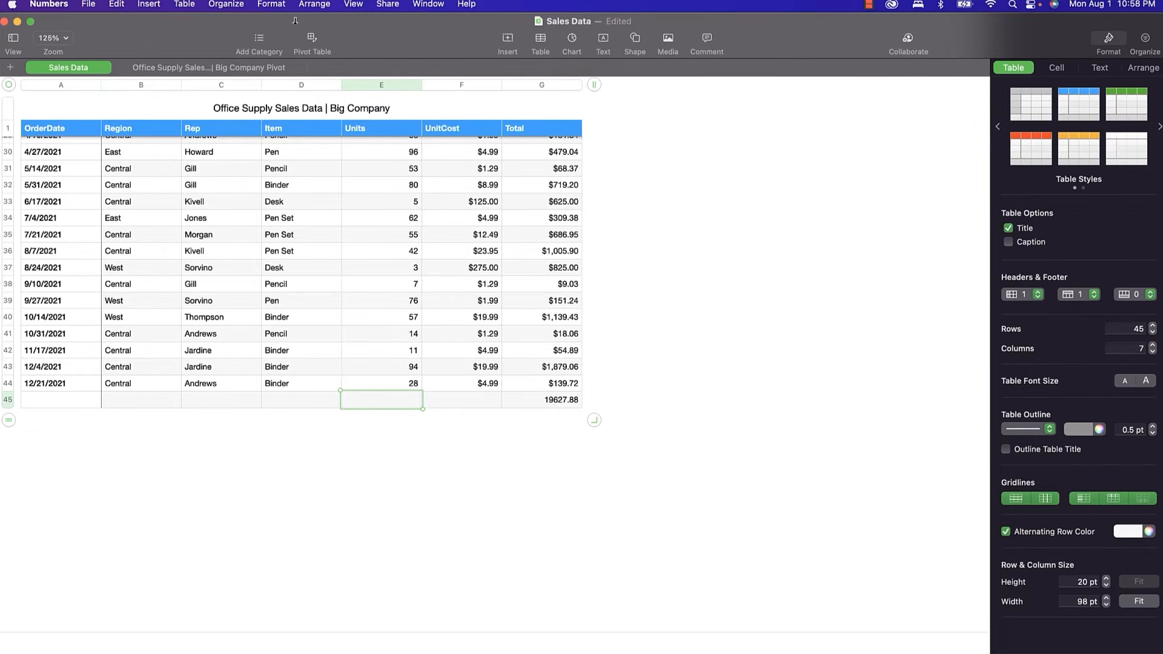
Insert the first 3D column chart of the item totals on the Big Company Pivot sheet.
click(149, 4)
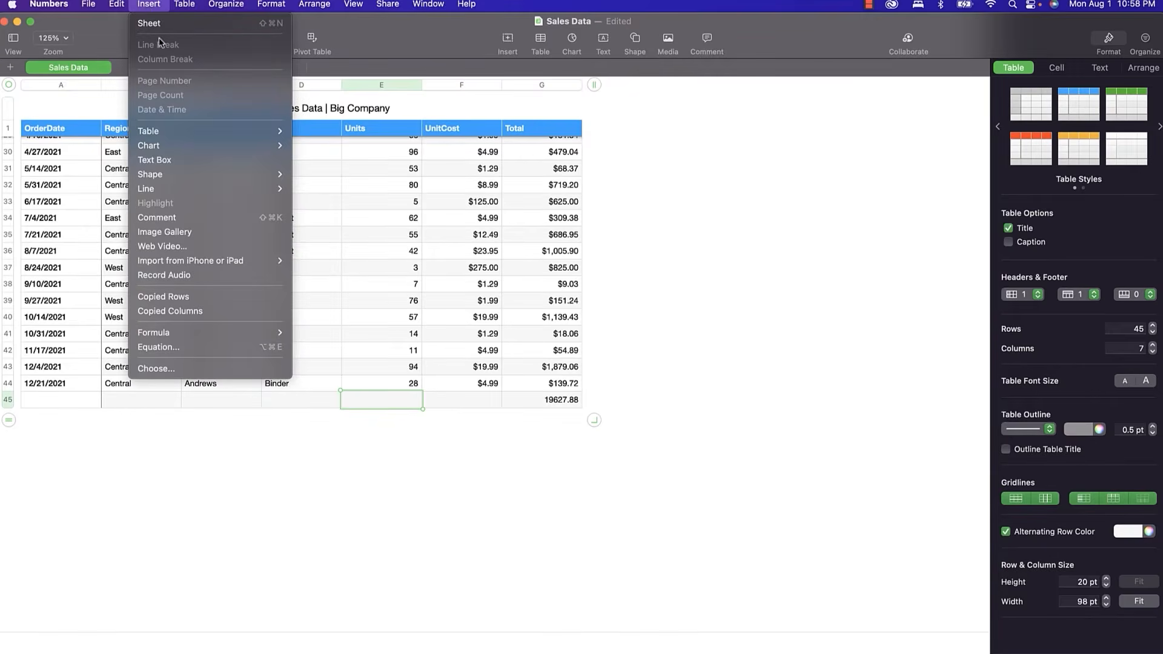
mouse_move(233, 144)
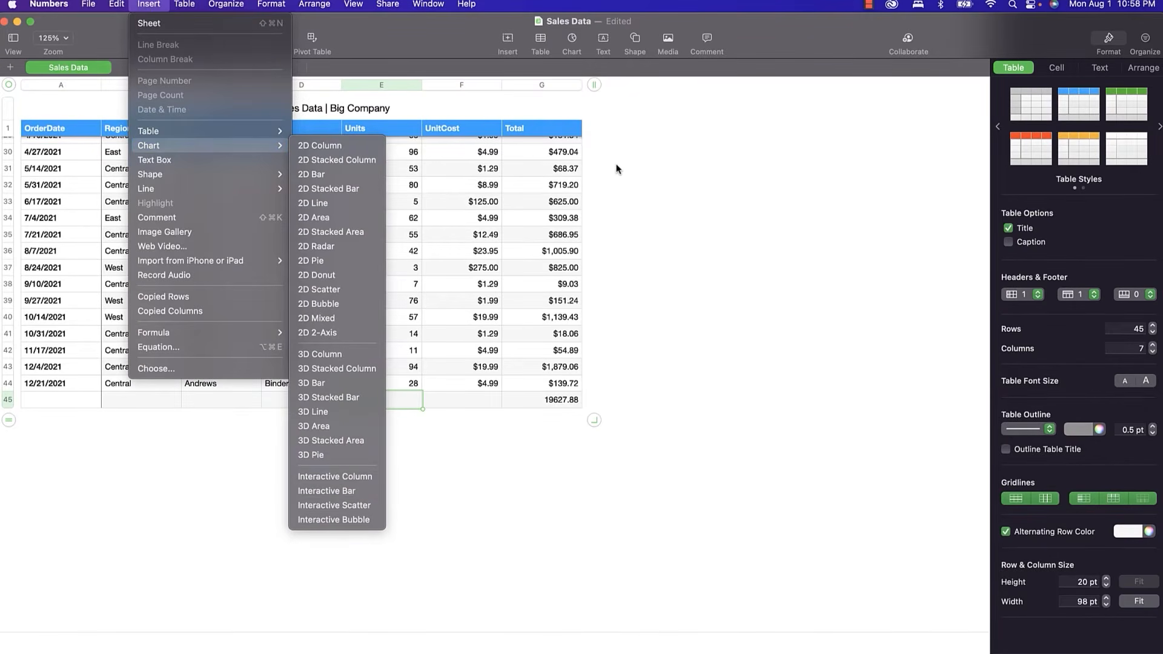
key(Escape)
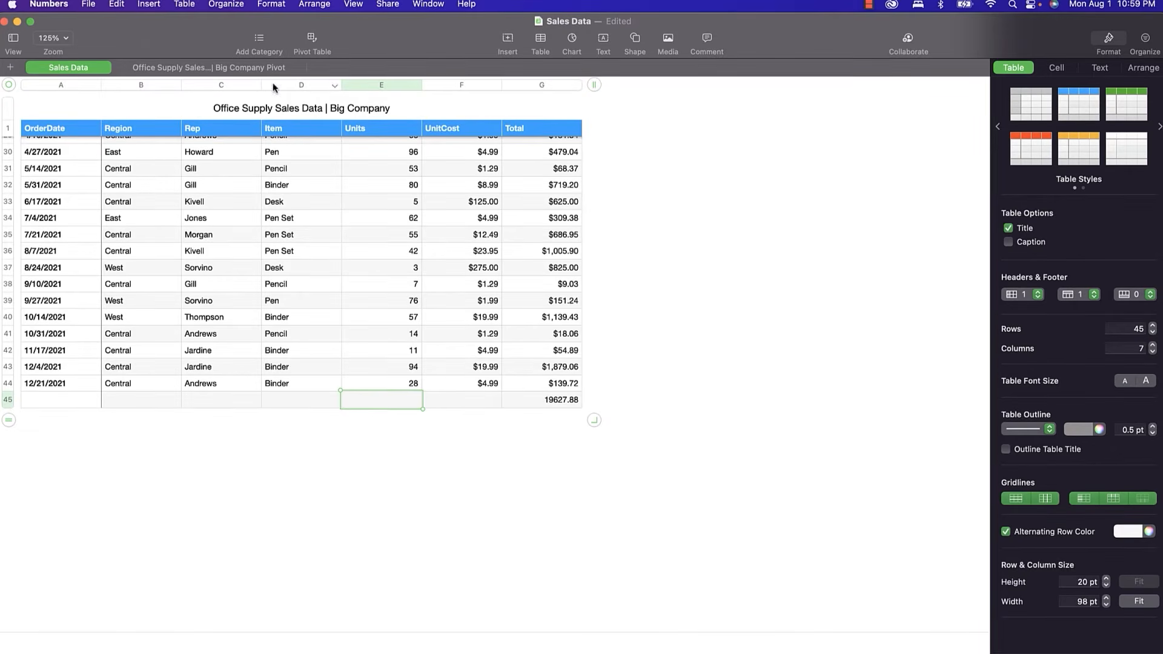
click(250, 67)
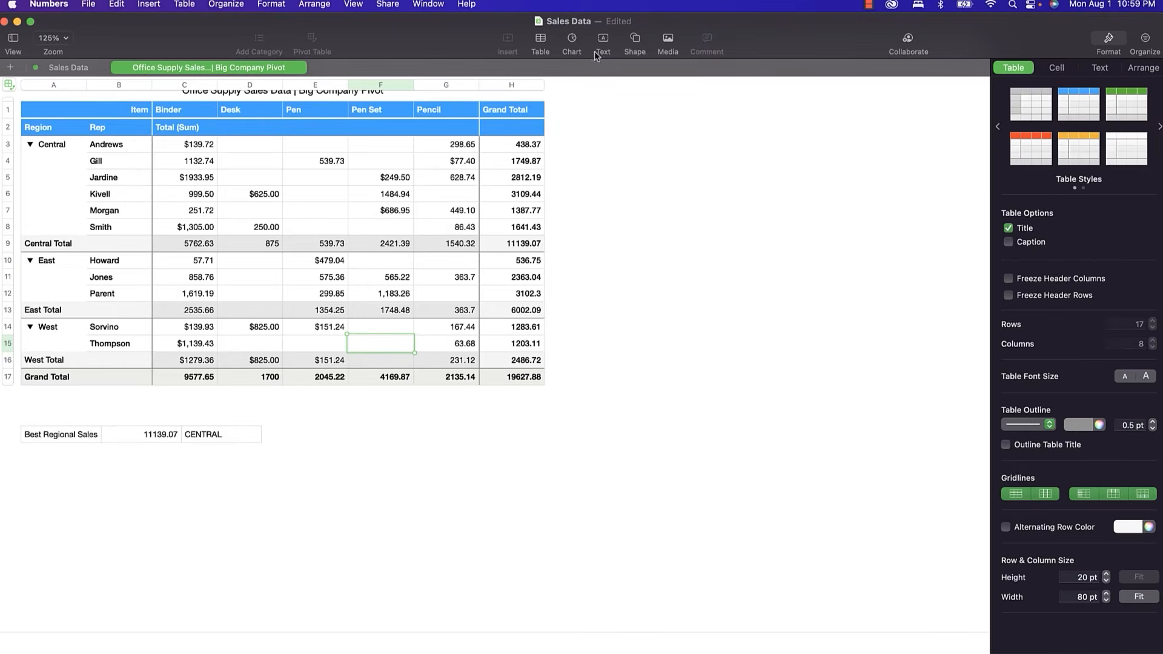
click(572, 41)
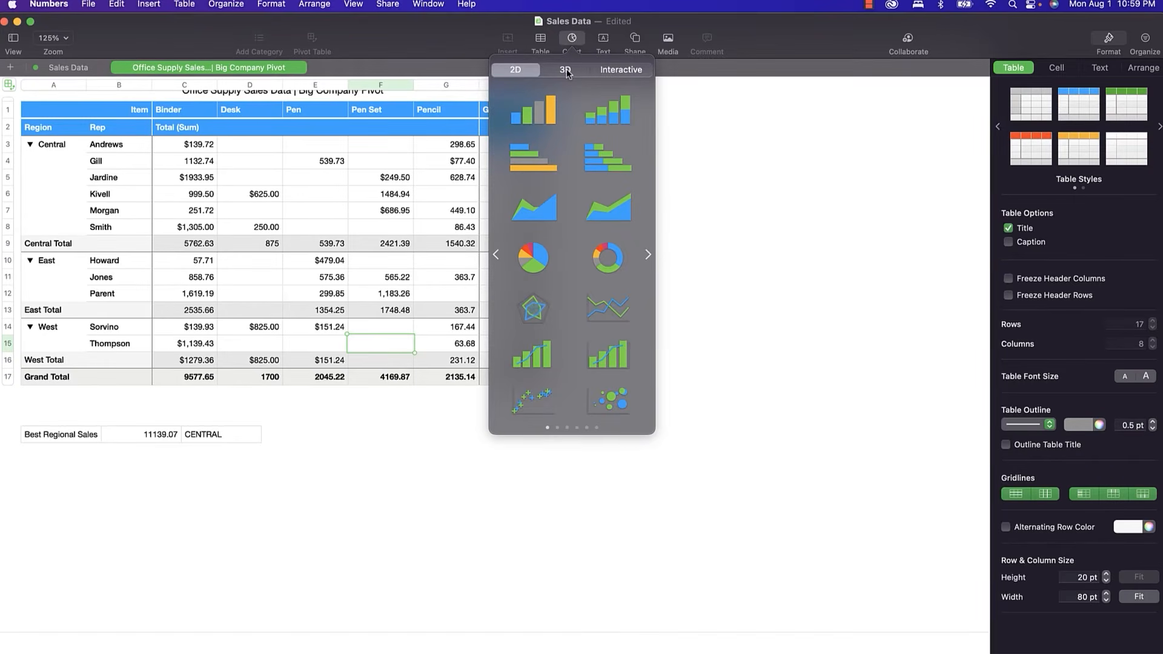
click(566, 70)
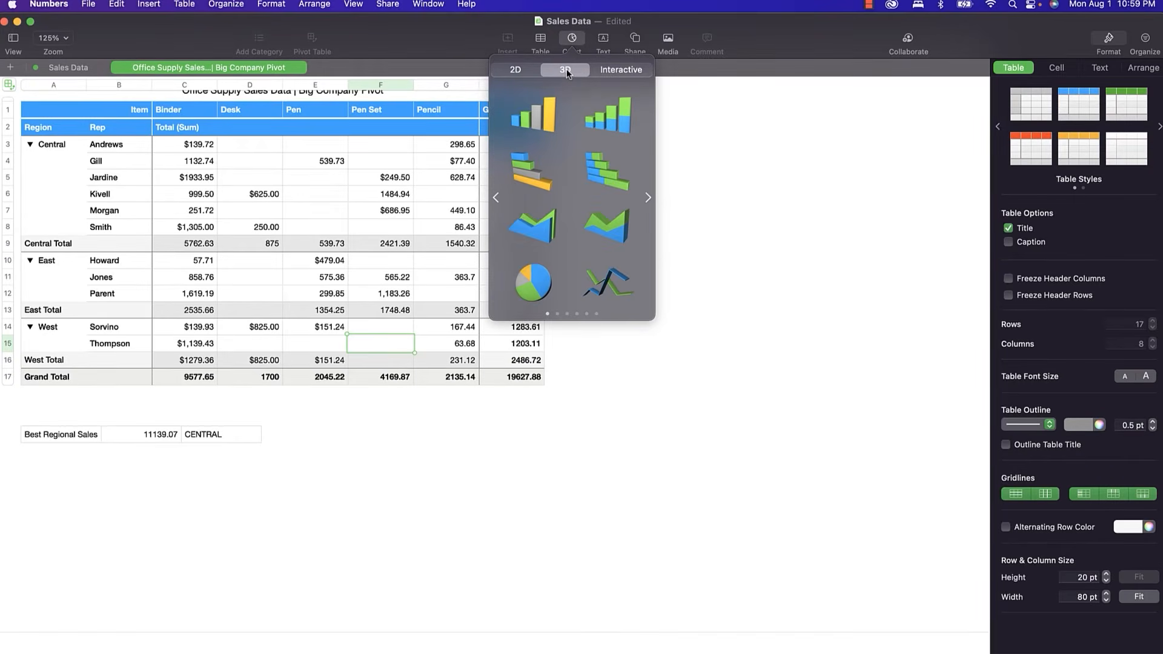
click(543, 125)
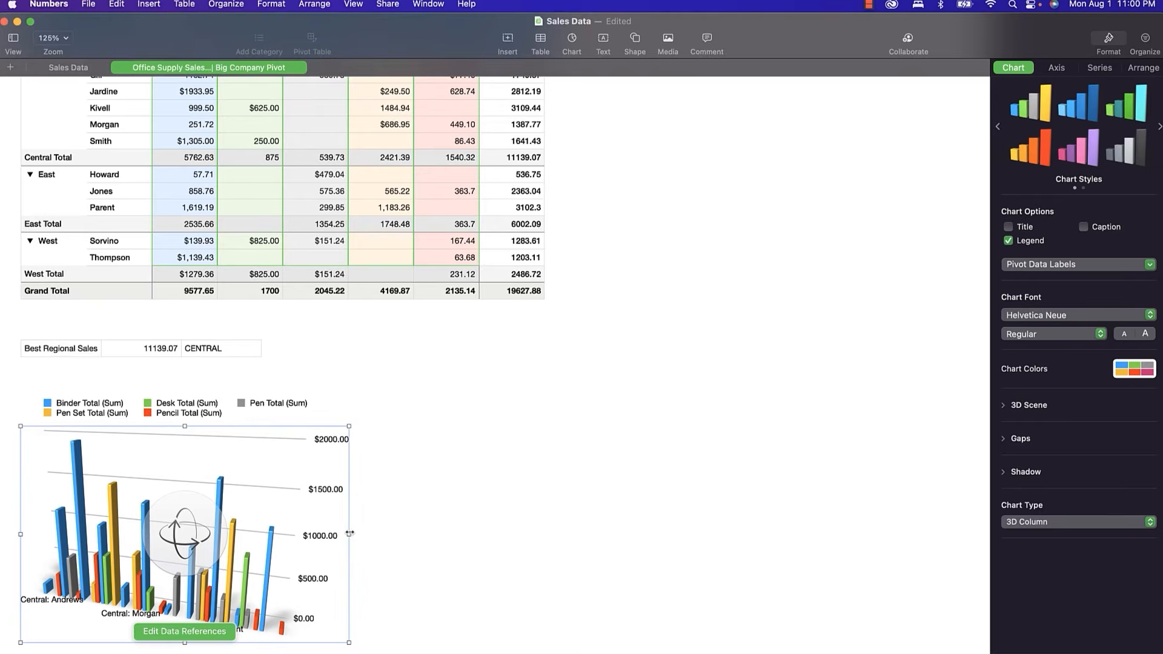
Widen the 3D column chart to about 683 pt, then add a new blank Sheet 1.
drag(349, 534, 611, 514)
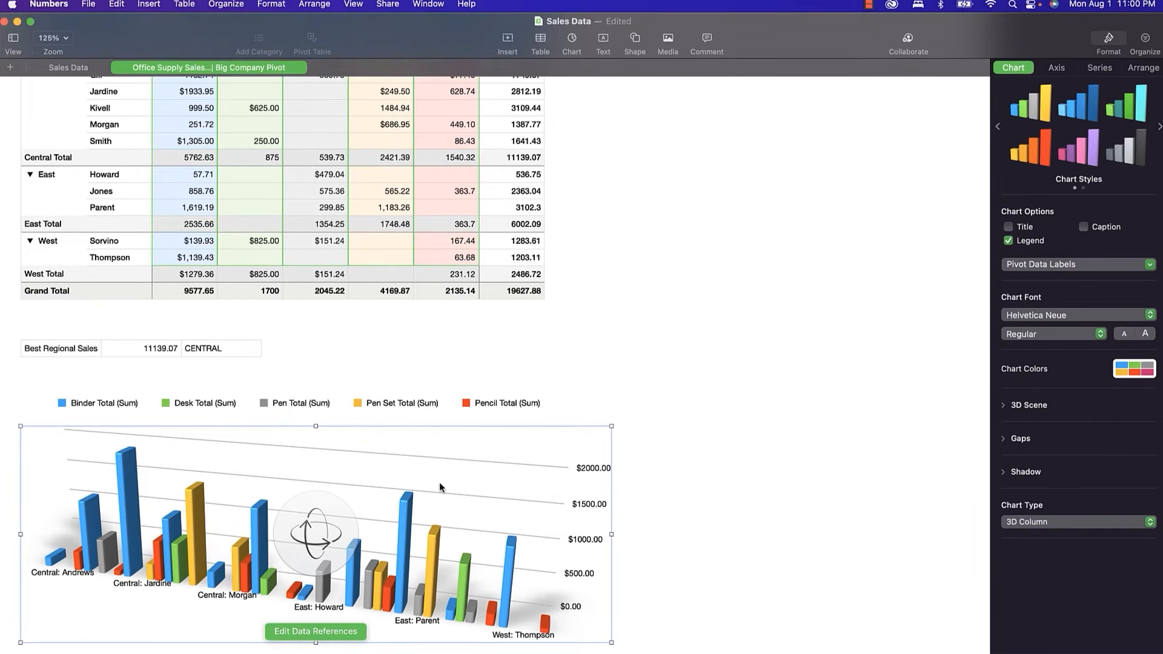
click(1071, 71)
click(1130, 70)
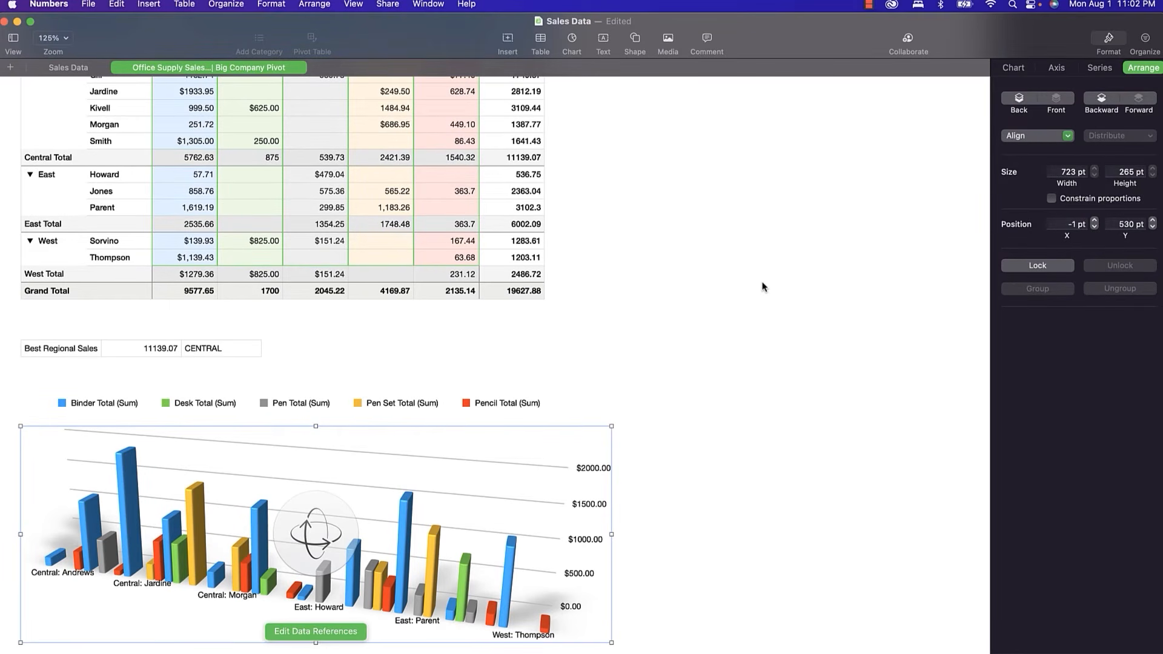
click(10, 67)
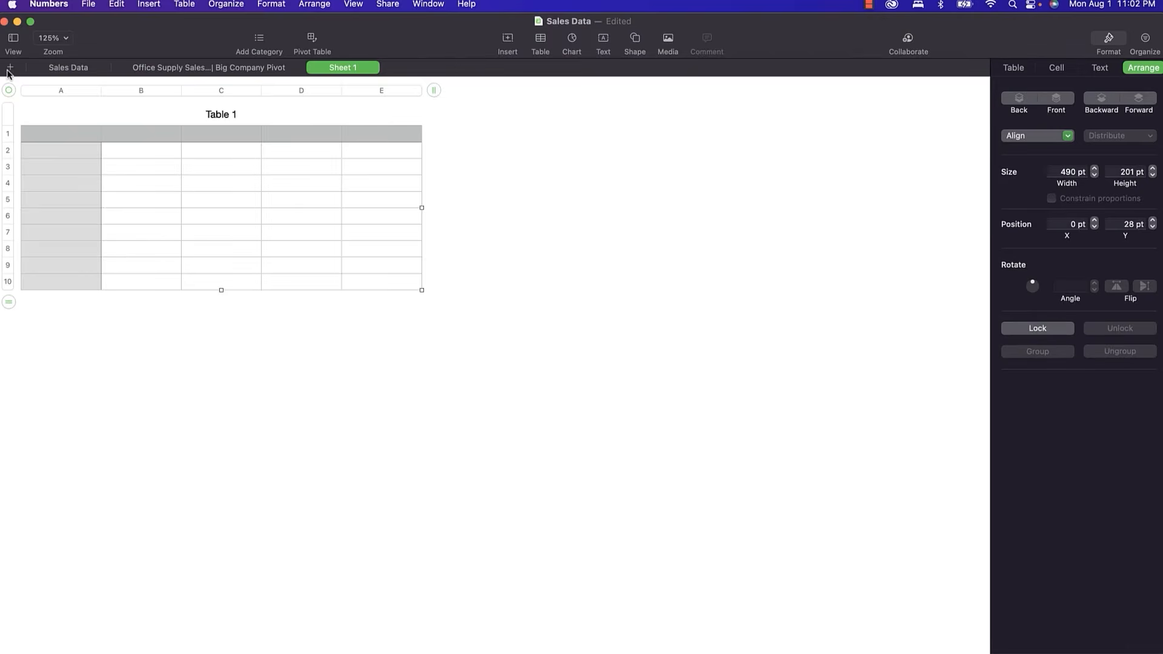
Insert a 3D pie chart on Sheet 1 and enter 10 and 20 in B2 and B3.
click(572, 41)
click(527, 280)
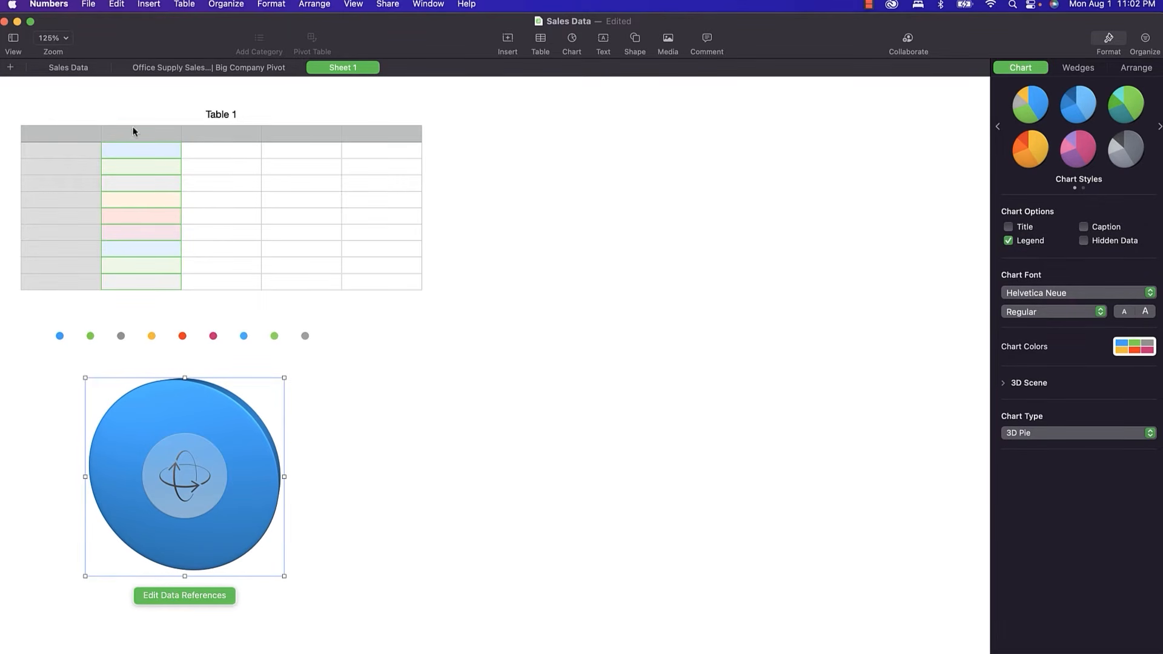
click(143, 148)
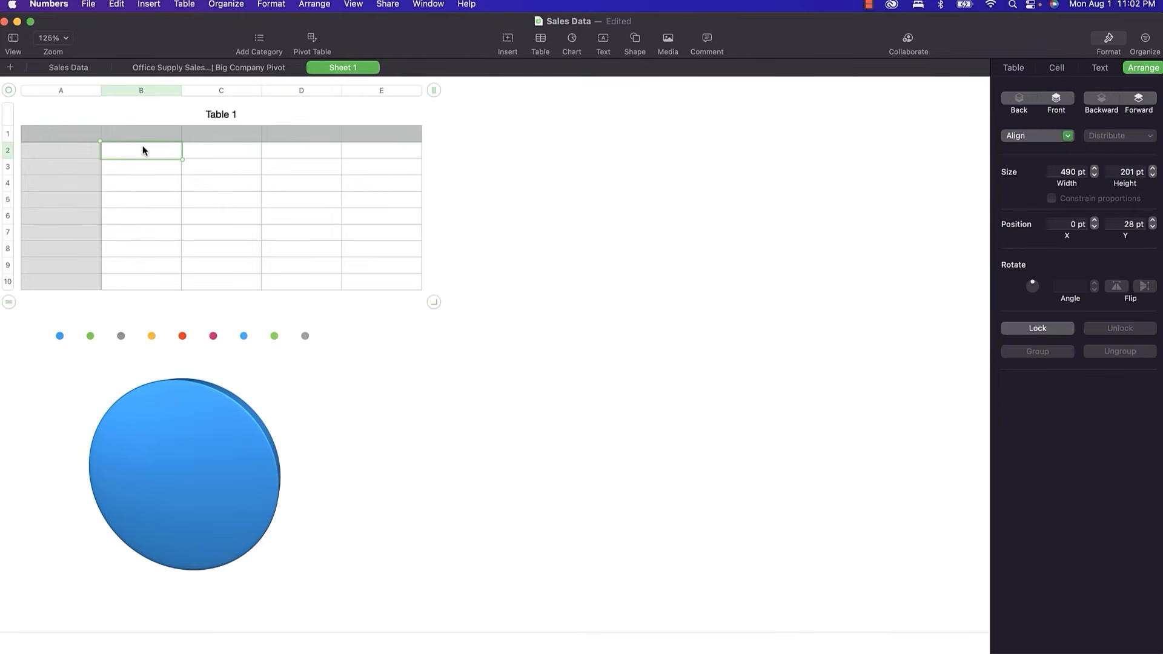
text(10)
key(Return)
text(20)
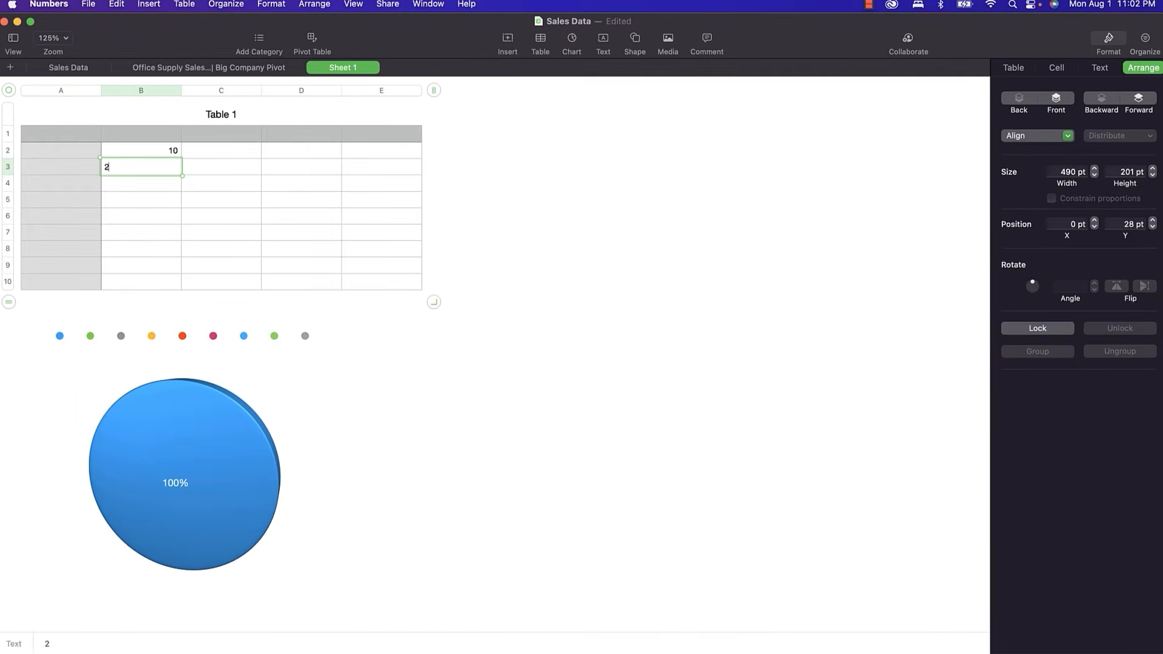
key(Return)
Enter 30, 40 and 50 in B4:B6, then go back to the pivot sheet.
text(30)
key(Return)
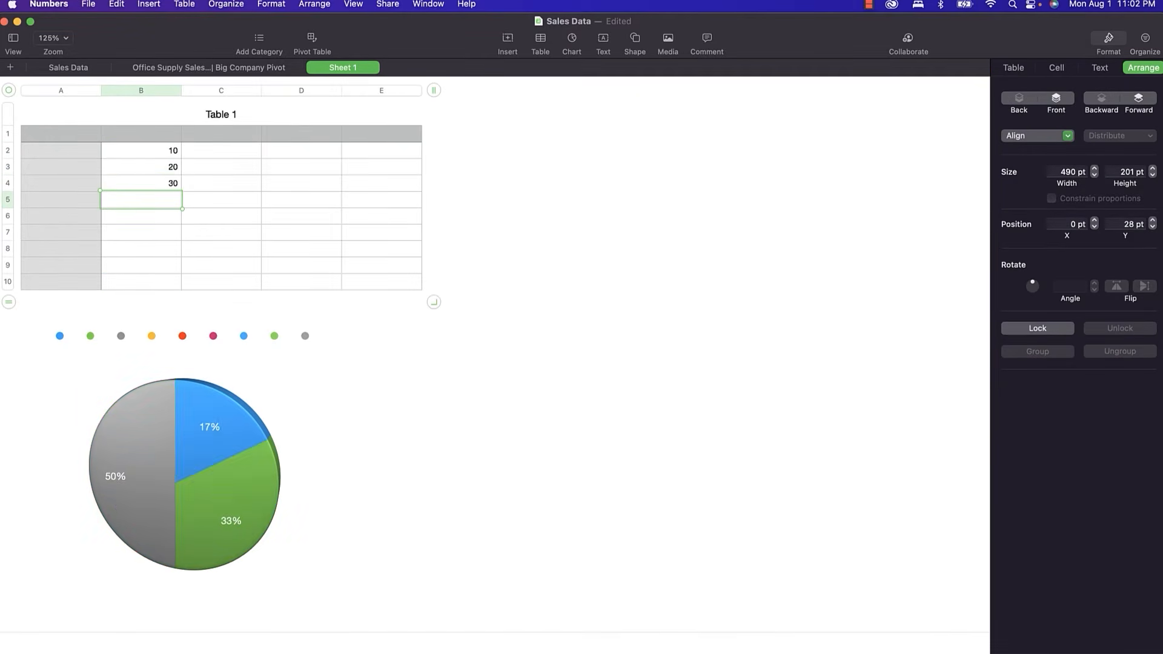
text(40)
key(Return)
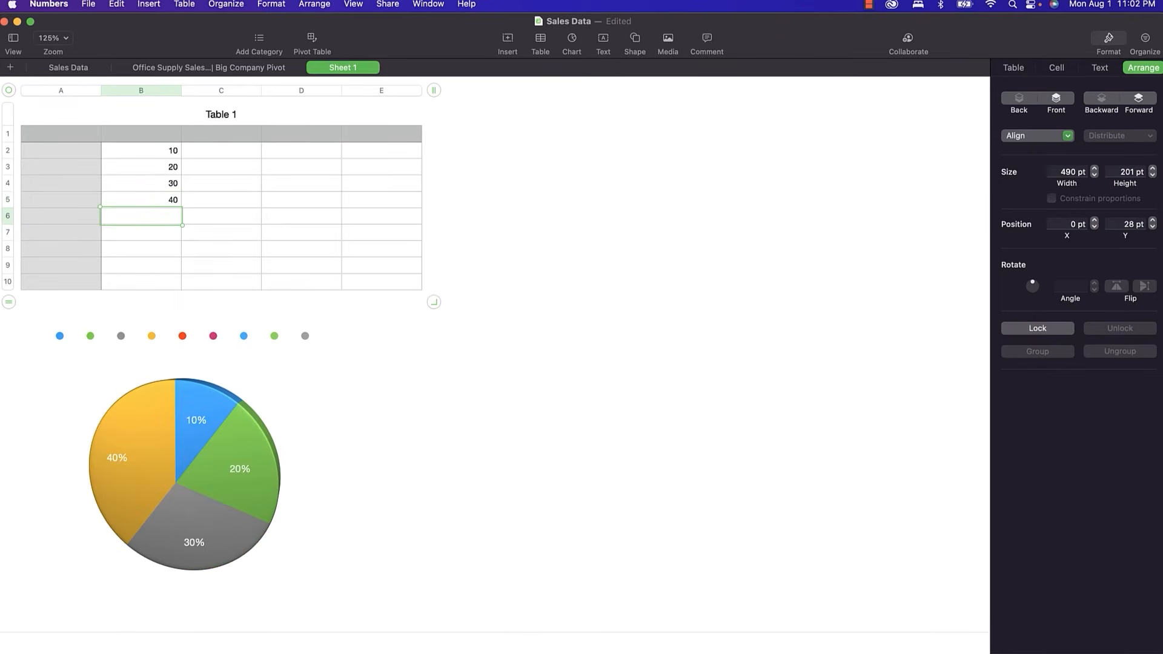
text(50)
key(Return)
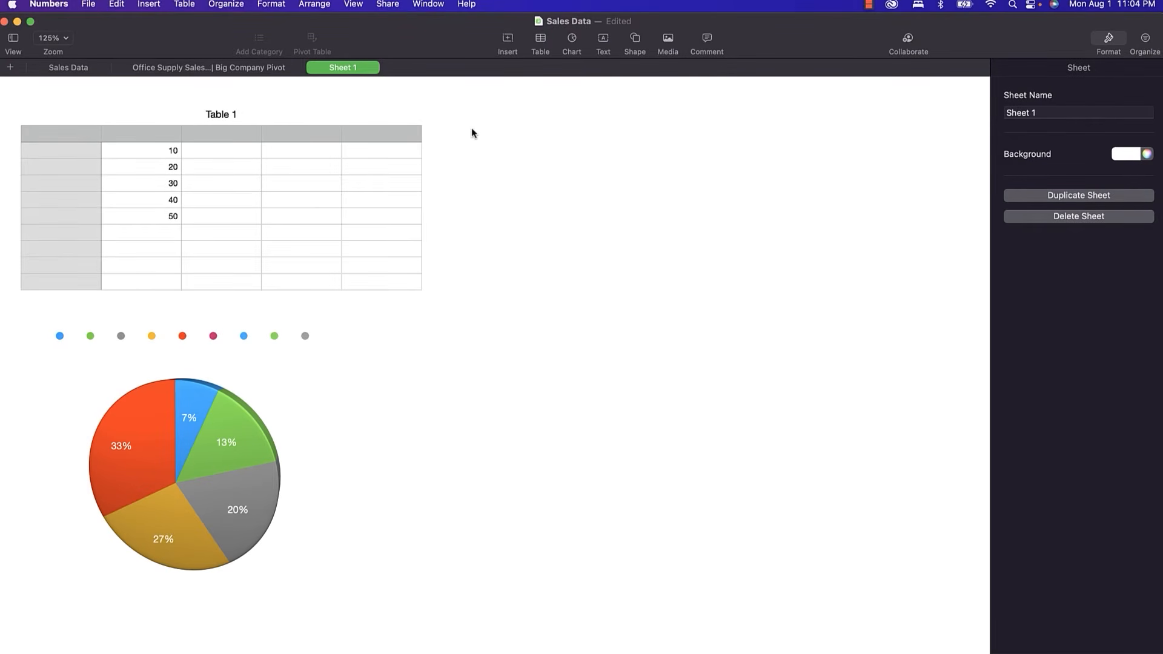
click(202, 69)
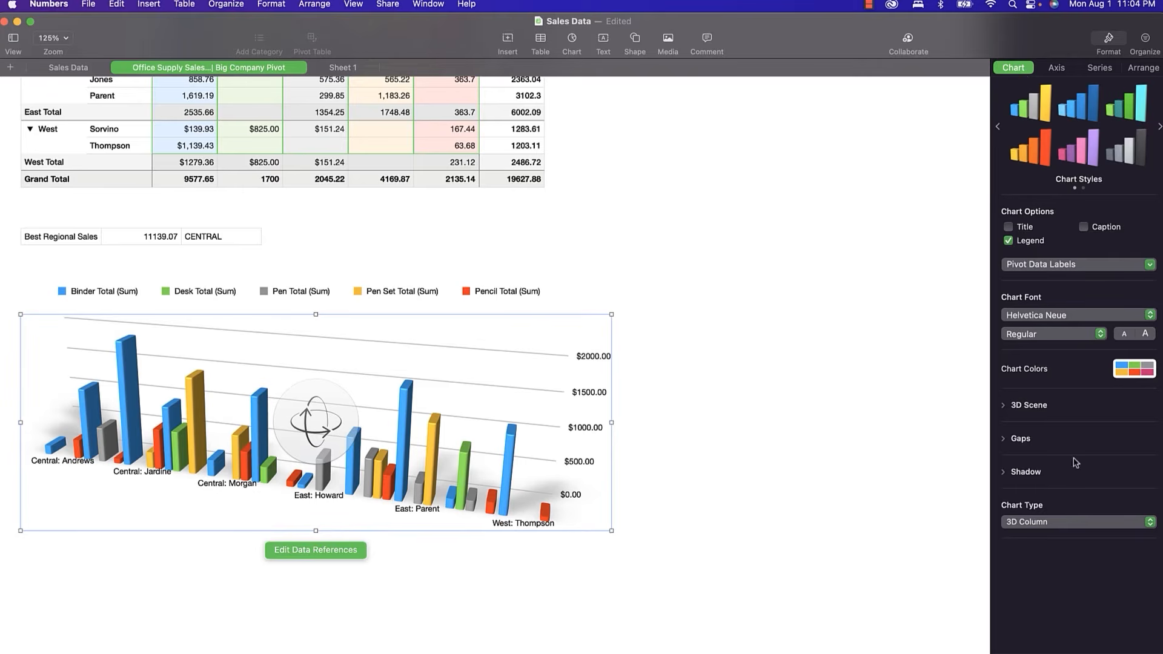
Make the pivot chart a 3D Stacked Column, keep the multicolour style, and expand 3D Scene.
click(1059, 523)
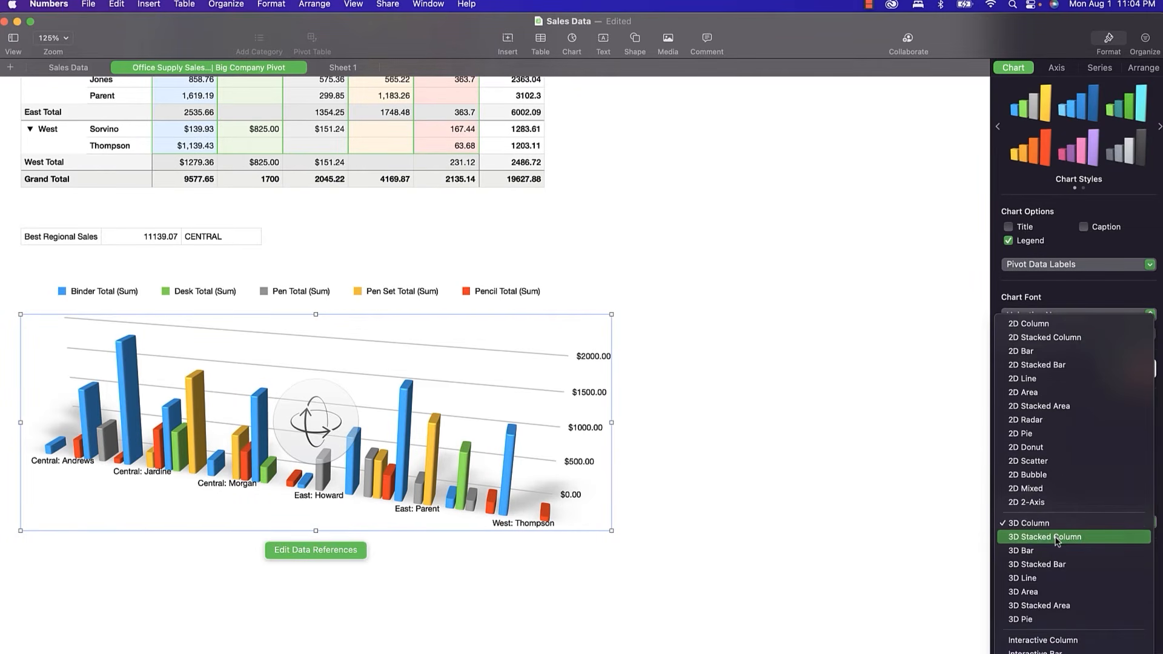
click(1057, 537)
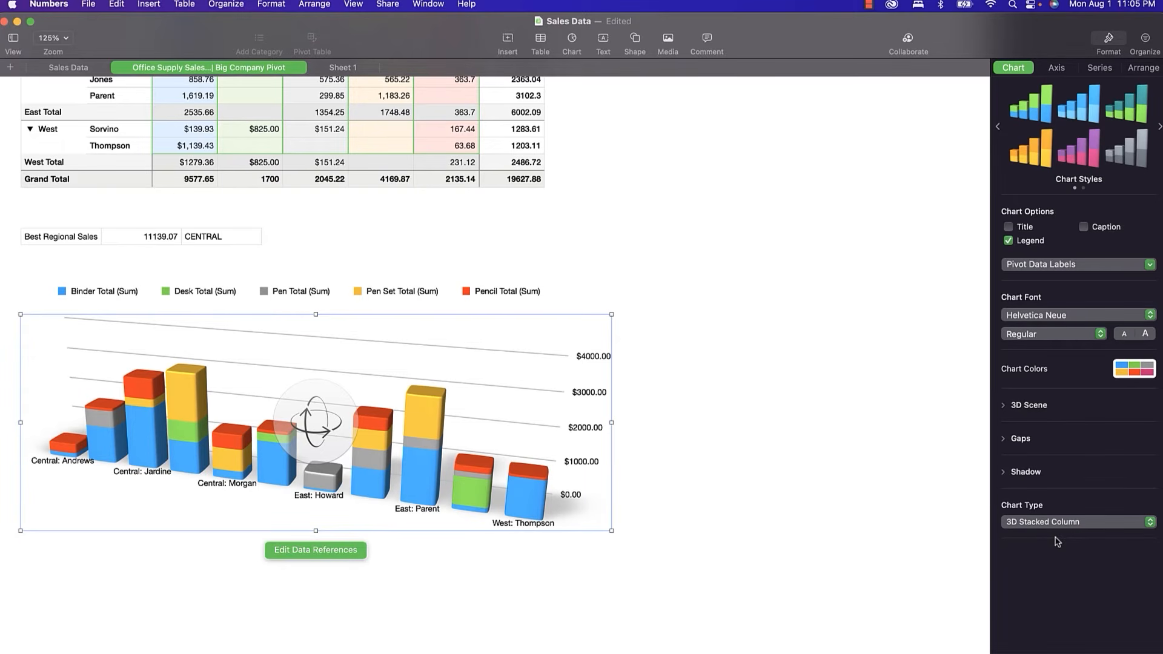
click(1079, 155)
click(1031, 115)
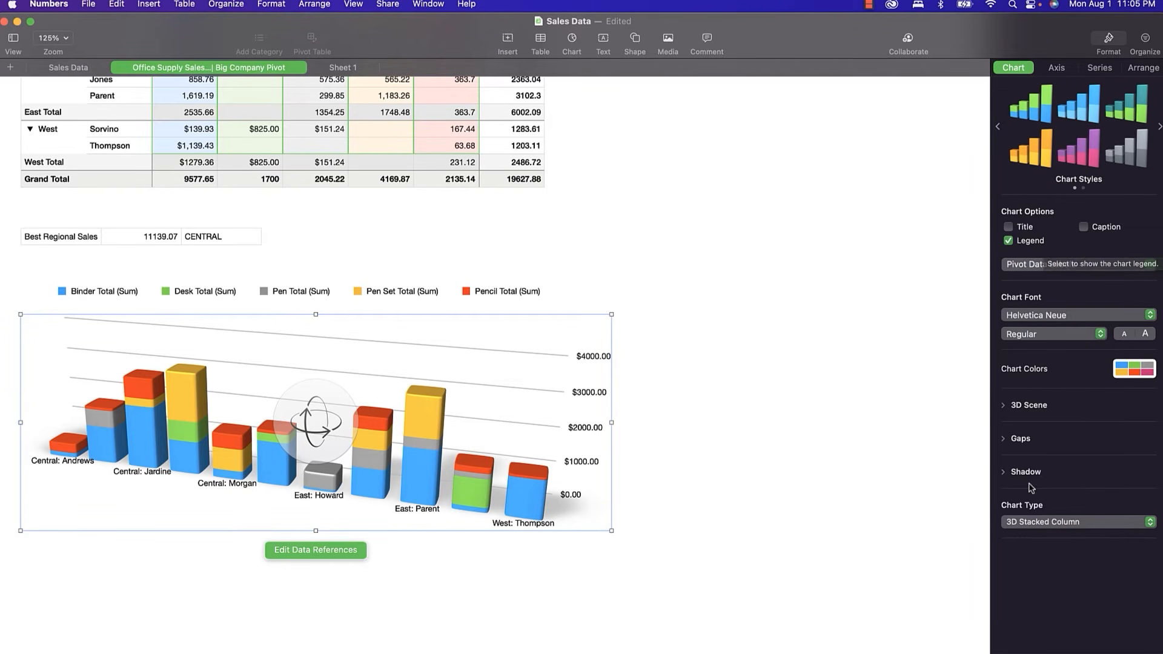
click(1005, 407)
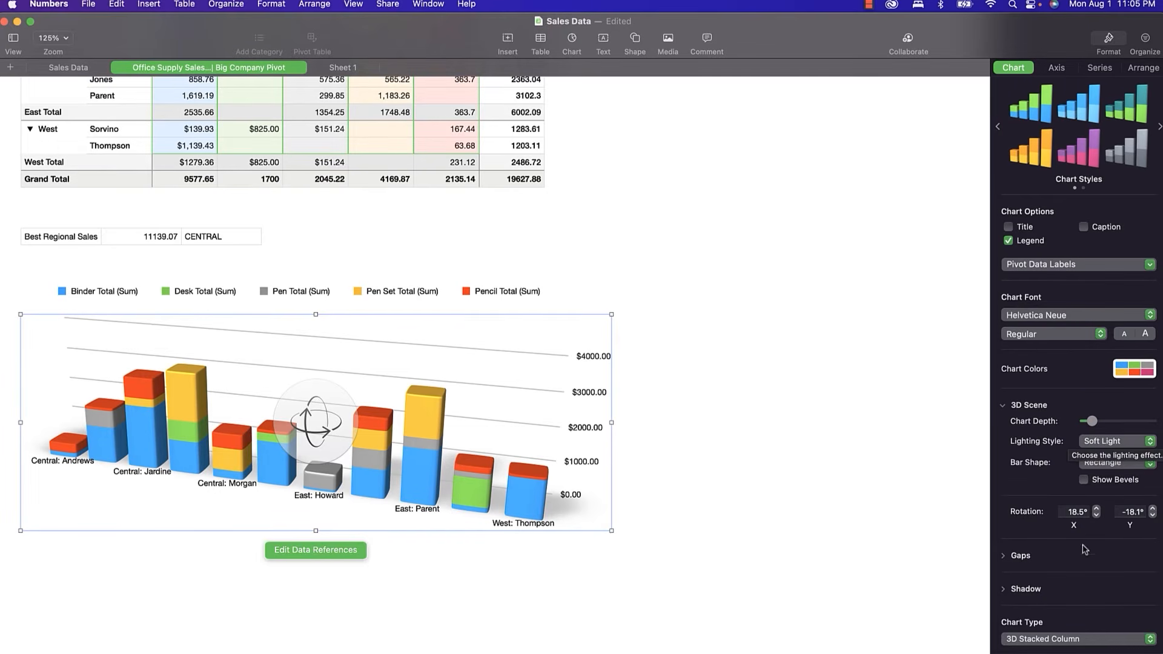
scroll(1077, 463, down, 1)
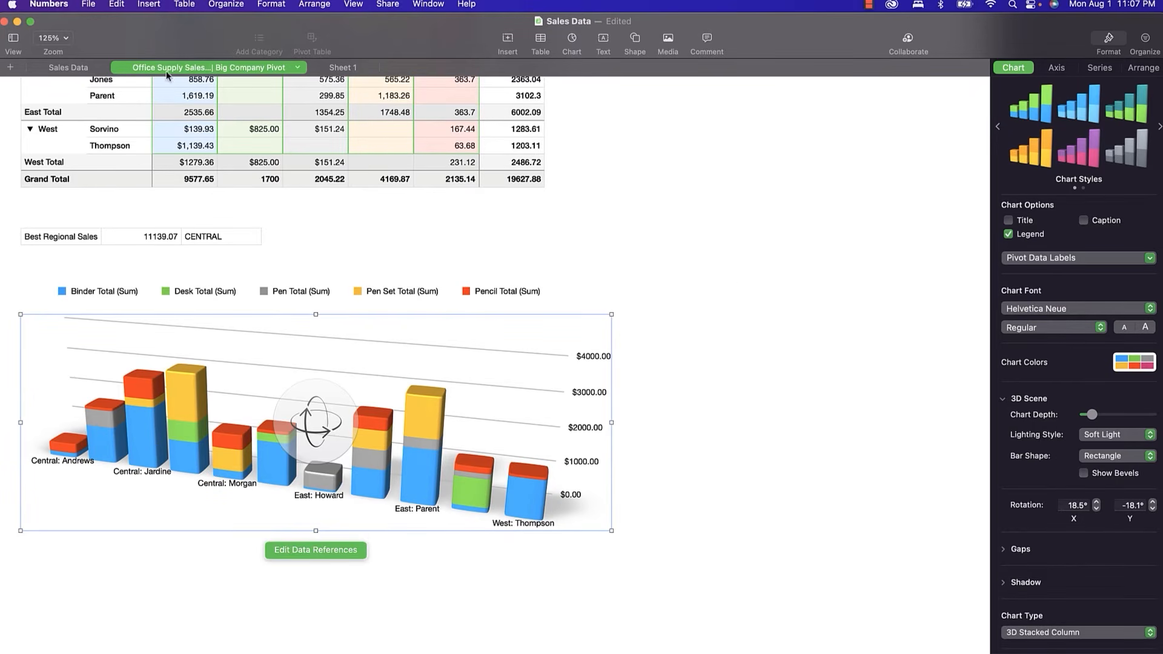
click(86, 69)
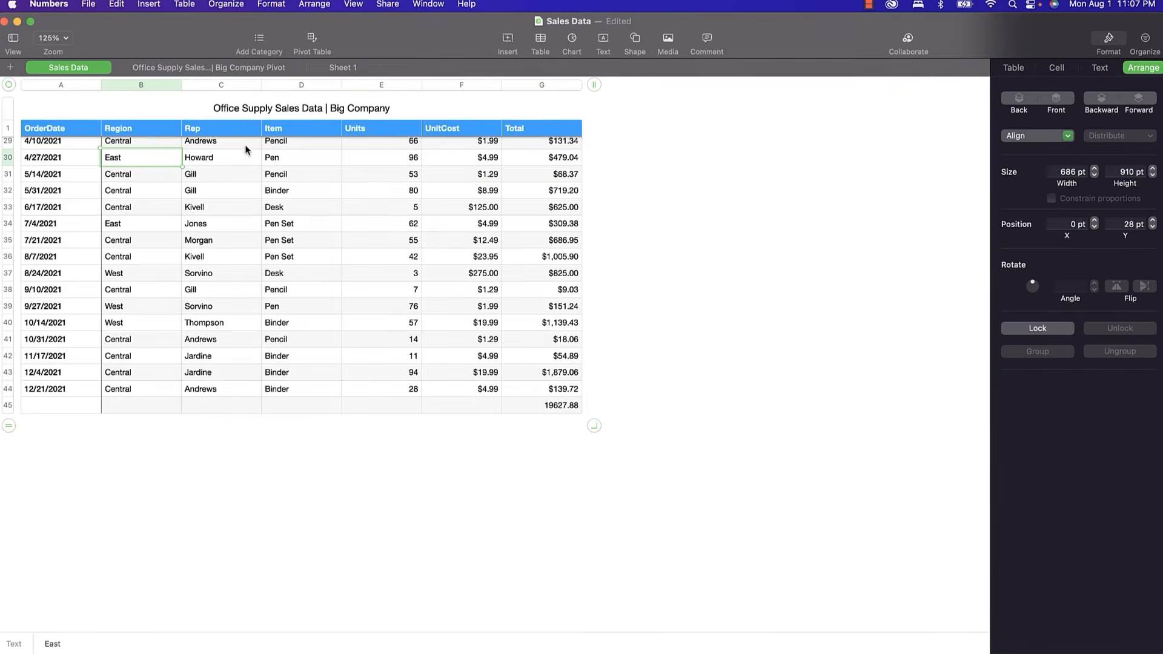
click(207, 160)
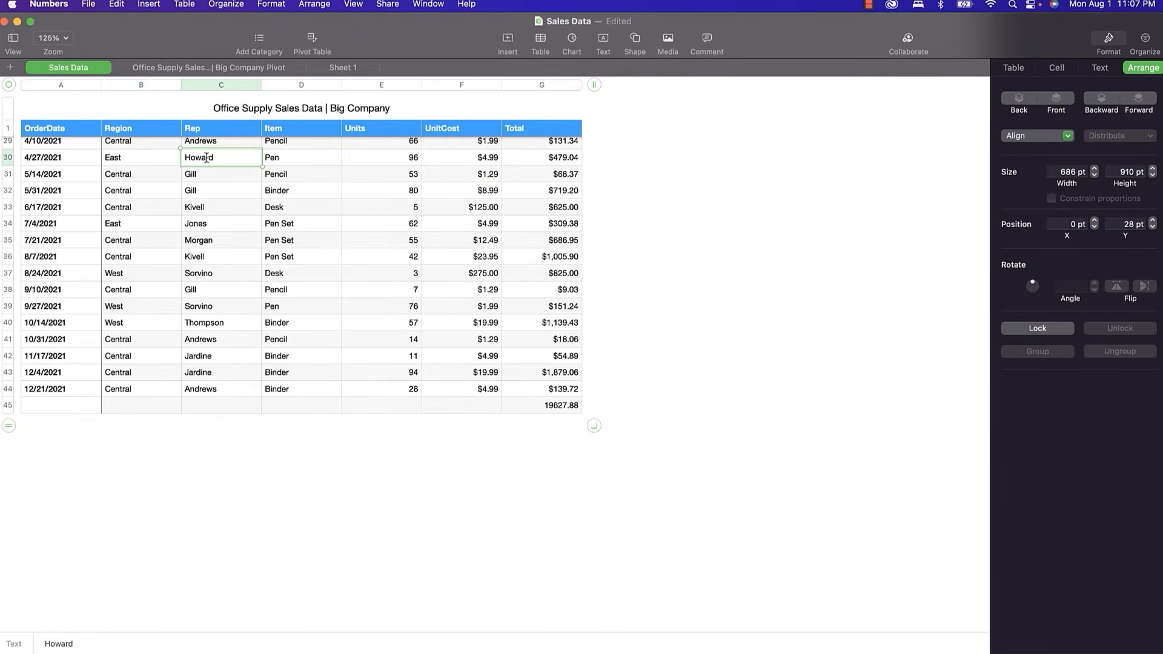
click(221, 158)
click(197, 159)
drag(222, 158, 176, 155)
click(116, 157)
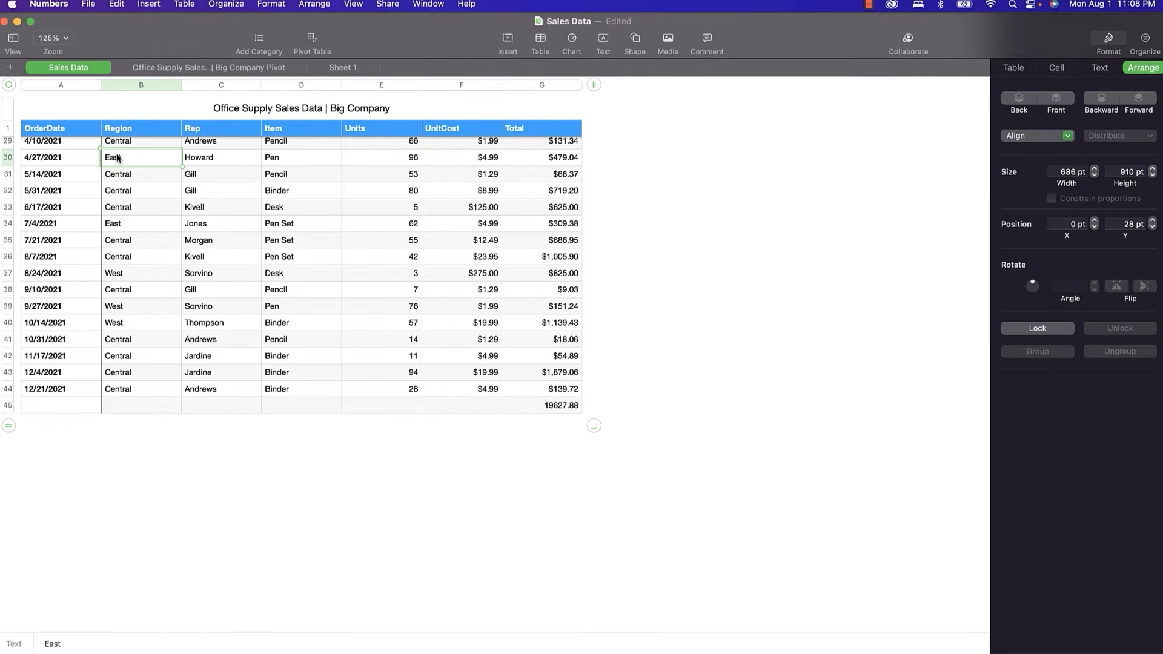
text(East)
key(Return)
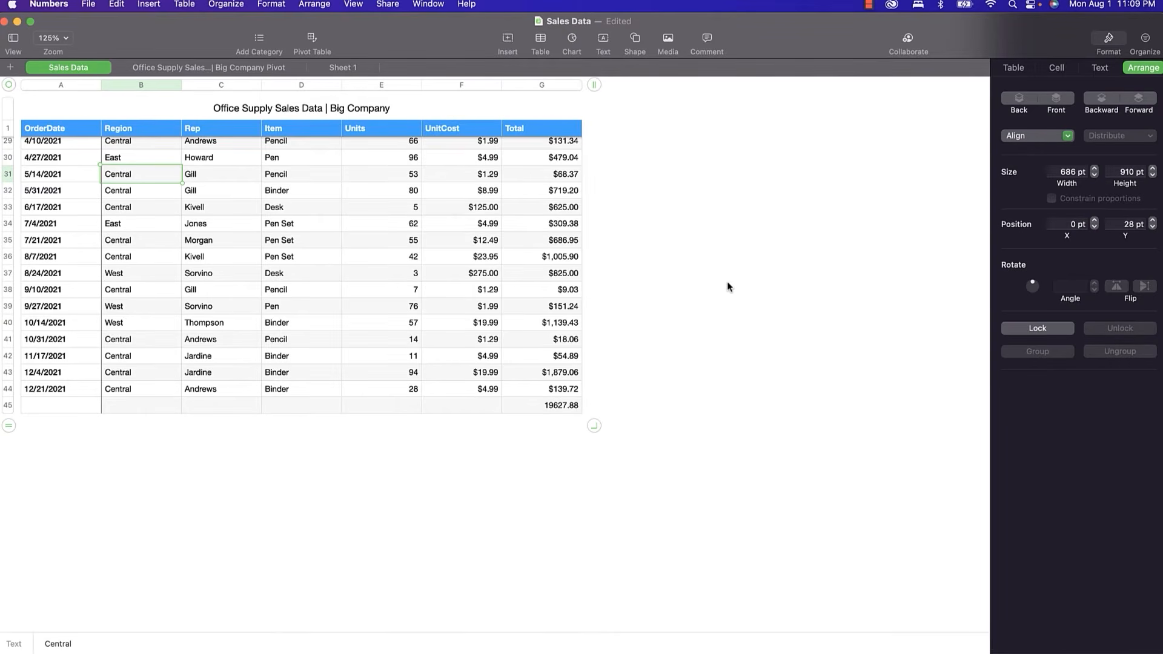
click(272, 69)
Select the Best Regional Sales label cell and show its Text formatting options.
scroll(186, 267, up, 4)
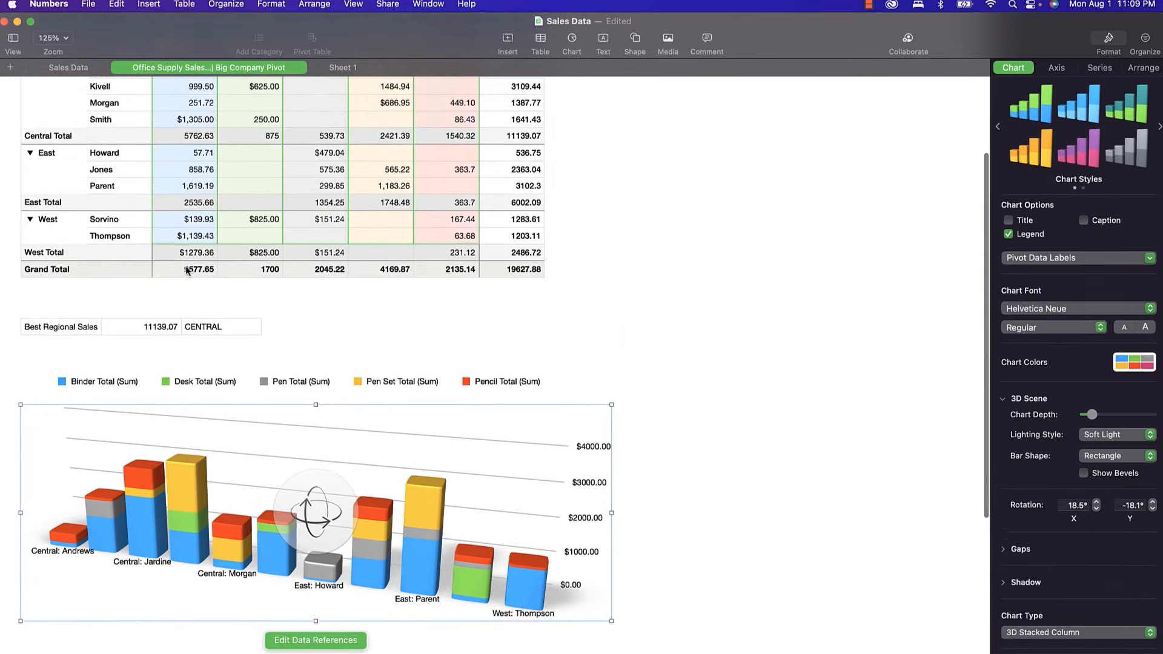
click(75, 349)
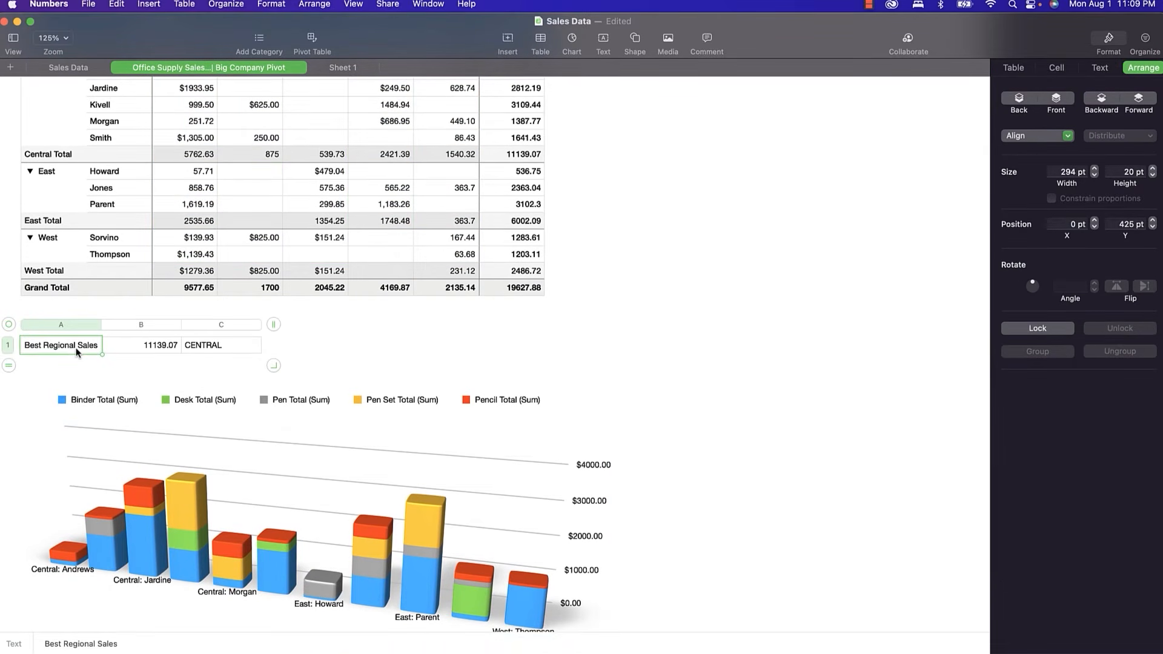
click(1101, 70)
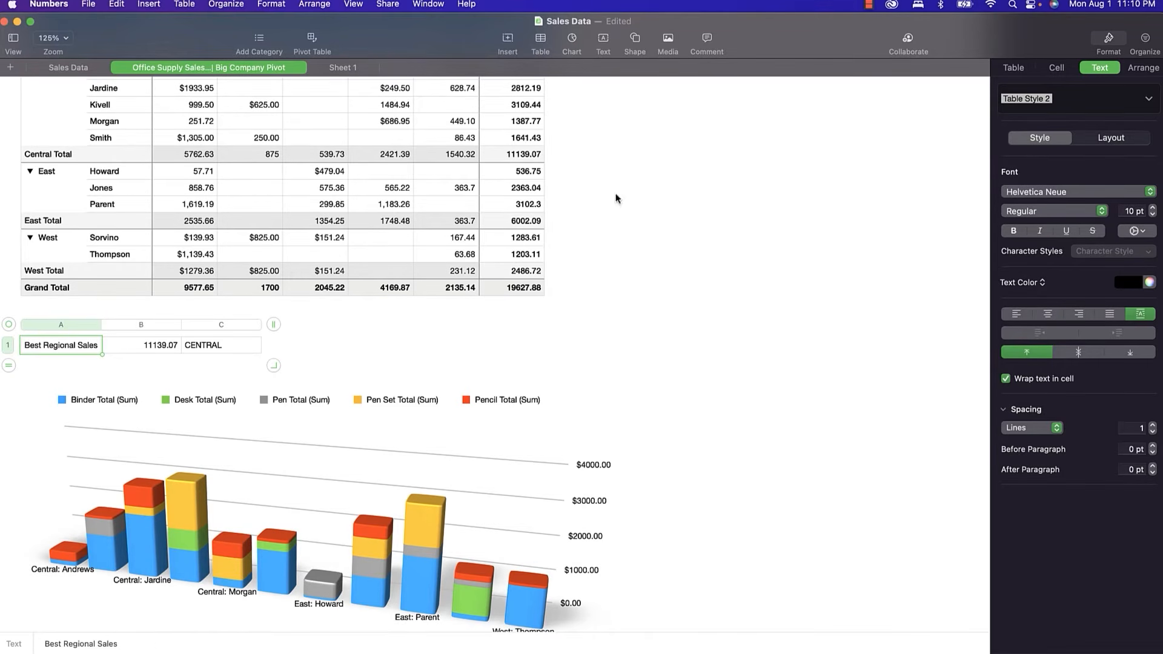
scroll(534, 194, up, 5)
Give the pivot table title the Heading paragraph style, centre-aligned.
click(332, 117)
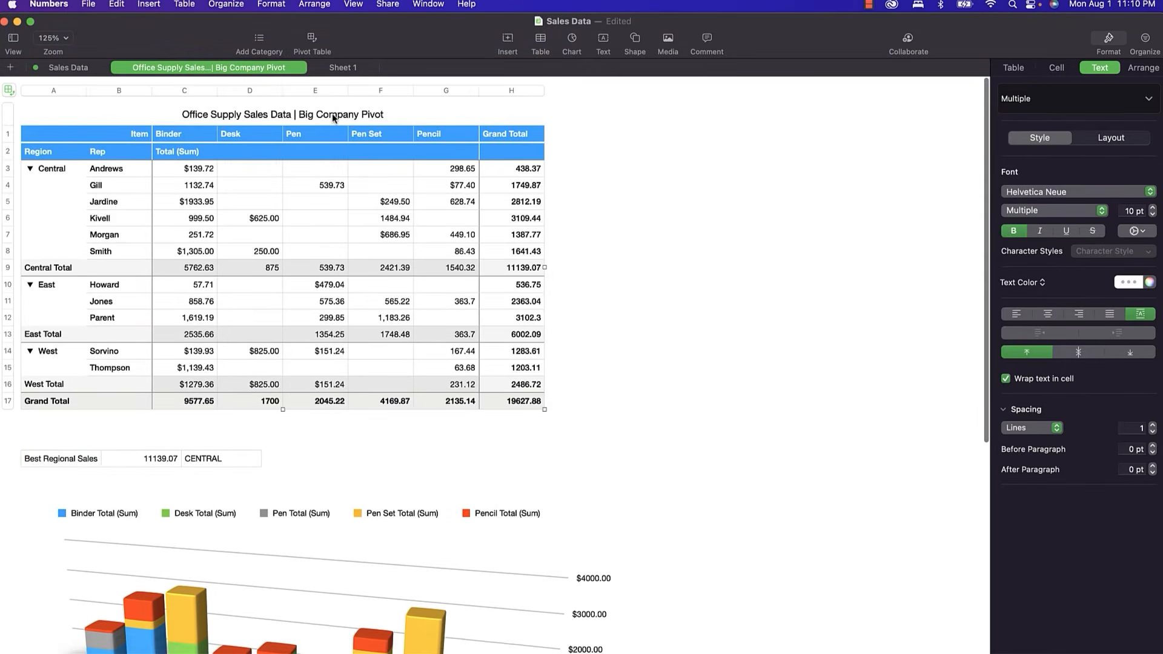
click(333, 115)
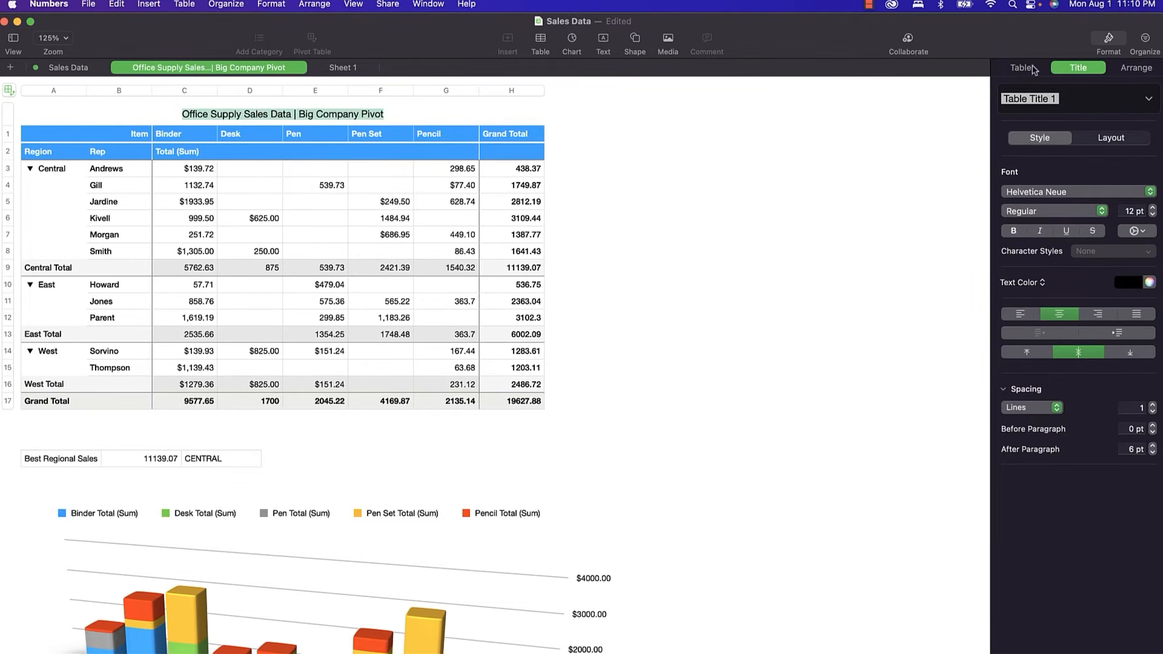
click(1148, 99)
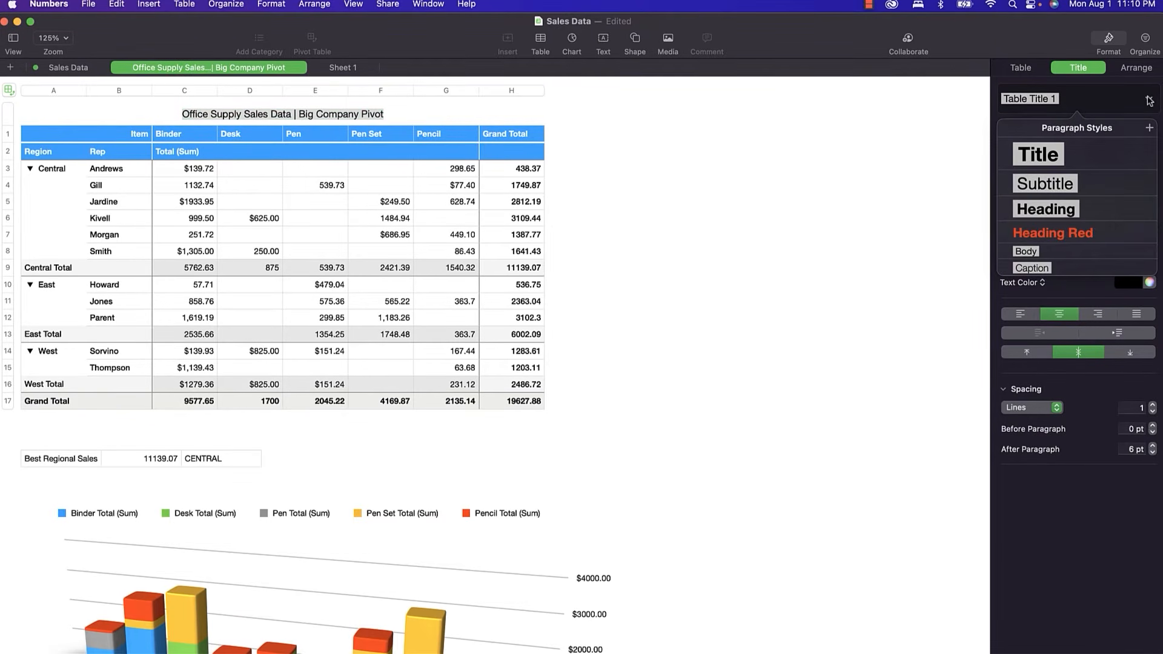
click(1052, 156)
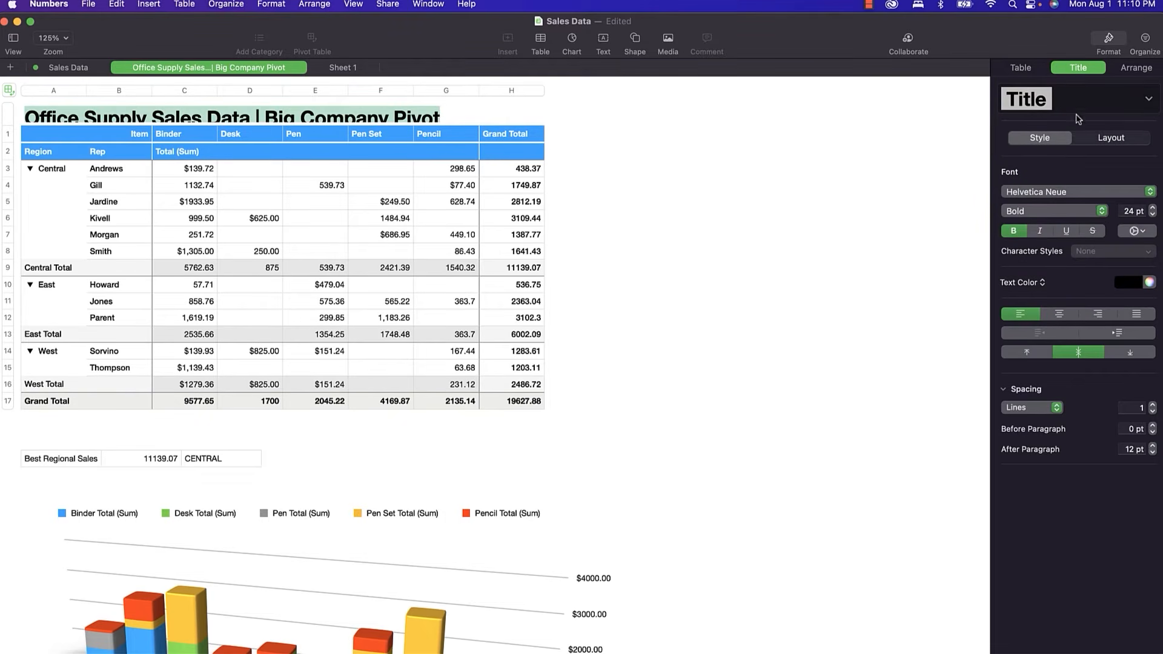
click(1148, 100)
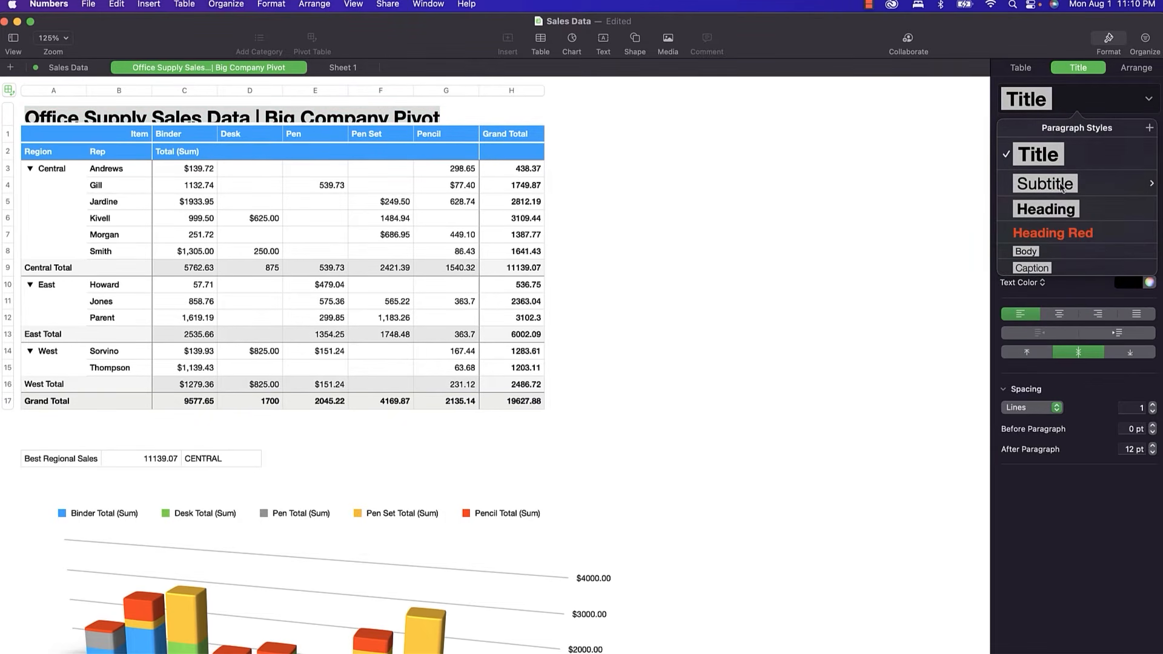
click(1057, 210)
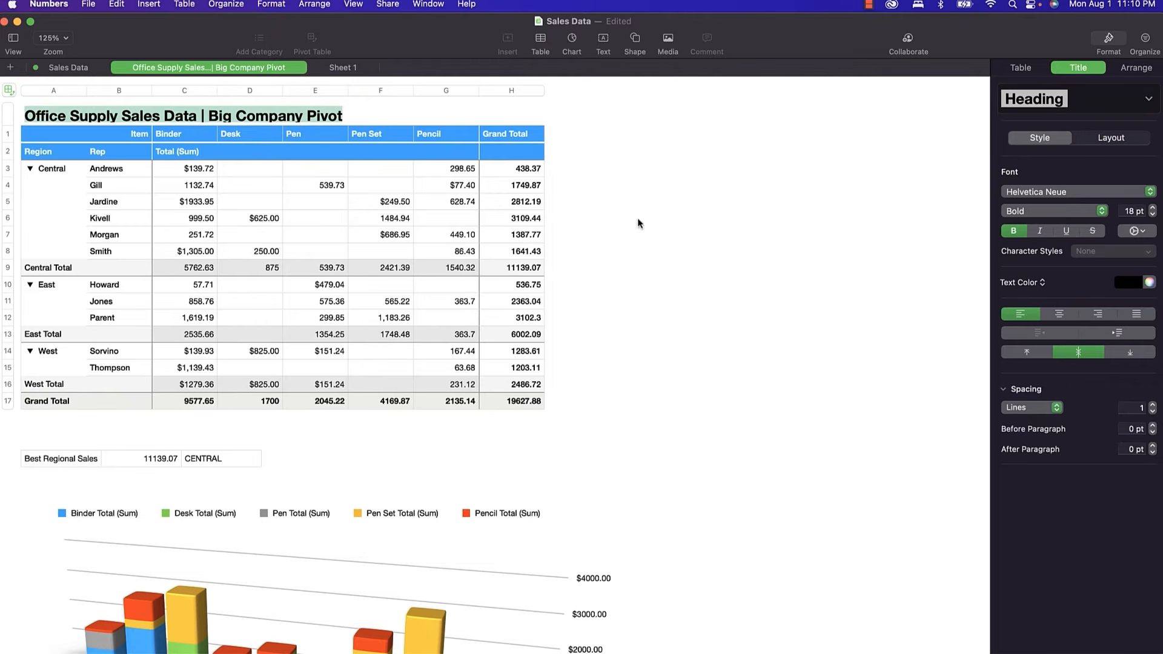
click(1059, 314)
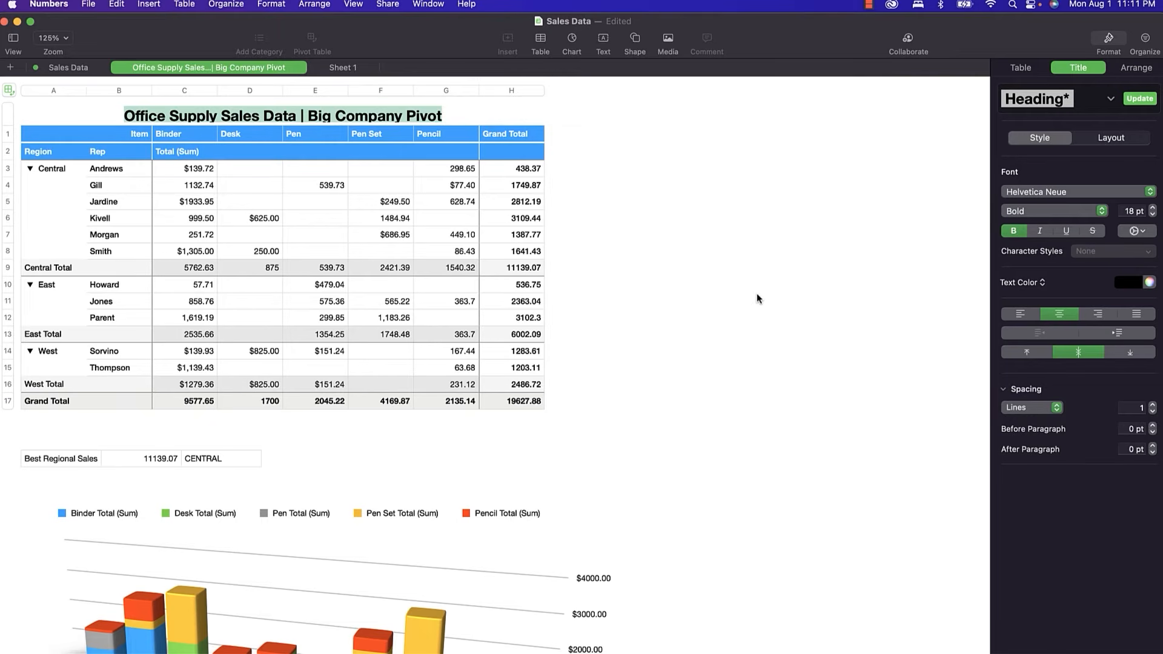
Make the Best Regional Sales label bold, italic and underlined.
click(1112, 99)
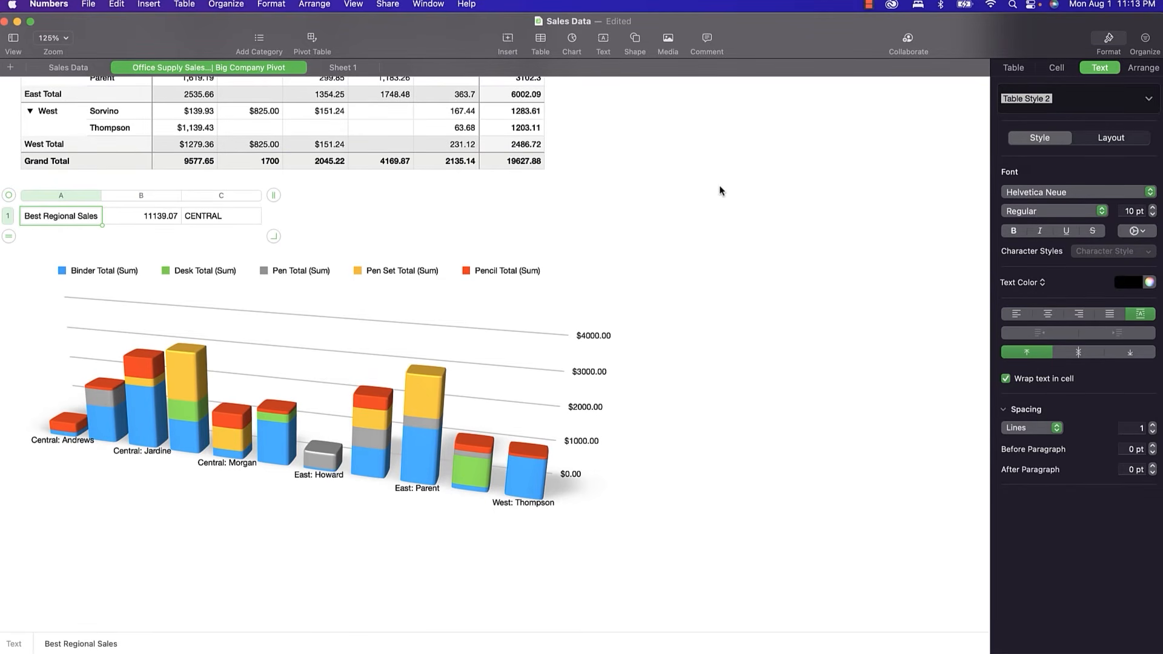
key(super+b)
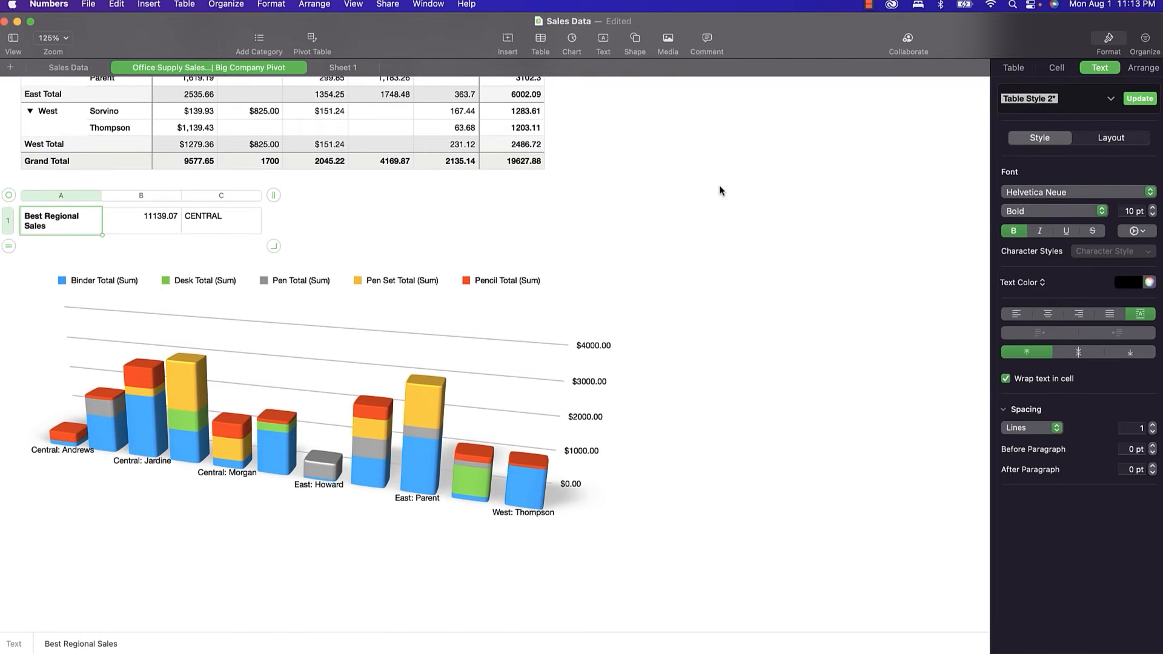
key(super+i)
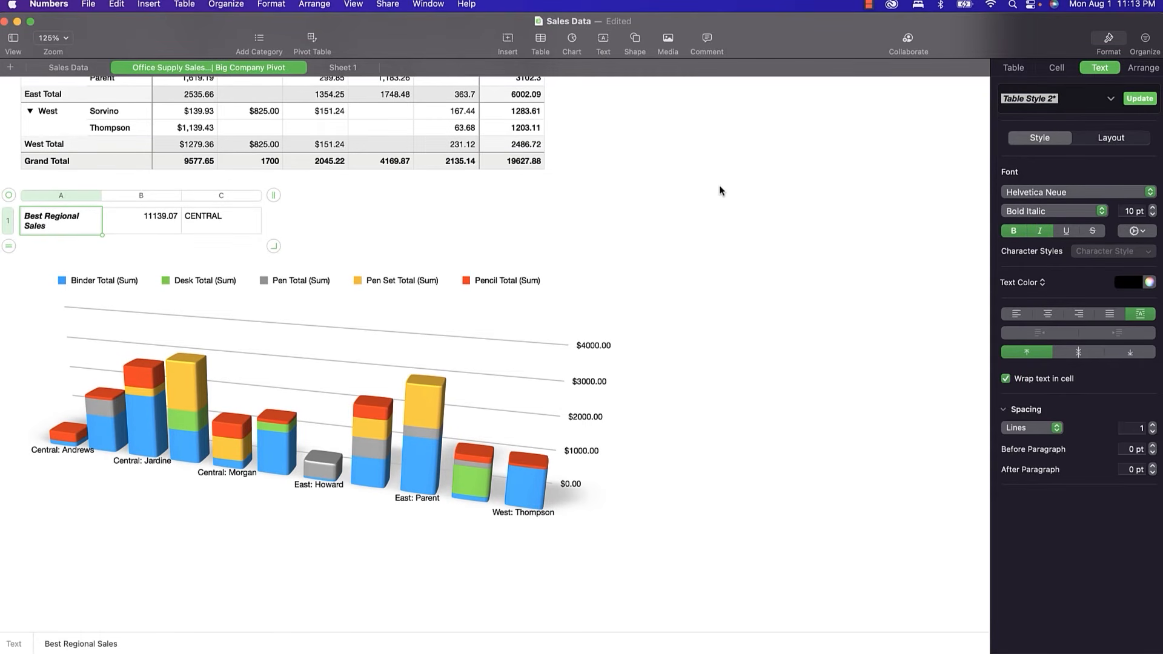
key(super+u)
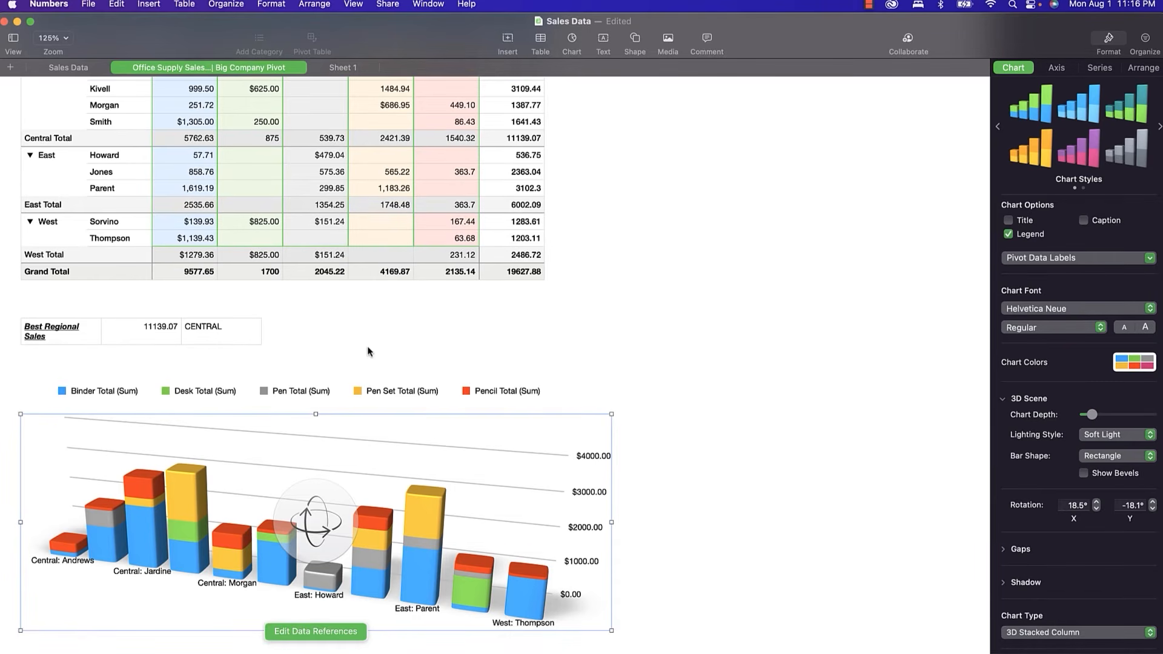
Insert a black square shape and stretch it into a wide, short banner.
click(633, 48)
click(634, 142)
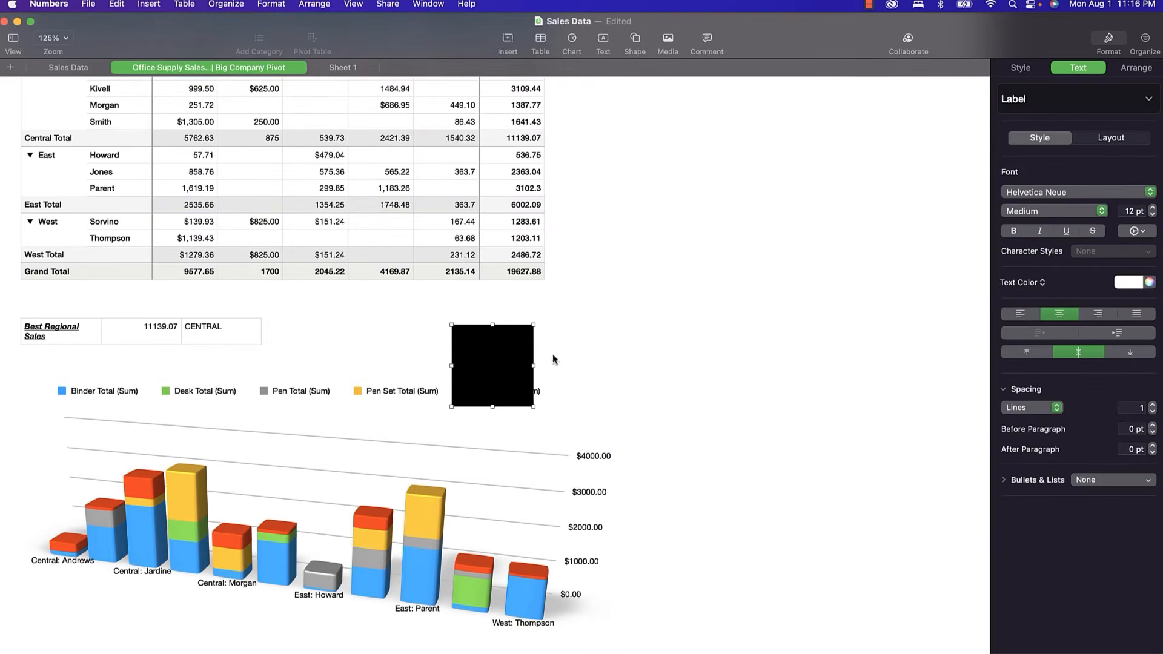
drag(533, 366, 616, 350)
drag(452, 365, 451, 340)
drag(470, 381, 471, 348)
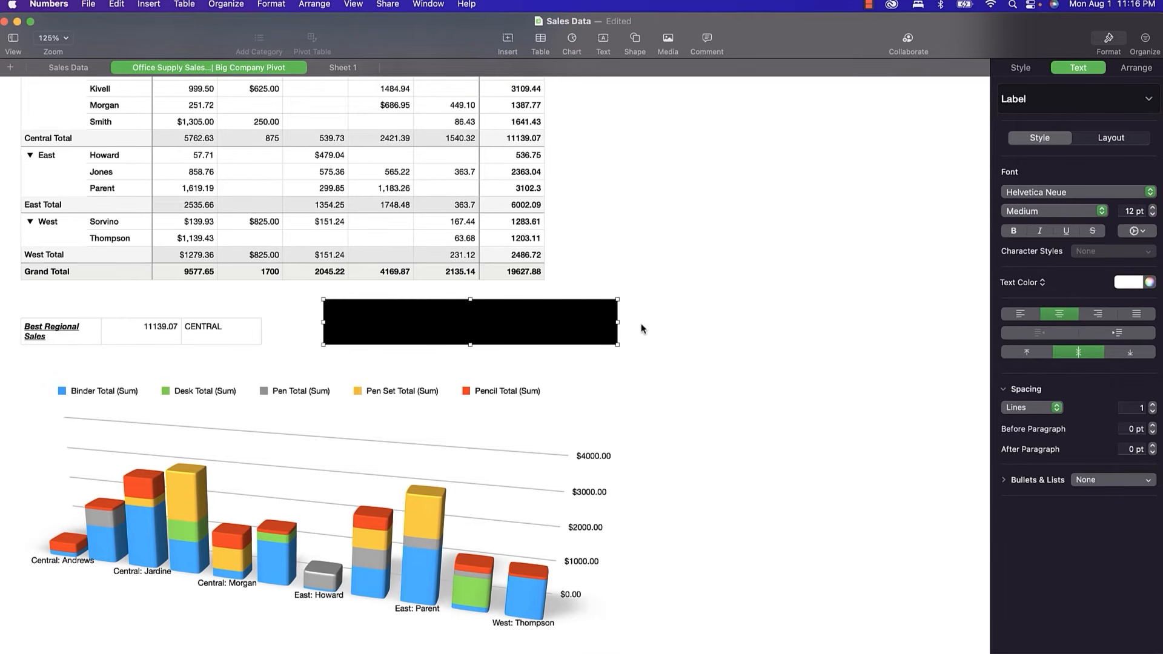
Type 'This Is A Test!' in the banner and left-align it.
click(529, 322)
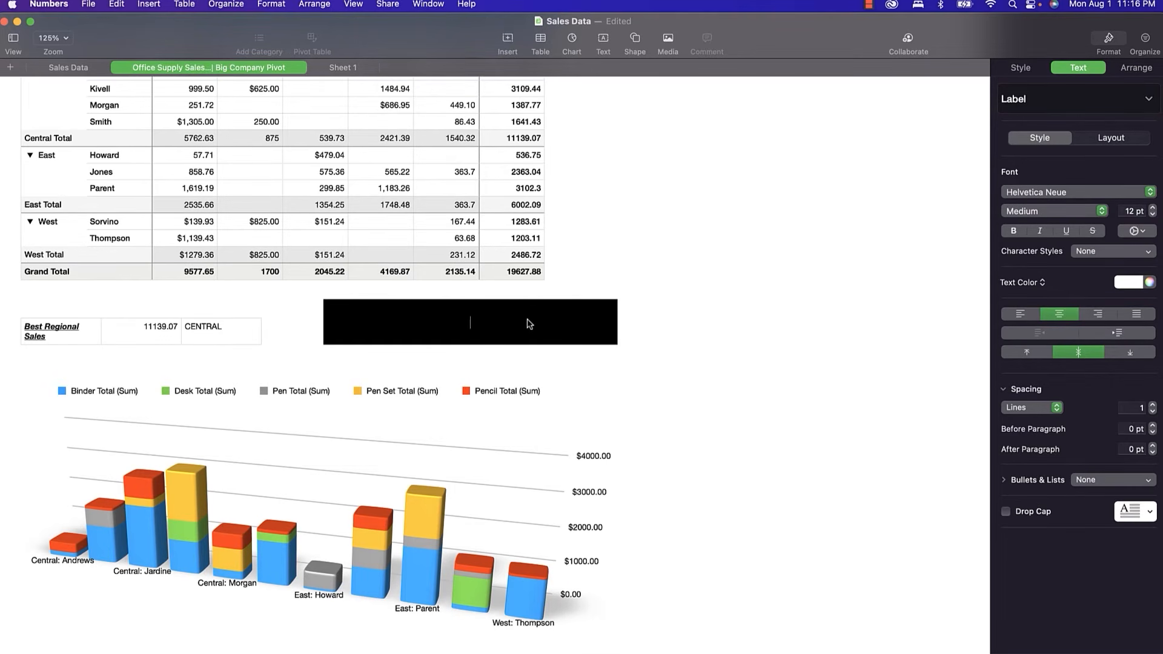
text(This Is A Test!)
click(1022, 316)
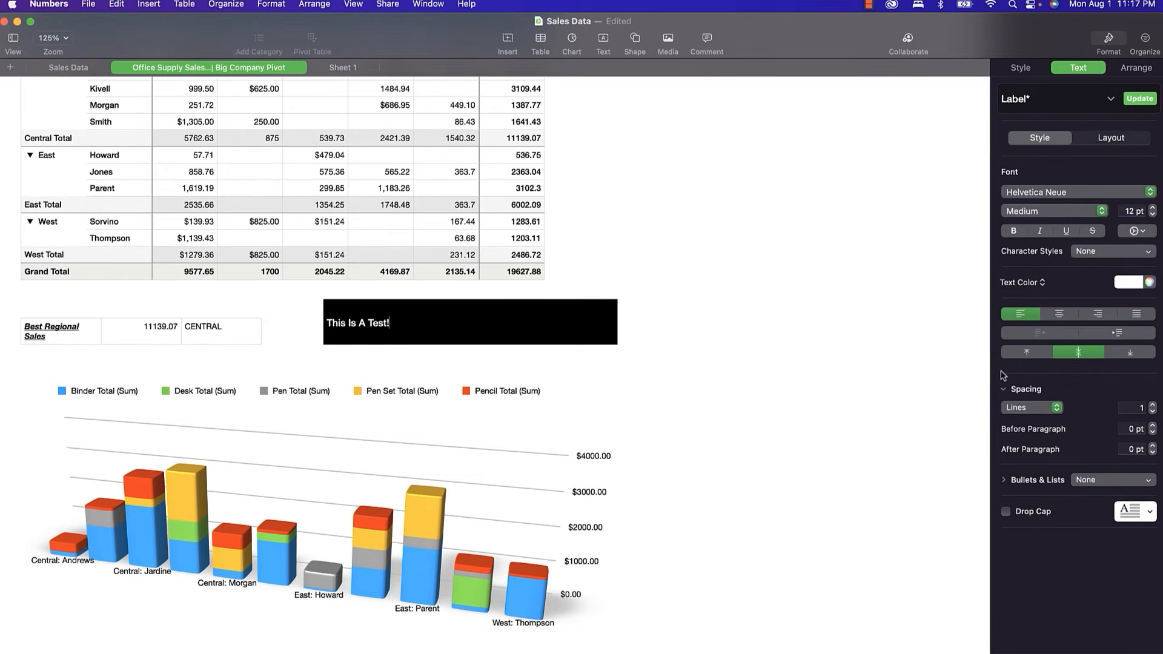
Turn on Drop Cap for the banner text, settling on the top-left style after trying others.
click(1006, 512)
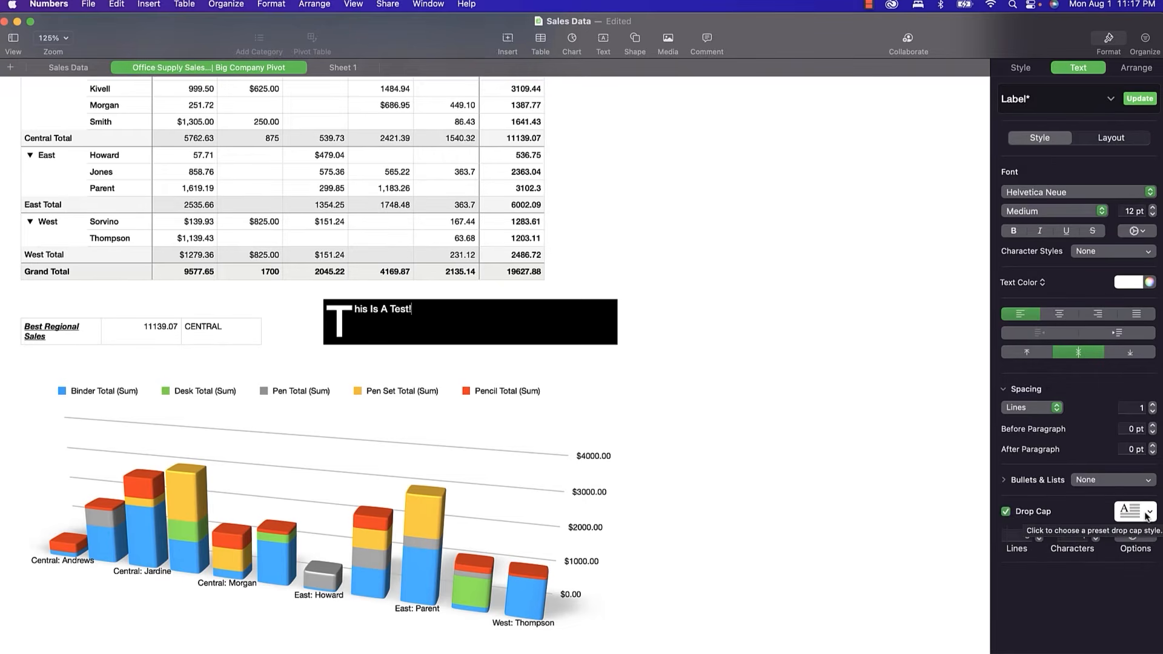
click(1146, 516)
click(1120, 461)
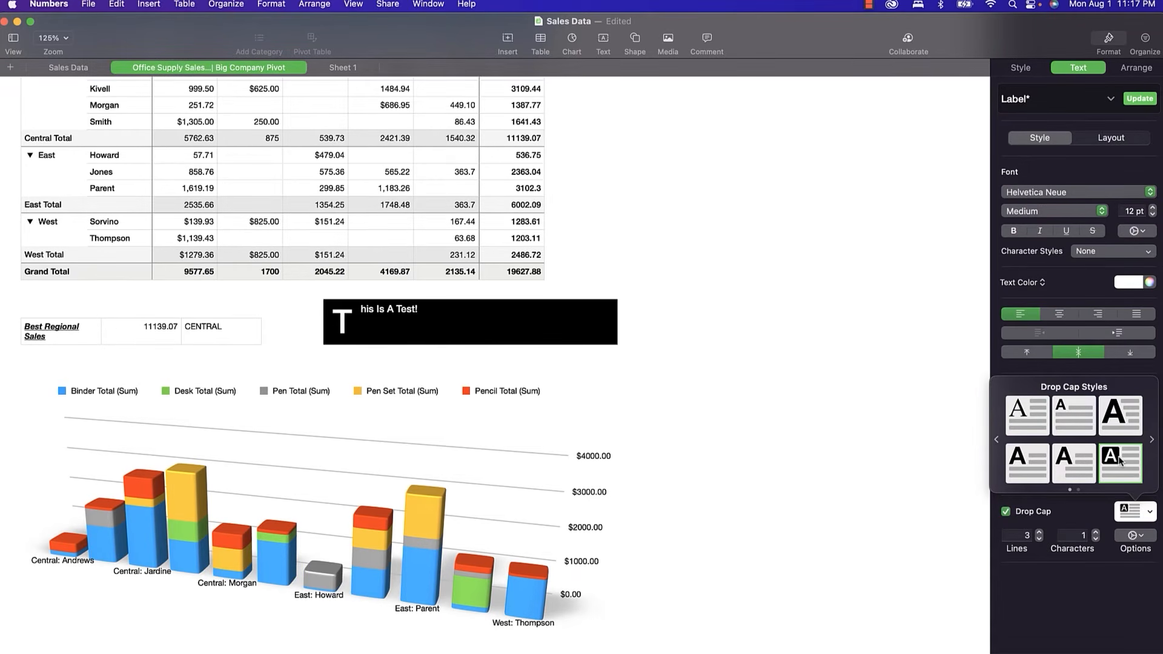
click(1114, 418)
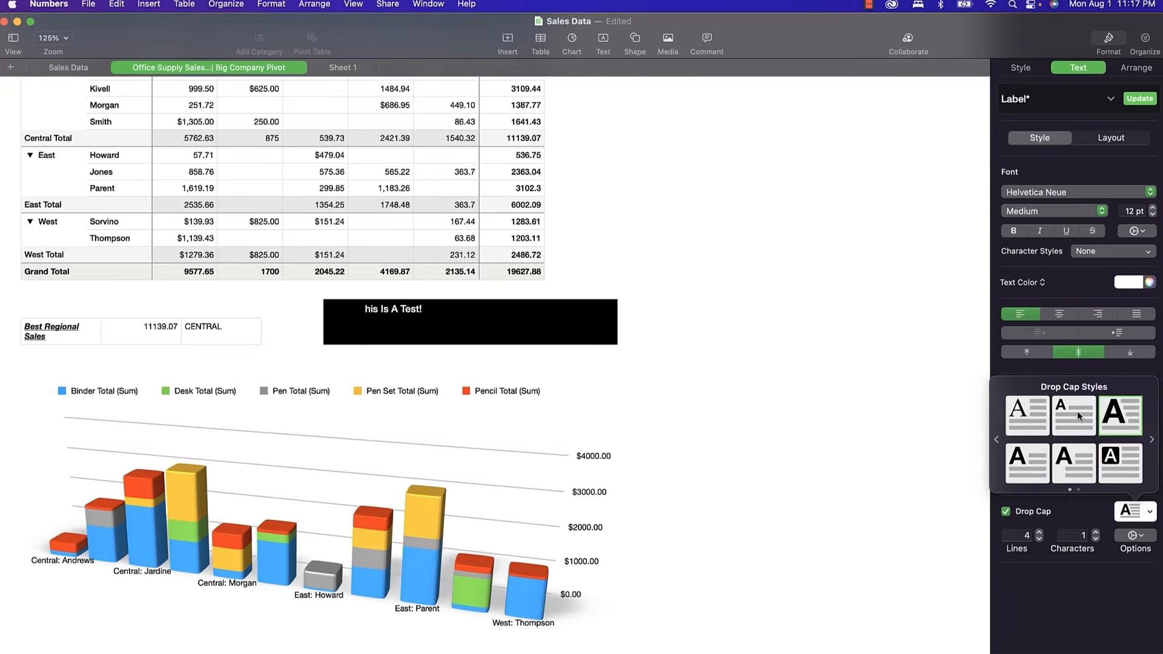
click(1025, 417)
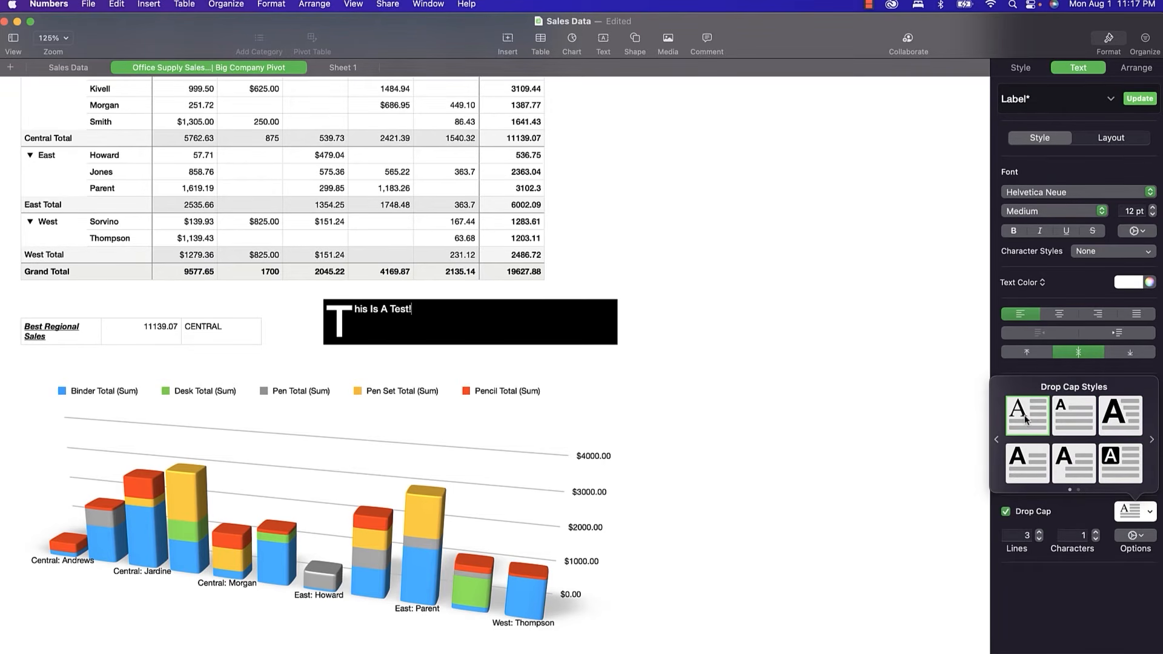
click(1033, 464)
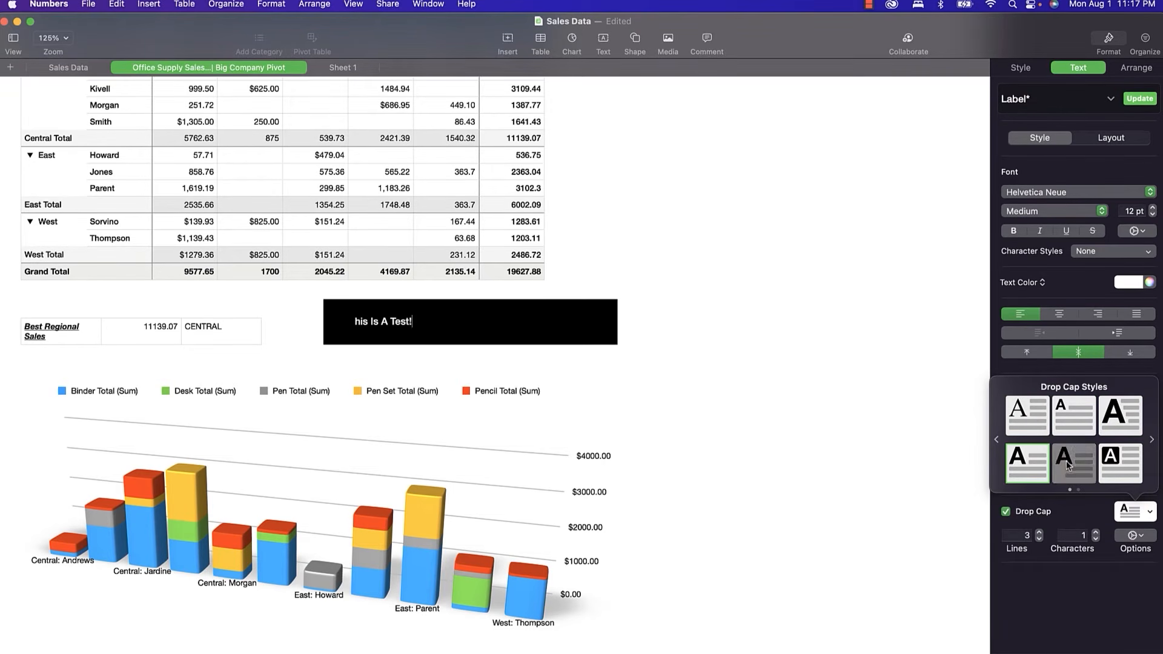
click(1033, 421)
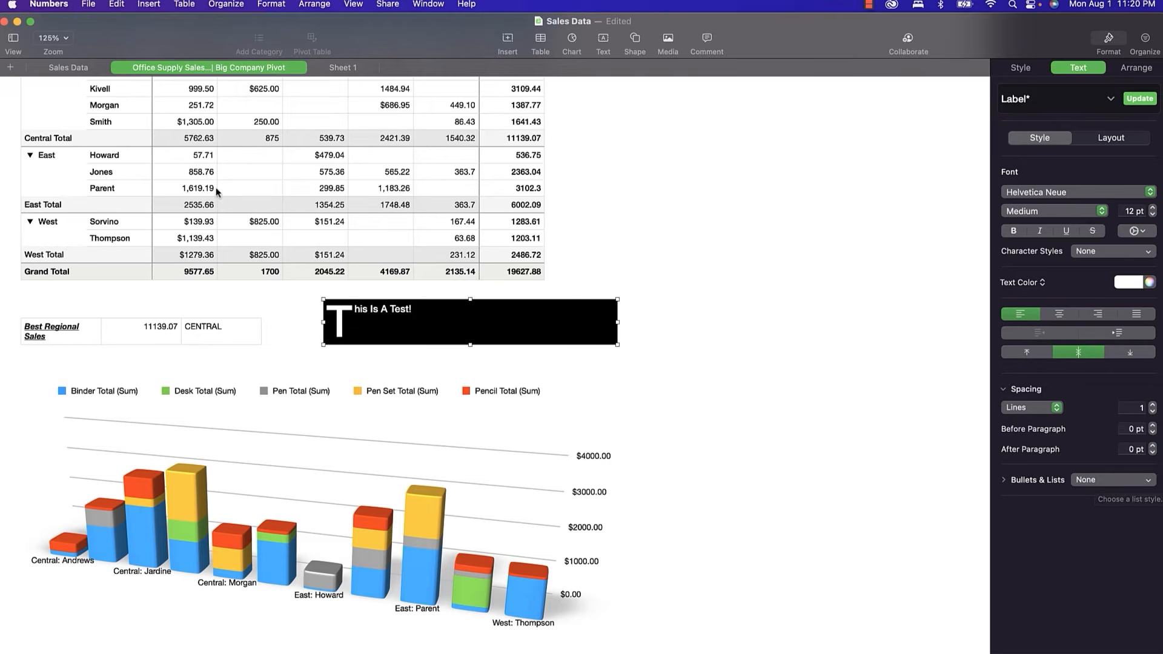
Go to the Sales Data sheet and view list styles for a rep-name cell without applying any.
click(66, 68)
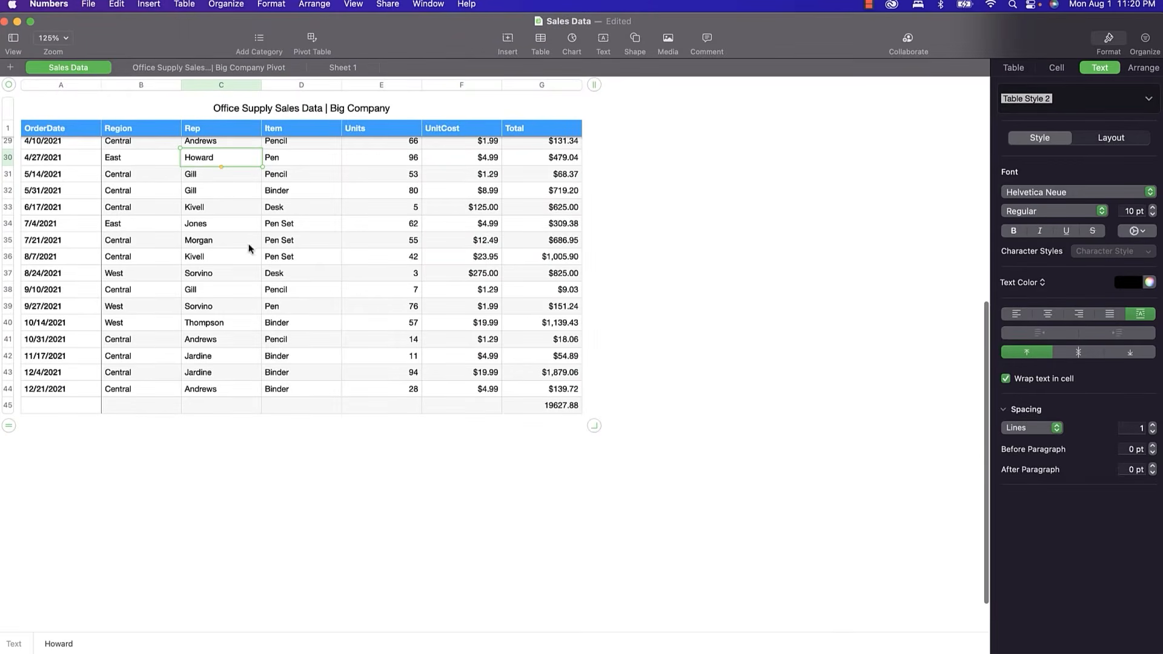
double_click(198, 159)
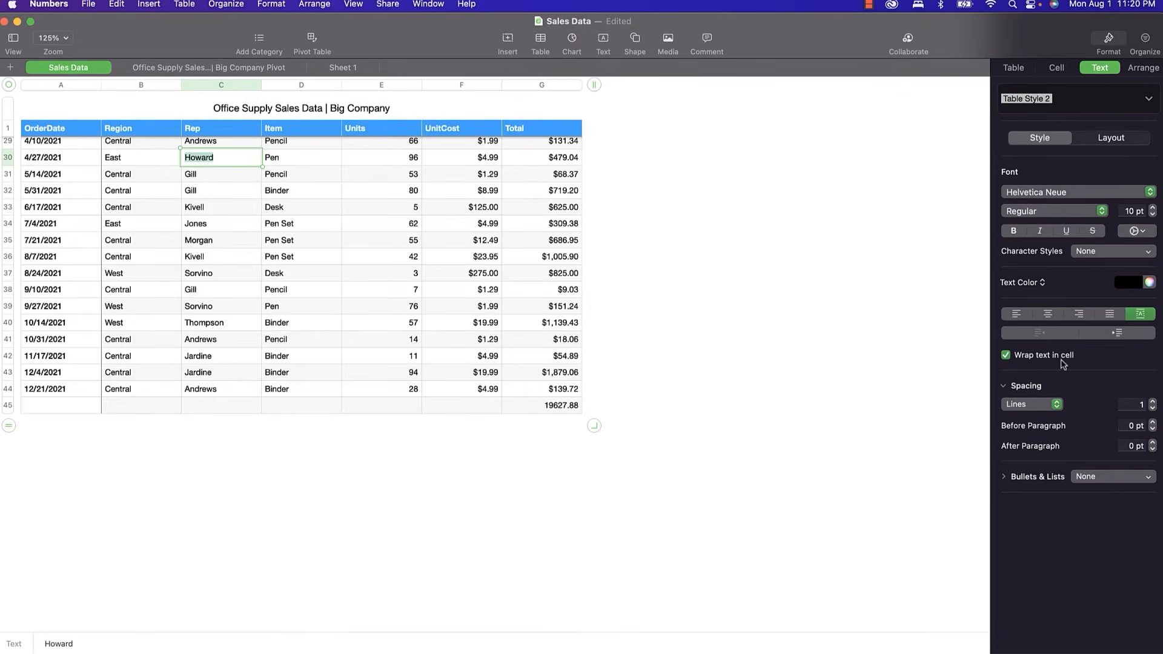
click(1101, 480)
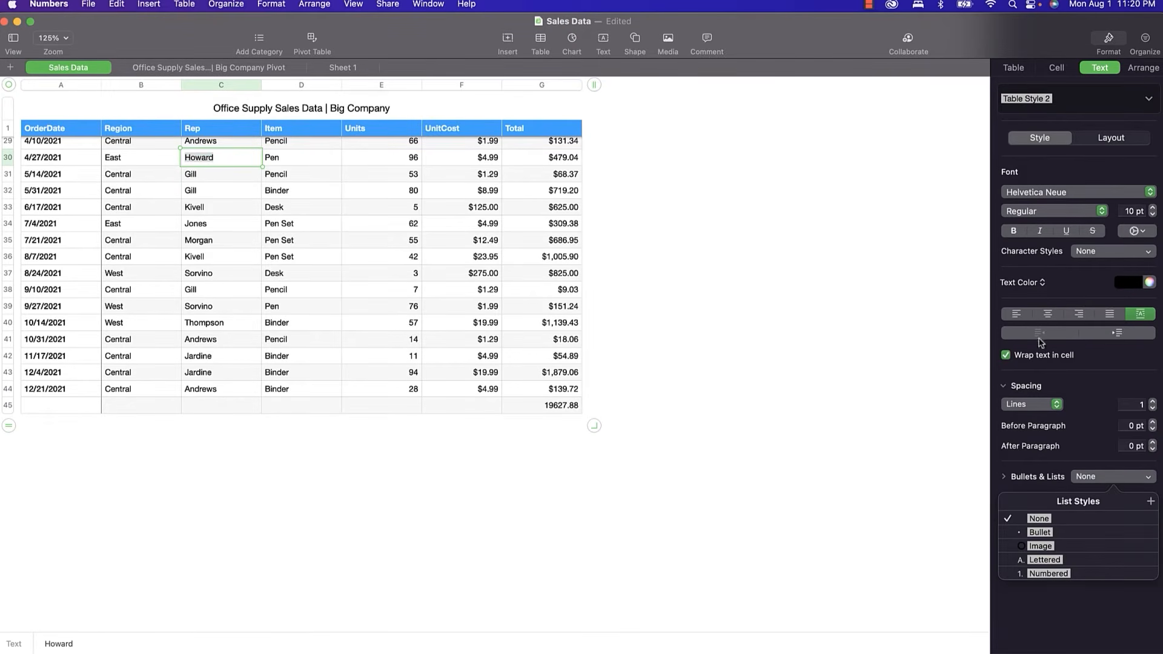
click(222, 245)
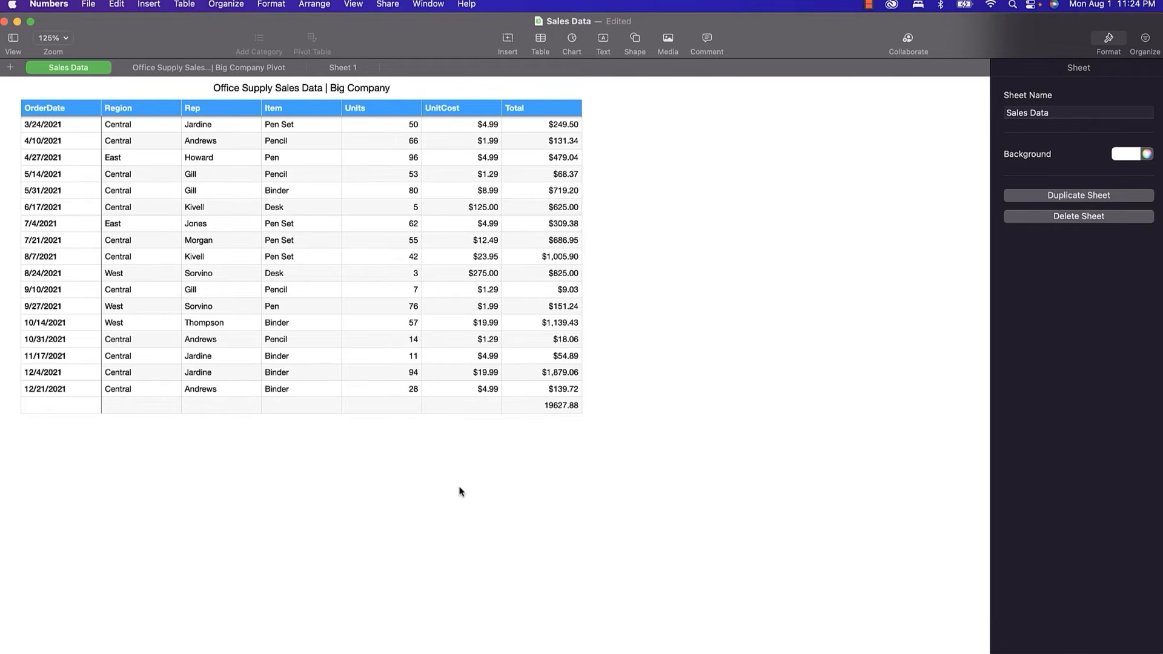
Insert the equation E=mc^2 and move it below the Office Supply Sales Data table.
click(156, 9)
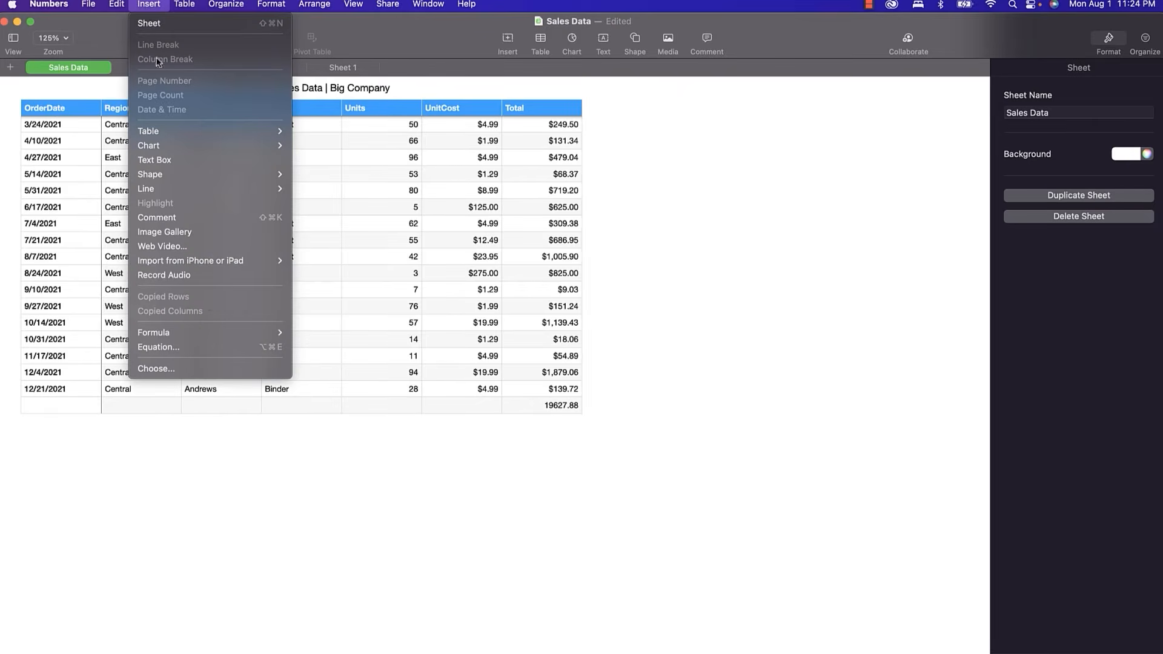
click(193, 349)
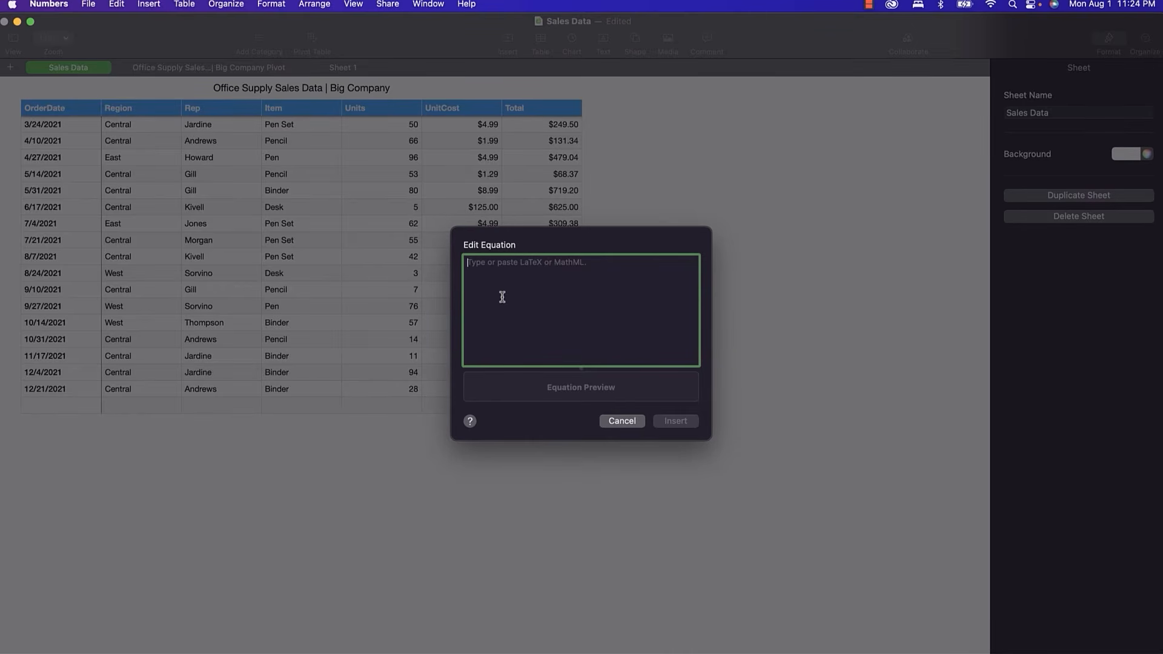
text(E=m)
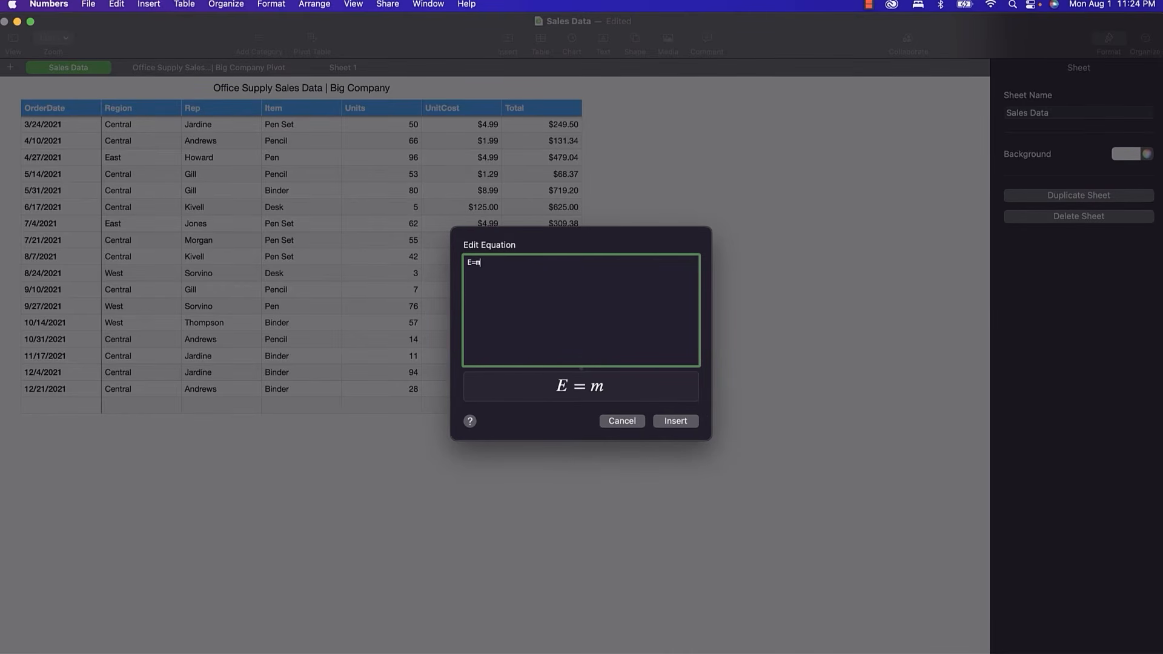
text(c^2)
click(672, 424)
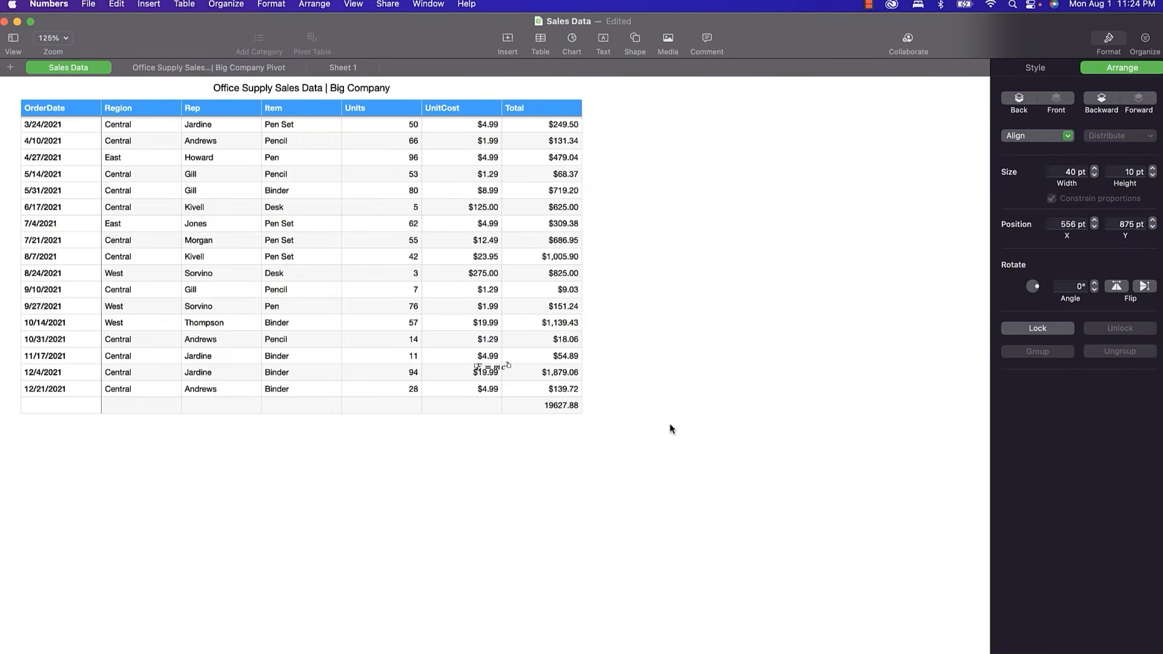
drag(495, 369, 431, 470)
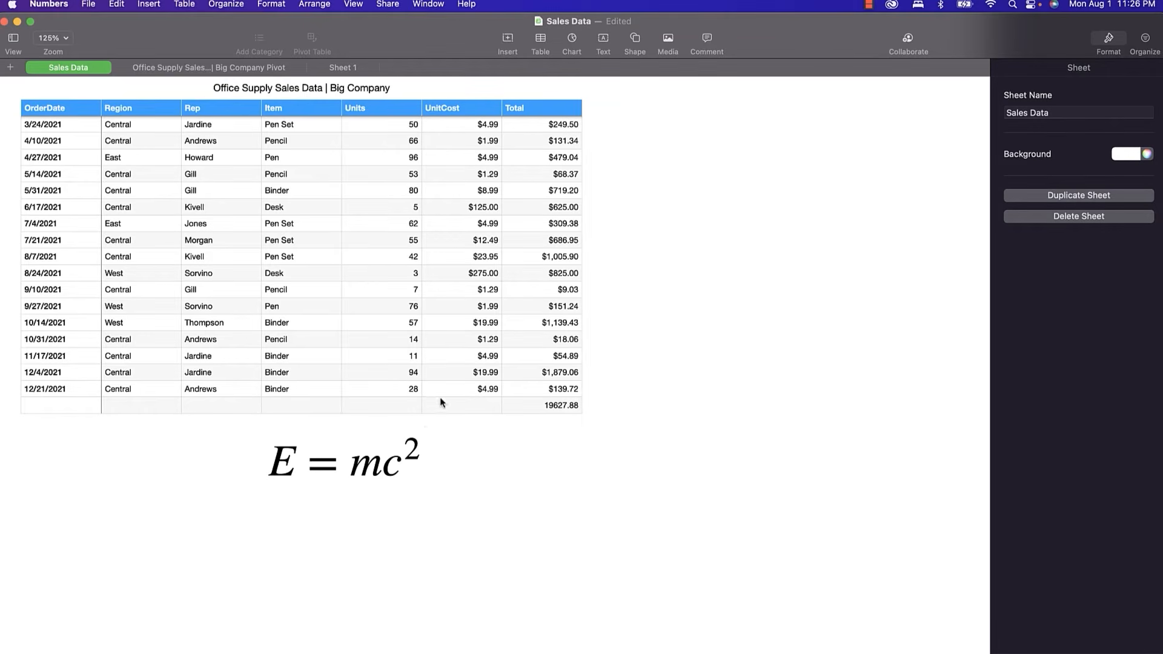
Link the E = mc² equation to the Big Company Pivot sheet and close the link popover.
right_click(378, 468)
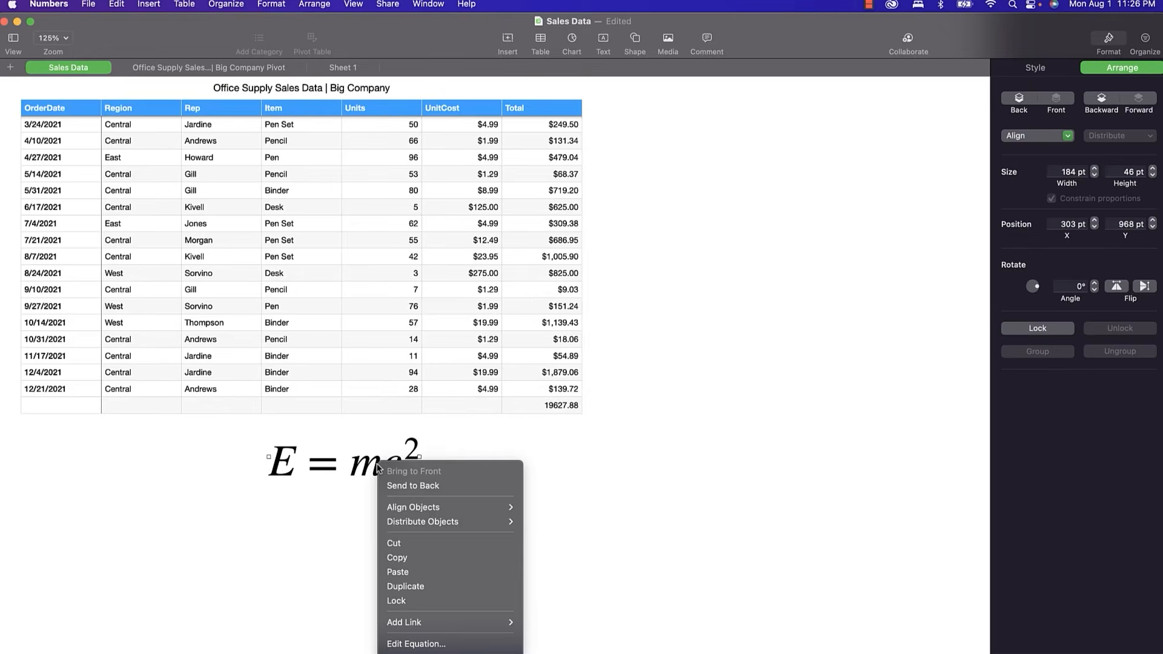
mouse_move(417, 622)
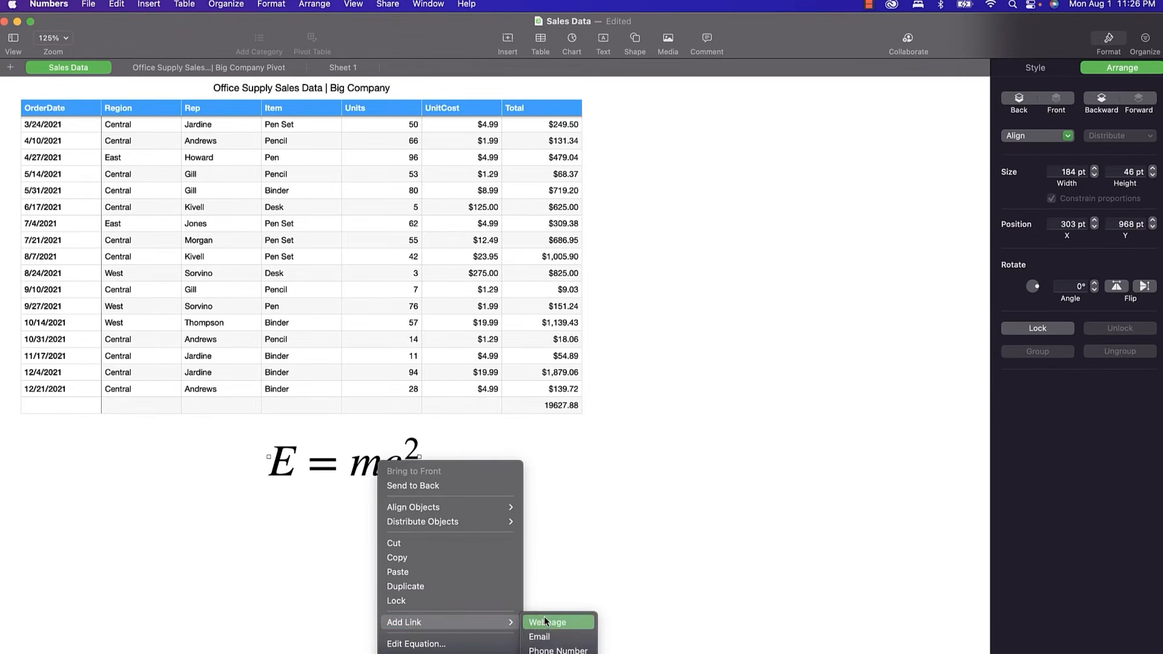
click(550, 642)
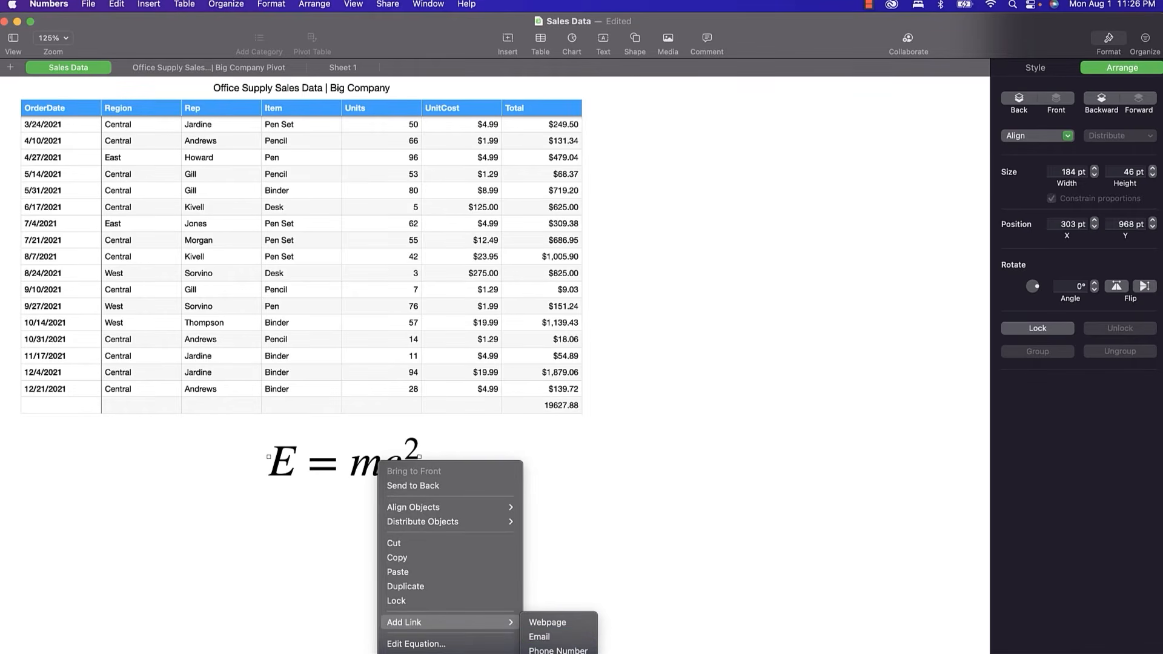
click(548, 653)
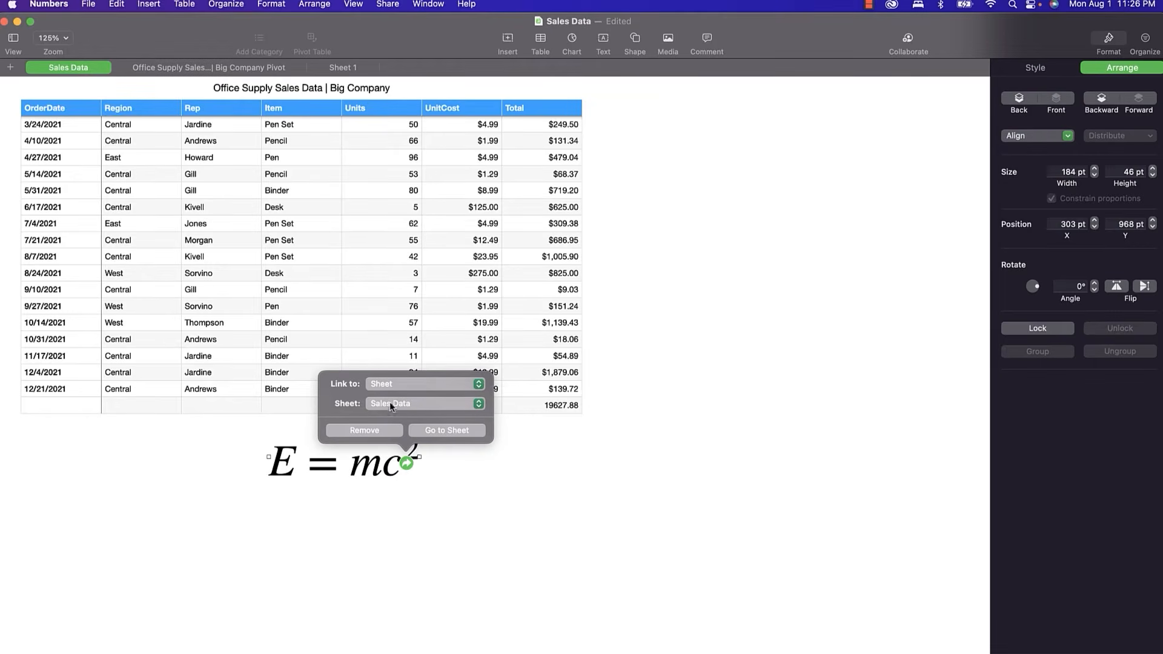
click(390, 403)
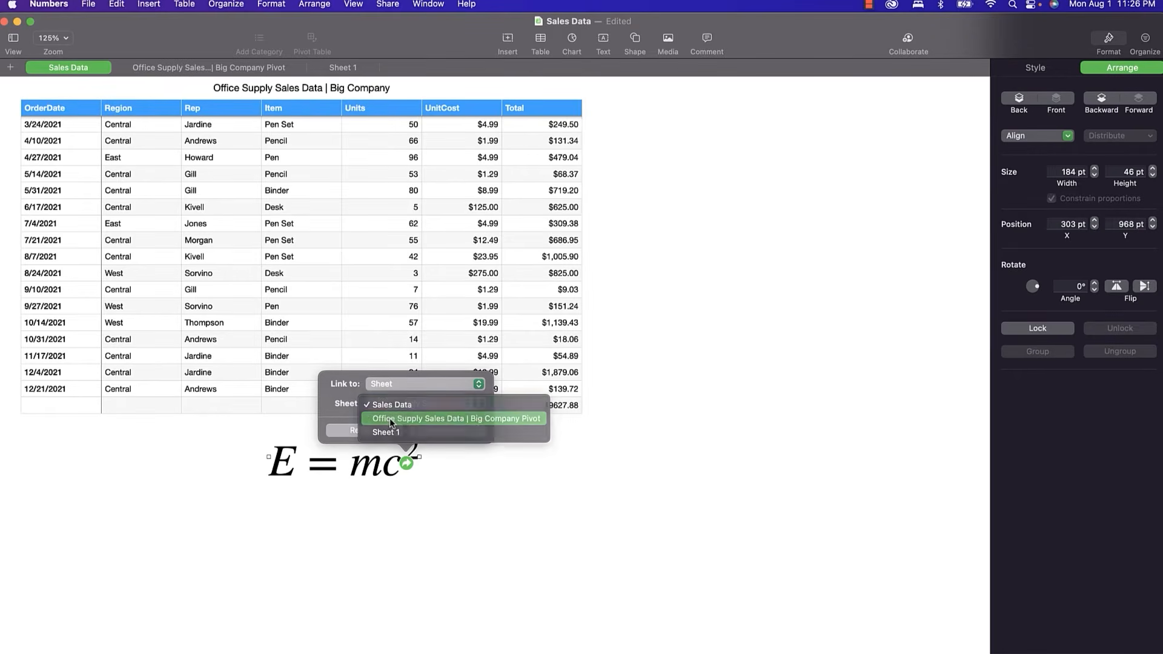
click(390, 419)
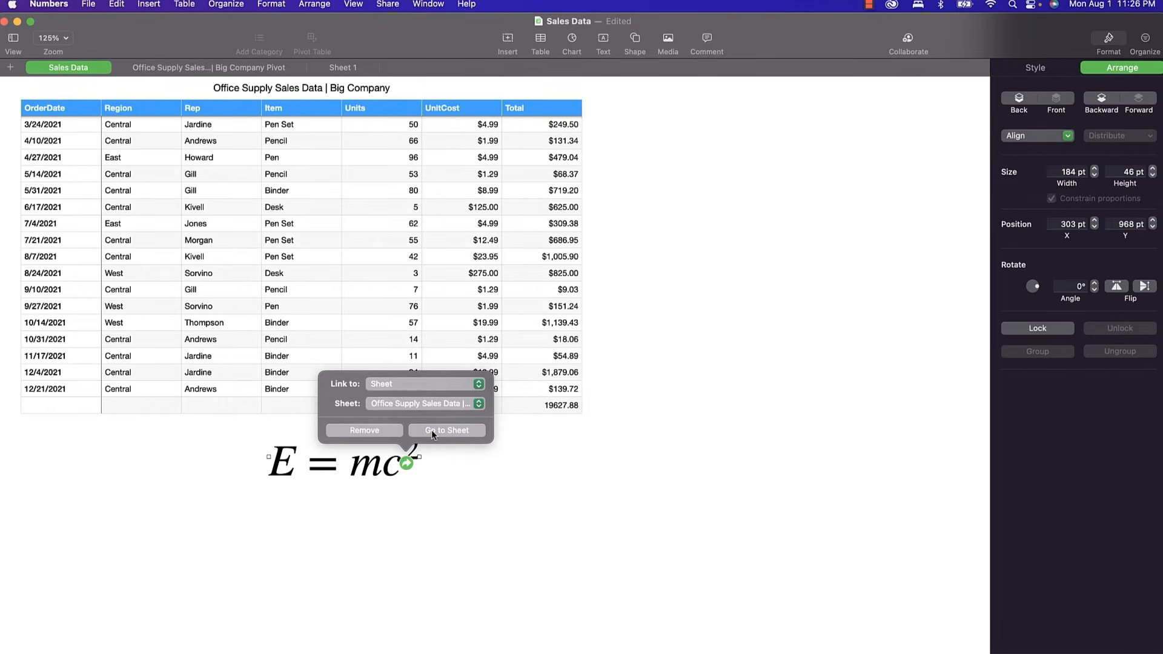
click(466, 498)
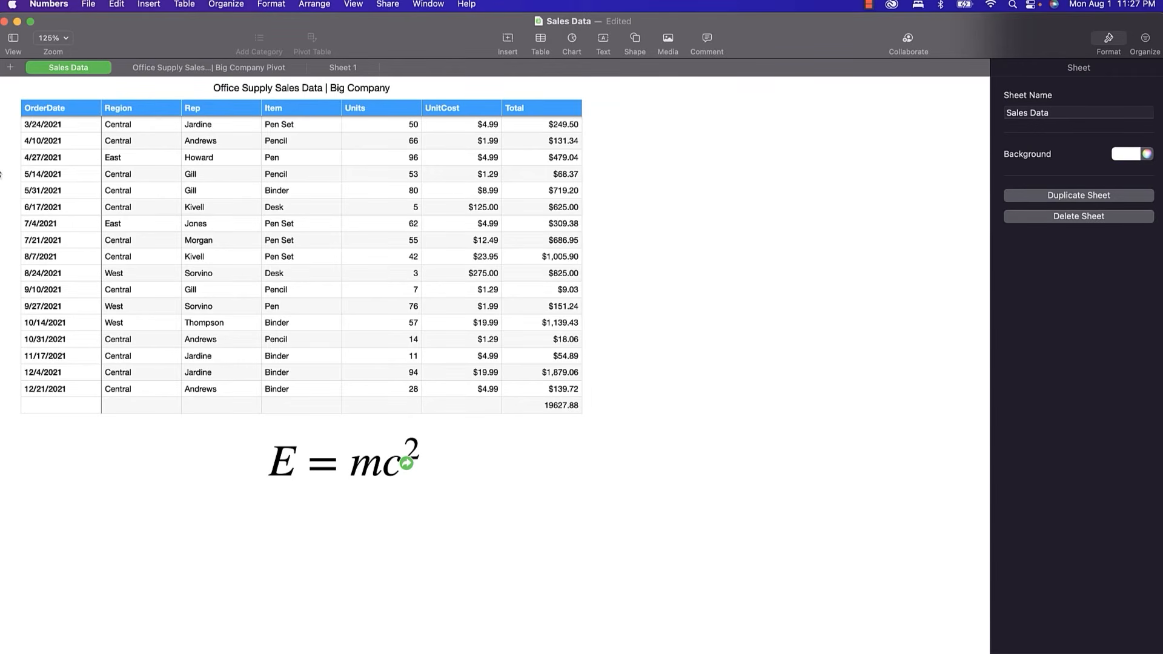
Highlight the word Central in cell B29 with a pink text background.
click(117, 143)
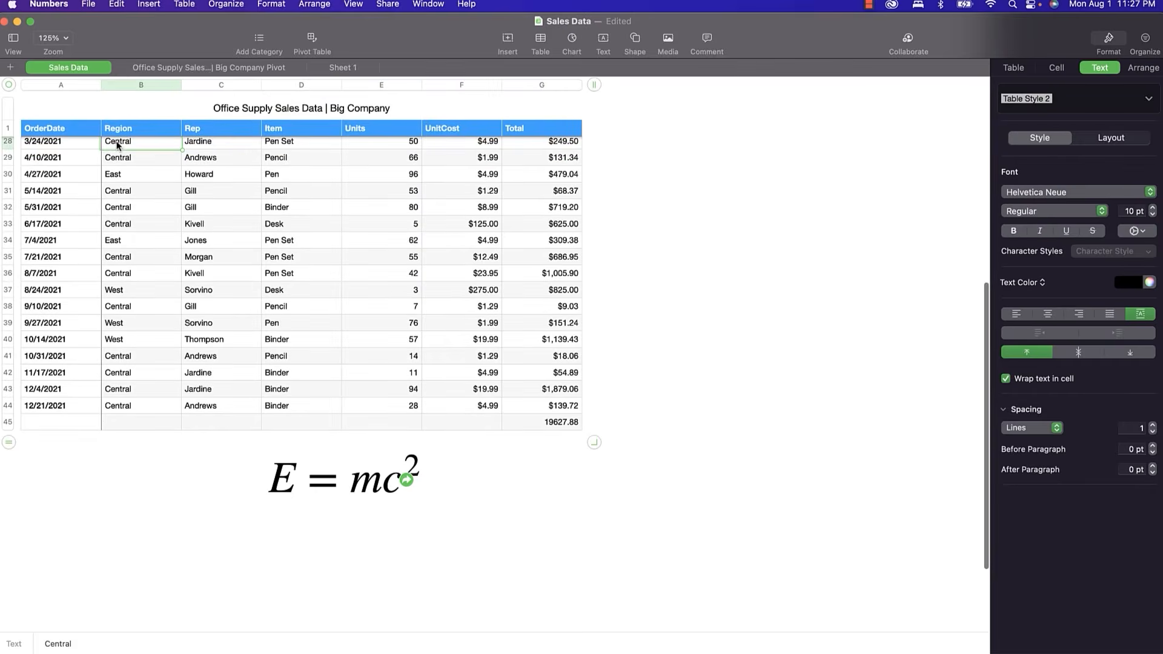
double_click(118, 159)
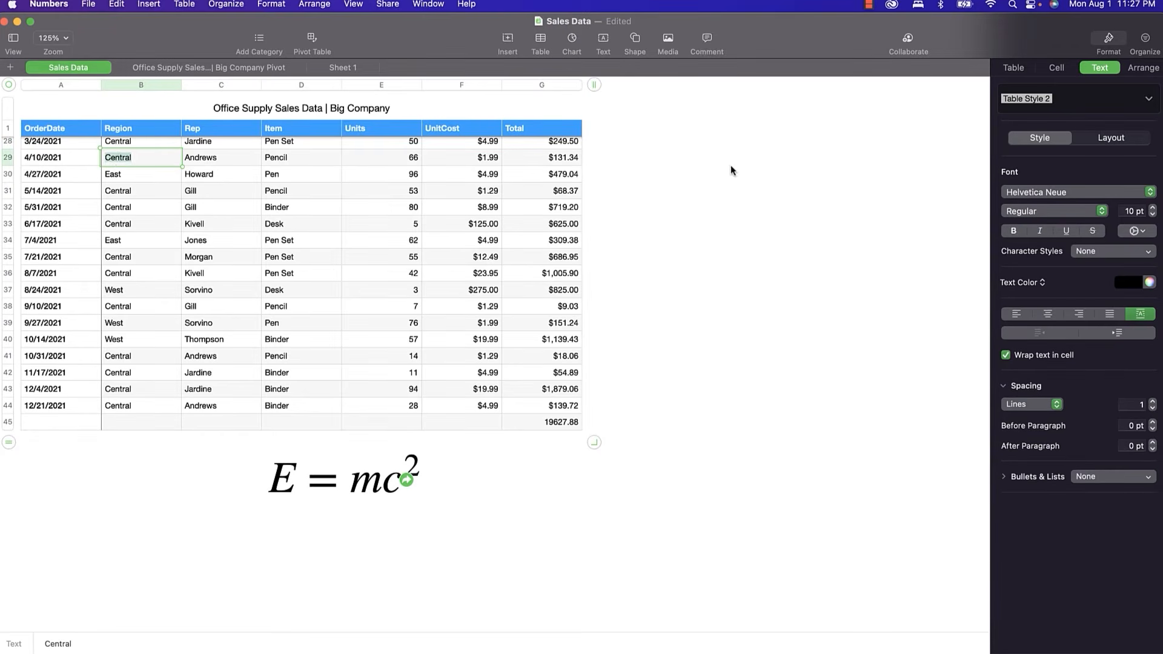
click(1141, 232)
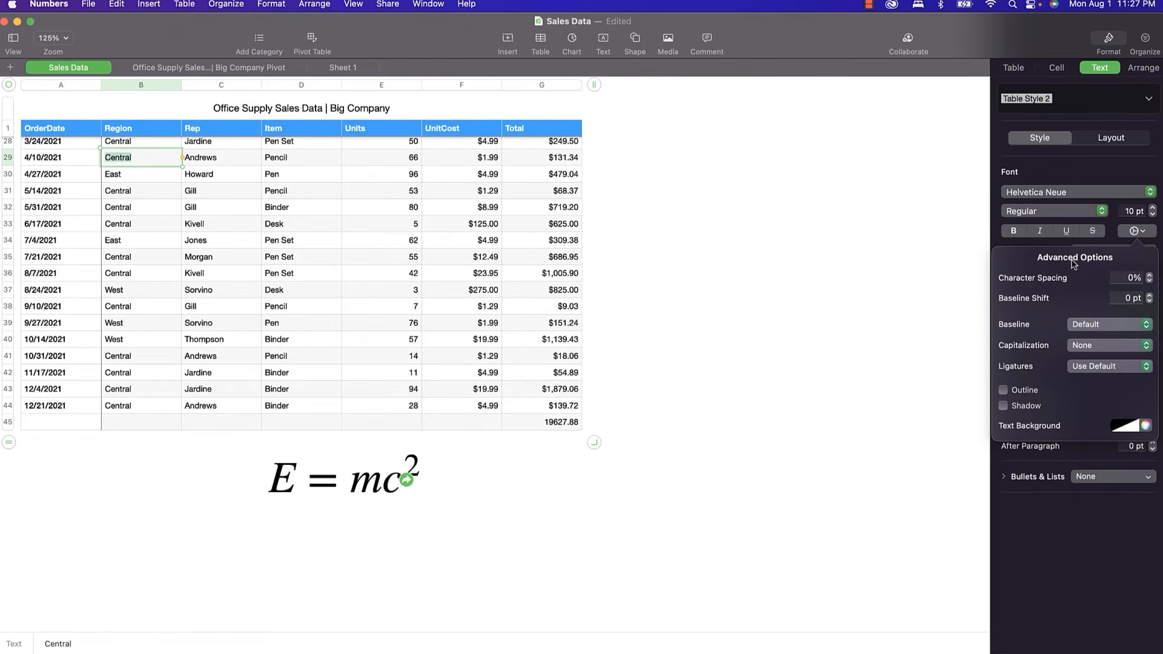
click(1134, 427)
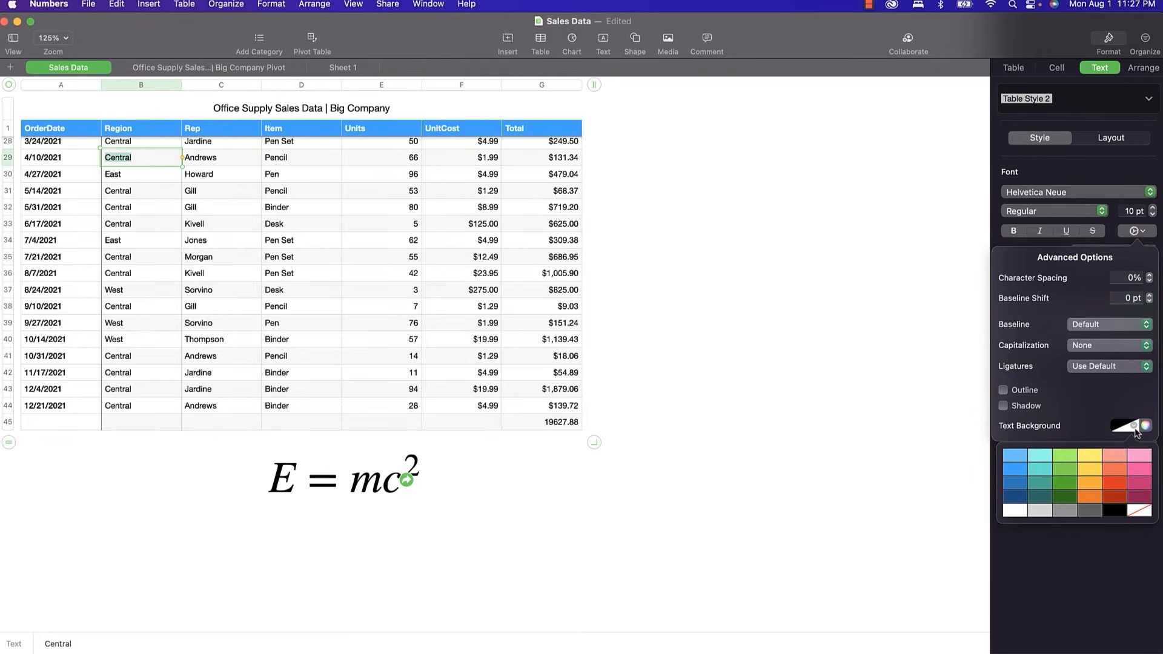
click(1137, 459)
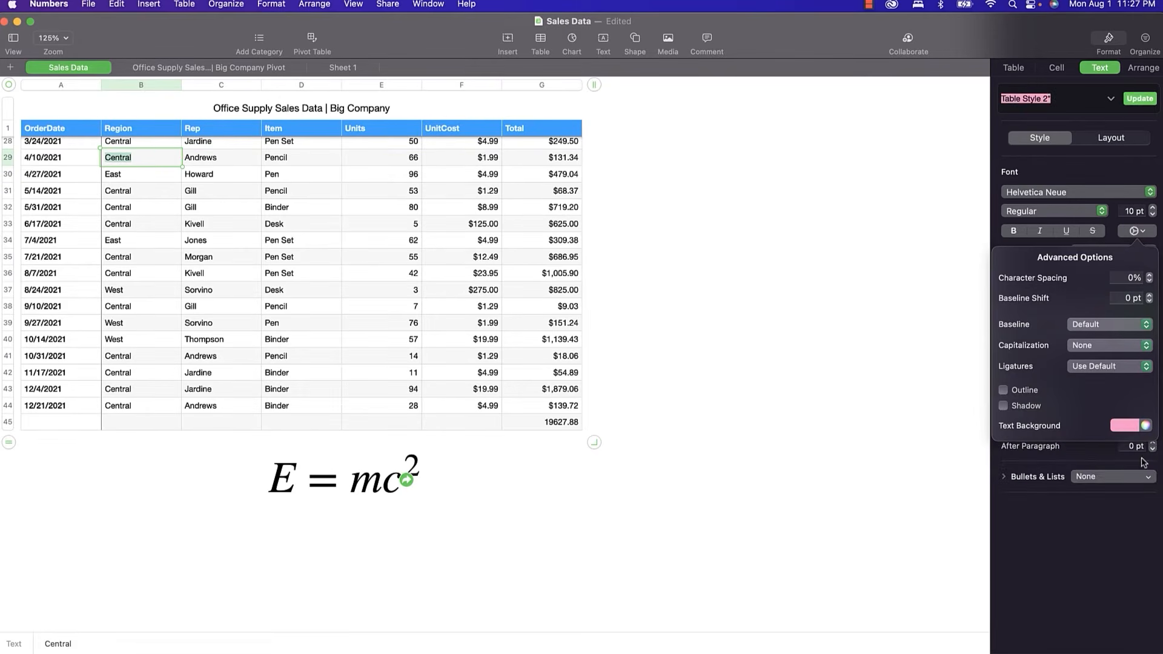
click(198, 239)
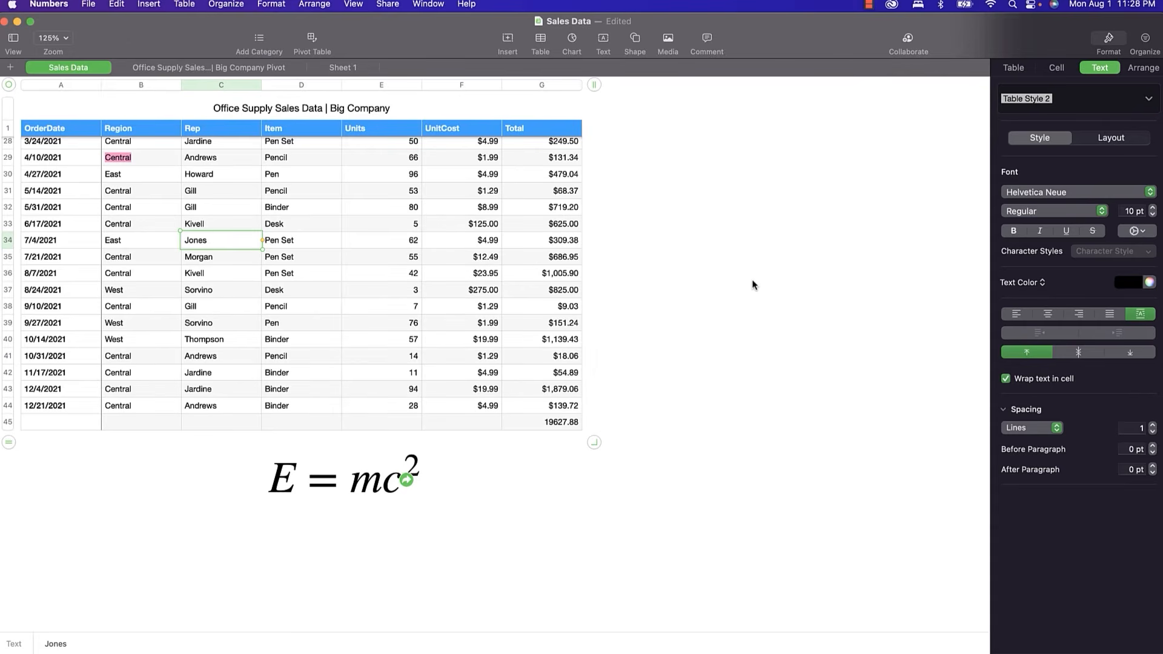
Add dotted border rules above and below Central in cell B29.
click(121, 161)
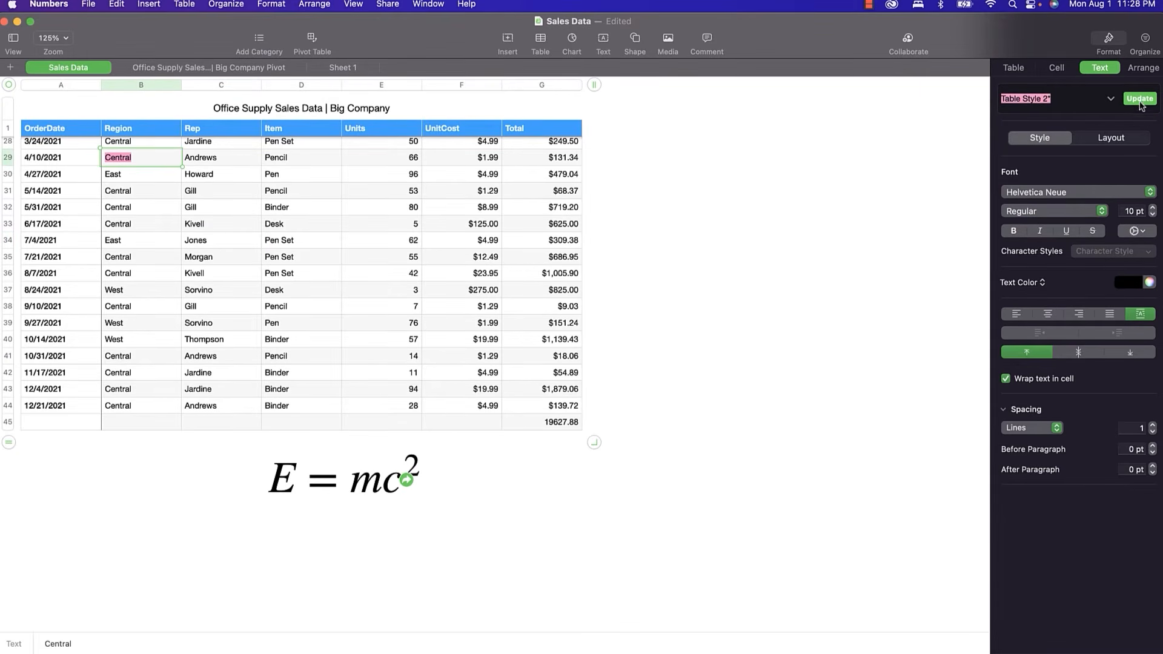
click(1121, 143)
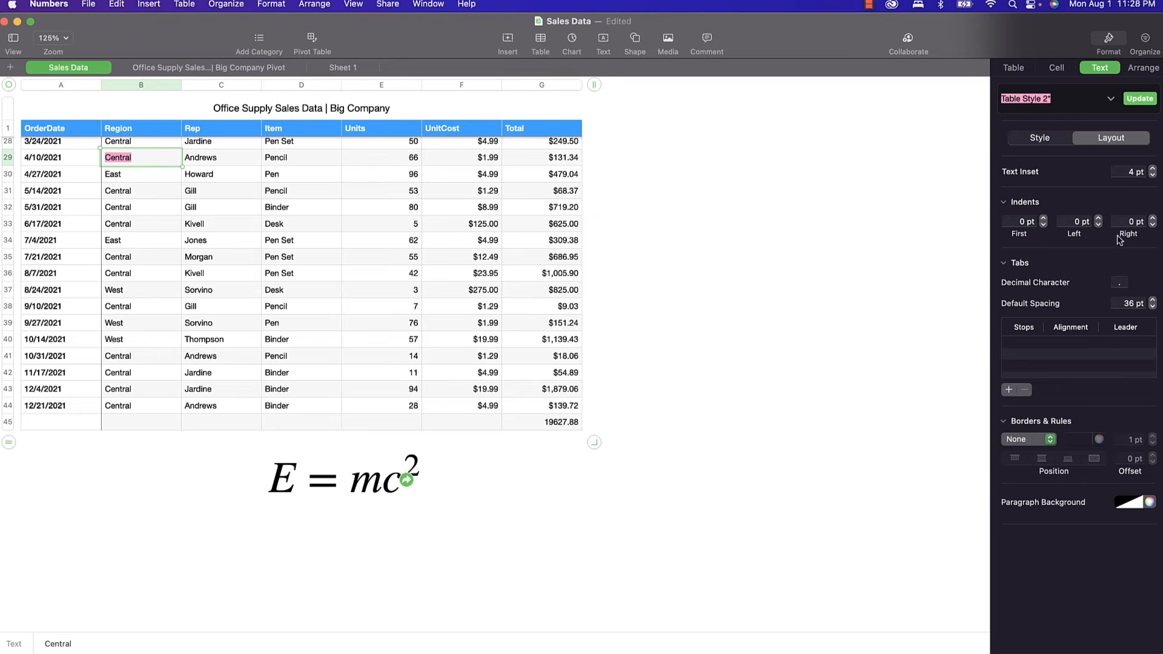
click(1044, 444)
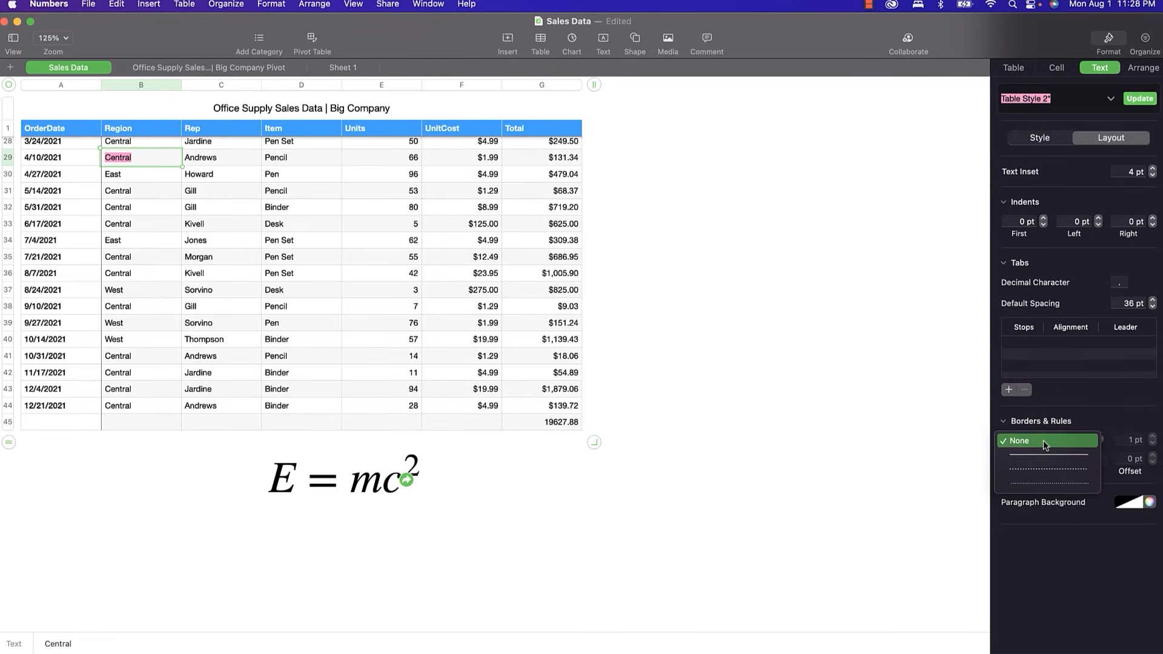
click(1045, 455)
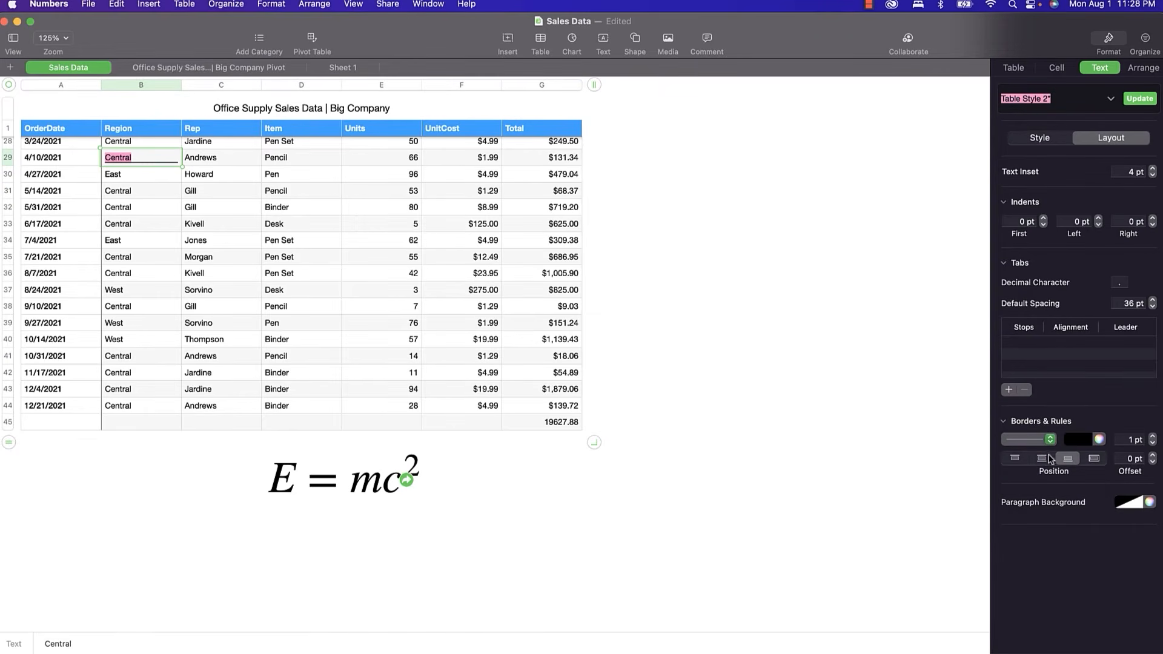
click(1068, 458)
click(1093, 460)
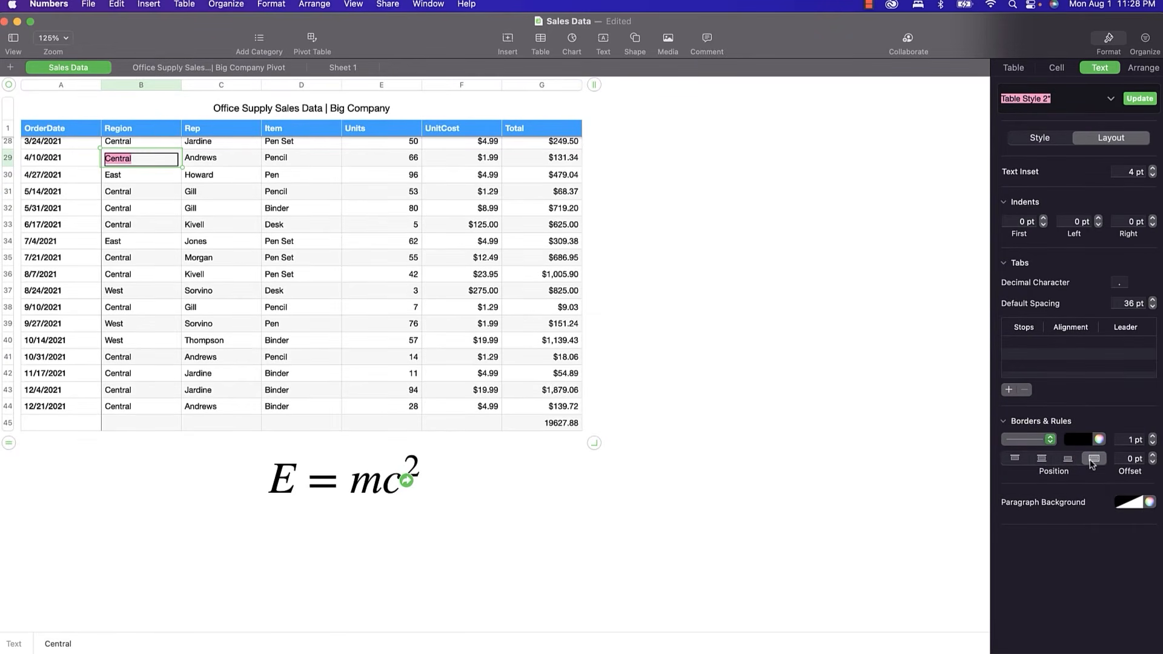
click(1050, 461)
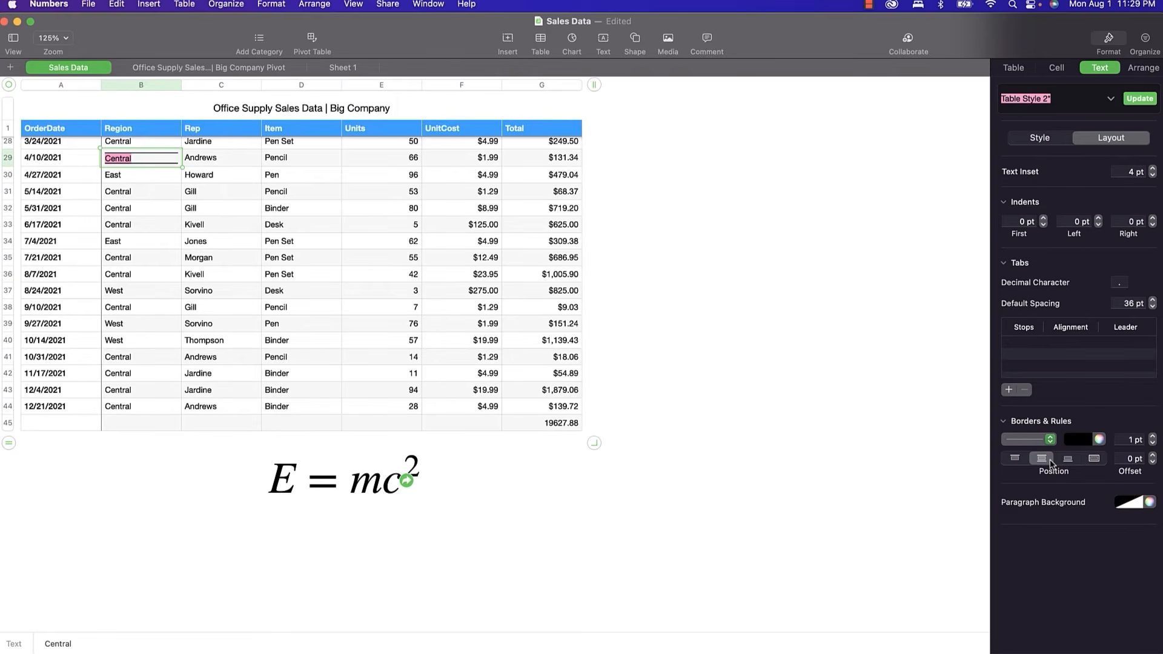
click(1033, 435)
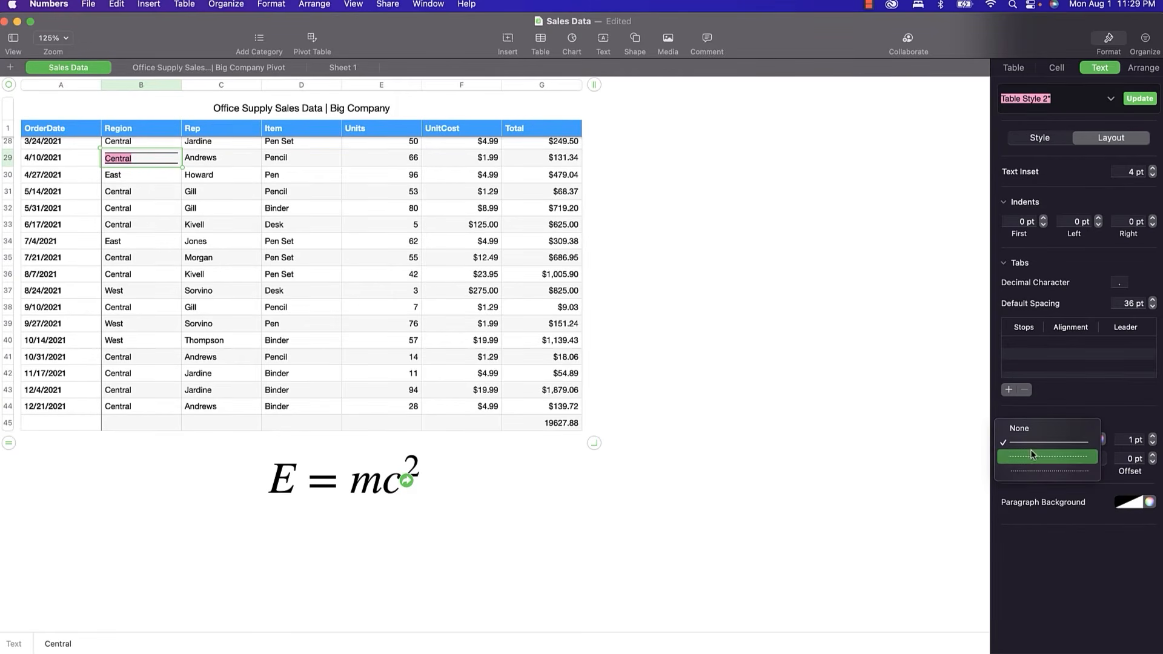
click(1032, 454)
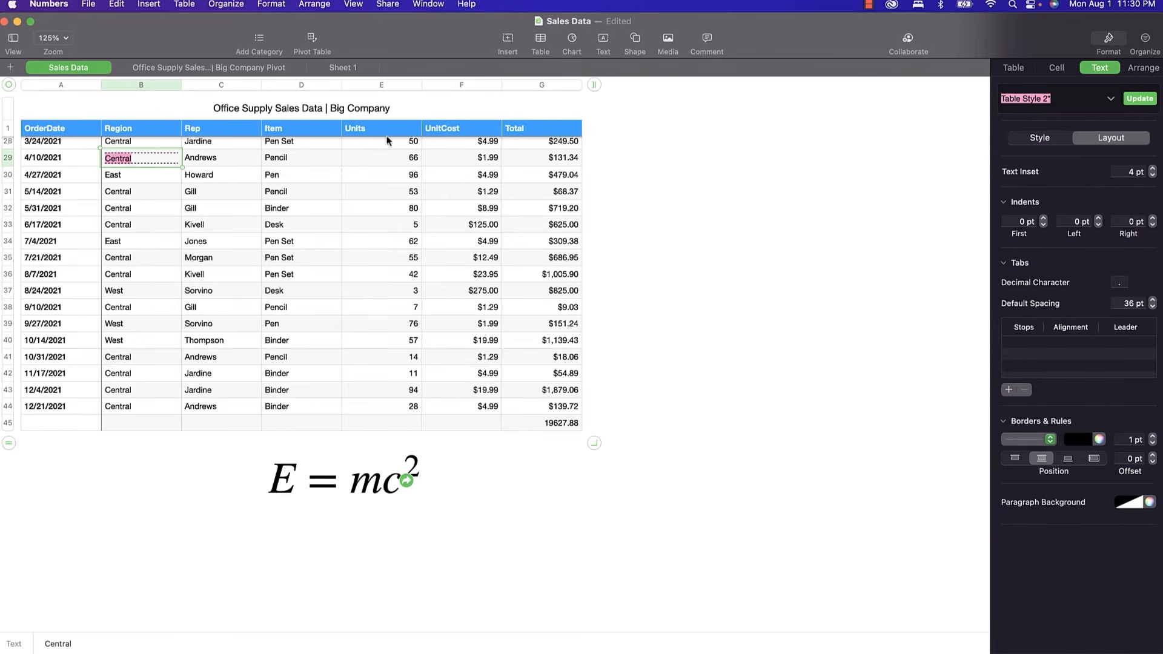
Go to the Office Supply Sales | Big Company Pivot sheet and show the Media choices.
click(247, 65)
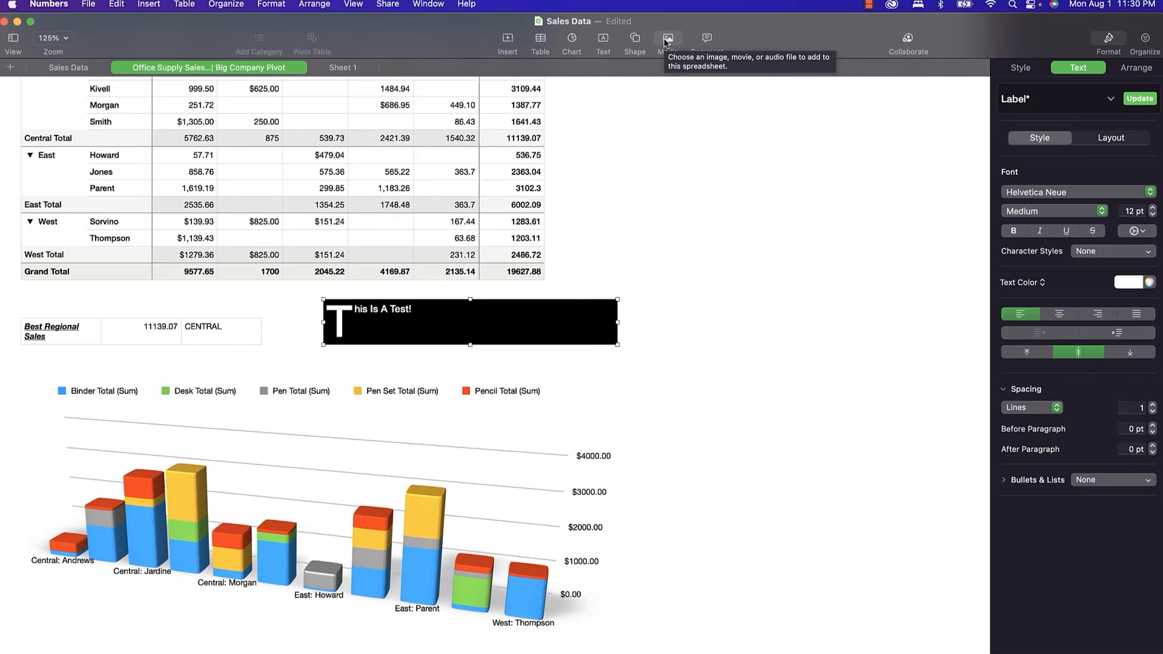
click(667, 42)
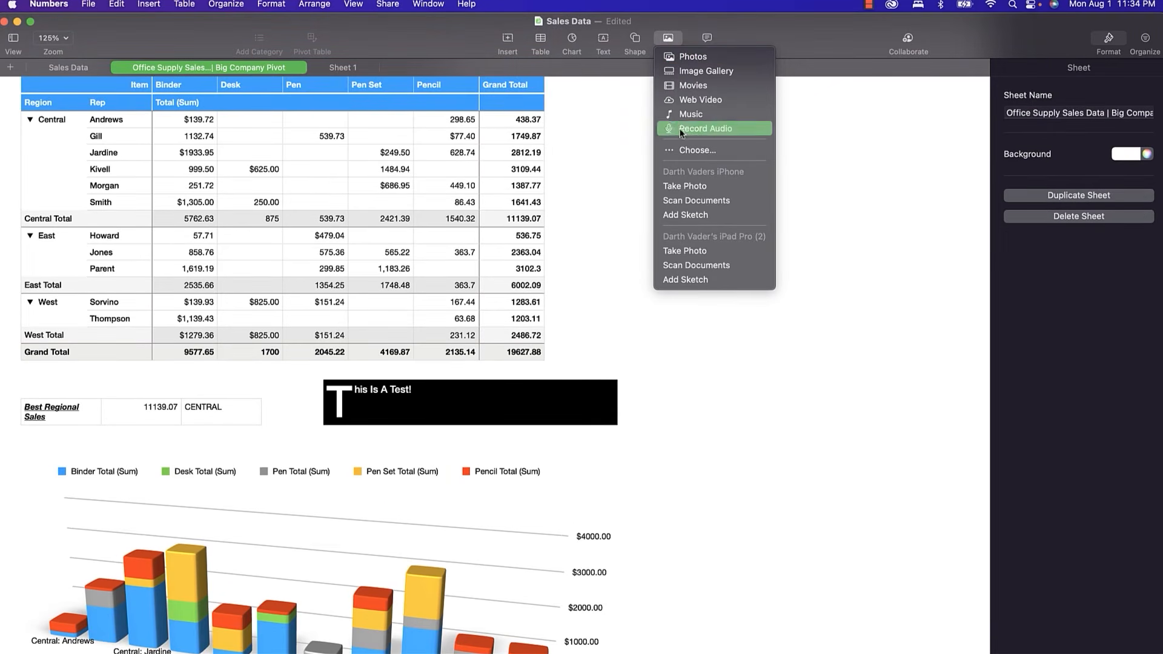
Insert Big Company Logo.png and shrink it to 216 × 172 pt beside the pivot table.
click(684, 152)
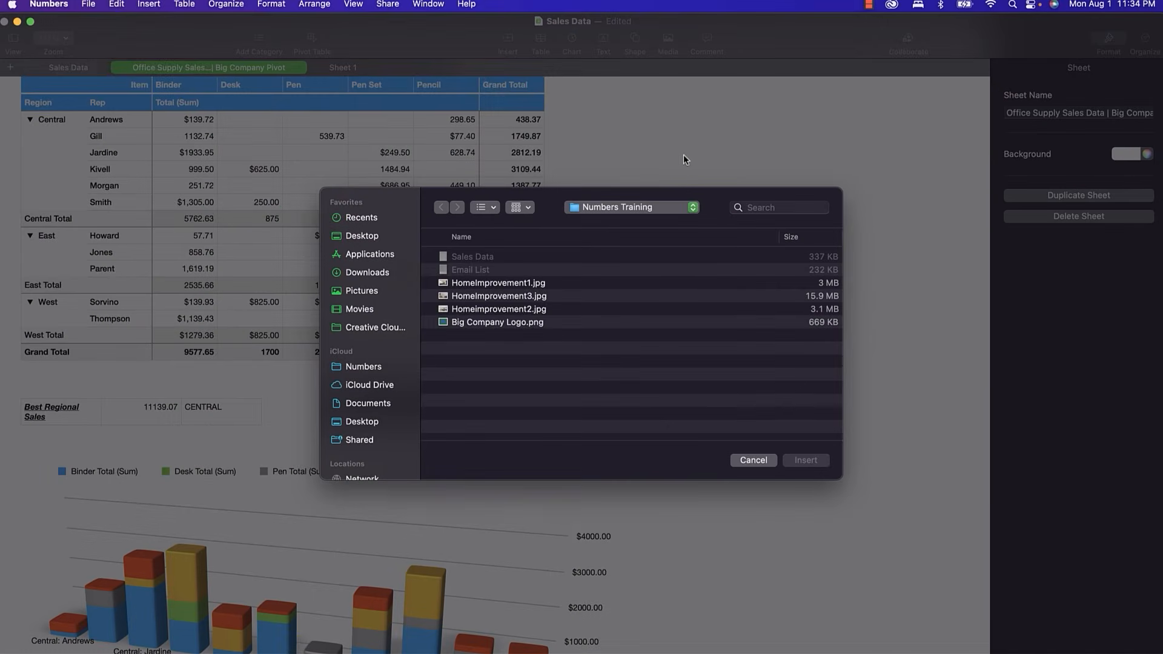
click(515, 325)
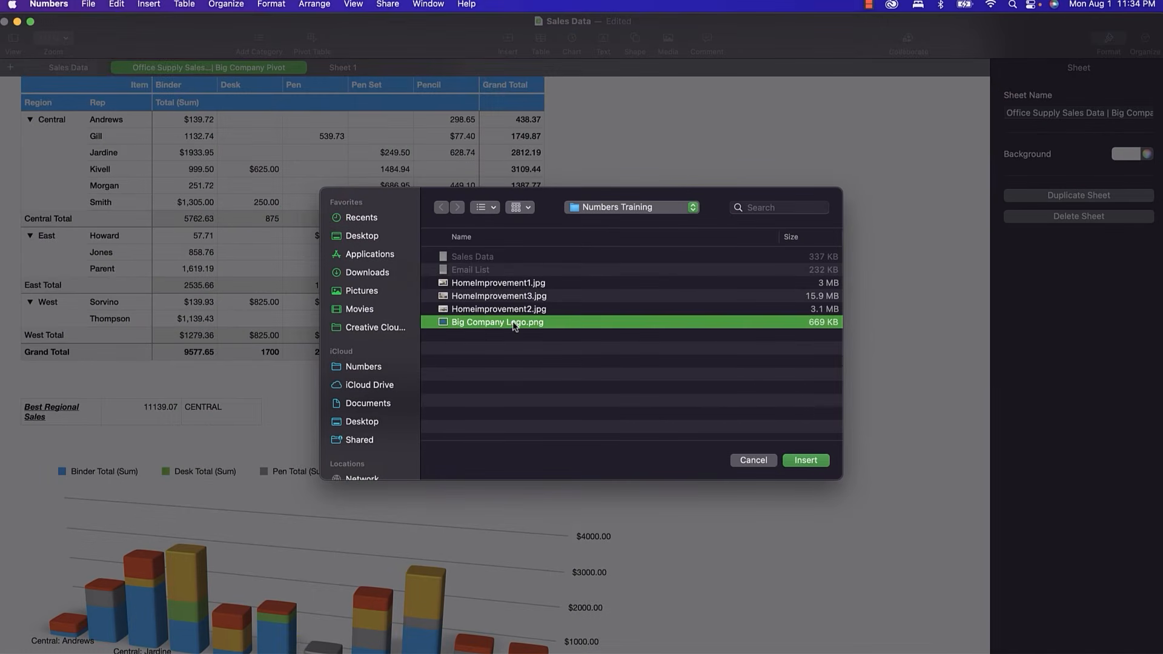
click(801, 462)
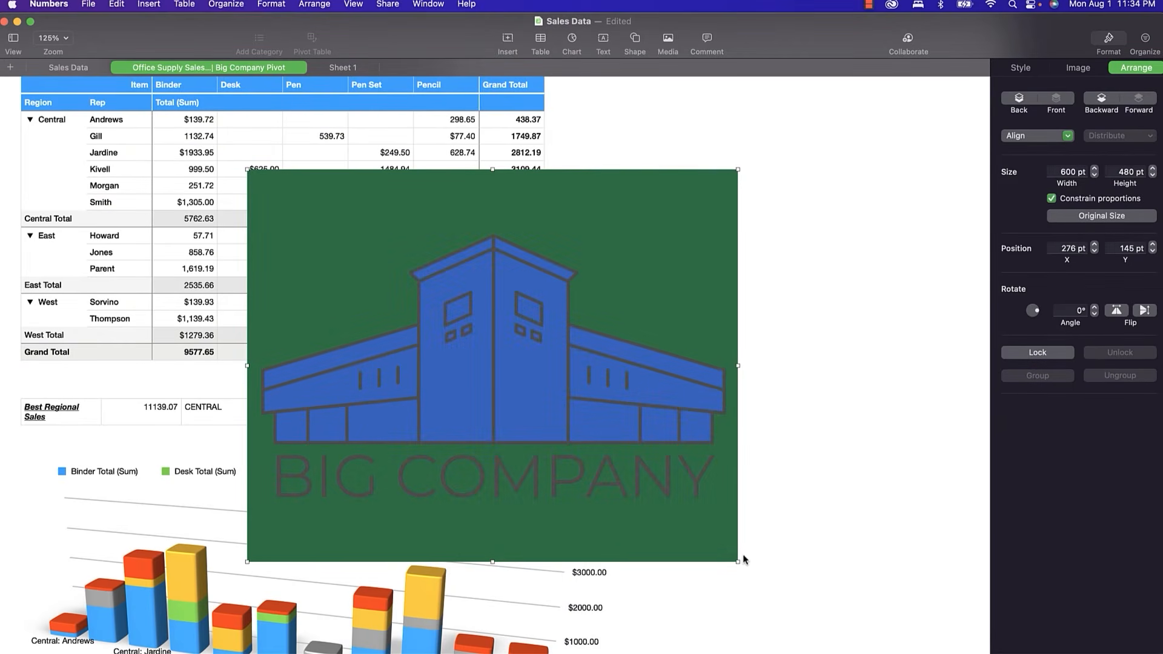
drag(738, 562, 672, 168)
scroll(661, 193, up, 2)
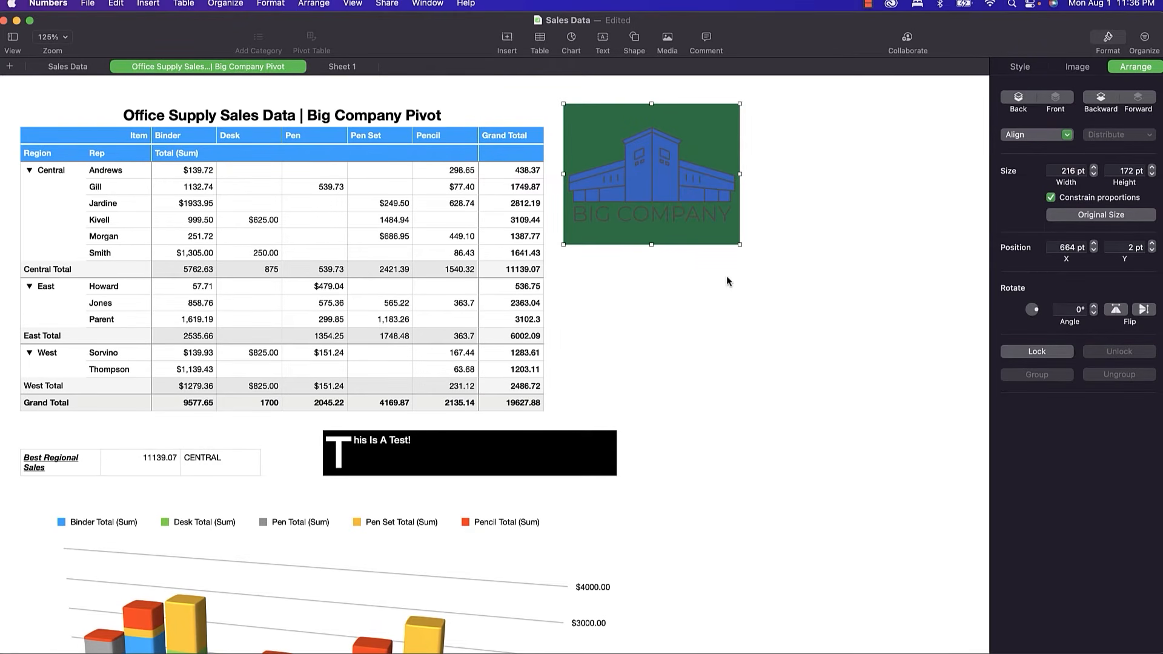
Insert the black rising bar-chart shape found by searching 'chart' and place it under the logo.
click(633, 41)
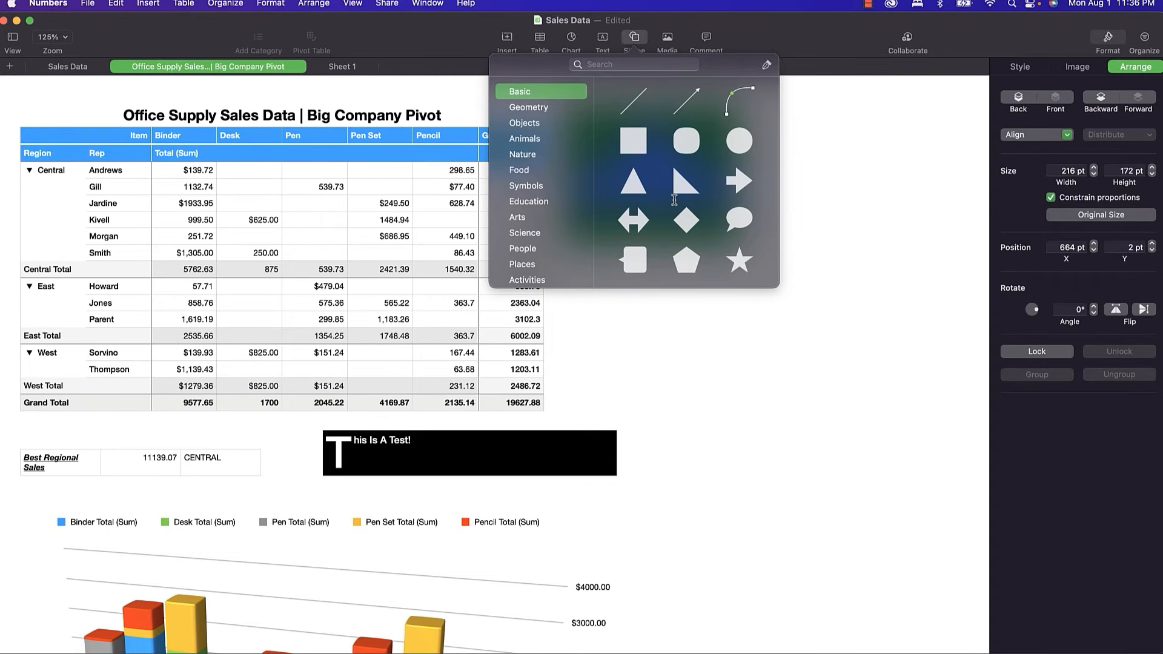
scroll(674, 199, down, 1)
click(653, 69)
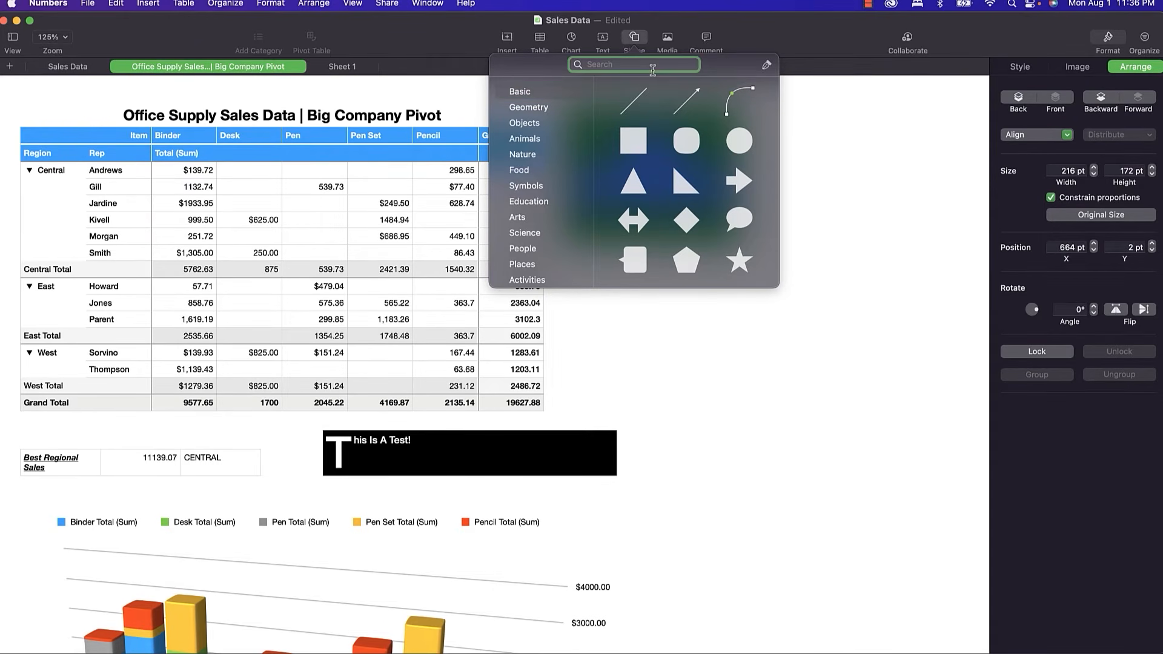
text(chart)
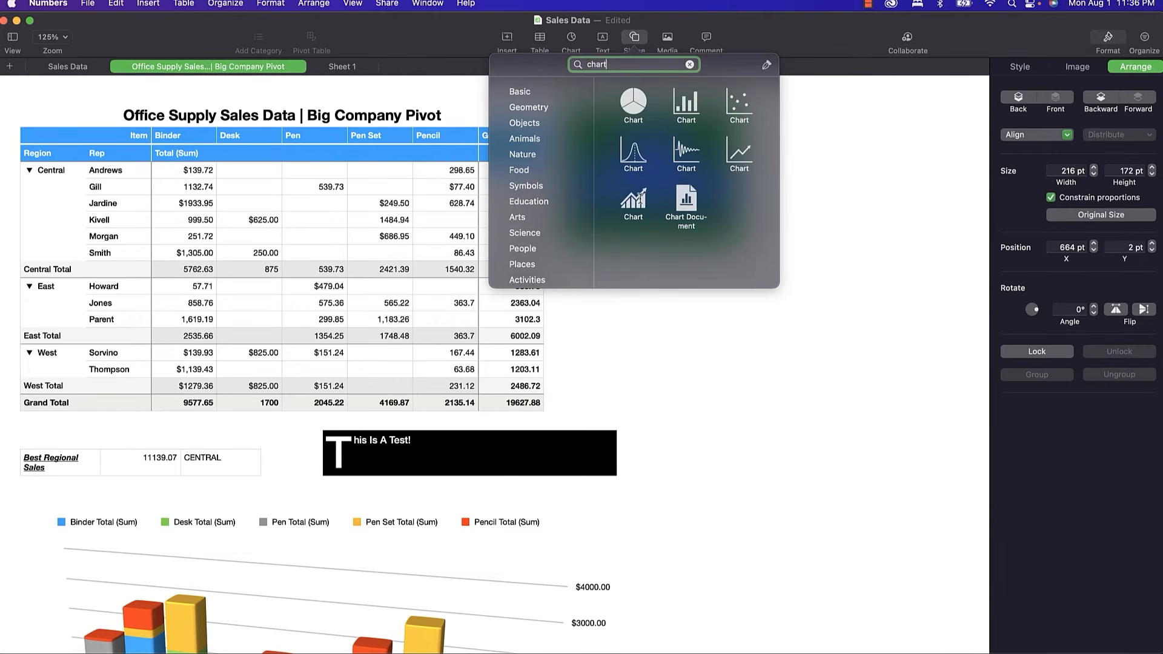
click(633, 200)
drag(503, 381, 684, 312)
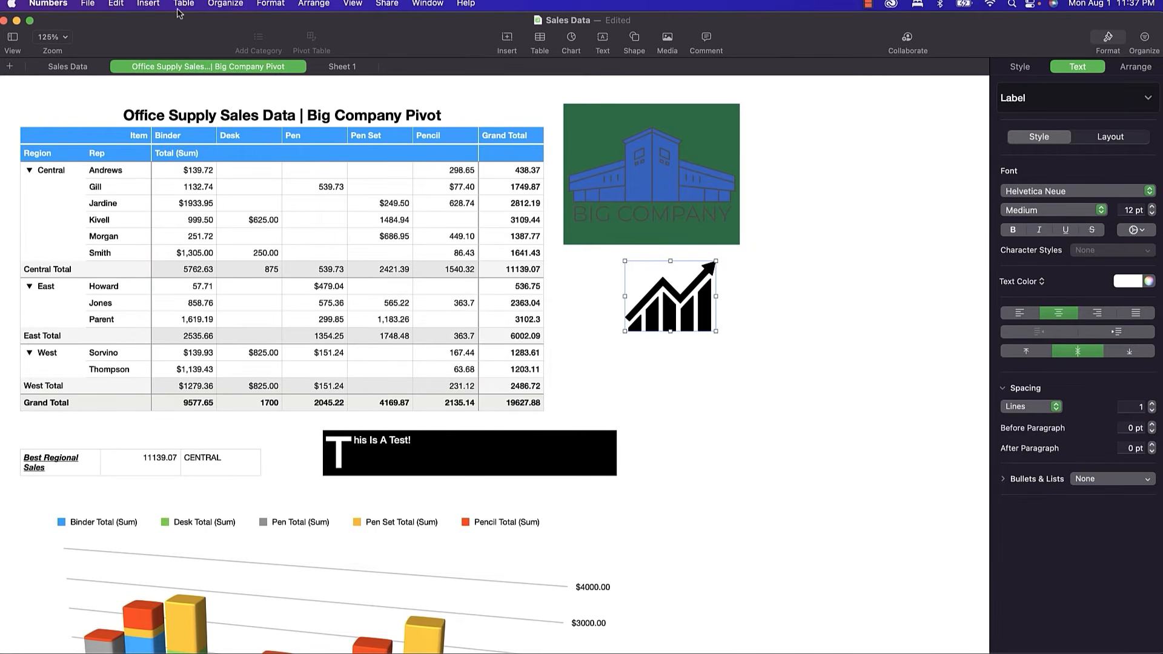
Draw a curved connection line from the pivot table's Grand Total corner to the Best Regional Sales table.
click(667, 39)
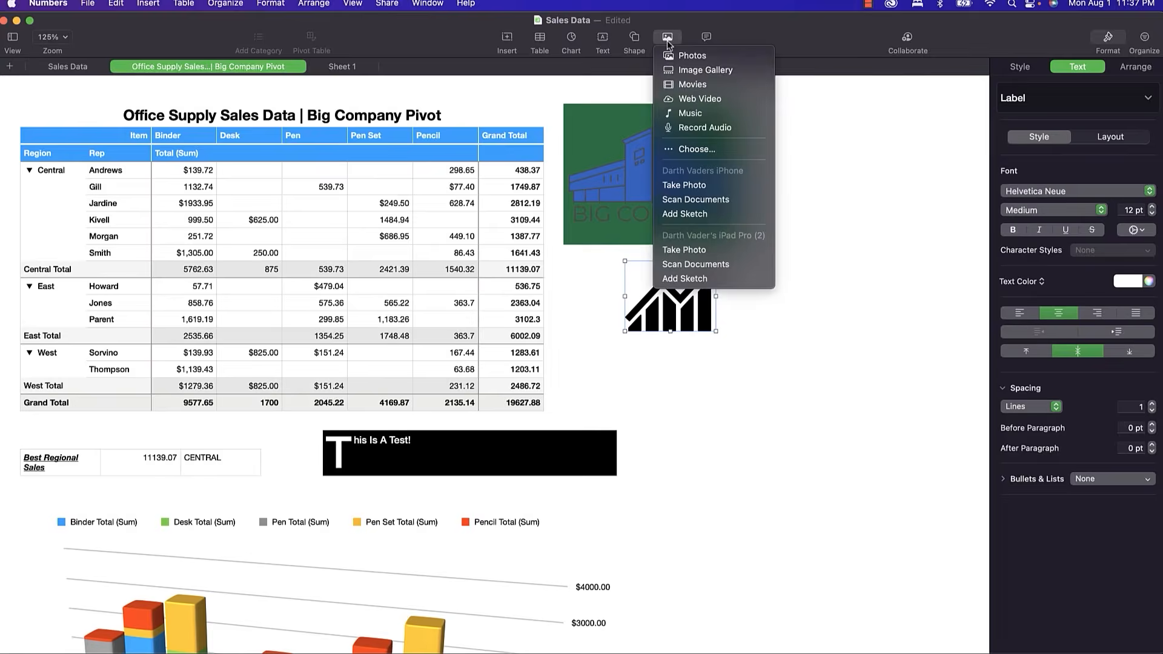
click(635, 44)
click(634, 42)
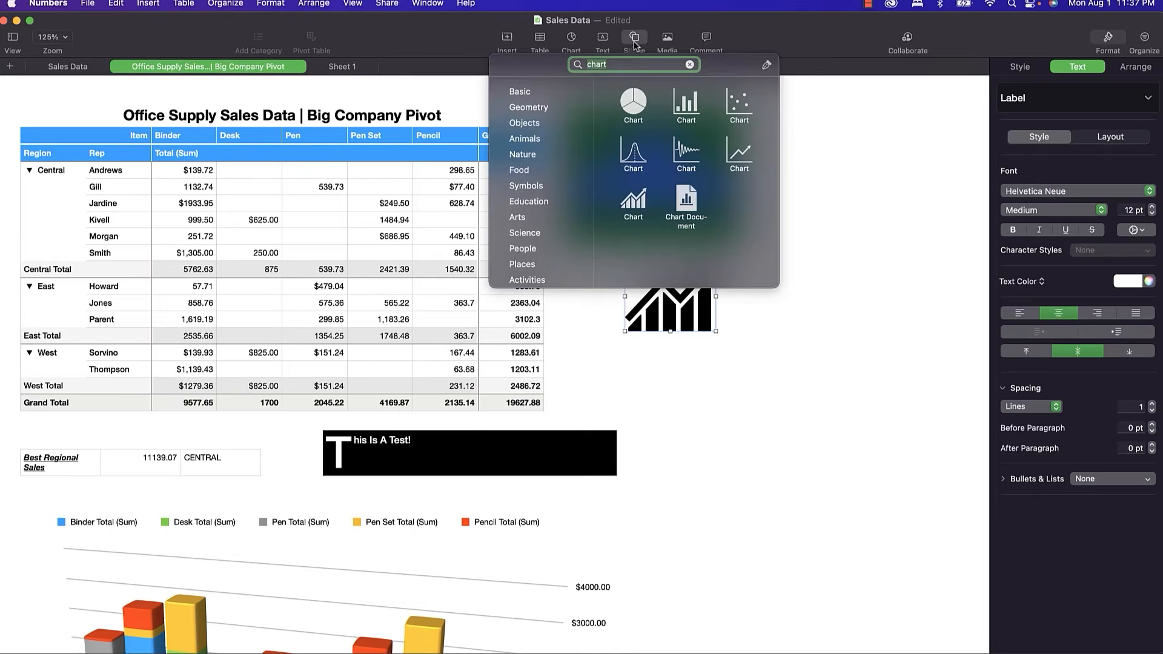
click(689, 64)
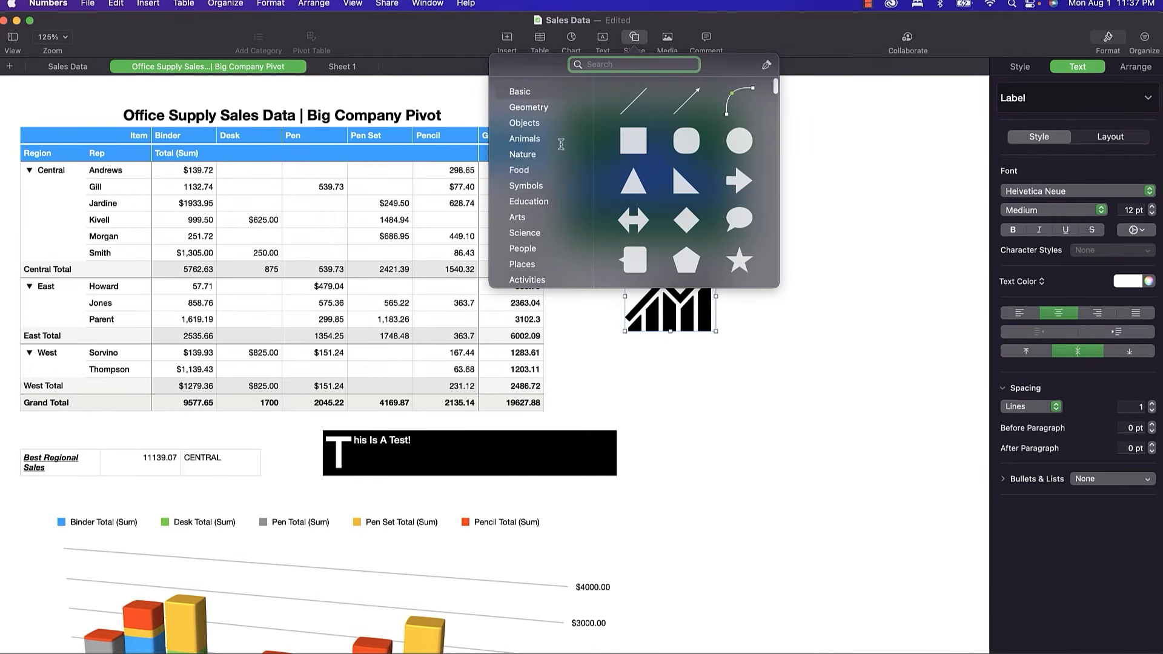
click(729, 103)
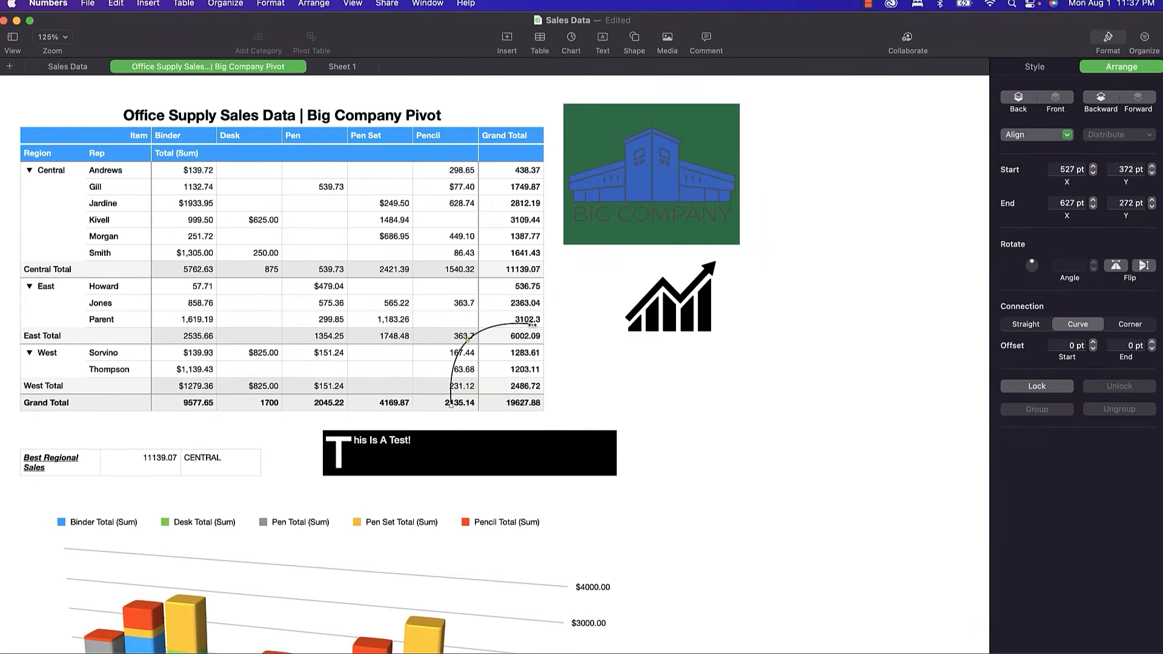
drag(533, 324, 428, 429)
drag(376, 461, 223, 466)
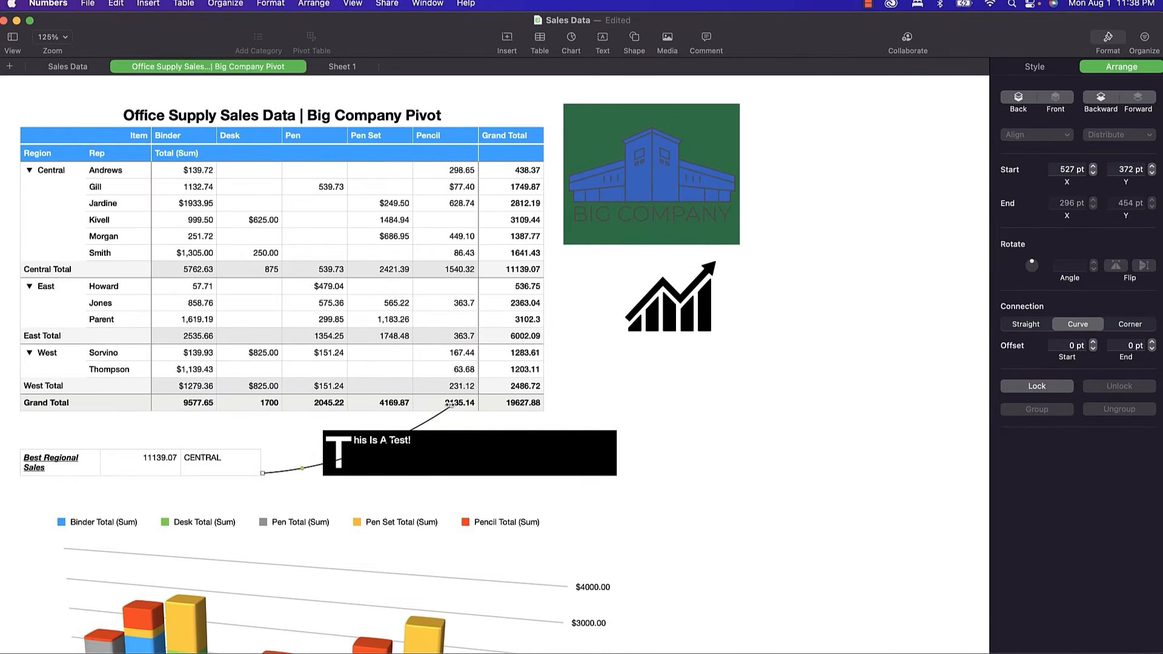
drag(452, 406, 549, 270)
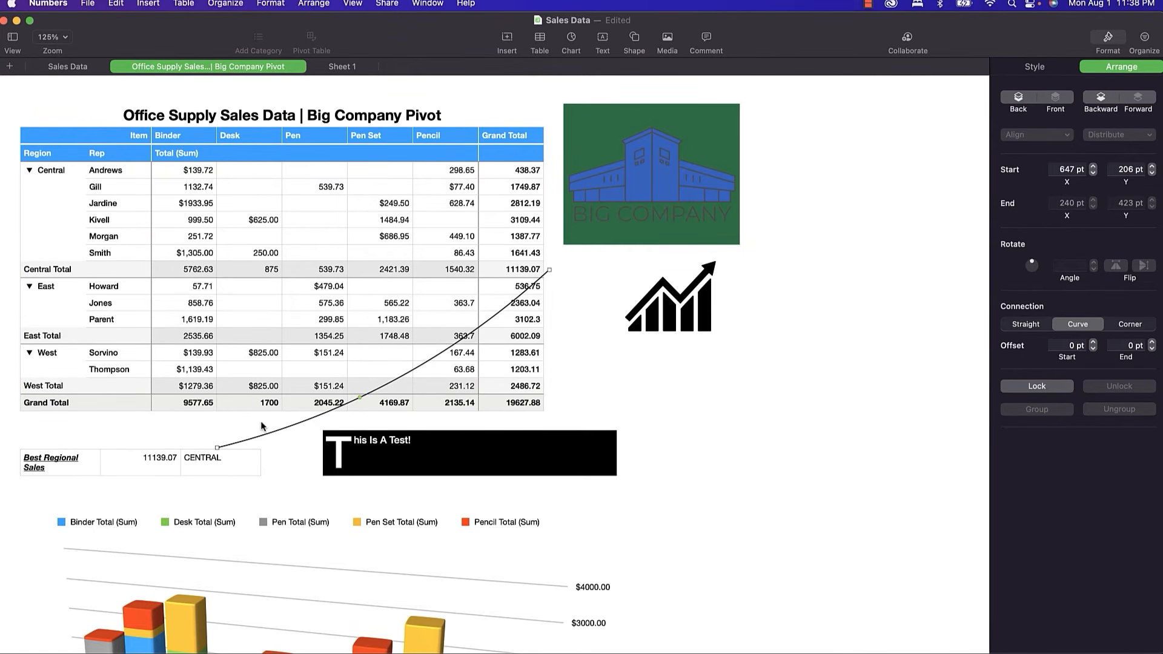
right_click(231, 447)
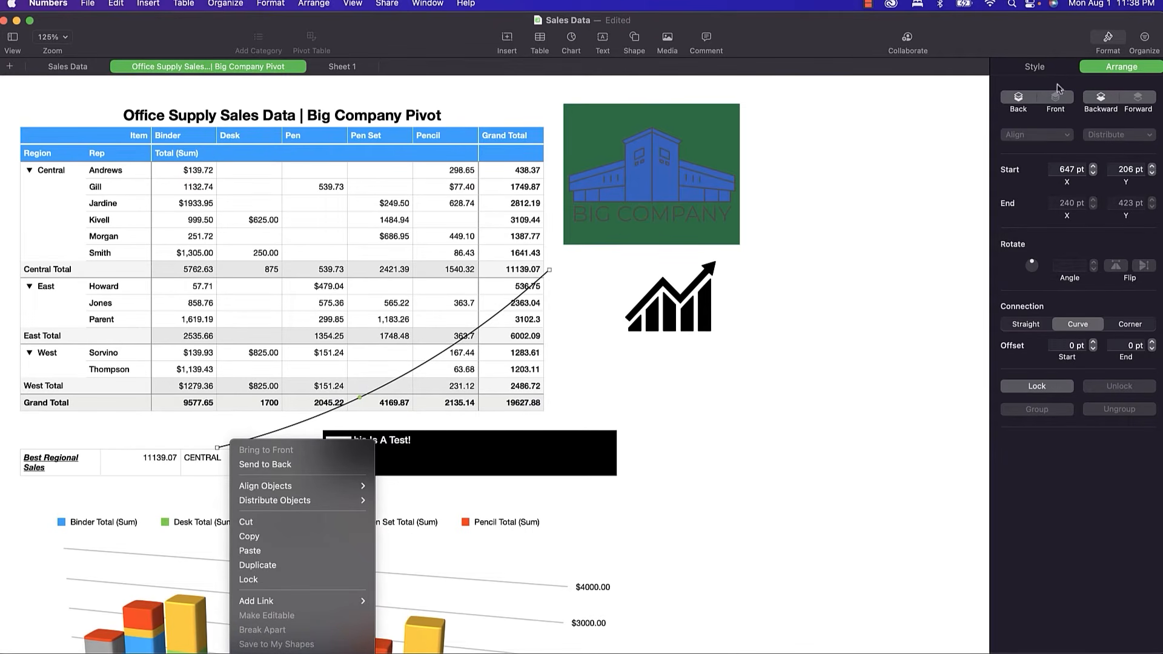
Style the connector as a thin red line with an arrowhead at the Best Regional Sales end.
click(1054, 68)
click(1053, 67)
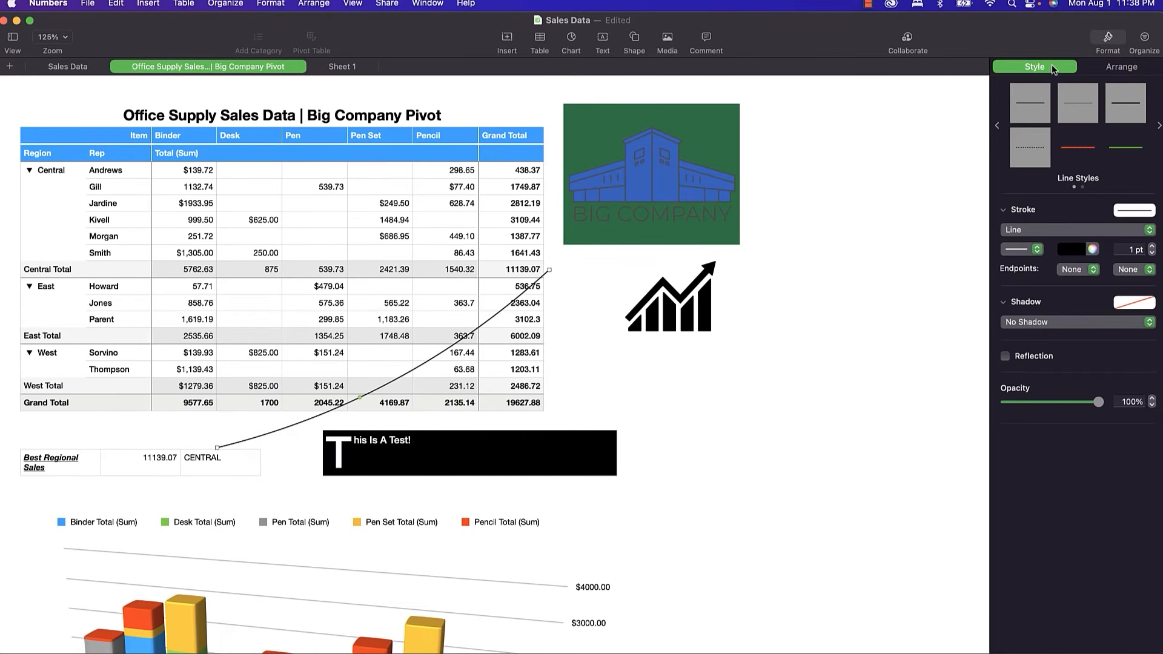
click(1093, 269)
click(1087, 285)
click(1153, 248)
click(1152, 247)
click(1152, 247)
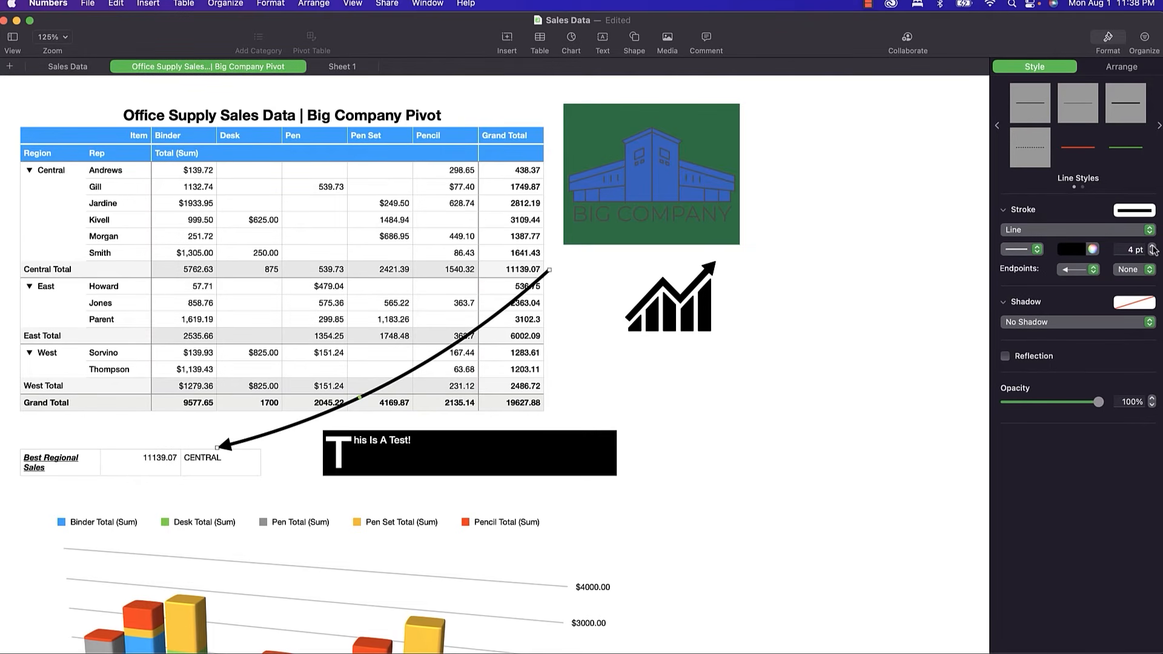
click(1083, 150)
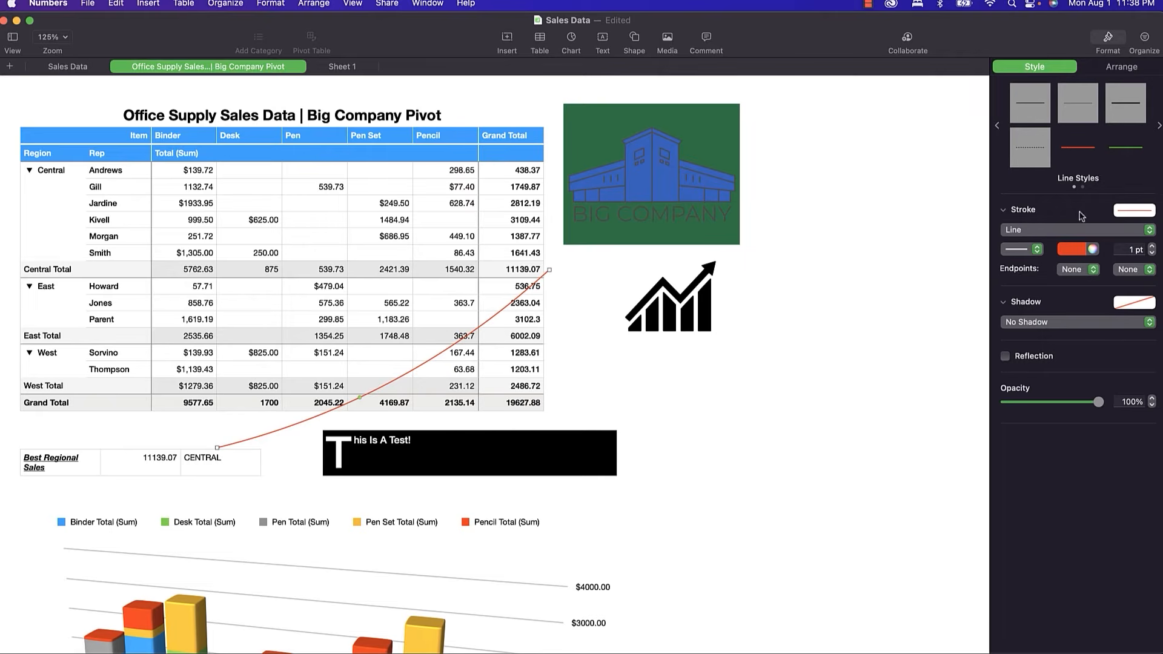
click(1094, 270)
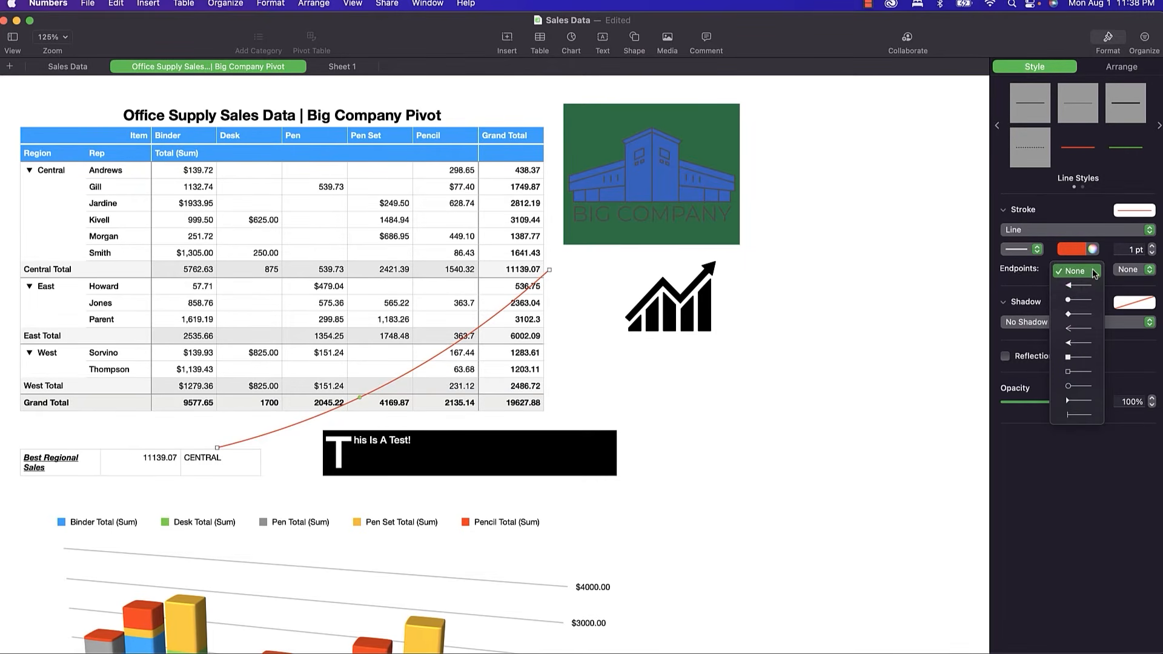
click(1083, 286)
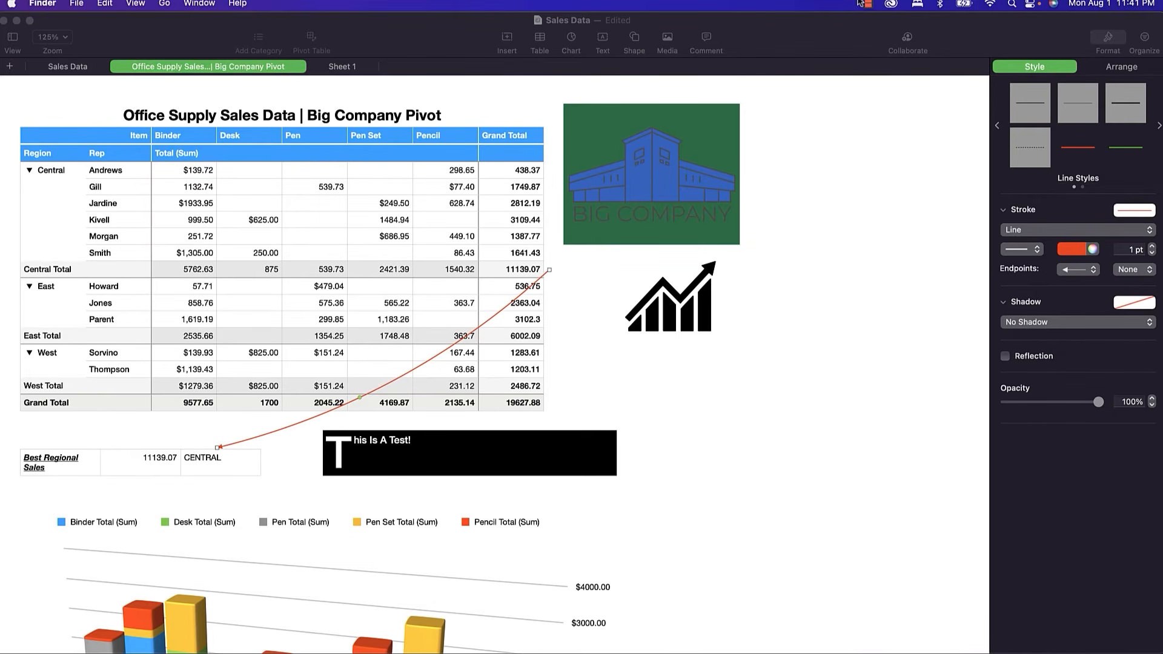
Insert Tada.mp3 from Numbers Training onto the pivot sheet and play it.
click(667, 38)
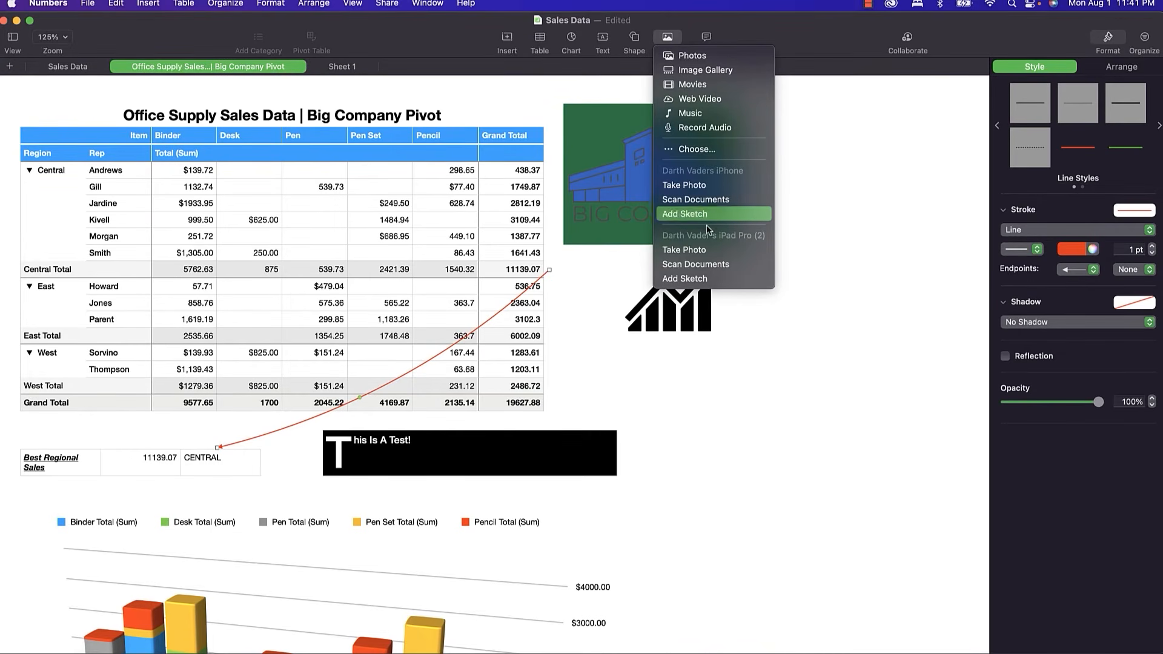
click(698, 153)
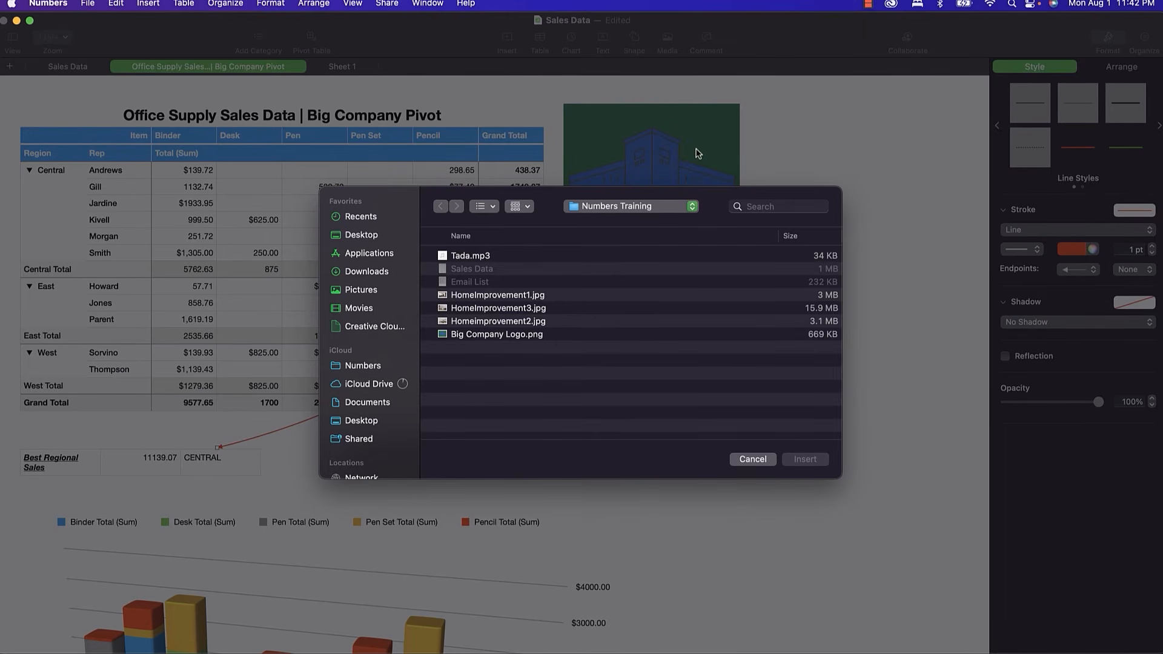
click(468, 256)
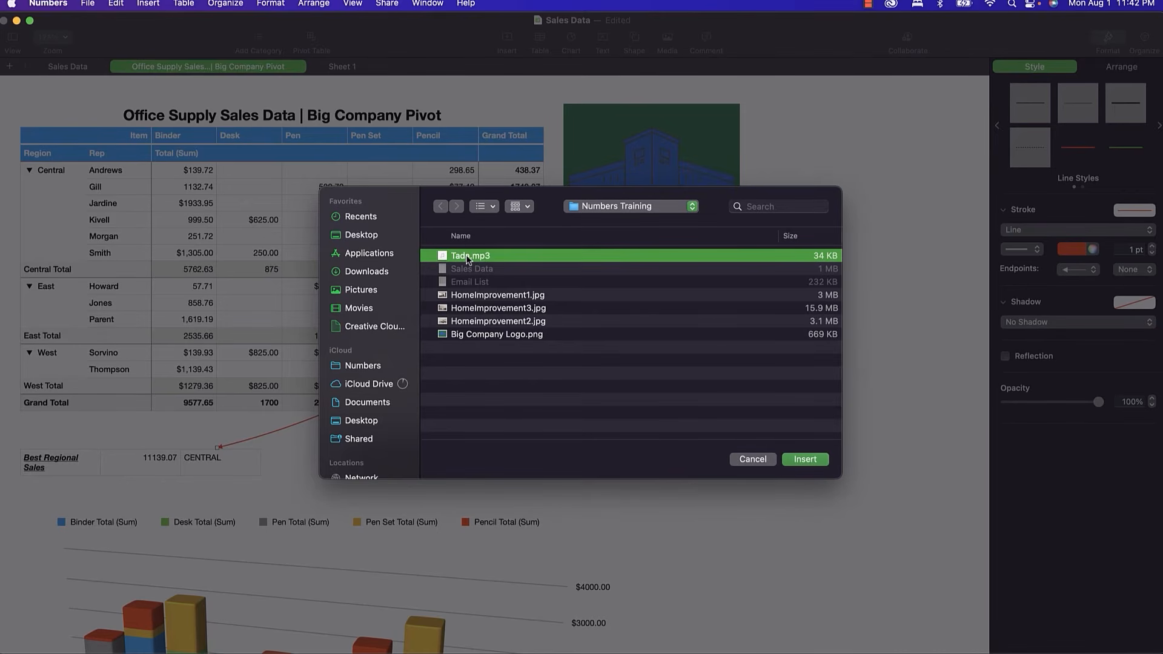
click(805, 460)
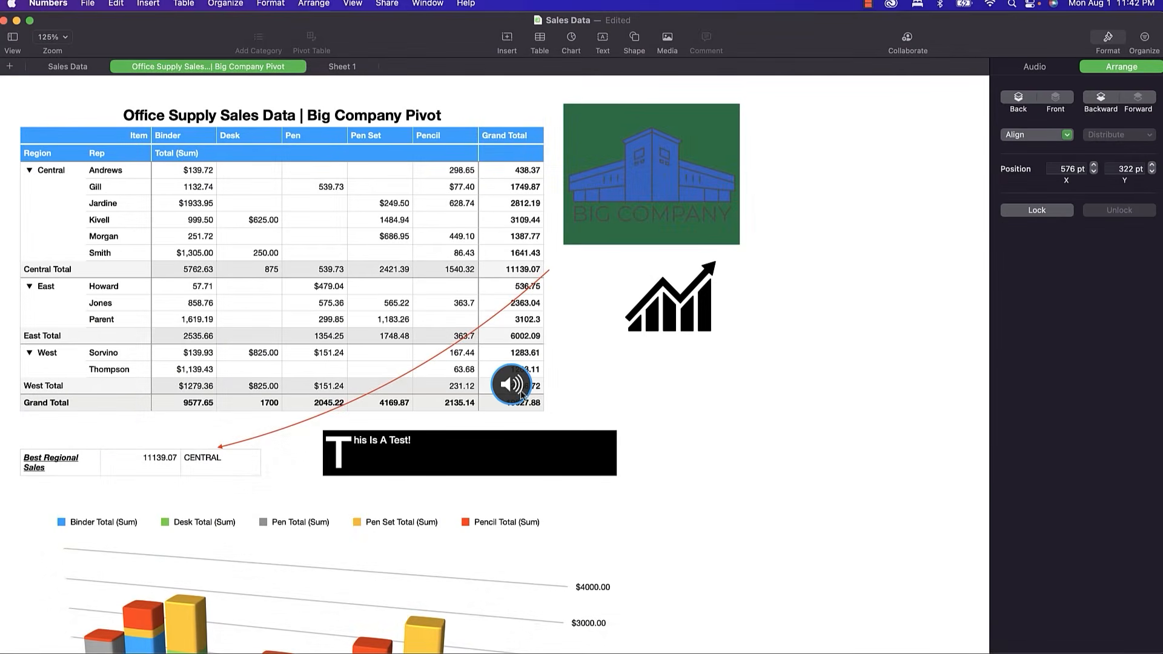
click(514, 391)
click(48, 5)
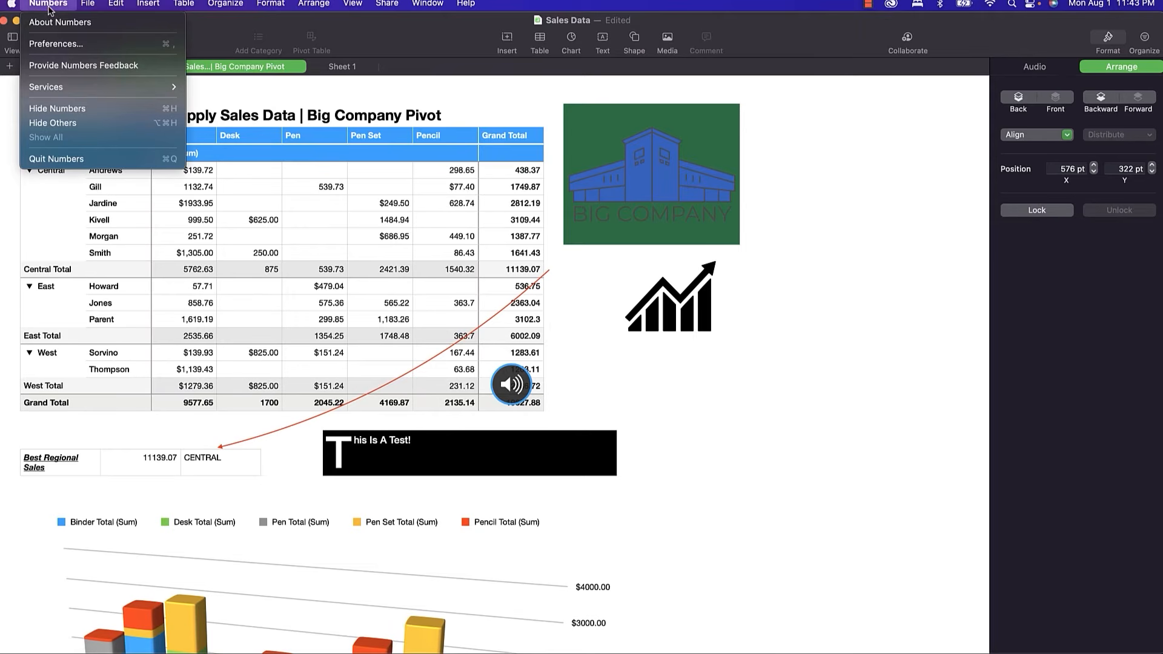
click(57, 44)
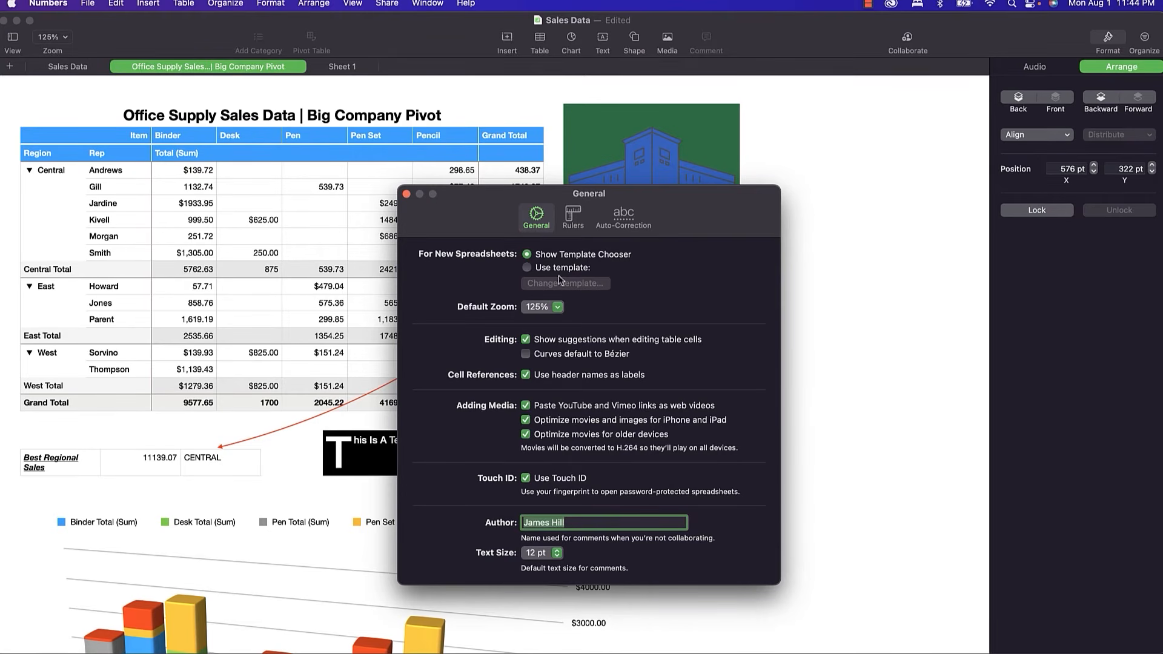
click(406, 195)
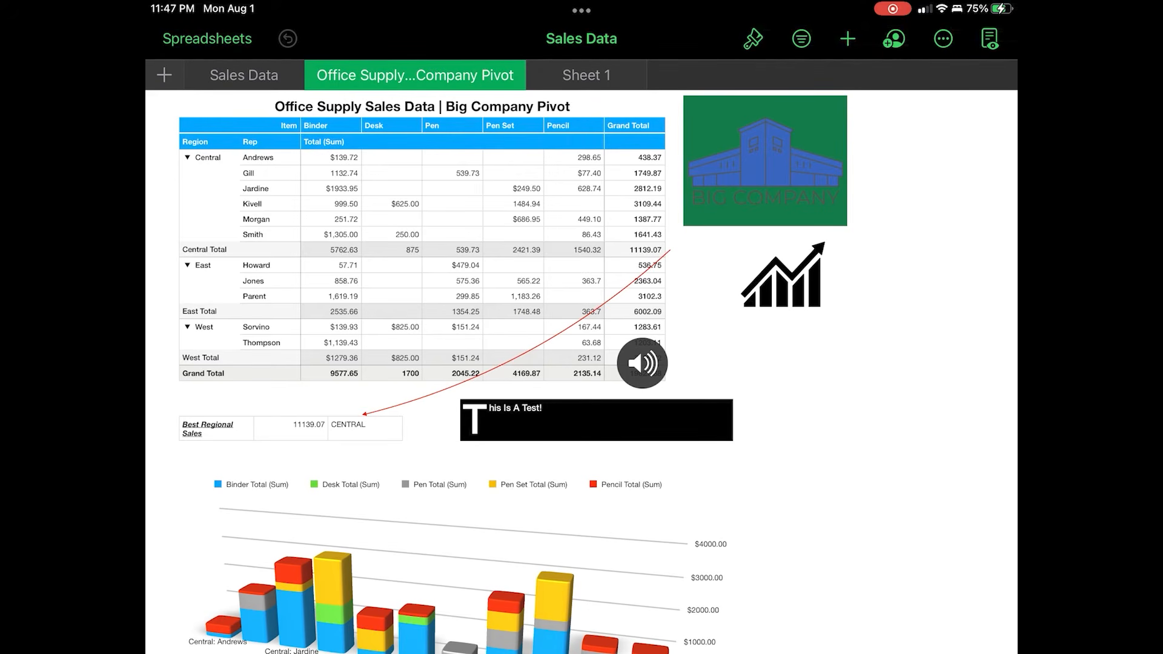
Start a freehand drawing on the pivot sheet using the red crayon.
scroll(582, 363, down, 5)
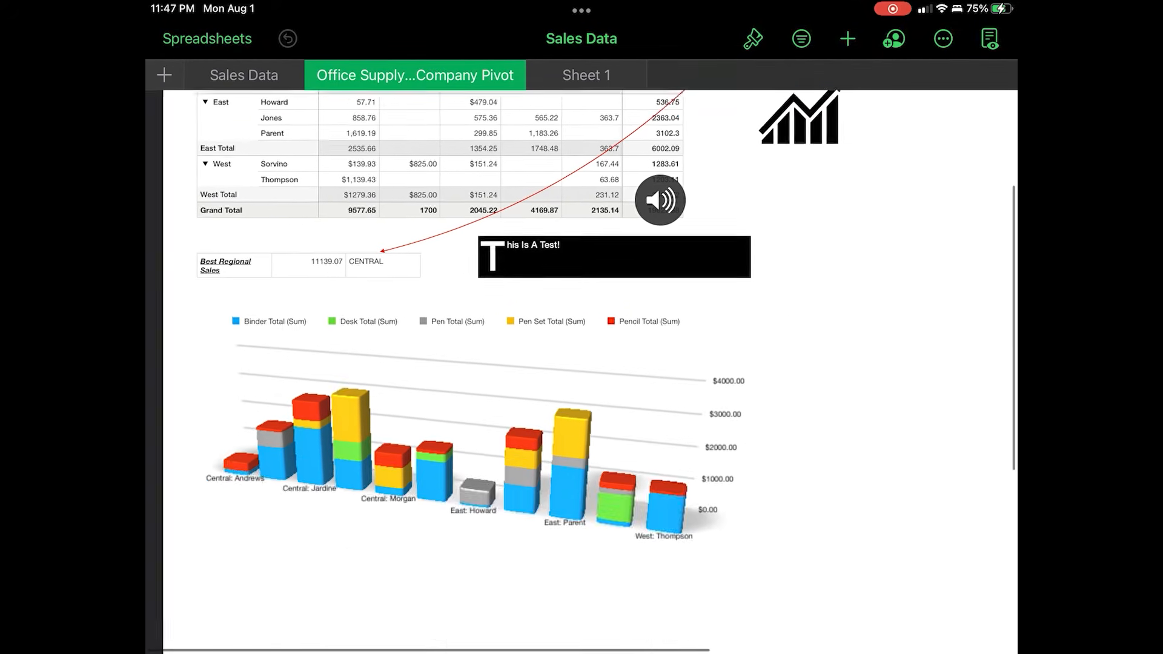
scroll(581, 363, up, 5)
scroll(581, 363, right, 2)
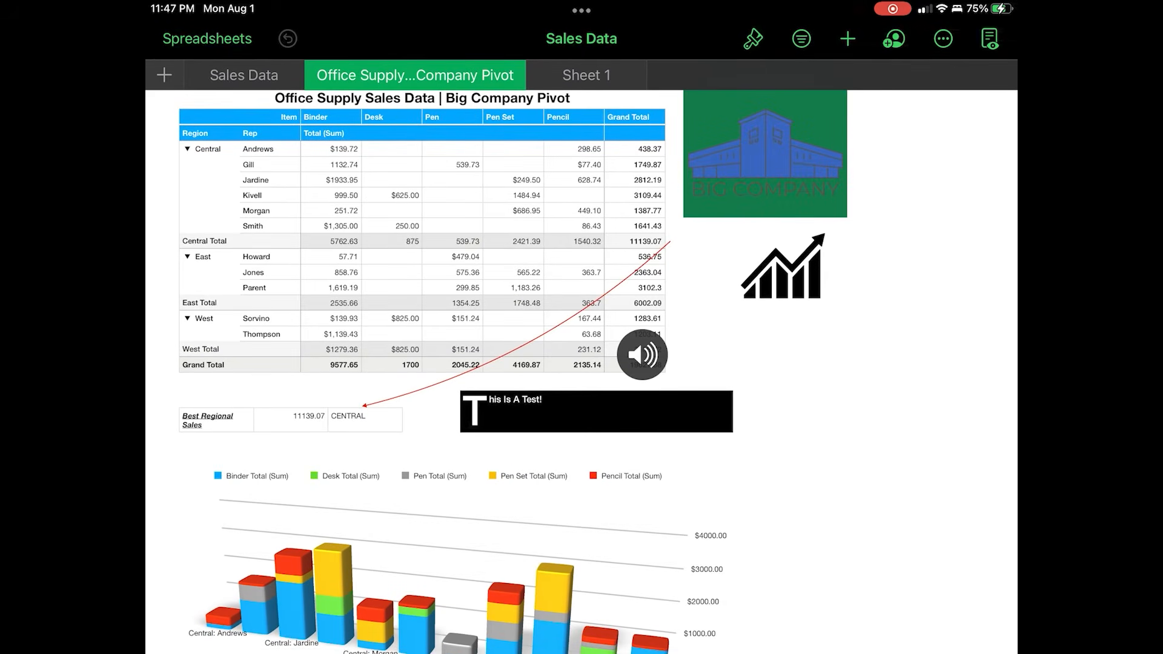
click(848, 38)
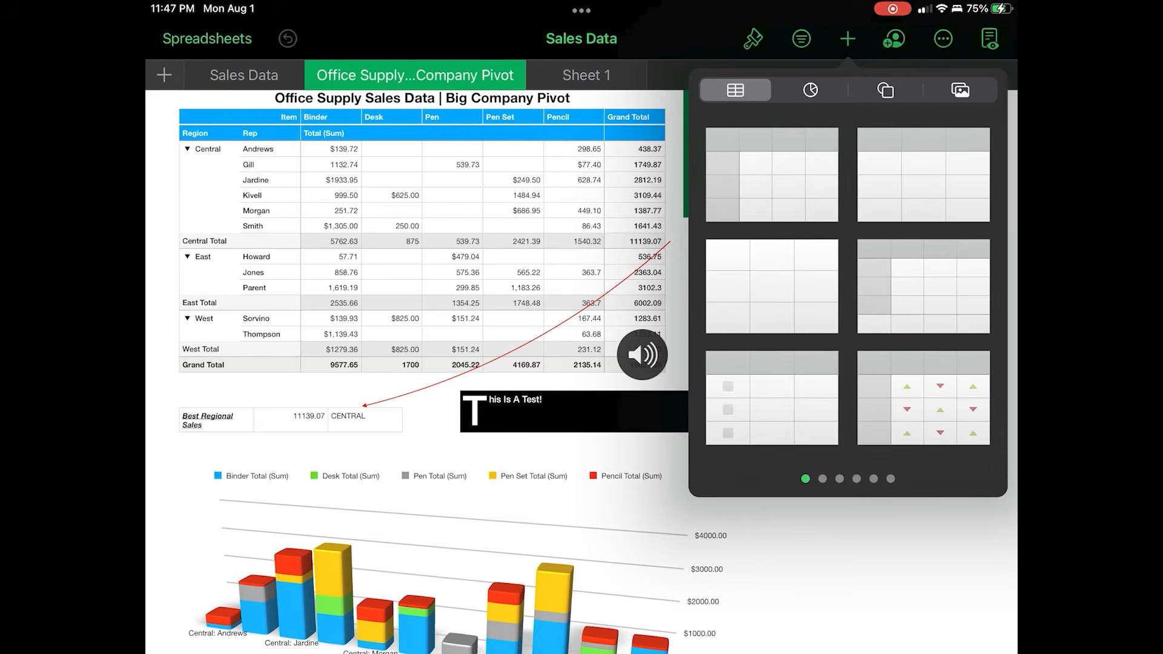
click(960, 90)
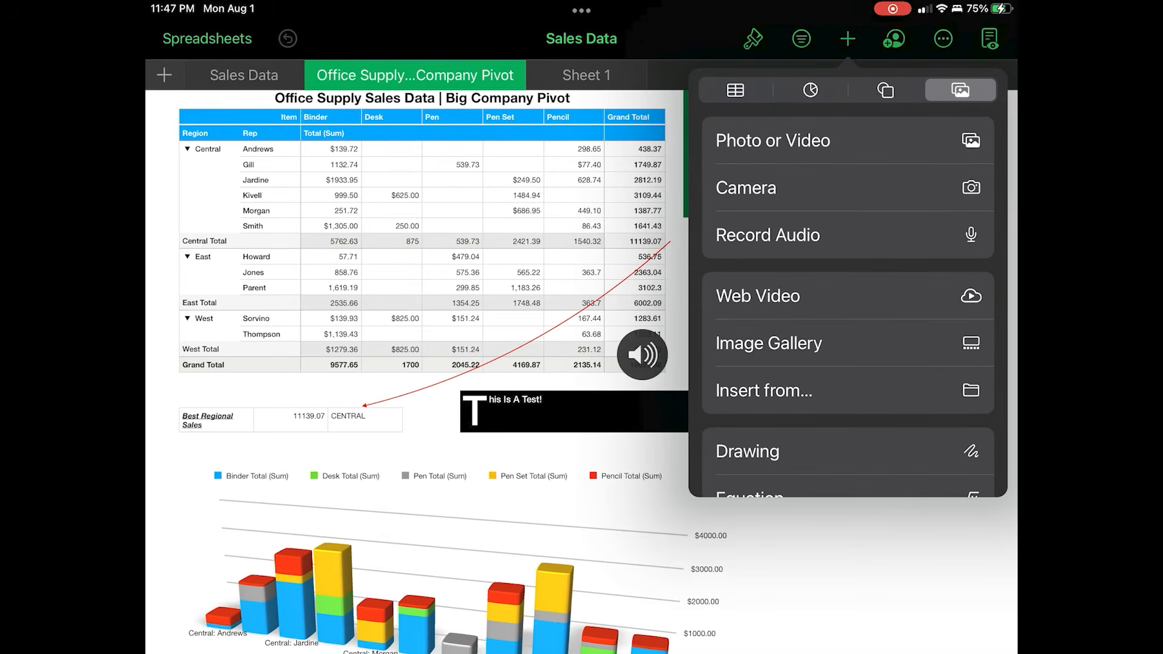
click(748, 451)
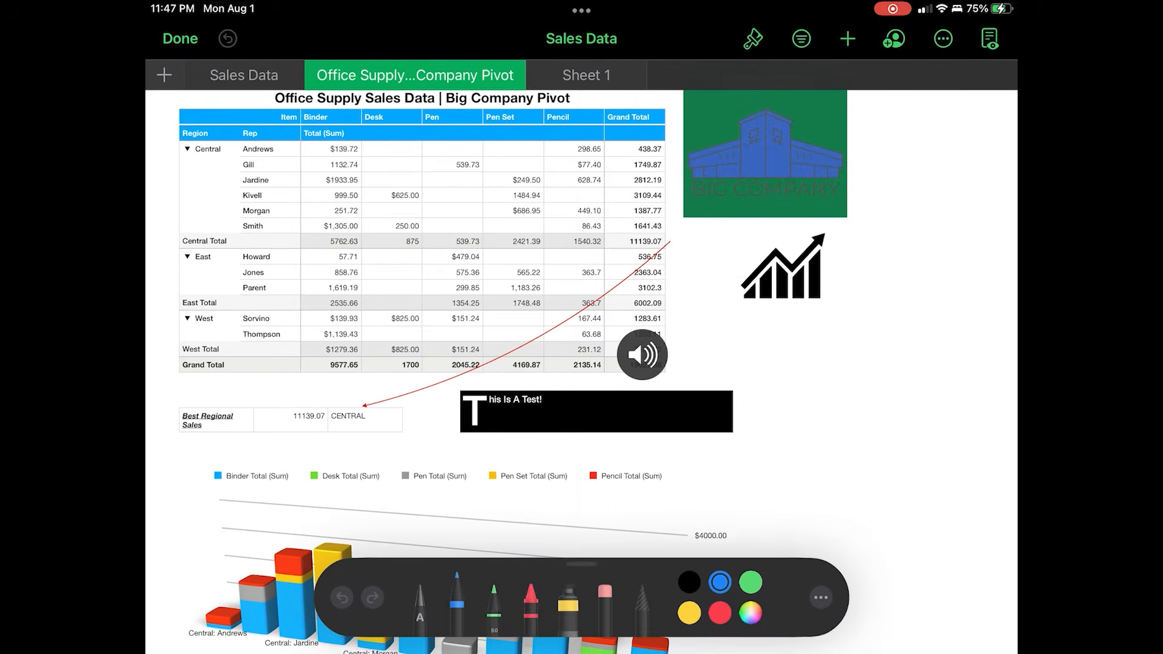
click(530, 591)
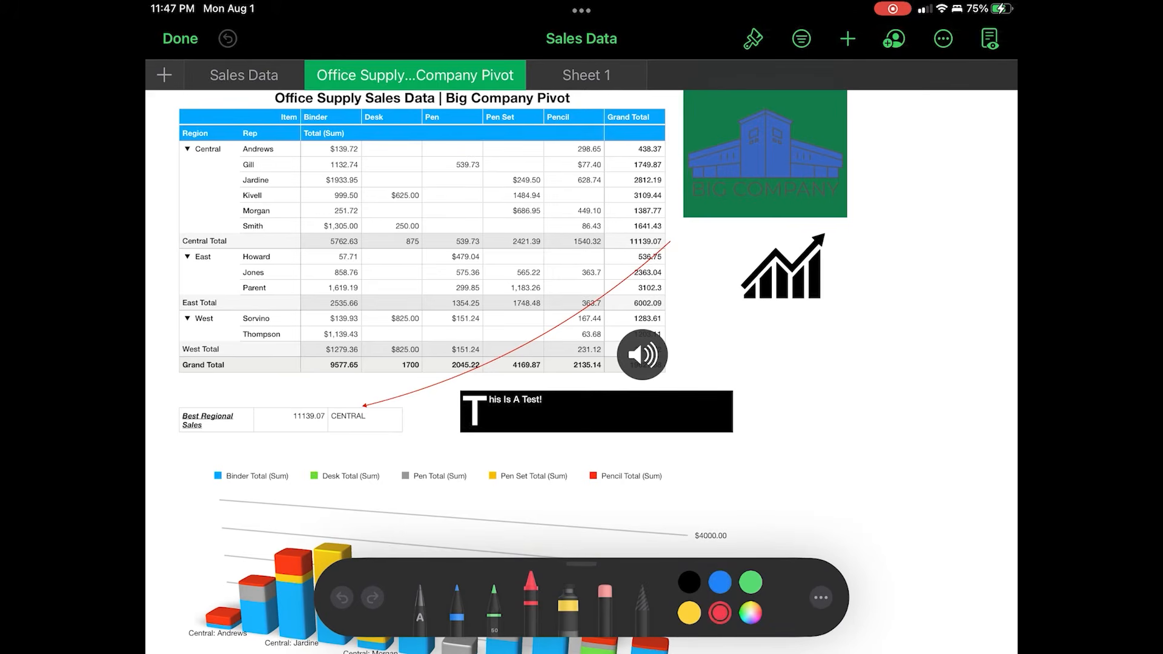
Circle the audio clip in red and write PLAY over the pivot table.
mouse_move(677, 302)
mouse_down()
mouse_move(633, 419)
mouse_move(625, 310)
mouse_up()
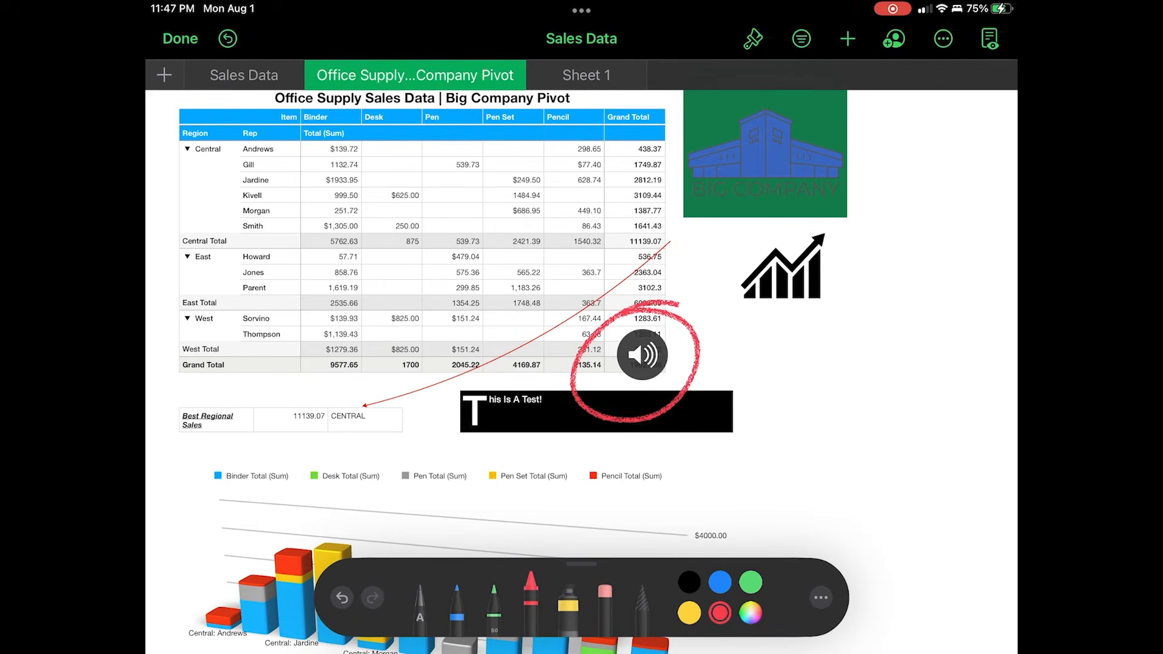
mouse_move(396, 259)
mouse_down()
mouse_move(418, 371)
mouse_move(409, 315)
mouse_up()
drag(461, 243, 504, 322)
mouse_move(512, 336)
mouse_down()
mouse_move(515, 291)
mouse_move(543, 301)
mouse_up()
drag(510, 301, 561, 272)
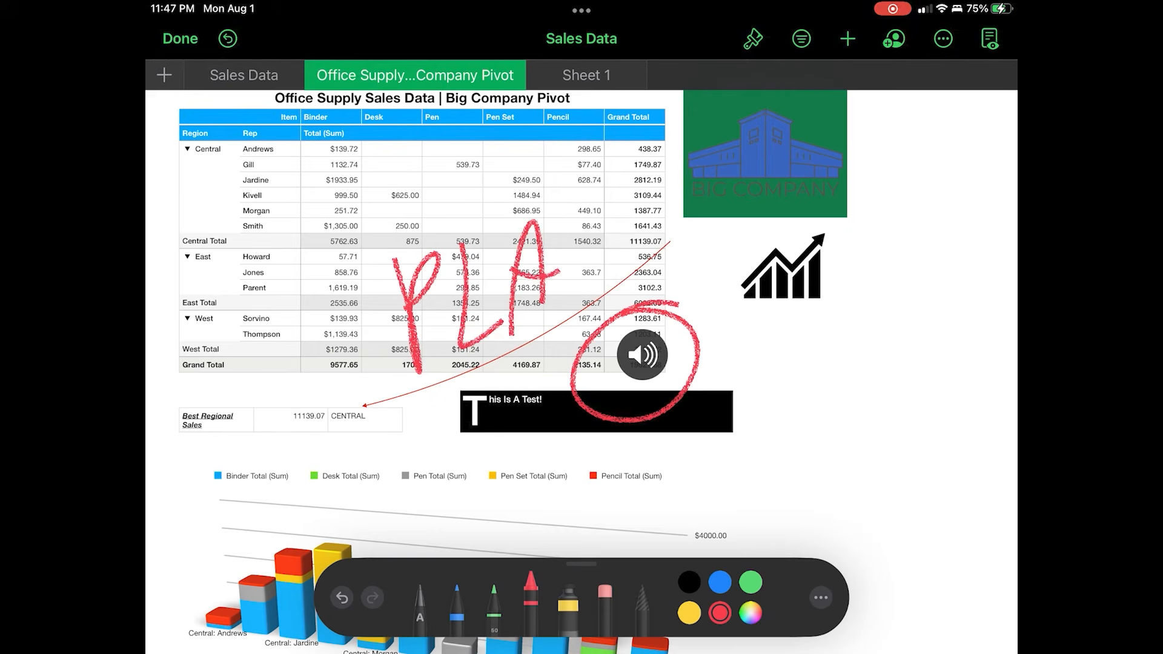
drag(592, 191, 548, 278)
drag(563, 194, 594, 231)
Add red cursive 'ME' strokes below and beside PLAY.
mouse_move(491, 423)
mouse_down()
mouse_move(502, 358)
mouse_move(569, 356)
mouse_up()
mouse_move(593, 273)
mouse_down()
mouse_move(624, 318)
mouse_move(615, 266)
mouse_up()
drag(602, 272, 639, 252)
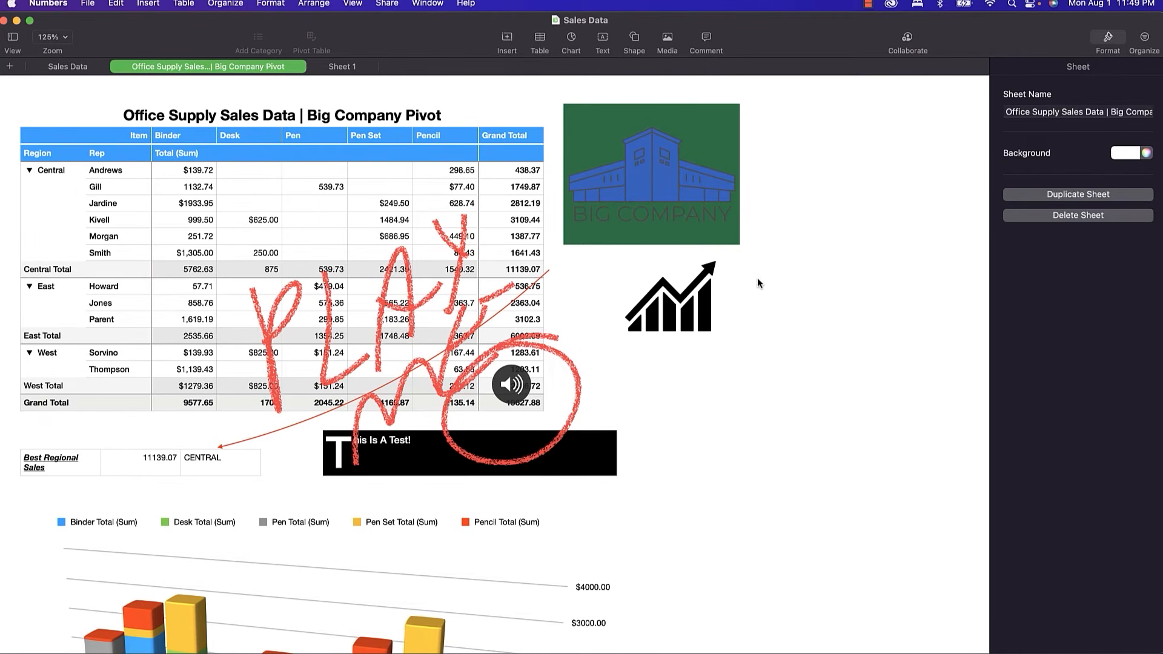
Enable Animate Drawing on the red PLAY ME drawing and preview its 4-second replay.
click(326, 316)
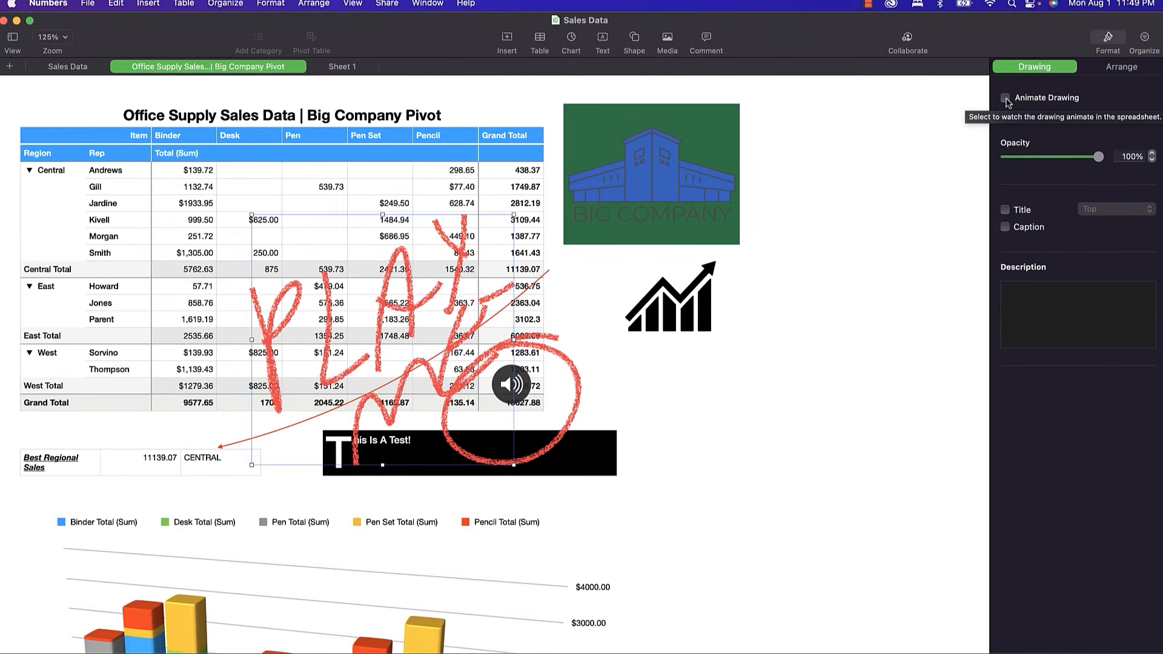
click(1006, 98)
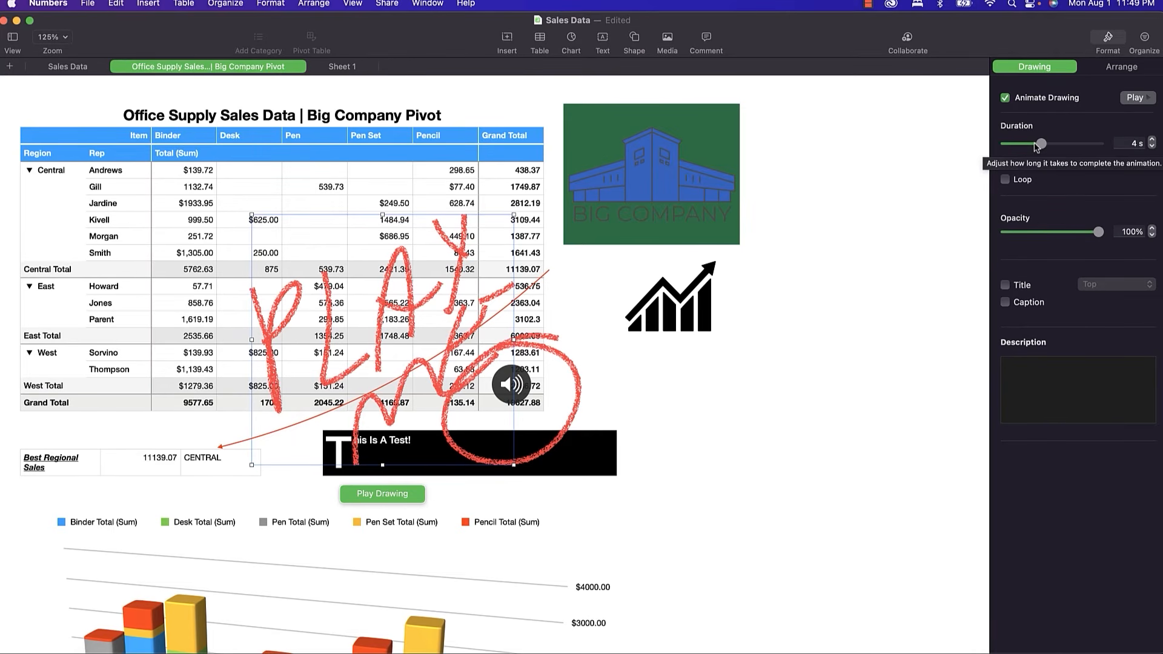
click(1134, 99)
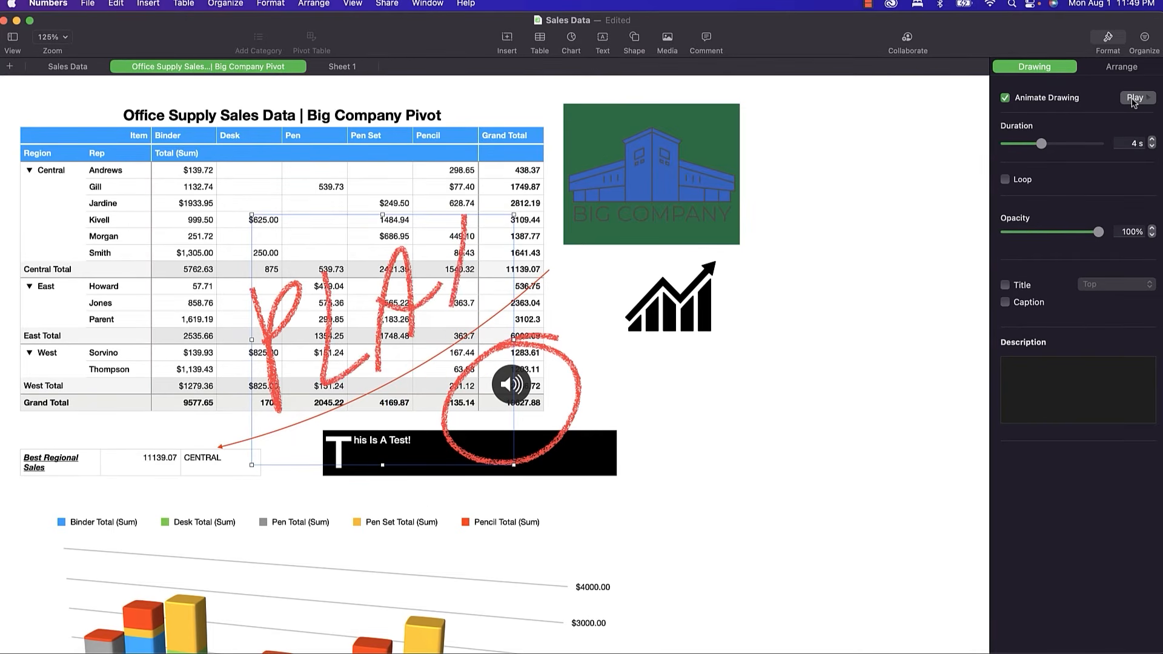
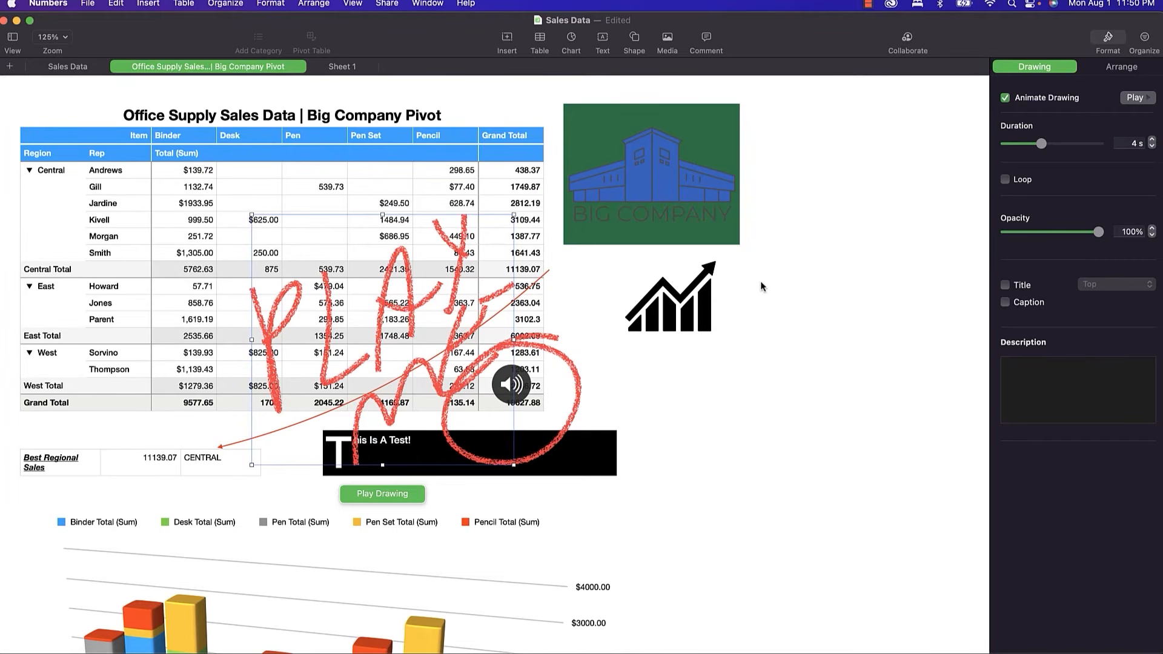
Try moving the pivot table, then shrink the Big Company logo.
click(624, 183)
click(393, 172)
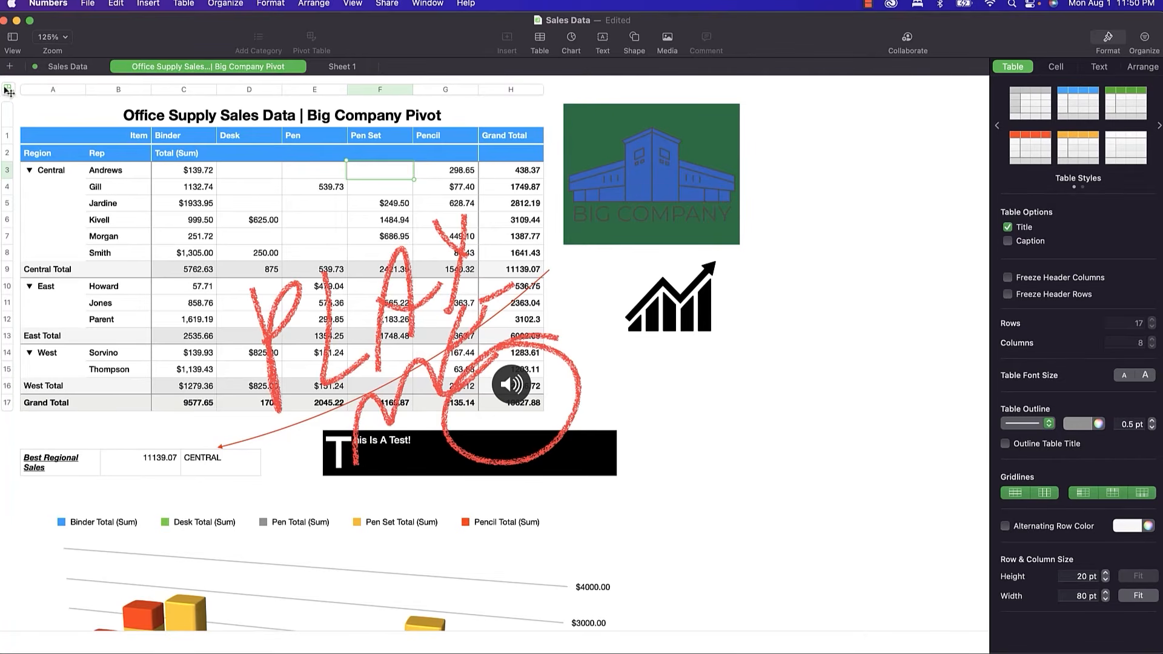
mouse_move(8, 89)
mouse_down()
mouse_move(108, 147)
mouse_move(13, 96)
mouse_up()
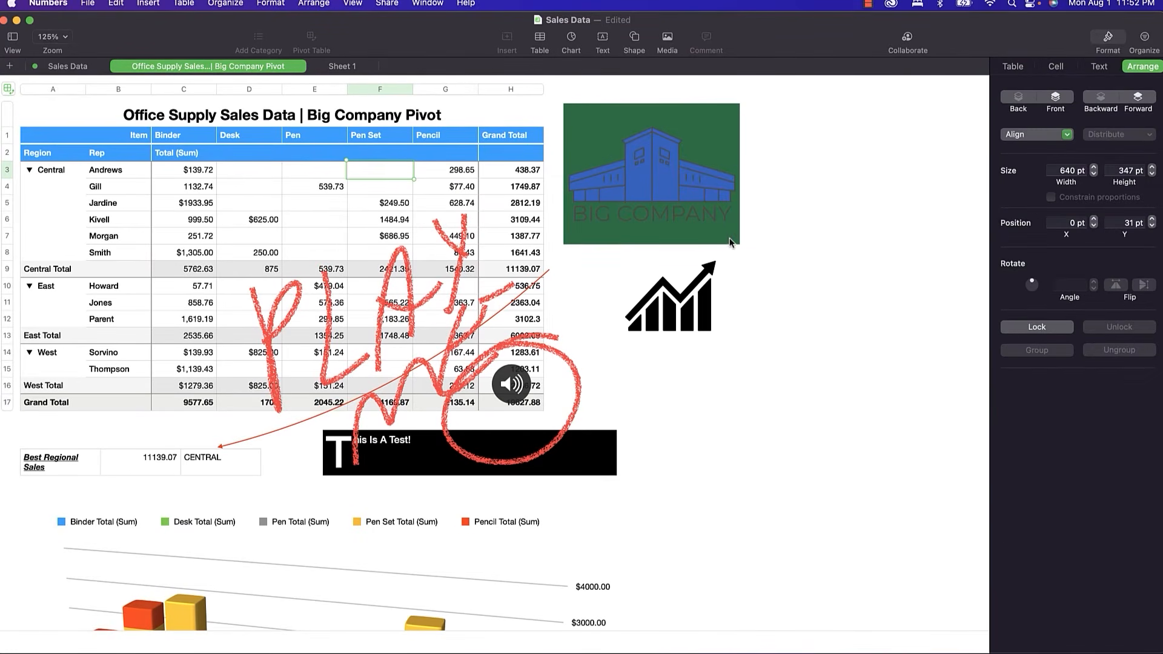
click(715, 213)
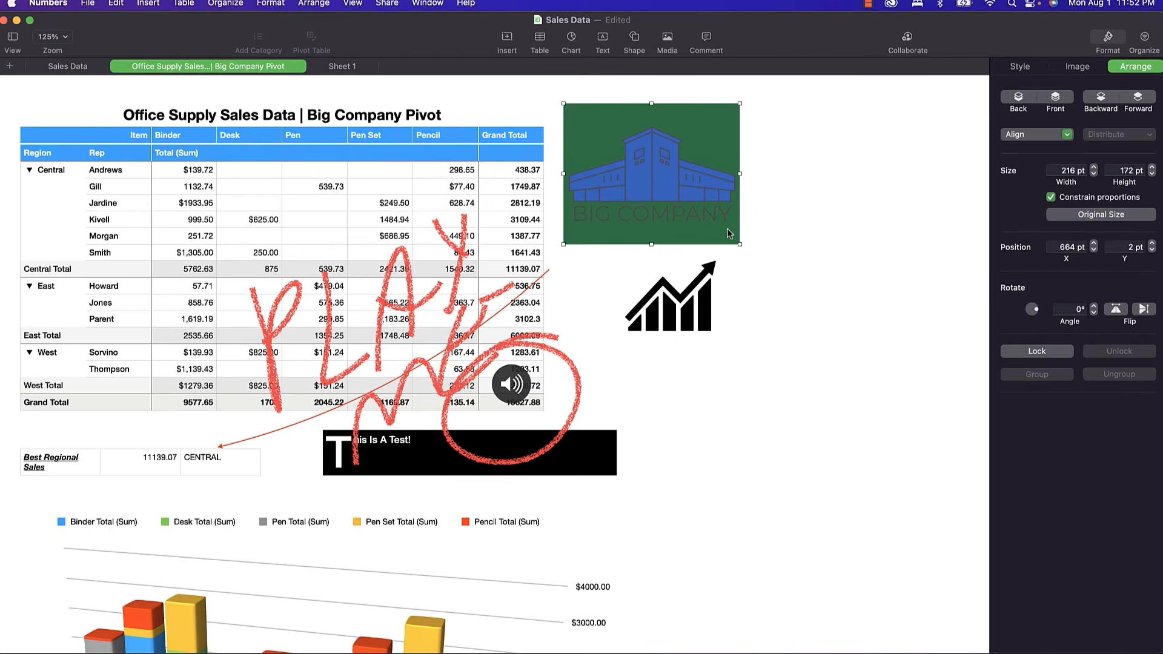
drag(737, 242, 677, 195)
Enlarge the rising-chart icon to 184 × 143 pt.
click(686, 333)
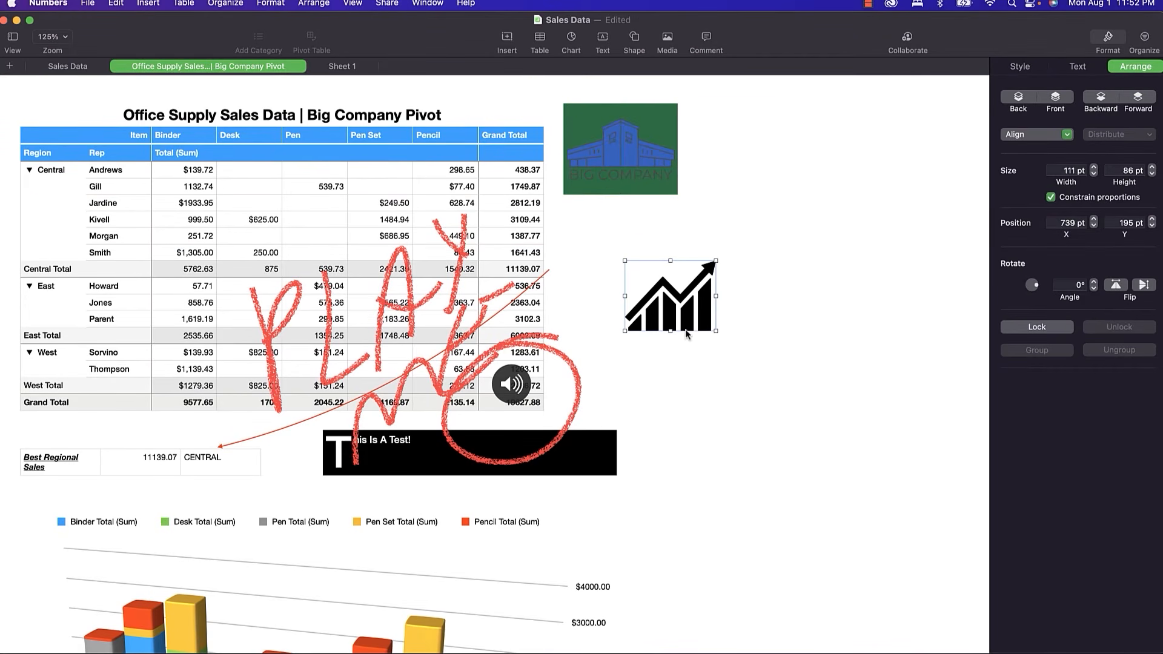
click(717, 329)
drag(718, 329, 814, 369)
click(668, 301)
drag(716, 331, 698, 295)
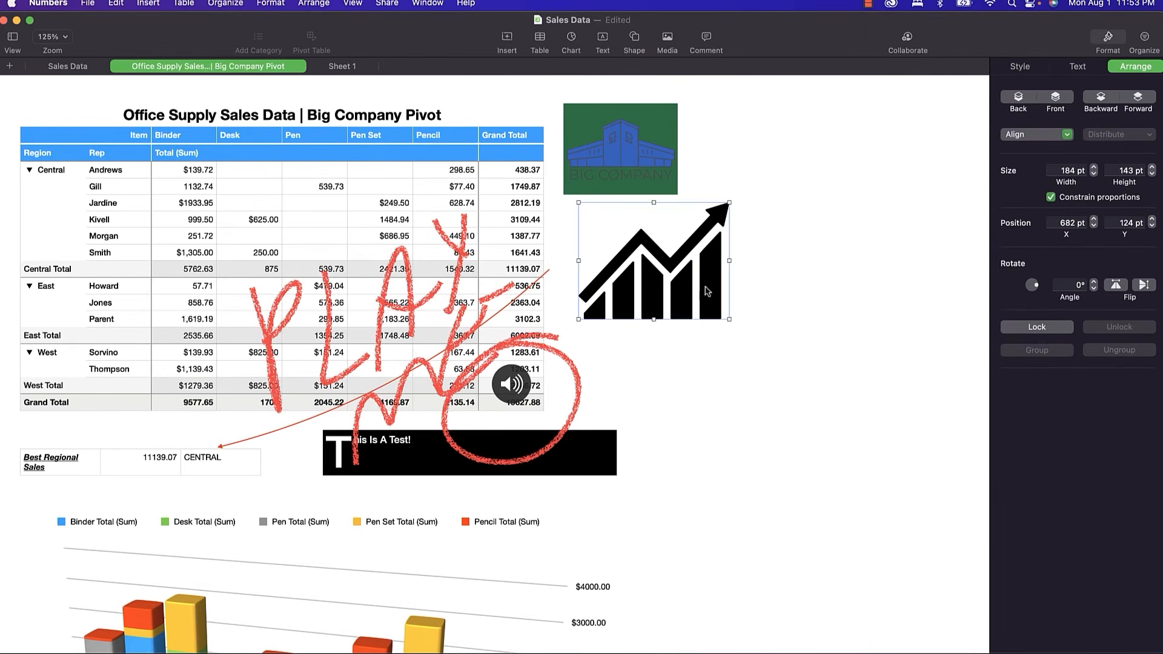
Try rotating and flipping the chart icon, leaving it upright at a 0° angle.
mouse_move(1033, 292)
mouse_down()
mouse_move(1032, 305)
mouse_move(1019, 292)
mouse_up()
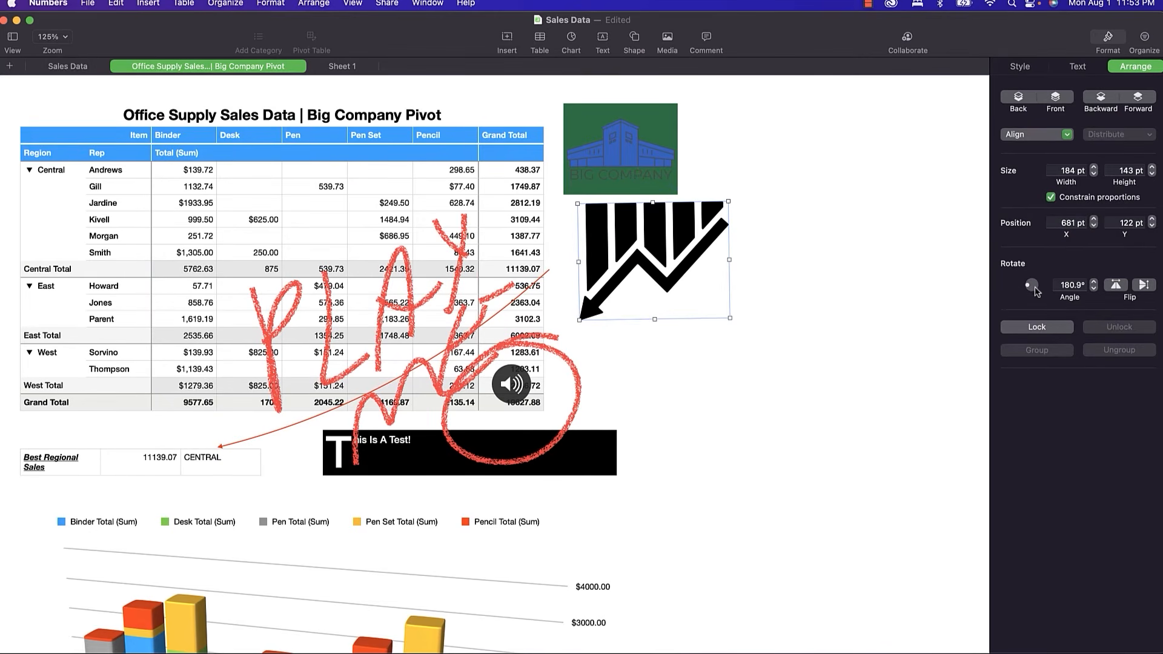
double_click(1067, 286)
text(0)
key(Tab)
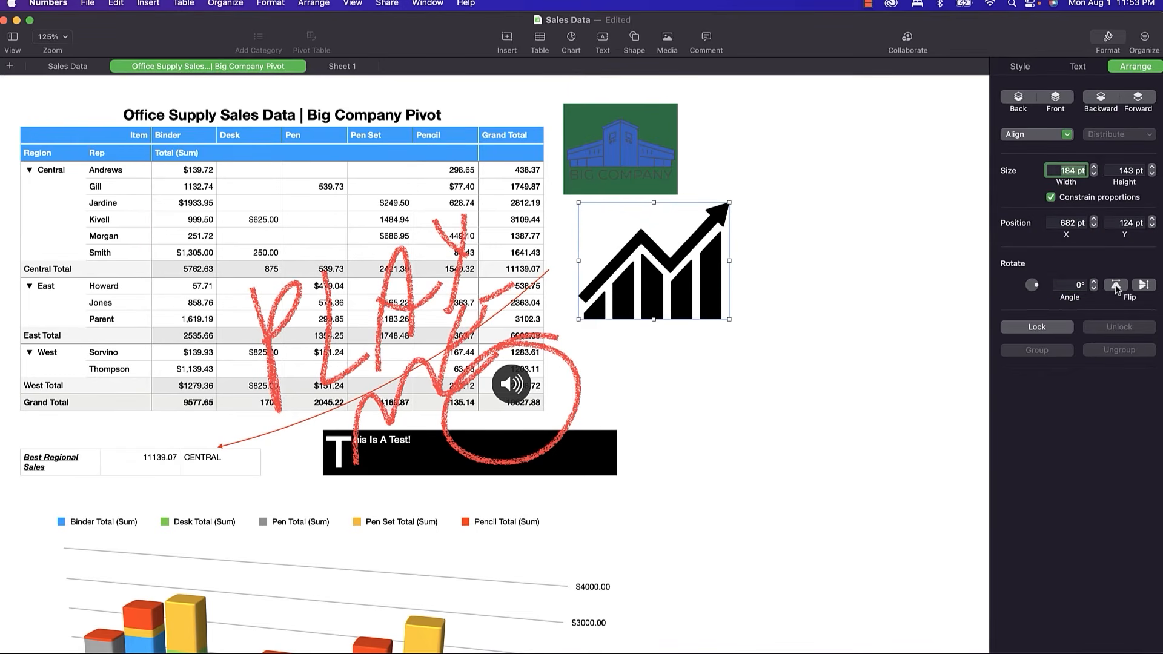
click(1140, 287)
click(1138, 289)
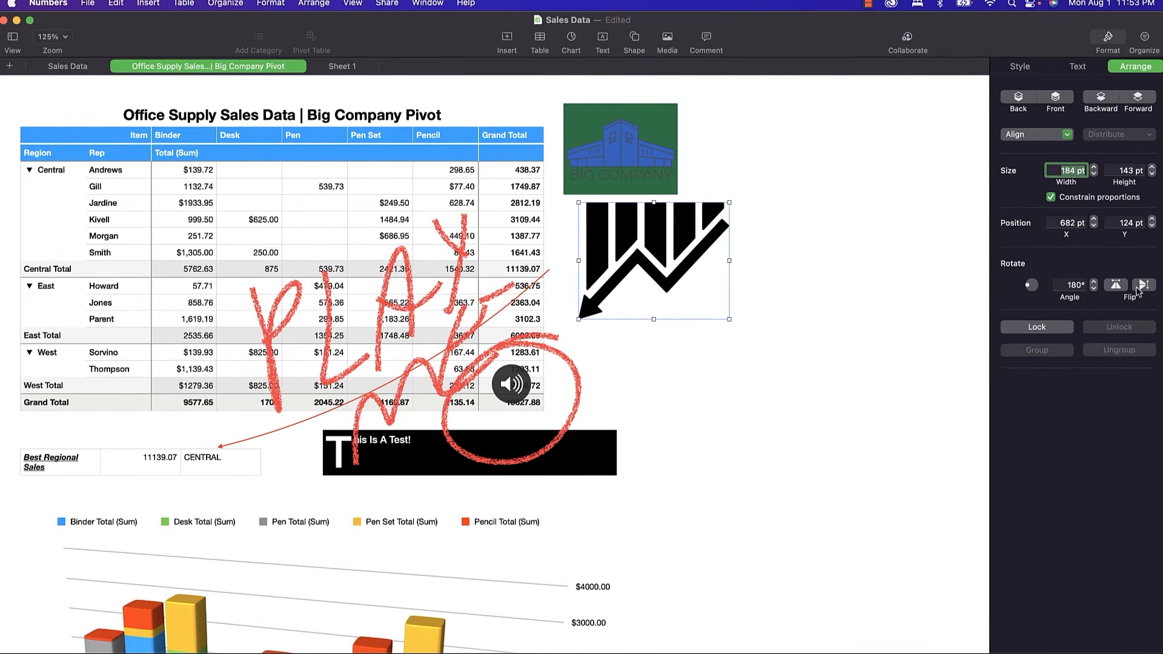
click(1121, 287)
click(1145, 288)
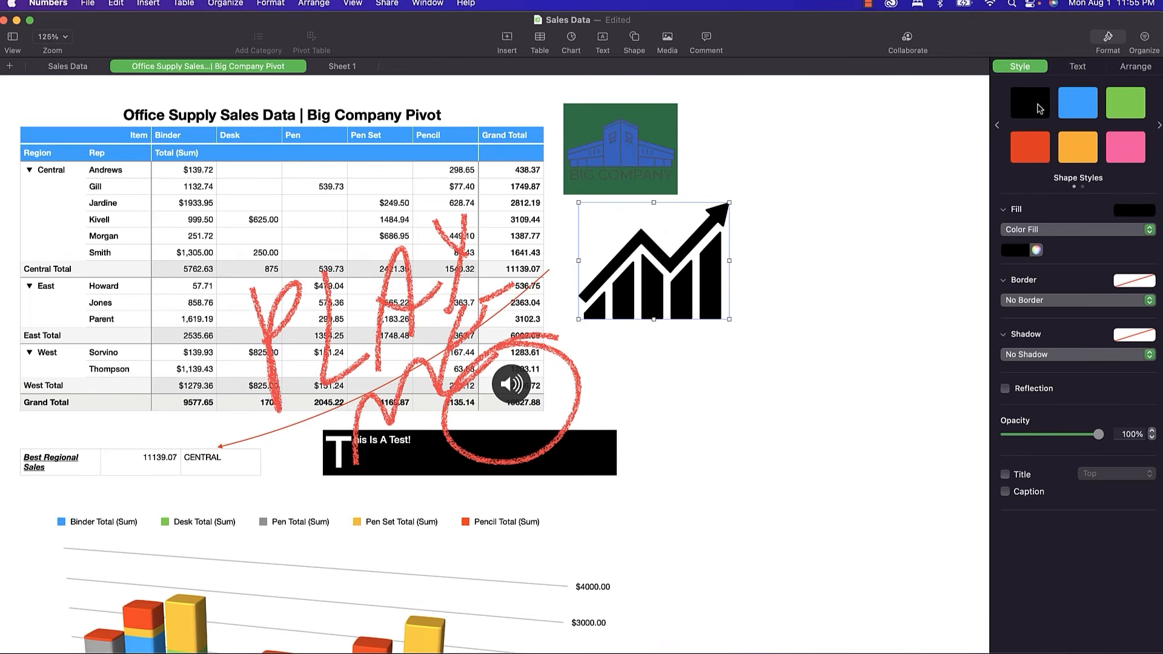
Try blue, orange and red fills on the chart icon, then apply Advanced Gradient, then Advanced Image Fill.
click(1079, 115)
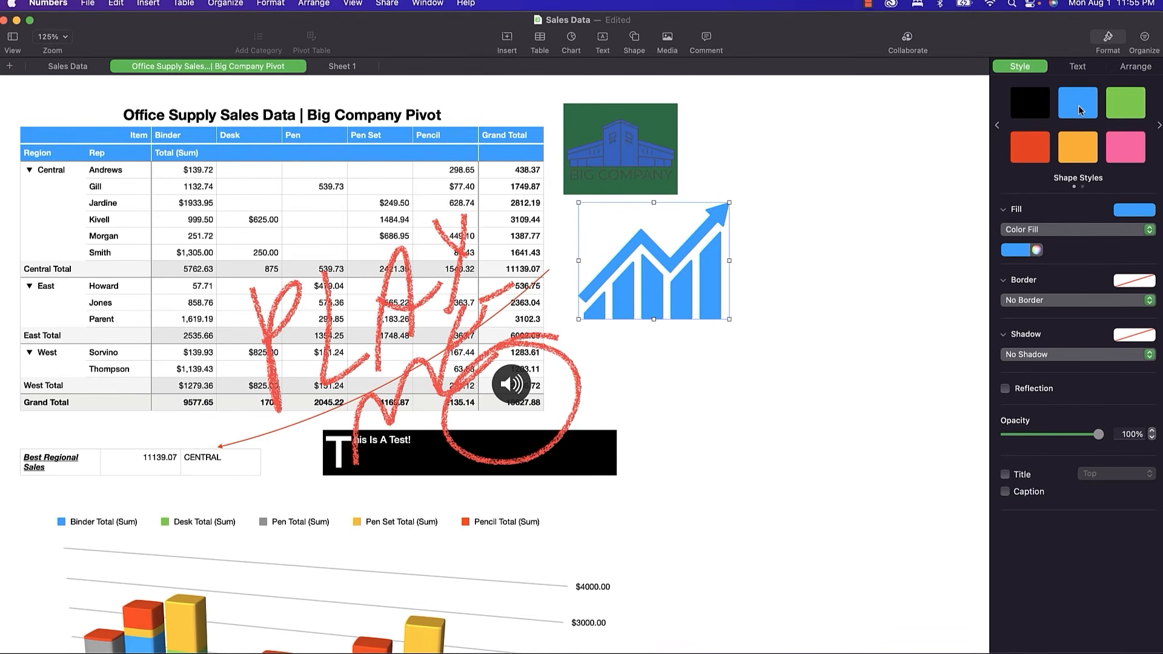
click(1083, 152)
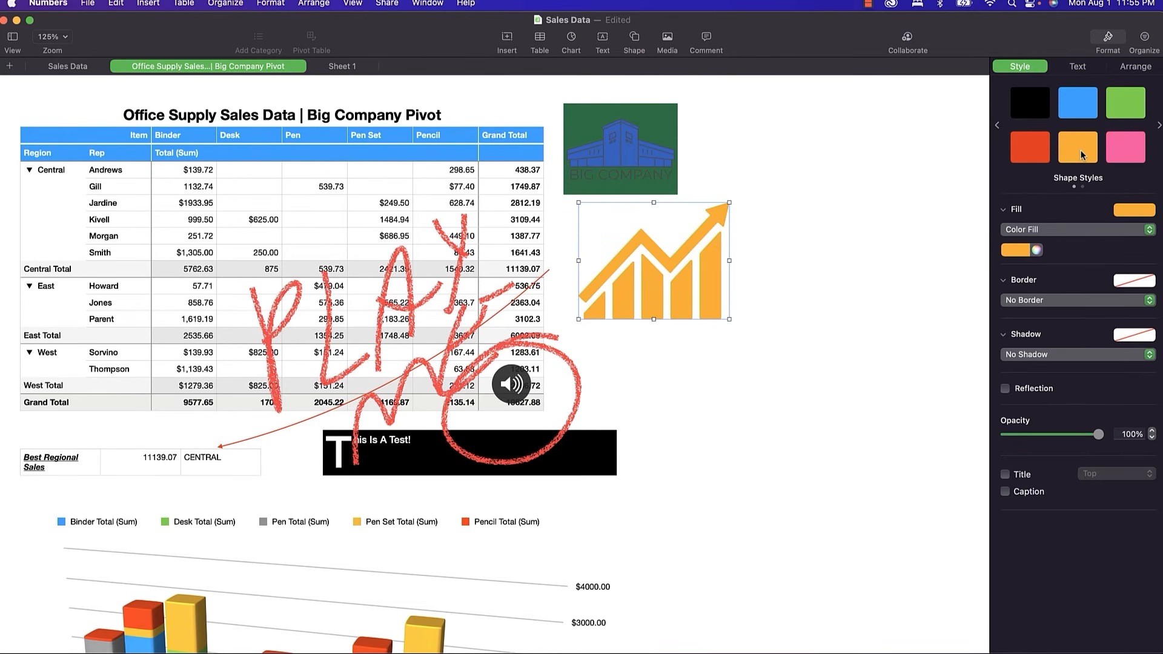
click(1036, 155)
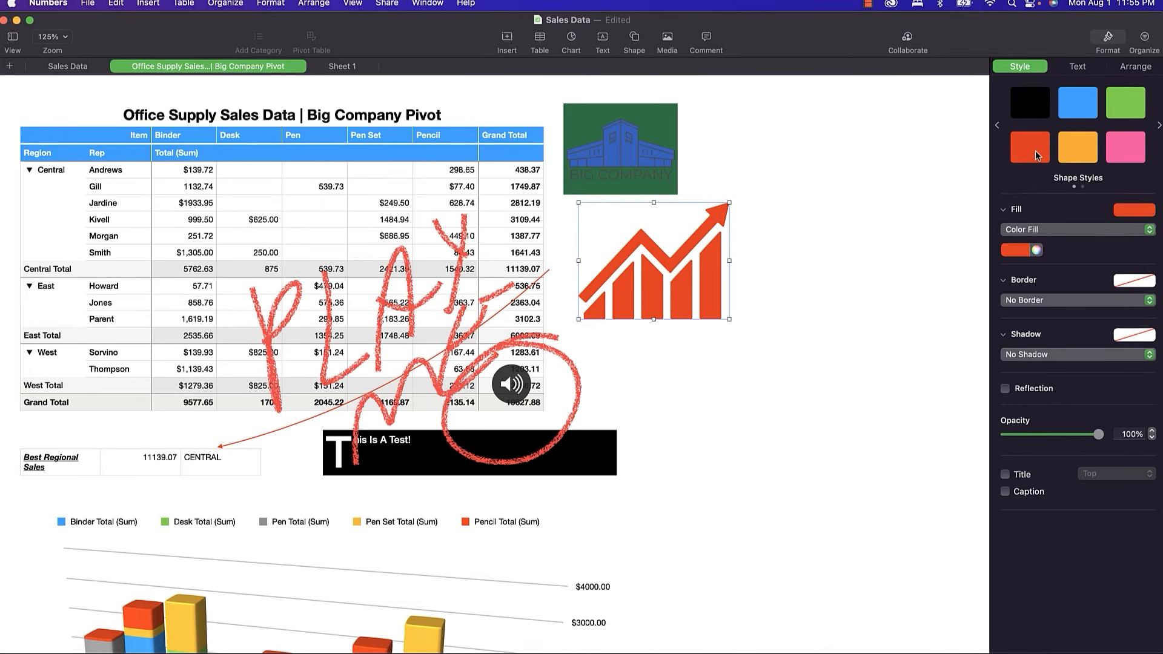
click(1065, 230)
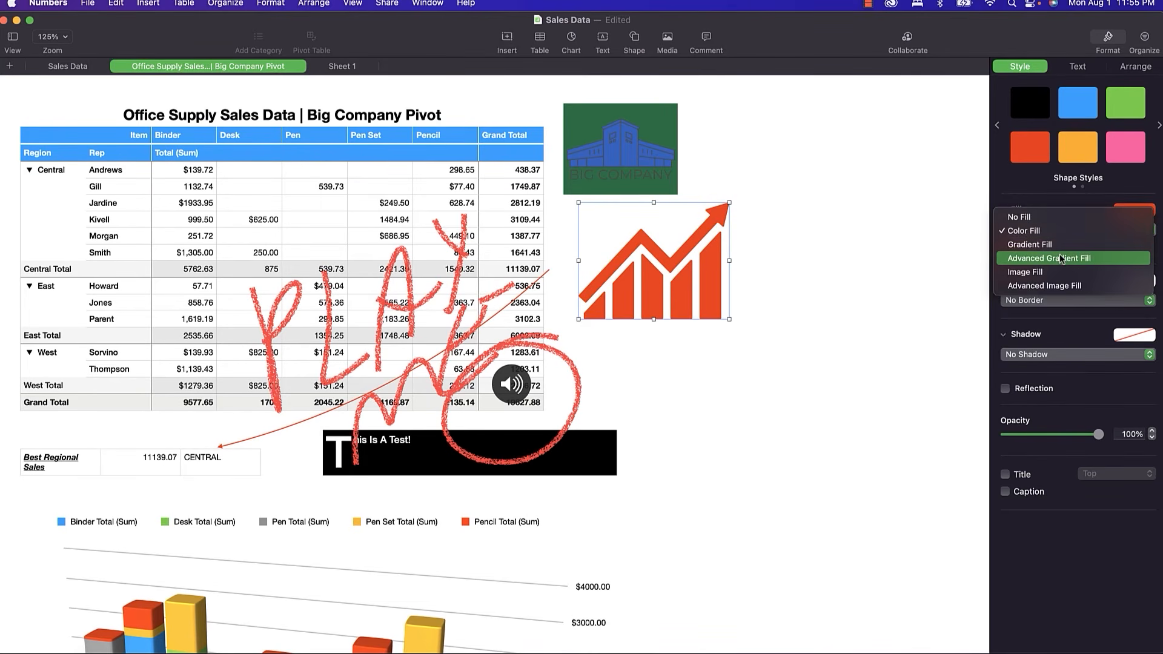
click(1060, 258)
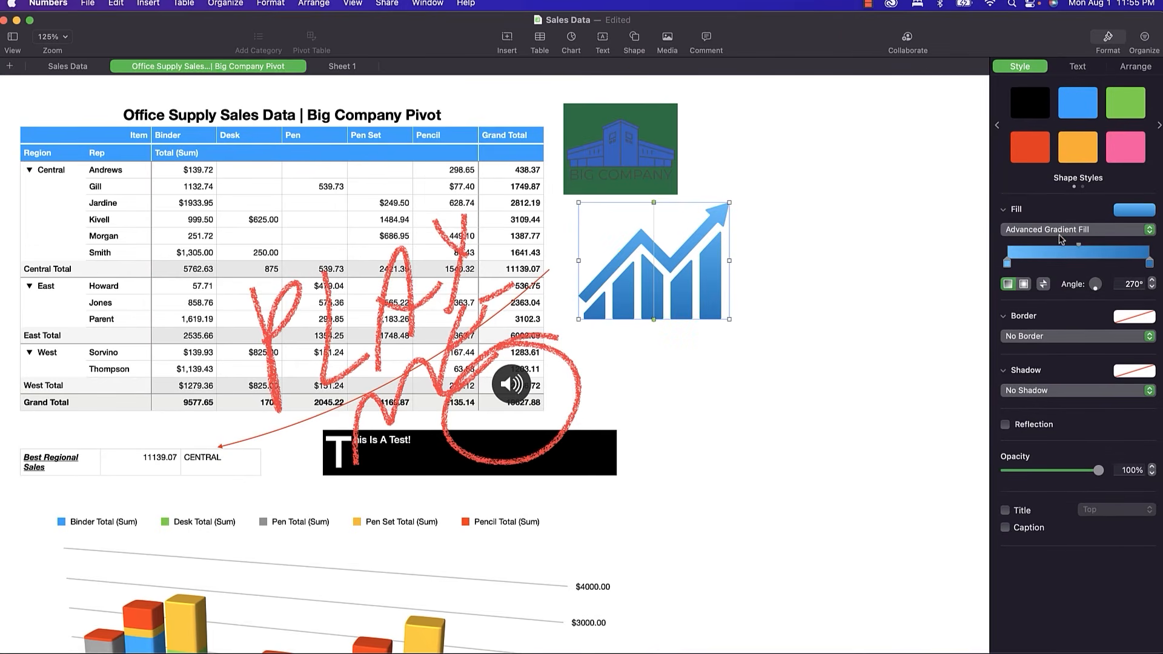
click(1061, 237)
click(1061, 259)
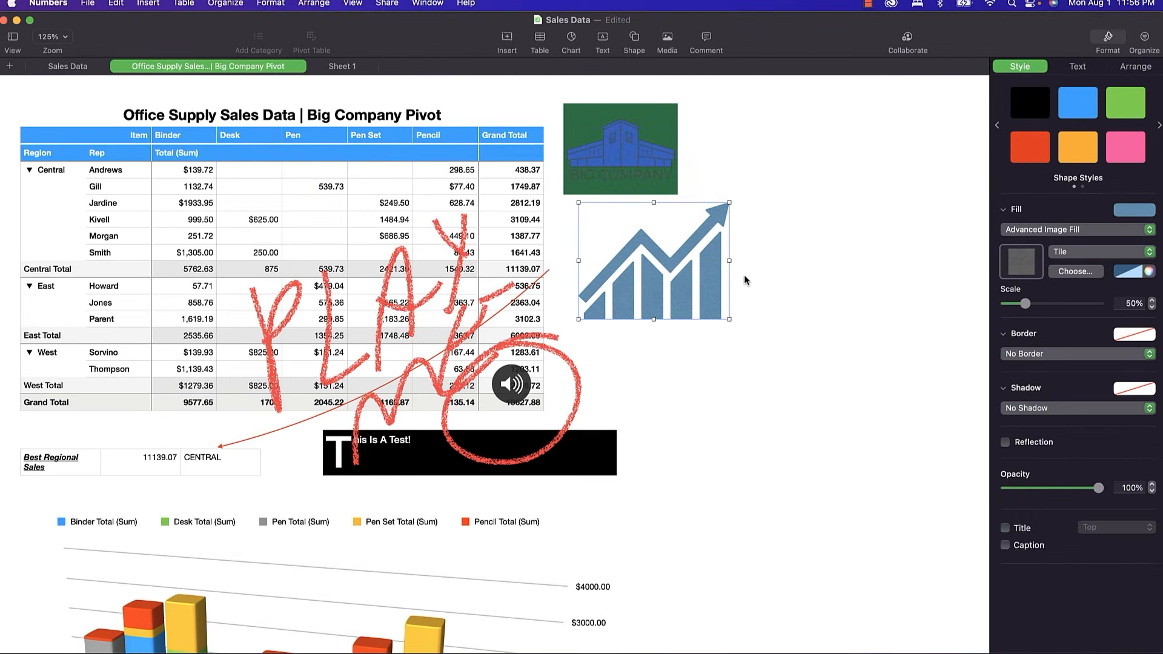
Set the text box to 33% opacity, shrink it to 140 × 56 pt, and add a Line border.
click(602, 451)
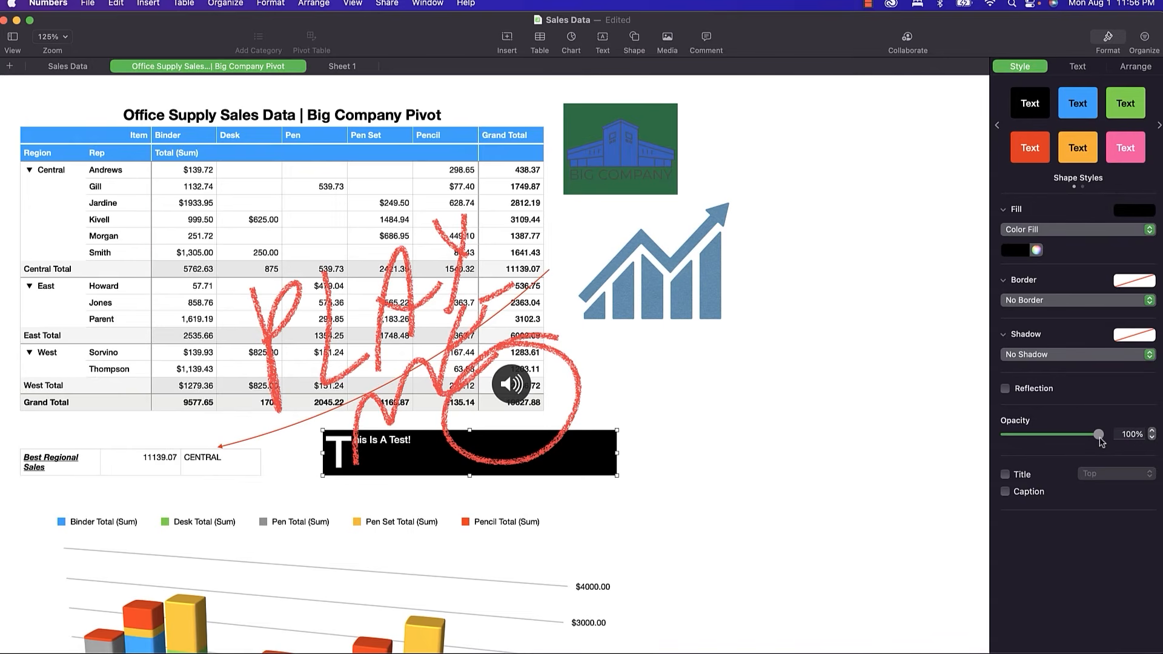
drag(1100, 439, 1038, 444)
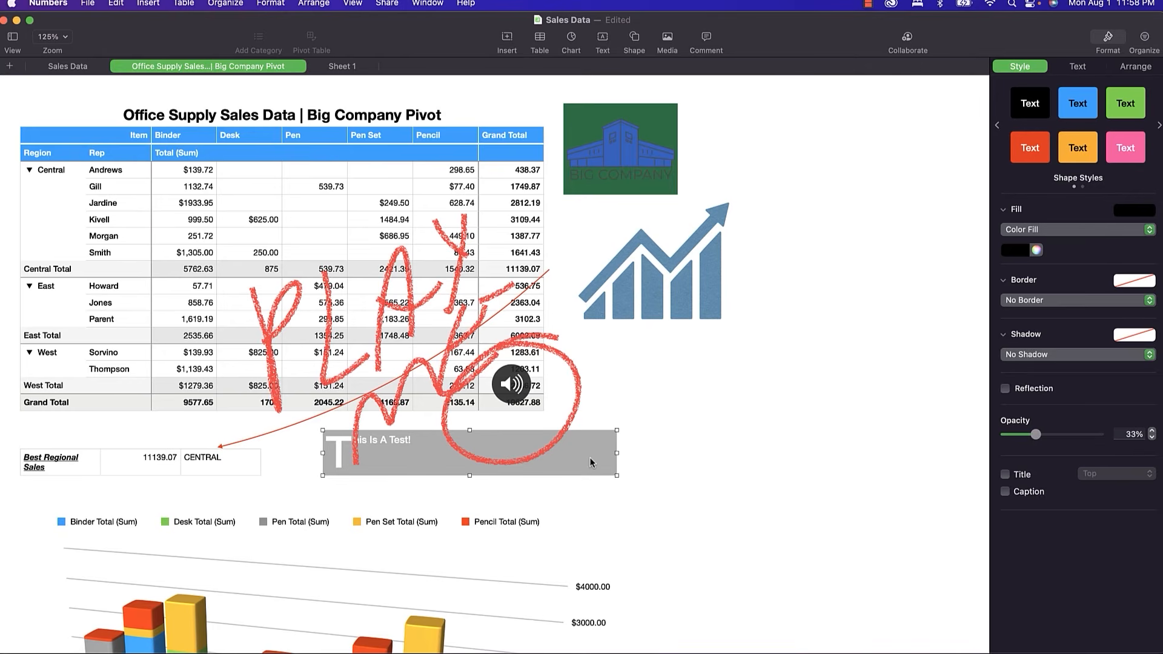
drag(614, 453, 705, 392)
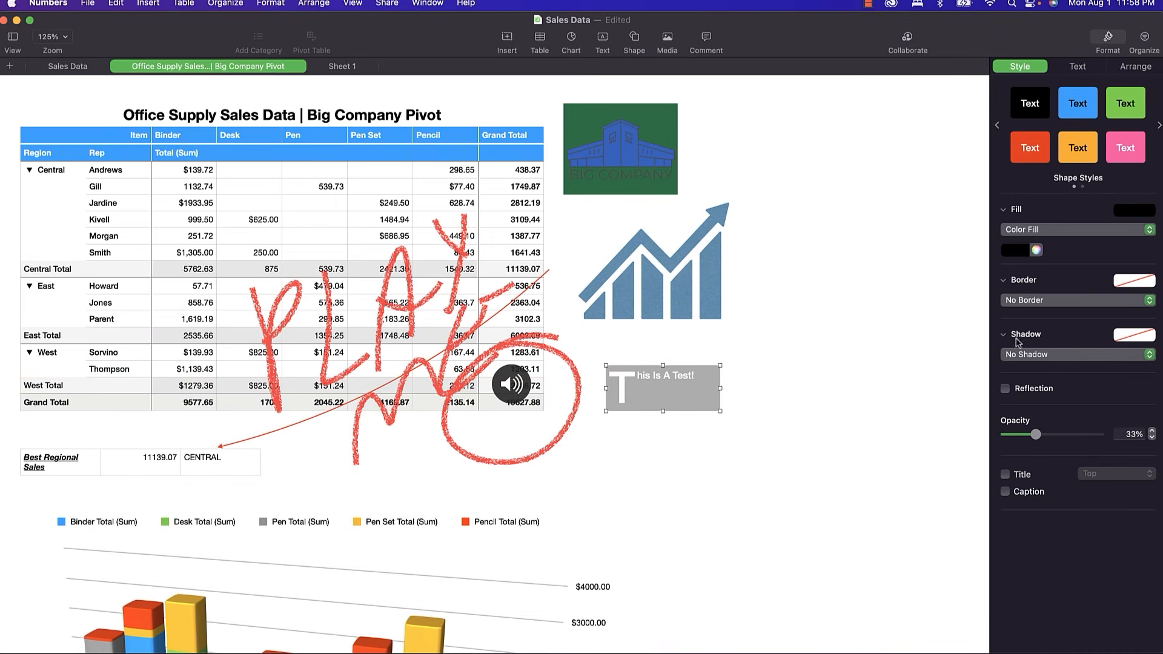
click(1040, 301)
click(1036, 315)
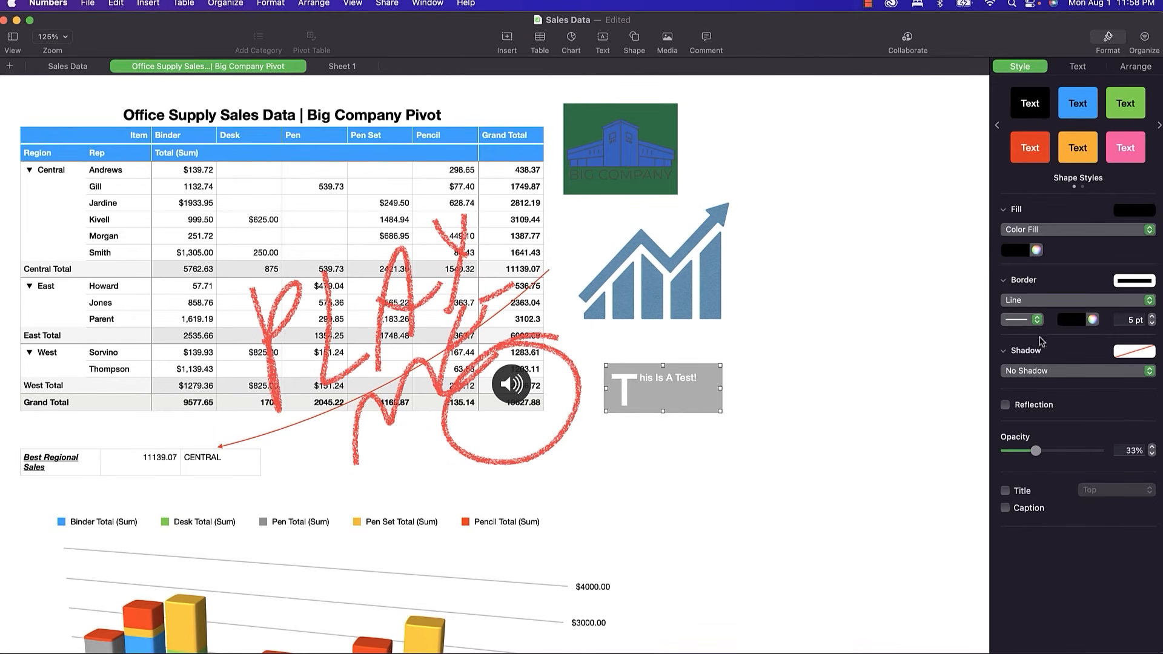
Give the text box a 79% reflection, 42% opacity and a drop shadow.
click(1006, 406)
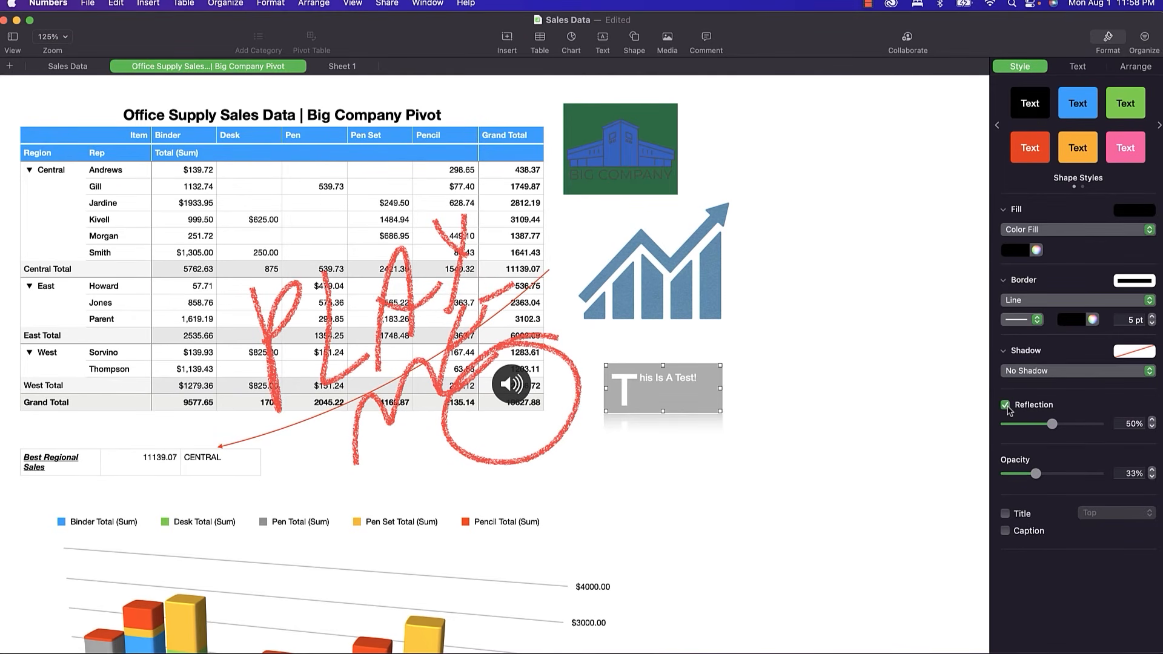
drag(1052, 424, 1085, 424)
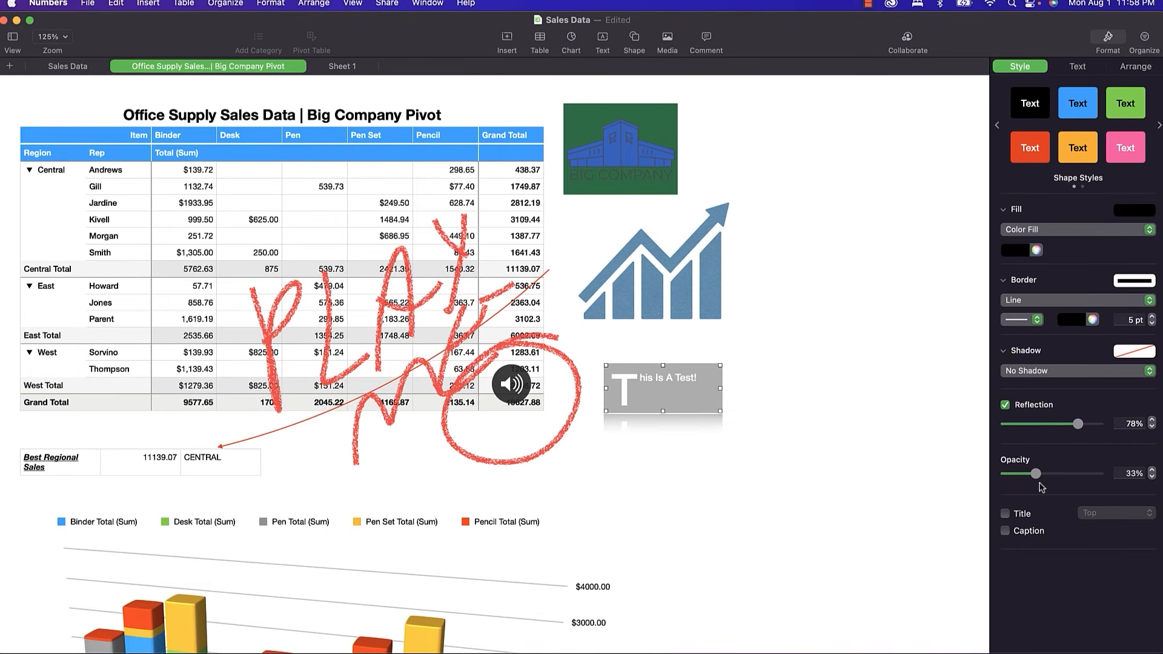
mouse_move(1035, 473)
mouse_down()
mouse_move(1084, 473)
mouse_move(1046, 476)
mouse_up()
mouse_move(1077, 424)
mouse_down()
mouse_move(1104, 424)
mouse_move(1077, 429)
mouse_up()
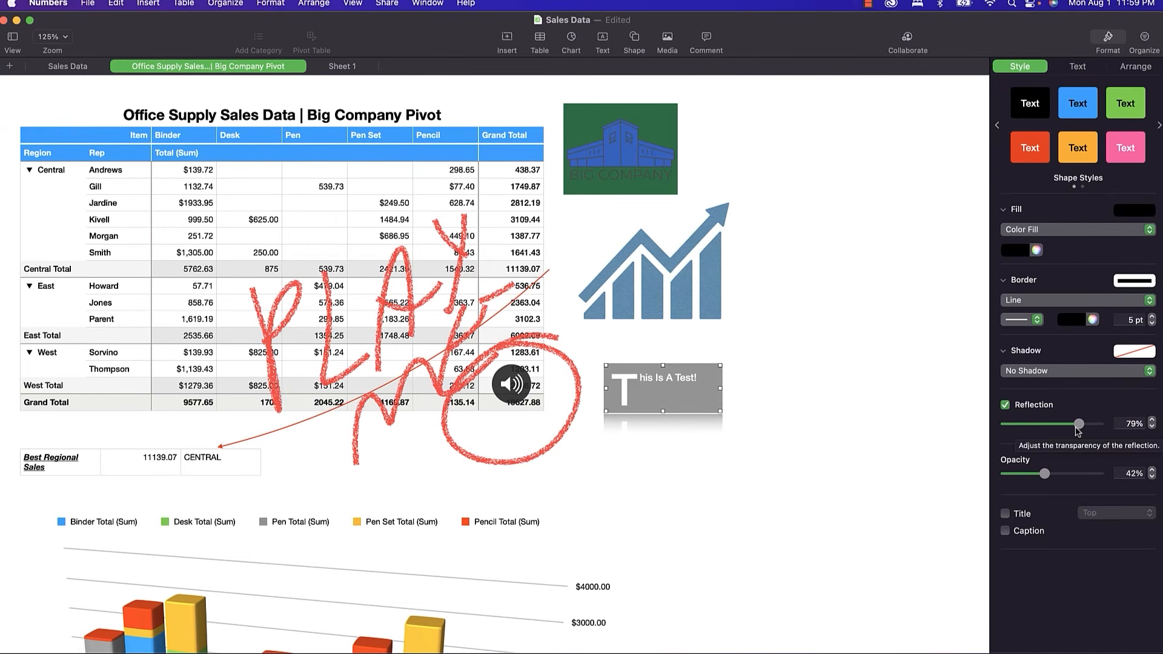
click(1066, 370)
click(1063, 386)
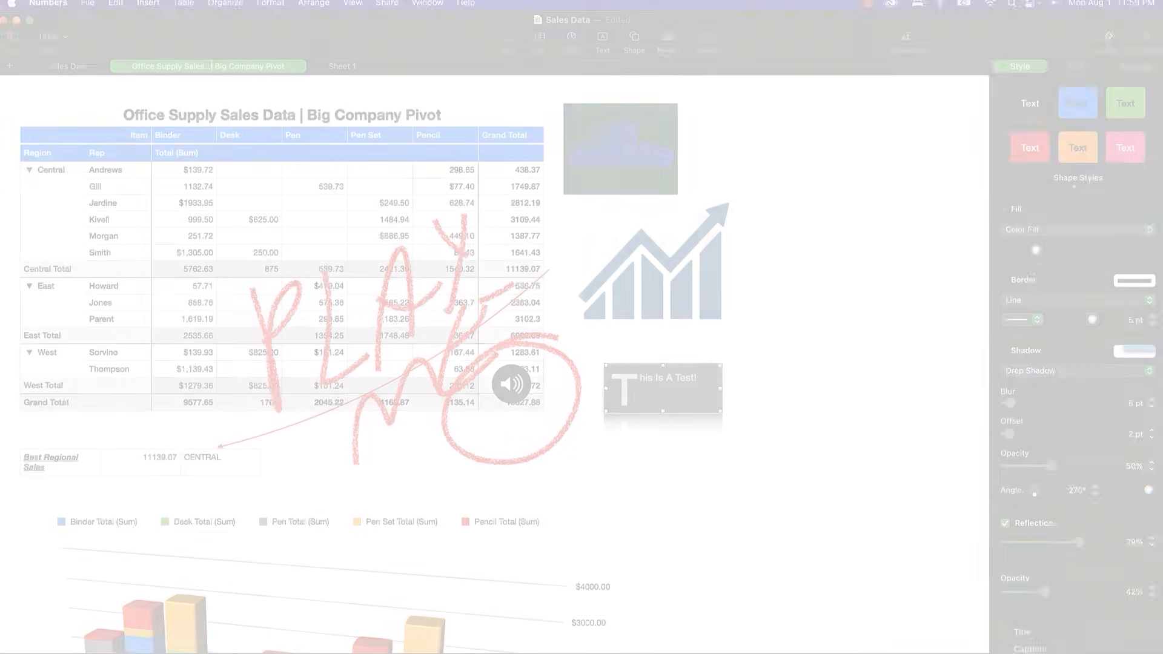
scroll(1061, 441, down, 1)
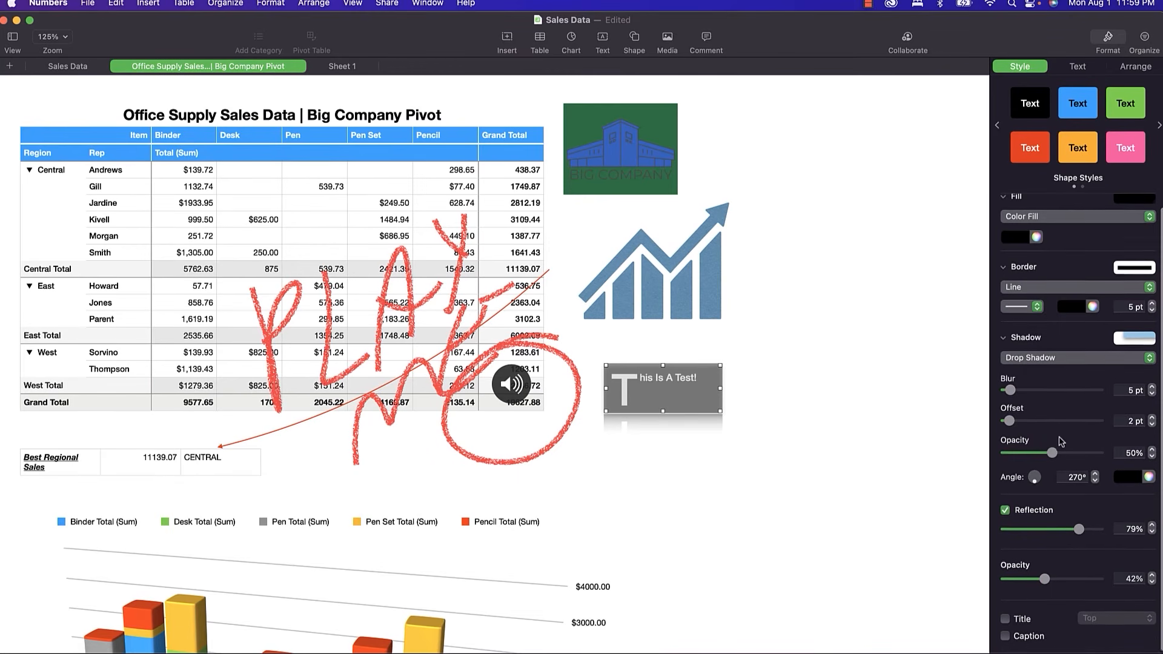
Show a title and caption on the text box, titled 'A work' and captioned 'Of Art!'.
click(1006, 618)
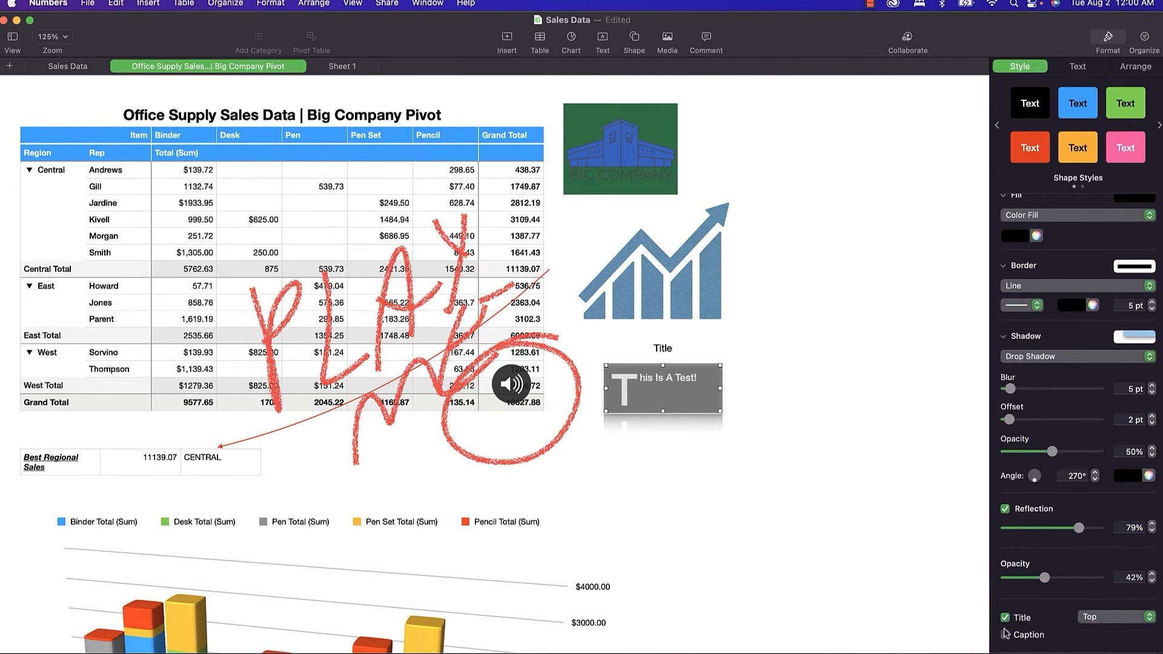
click(1005, 635)
click(666, 350)
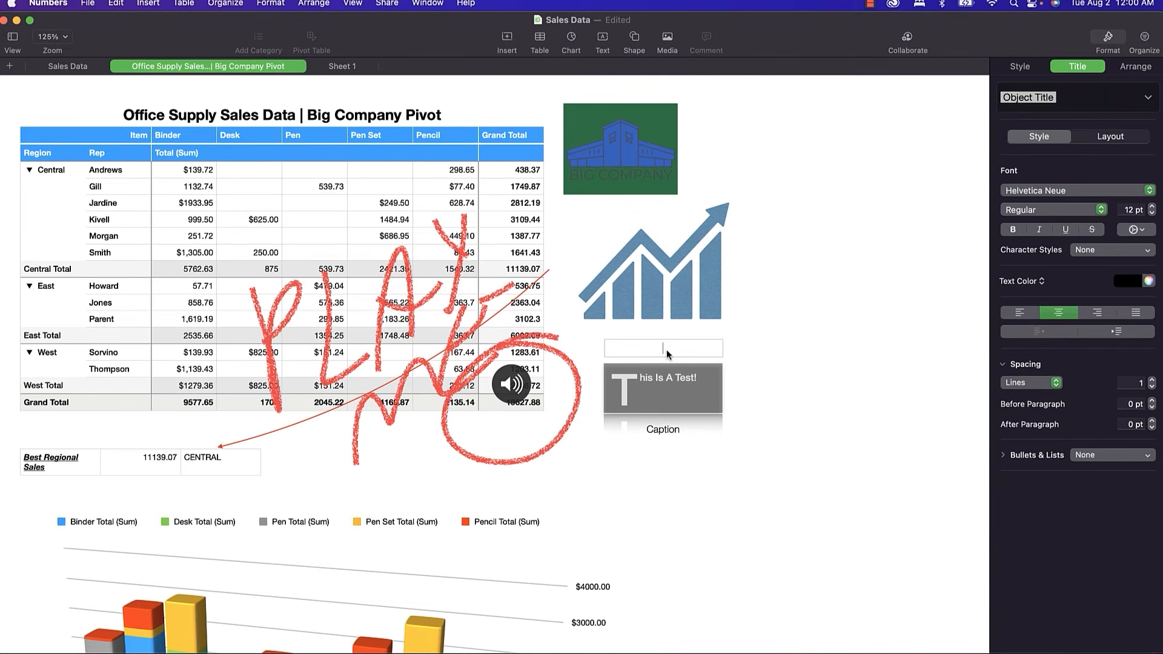
text(A work)
click(669, 431)
text(Of A)
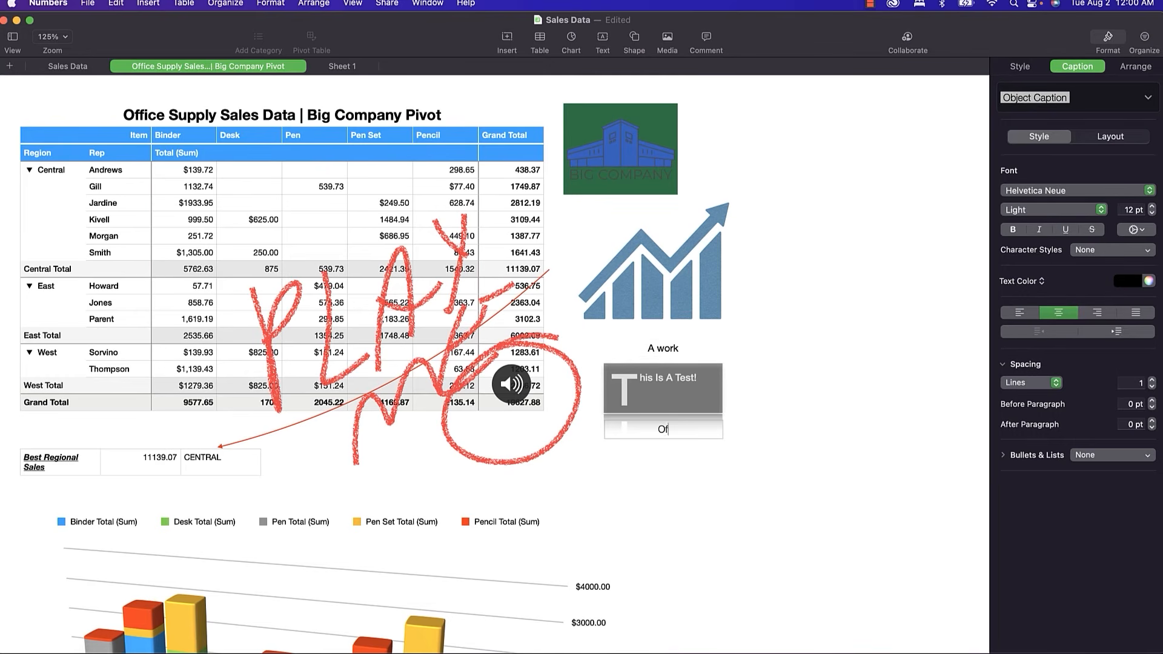
text(rt!)
key(Return)
click(683, 461)
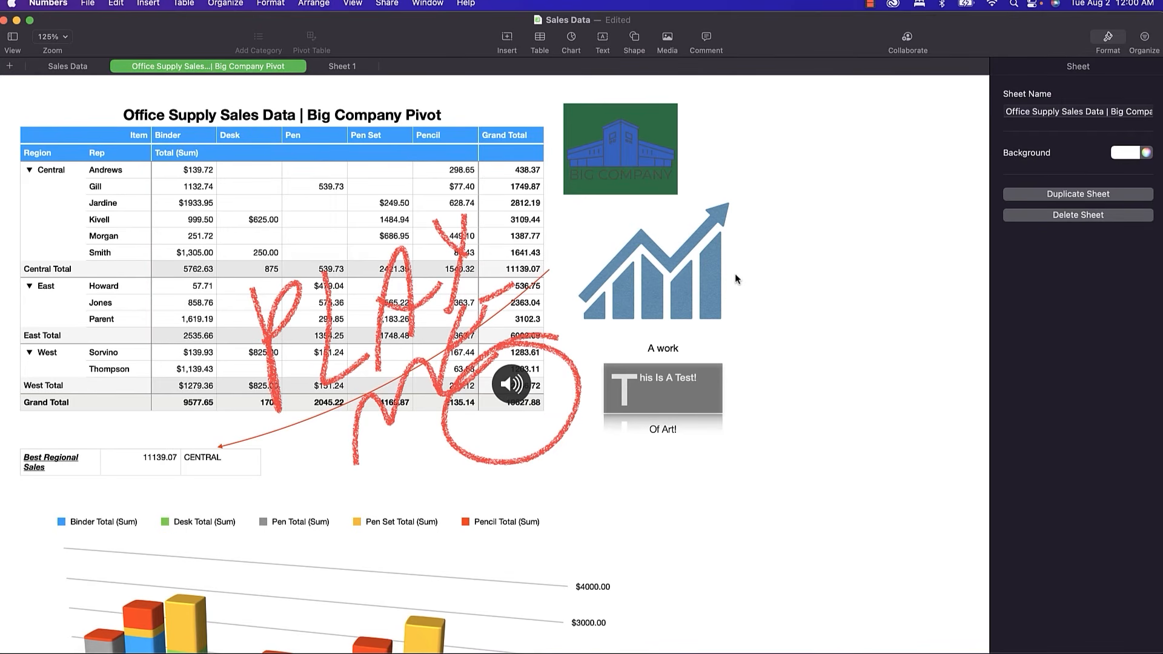
Add the text box's look as a new shape style, then go to the Sales Data sheet.
click(1108, 37)
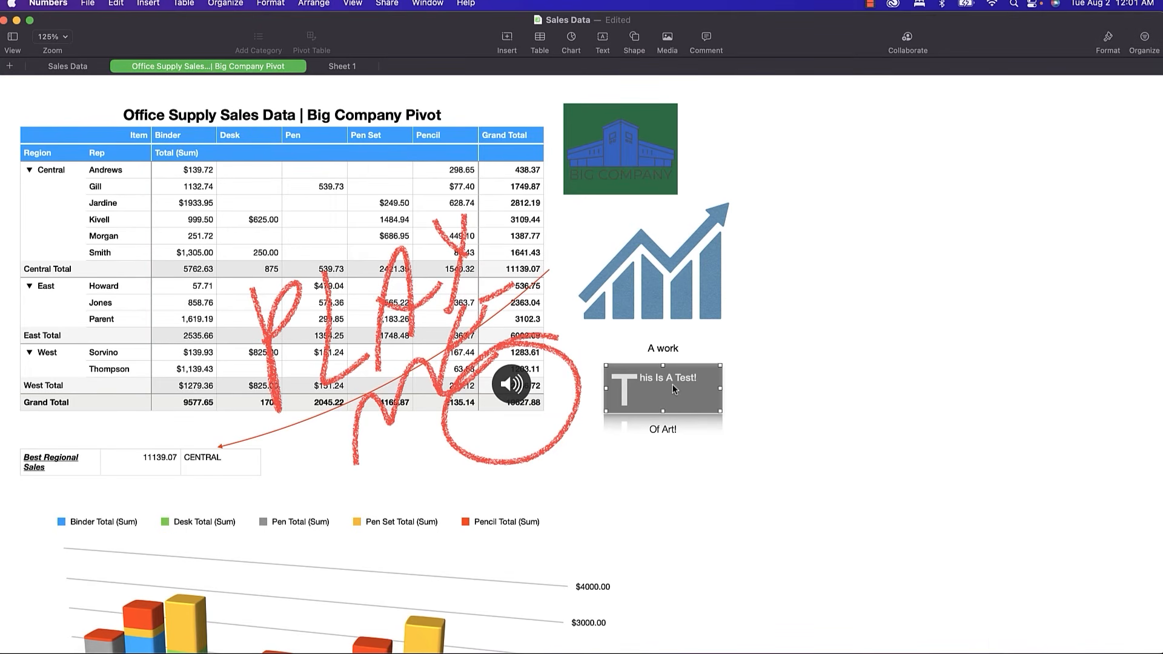
click(1108, 37)
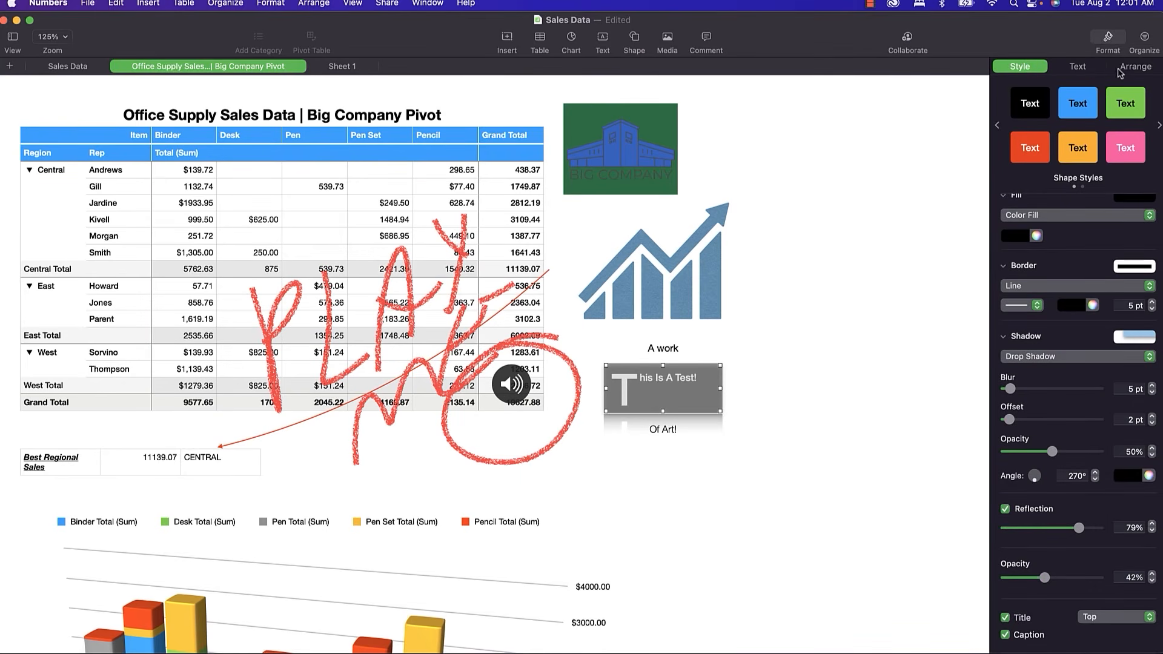
click(1158, 126)
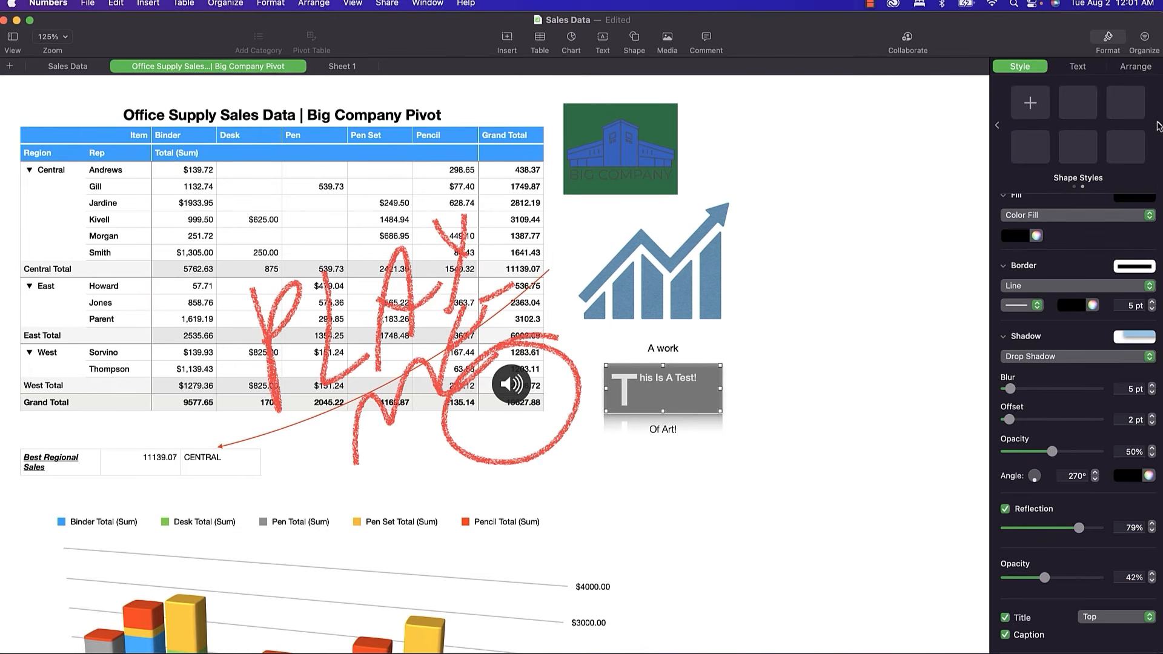
click(1031, 104)
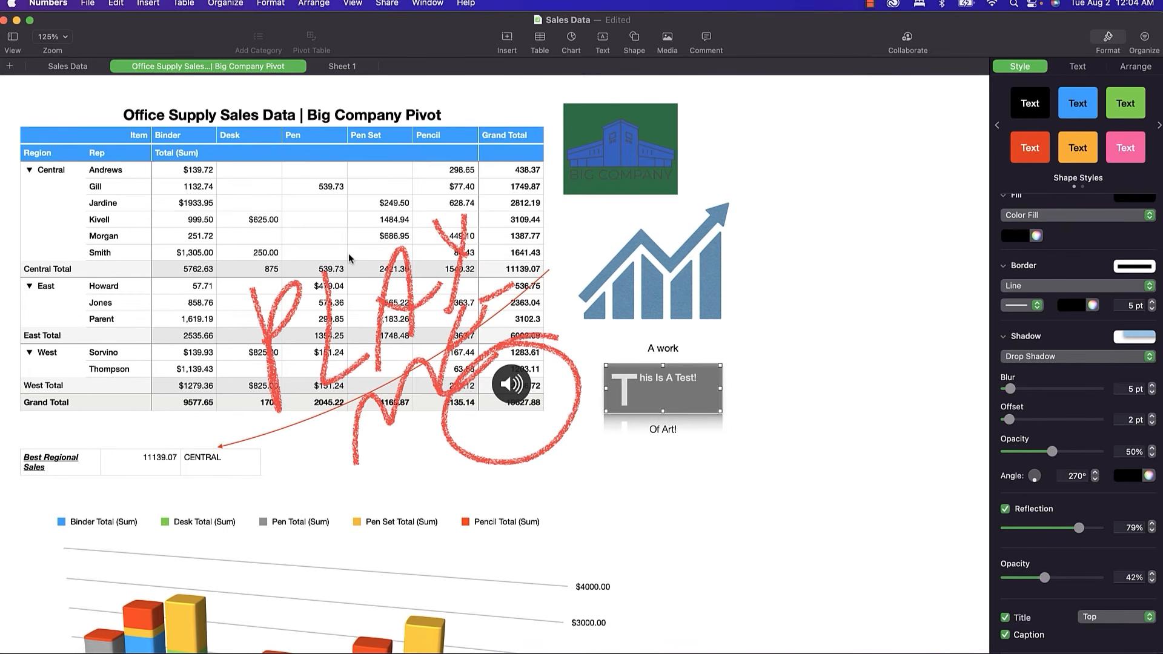
click(87, 67)
click(116, 4)
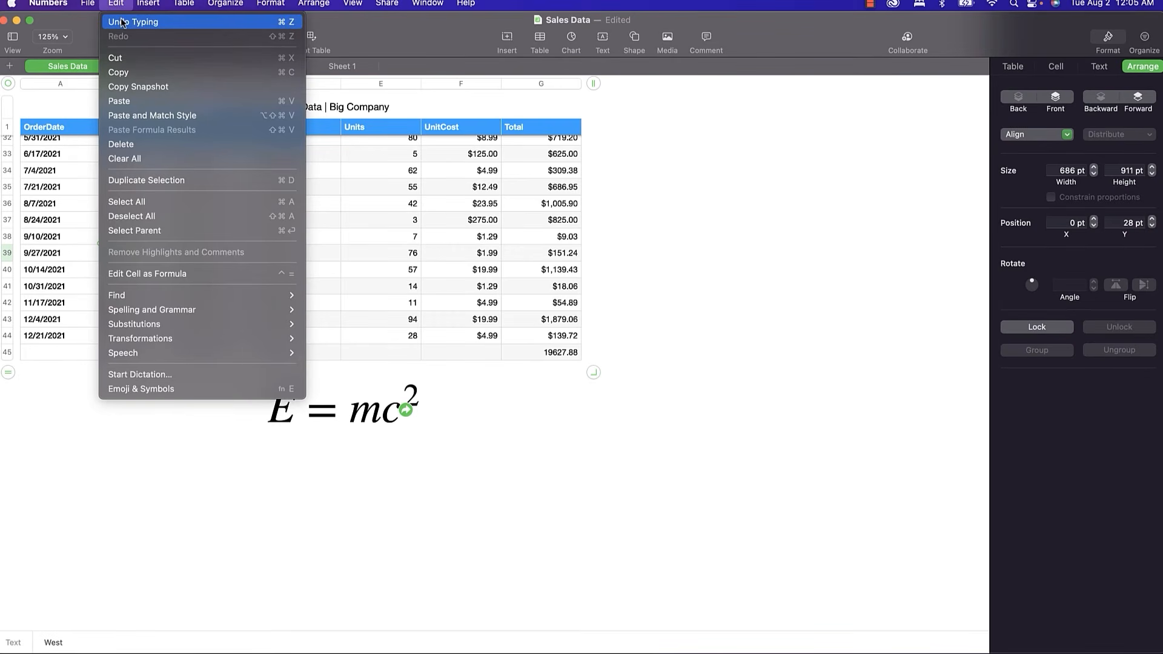
mouse_move(261, 295)
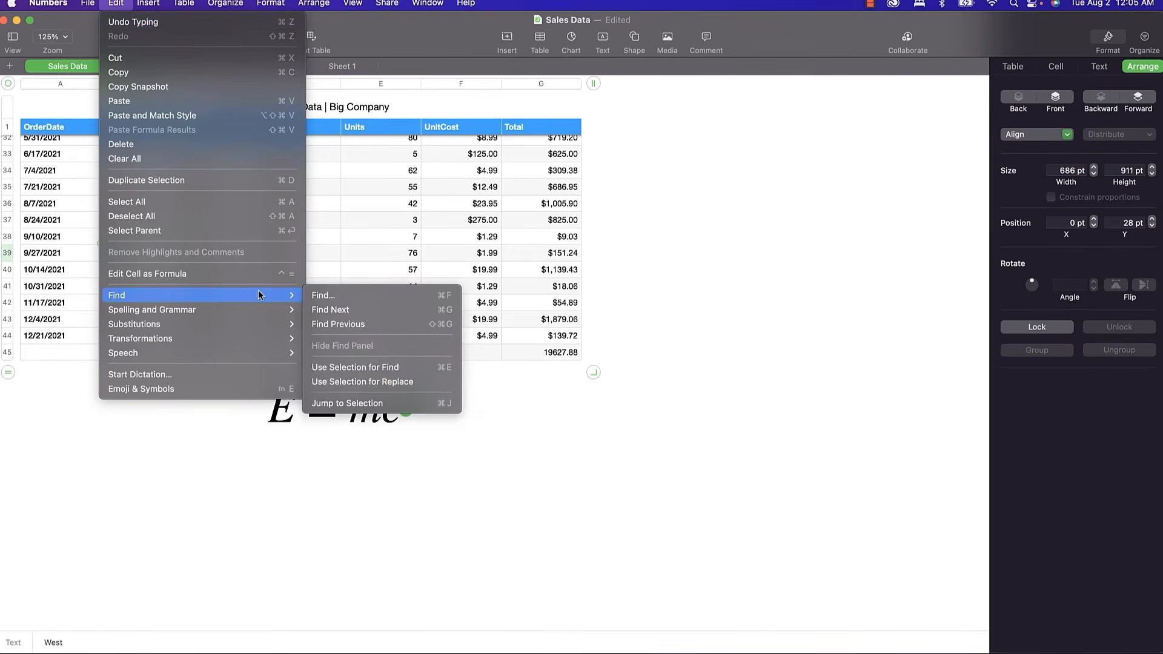
click(294, 472)
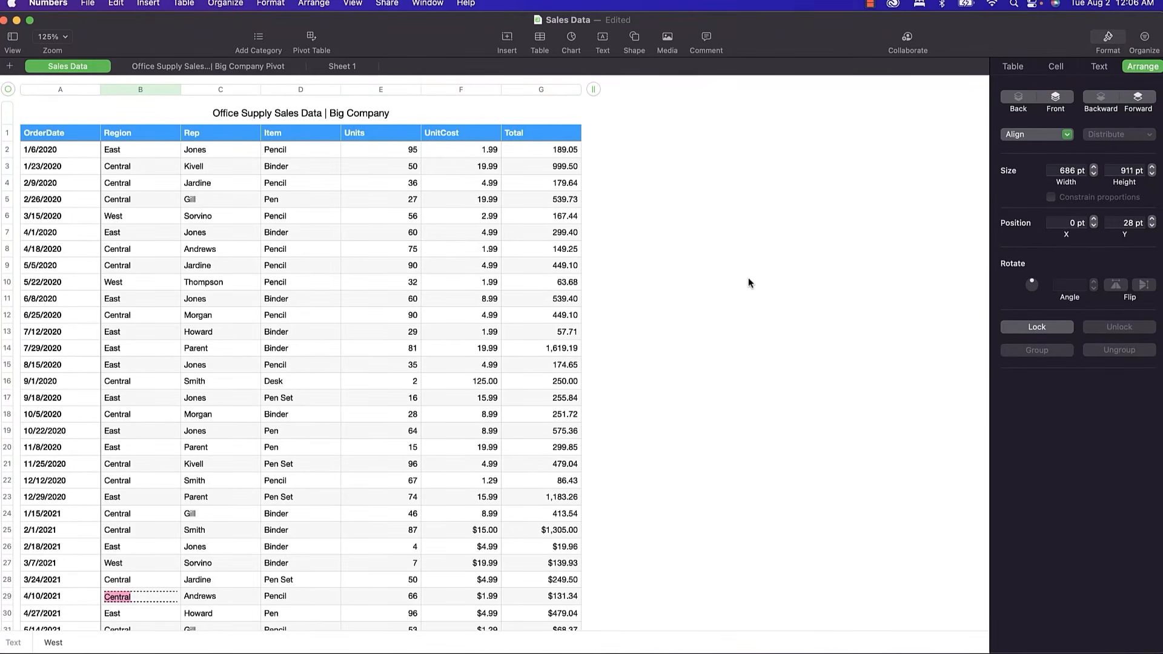
double_click(279, 150)
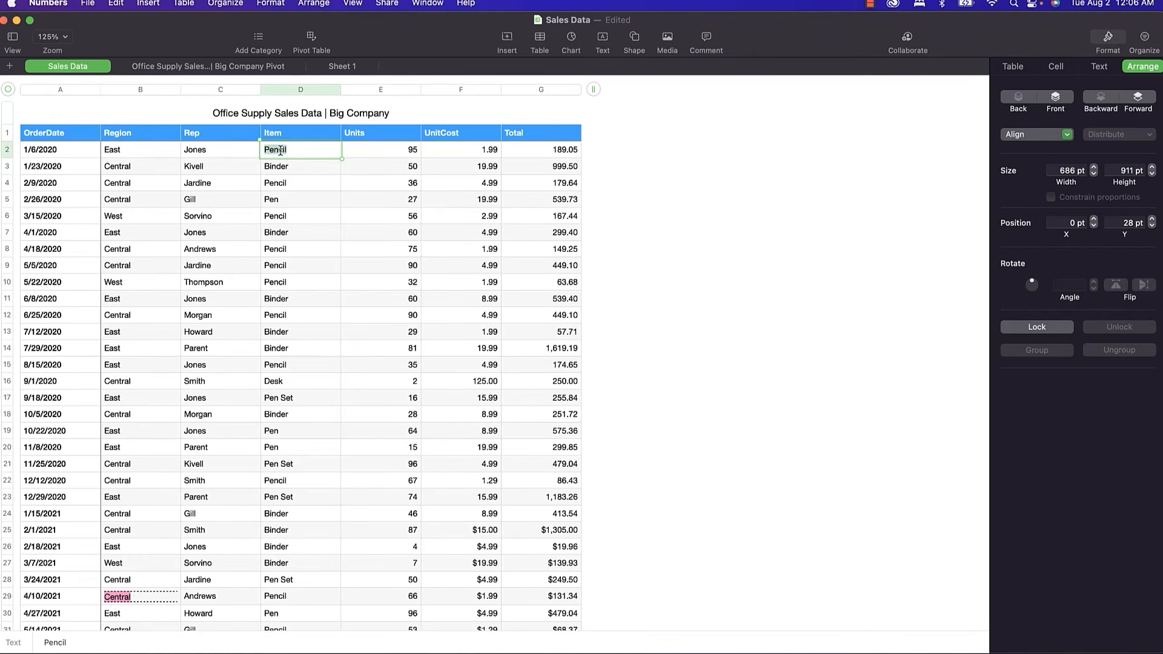
right_click(279, 150)
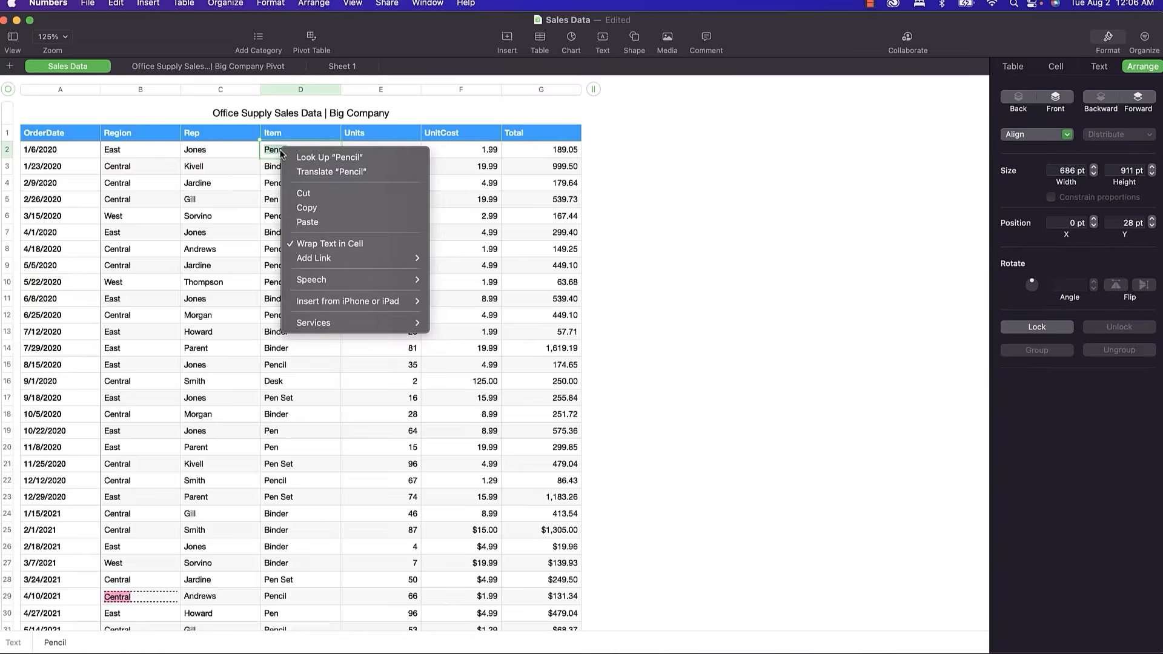
click(314, 159)
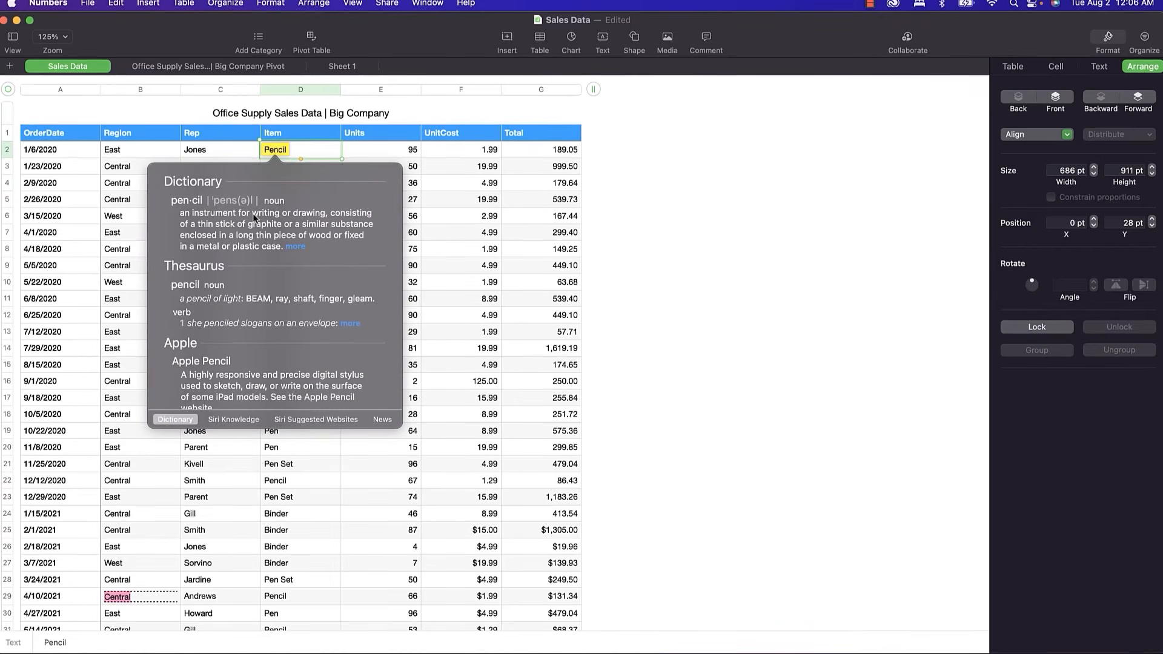
scroll(252, 213, down, 3)
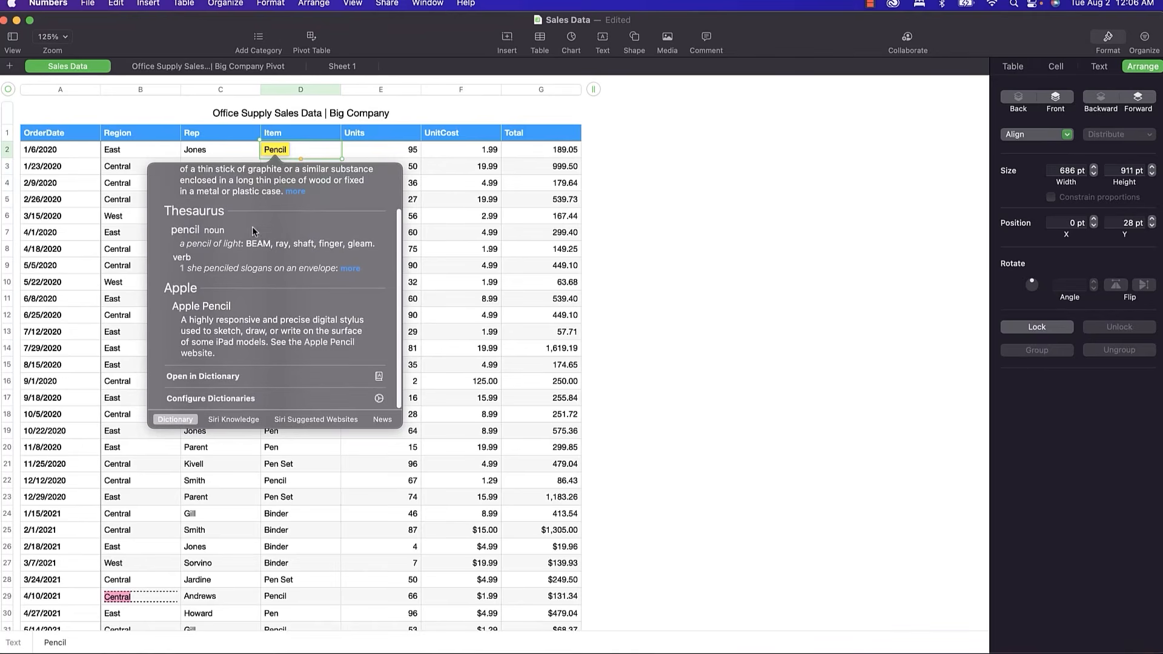
click(242, 420)
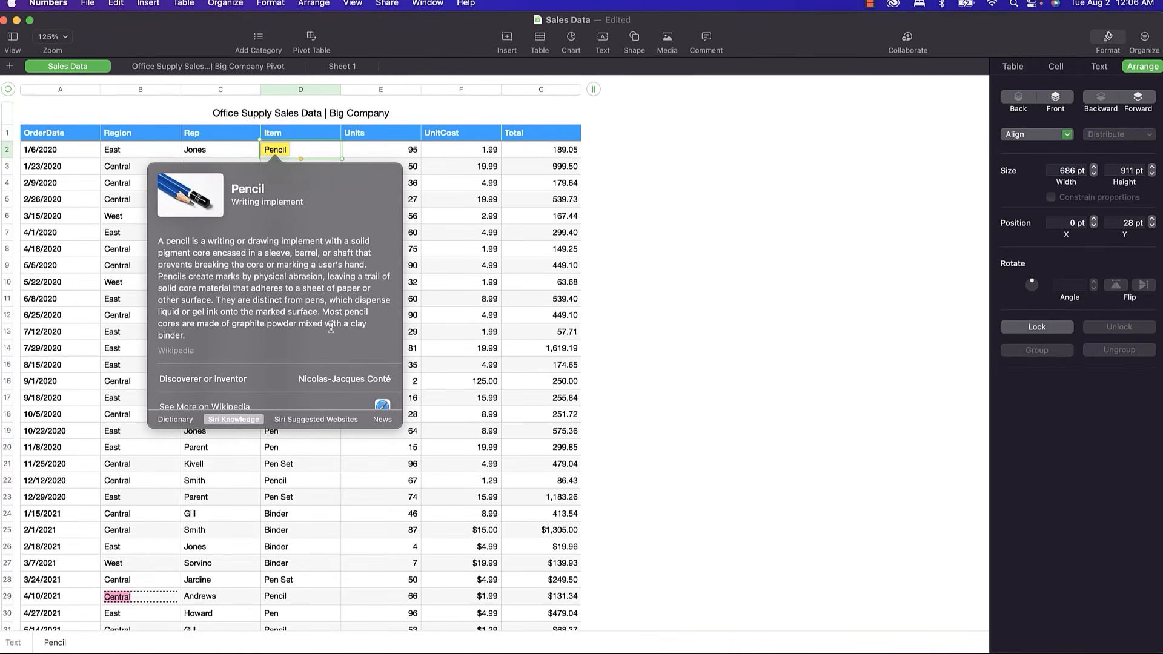
click(314, 419)
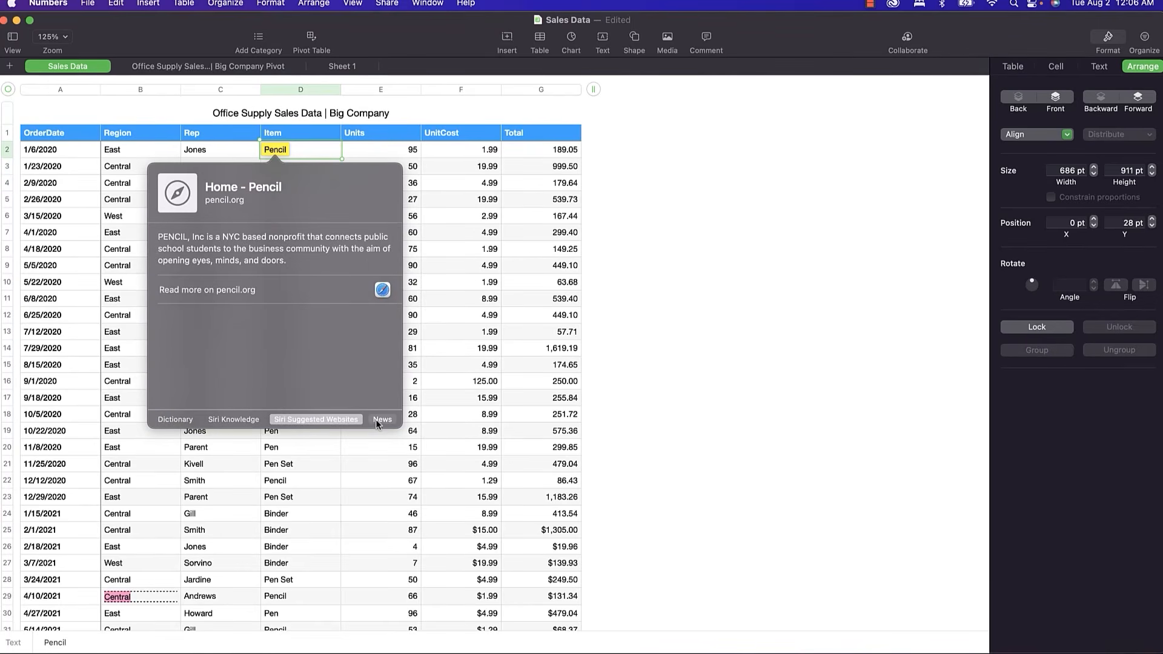
click(375, 419)
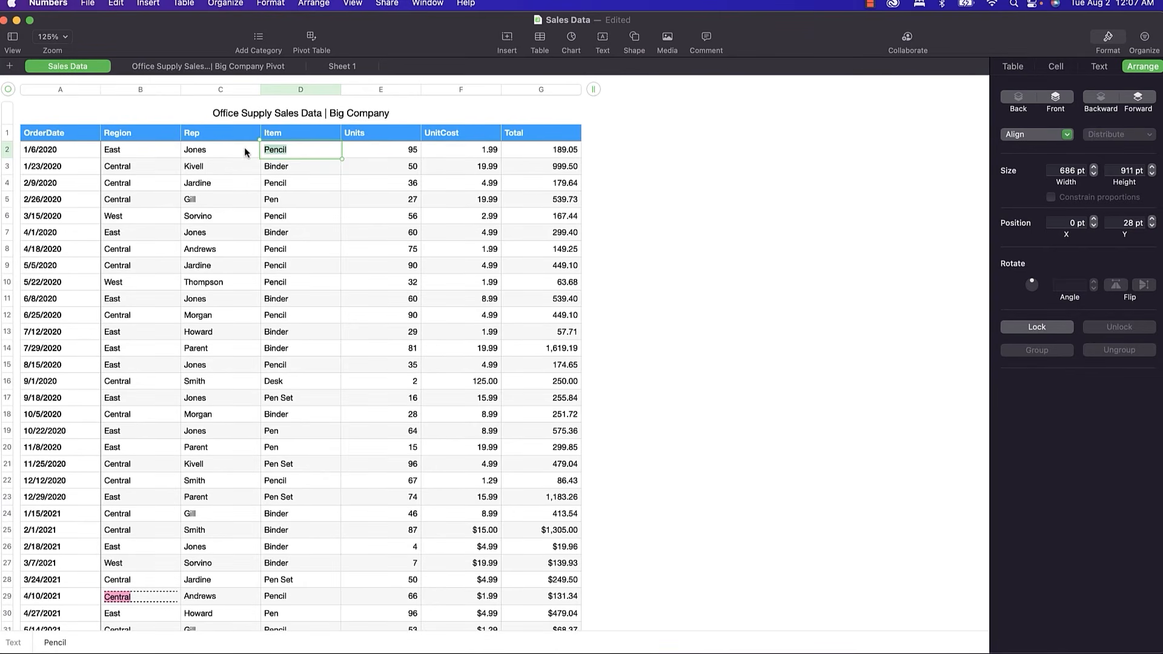
Use Find & Replace to replace every 'parent' with 'Parant'.
click(216, 149)
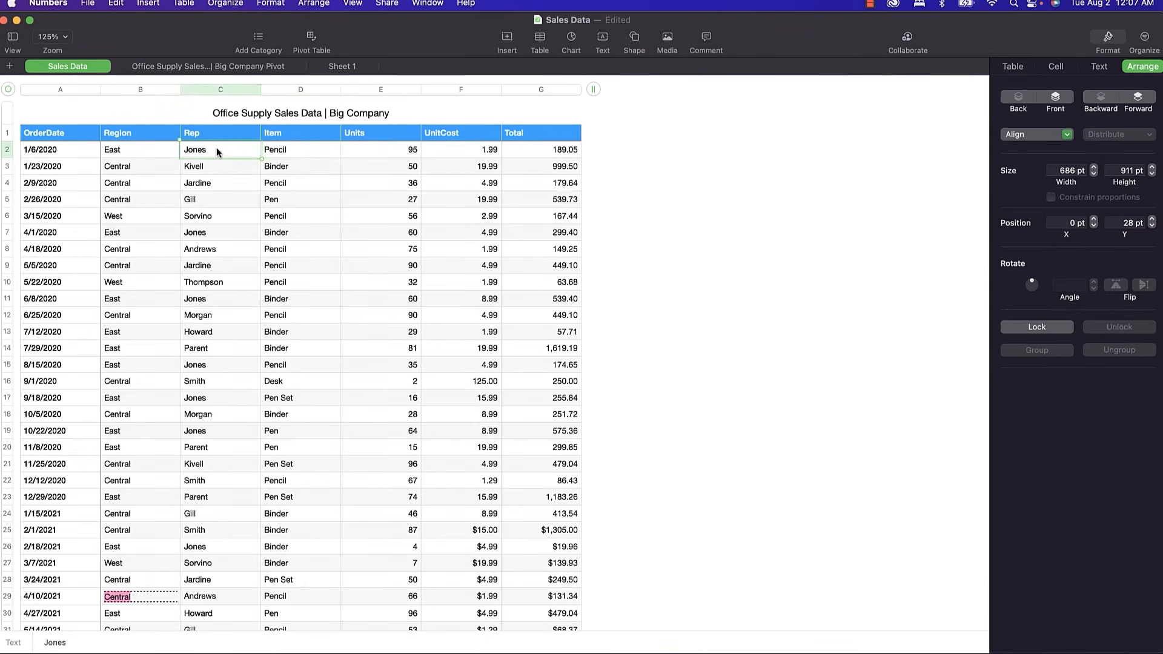
click(109, 5)
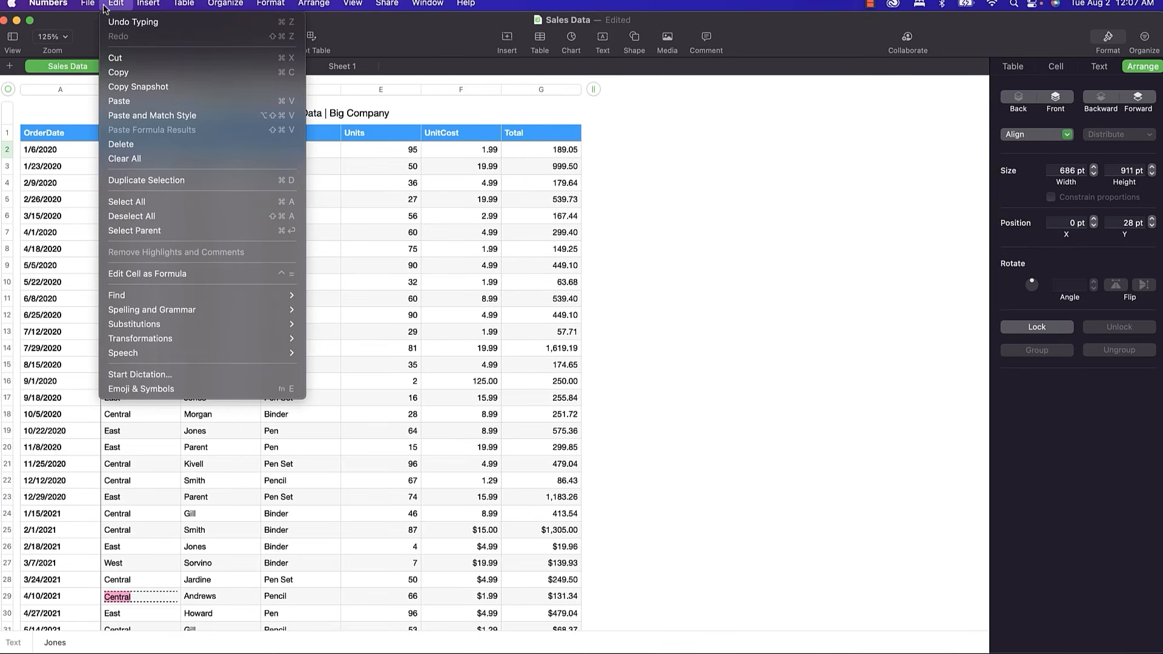
mouse_move(203, 297)
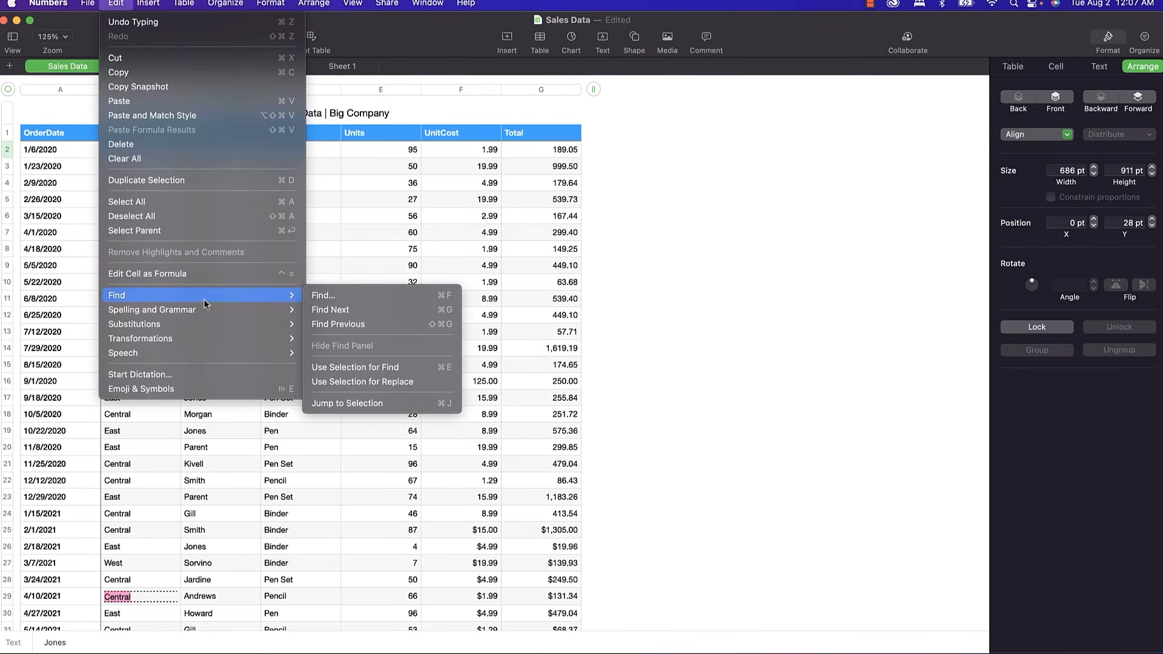
click(320, 296)
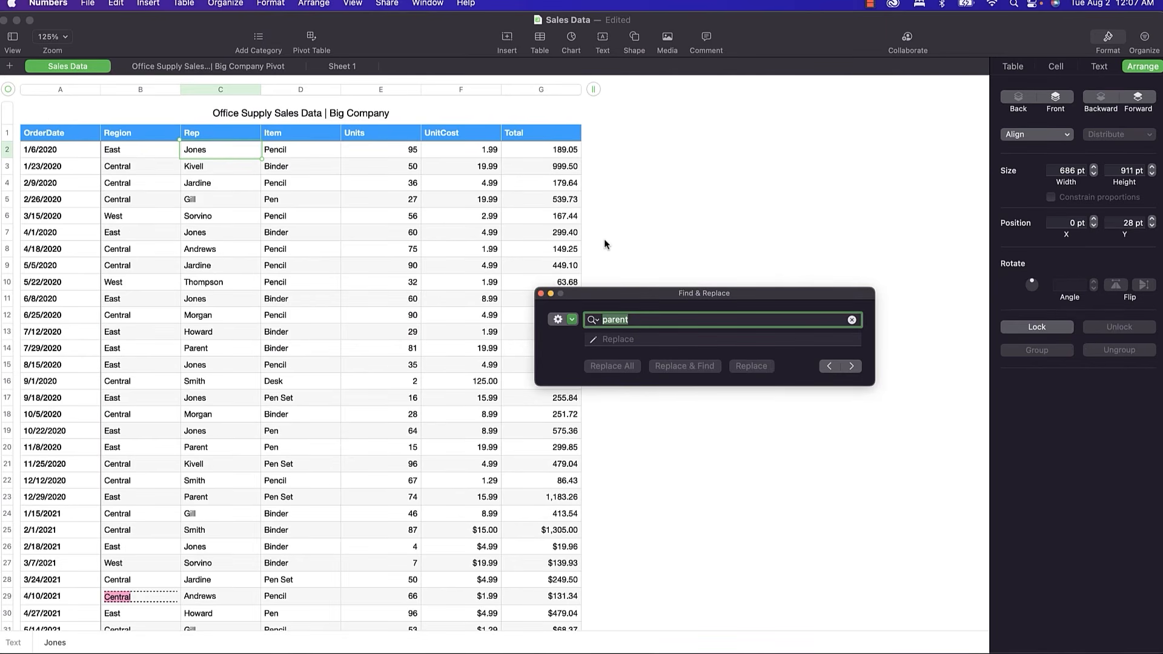
click(639, 321)
click(614, 339)
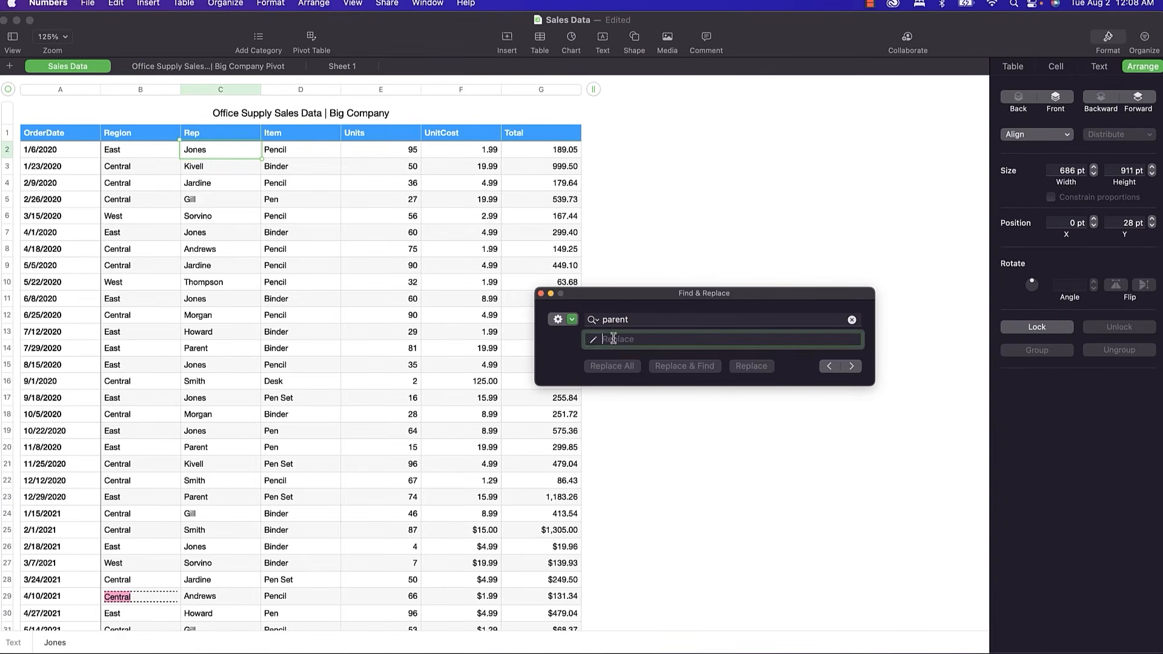
text(P)
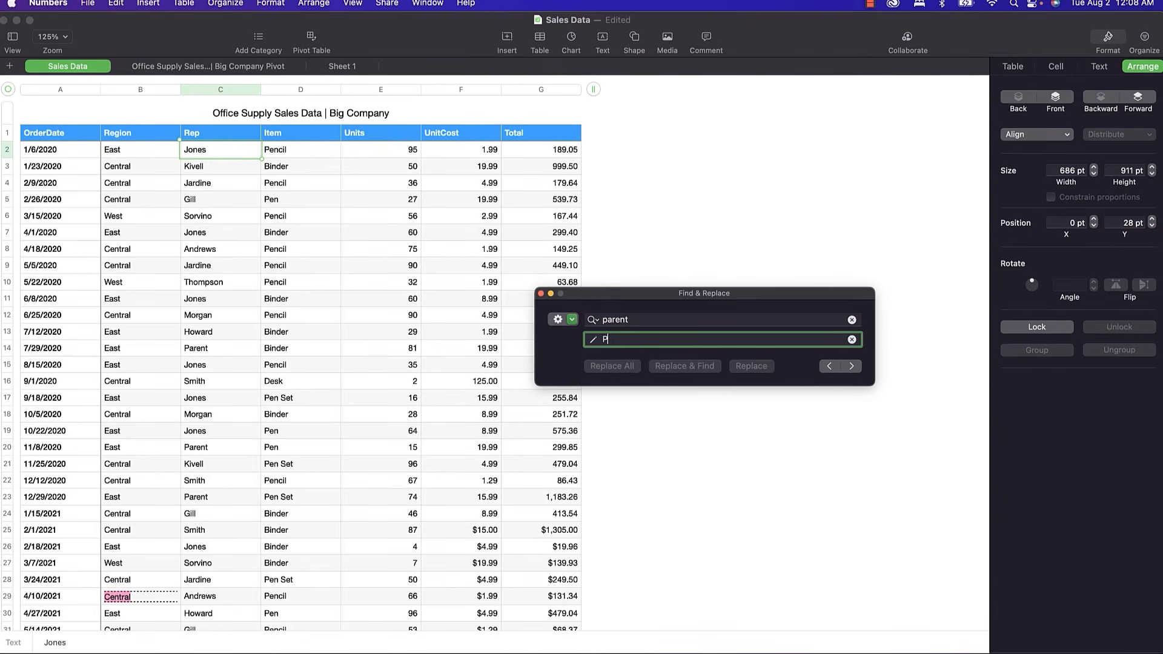
text(arant)
click(851, 366)
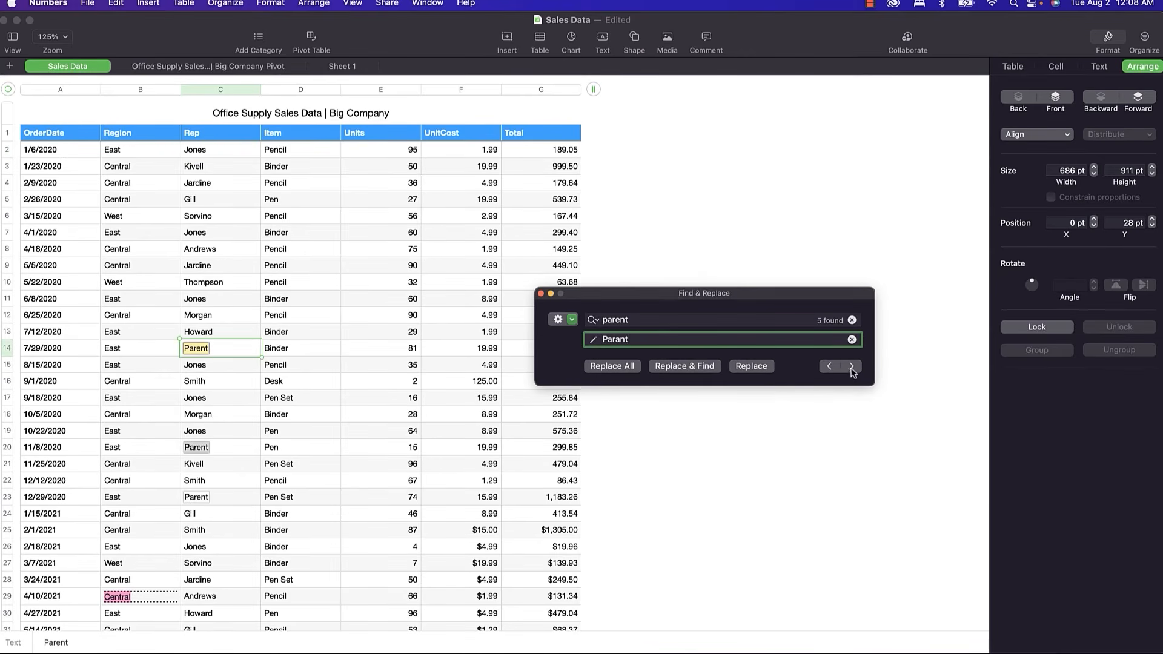
click(613, 367)
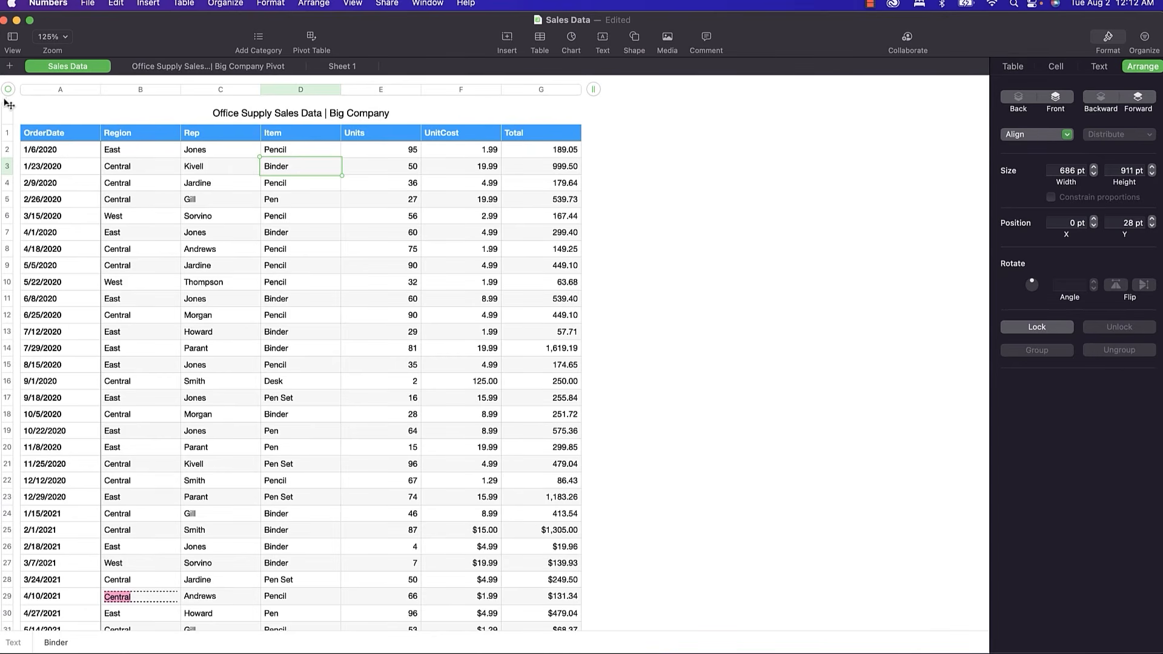
Type 'Kljhlkjhf' in B2, add it to the dictionary, undo back to East, then select D7.
click(111, 151)
text(Kljhlkjhf)
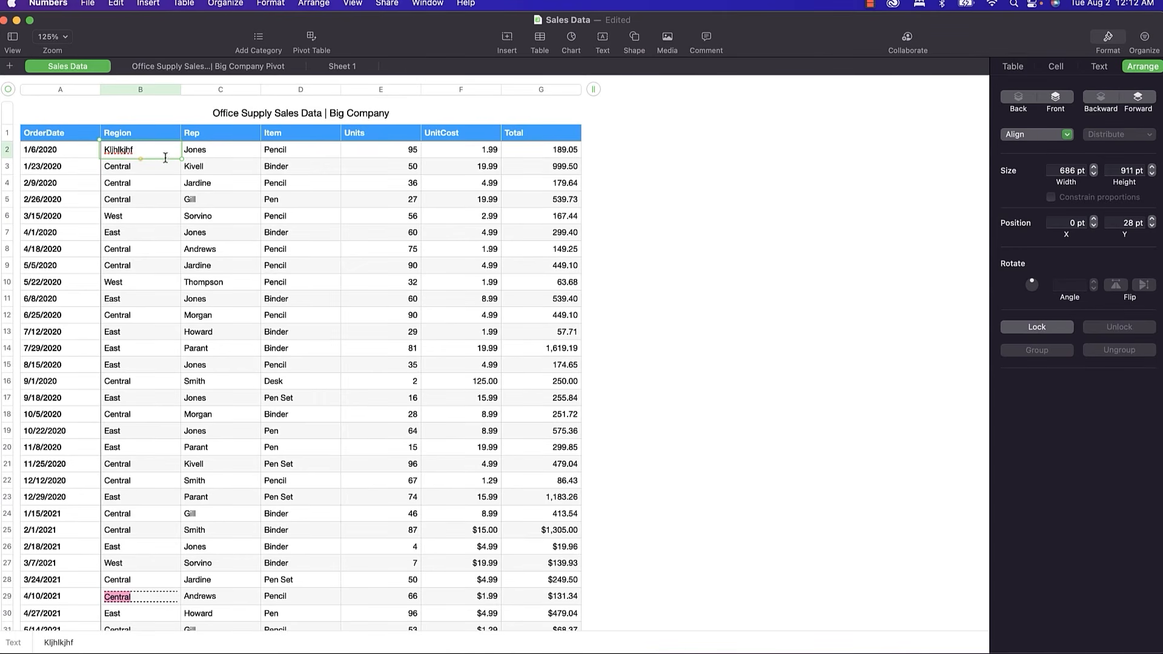
right_click(122, 154)
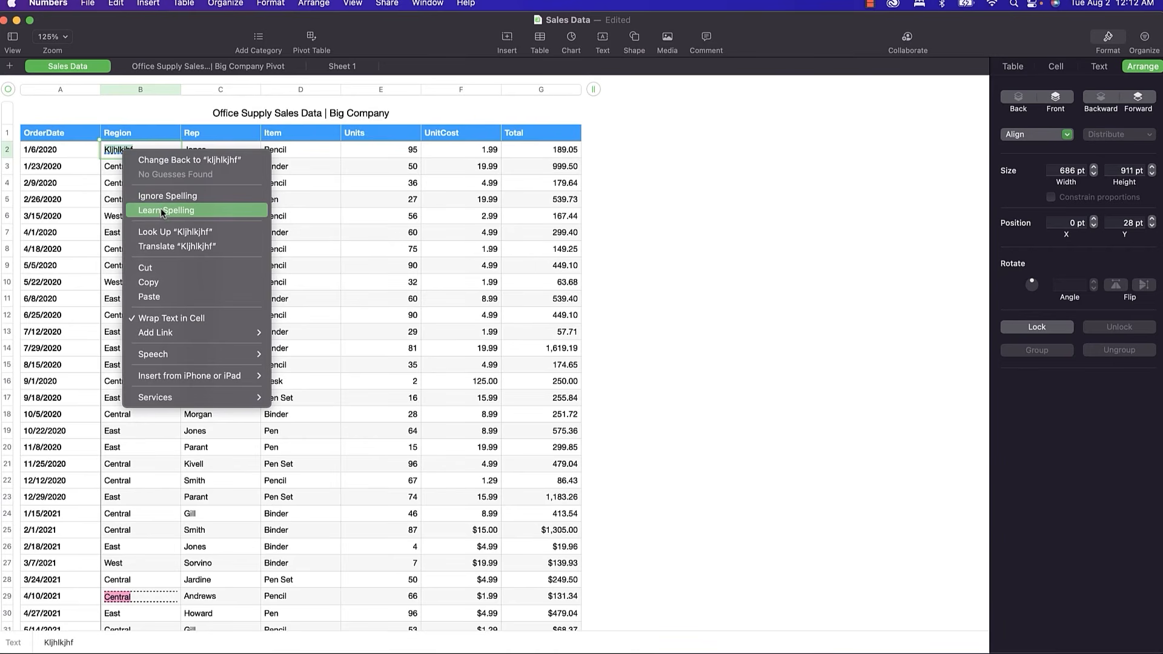
click(144, 207)
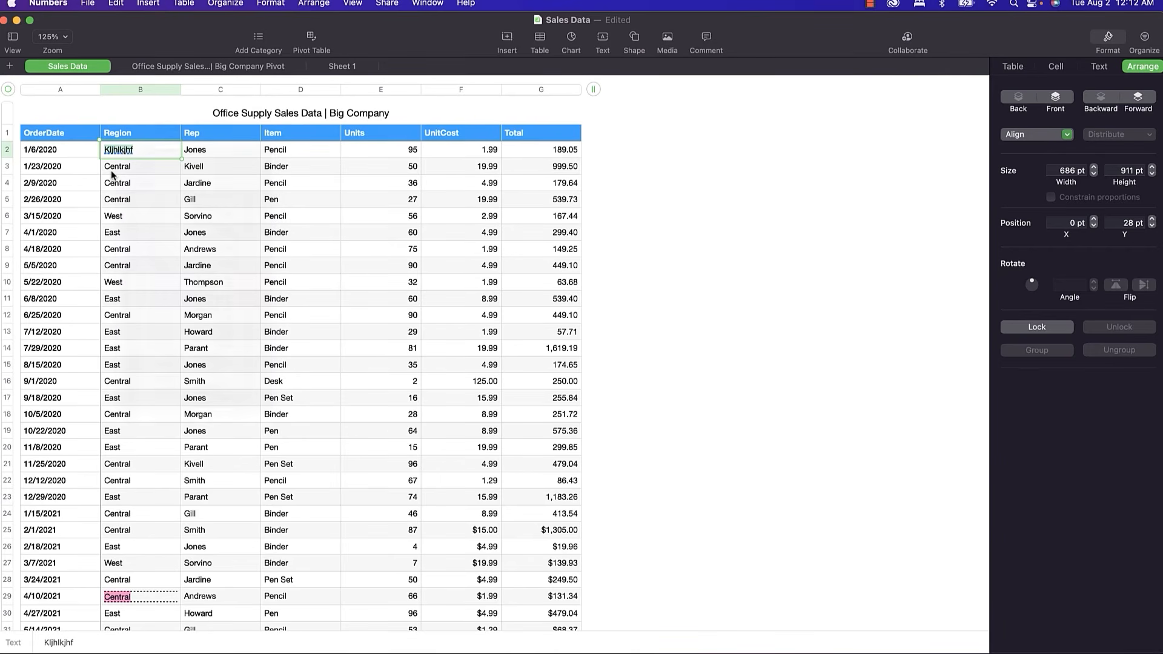
key(super+z)
click(308, 234)
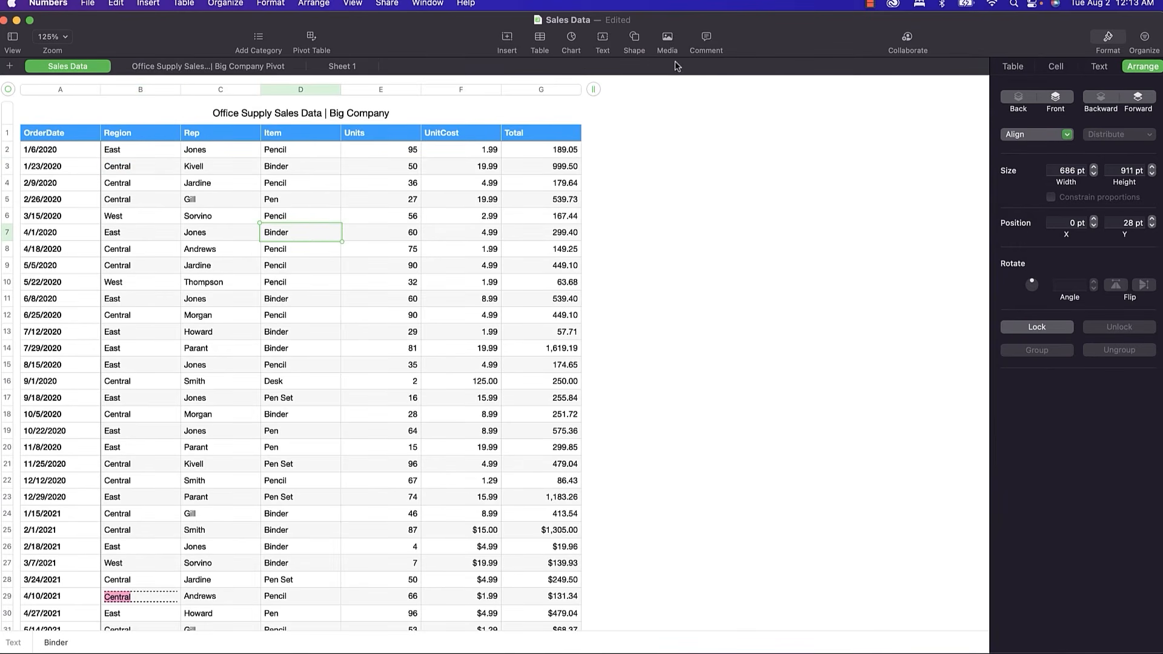
Add a 'Hi World!' comment to D7, then open the print preview with Cmd+P.
click(706, 38)
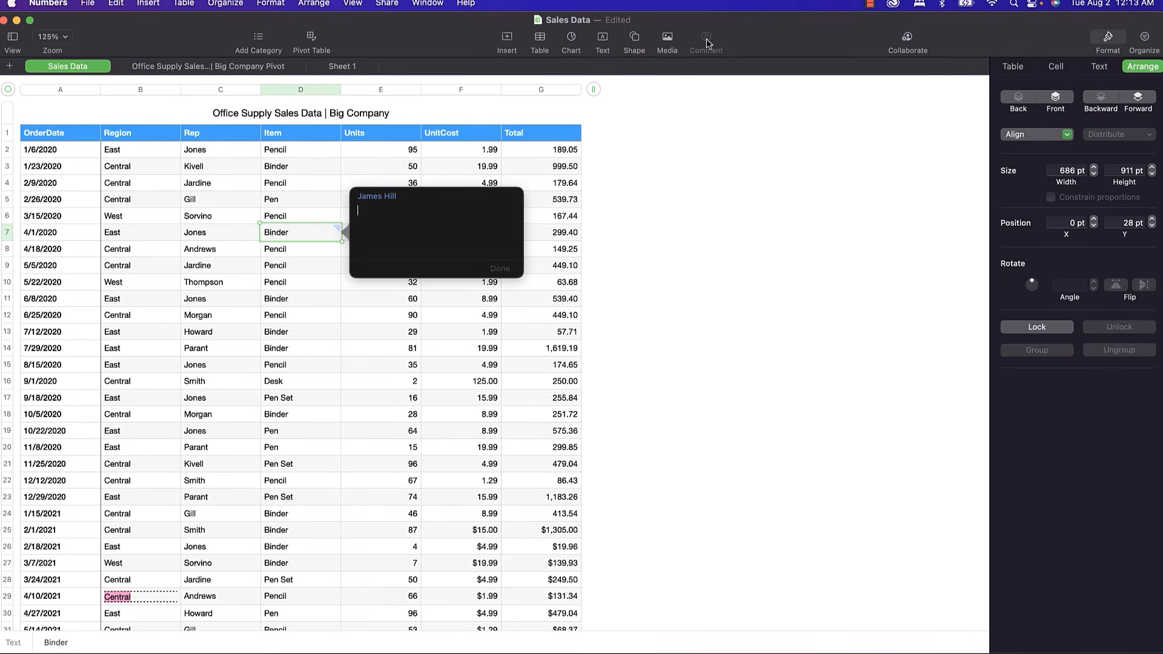
text(Hi World!)
click(245, 302)
mouse_move(297, 240)
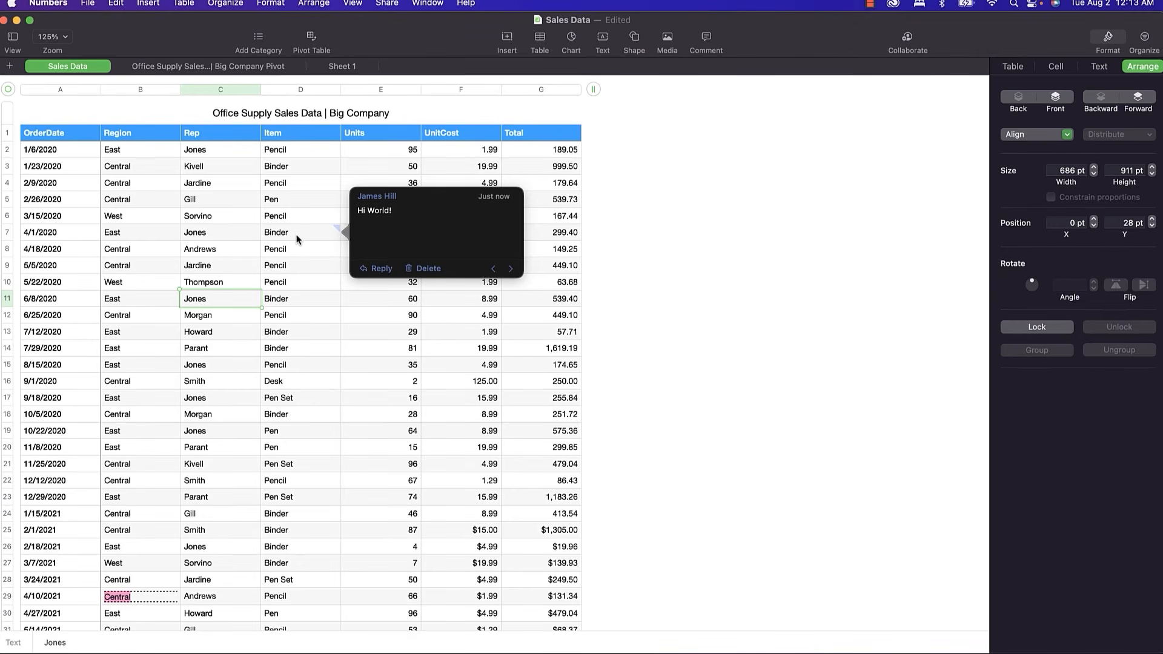
key(super+p)
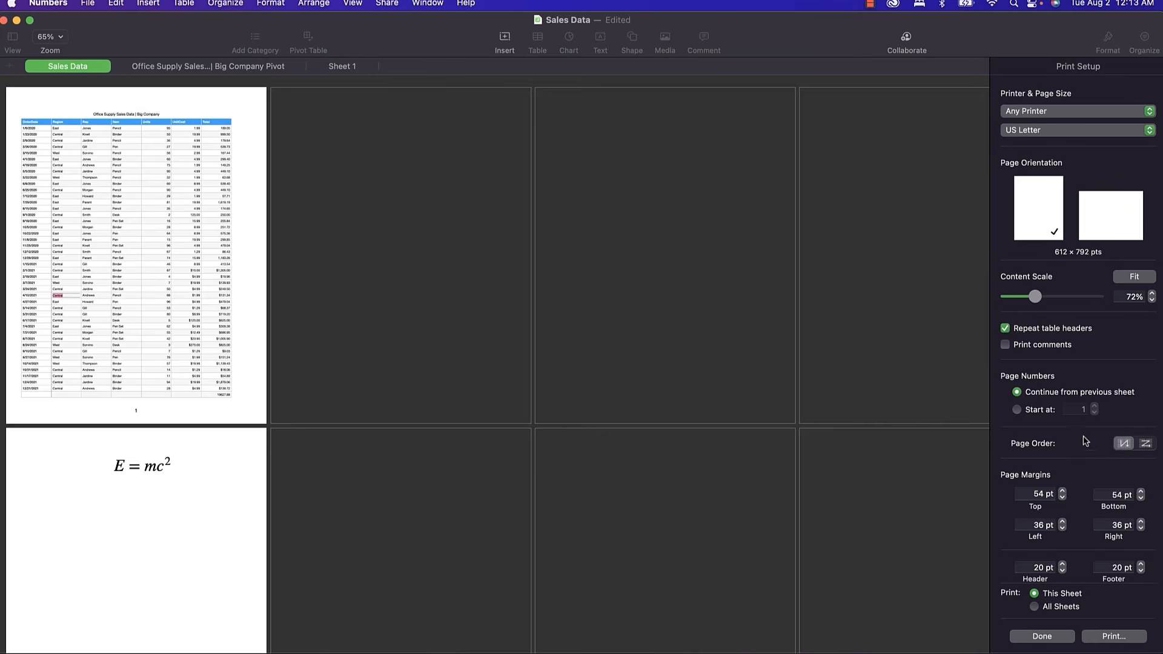
Turn on Print comments in Print Setup, then exit the print preview.
click(1006, 345)
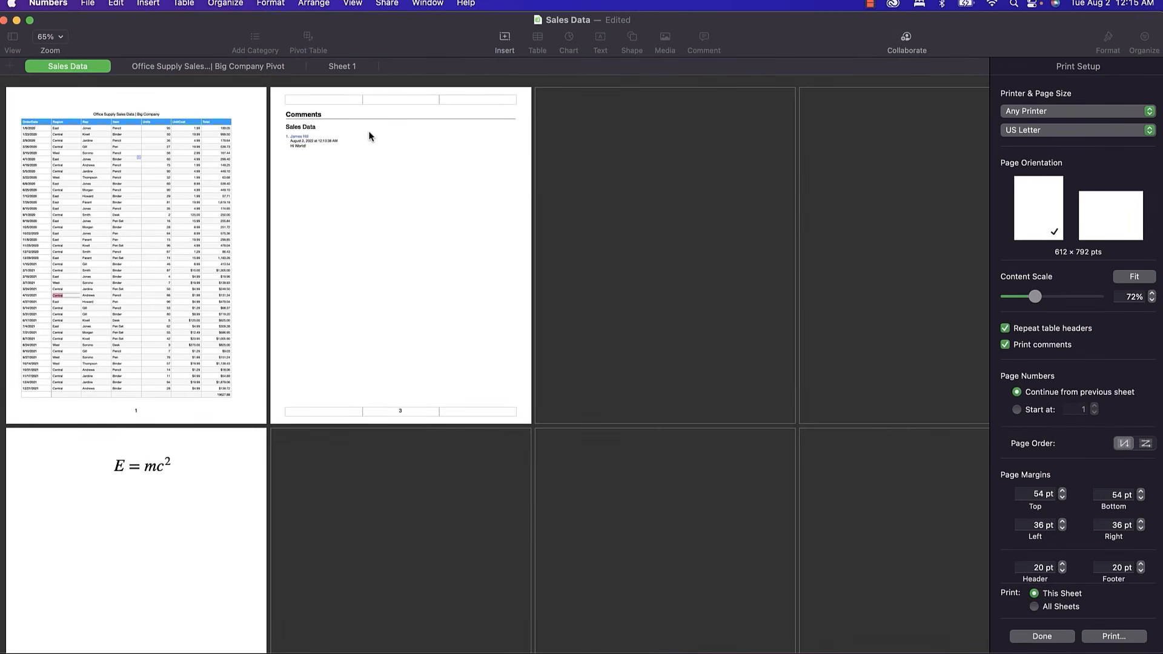
key(Escape)
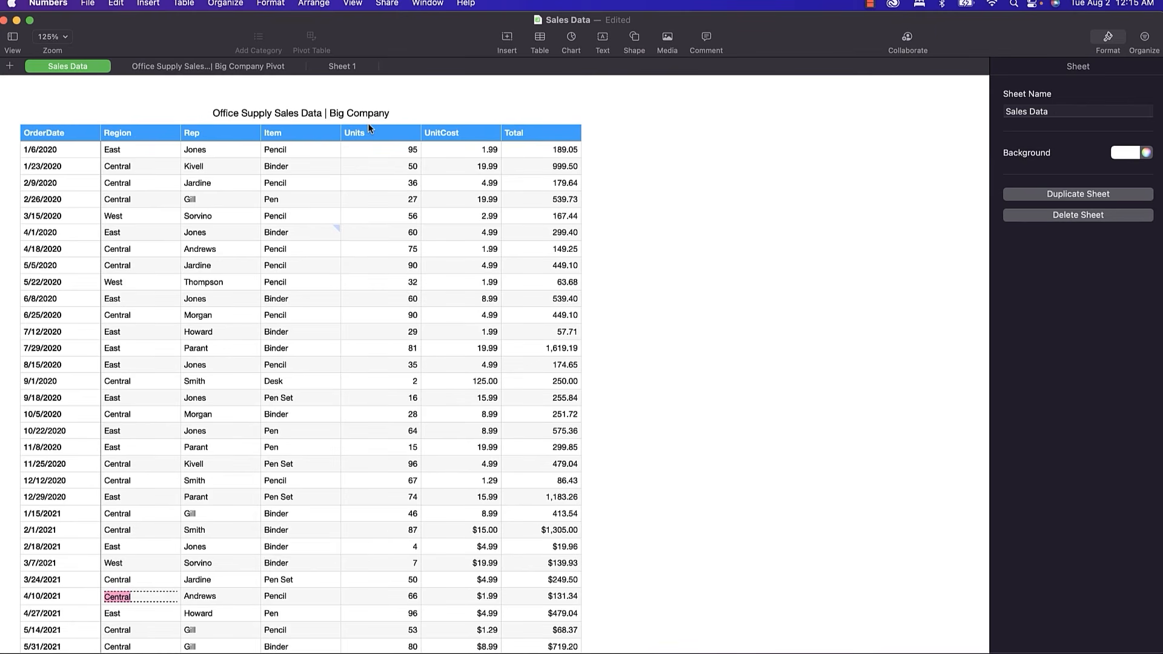
click(32, 5)
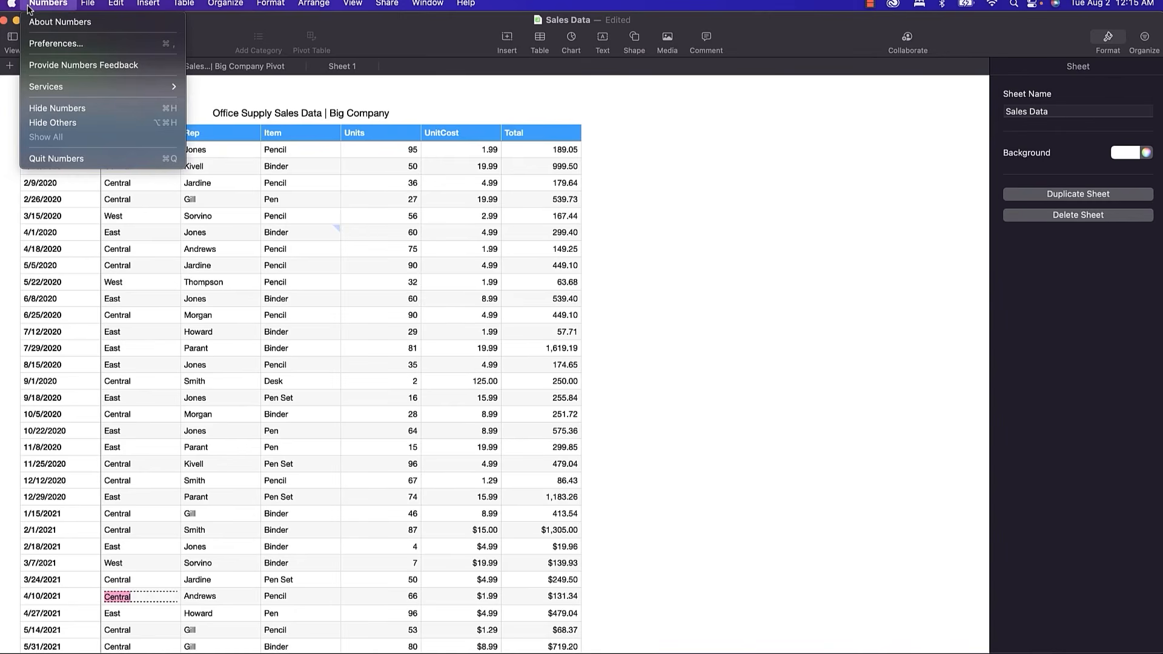
click(78, 45)
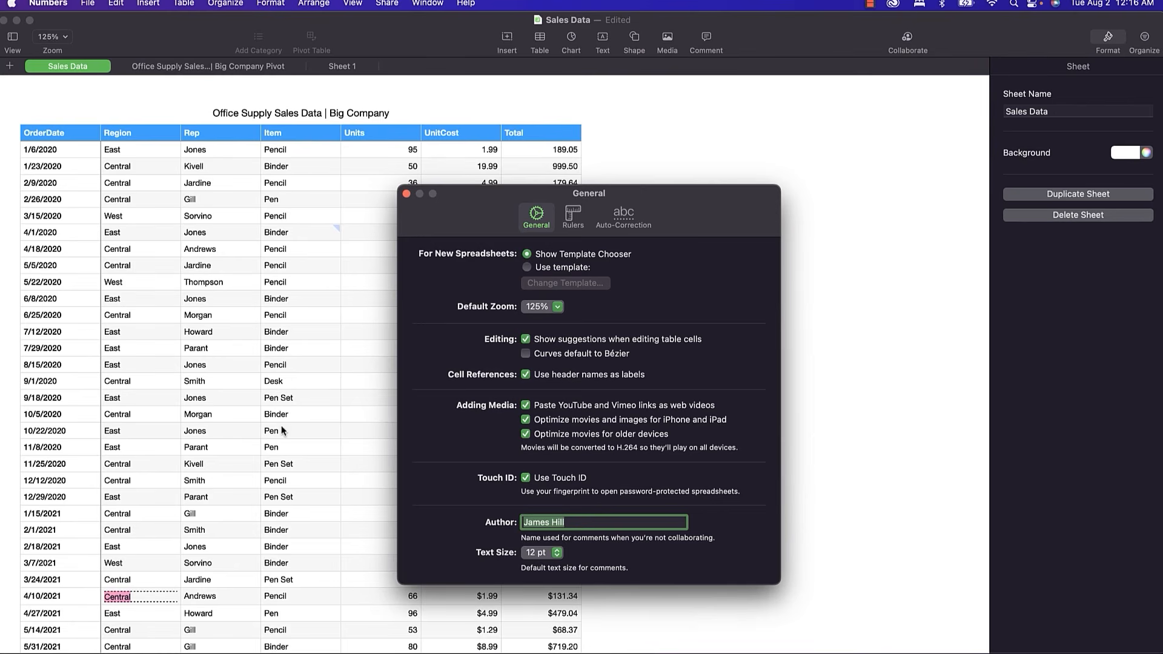
click(405, 194)
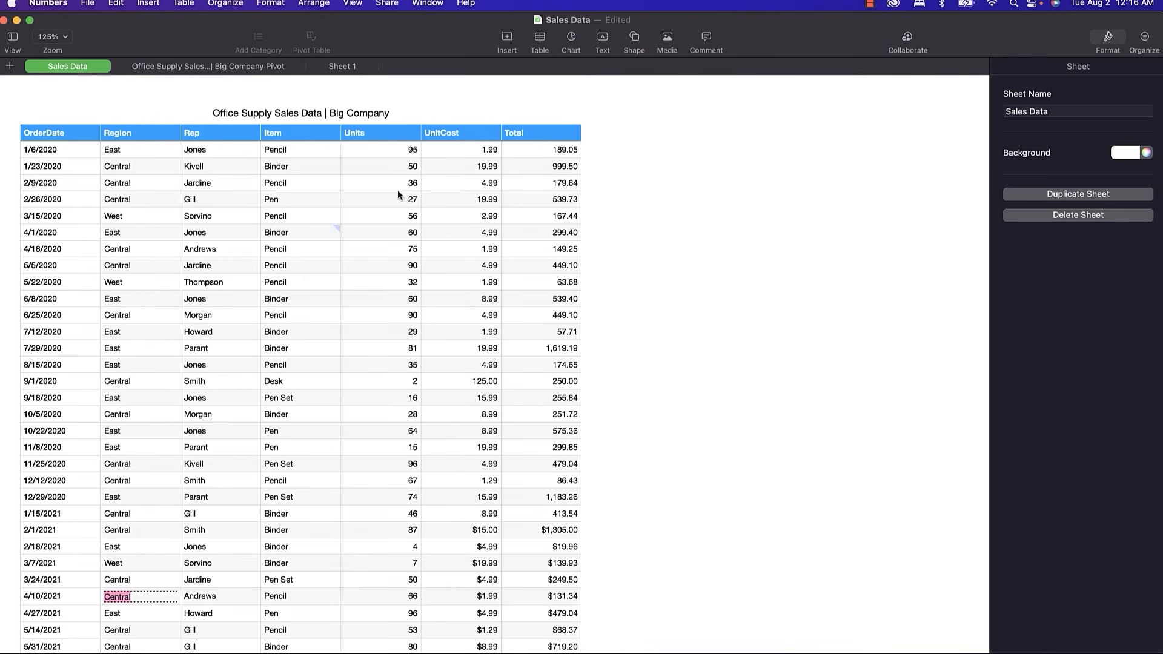
Review the comment display choices in the View > Comments submenu.
click(353, 4)
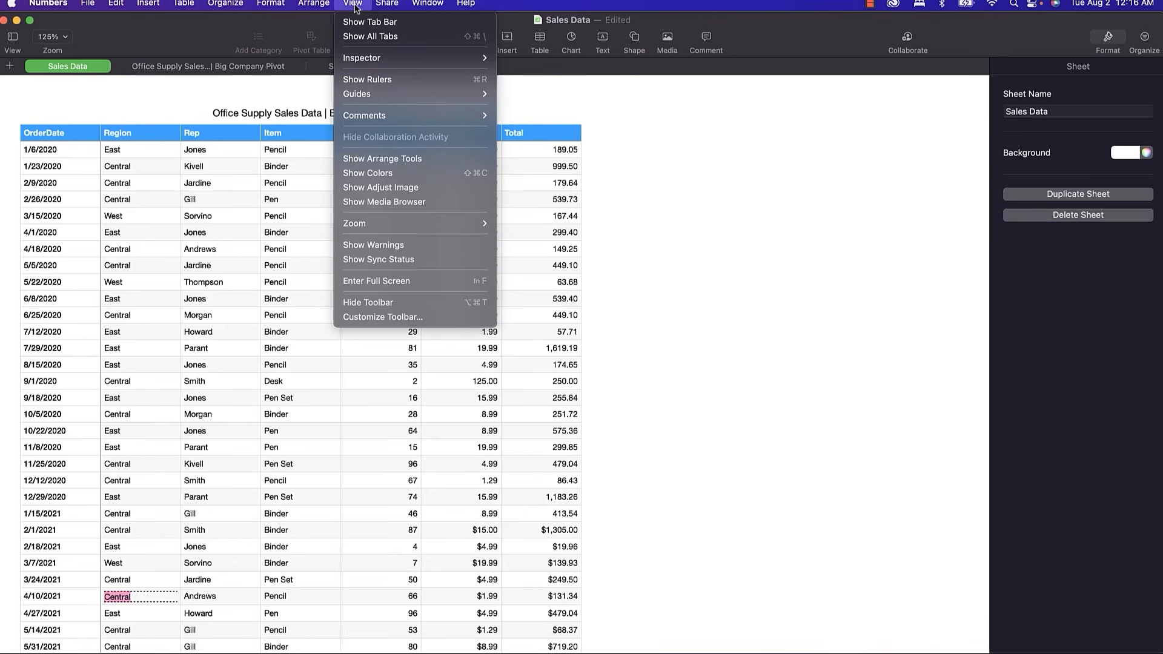
mouse_move(402, 116)
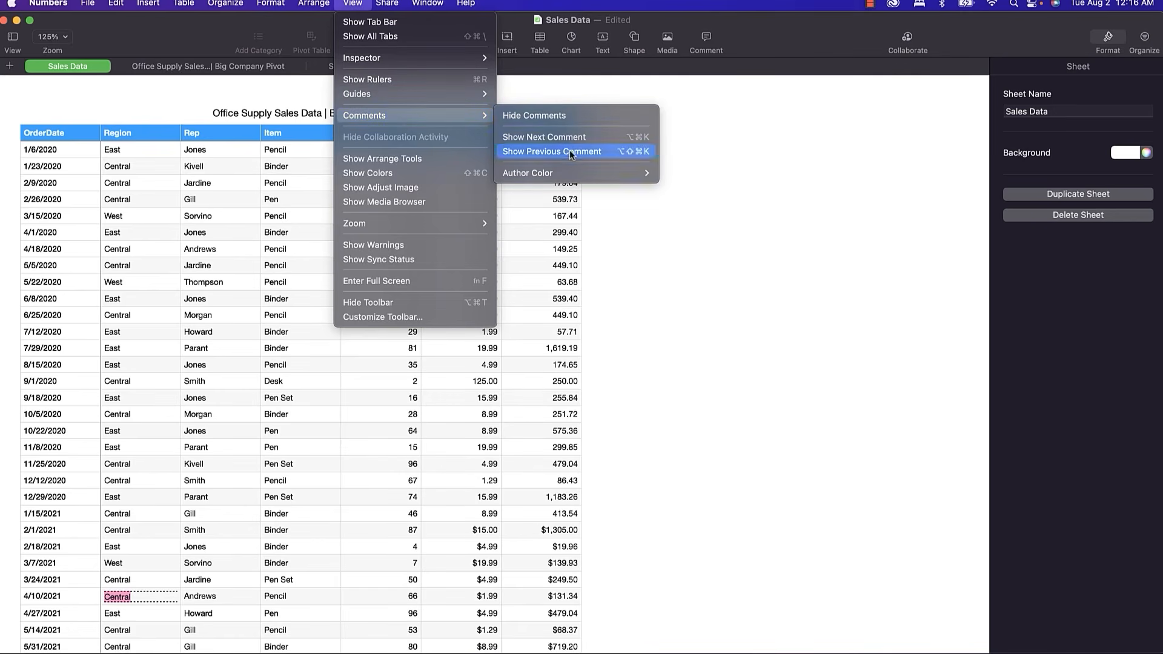
mouse_move(583, 172)
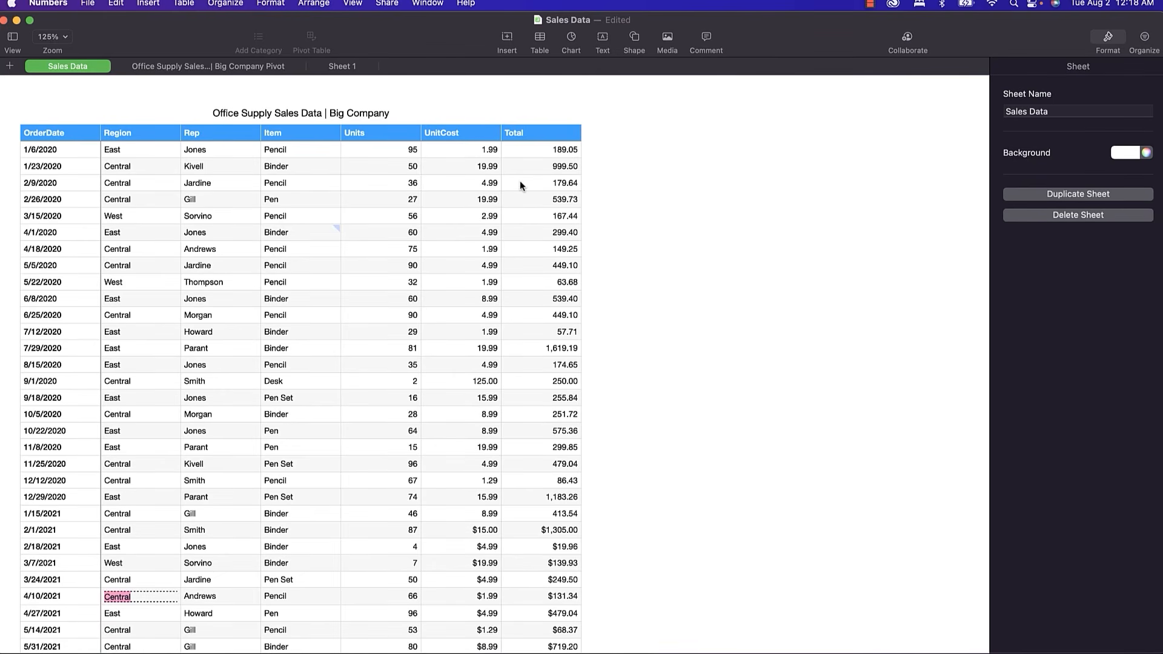
click(385, 5)
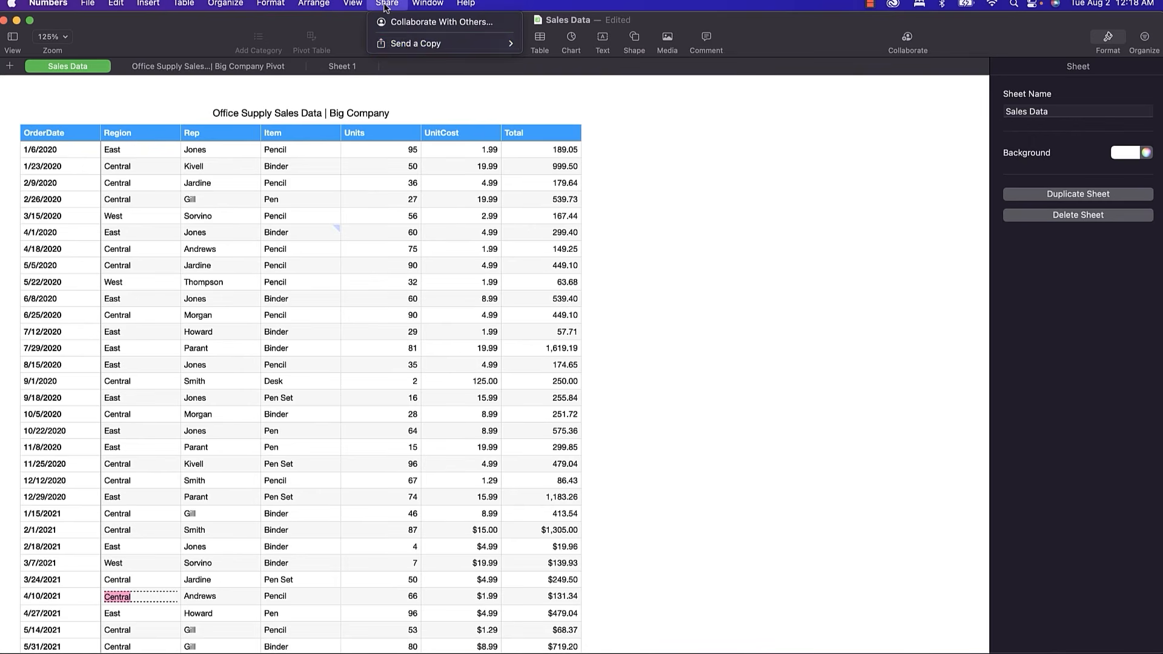
mouse_move(410, 44)
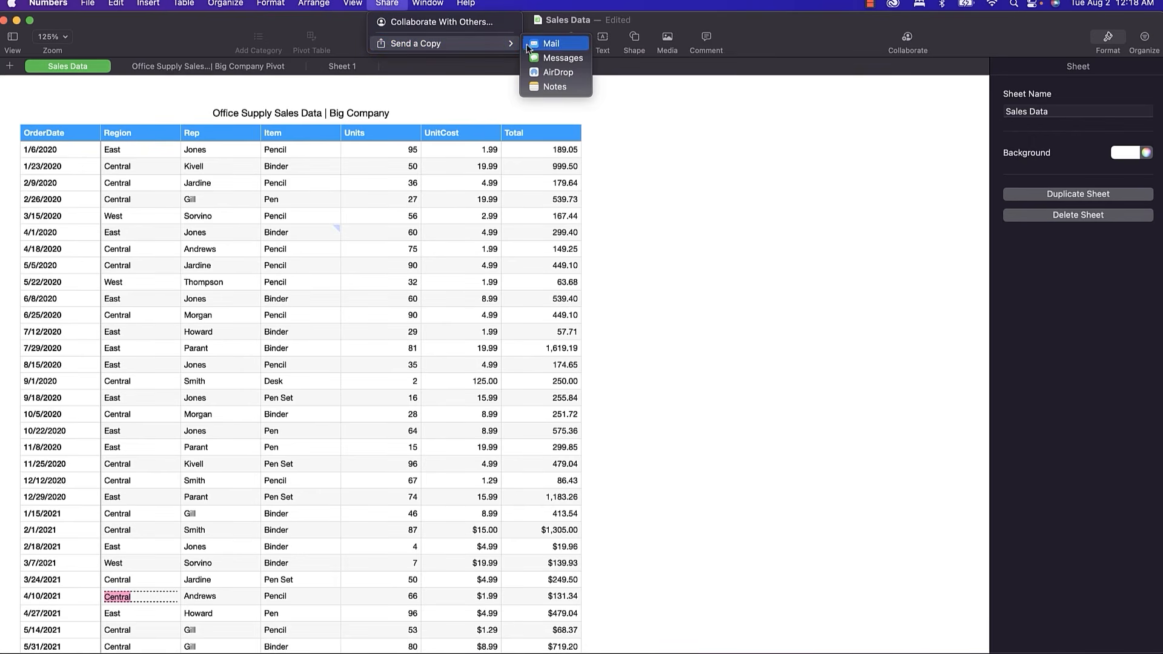
click(555, 73)
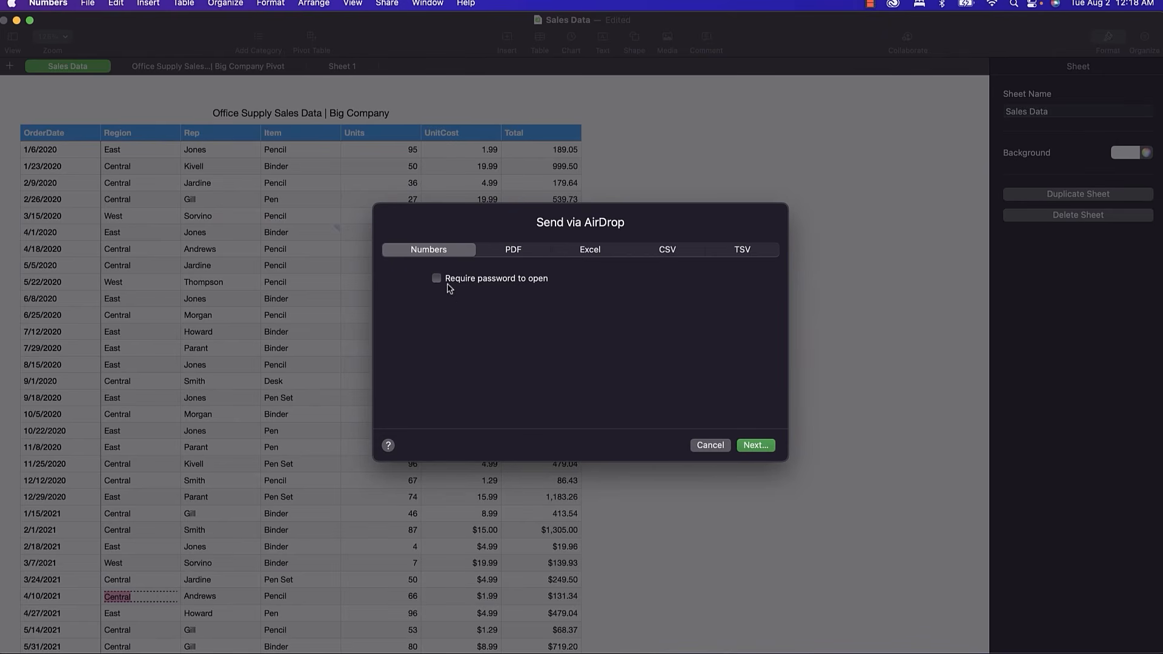
click(510, 255)
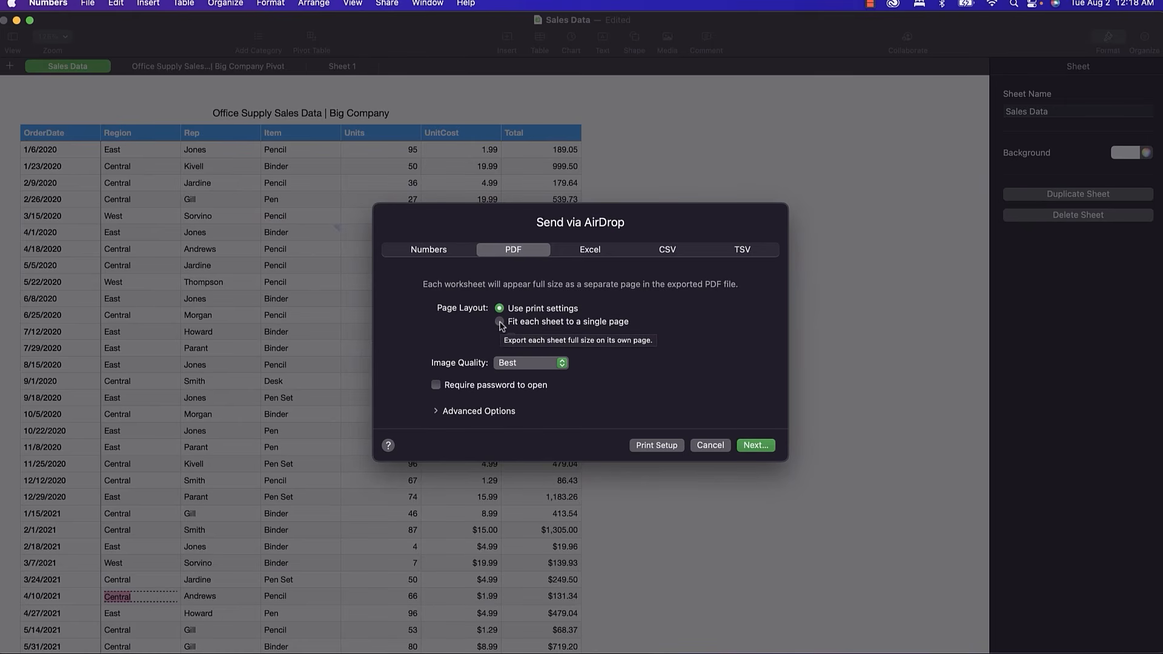
click(591, 252)
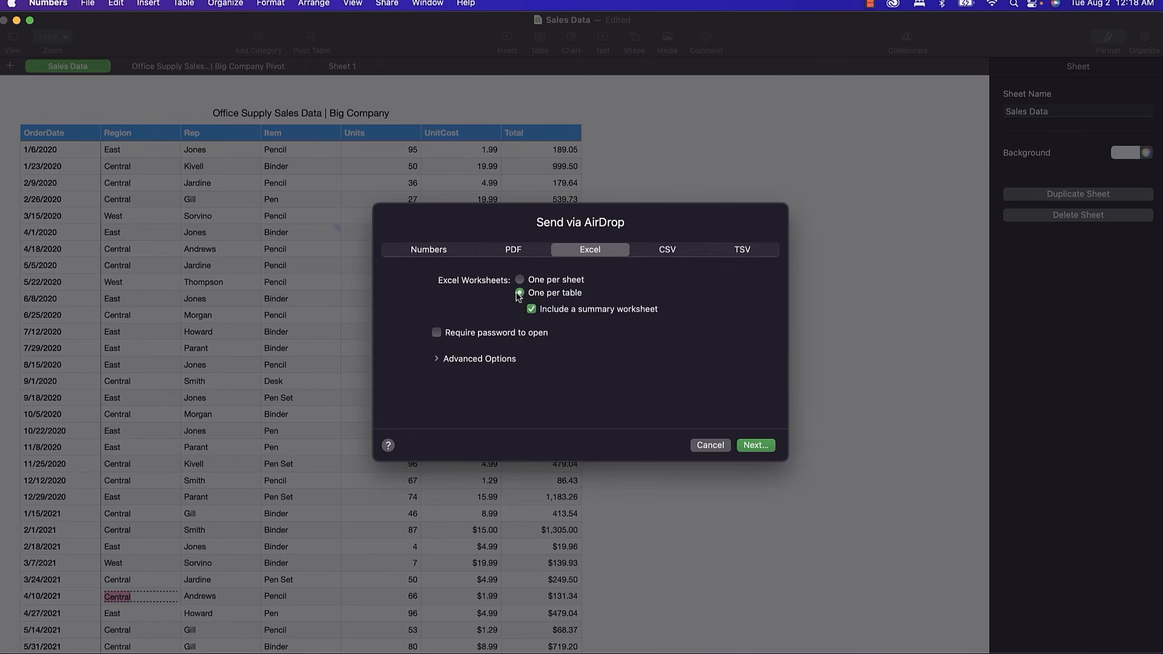
click(439, 362)
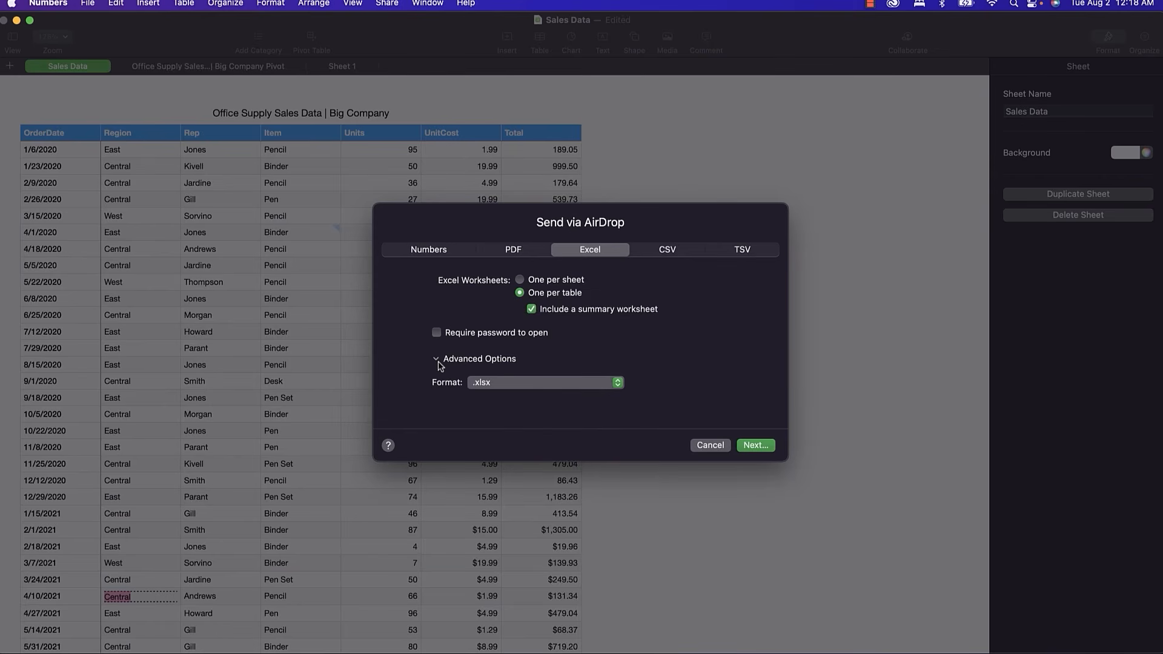
click(482, 382)
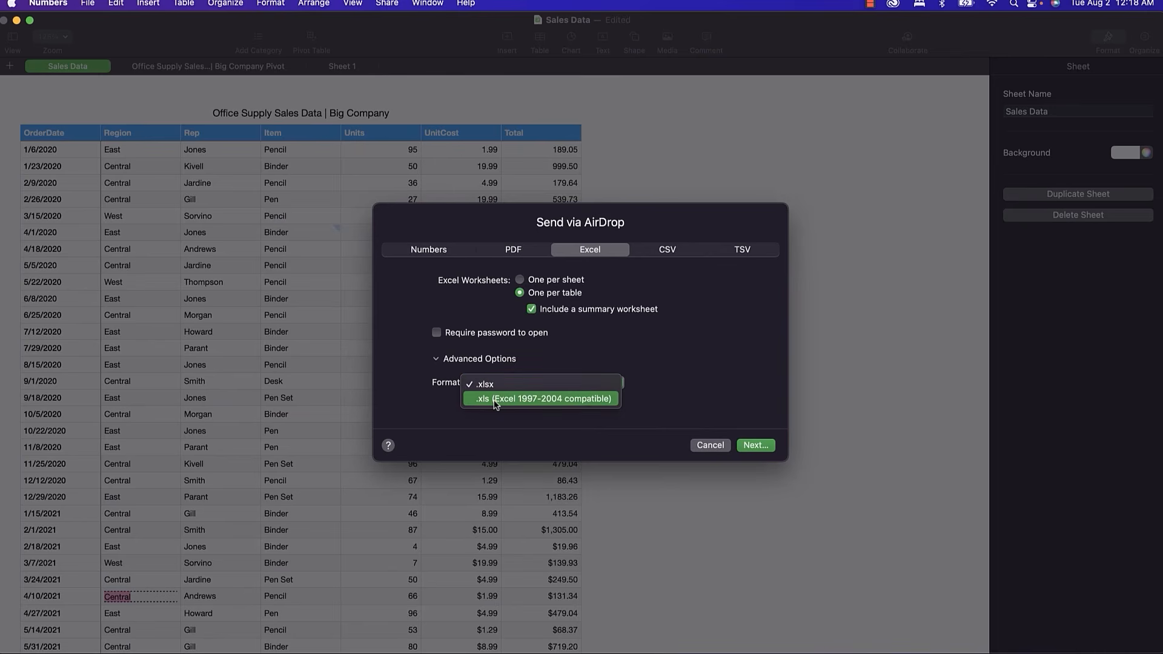
click(640, 407)
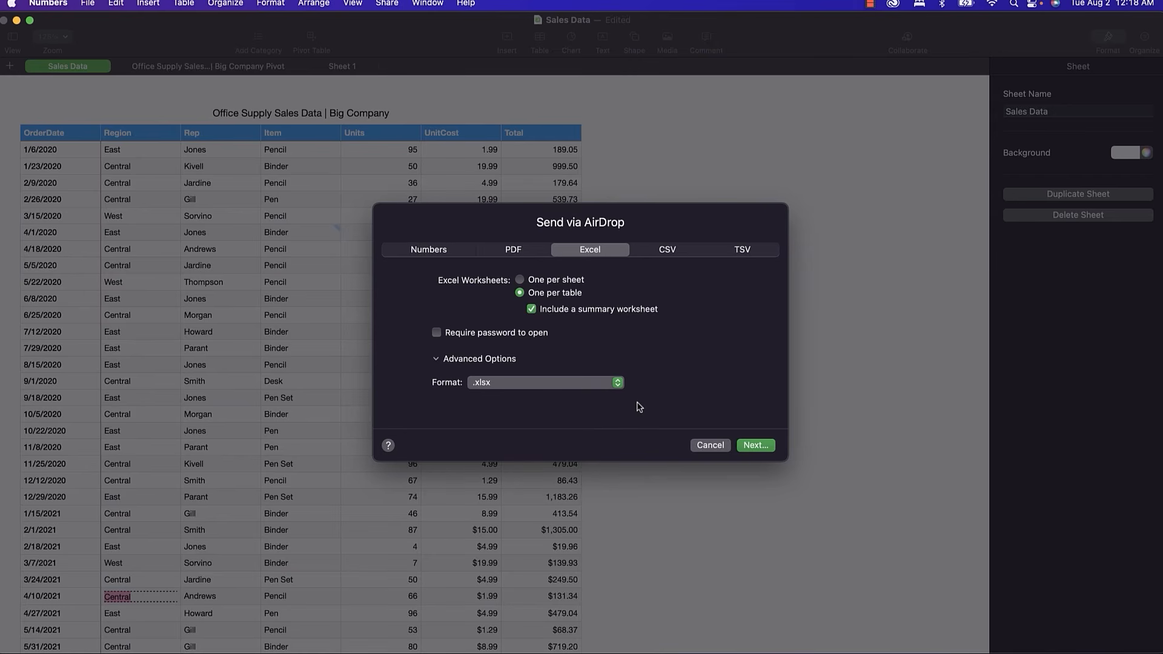
click(667, 254)
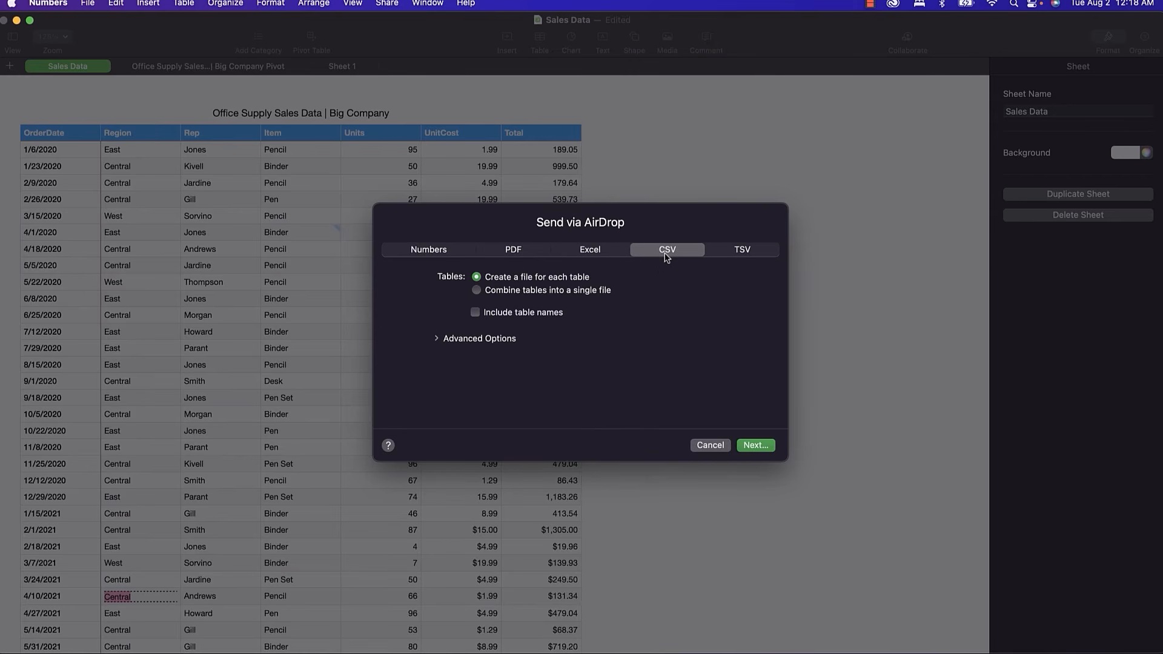
click(746, 254)
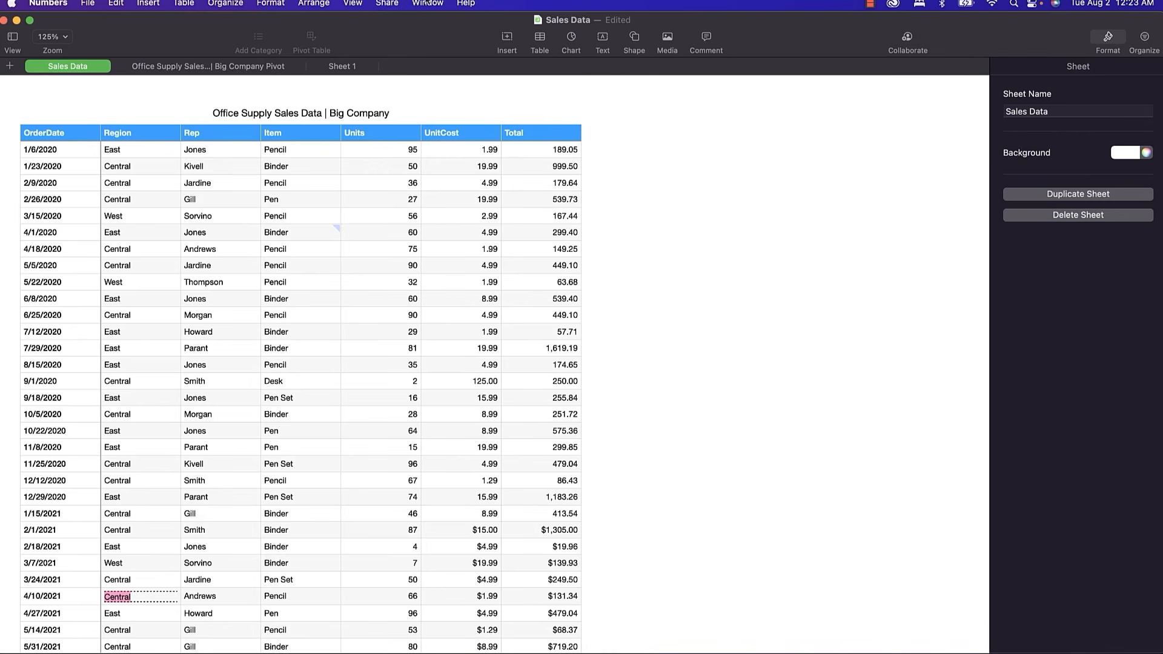
Try the Collaborate invitation options (Messages, Copy Link, AirDrop), then cancel without sharing.
click(395, 4)
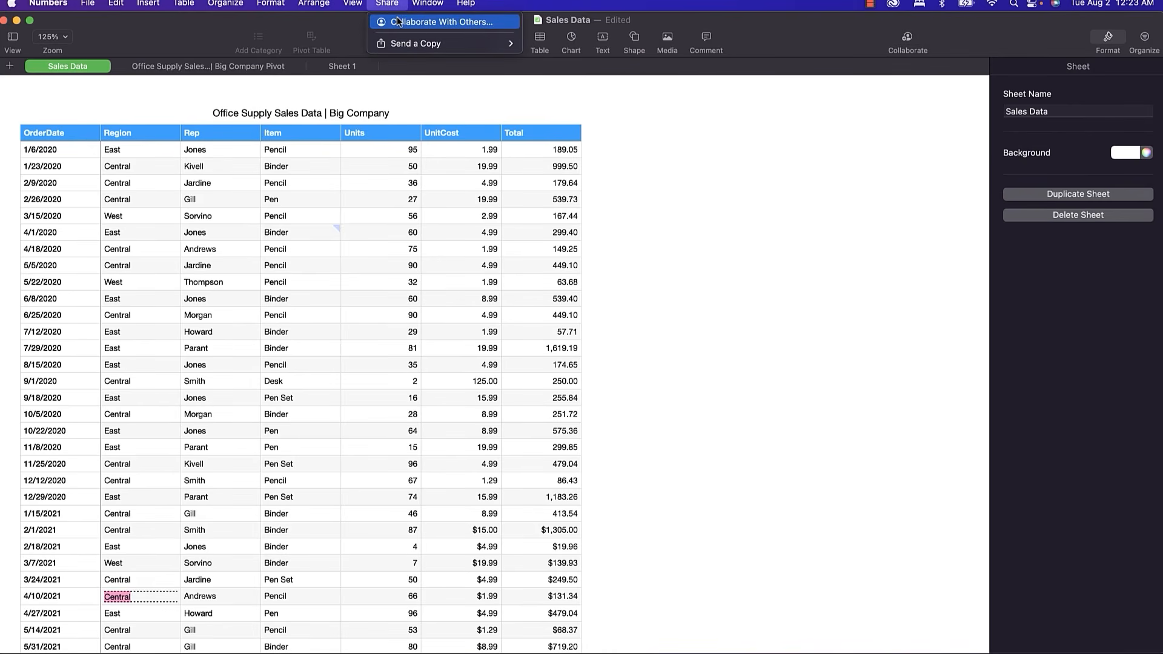
click(398, 21)
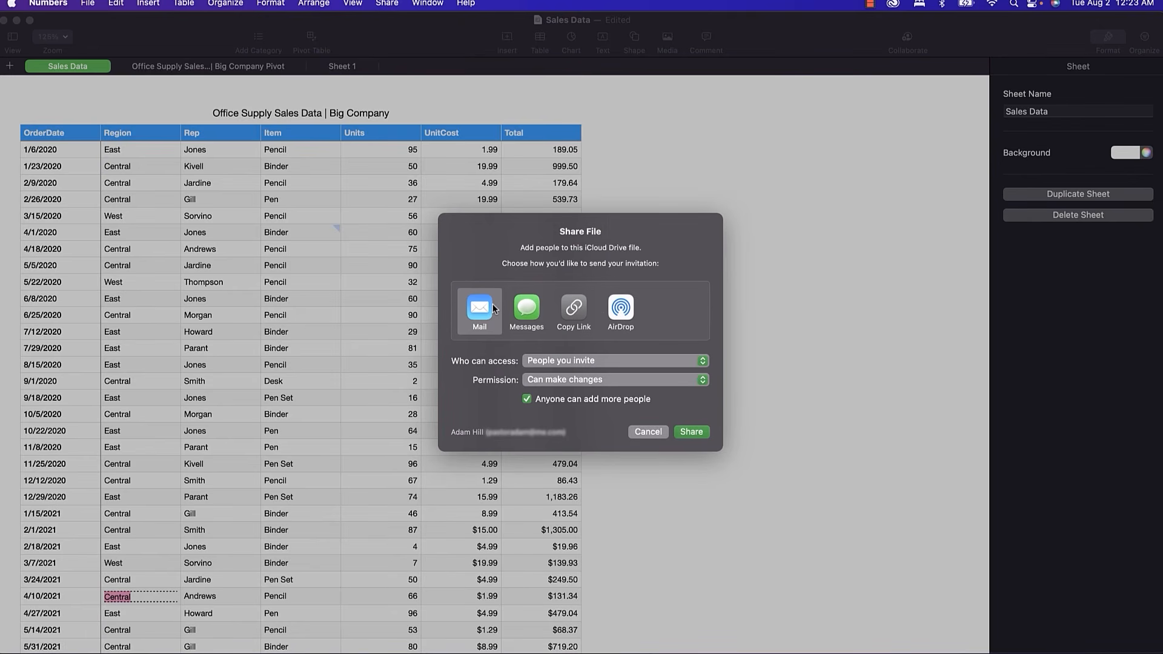
click(528, 311)
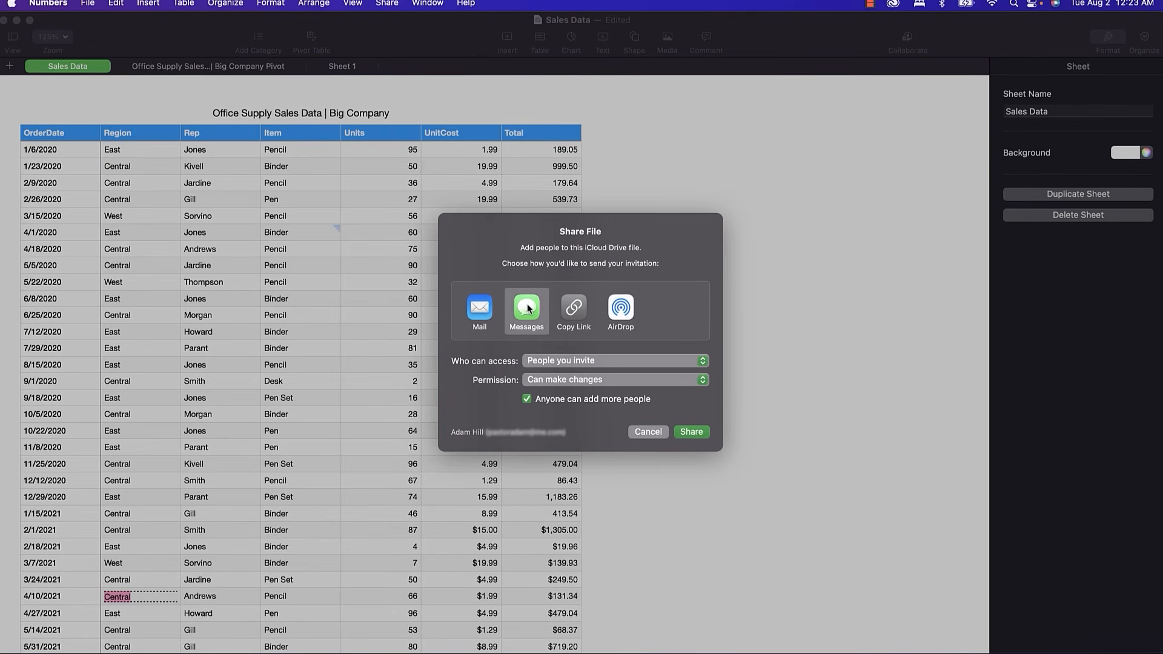
click(571, 310)
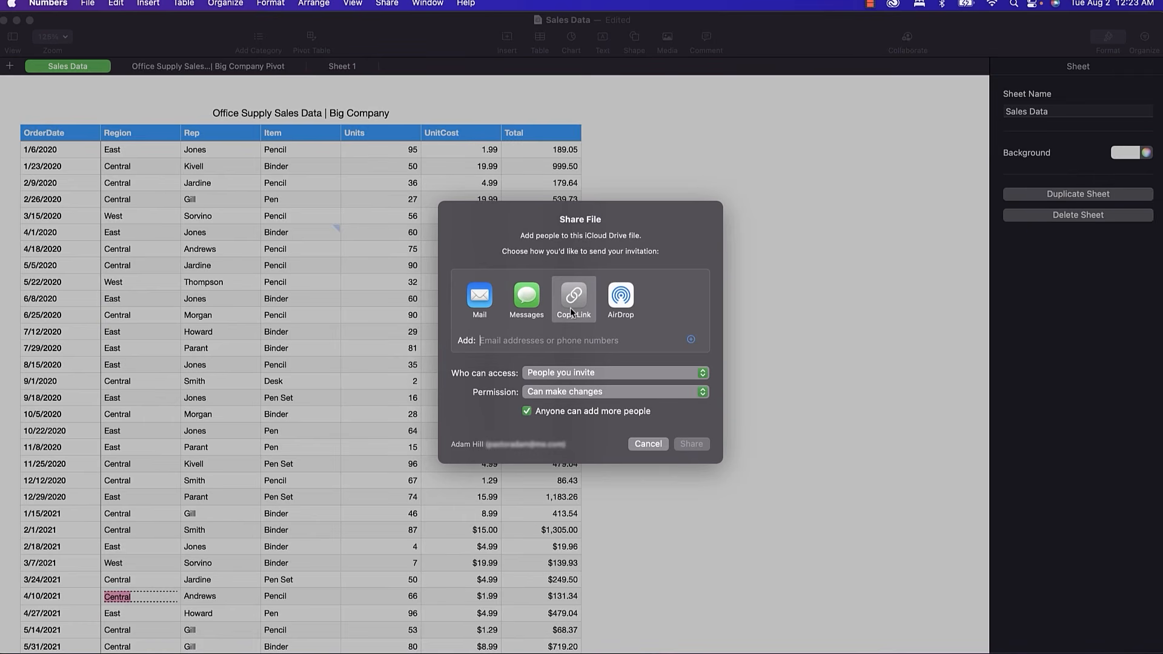
click(623, 301)
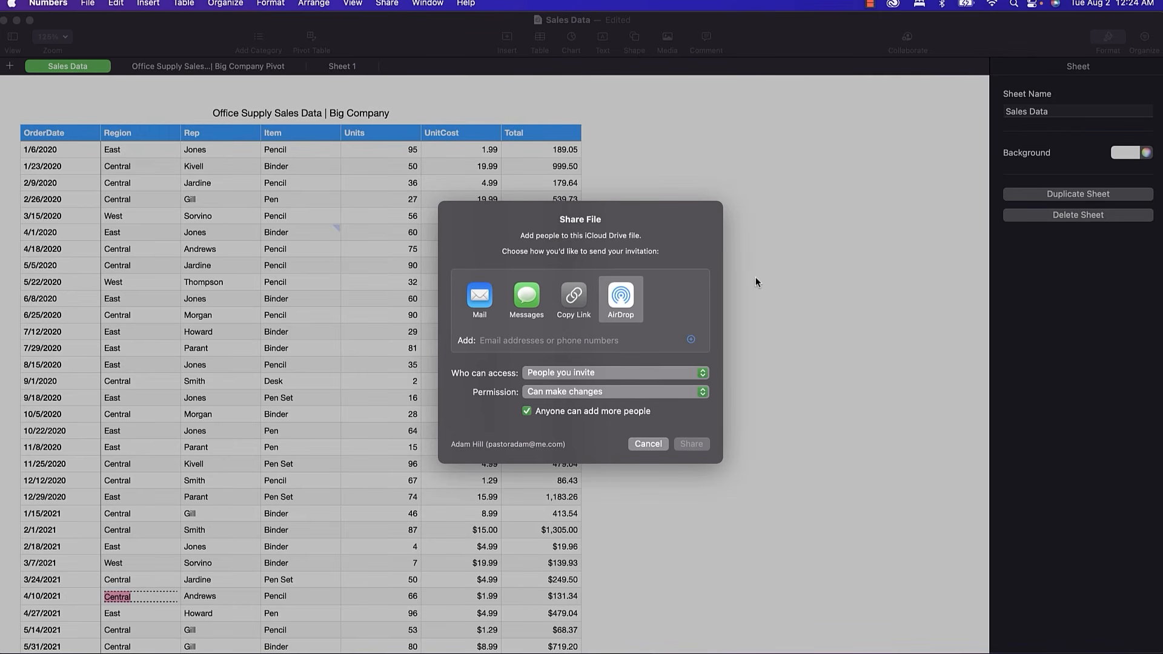
click(647, 444)
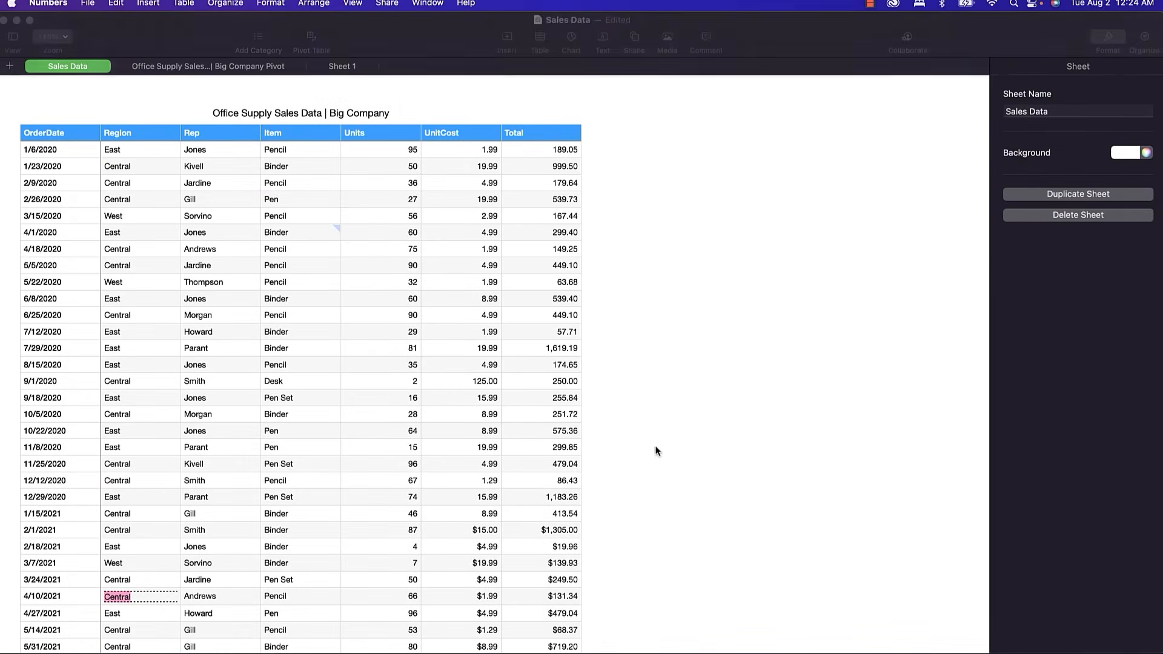
click(510, 300)
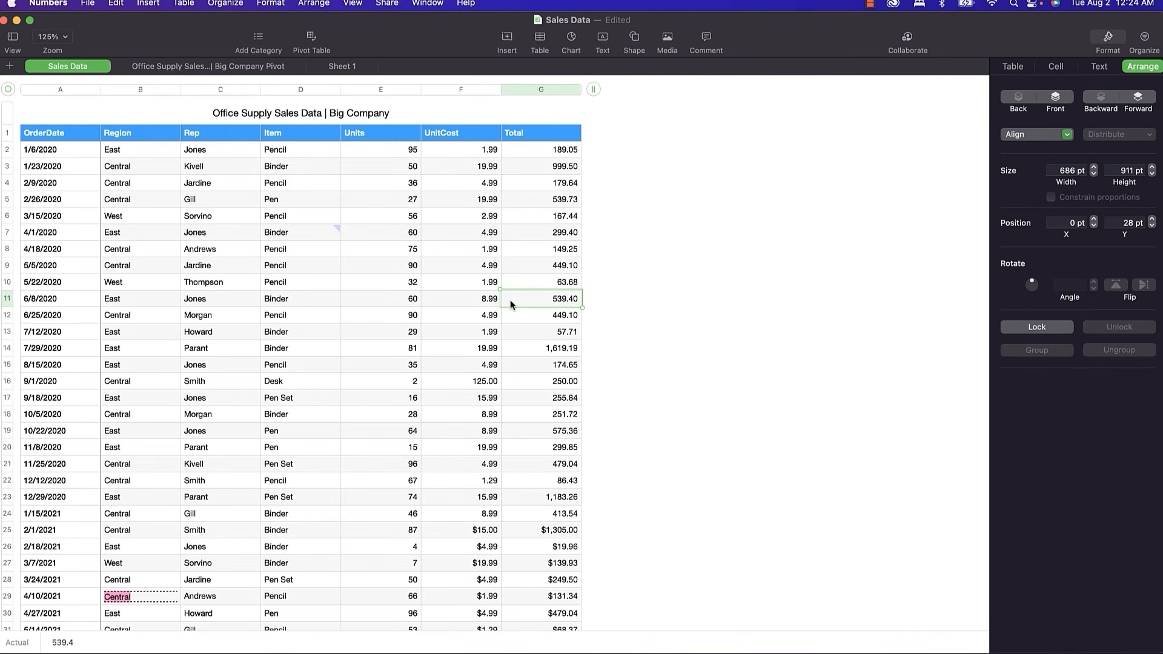
click(332, 235)
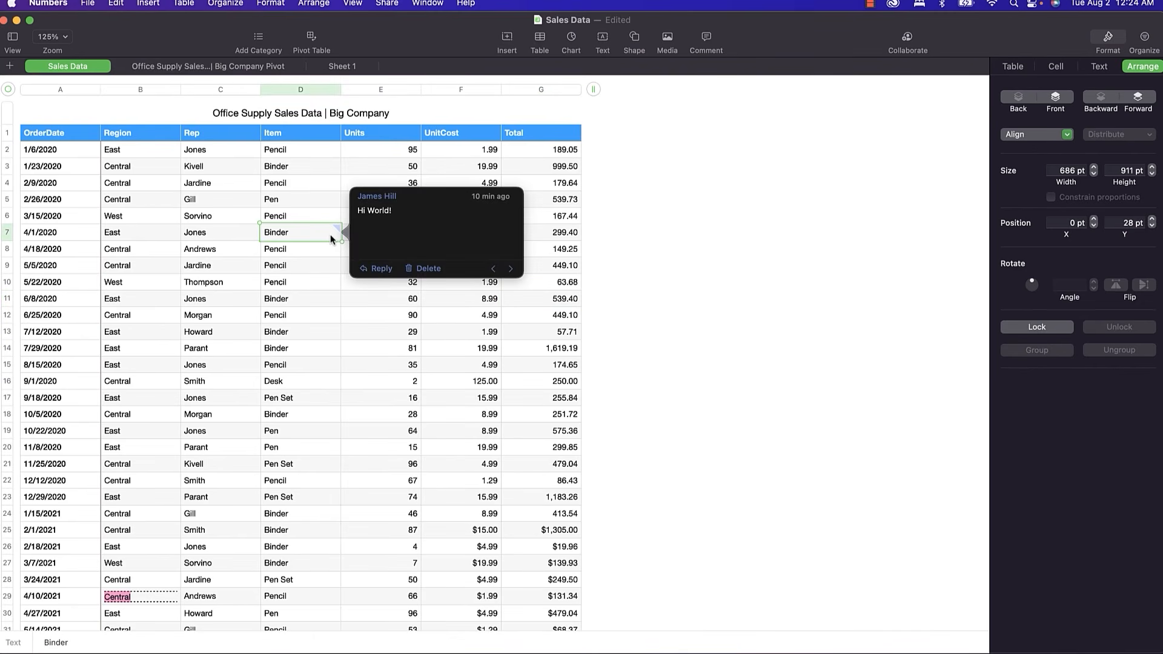
click(244, 227)
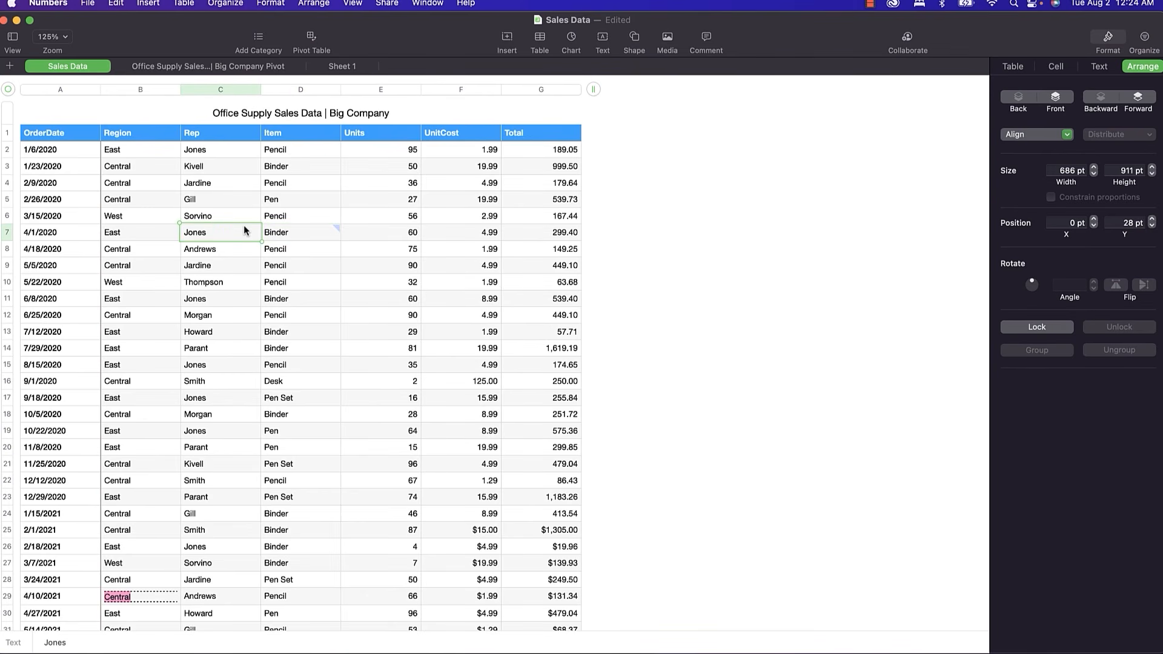
click(247, 217)
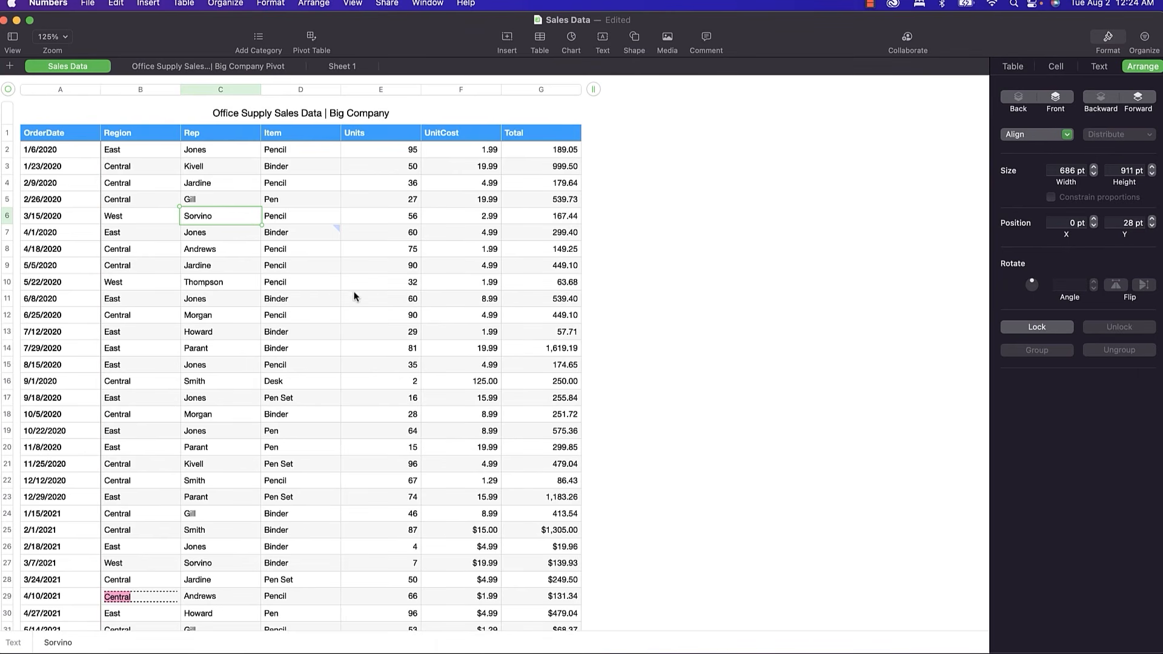
mouse_move(331, 235)
click(906, 37)
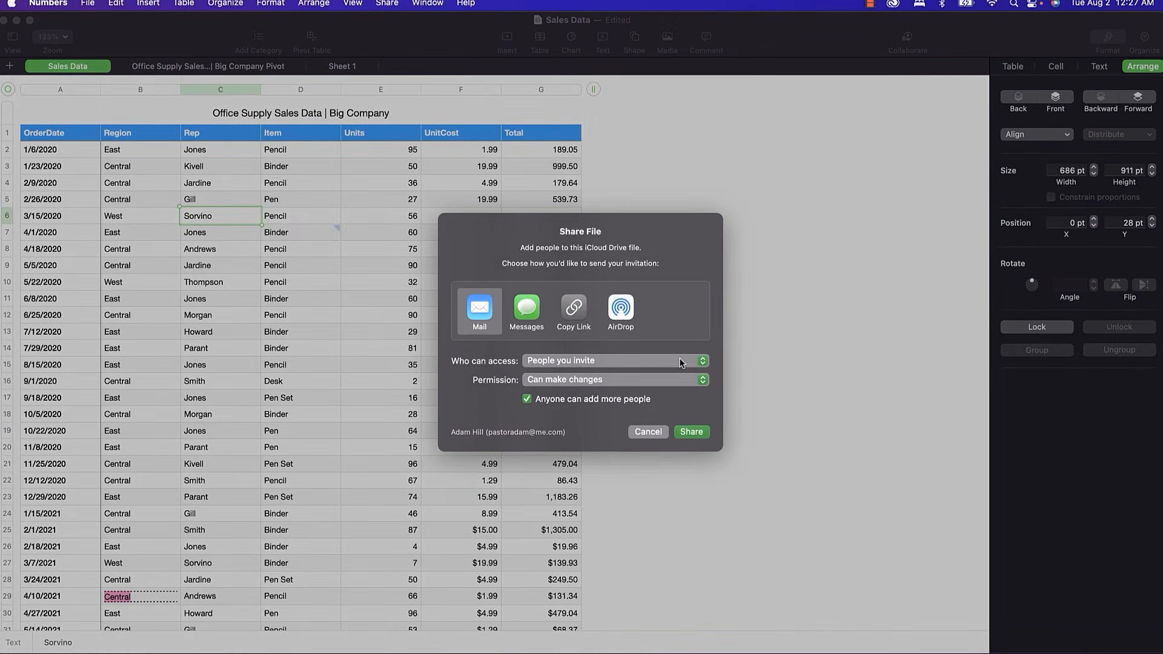
click(619, 360)
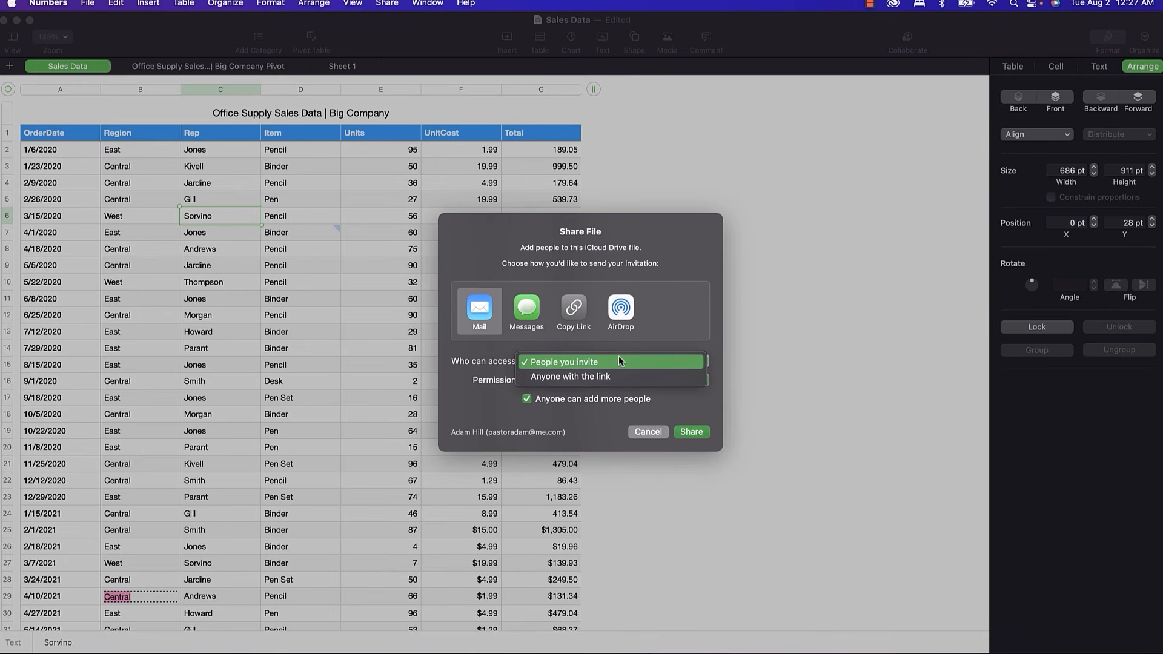
click(478, 383)
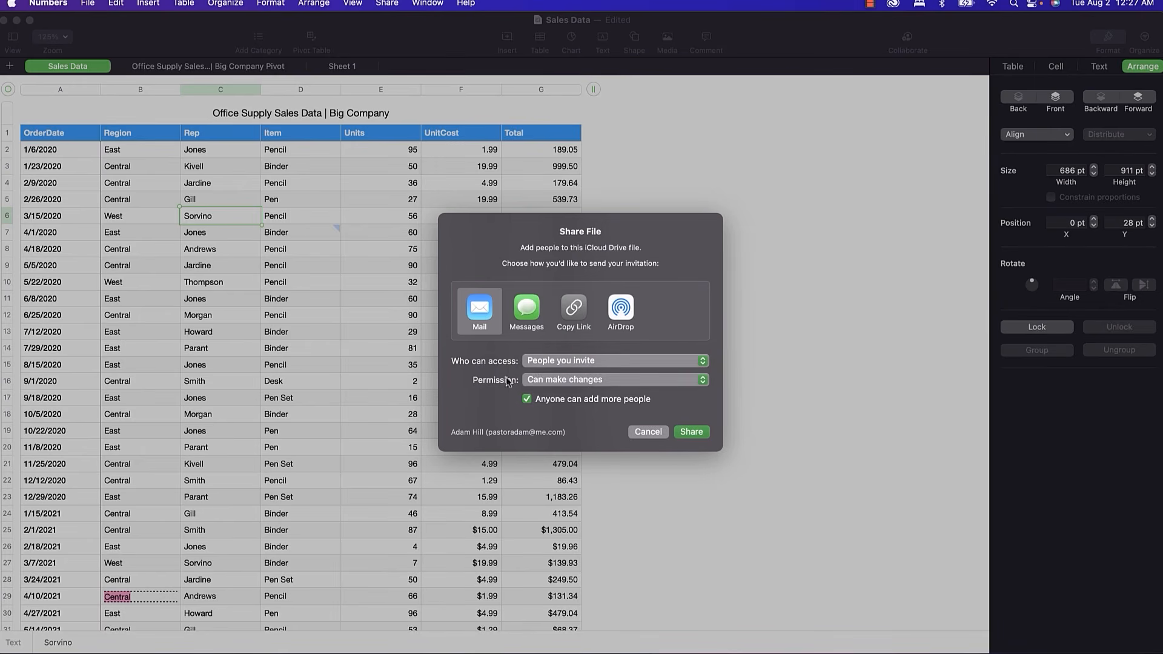
click(538, 381)
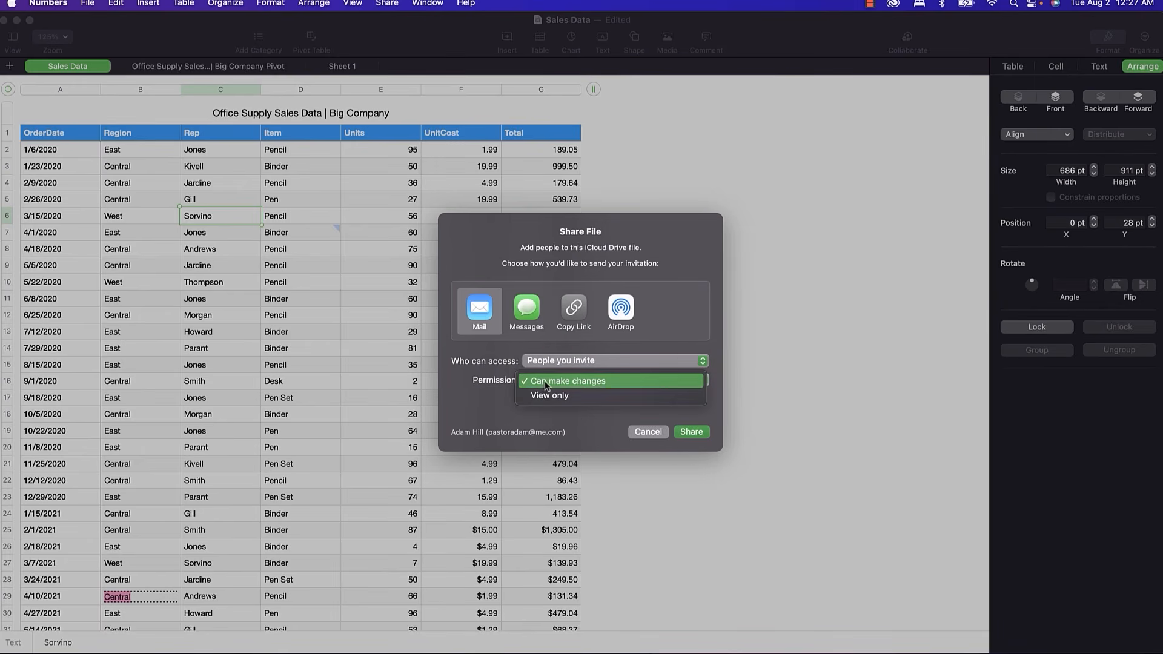
click(502, 411)
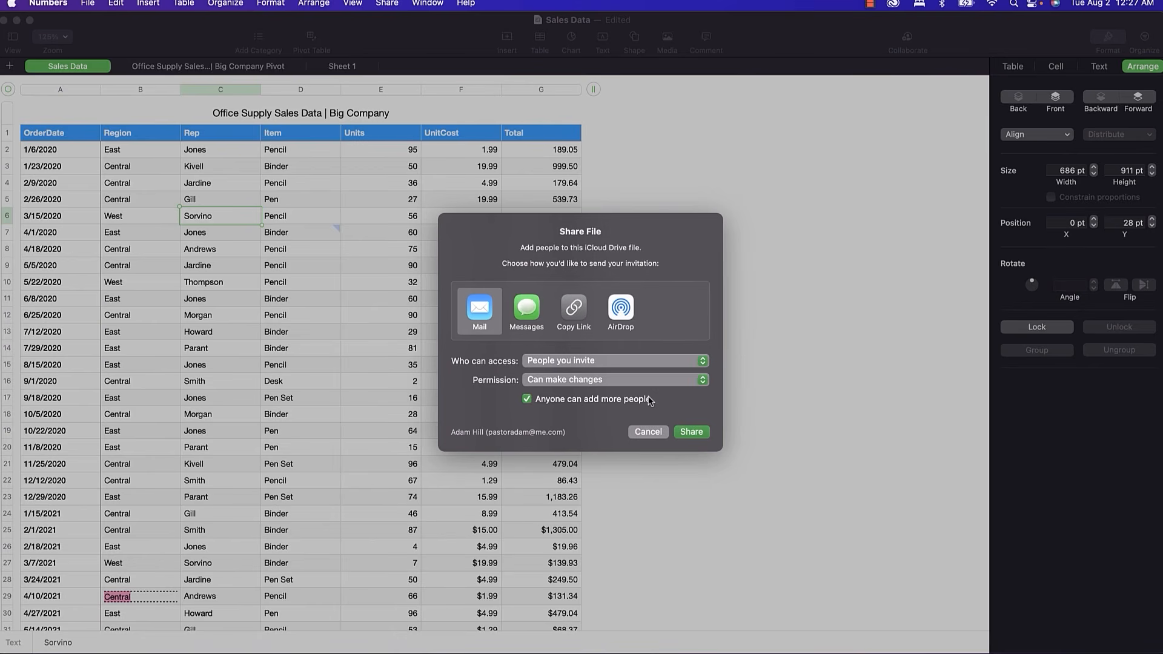
click(648, 431)
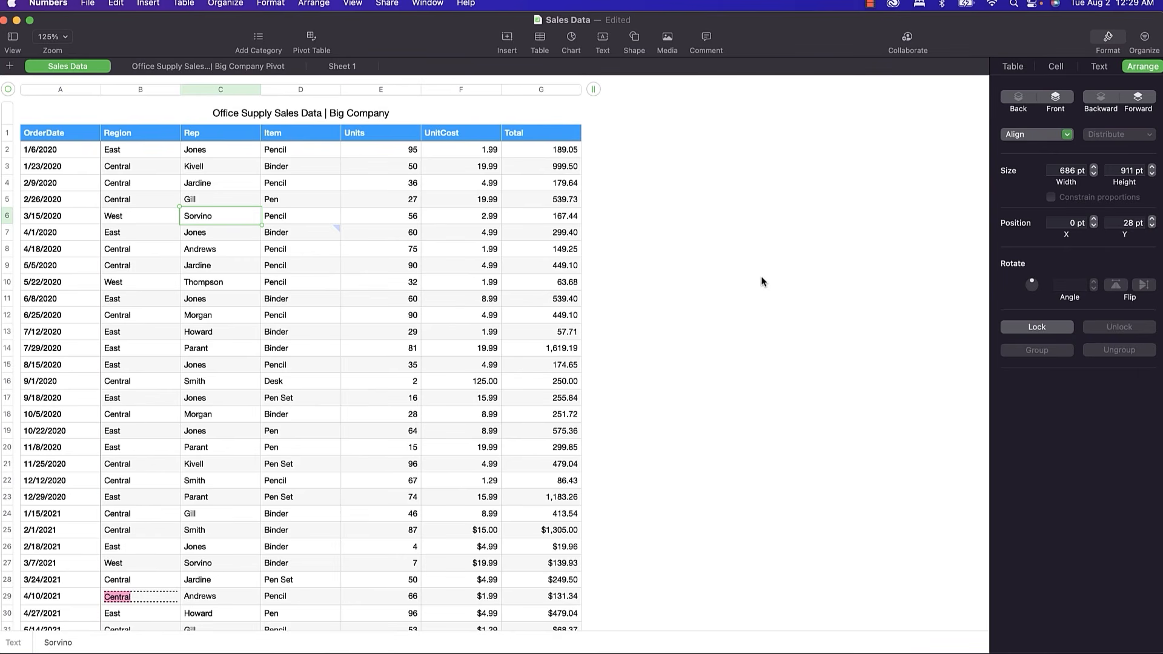
key(super+Tab)
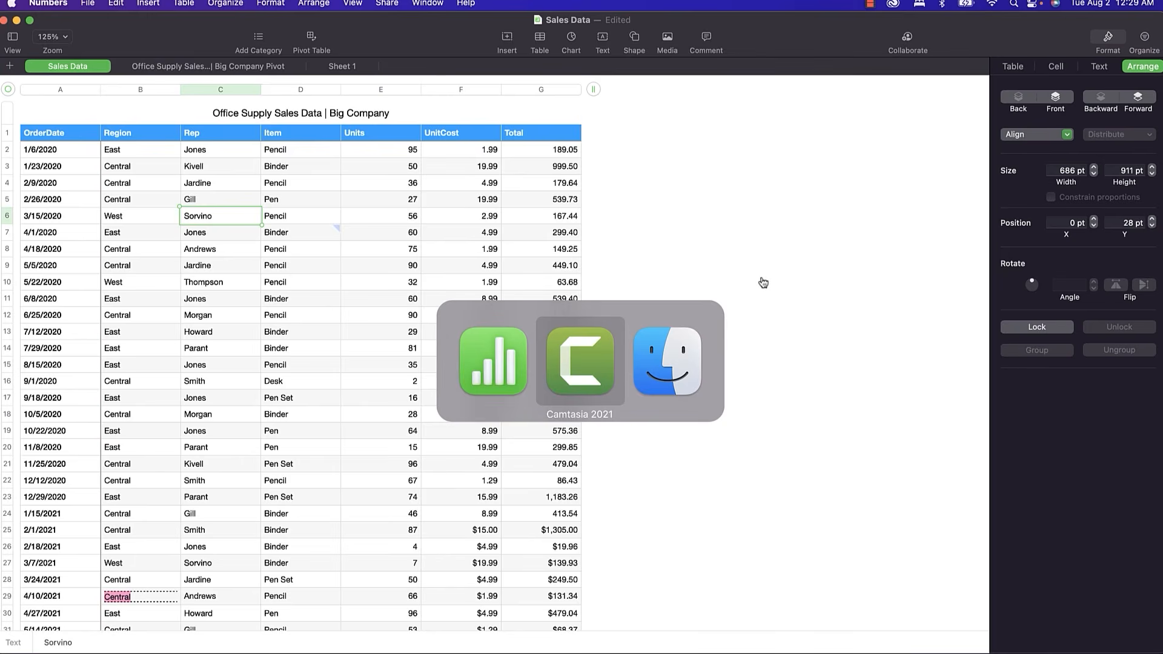
key(super+Tab)
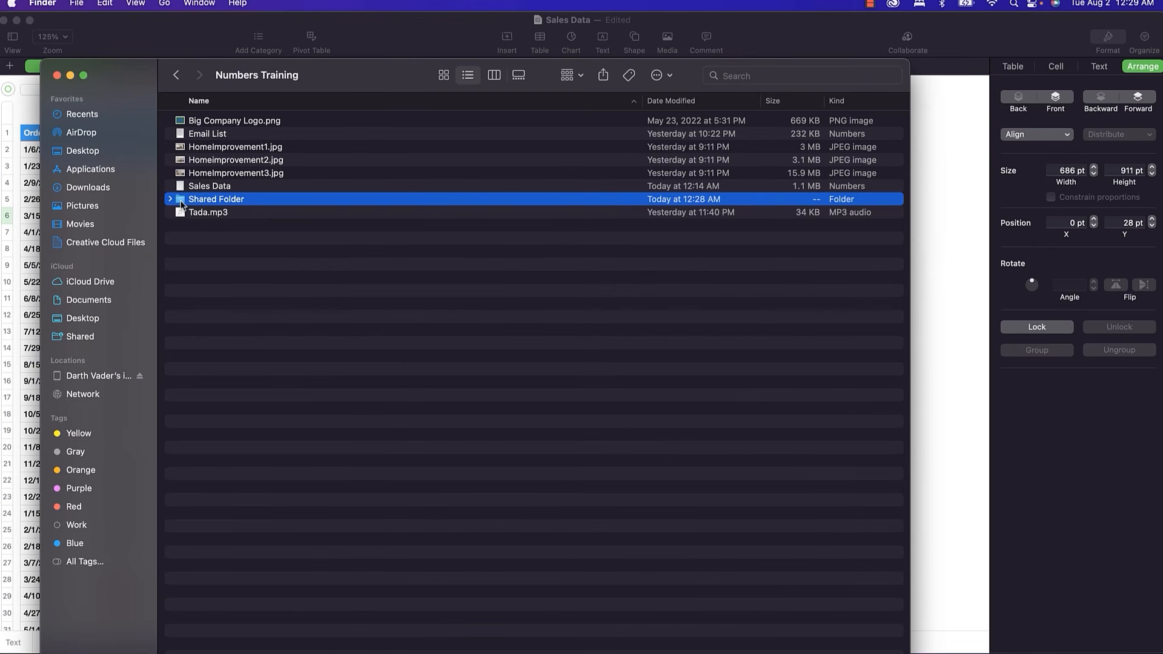
right_click(181, 205)
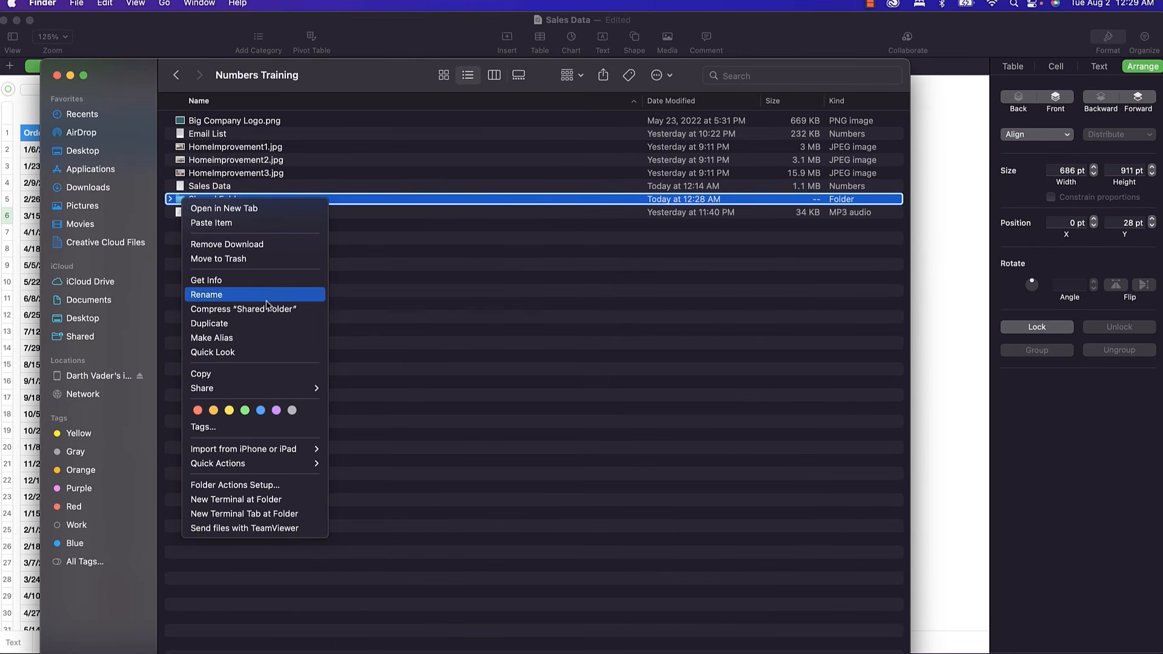
mouse_move(301, 389)
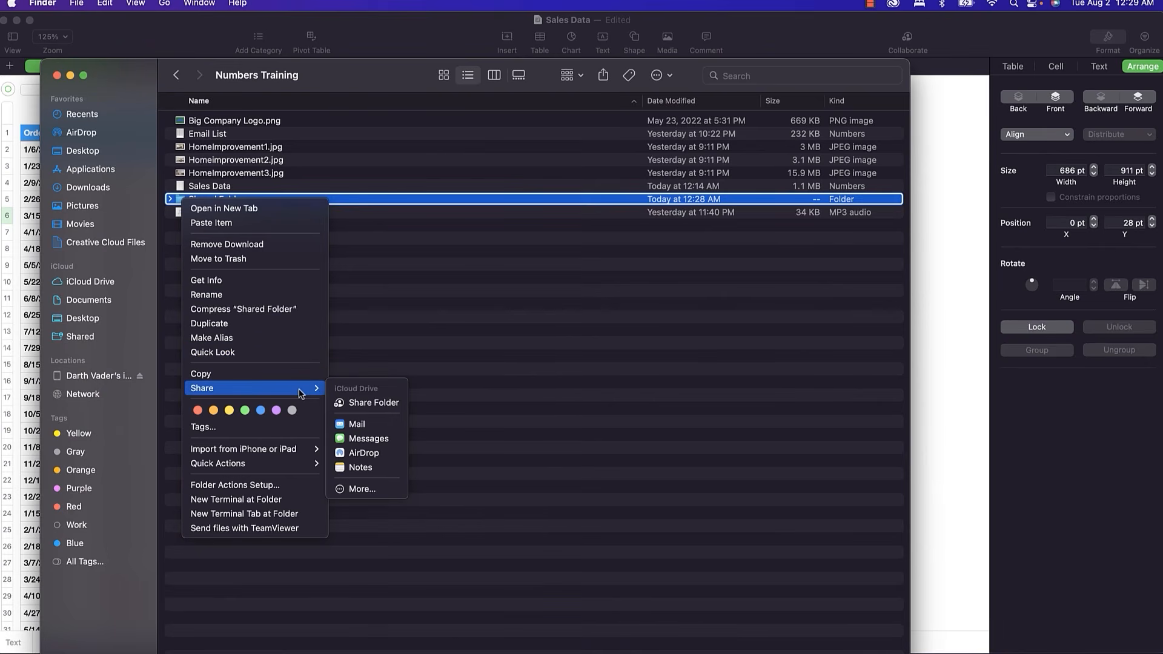
click(367, 404)
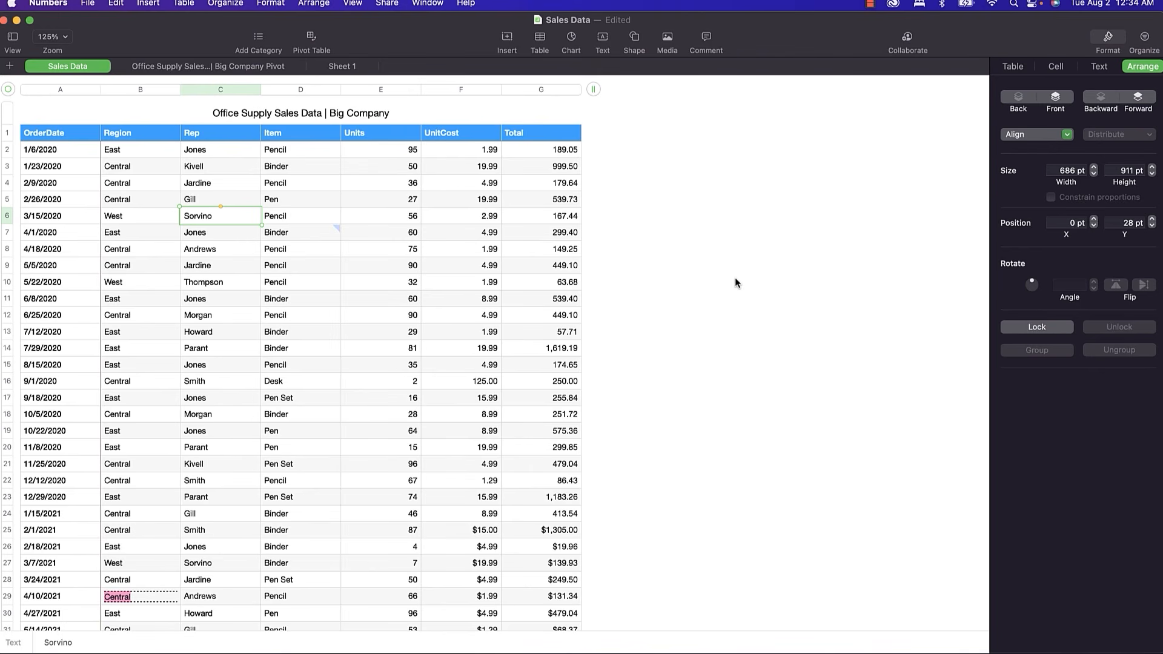
click(89, 5)
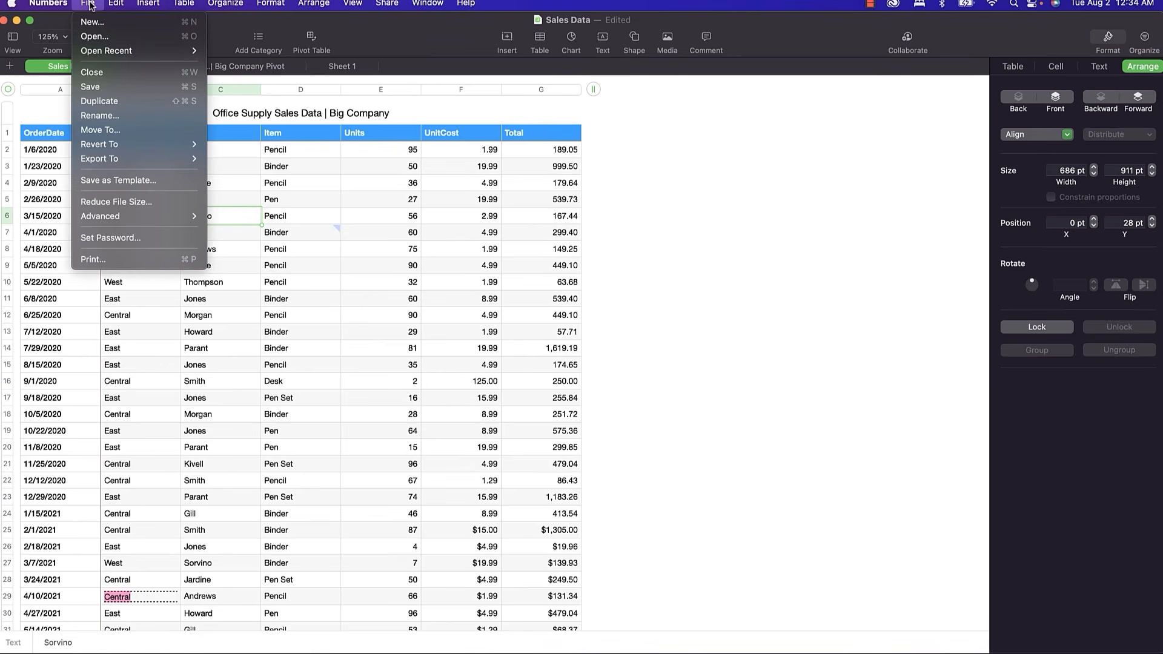
click(100, 39)
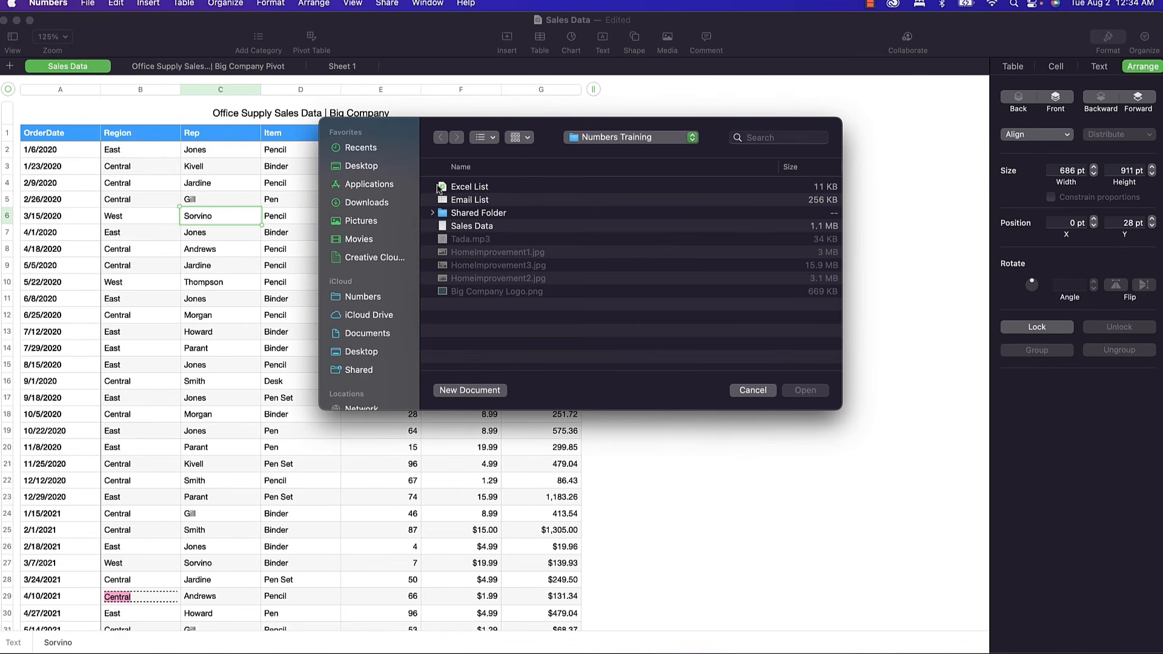
click(471, 188)
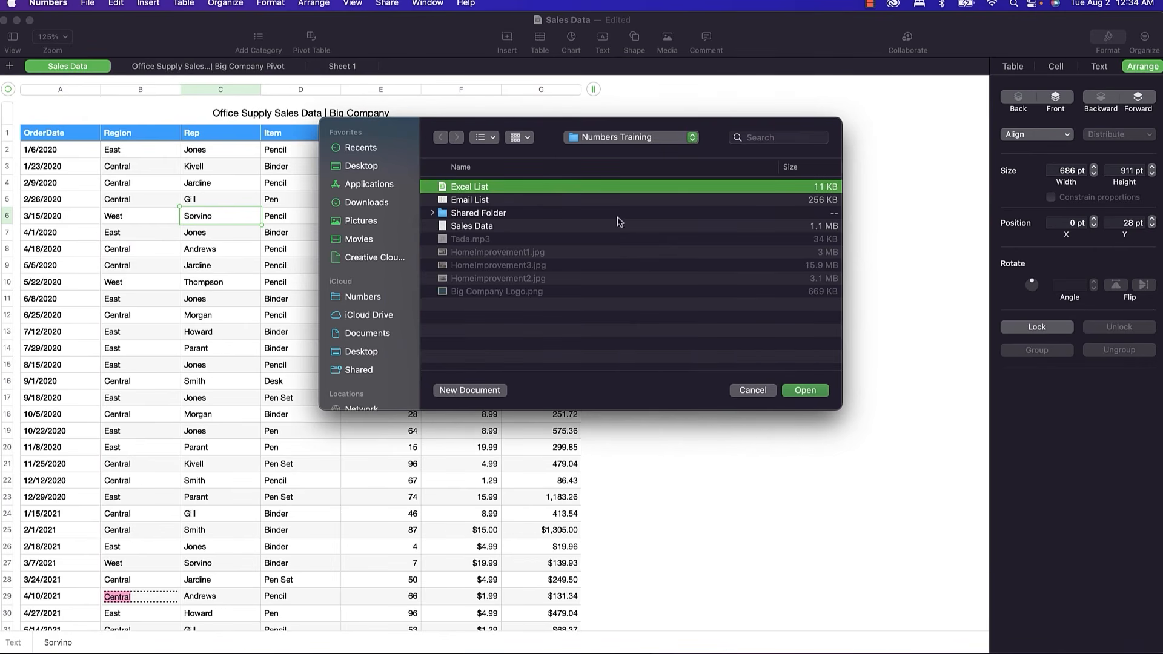
click(811, 392)
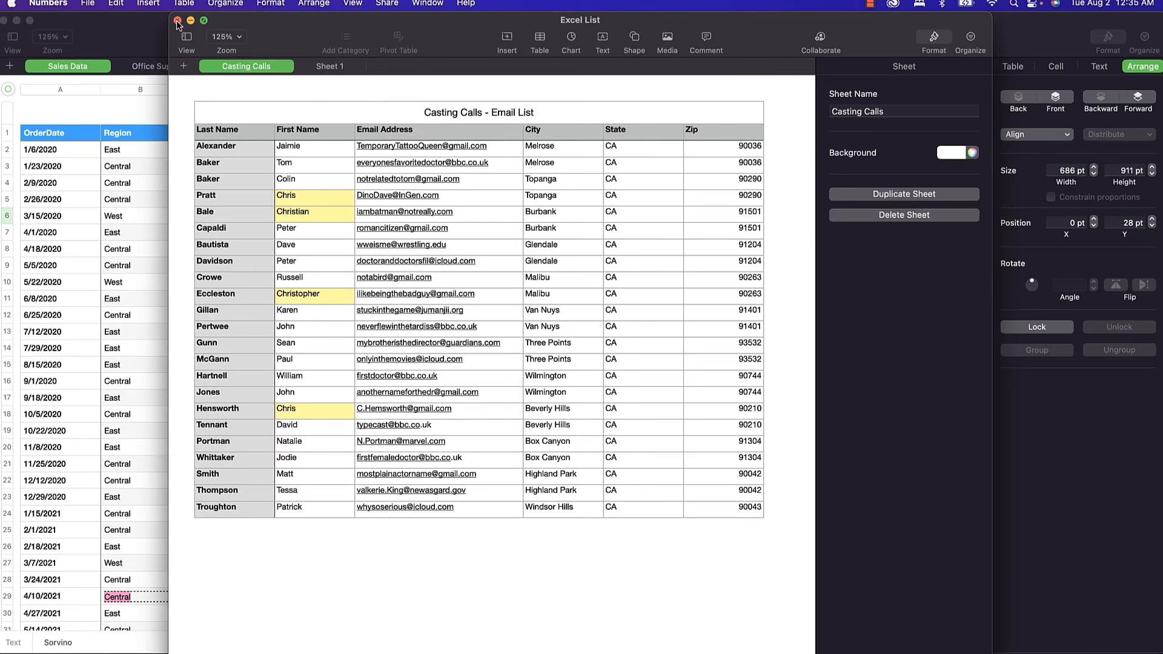
click(177, 20)
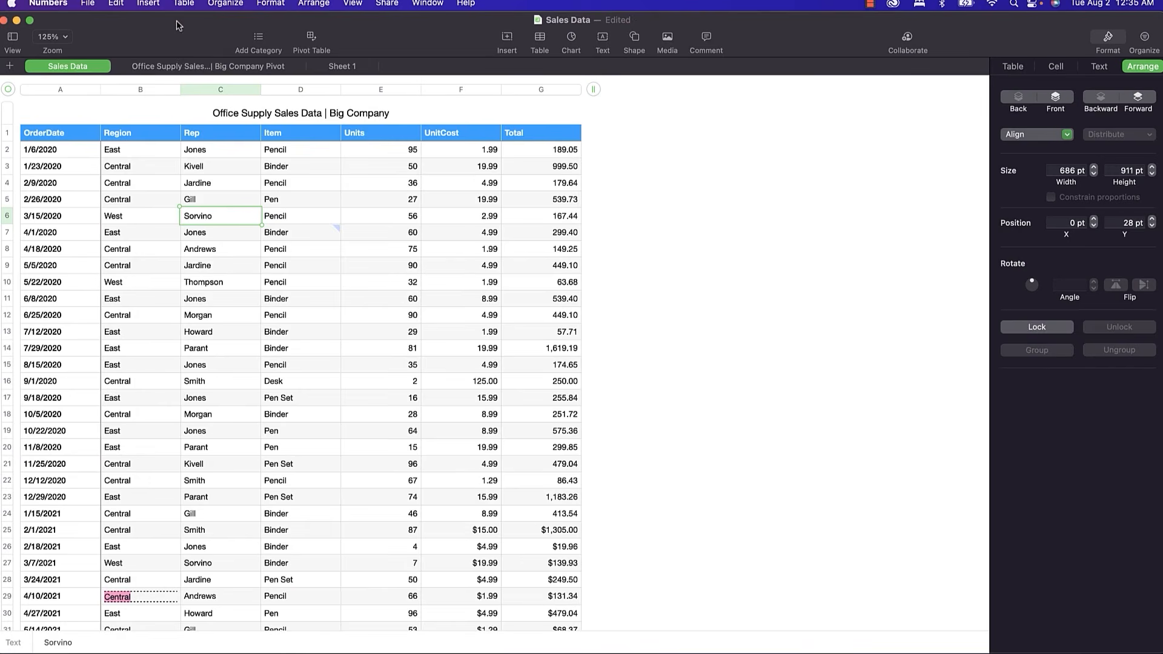
From the Big Company Pivot sheet, save a reduced-size copy named 'Sales Data 2'.
click(172, 68)
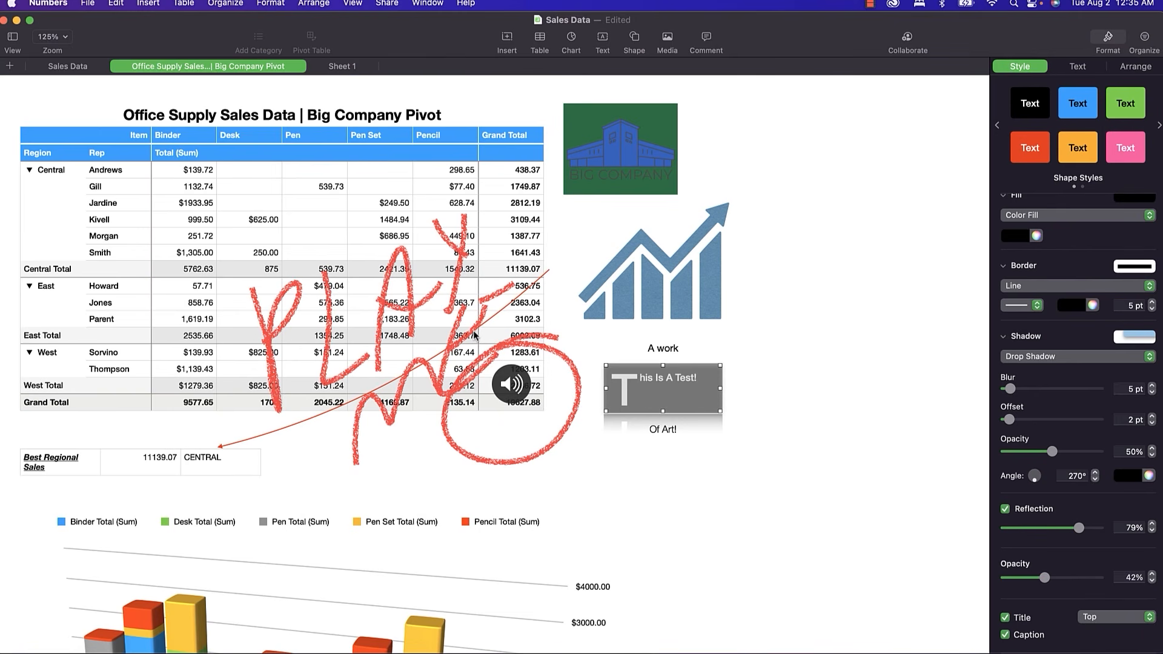
click(87, 7)
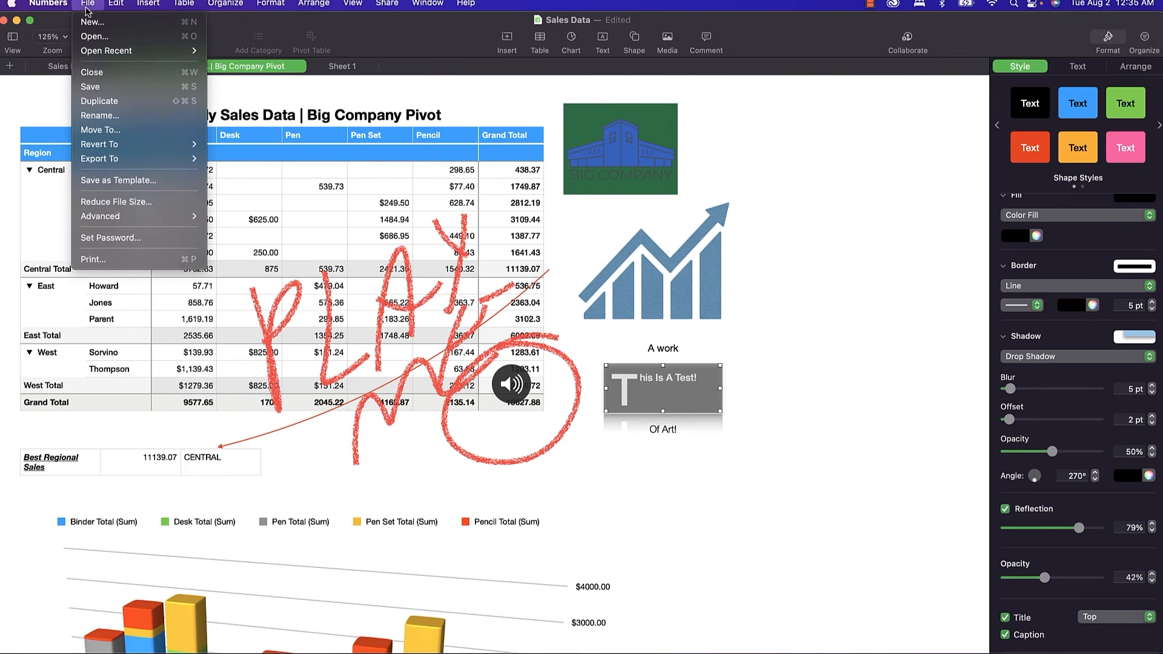
click(145, 203)
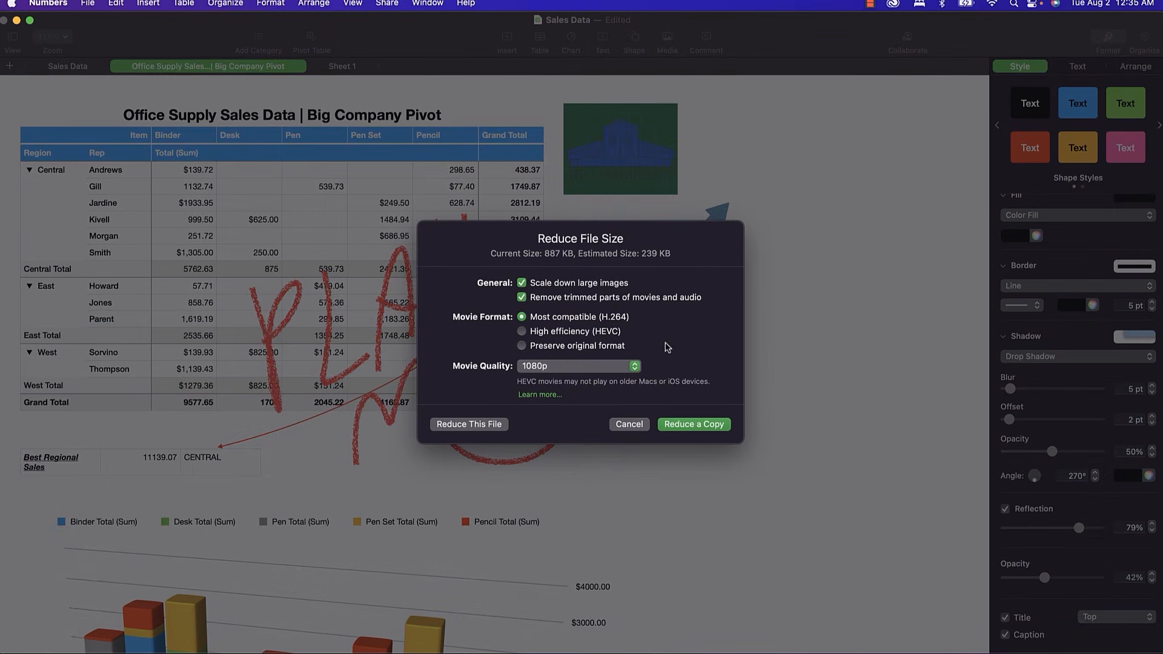
click(688, 429)
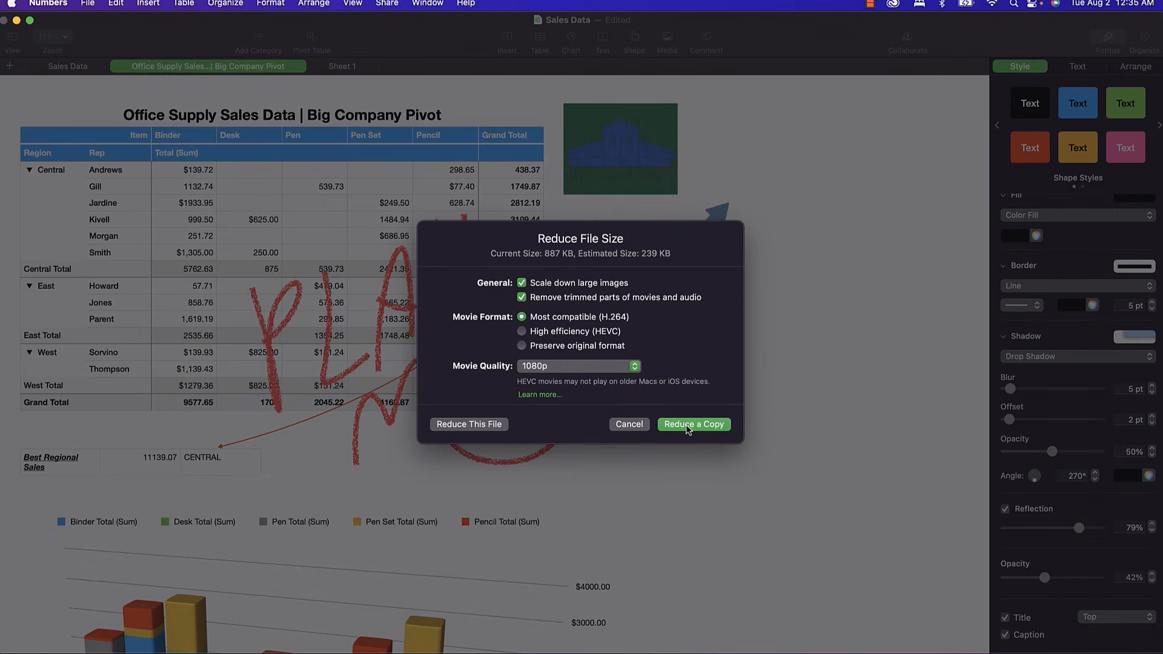
key(Right)
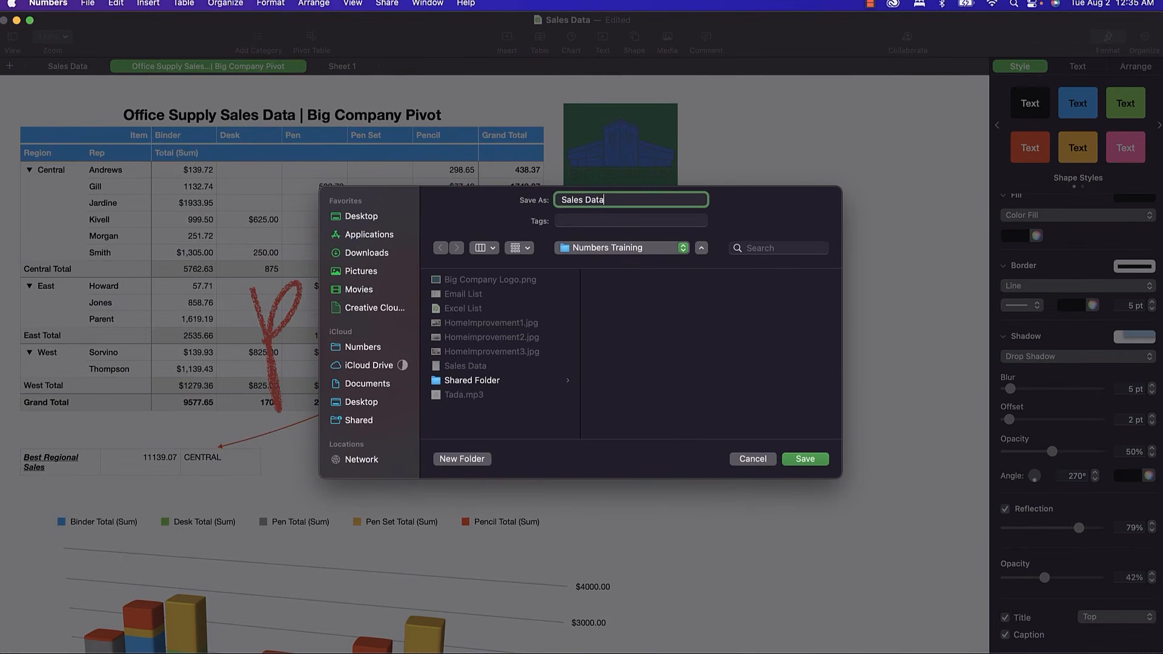
text(2)
click(805, 460)
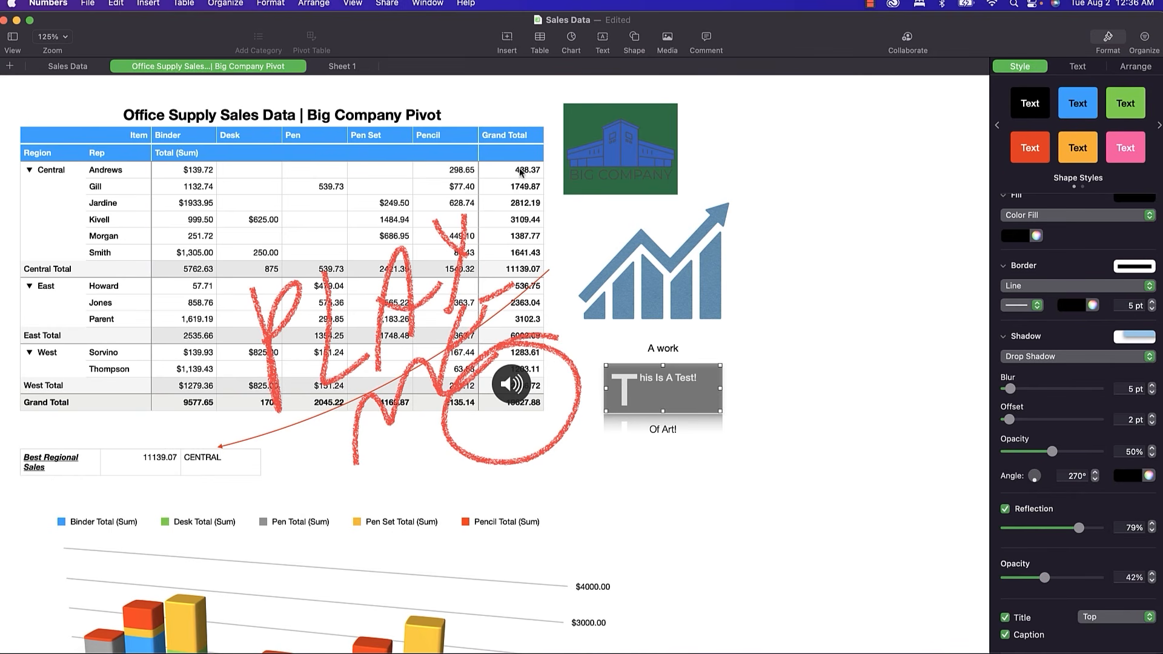
click(88, 5)
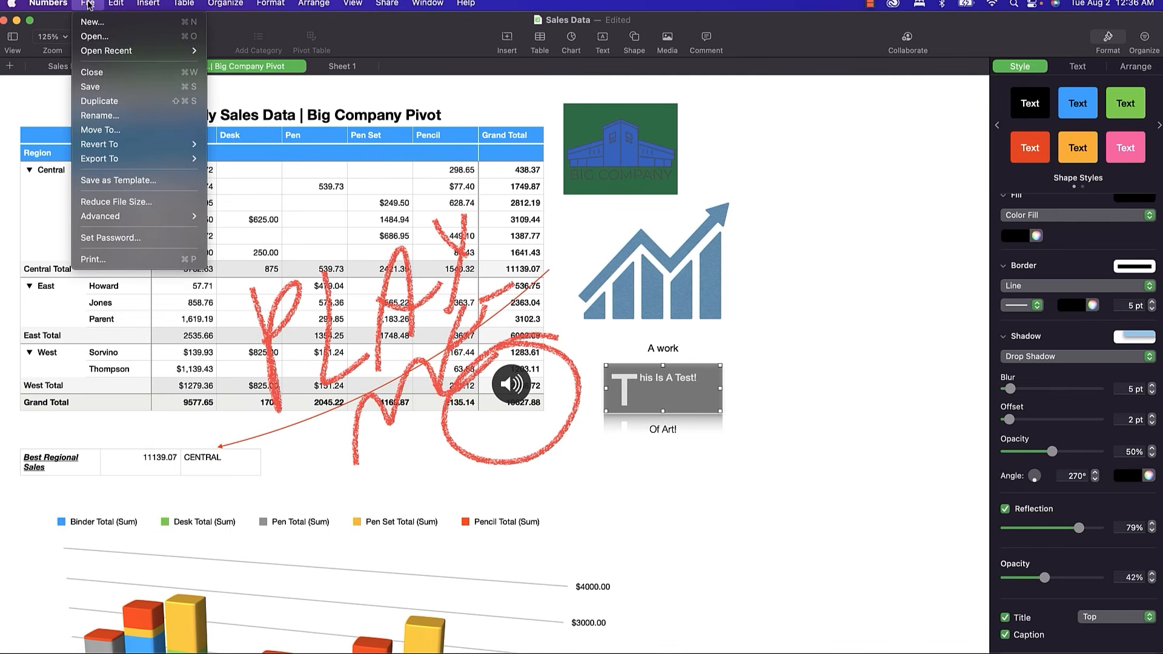
mouse_move(169, 222)
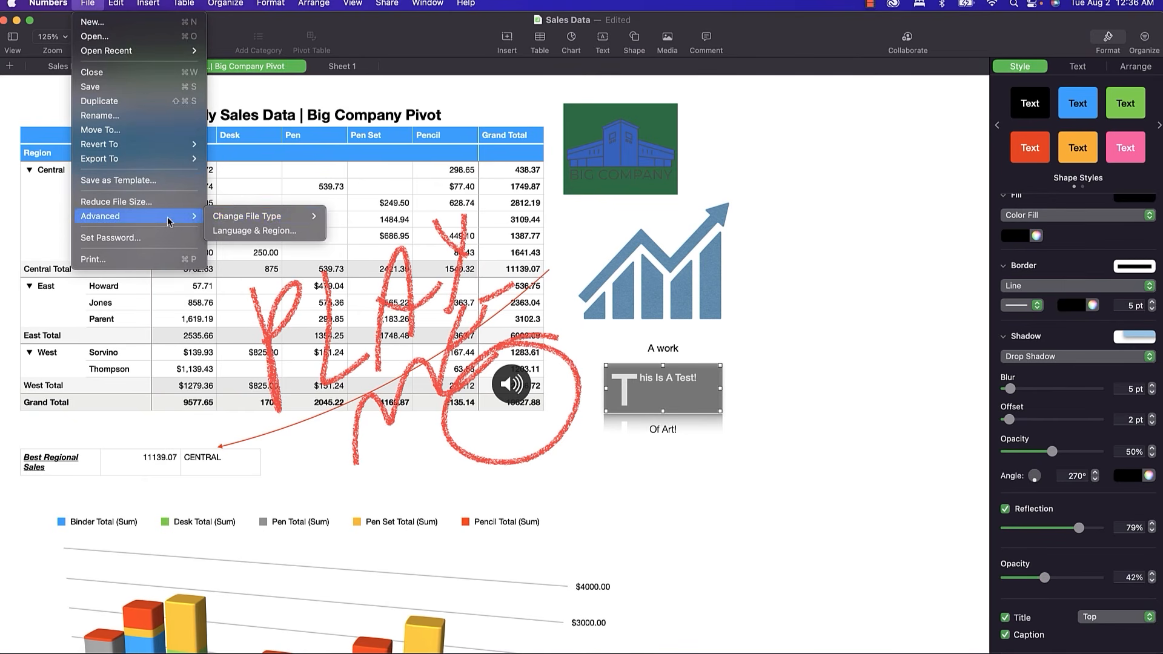
mouse_move(217, 219)
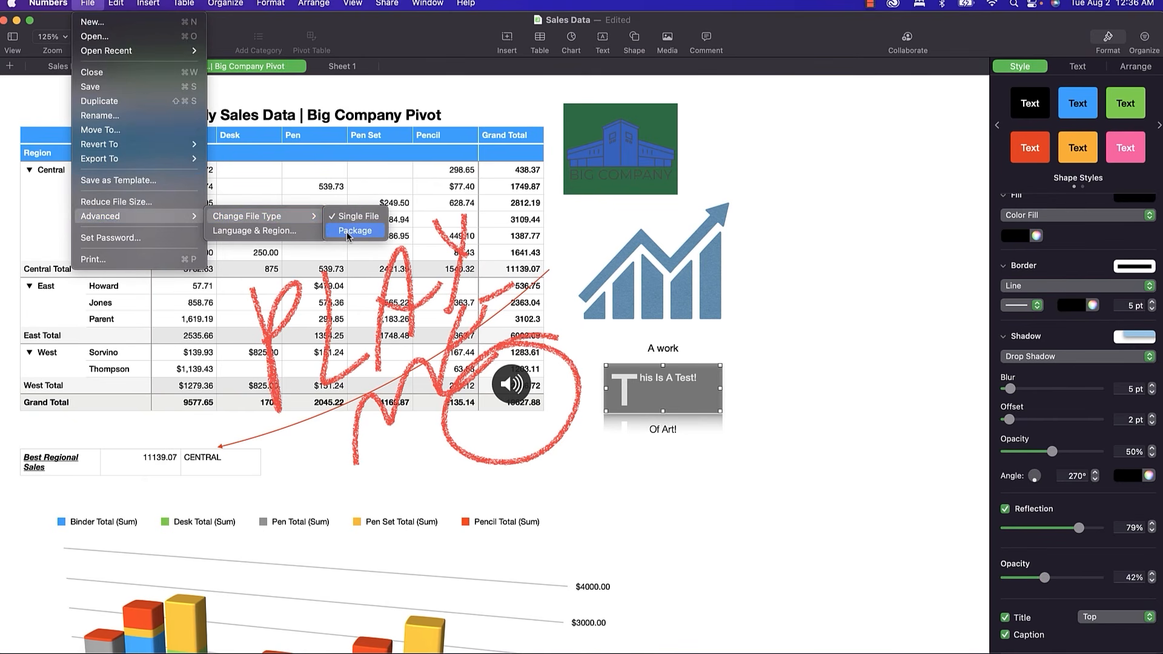
click(438, 96)
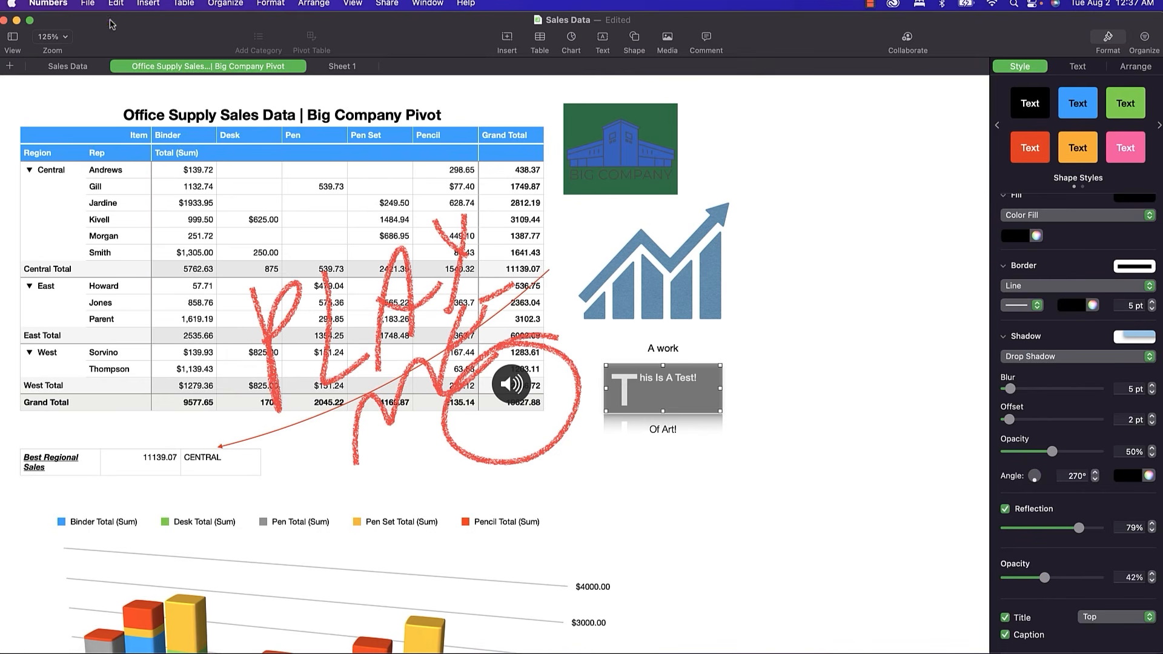
click(89, 6)
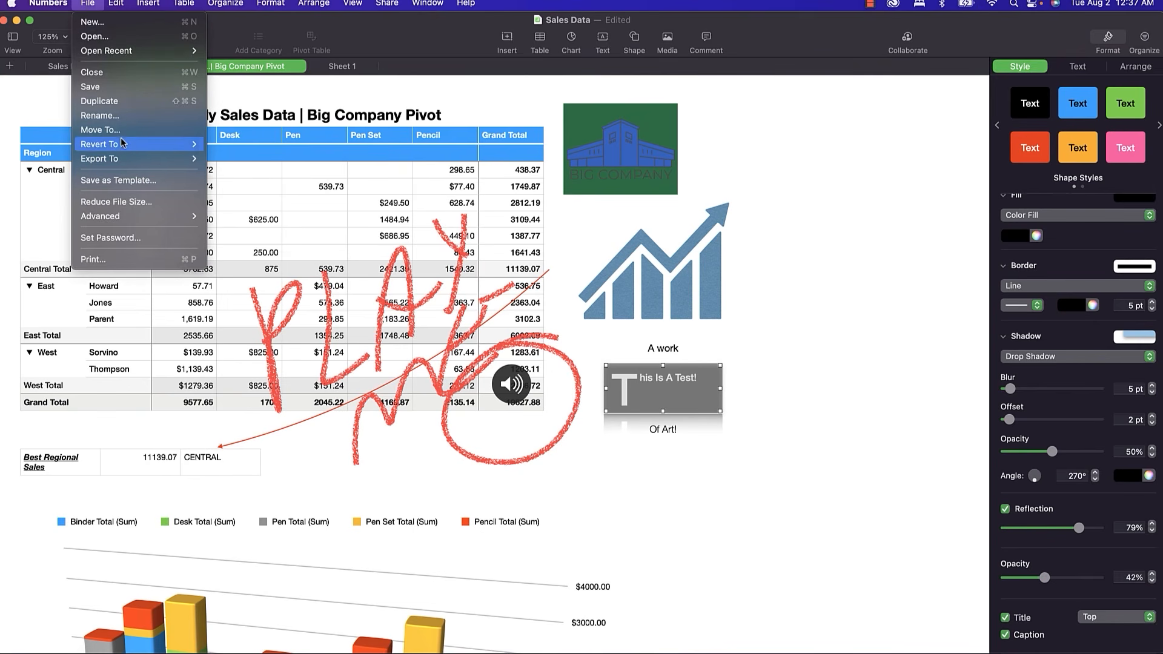
mouse_move(122, 143)
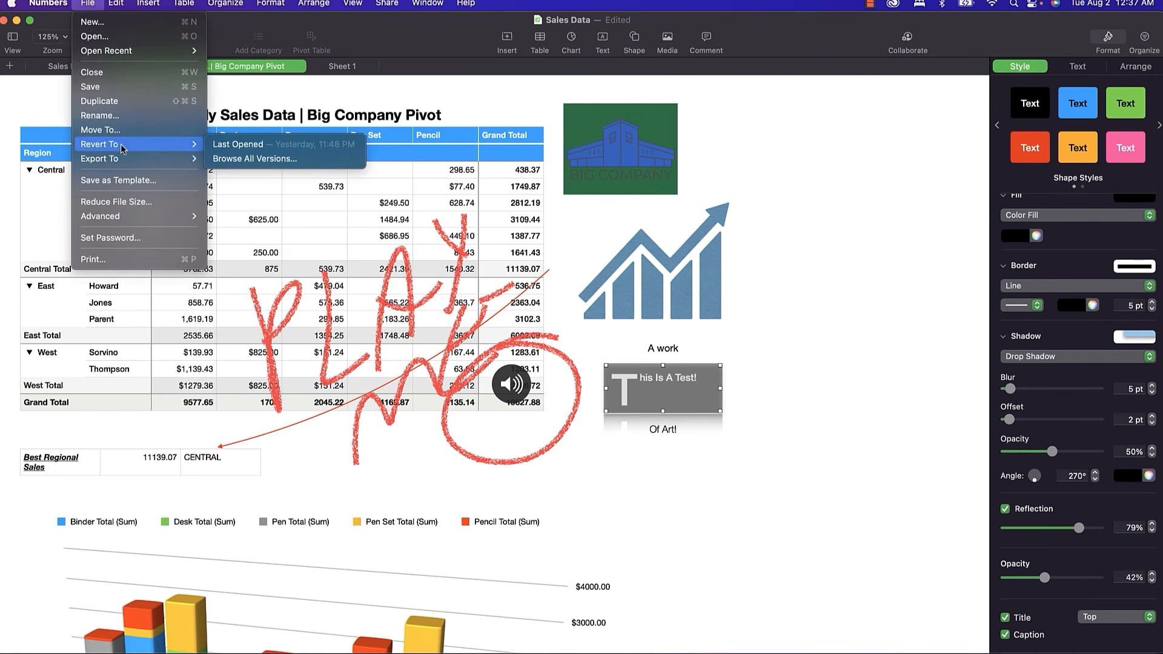
click(231, 159)
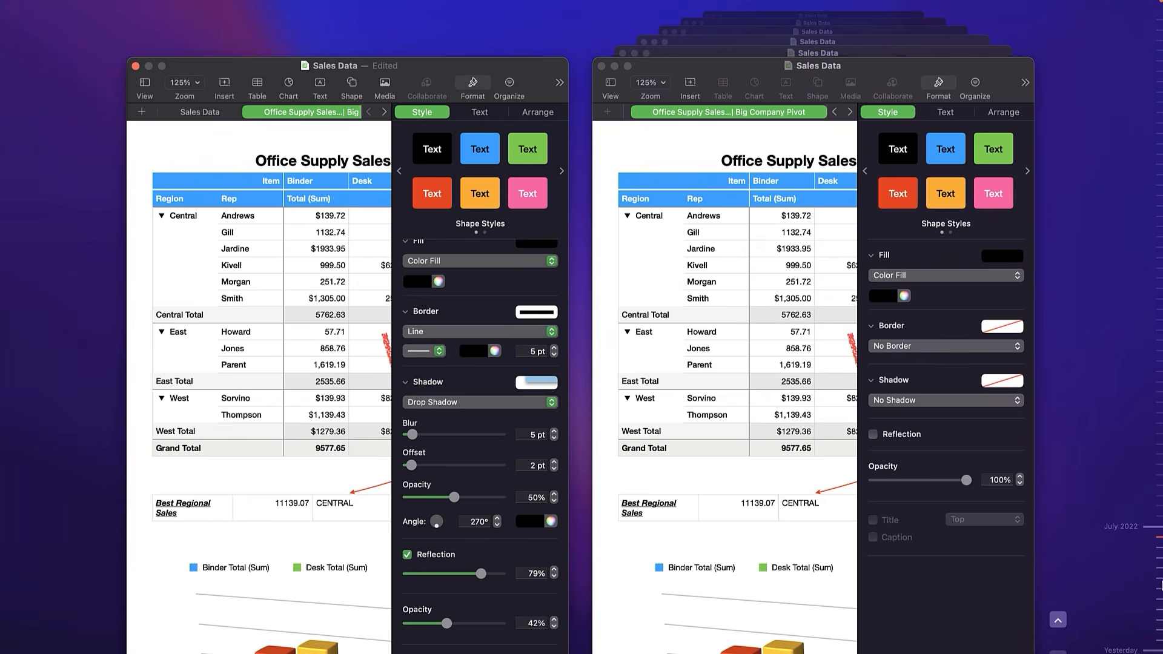
click(1157, 436)
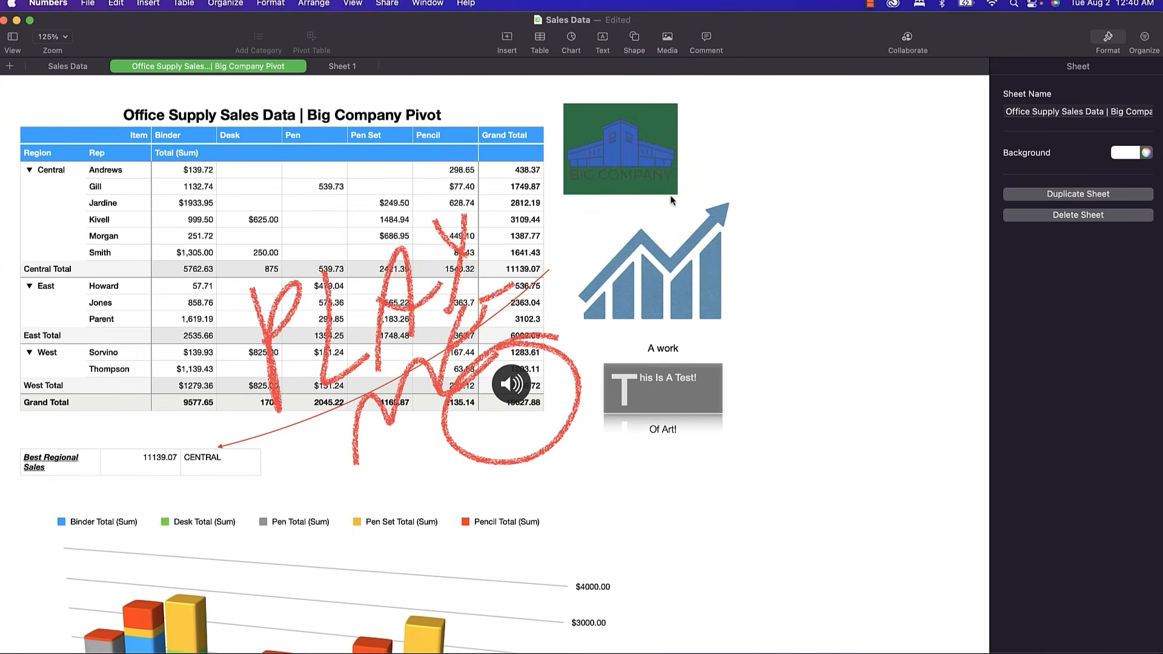
click(631, 22)
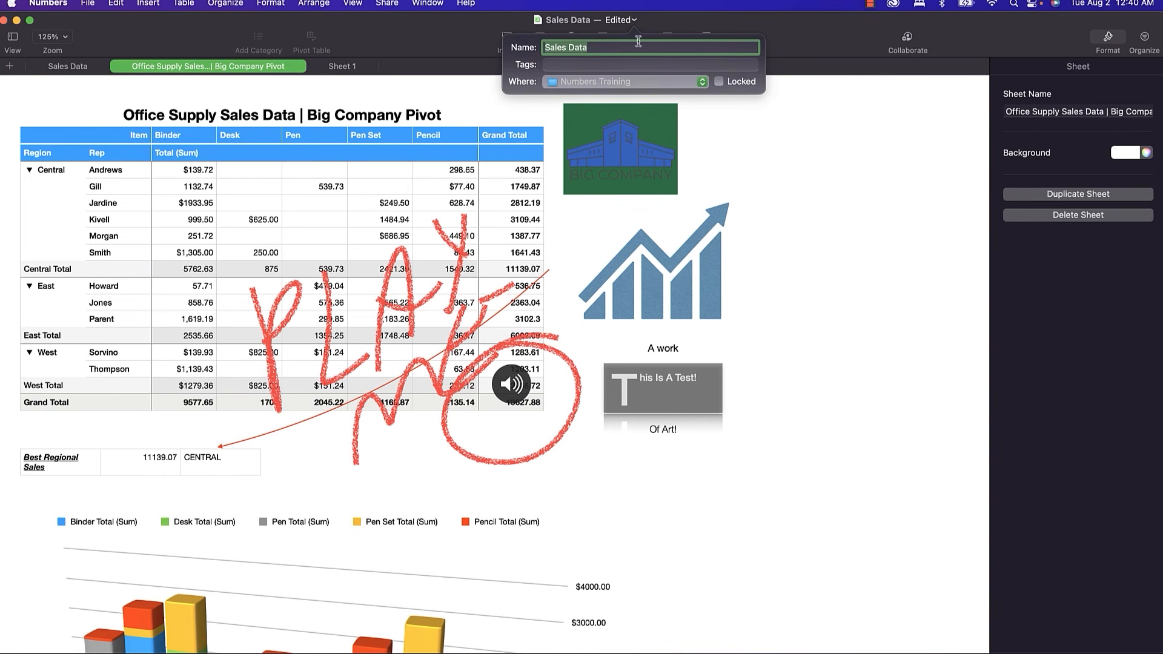
click(691, 82)
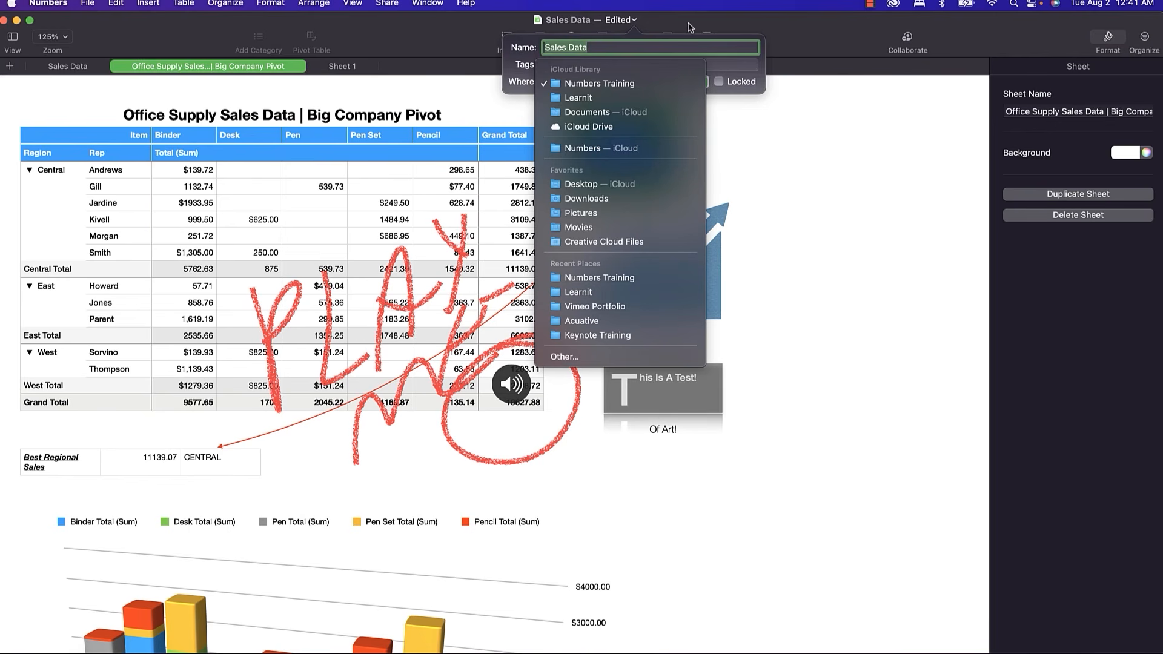
click(721, 82)
click(720, 82)
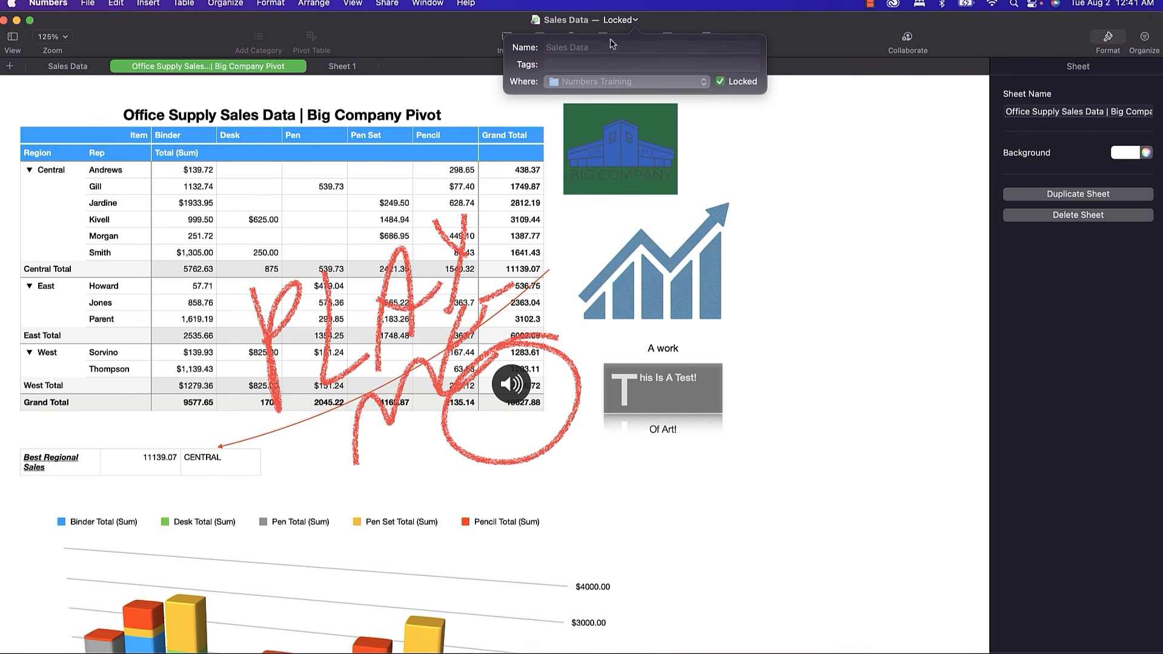
click(721, 82)
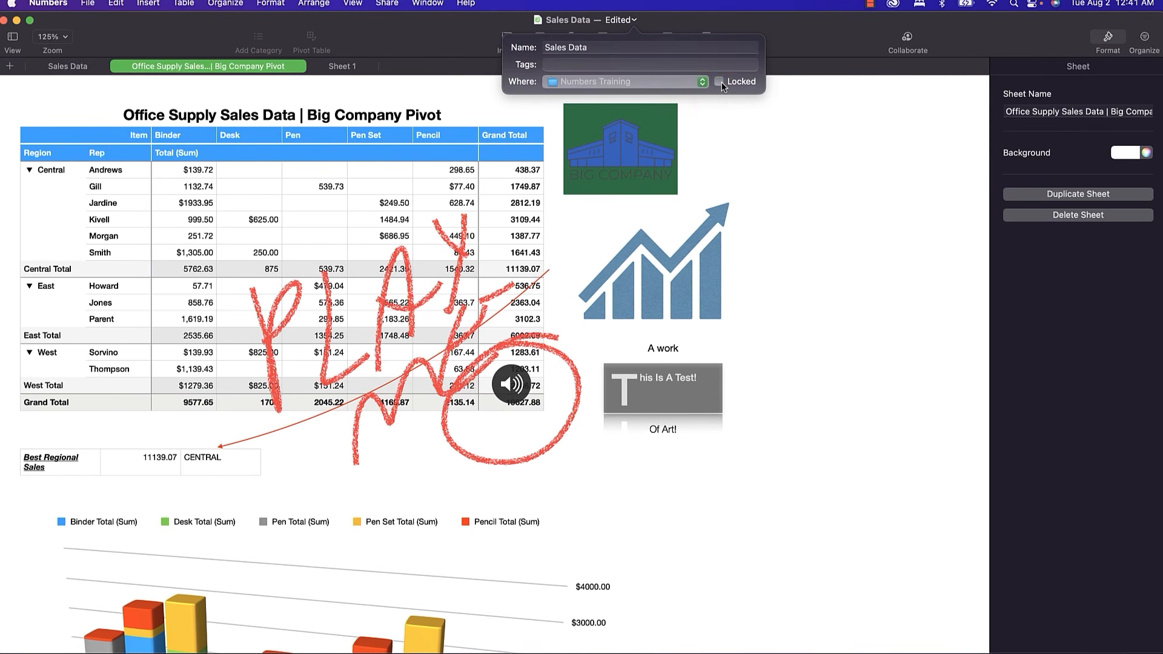
click(415, 27)
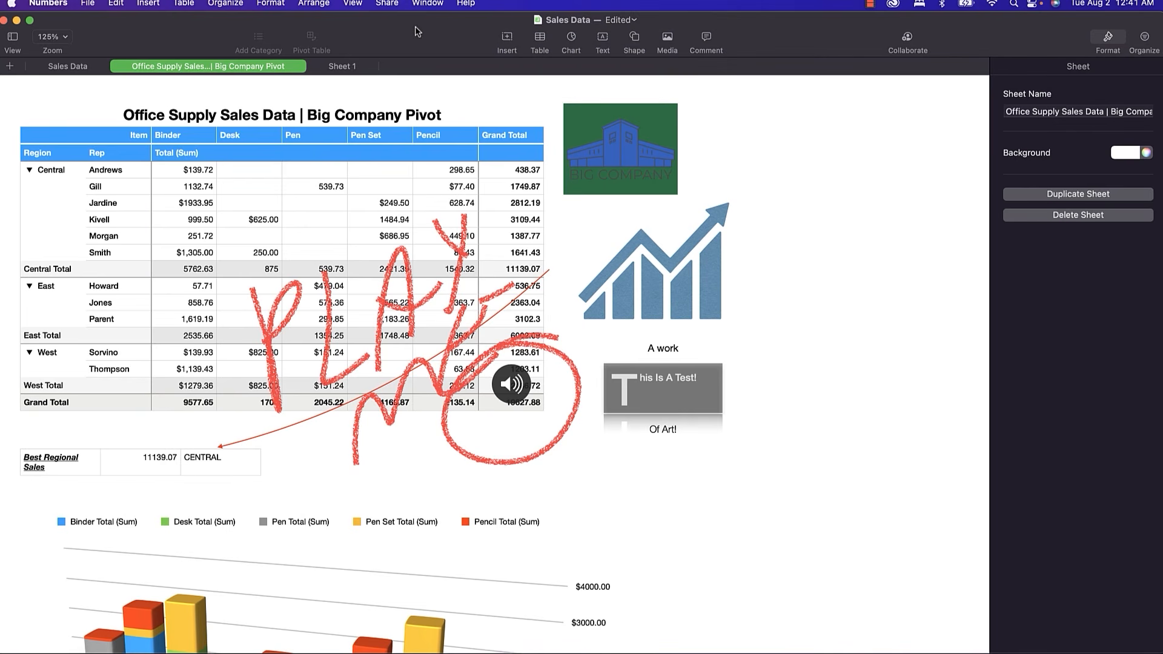
click(85, 5)
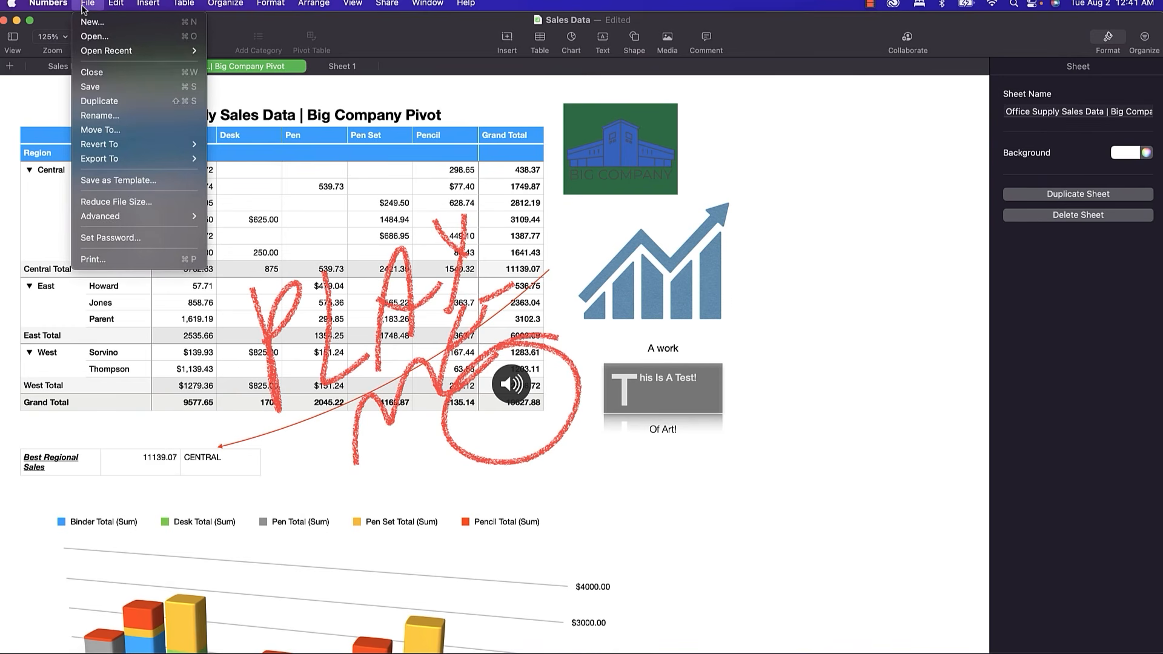
click(142, 239)
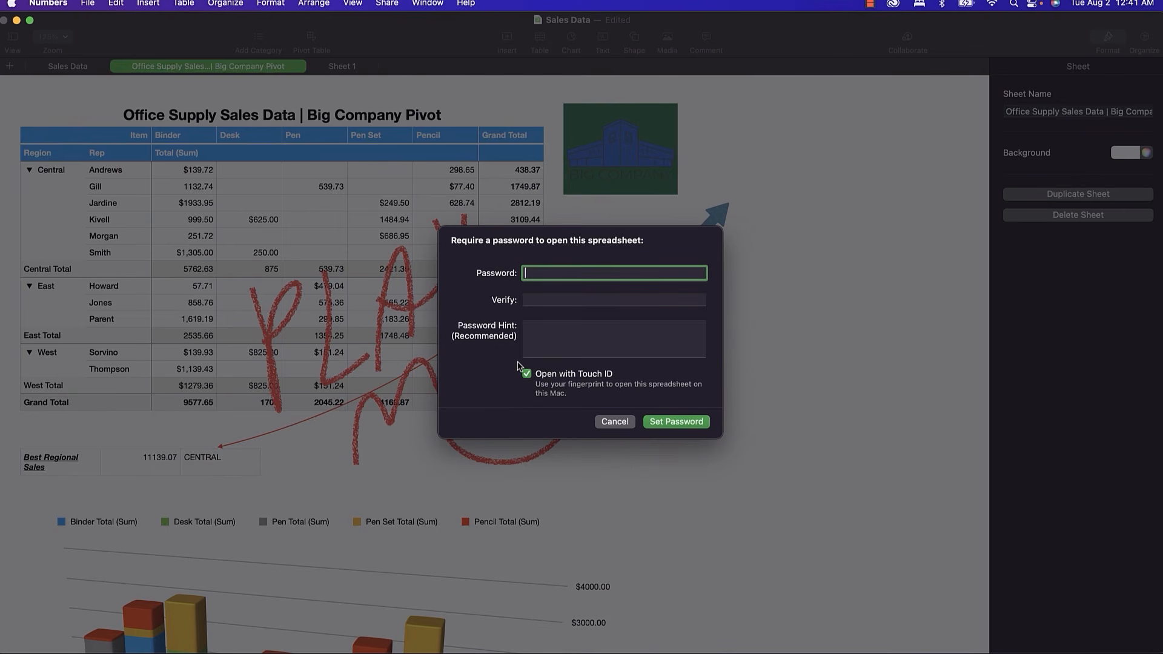
click(608, 422)
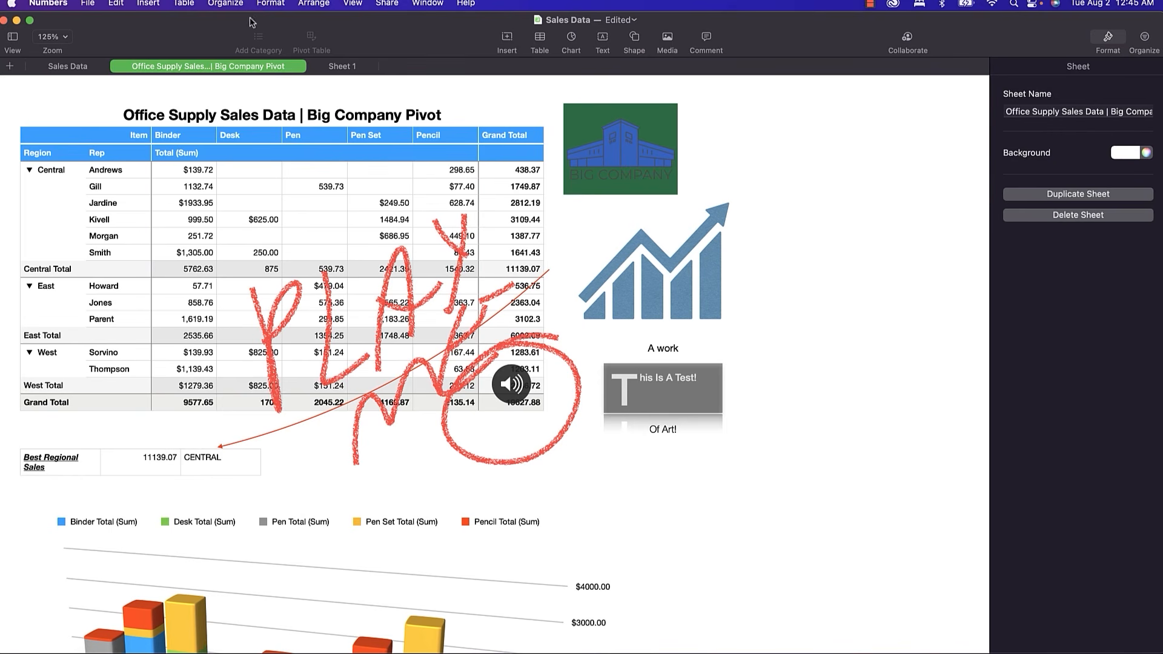
Look through the Edit menu commands, then close the menus without choosing anything.
click(117, 5)
mouse_move(140, 11)
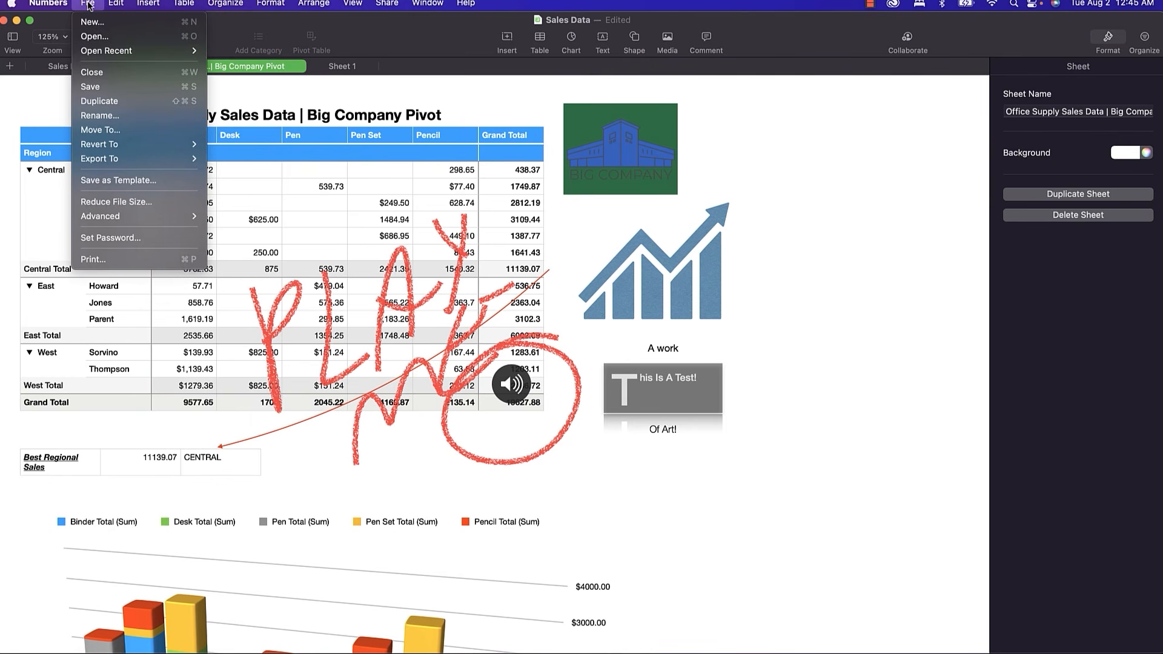
click(380, 101)
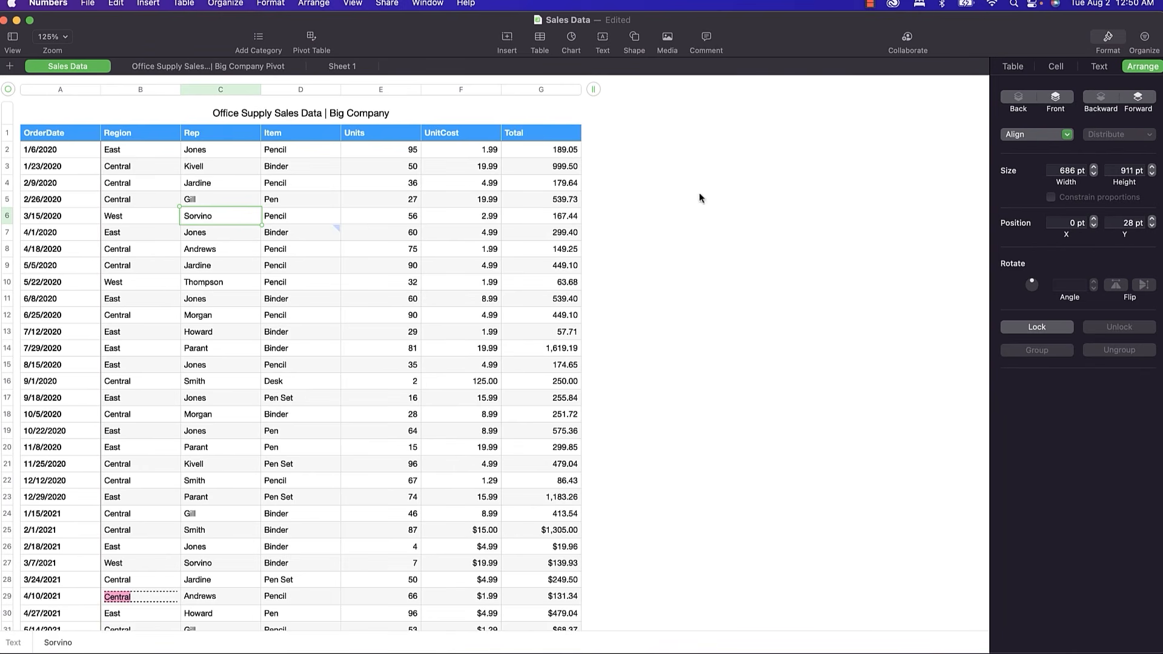
From Help > Keyboard Shortcuts, expand General and open the 'Keyboard shortcut symbols' page.
click(466, 4)
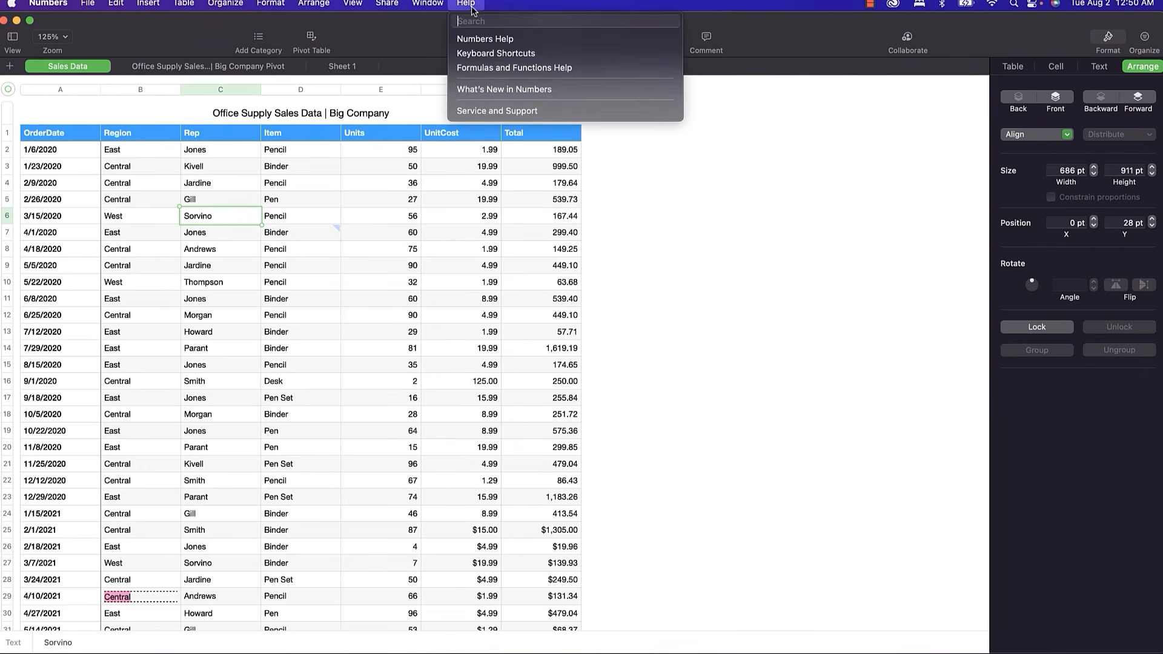
click(488, 53)
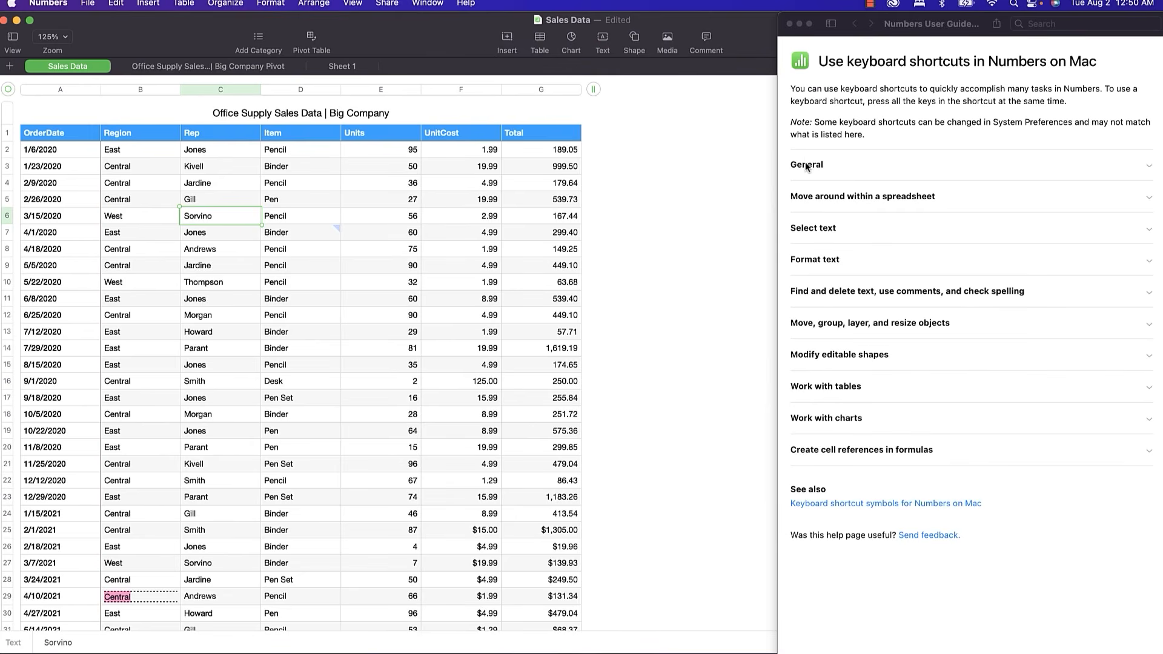
click(806, 165)
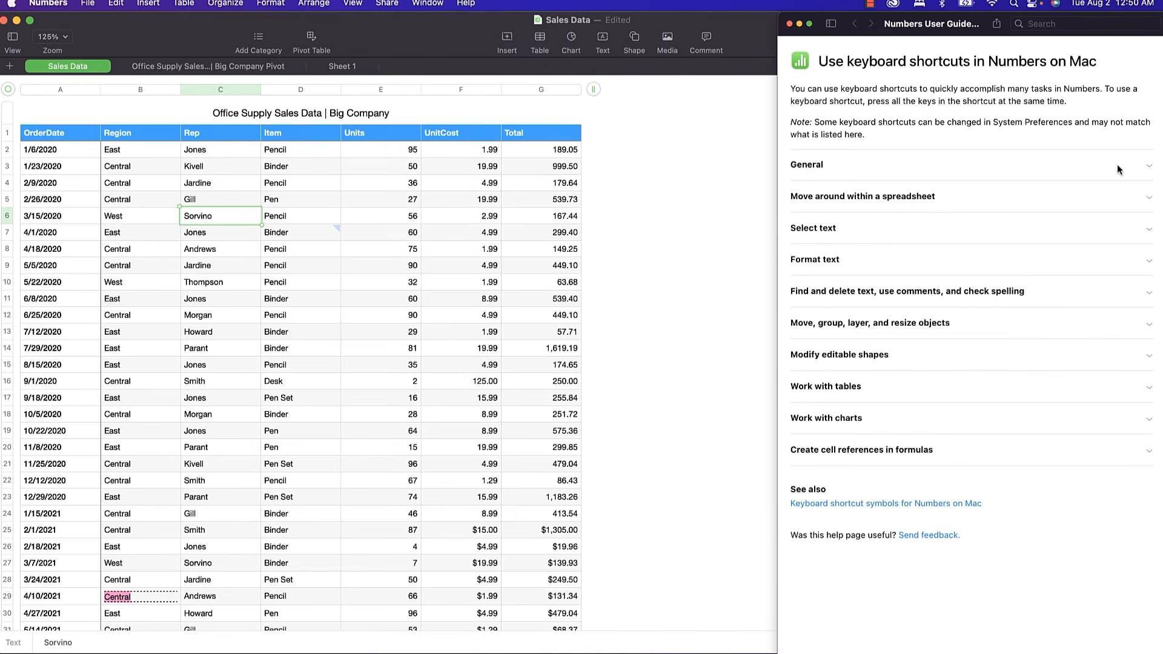
click(1149, 170)
scroll(920, 307, down, 15)
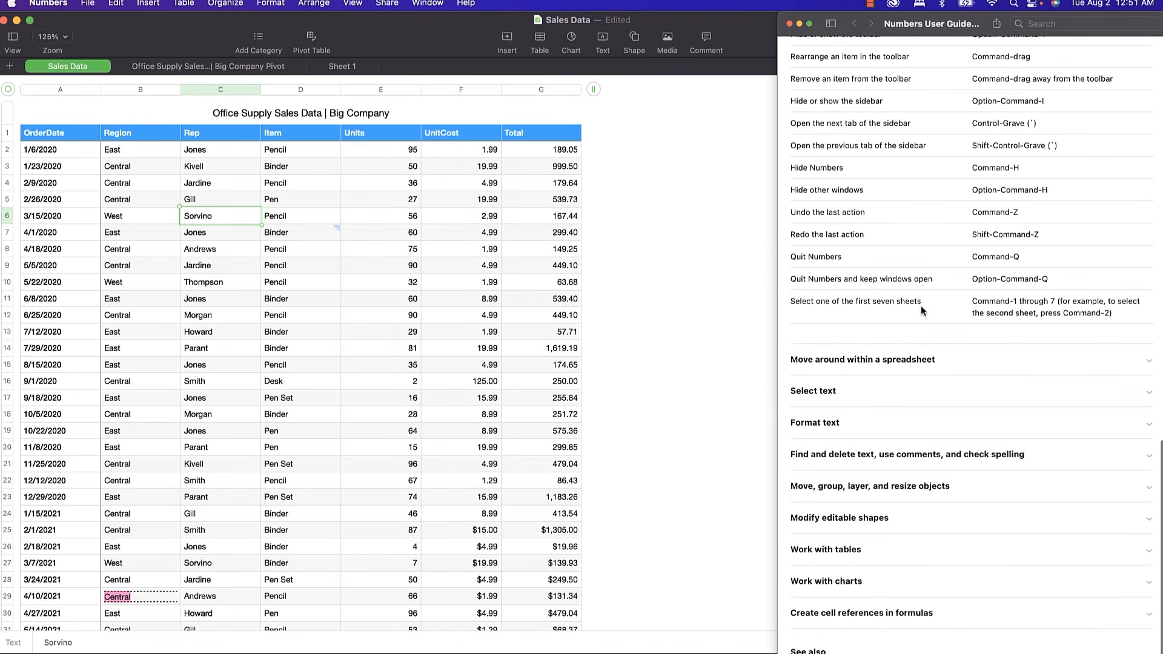
click(866, 653)
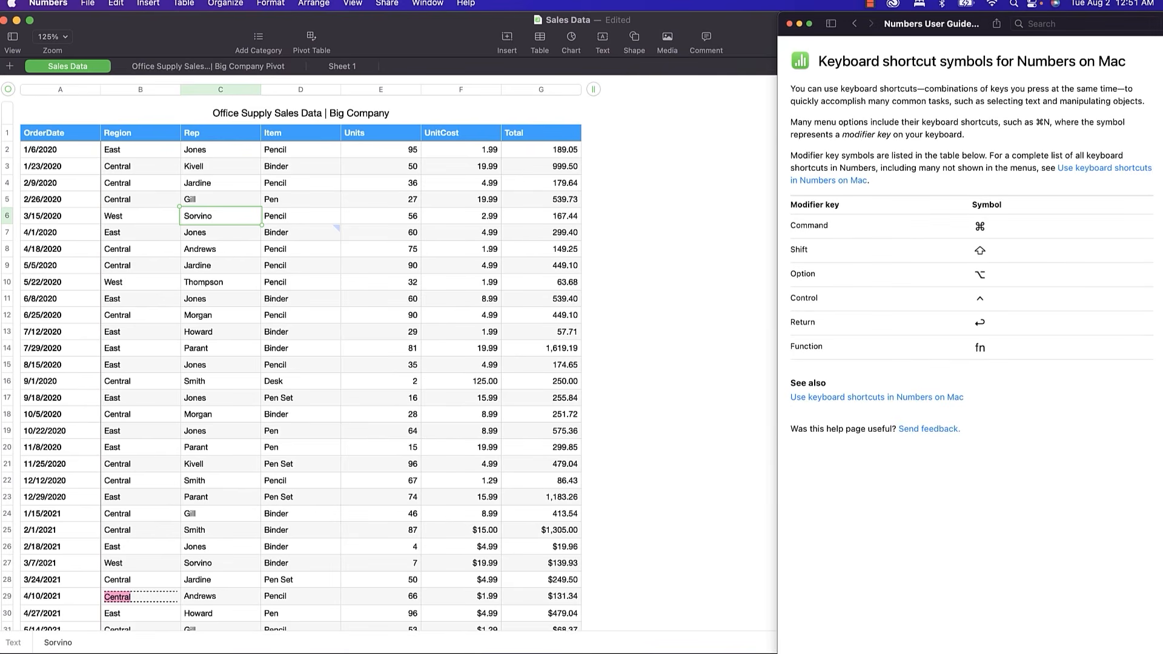